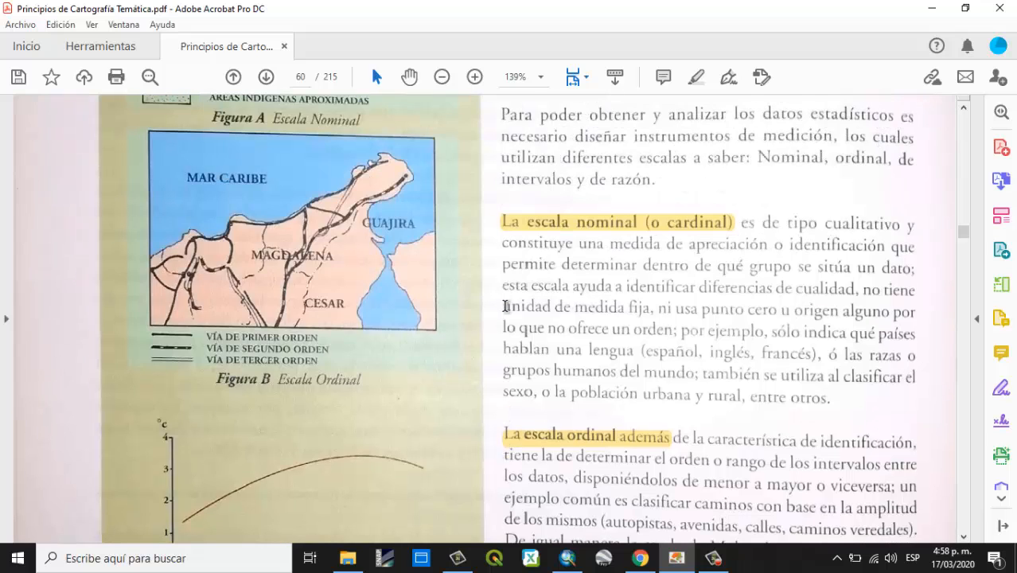
- Review section 3.1.1 on measurement scales in the PDF, covering the nominal, ordinal, interval and ratio scales and their example figures
{"action": "scroll", "coordinate": [505, 306], "scroll_direction": "down", "scroll_amount": 10}
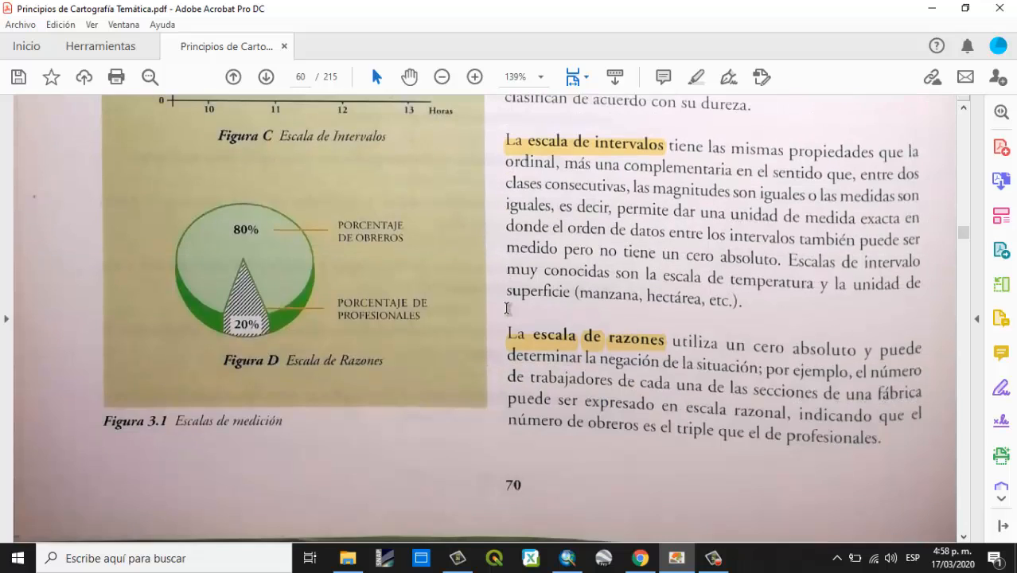
{"action": "scroll", "coordinate": [506, 308], "scroll_direction": "up", "scroll_amount": 14}
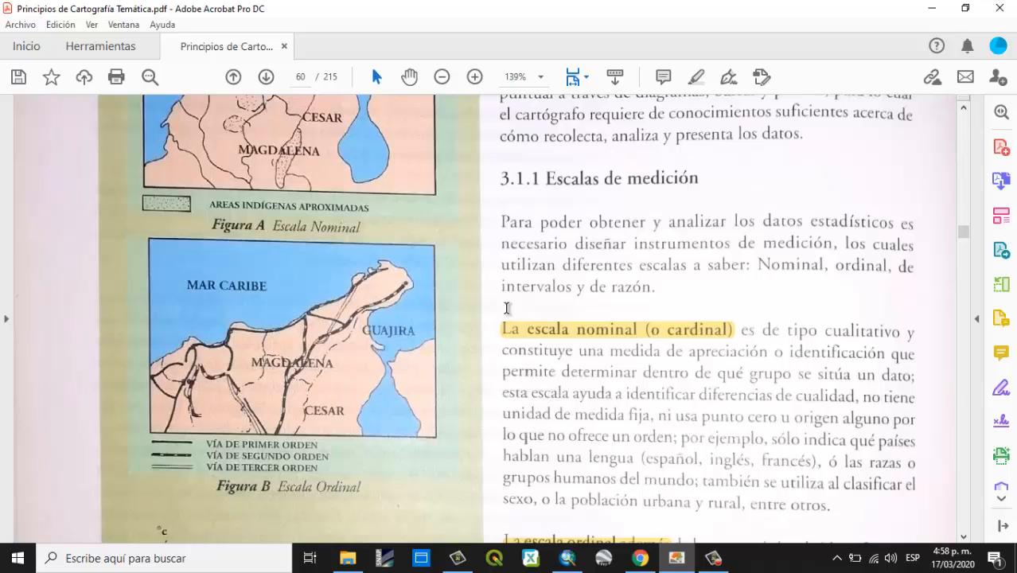
{"action": "scroll", "coordinate": [506, 308], "scroll_direction": "down", "scroll_amount": 8}
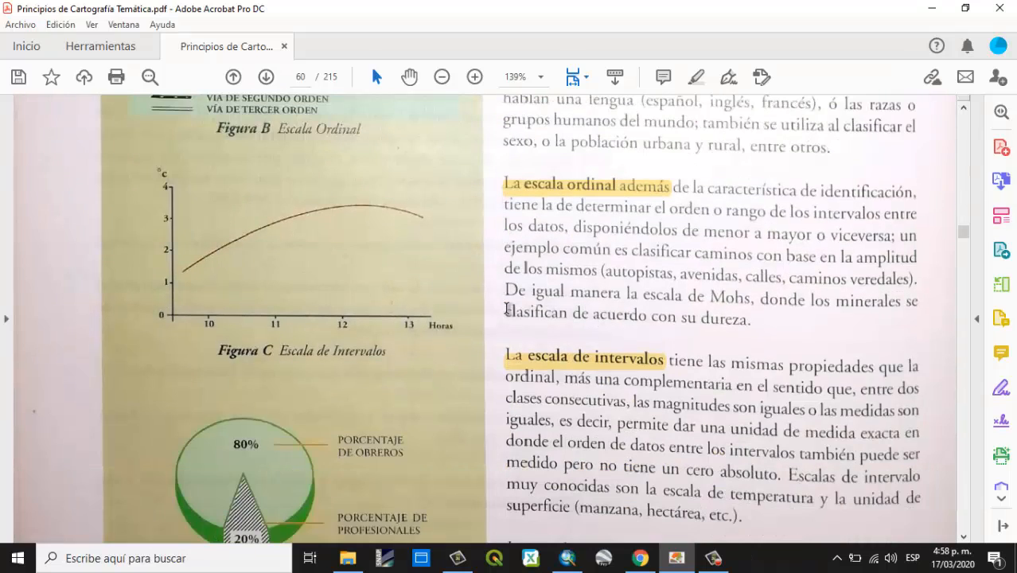
{"action": "scroll", "coordinate": [506, 307], "scroll_direction": "down", "scroll_amount": 4}
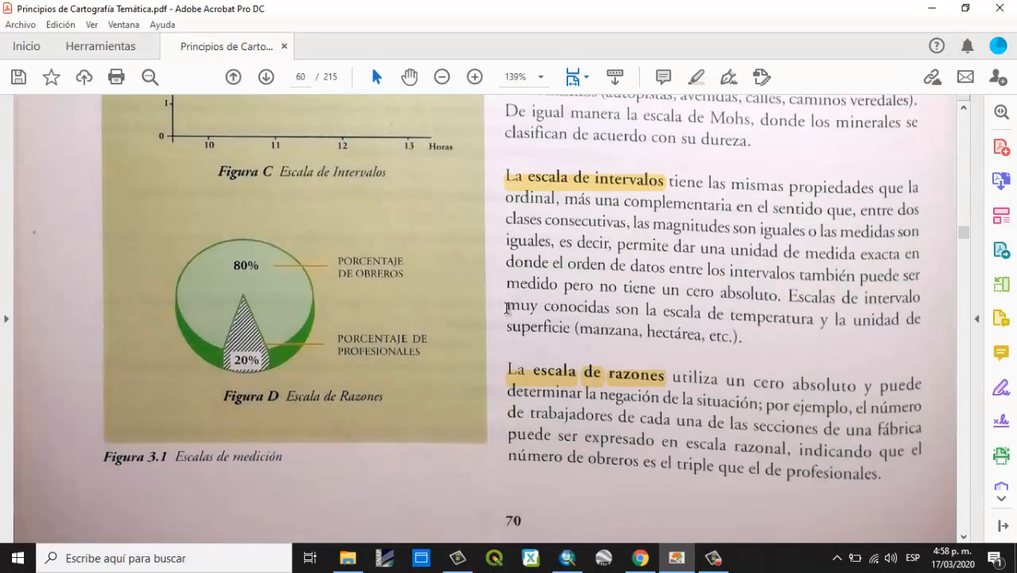
{"action": "scroll", "coordinate": [506, 308], "scroll_direction": "down", "scroll_amount": 1}
{"action": "scroll", "coordinate": [506, 308], "scroll_direction": "up", "scroll_amount": 14}
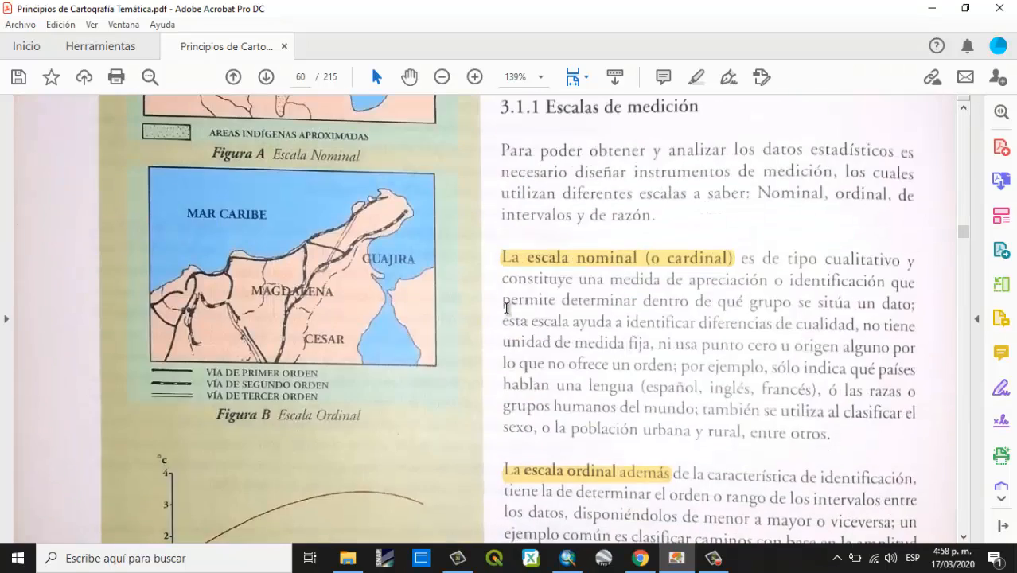
{"action": "scroll", "coordinate": [506, 308], "scroll_direction": "down", "scroll_amount": 14}
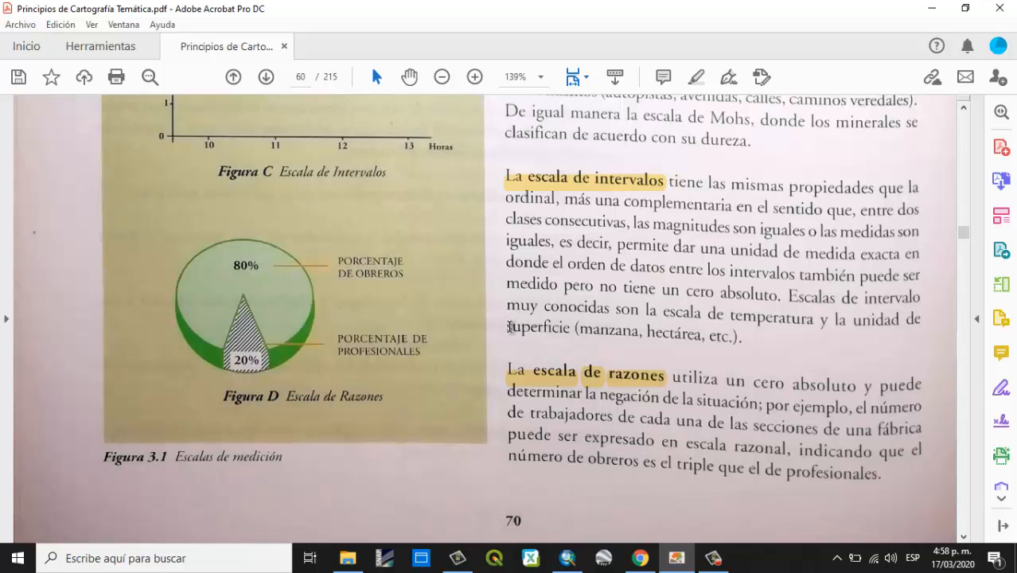
- Switch to ArcMap and go through the map's layers one by one, from Flujos de transporte terrestre (Ordinal) to Regiones (Nominal)
{"action": "left_click", "coordinate": [567, 557]}
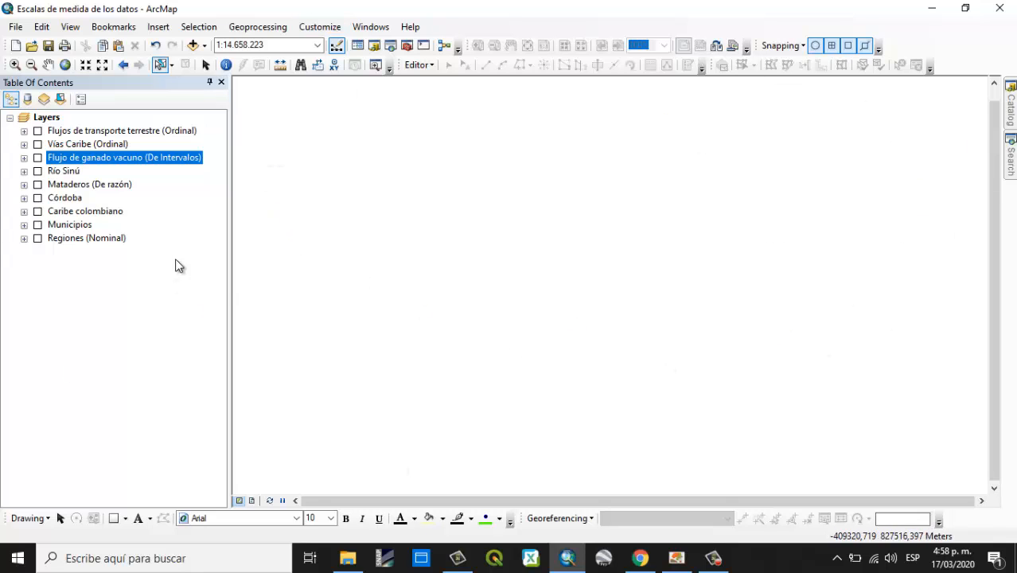
{"action": "mouse_move", "coordinate": [565, 567]}
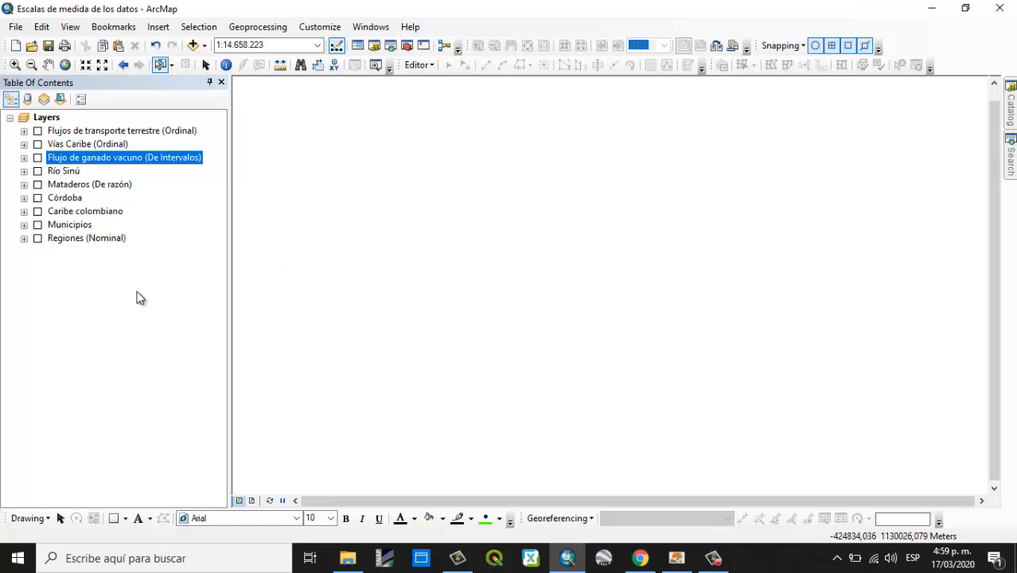
{"action": "left_click", "coordinate": [53, 132]}
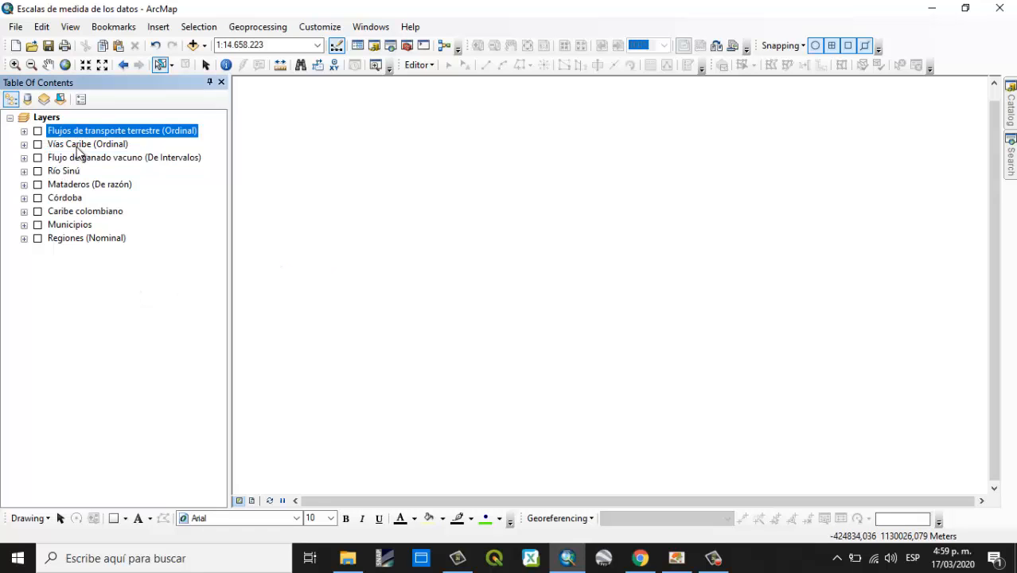
{"action": "left_click", "coordinate": [76, 146]}
{"action": "left_click", "coordinate": [76, 160]}
{"action": "left_click", "coordinate": [76, 171]}
{"action": "left_click", "coordinate": [79, 184]}
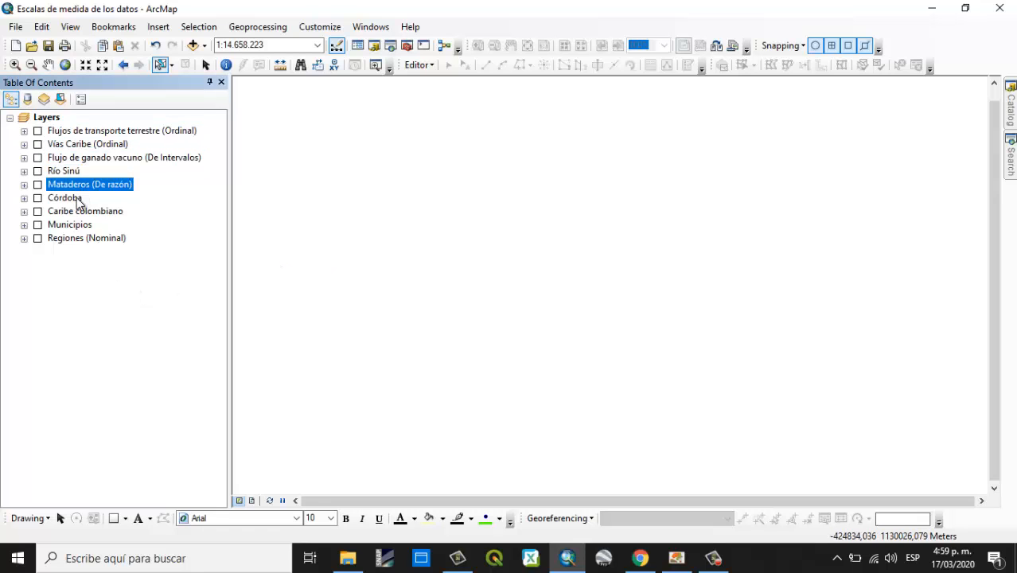
{"action": "left_click", "coordinate": [79, 198]}
{"action": "left_click", "coordinate": [81, 211]}
{"action": "left_click", "coordinate": [81, 225]}
{"action": "left_click", "coordinate": [83, 238]}
{"action": "left_click", "coordinate": [94, 271]}
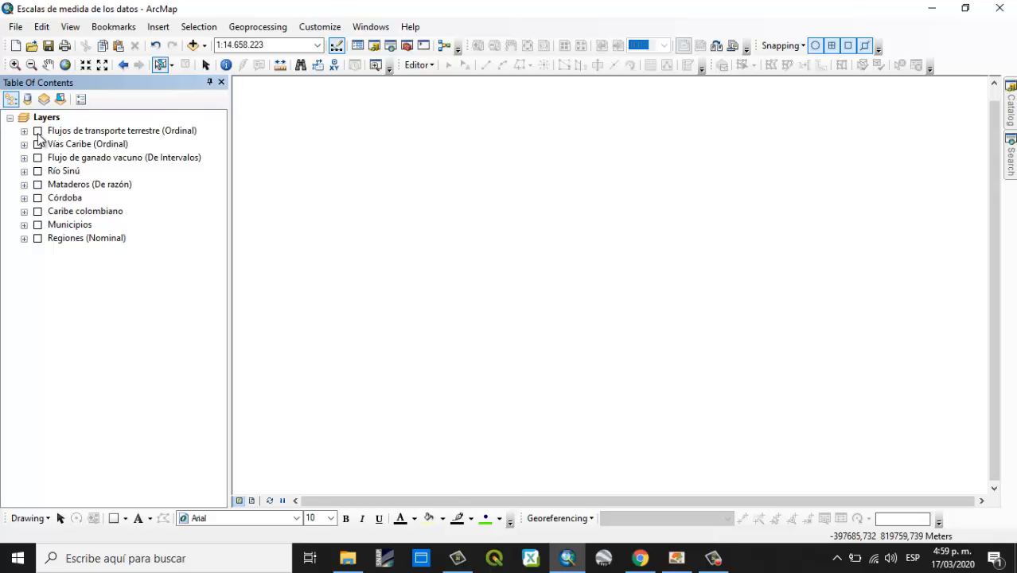
{"action": "left_click", "coordinate": [729, 559]}
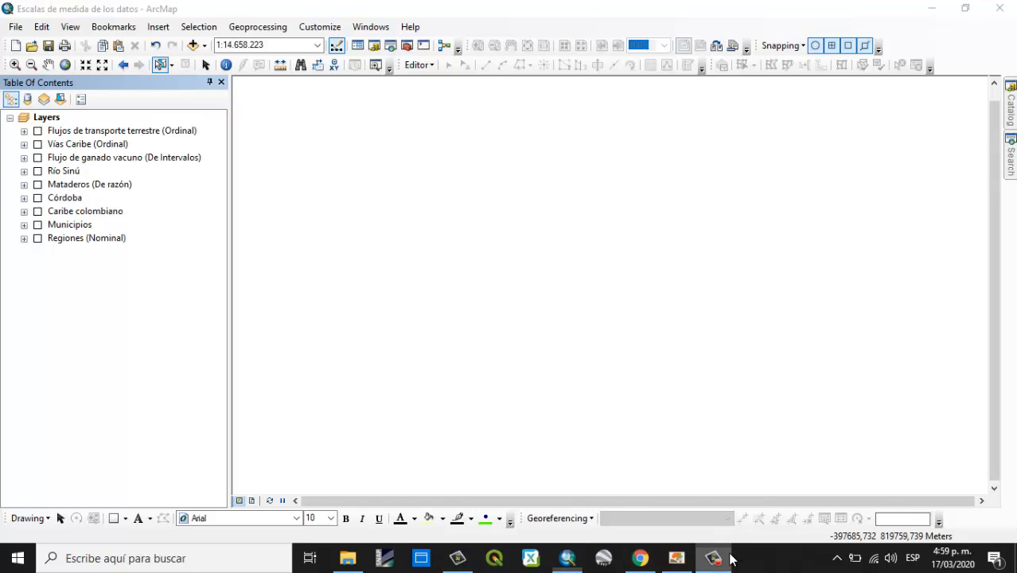
{"action": "left_click", "coordinate": [825, 504]}
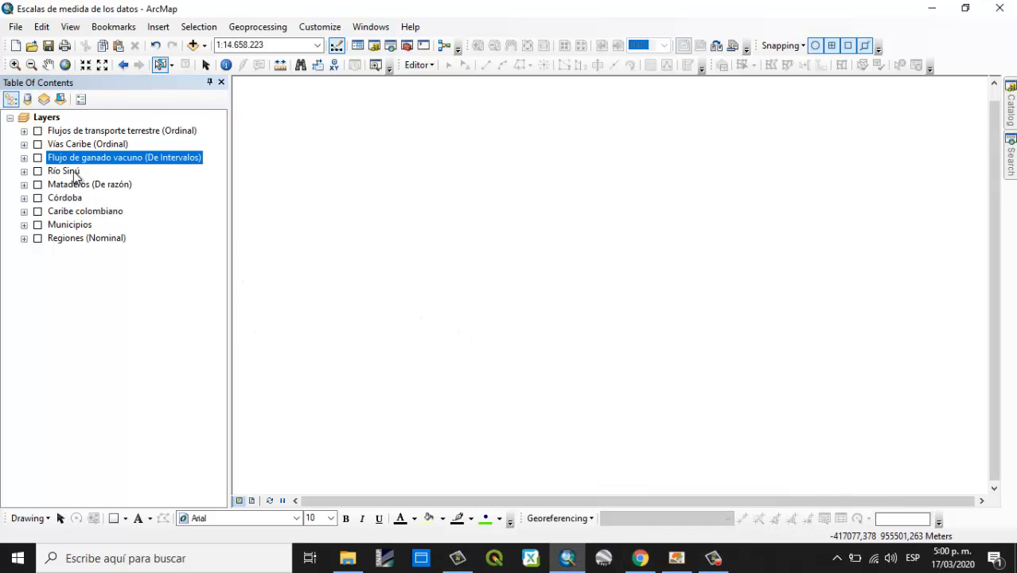
{"action": "left_click", "coordinate": [88, 134]}
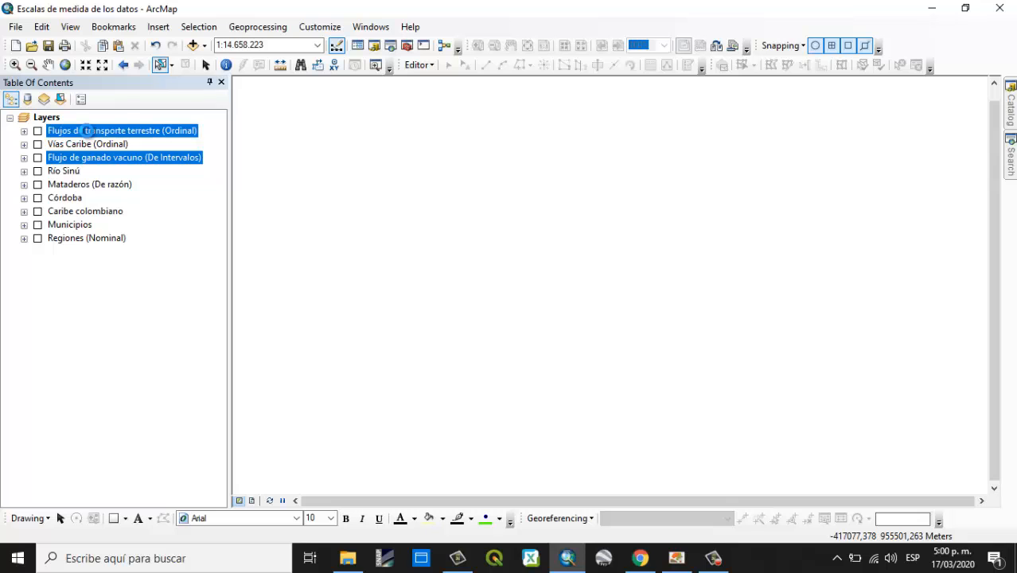
{"action": "right_click", "coordinate": [88, 135]}
{"action": "left_click", "coordinate": [68, 293]}
{"action": "left_click", "coordinate": [68, 293]}
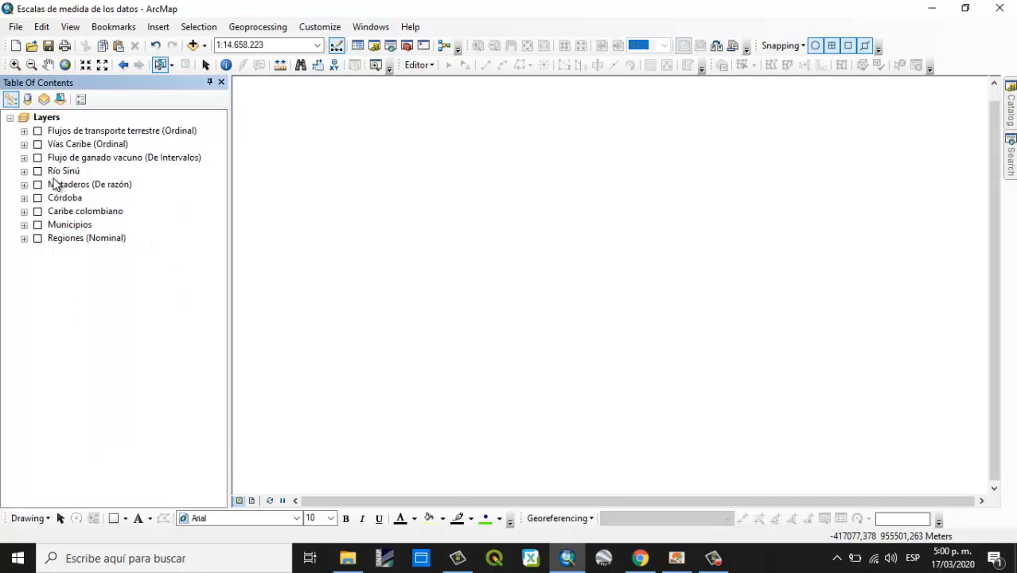
- Show the Córdoba layer and zoom the map to its extent
{"action": "left_click", "coordinate": [38, 198]}
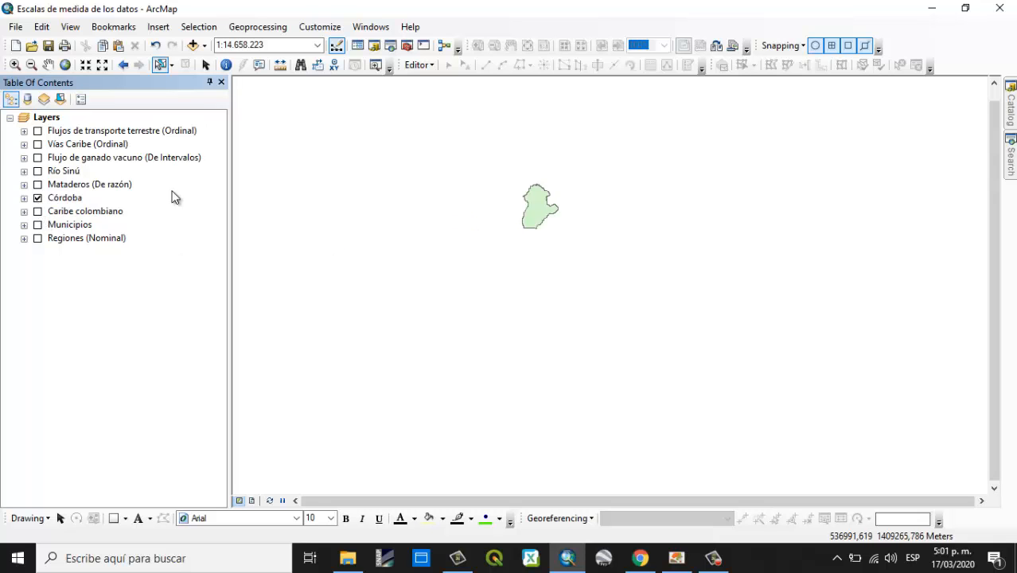
{"action": "right_click", "coordinate": [73, 198]}
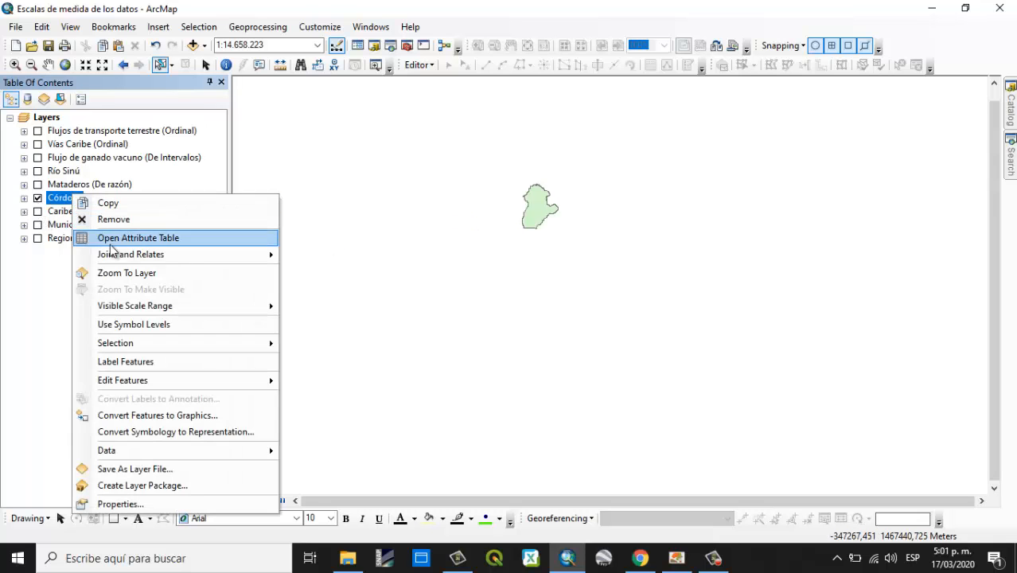
{"action": "left_click", "coordinate": [90, 269]}
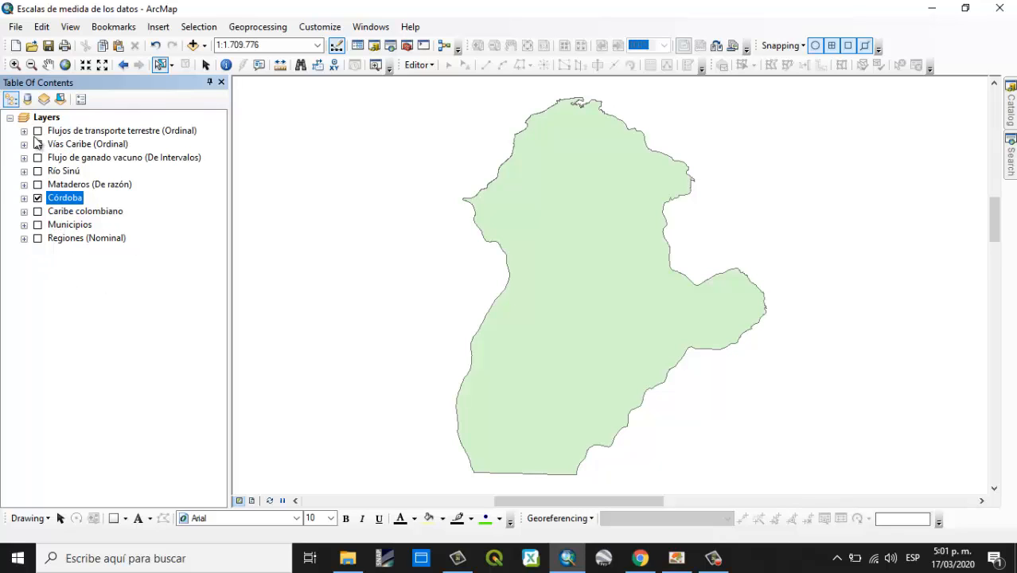
- Expand the Flujos de transporte terrestre (Ordinal) layer and make it visible on the map
{"action": "left_click", "coordinate": [67, 133]}
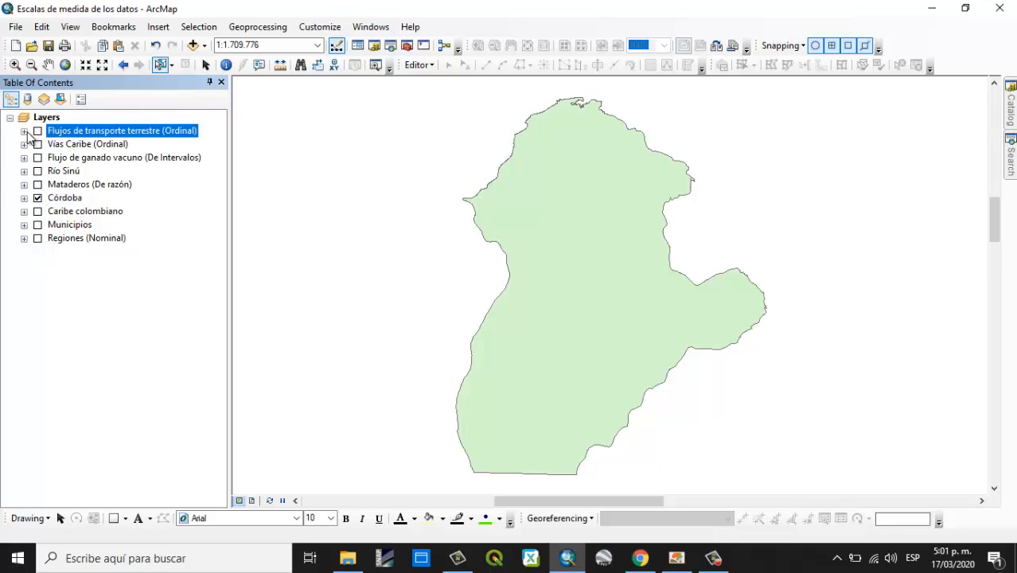
{"action": "left_click", "coordinate": [24, 132]}
{"action": "left_click", "coordinate": [37, 131]}
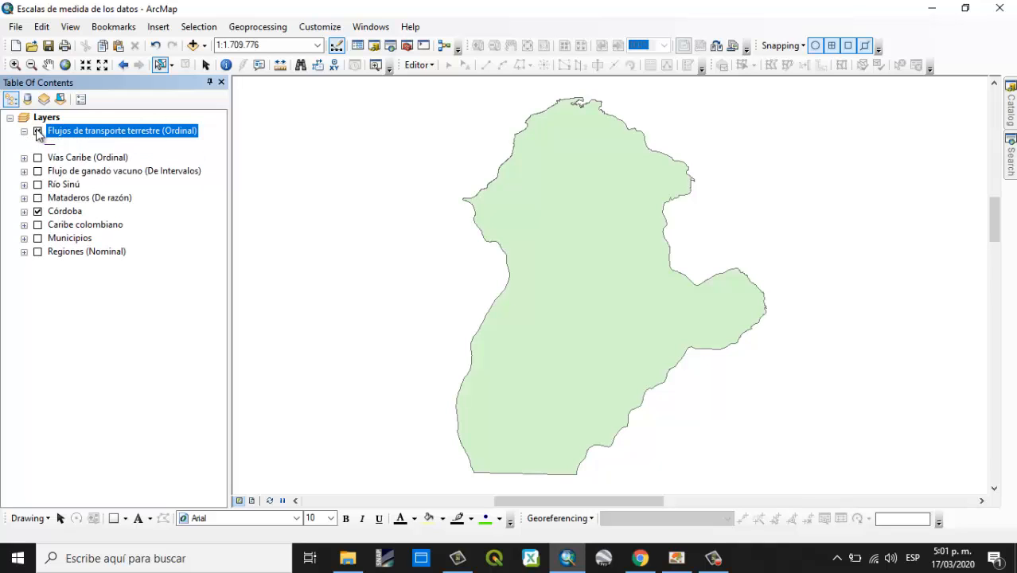
- Examine the attribute table of the Flujos de transporte terrestre (Ordinal) layer, including the PASAJEROS field, and close it
{"action": "right_click", "coordinate": [139, 140]}
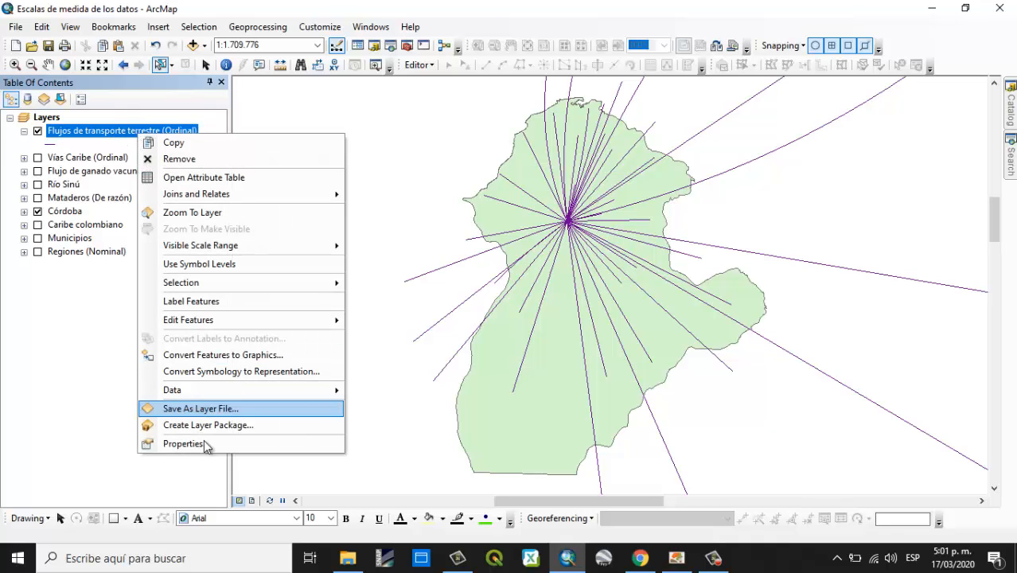
{"action": "left_click", "coordinate": [203, 177]}
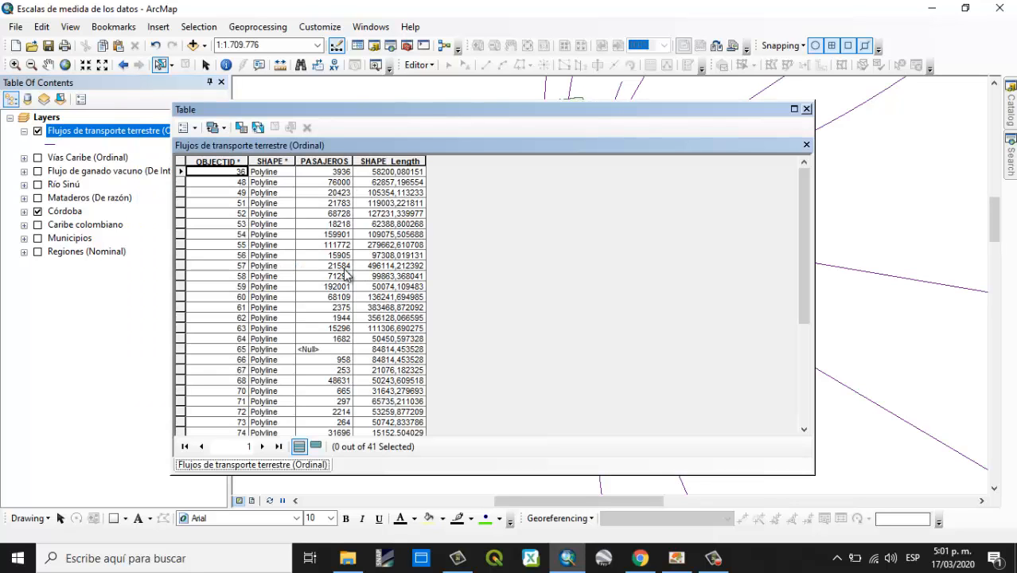
{"action": "left_click", "coordinate": [806, 109]}
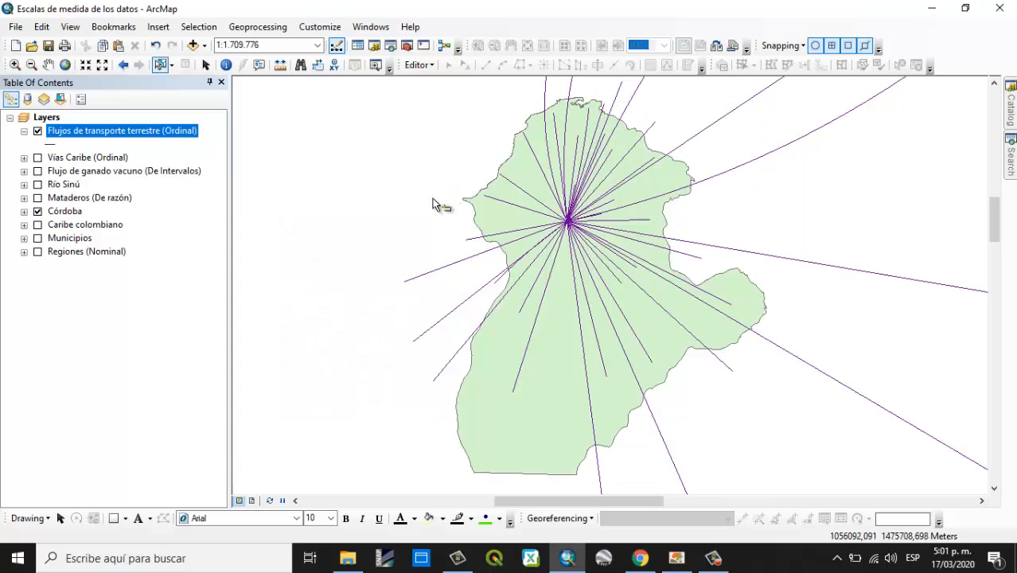
- Open the symbology settings of the Flujos de transporte terrestre (Ordinal) layer
{"action": "right_click", "coordinate": [191, 136]}
{"action": "left_click", "coordinate": [244, 438]}
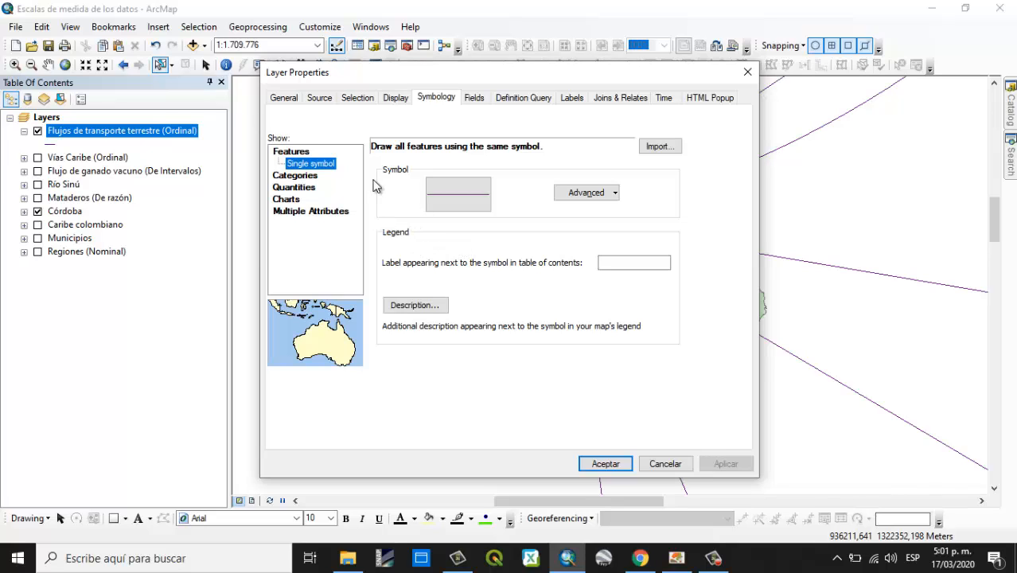
- Try unique-value categories on the PASAJEROS field, adding all values and switching off the symbol for all other values
{"action": "left_click", "coordinate": [310, 175]}
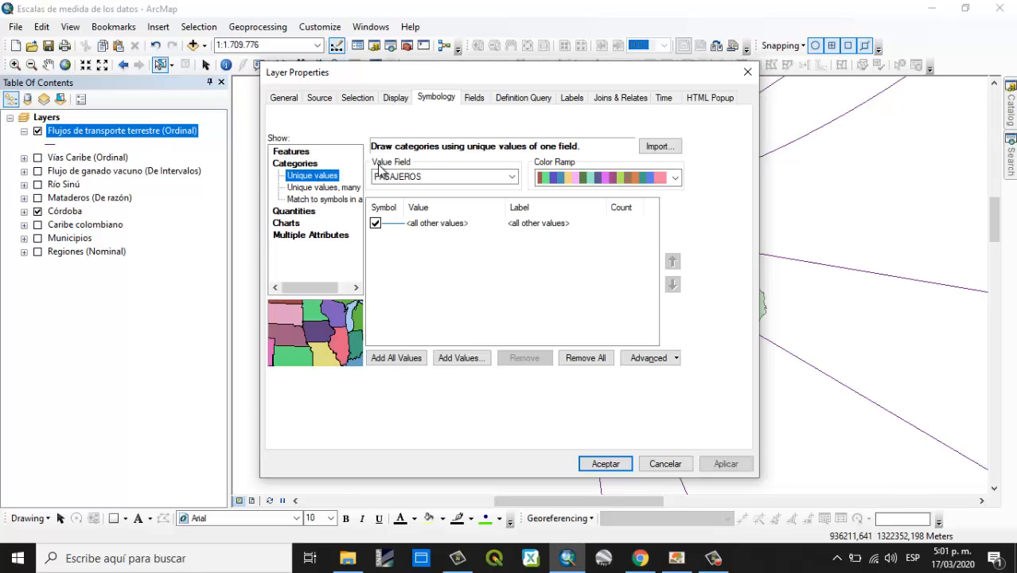
{"action": "left_click", "coordinate": [388, 358]}
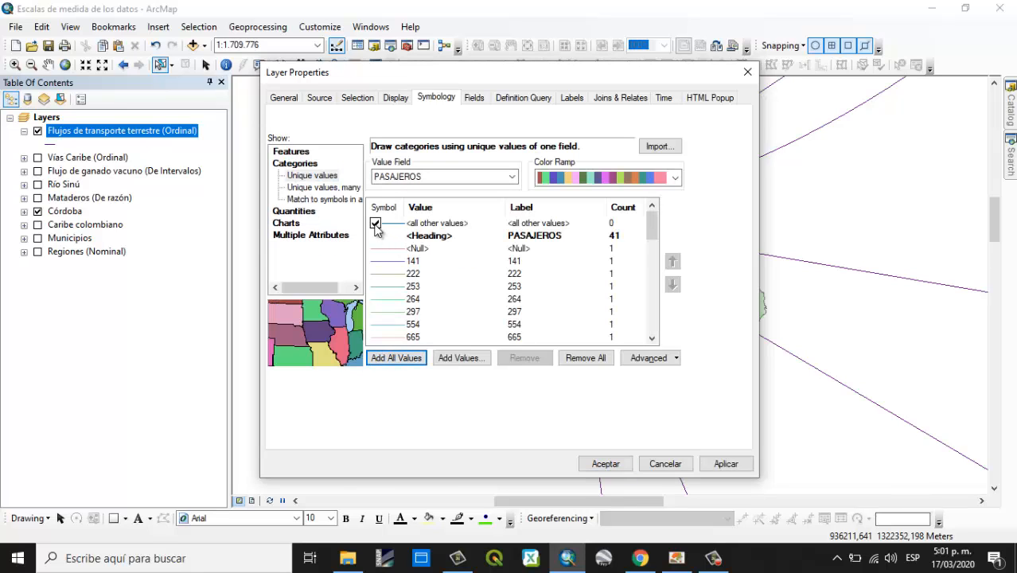
{"action": "scroll", "coordinate": [449, 298], "scroll_direction": "down", "scroll_amount": 10}
{"action": "scroll", "coordinate": [450, 298], "scroll_direction": "up", "scroll_amount": 10}
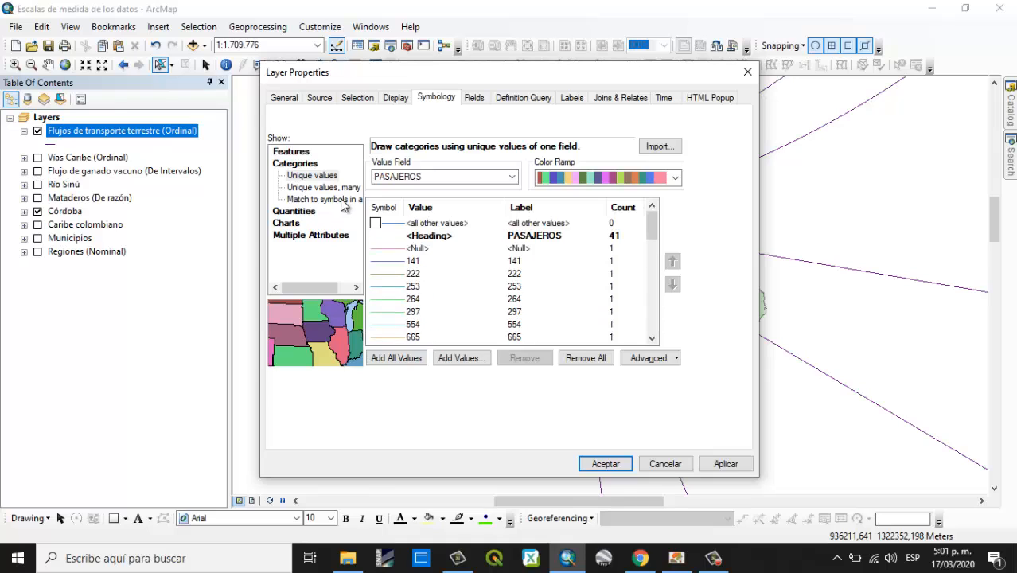
- Symbolize the transport flows with graduated colors based on the PASAJEROS field, divided into 3 classes
{"action": "left_click", "coordinate": [311, 211]}
{"action": "left_click", "coordinate": [437, 179]}
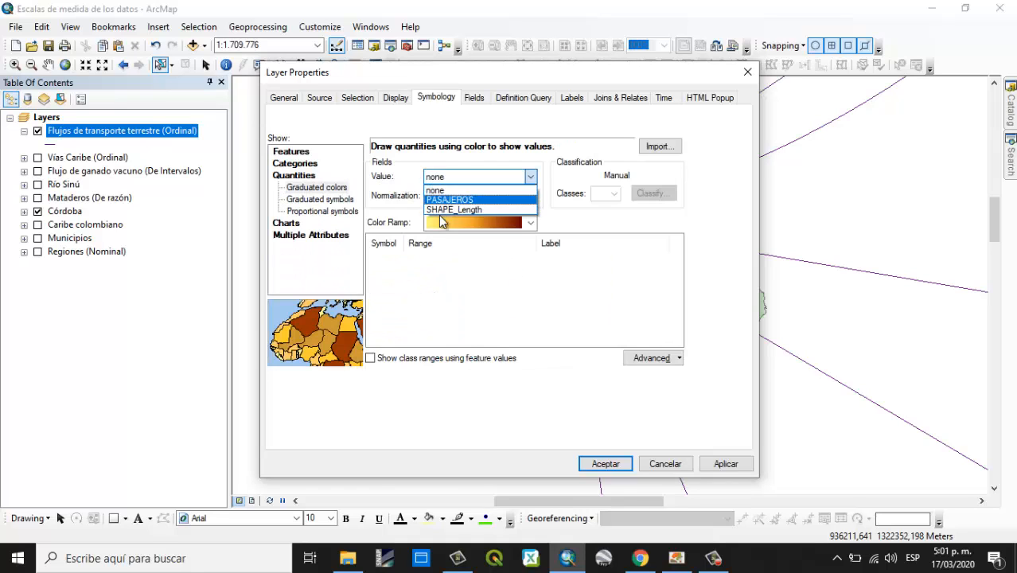
{"action": "left_click", "coordinate": [439, 199]}
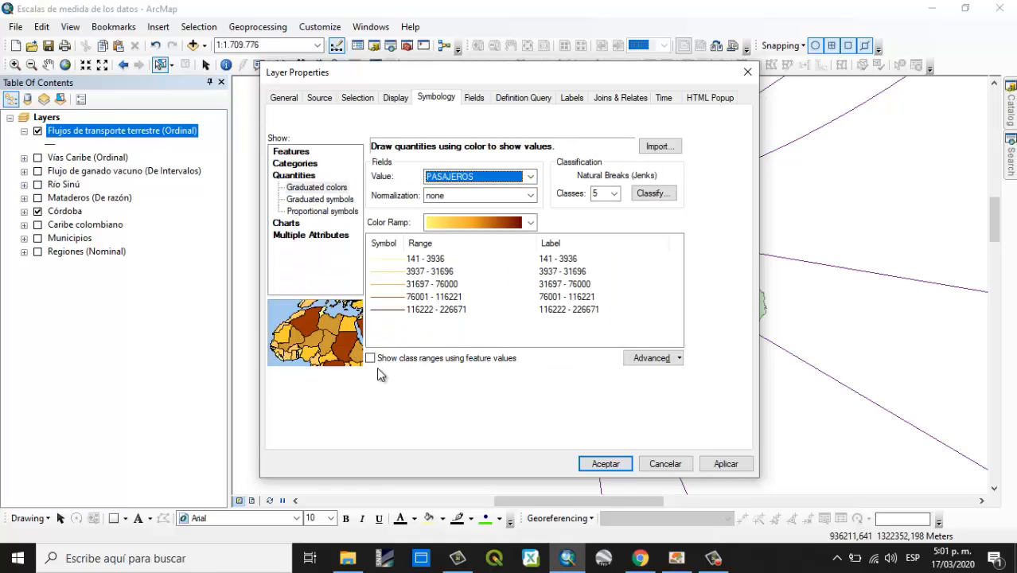
{"action": "left_click", "coordinate": [614, 196]}
{"action": "left_click", "coordinate": [597, 208]}
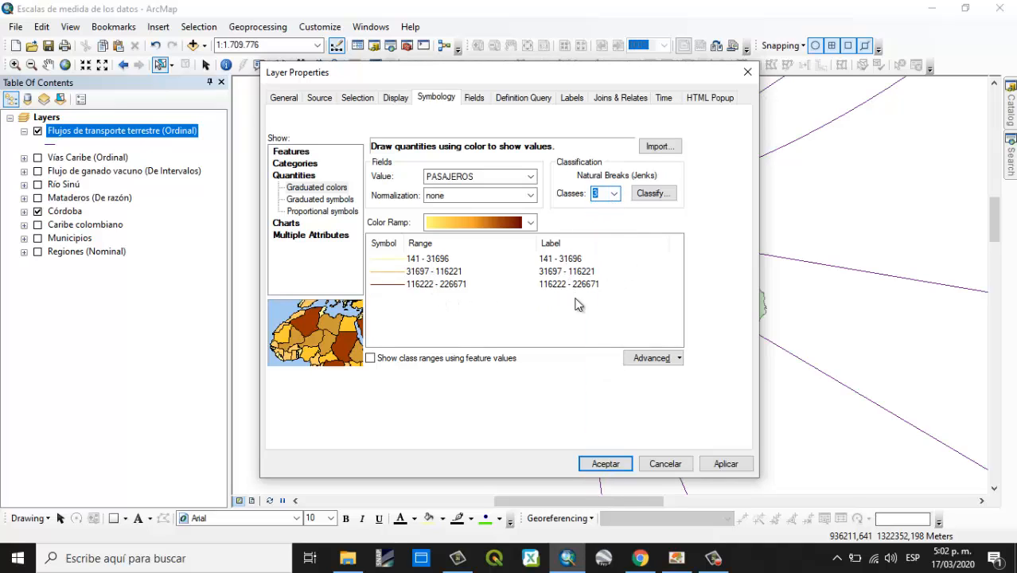
- Set the line width of the lowest passenger class, 141 - 31696, to 1,70
{"action": "double_click", "coordinate": [386, 259]}
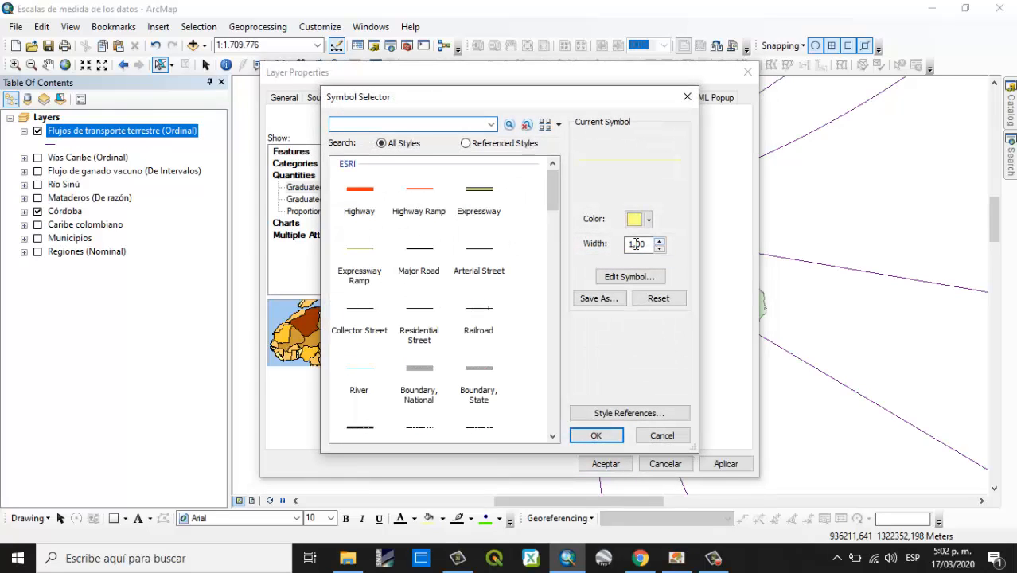
{"action": "left_click", "coordinate": [638, 245]}
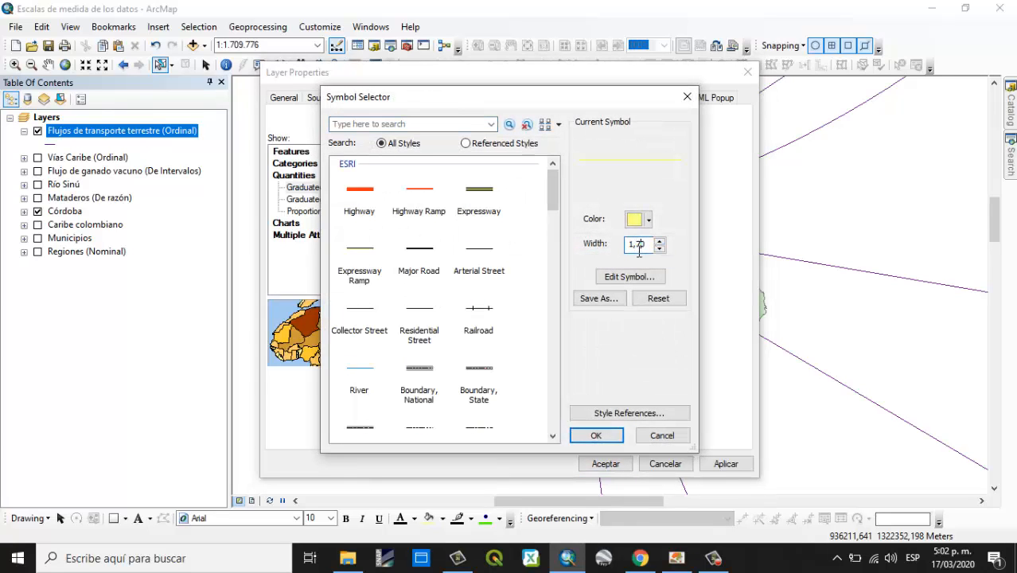
{"action": "left_click", "coordinate": [595, 434]}
- Give the middle passenger class, 31697 - 116221, a brighter orange line with a width of 1,70
{"action": "double_click", "coordinate": [384, 276]}
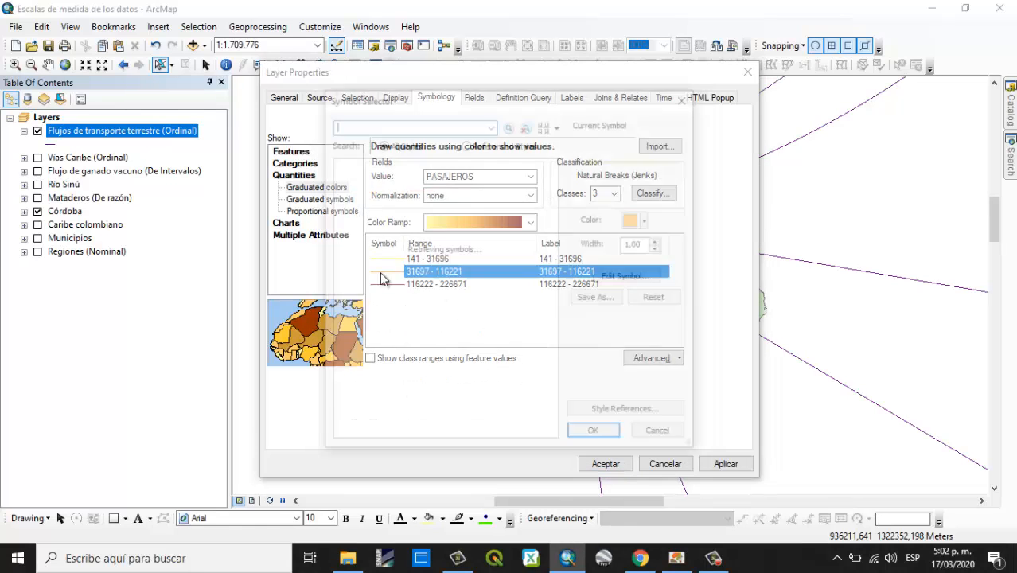
{"action": "left_click", "coordinate": [643, 222]}
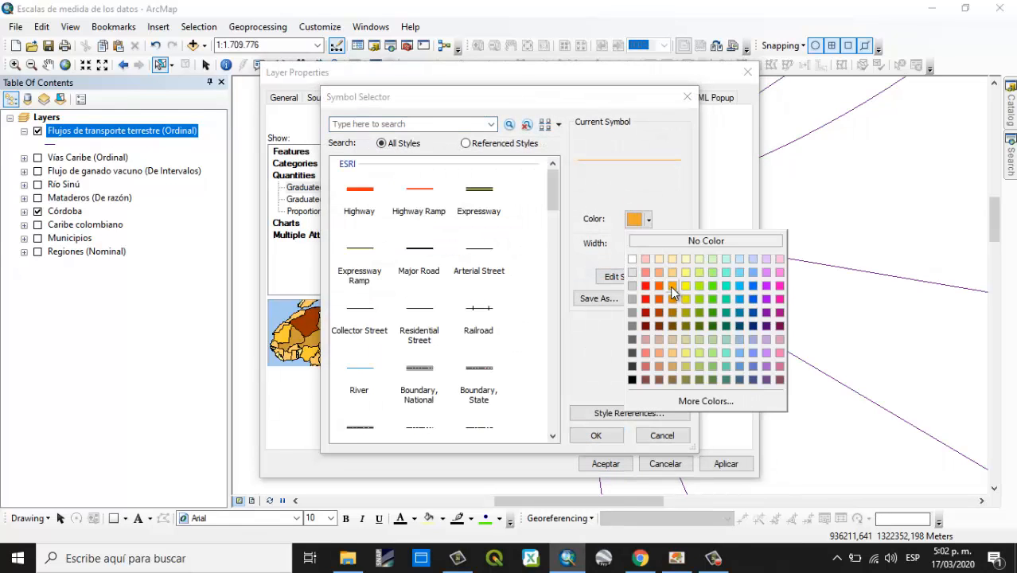
{"action": "left_click", "coordinate": [671, 287]}
{"action": "left_click", "coordinate": [640, 245]}
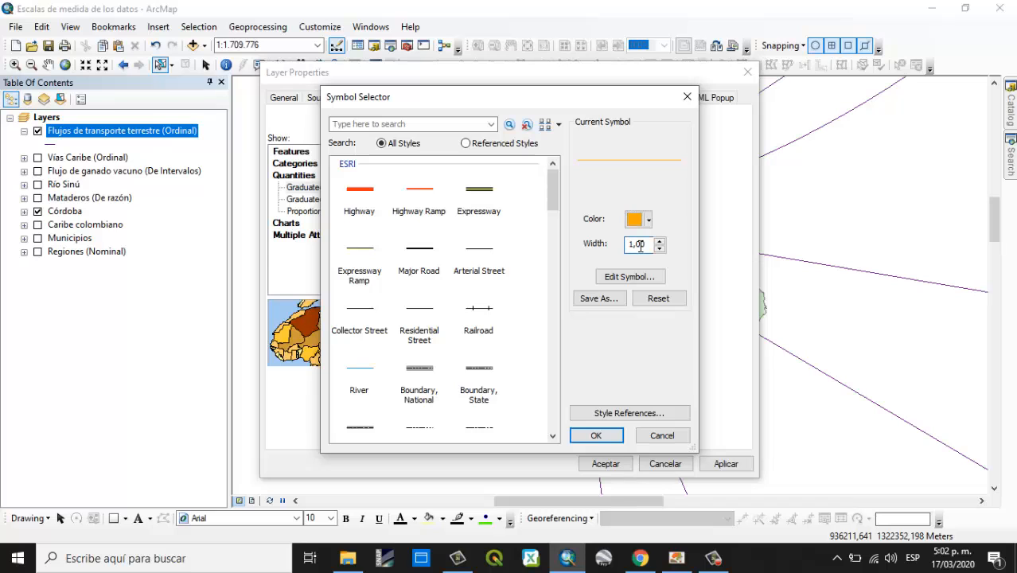
{"action": "key", "text": "BackSpace"}
{"action": "type", "text": "7"}
{"action": "left_click", "coordinate": [608, 434]}
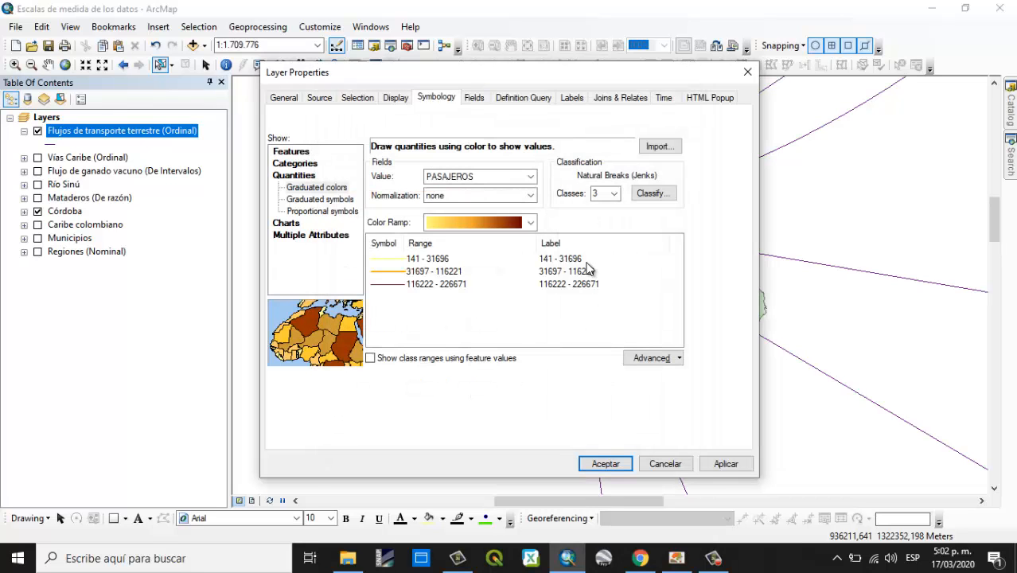
- Give the highest passenger class, 116222 - 226671, a bright red line 1,70 wide and apply the symbology to the layer
{"action": "double_click", "coordinate": [377, 285]}
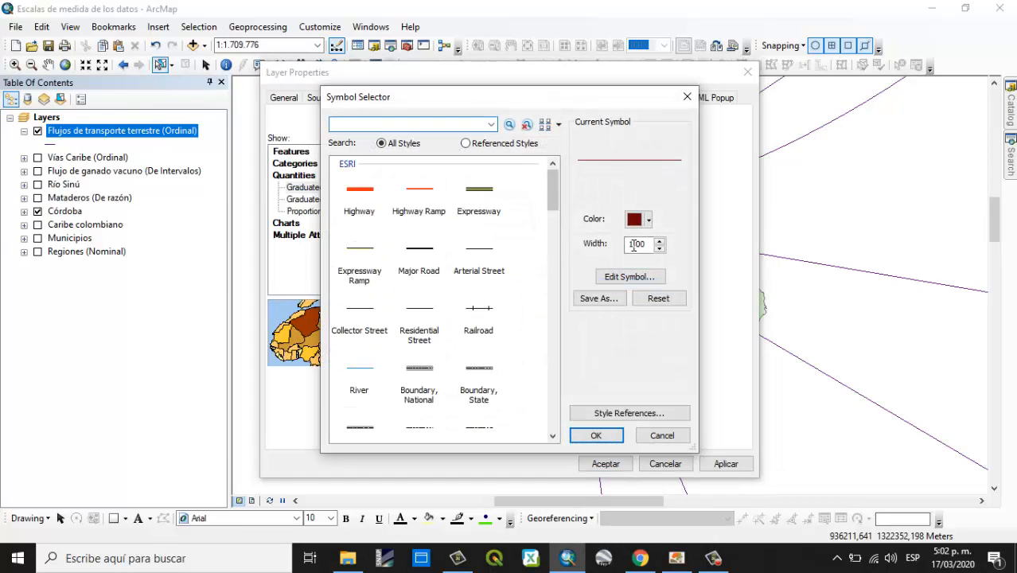
{"action": "left_click", "coordinate": [636, 245]}
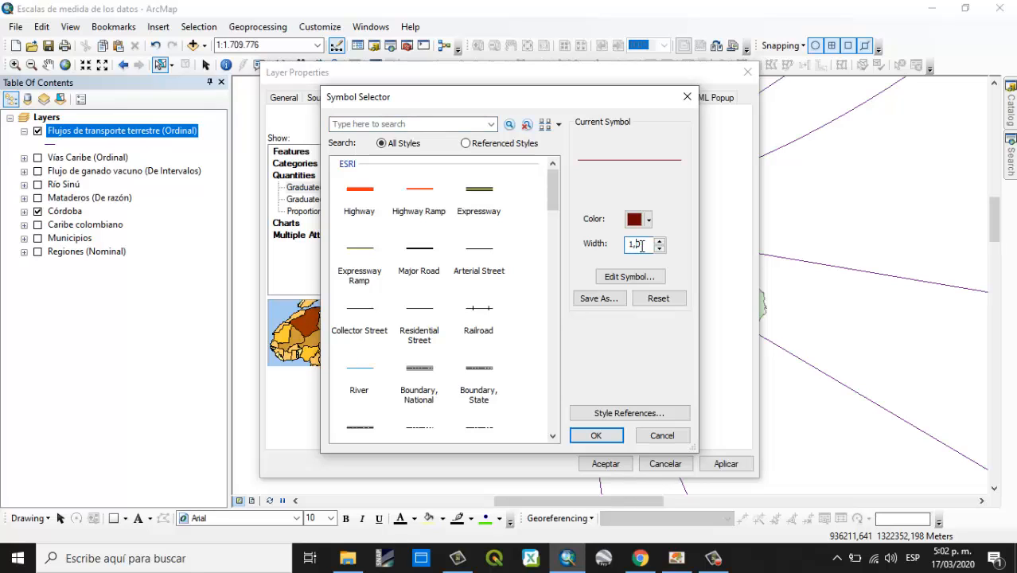
{"action": "type", "text": "70"}
{"action": "left_click", "coordinate": [640, 220]}
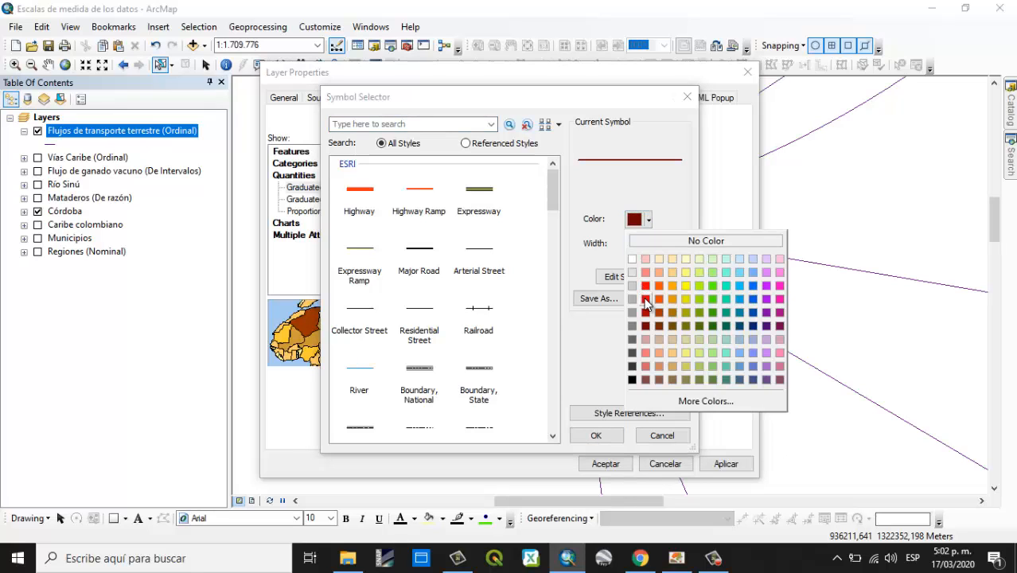
{"action": "left_click", "coordinate": [646, 301]}
{"action": "left_click", "coordinate": [640, 219]}
{"action": "left_click", "coordinate": [646, 298]}
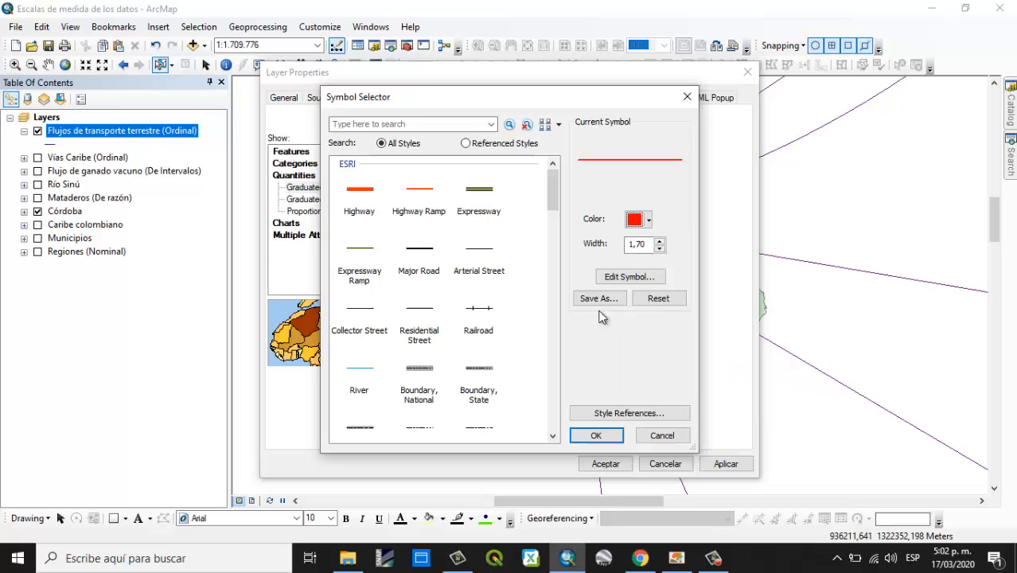
{"action": "left_click", "coordinate": [596, 435]}
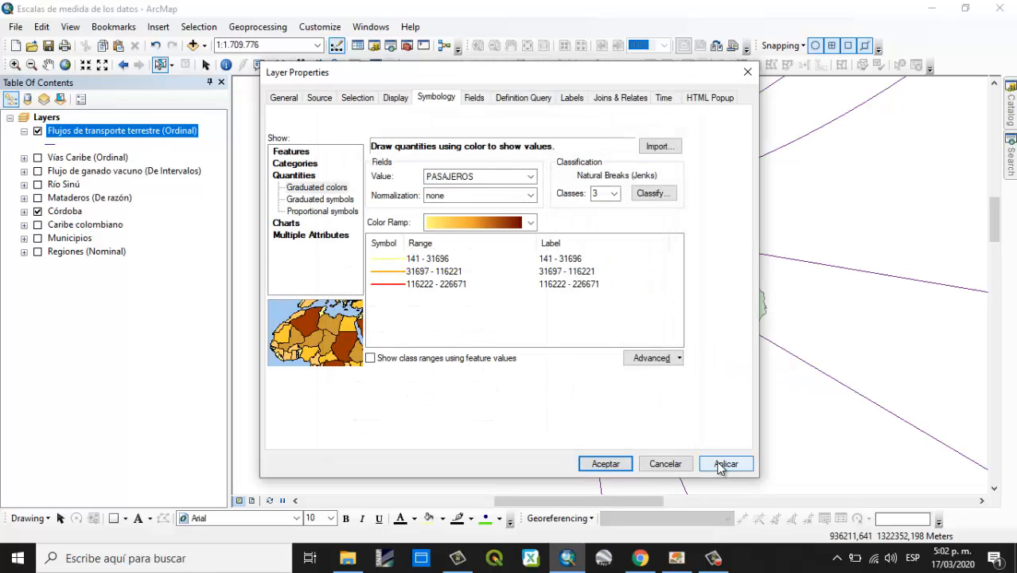
{"action": "left_click", "coordinate": [720, 466]}
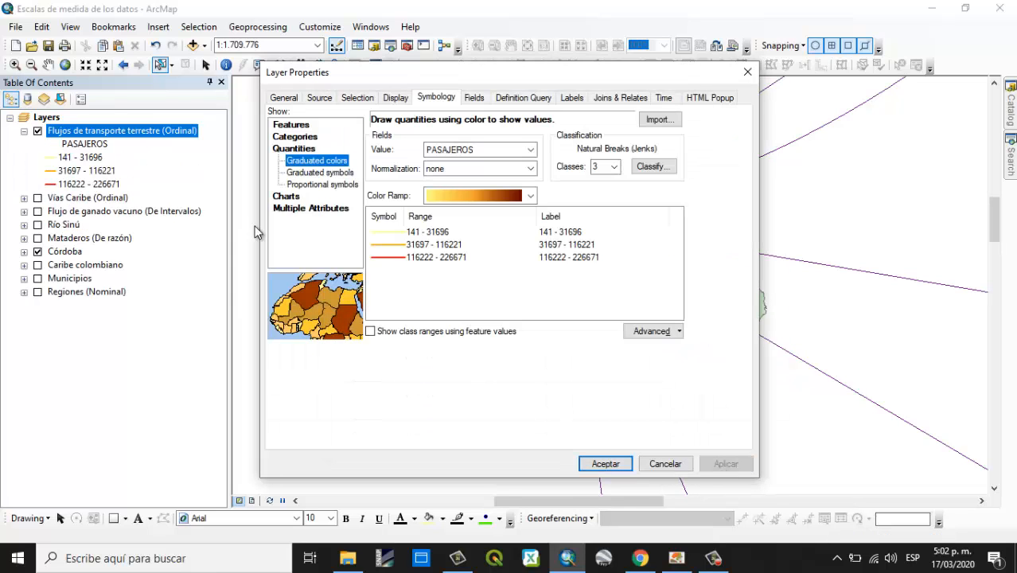
{"action": "left_click", "coordinate": [600, 465]}
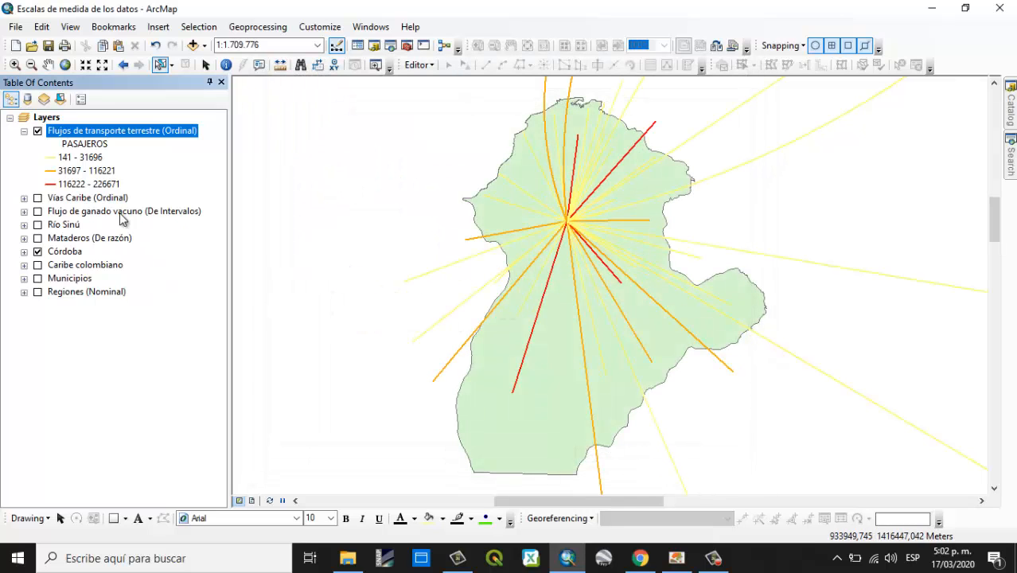
- Remove the PASAJEROS heading from the transport flows legend
{"action": "left_click", "coordinate": [82, 146]}
{"action": "left_click", "coordinate": [83, 147]}
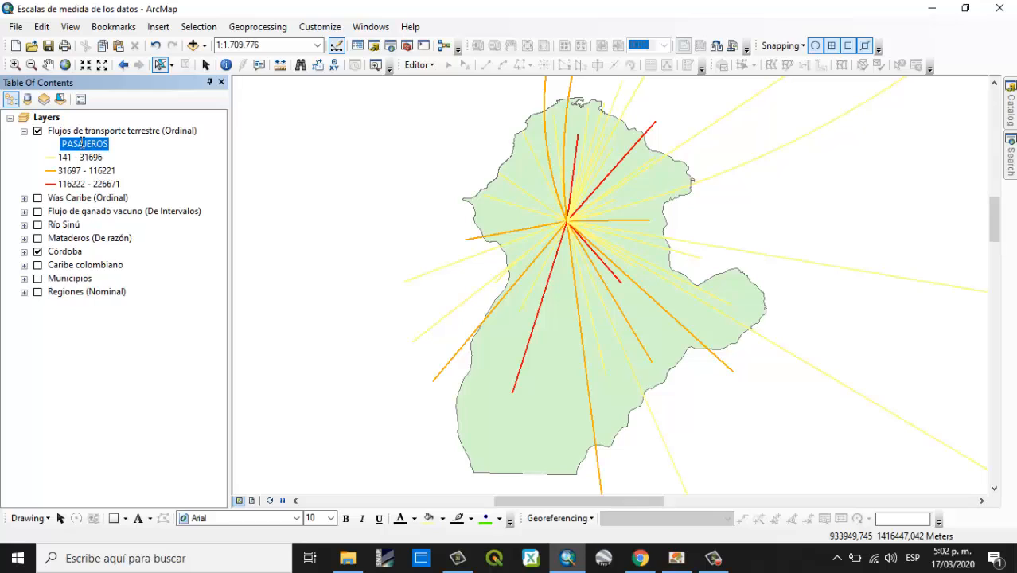
{"action": "key", "text": "Delete"}
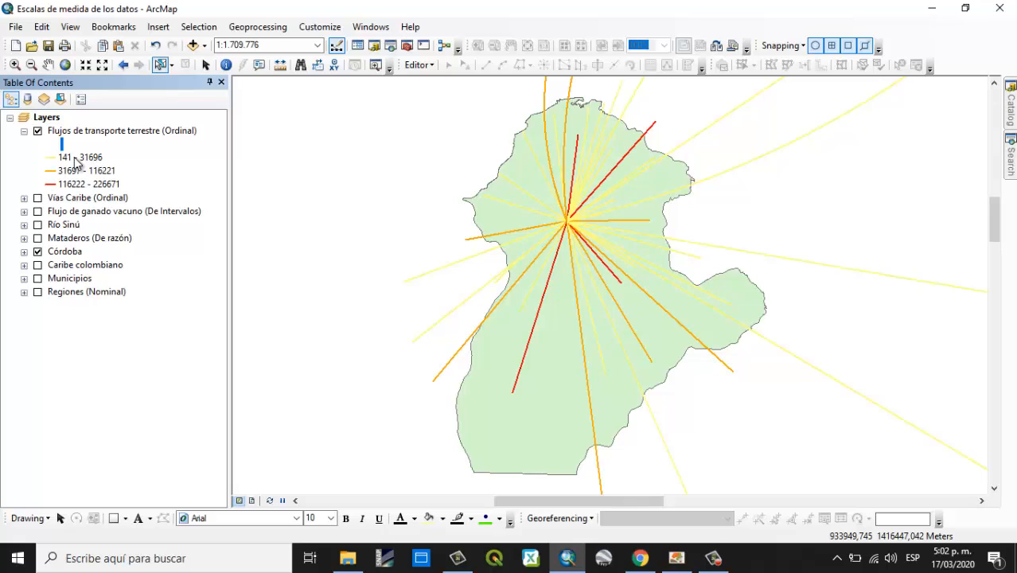
- Review the three passenger ranges in the transport flows legend, comparing the lowest, middle and highest classes
{"action": "key", "text": "Down"}
{"action": "key", "text": "Down"}
{"action": "key", "text": "Down"}
{"action": "key", "text": "Down"}
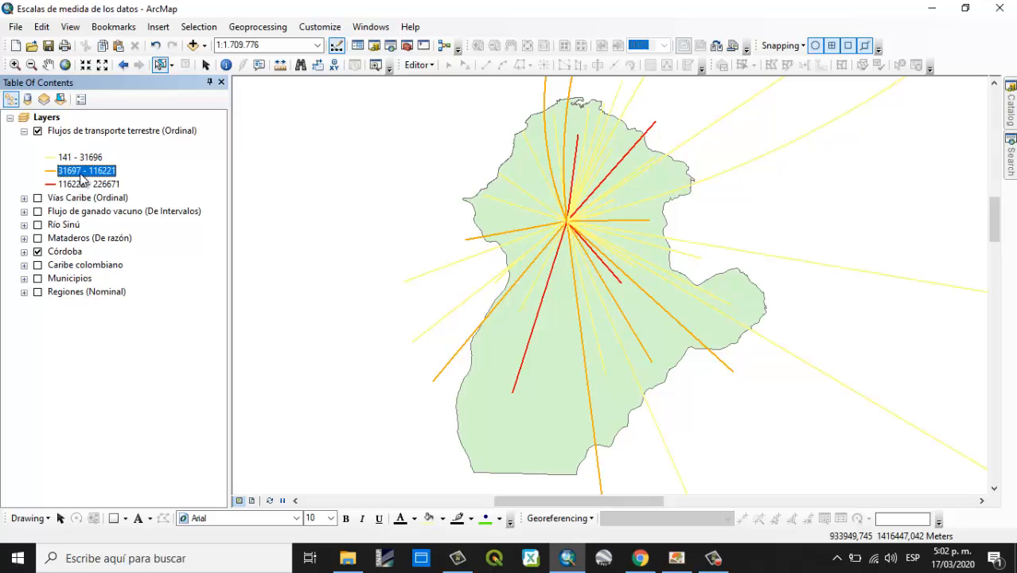
{"action": "left_click", "coordinate": [84, 159]}
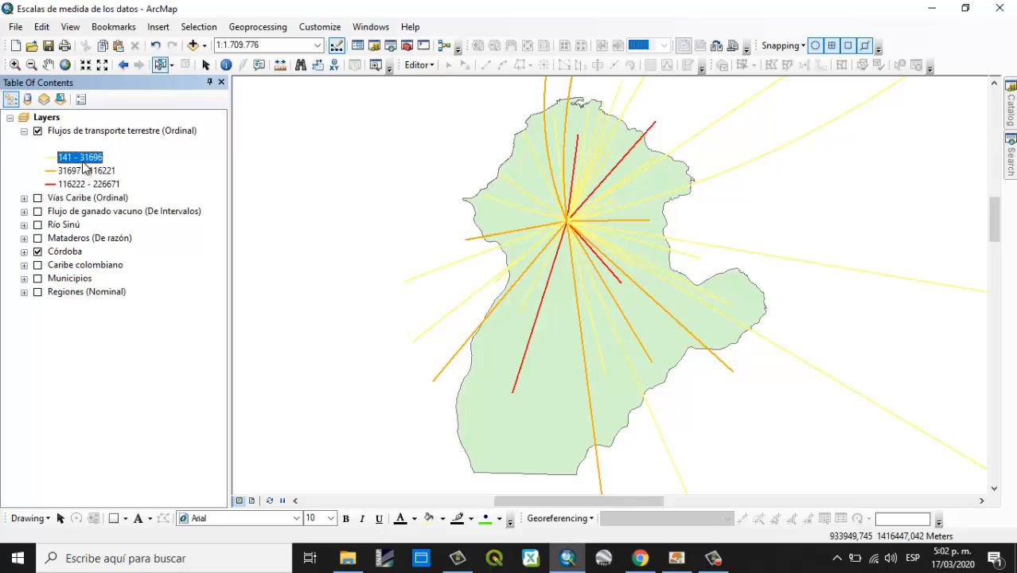
{"action": "key", "text": "Down"}
{"action": "key", "text": "Down"}
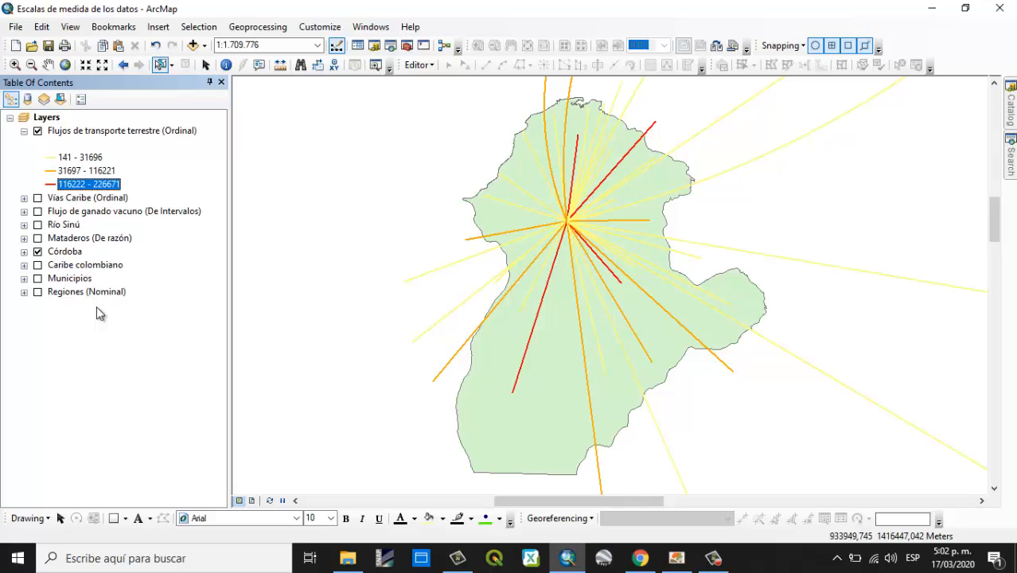
{"action": "left_click", "coordinate": [96, 306]}
{"action": "left_click", "coordinate": [86, 159]}
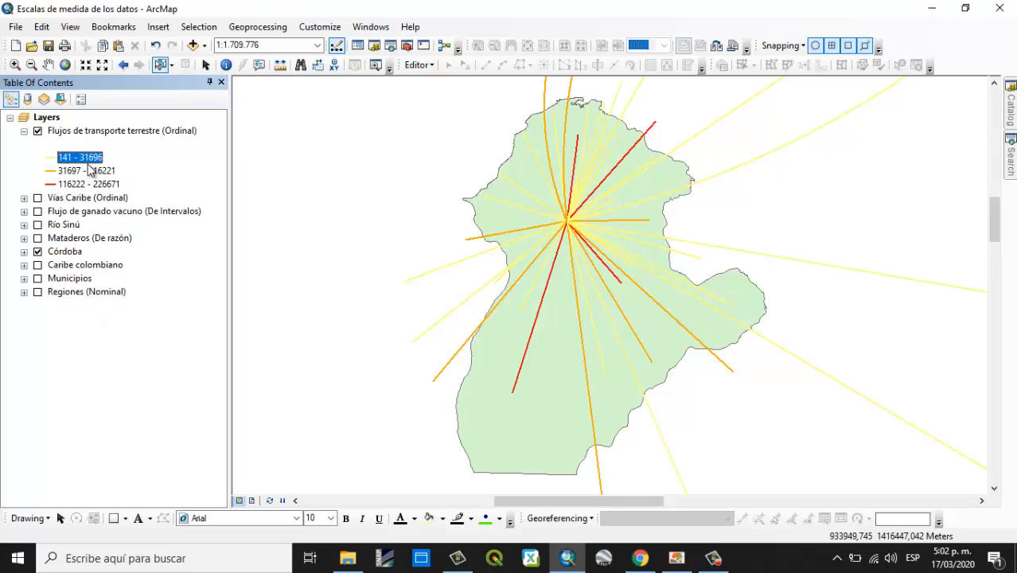
{"action": "left_click", "coordinate": [87, 184]}
{"action": "left_click", "coordinate": [90, 171]}
{"action": "left_click", "coordinate": [108, 350]}
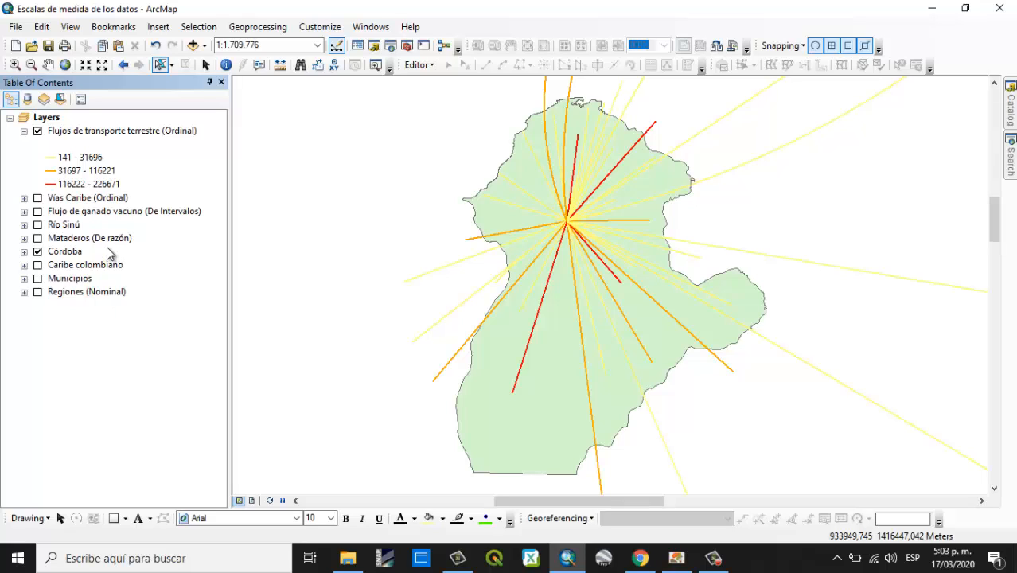
{"action": "left_click", "coordinate": [86, 158]}
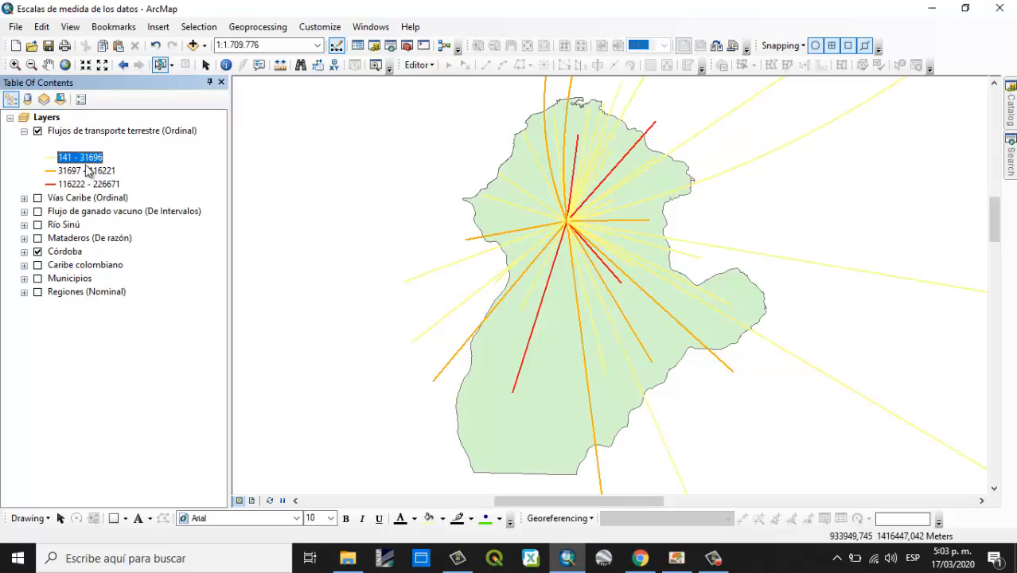
{"action": "left_click", "coordinate": [89, 172]}
{"action": "left_click", "coordinate": [90, 184]}
{"action": "left_click", "coordinate": [89, 160]}
{"action": "left_click", "coordinate": [89, 171]}
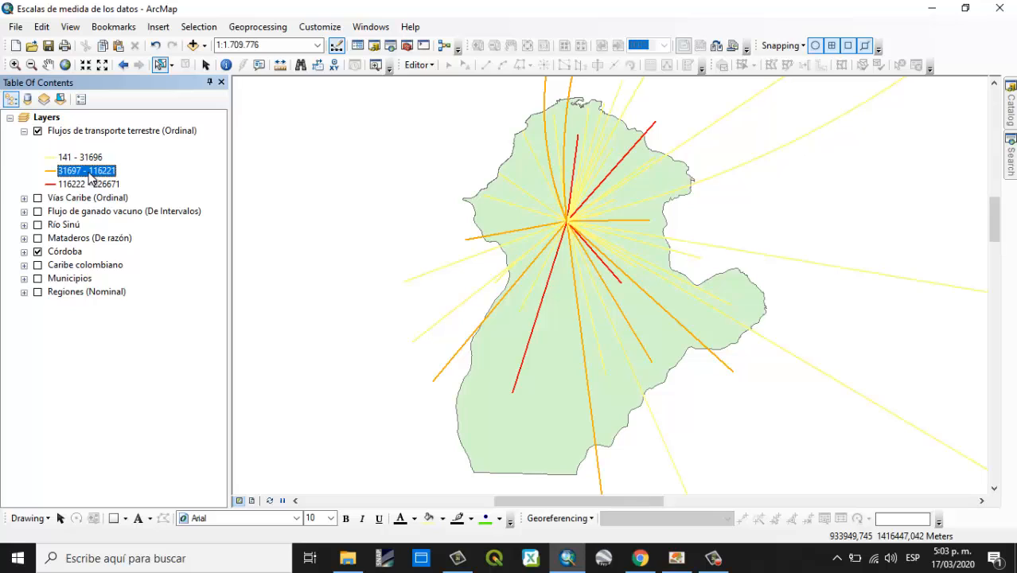
{"action": "left_click", "coordinate": [89, 184]}
{"action": "left_click", "coordinate": [89, 158]}
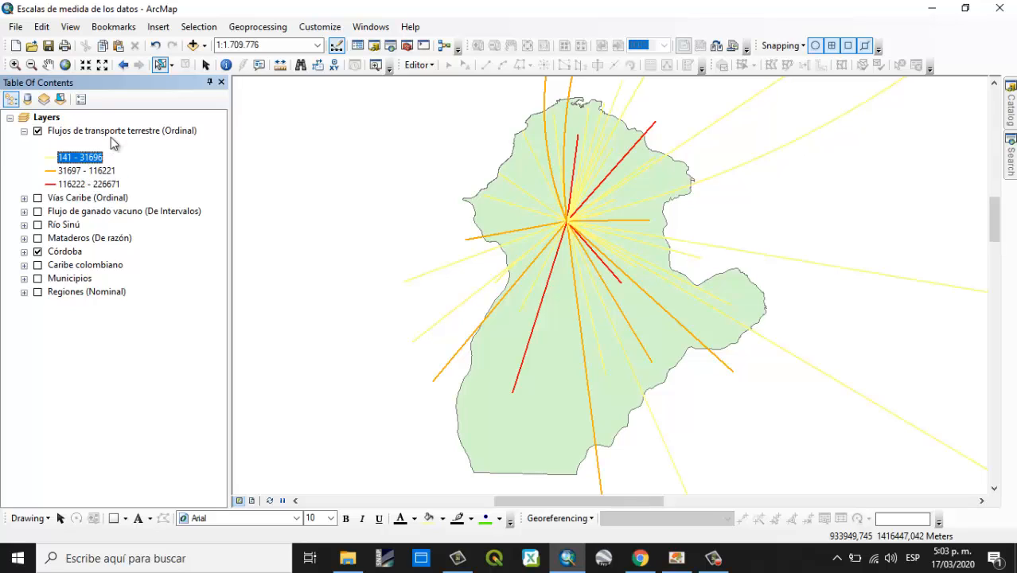
- Reopen the transport flows layer's symbology and label the lowest class, 141 - 31696, as Bajo
{"action": "left_click", "coordinate": [115, 133]}
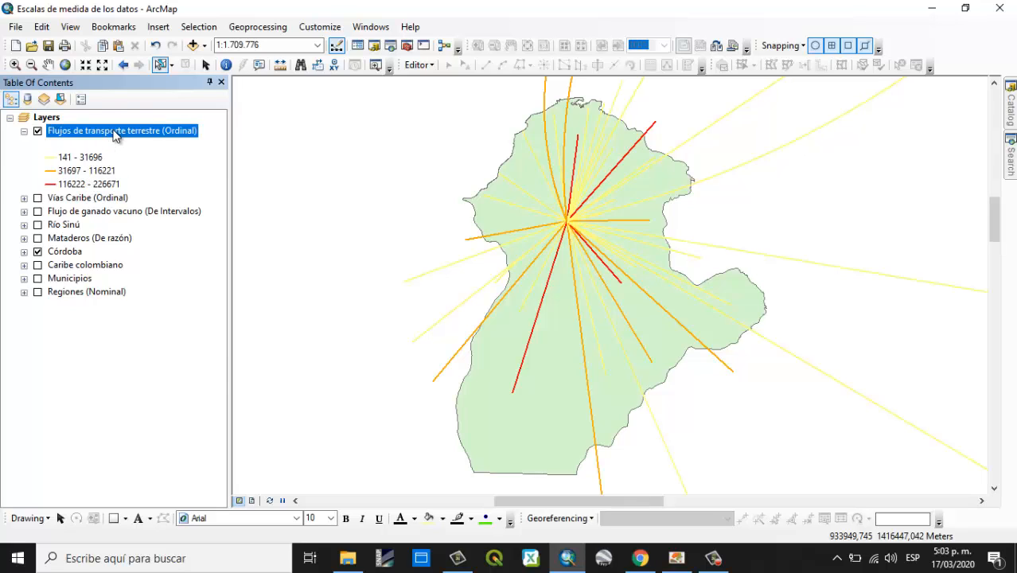
{"action": "right_click", "coordinate": [115, 133]}
{"action": "left_click", "coordinate": [185, 439]}
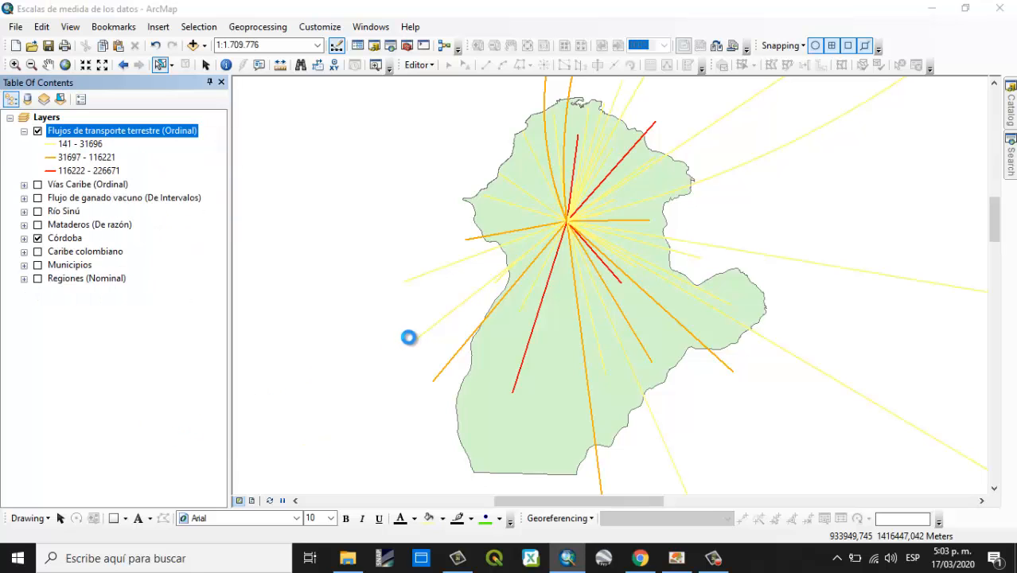
{"action": "left_click", "coordinate": [560, 261]}
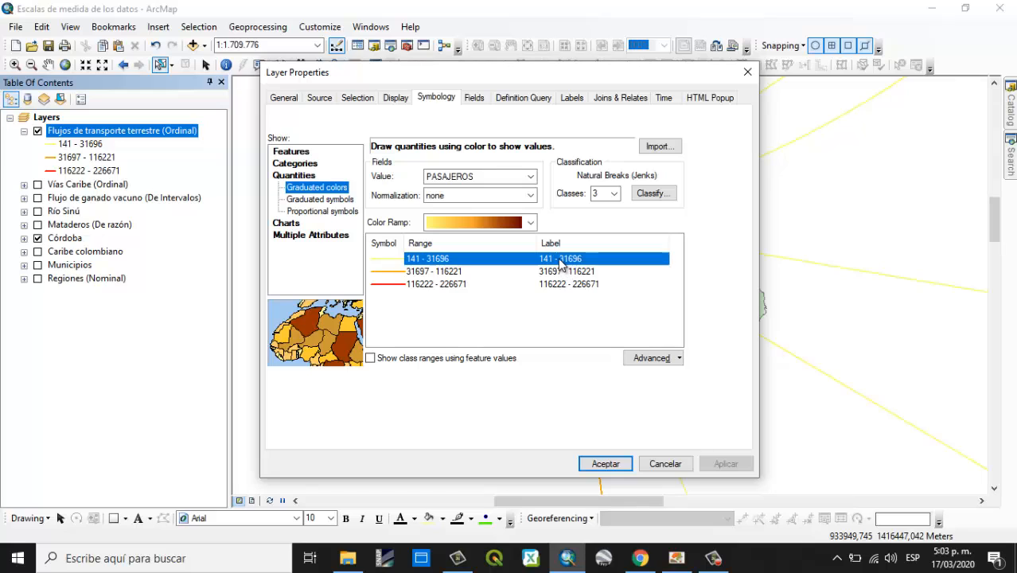
{"action": "left_click", "coordinate": [560, 261]}
{"action": "type", "text": "Bajo"}
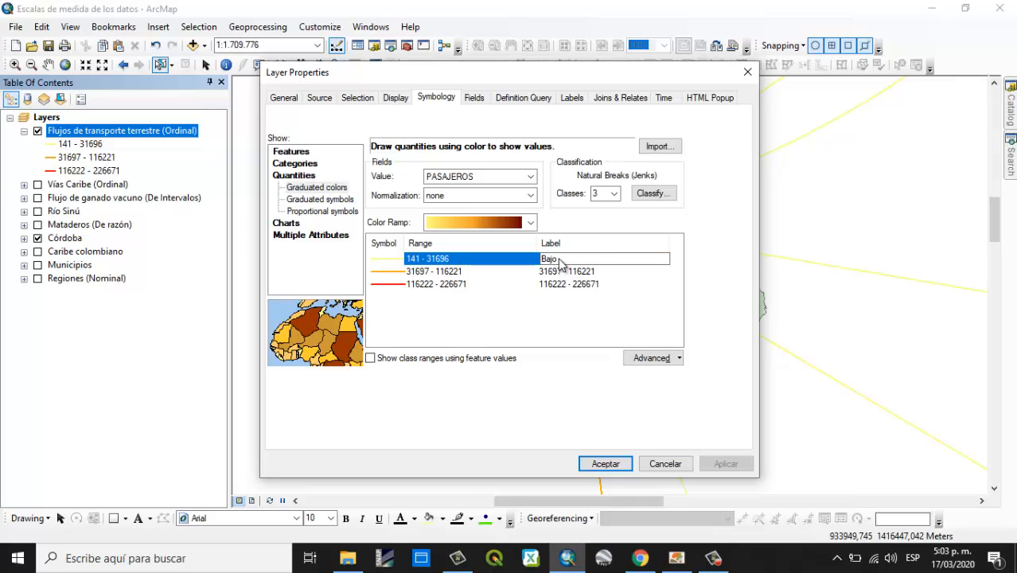
{"action": "key", "text": "Return"}
- Label the 31697 - 116221 class as Medio and the 116222 - 226671 class as Alto, and accept the layer properties
{"action": "left_click", "coordinate": [563, 273]}
{"action": "left_click", "coordinate": [563, 273]}
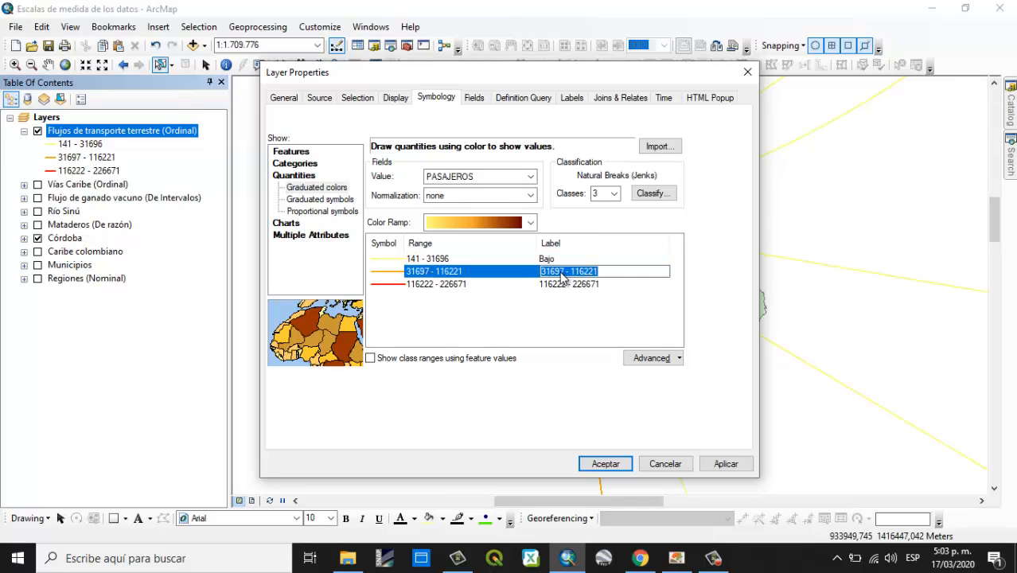
{"action": "type", "text": "Medio"}
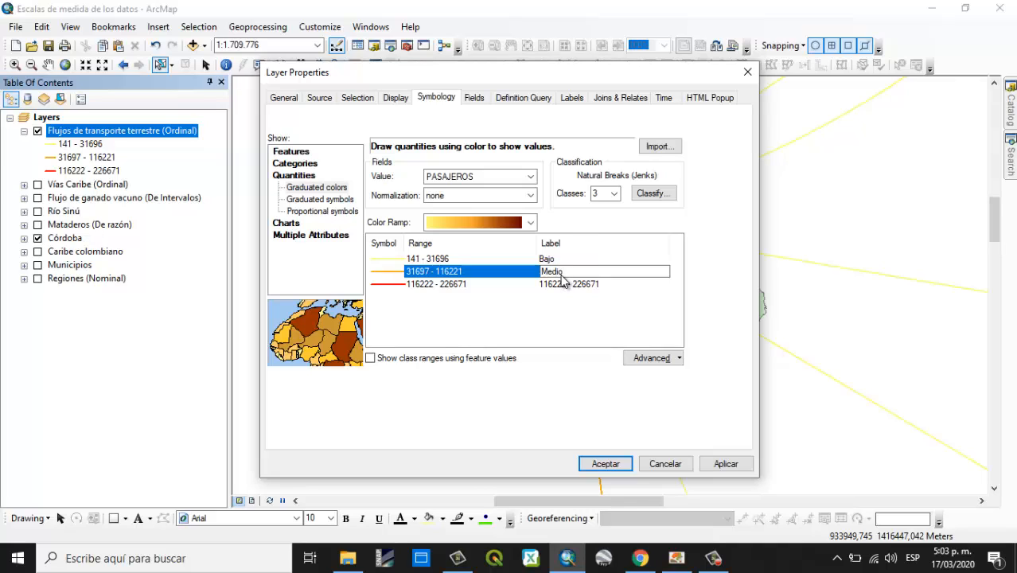
{"action": "key", "text": "Return"}
{"action": "double_click", "coordinate": [565, 284]}
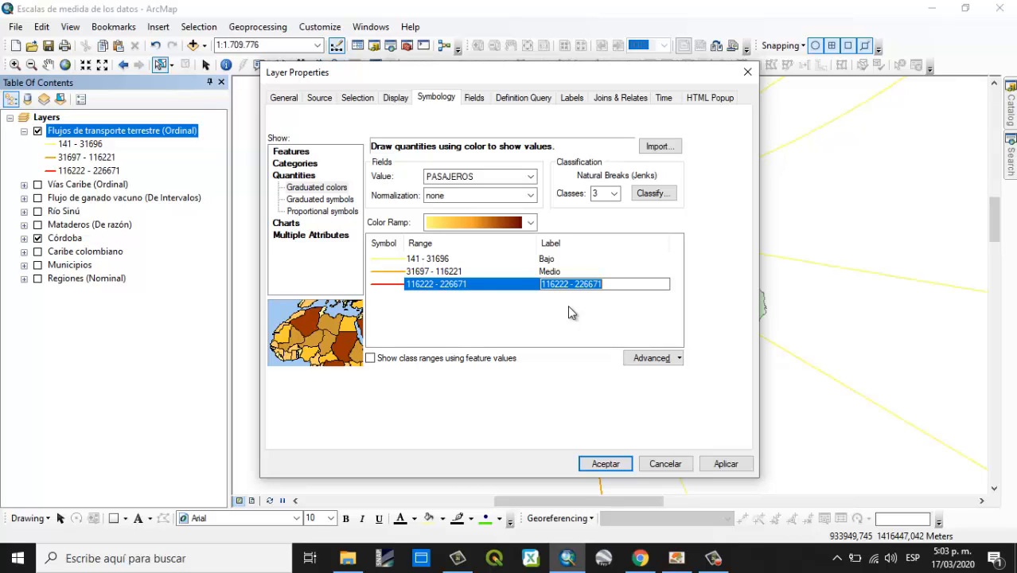
{"action": "type", "text": "Alt"}
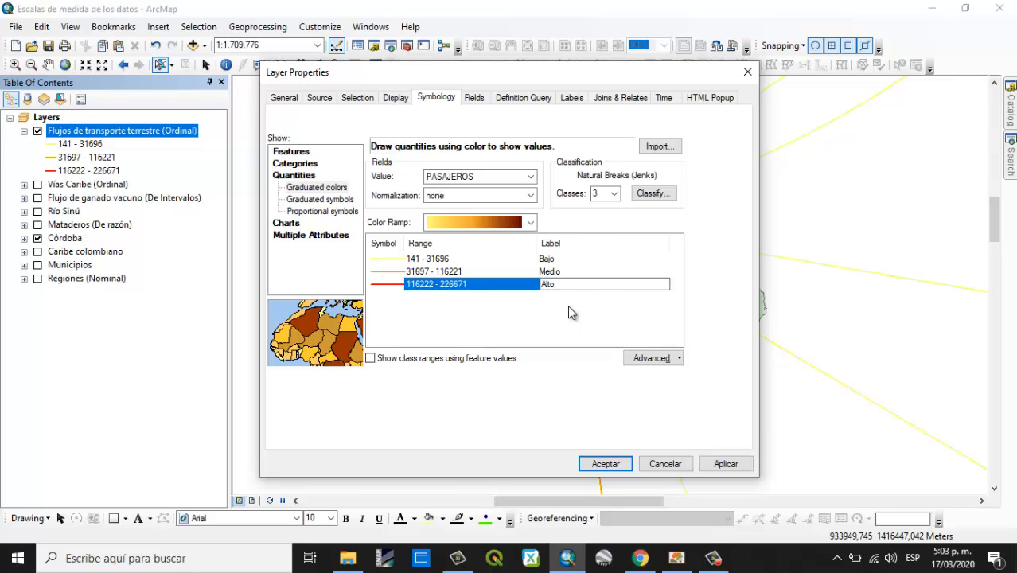
{"action": "type", "text": "o"}
{"action": "key", "text": "Return"}
{"action": "left_click", "coordinate": [605, 464]}
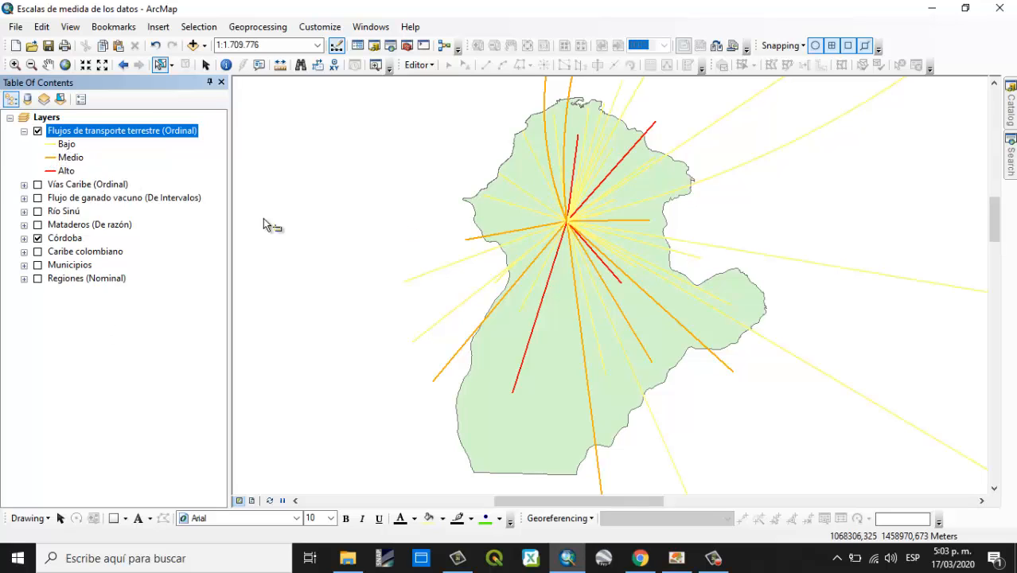
- Change the line color of the Medio class to Fire Red
{"action": "double_click", "coordinate": [53, 161]}
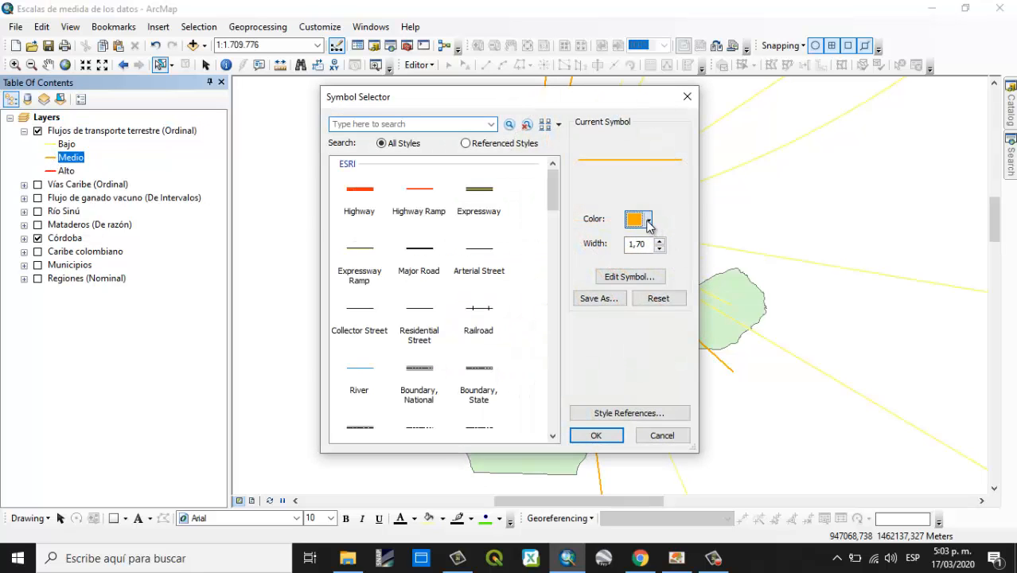
{"action": "left_click", "coordinate": [642, 223]}
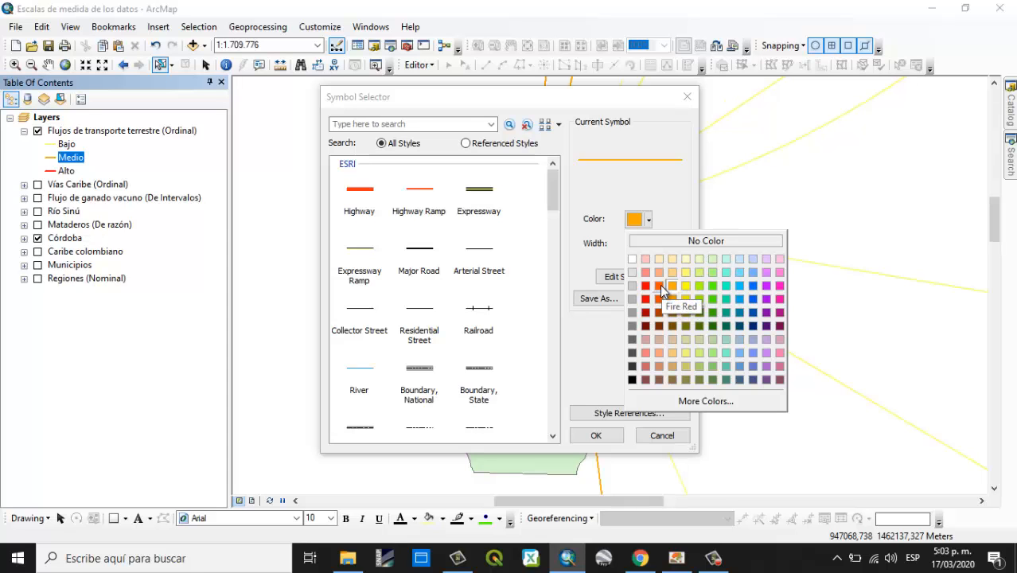
{"action": "left_click", "coordinate": [659, 286]}
{"action": "left_click", "coordinate": [596, 435]}
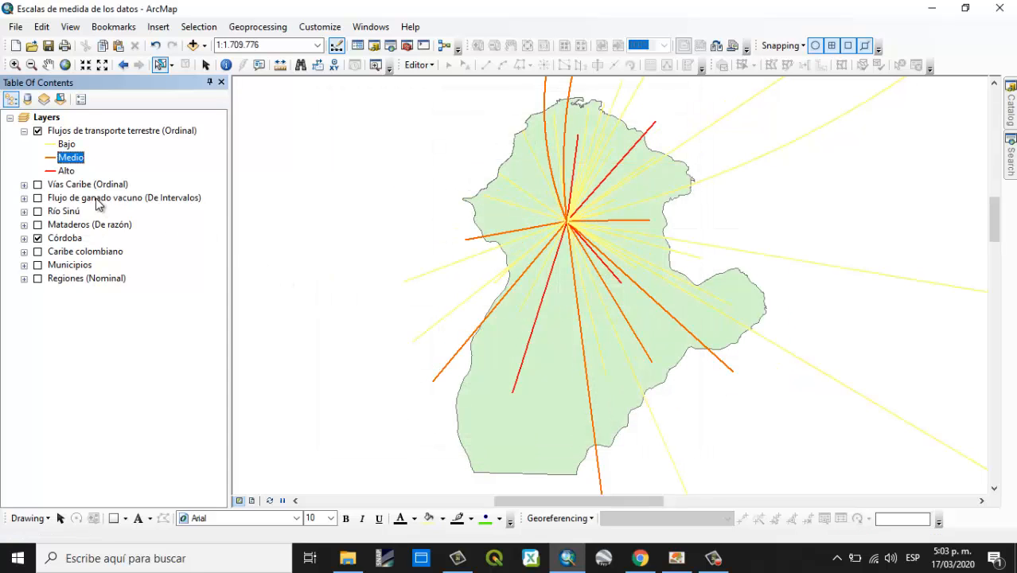
- Change the line color of the Alto class in the transport flows layer to dark red
{"action": "double_click", "coordinate": [52, 171]}
{"action": "left_click", "coordinate": [641, 222]}
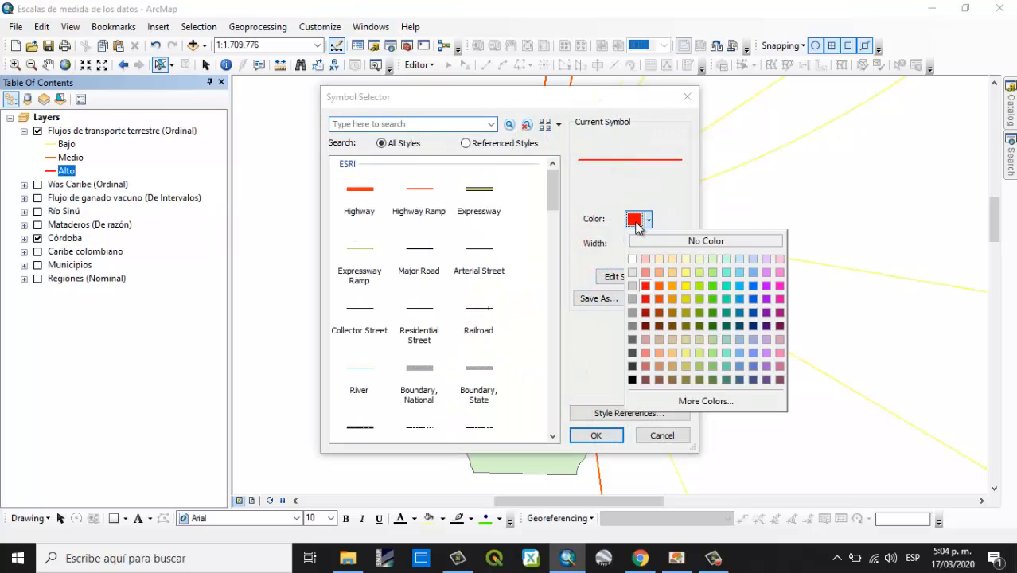
{"action": "left_click", "coordinate": [646, 314]}
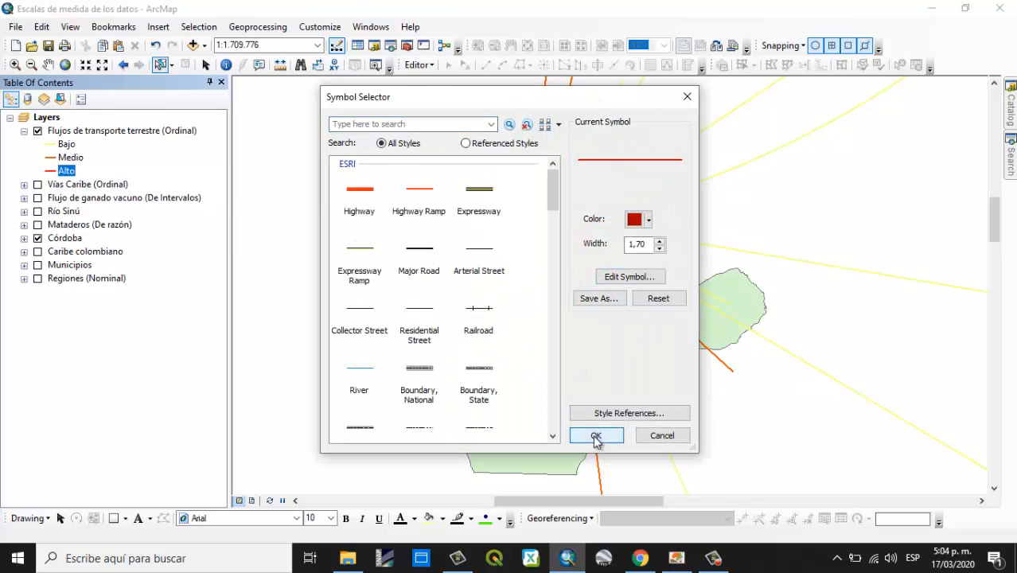
{"action": "left_click", "coordinate": [596, 437]}
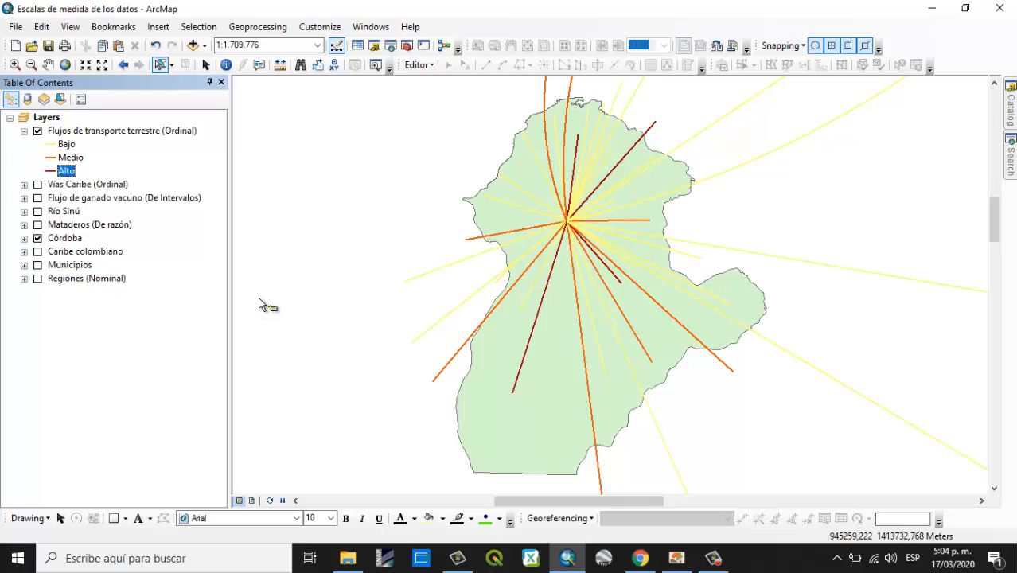
{"action": "left_click", "coordinate": [152, 375]}
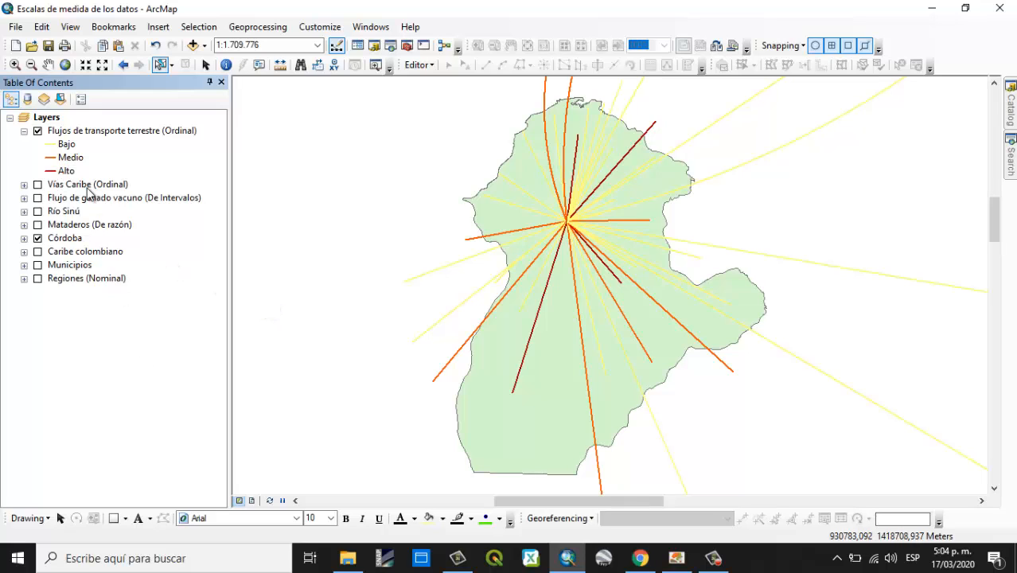
- Expand the Vías Caribe legend, turn on the Caribe colombiano layer and zoom the map to its extent
{"action": "left_click", "coordinate": [91, 134]}
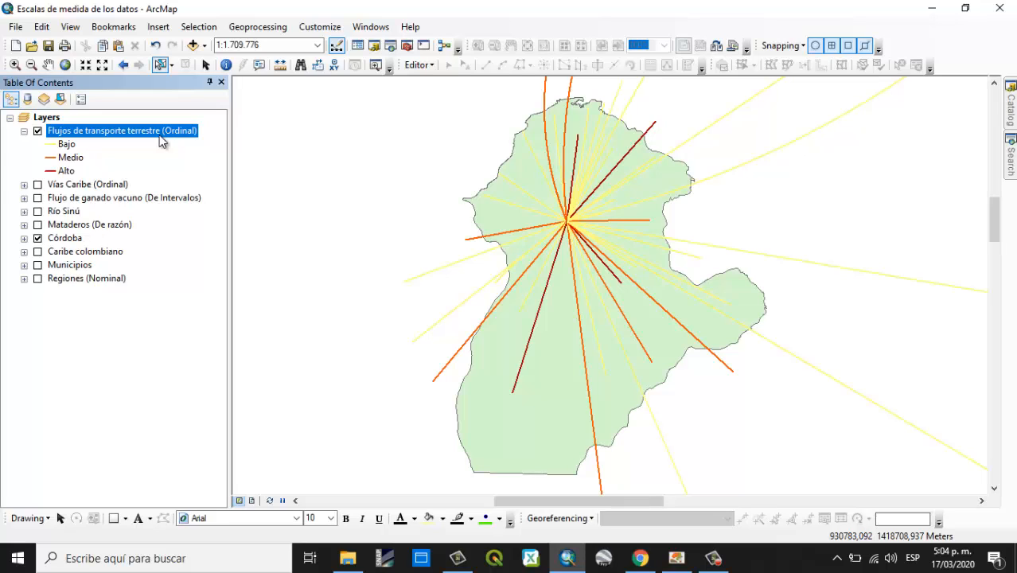
{"action": "left_click", "coordinate": [79, 186]}
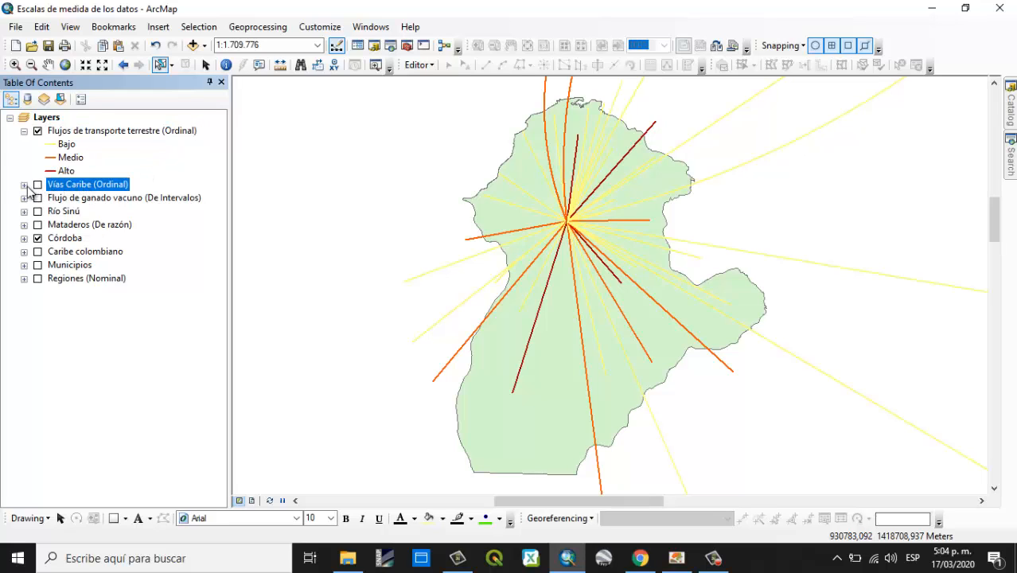
{"action": "left_click", "coordinate": [24, 184]}
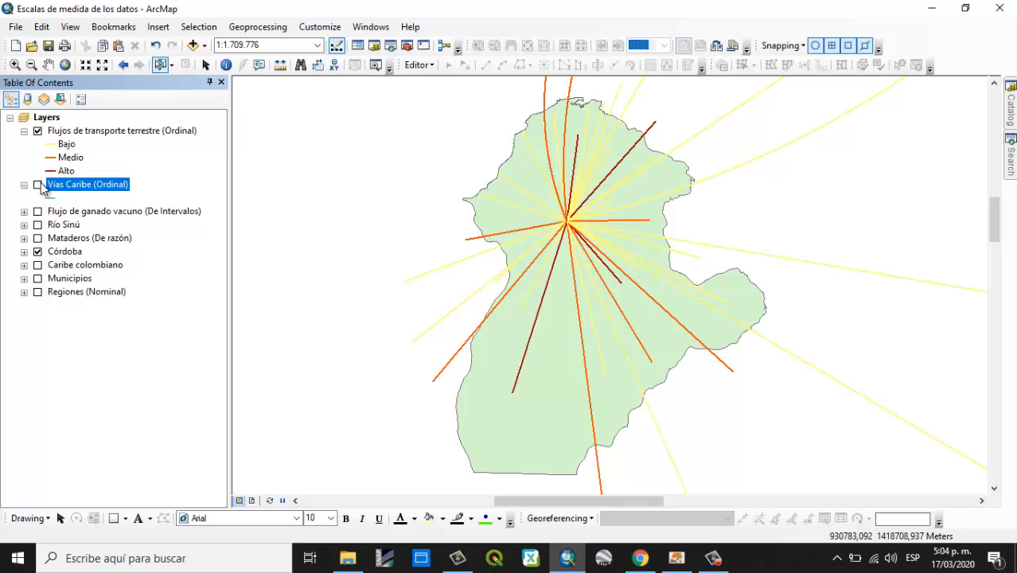
{"action": "left_click", "coordinate": [37, 264]}
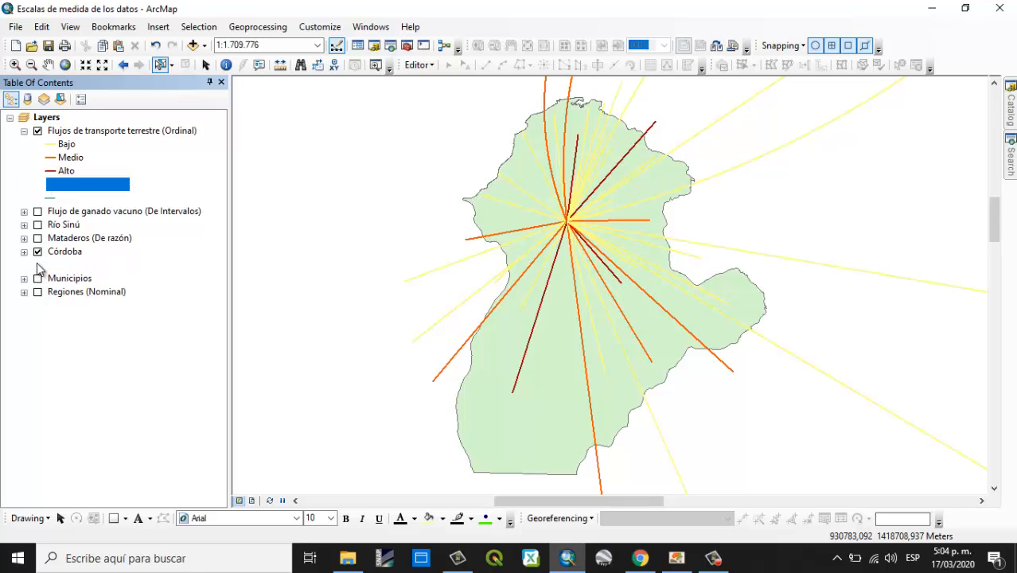
{"action": "left_click", "coordinate": [24, 265]}
{"action": "right_click", "coordinate": [46, 264]}
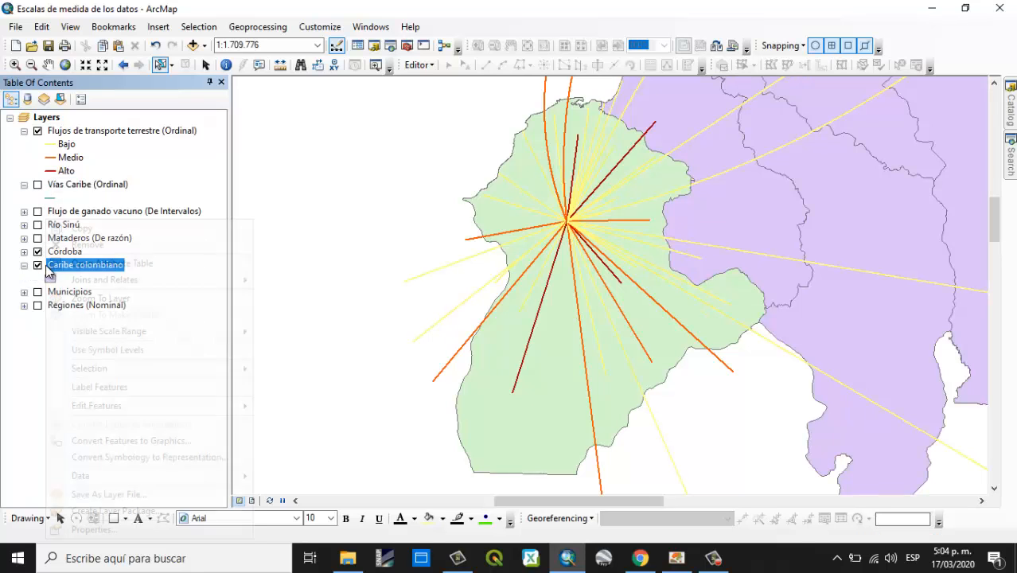
{"action": "left_click", "coordinate": [127, 297]}
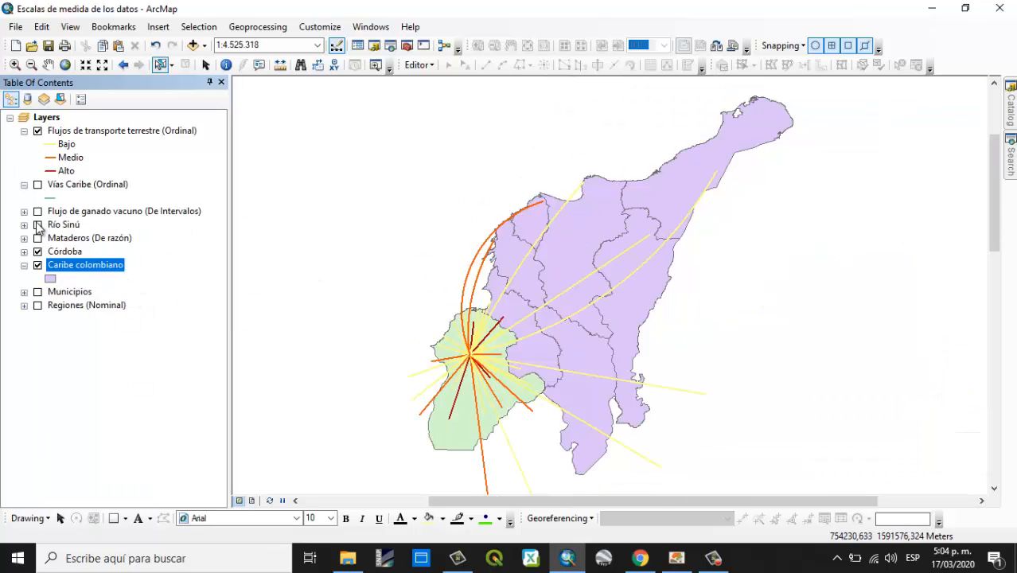
- Give the Córdoba layer no fill color and a black outline with a width of 1
{"action": "left_click", "coordinate": [24, 250]}
{"action": "double_click", "coordinate": [50, 264]}
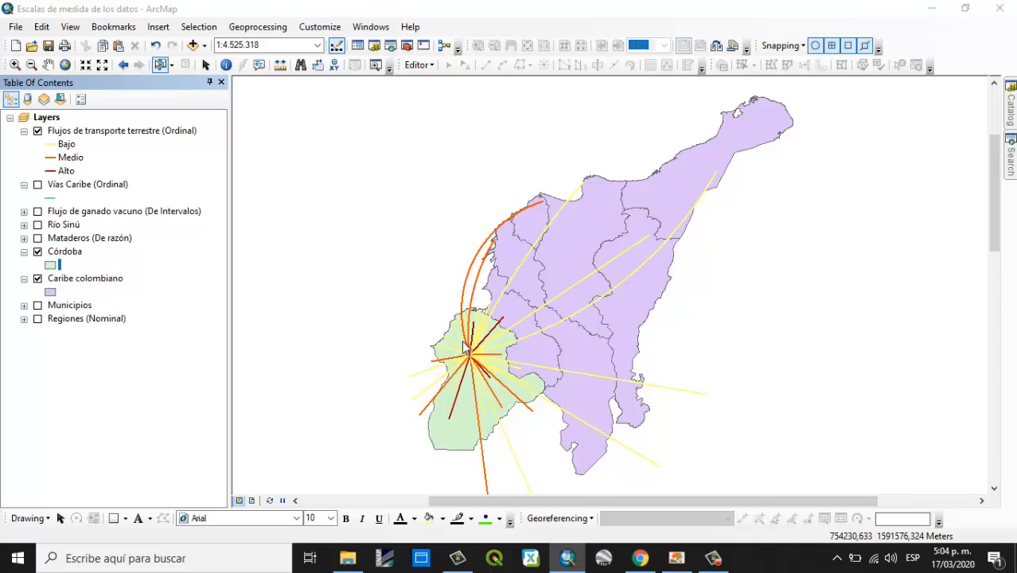
{"action": "left_click", "coordinate": [657, 222]}
{"action": "left_click", "coordinate": [724, 244]}
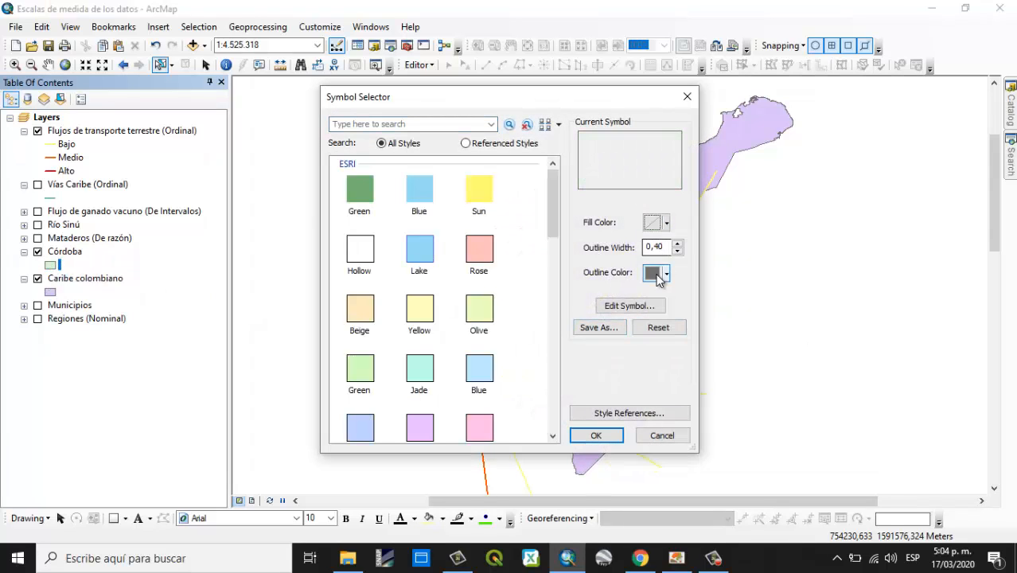
{"action": "left_click", "coordinate": [657, 272]}
{"action": "left_click", "coordinate": [649, 433]}
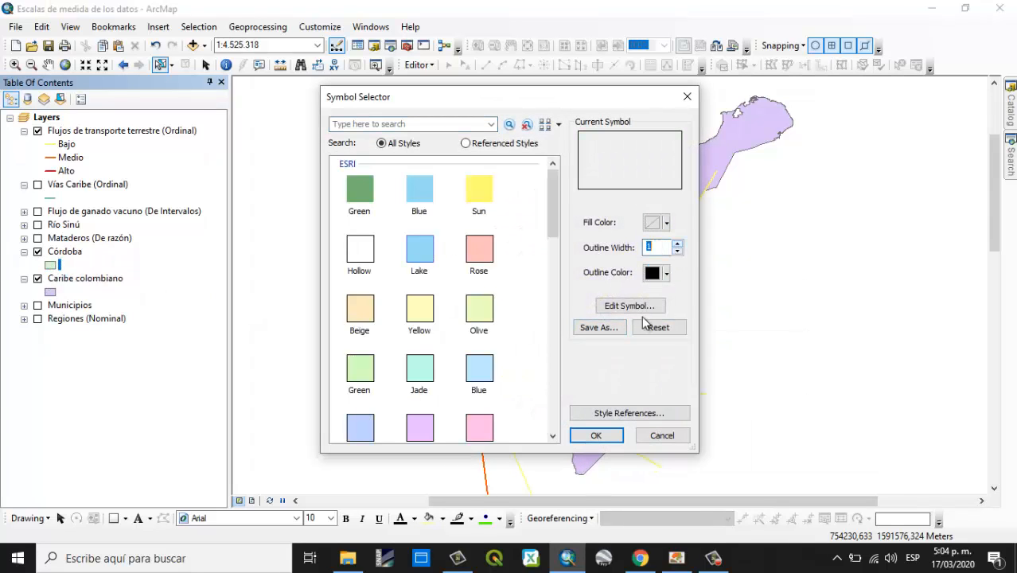
{"action": "left_click", "coordinate": [596, 435]}
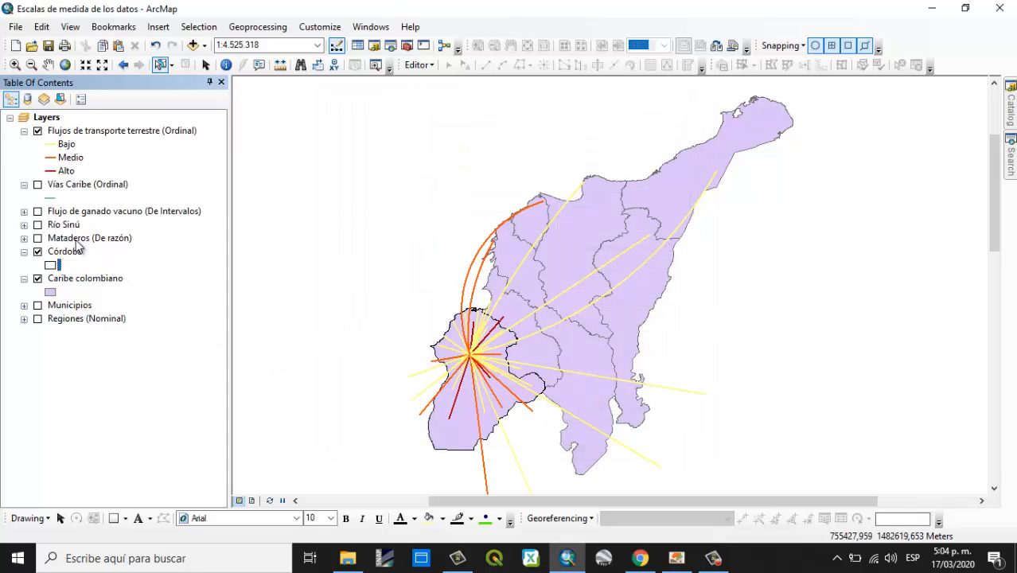
- Give the Caribe colombiano polygons no fill color and a black outline
{"action": "left_click", "coordinate": [50, 292]}
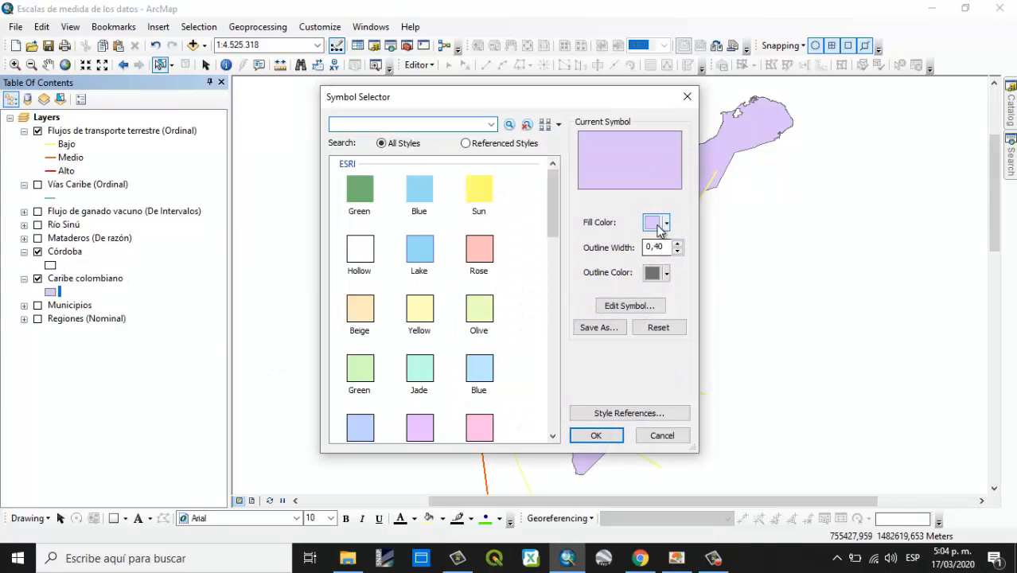
{"action": "left_click", "coordinate": [657, 223]}
{"action": "left_click", "coordinate": [724, 244]}
{"action": "left_click", "coordinate": [657, 273]}
{"action": "left_click", "coordinate": [649, 433]}
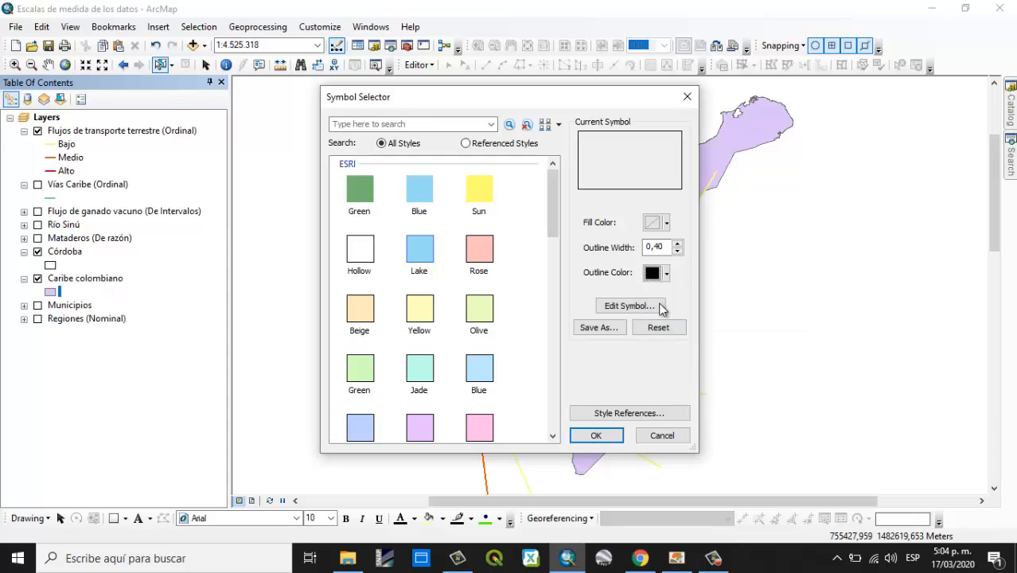
{"action": "left_click", "coordinate": [593, 436]}
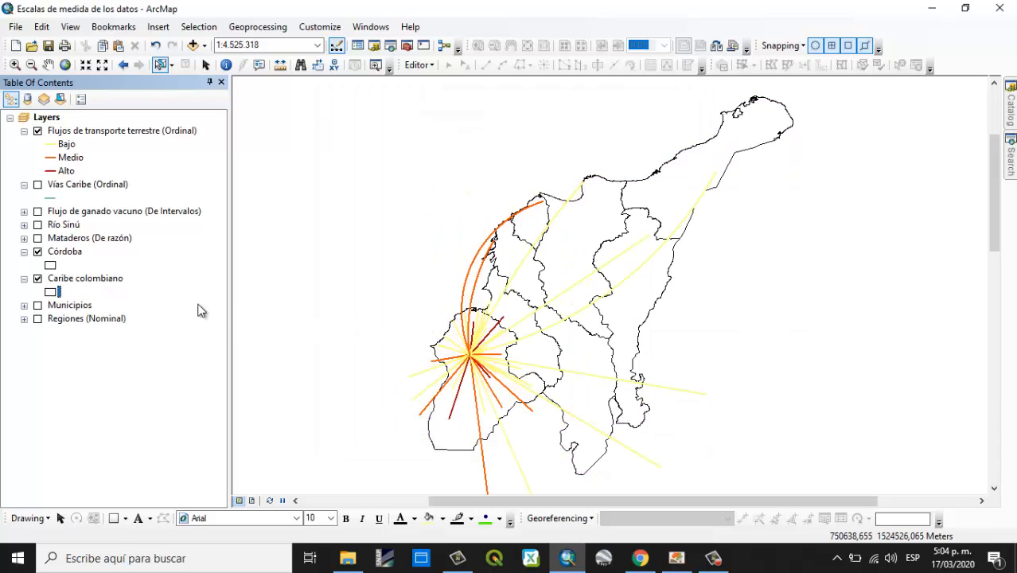
- Display the Vías Caribe (Ordinal) layer and symbolize it by all unique values of CATEGORÍA, excluding the all other values class
{"action": "left_click", "coordinate": [66, 186]}
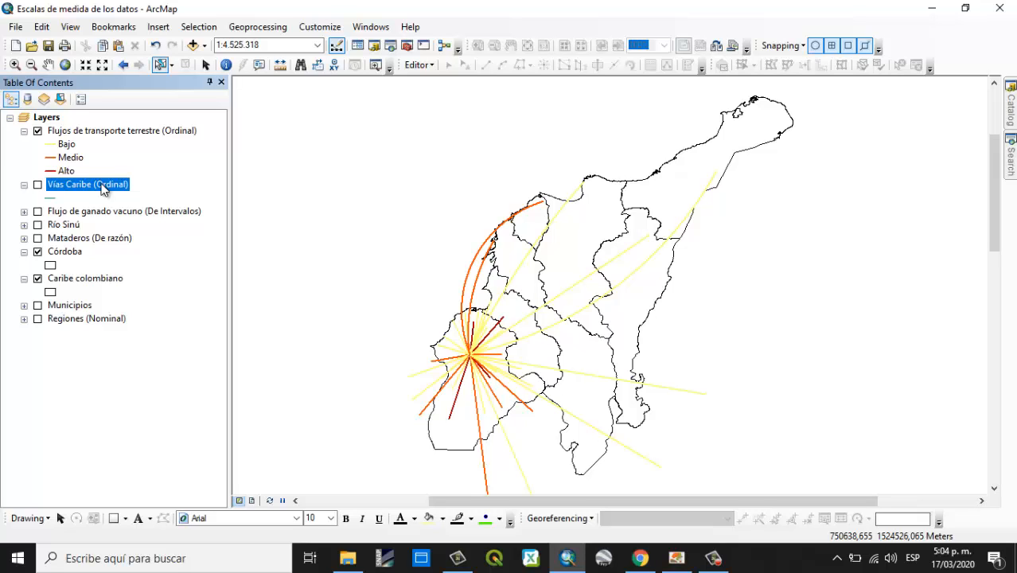
{"action": "left_click", "coordinate": [37, 184]}
{"action": "right_click", "coordinate": [80, 185]}
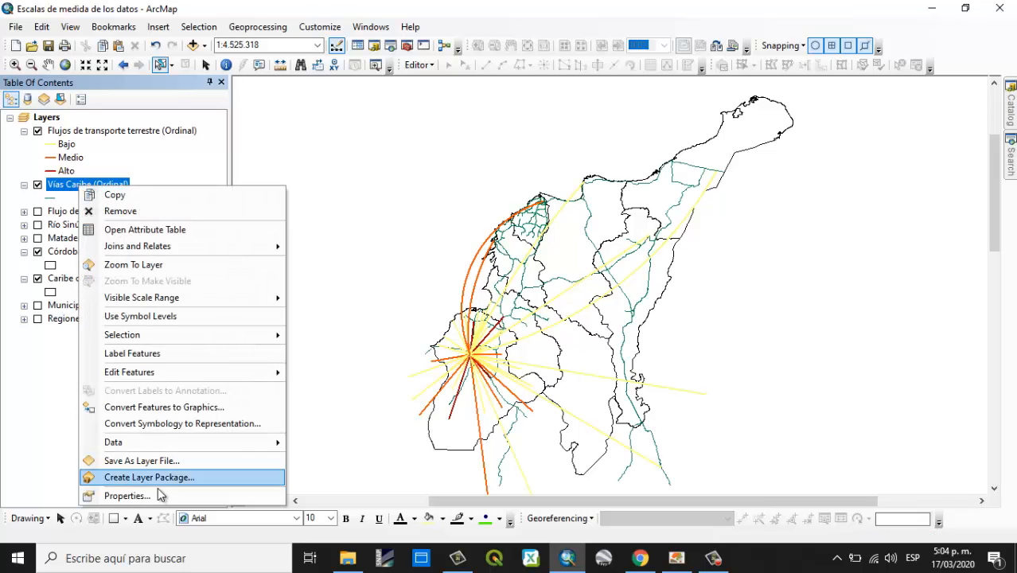
{"action": "left_click", "coordinate": [158, 493]}
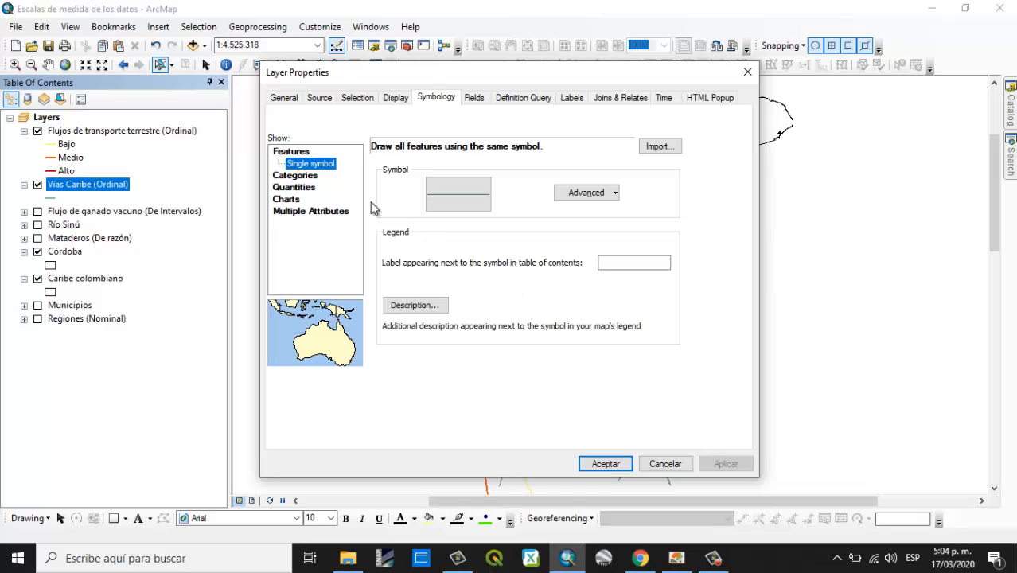
{"action": "left_click", "coordinate": [301, 182]}
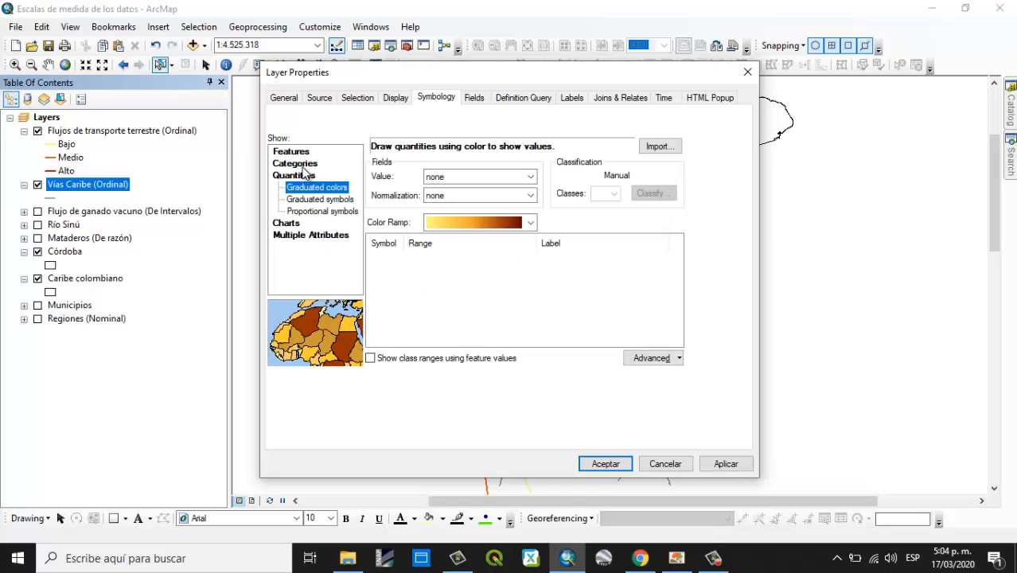
{"action": "left_click", "coordinate": [307, 165]}
{"action": "left_click", "coordinate": [410, 183]}
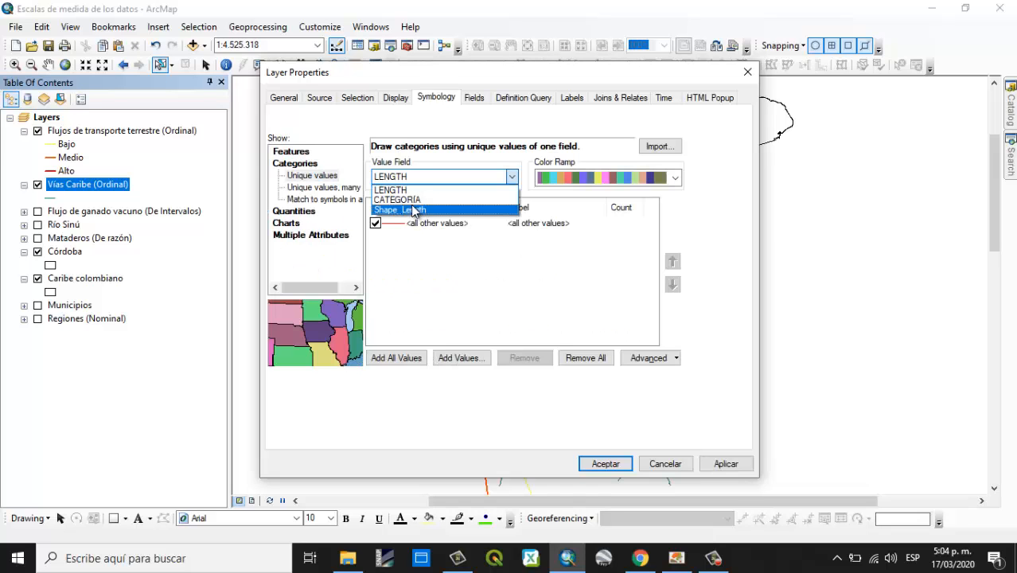
{"action": "left_click", "coordinate": [410, 196]}
{"action": "left_click", "coordinate": [396, 357]}
{"action": "left_click", "coordinate": [375, 223]}
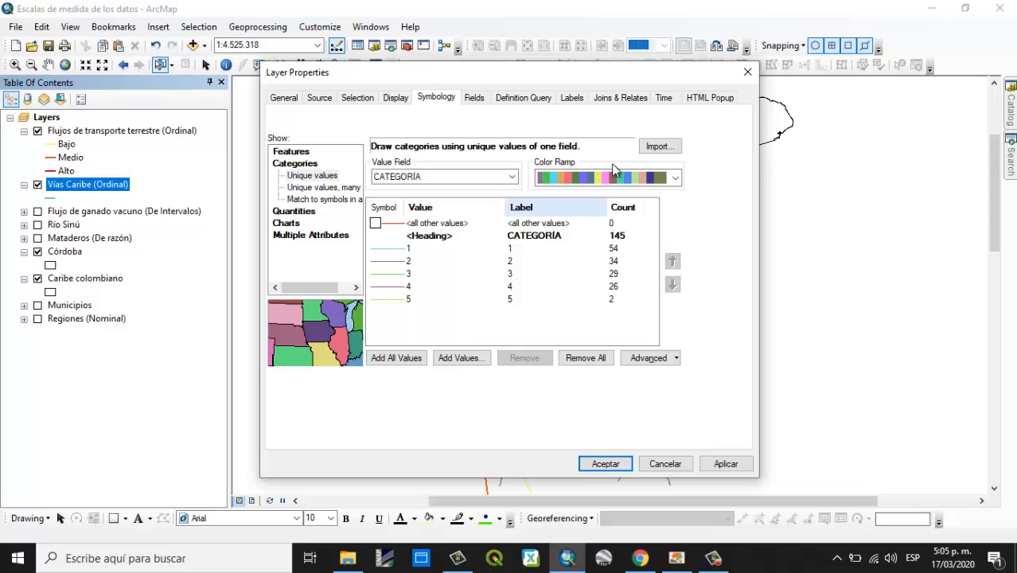
{"action": "left_click", "coordinate": [605, 463]}
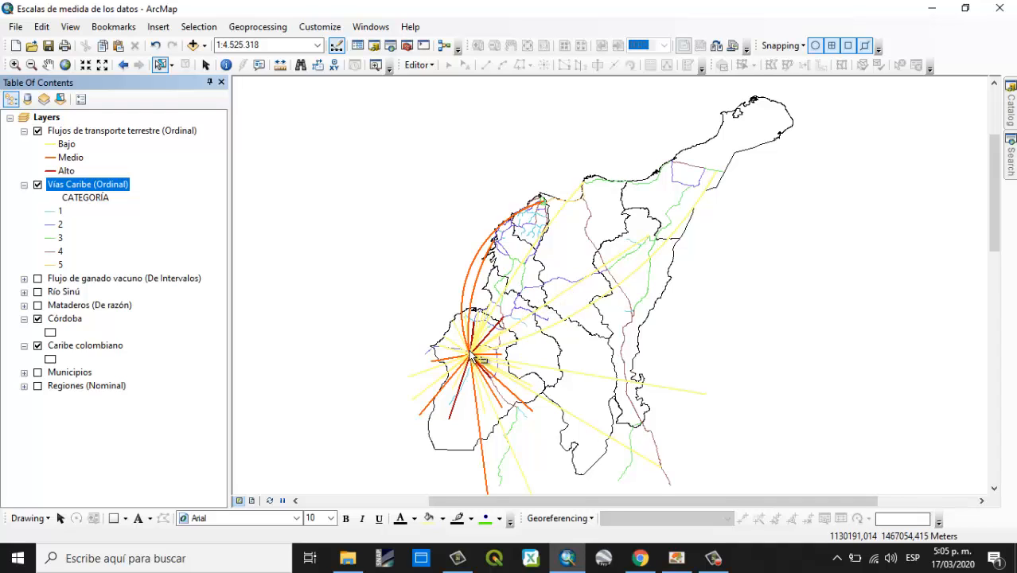
- Hide the Vías Caribe (Ordinal) layer and collapse its legend
{"action": "left_click", "coordinate": [37, 185]}
{"action": "left_click", "coordinate": [24, 184]}
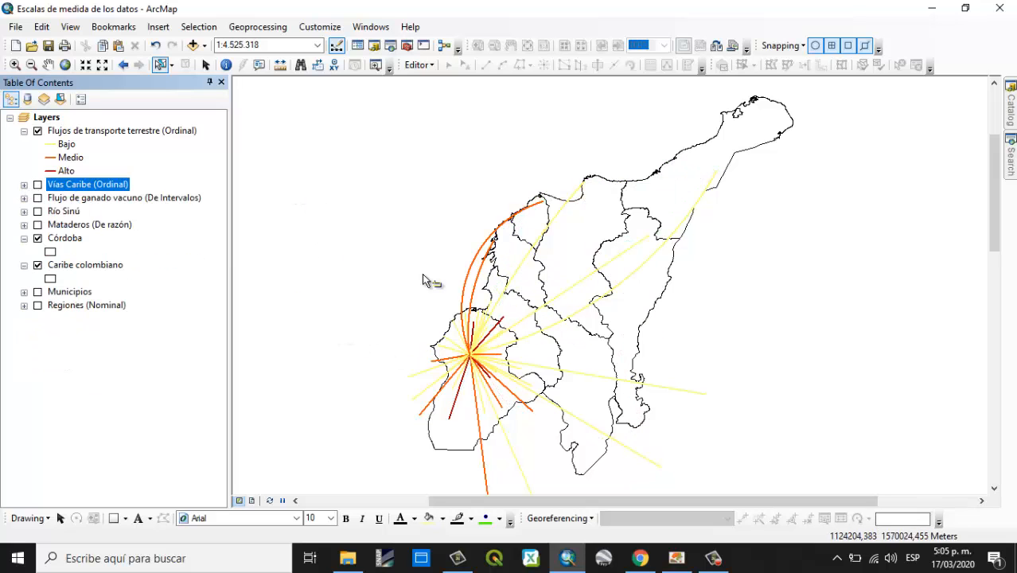
{"action": "left_click", "coordinate": [162, 135]}
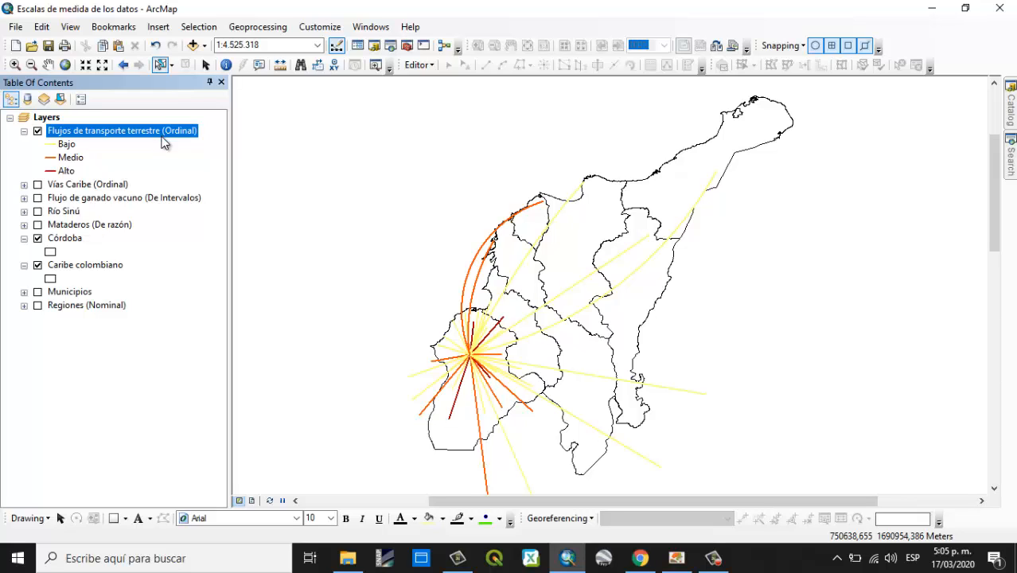
{"action": "left_click", "coordinate": [94, 185]}
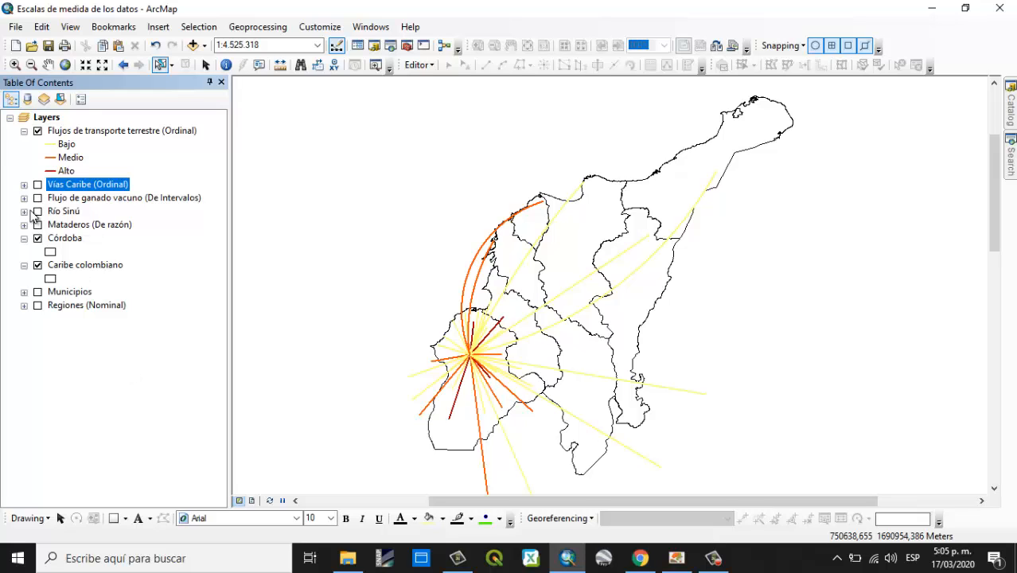
- Compare the Vías Caribe roads with the terrestrial transport flows by toggling the visibility of both layers, ending with the roads hidden
{"action": "left_click", "coordinate": [37, 185]}
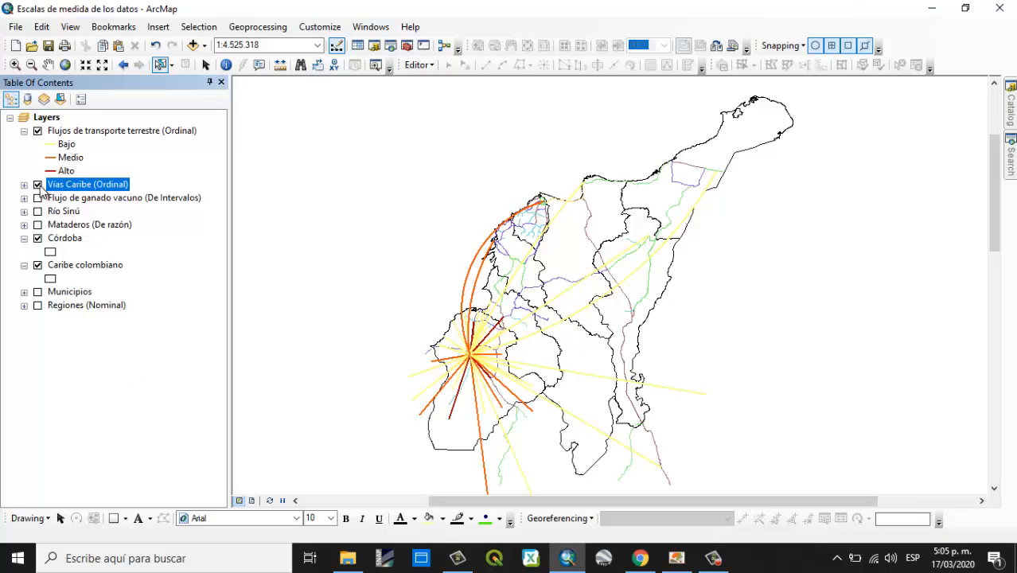
{"action": "left_click", "coordinate": [38, 131]}
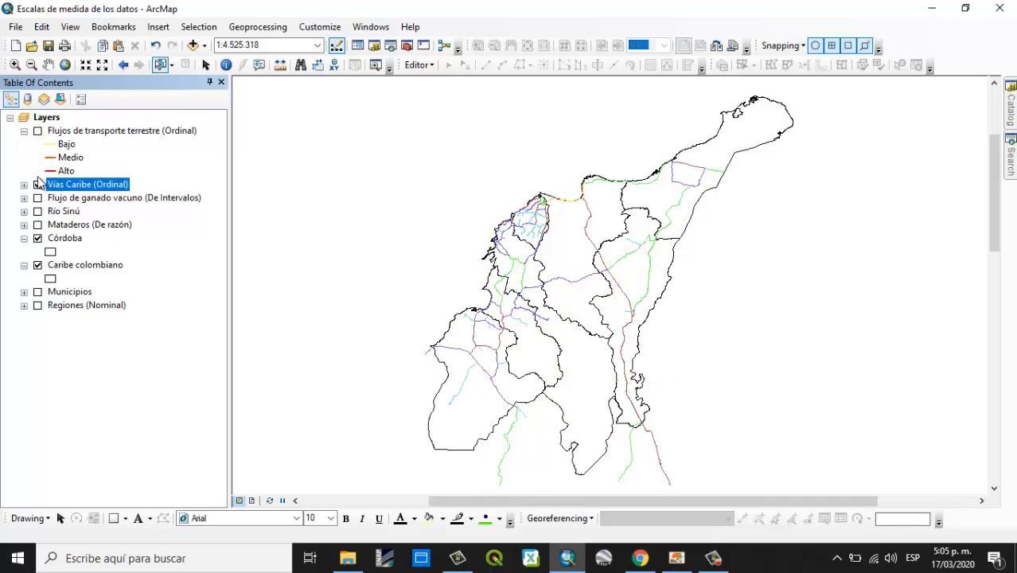
{"action": "left_click", "coordinate": [37, 130]}
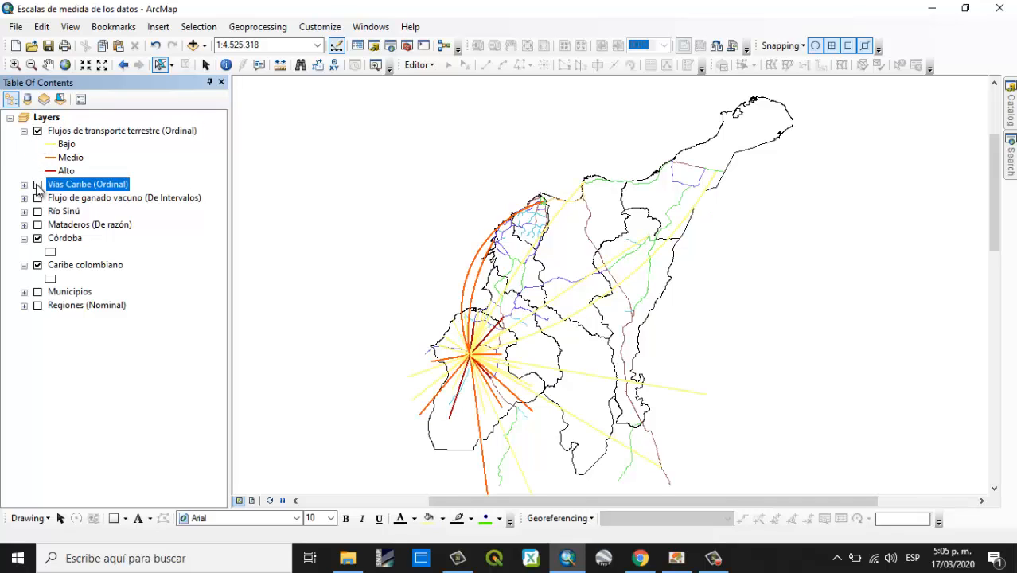
{"action": "left_click", "coordinate": [37, 185]}
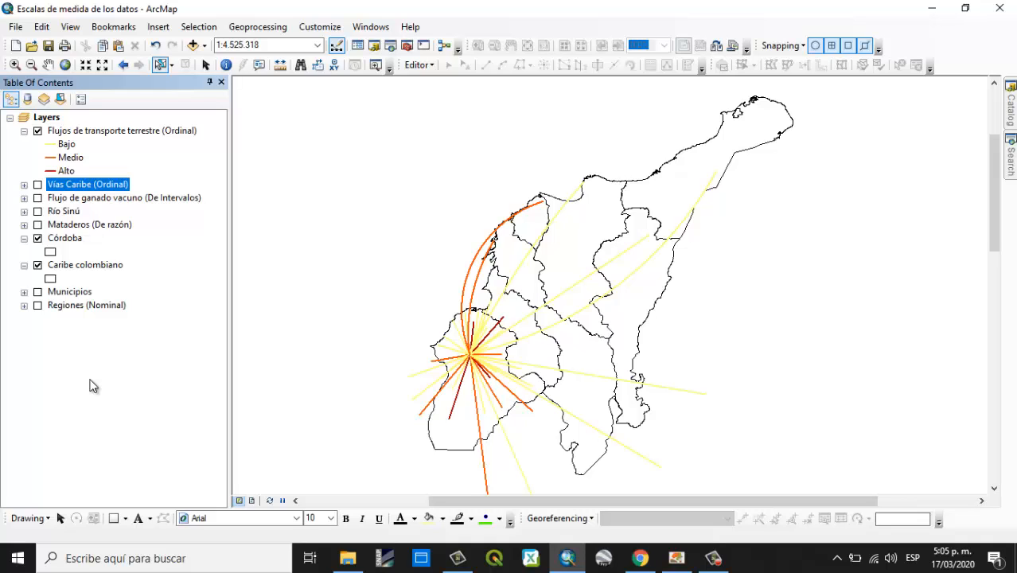
- Display the Flujo de ganado vacuno (De Intervalos) layer and expand its legend
{"action": "left_click", "coordinate": [92, 201], "text": "ctrl"}
{"action": "left_click", "coordinate": [91, 200]}
{"action": "left_click", "coordinate": [37, 198]}
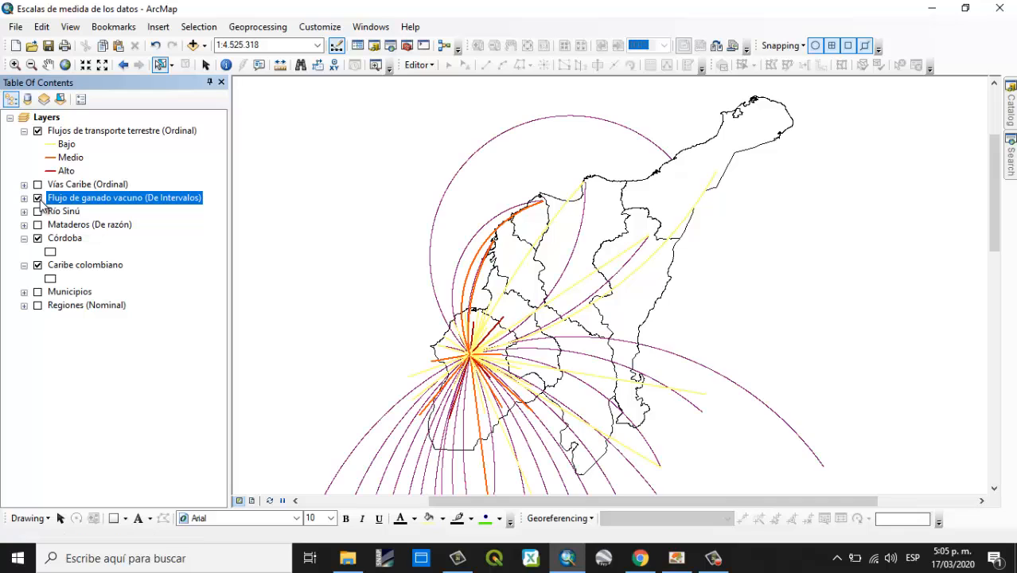
{"action": "left_click", "coordinate": [25, 199]}
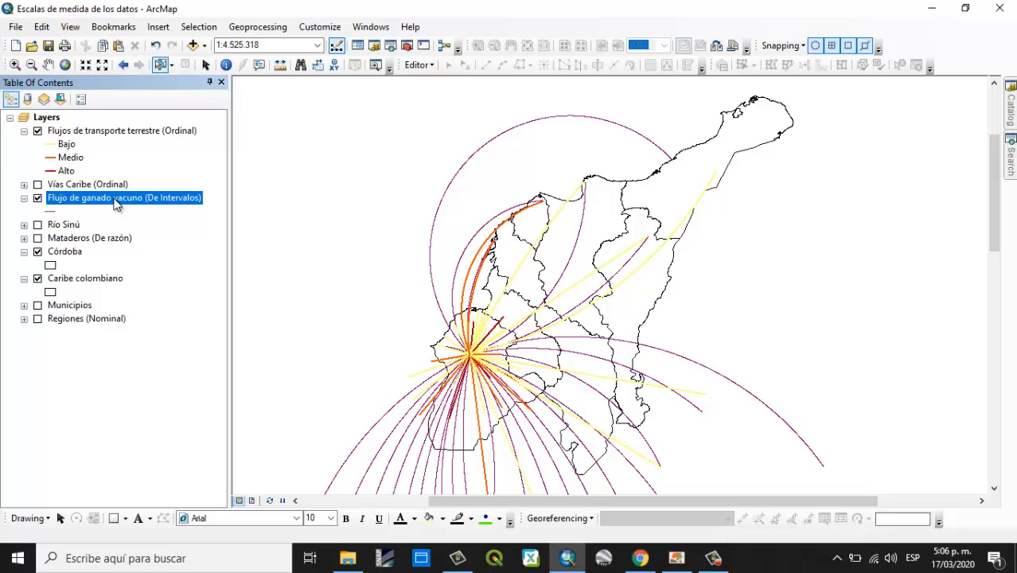
- Symbolize the Flujo de ganado vacuno layer with graduated colors on the TOTAL field, using 3 classes
{"action": "right_click", "coordinate": [116, 206]}
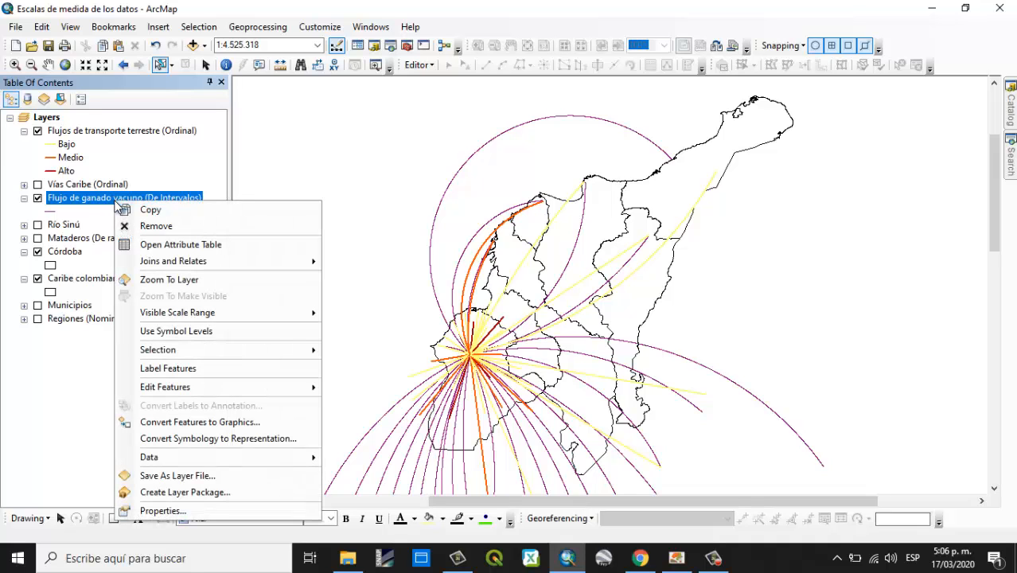
{"action": "left_click", "coordinate": [160, 510]}
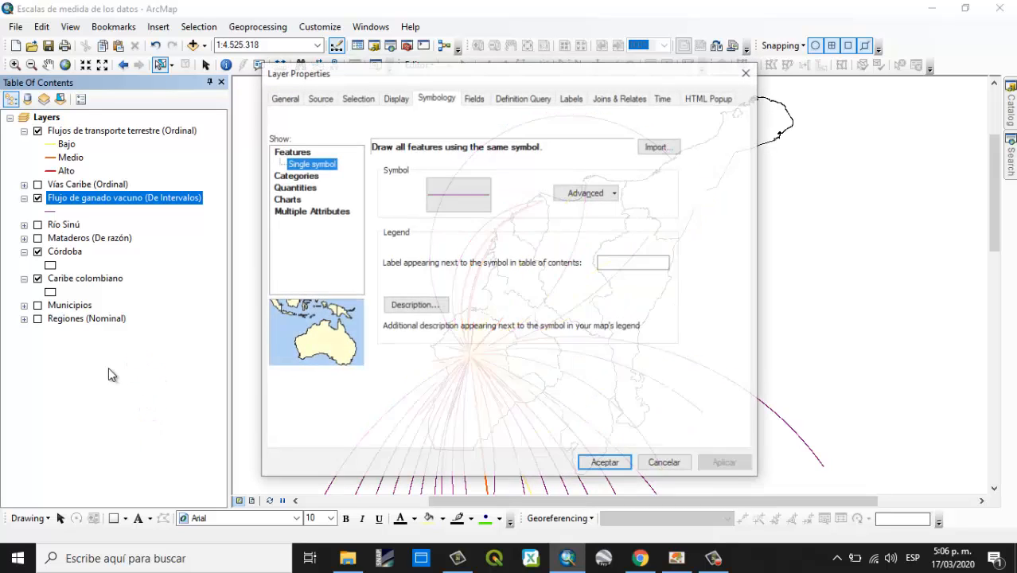
{"action": "left_click", "coordinate": [299, 176]}
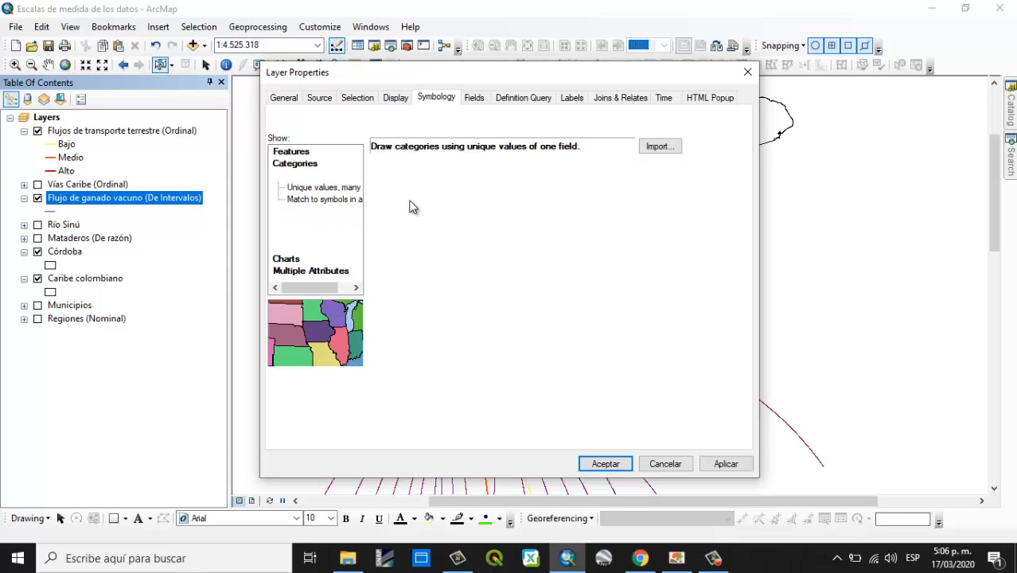
{"action": "left_click", "coordinate": [465, 176]}
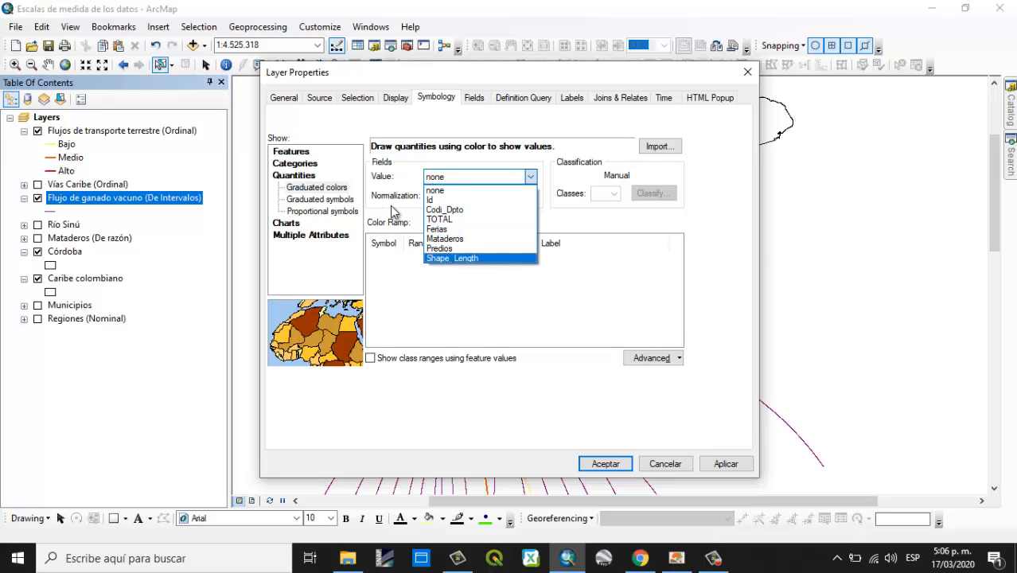
{"action": "left_click", "coordinate": [436, 219]}
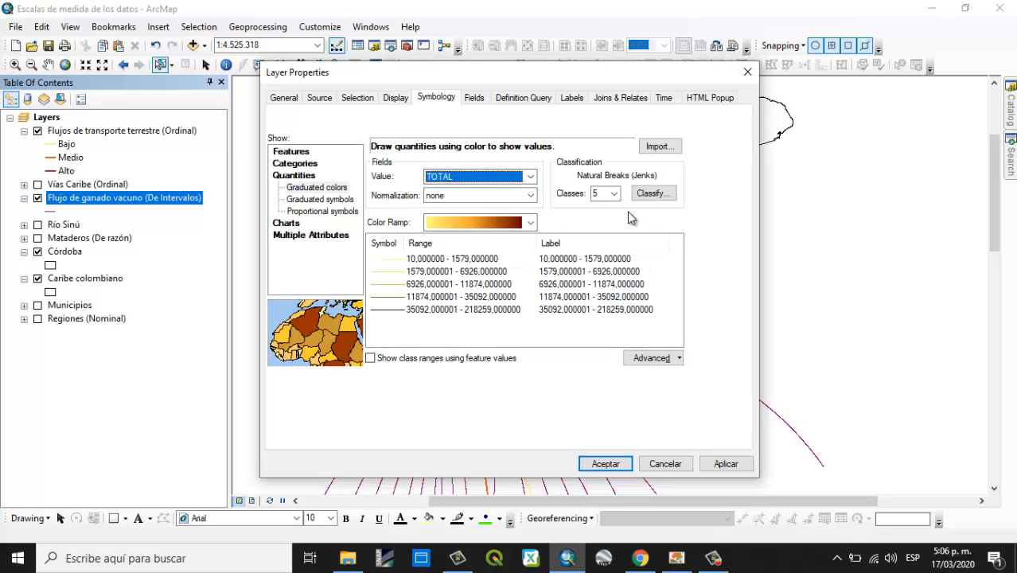
{"action": "left_click", "coordinate": [613, 193]}
{"action": "left_click", "coordinate": [608, 226]}
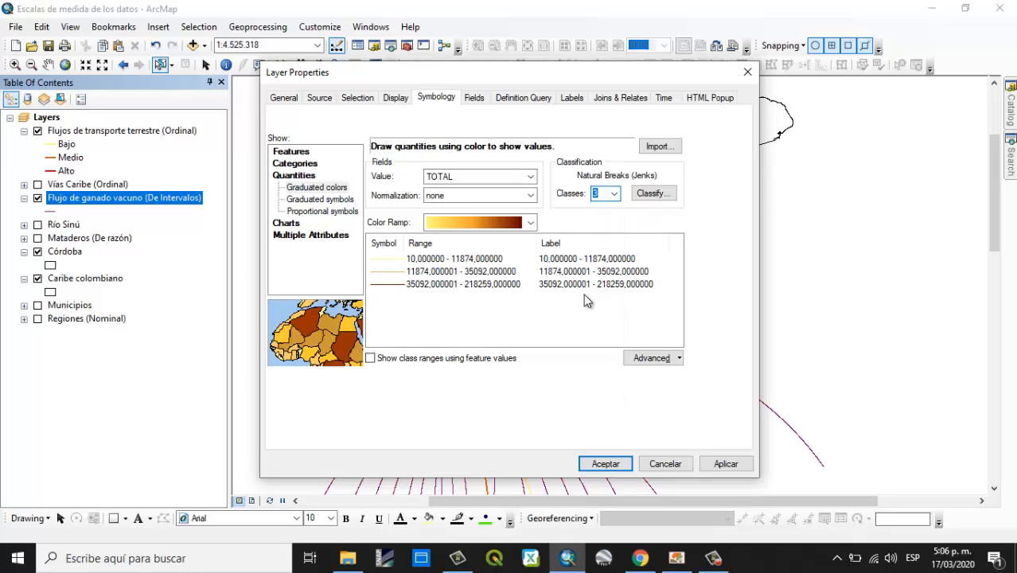
{"action": "double_click", "coordinate": [429, 259]}
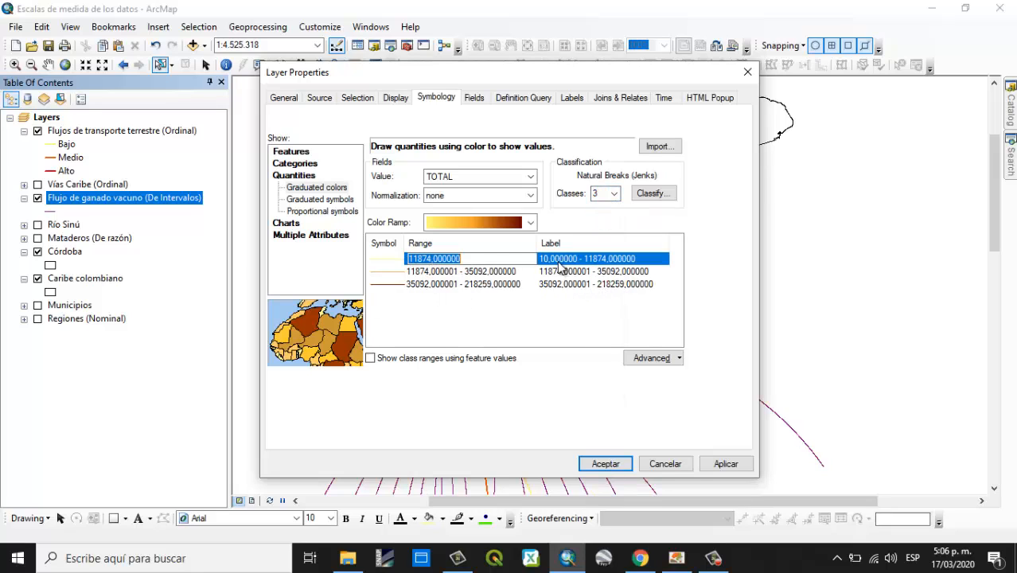
{"action": "left_click", "coordinate": [476, 259]}
{"action": "left_click", "coordinate": [586, 334]}
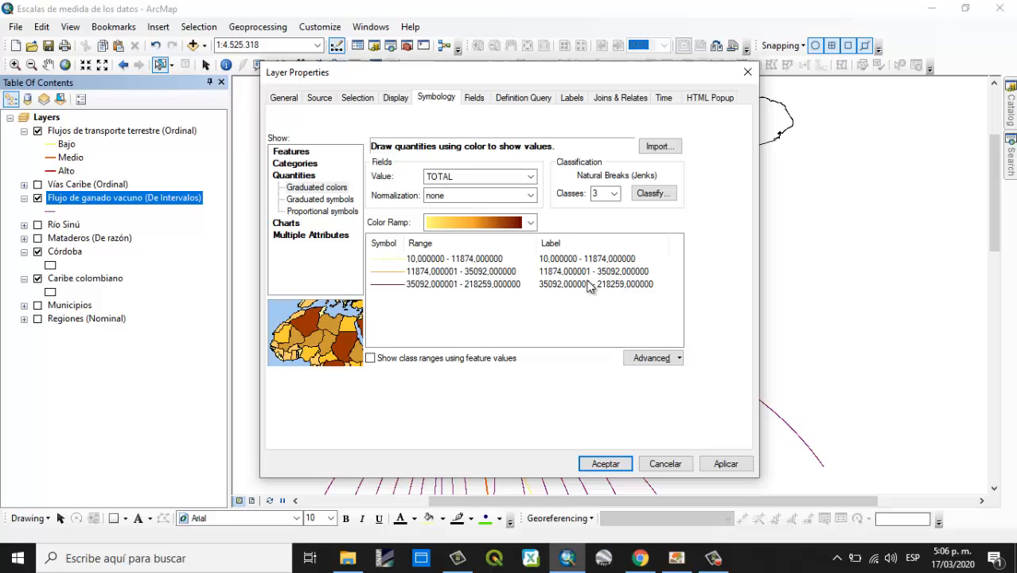
- Shorten the first class label of the cattle flows to 10,0 - 11874,0
{"action": "left_click", "coordinate": [568, 260]}
{"action": "left_click", "coordinate": [581, 259]}
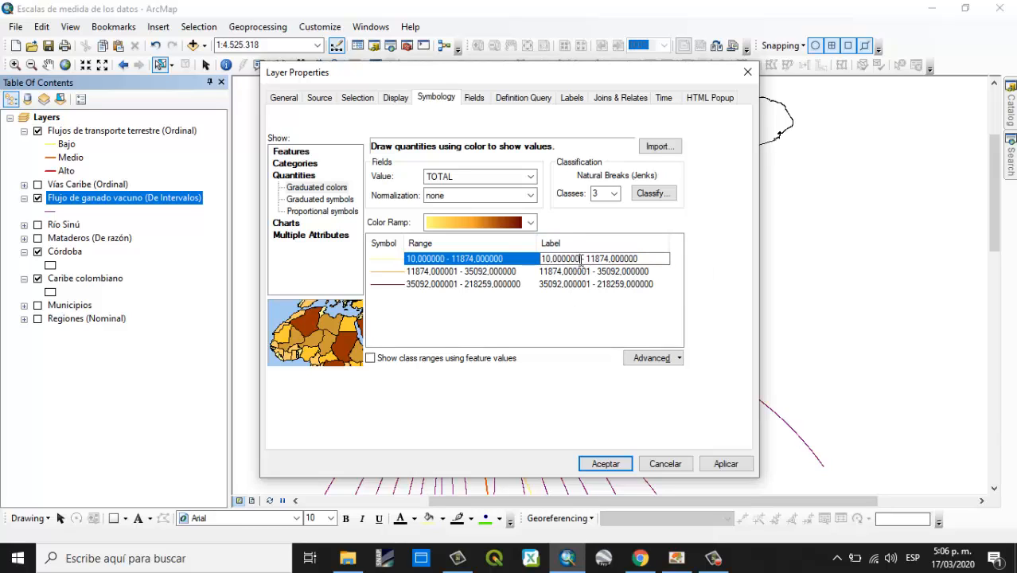
{"action": "key", "text": "BackSpace"}
{"action": "key", "text": "BackSpace"}
{"action": "key", "text": "BackSpace"}
{"action": "key", "text": "BackSpace"}
{"action": "key", "text": "BackSpace"}
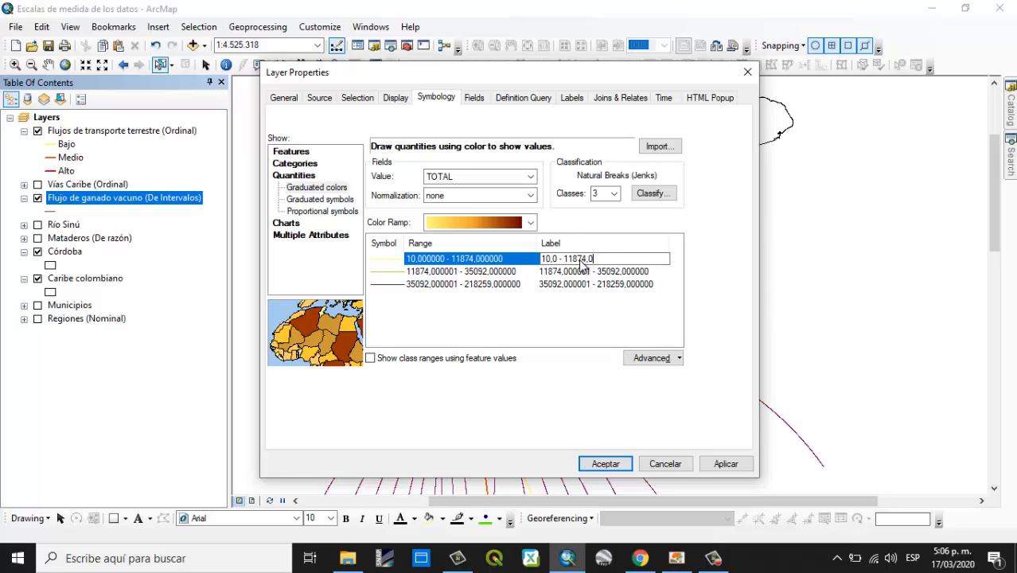
- Shorten the second class label of the cattle flows to 11874,01 - 35092,0
{"action": "left_click", "coordinate": [564, 269]}
{"action": "key", "text": "Right"}
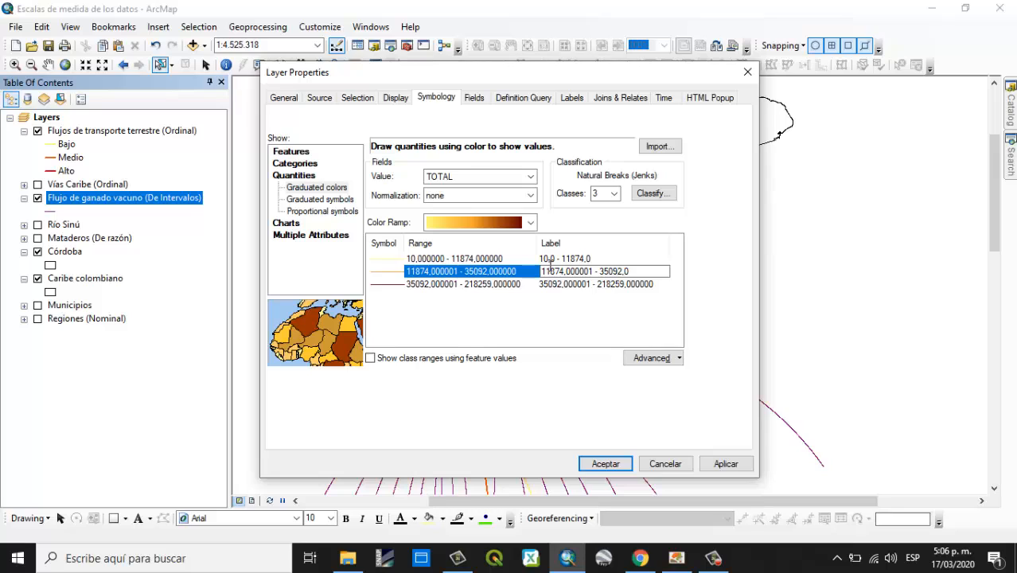
{"action": "key", "text": "BackSpace"}
{"action": "key", "text": "BackSpace"}
{"action": "key", "text": "BackSpace"}
{"action": "key", "text": "BackSpace"}
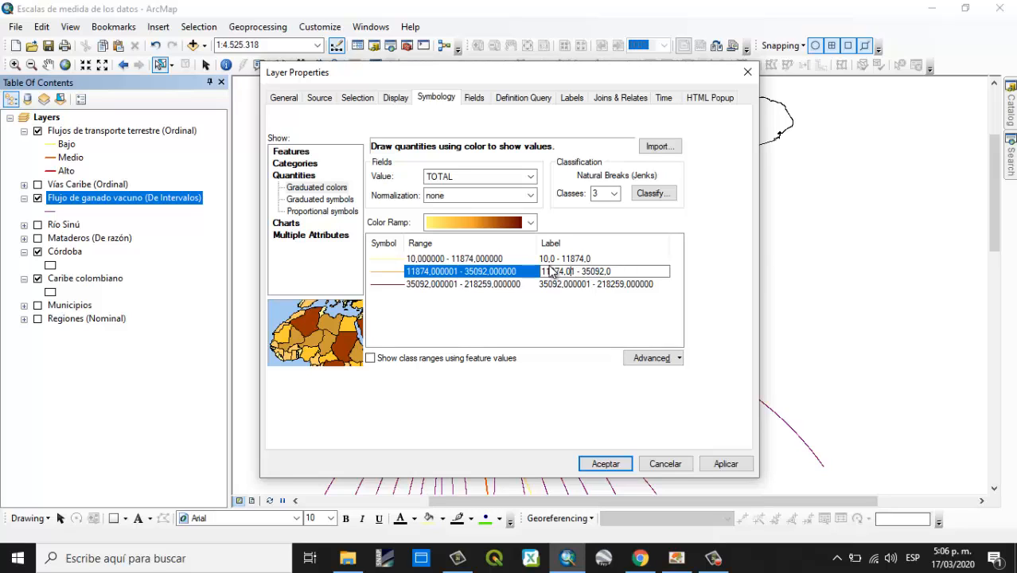
{"action": "key", "text": "Return"}
- Shorten the third class label to 35092,01 - 218259,0 and apply the graduated symbology to the cattle flow layer
{"action": "key", "text": "Right"}
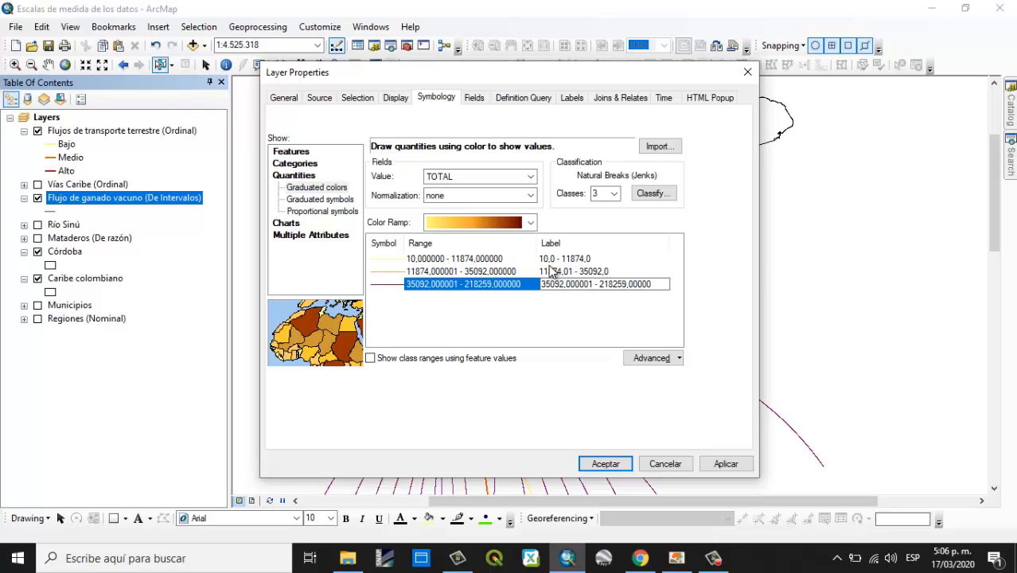
{"action": "key", "text": "BackSpace"}
{"action": "key", "text": "BackSpace"}
{"action": "key", "text": "BackSpace"}
{"action": "key", "text": "BackSpace"}
{"action": "key", "text": "Left"}
{"action": "key", "text": "BackSpace"}
{"action": "key", "text": "BackSpace"}
{"action": "key", "text": "BackSpace"}
{"action": "key", "text": "BackSpace"}
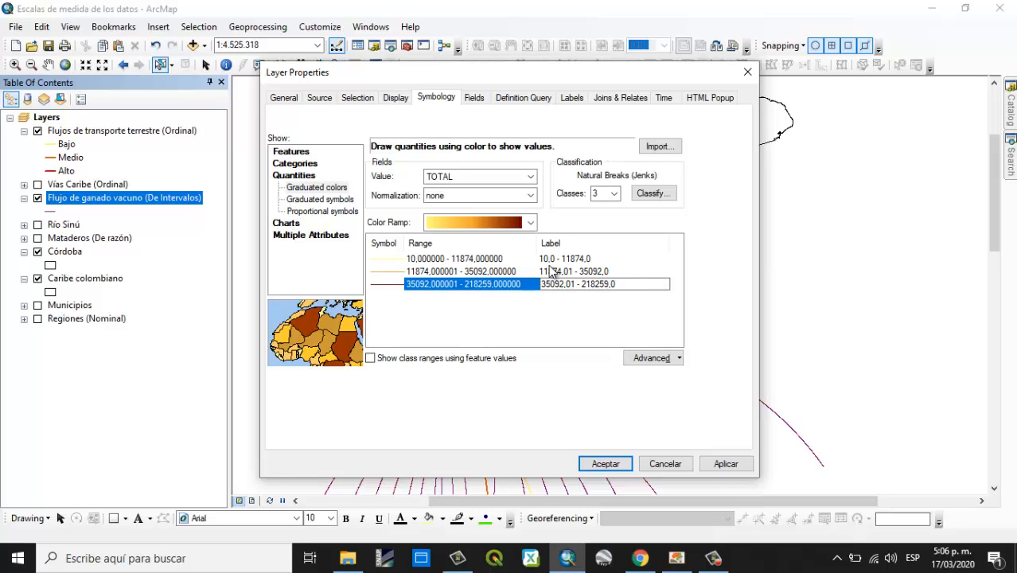
{"action": "left_click", "coordinate": [579, 333]}
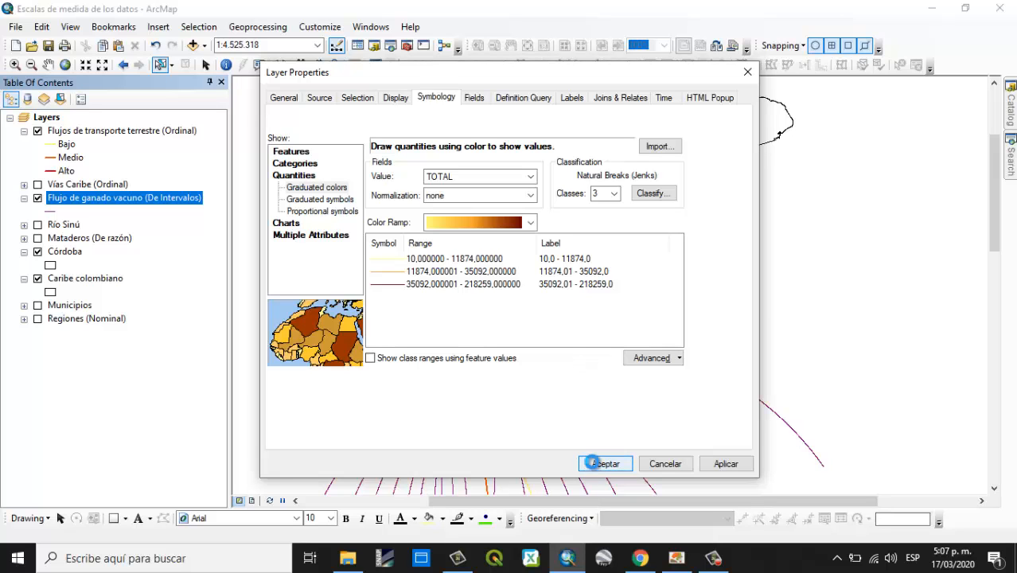
{"action": "left_click", "coordinate": [602, 464]}
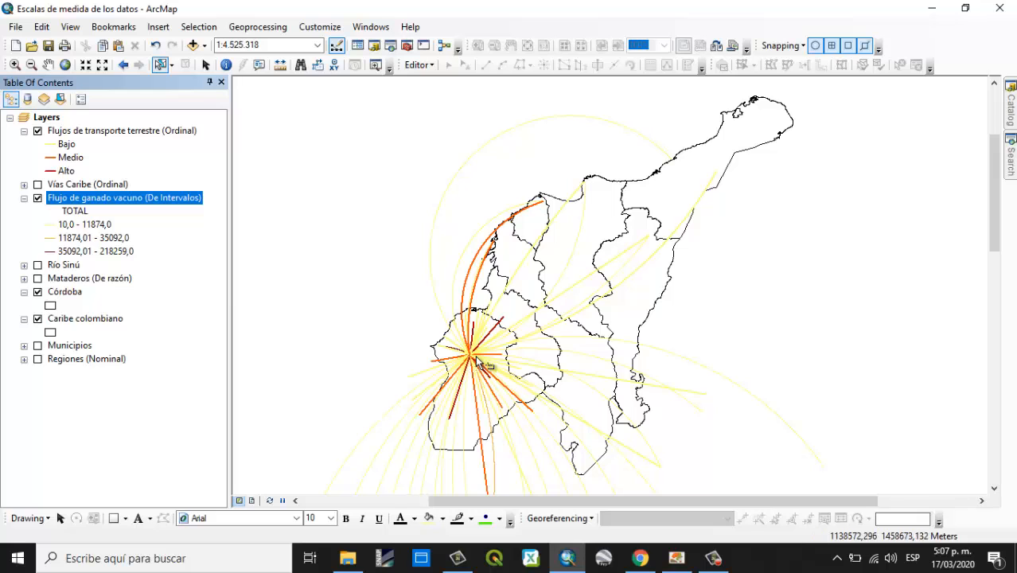
- Hide the Flujos de transporte terrestre (Ordinal) layer and display the Regiones (Nominal) layer
{"action": "left_click", "coordinate": [38, 132]}
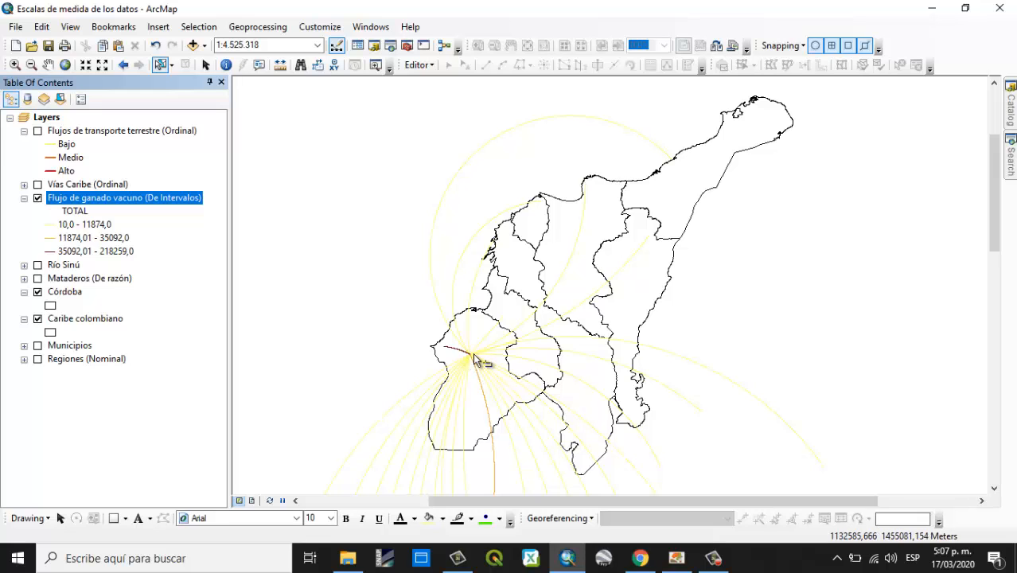
{"action": "left_click", "coordinate": [38, 360]}
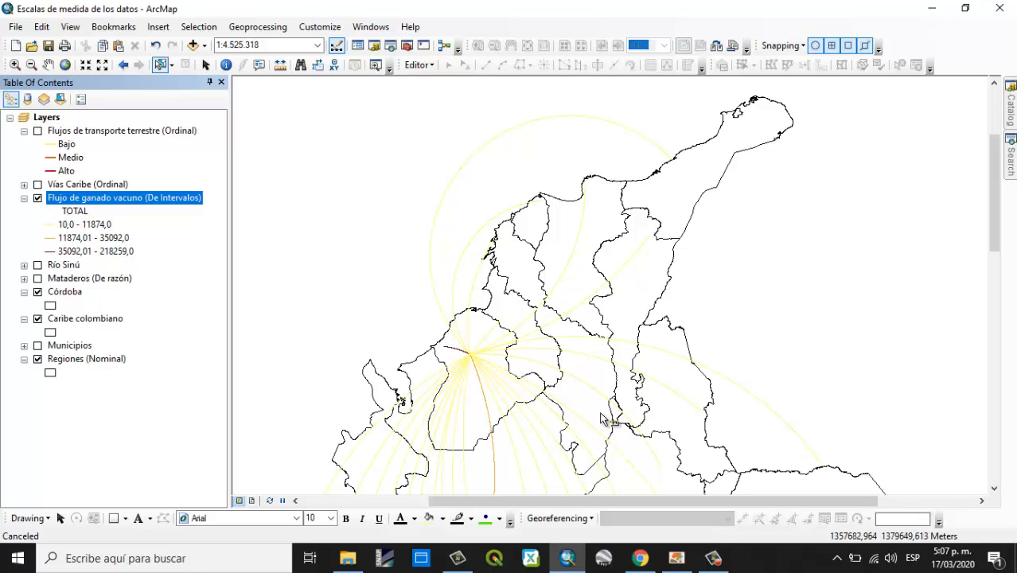
{"action": "left_click_drag", "start_coordinate": [602, 454], "coordinate": [599, 326]}
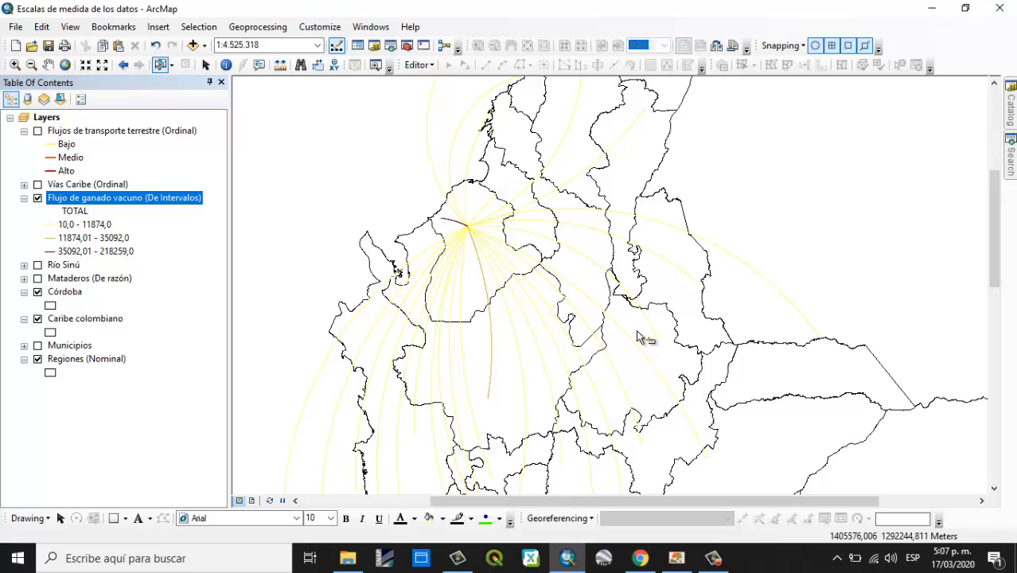
- Display the Municipios layer and give its polygons no fill color and a black outline of width 1
{"action": "left_click", "coordinate": [38, 348]}
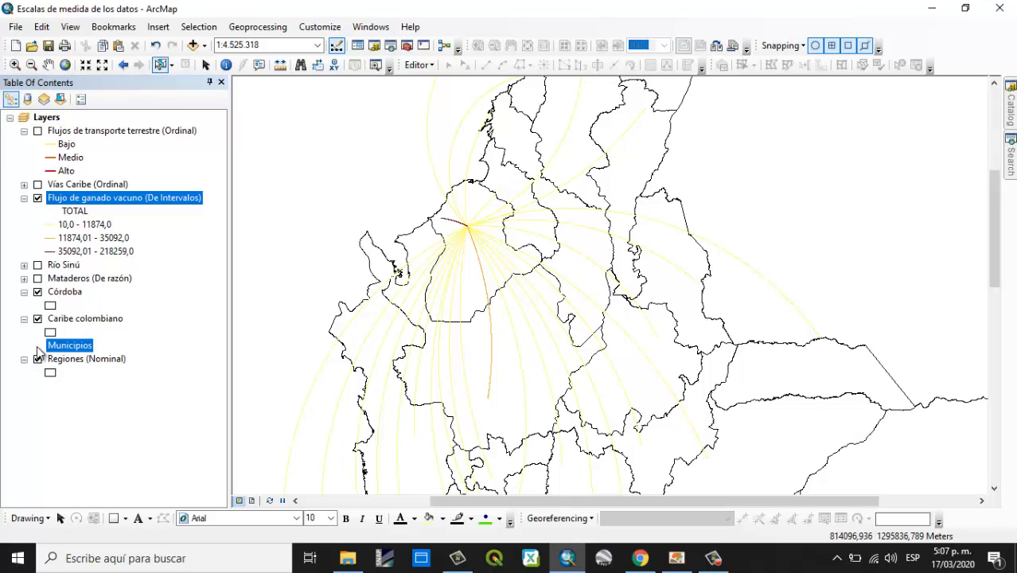
{"action": "left_click", "coordinate": [37, 346]}
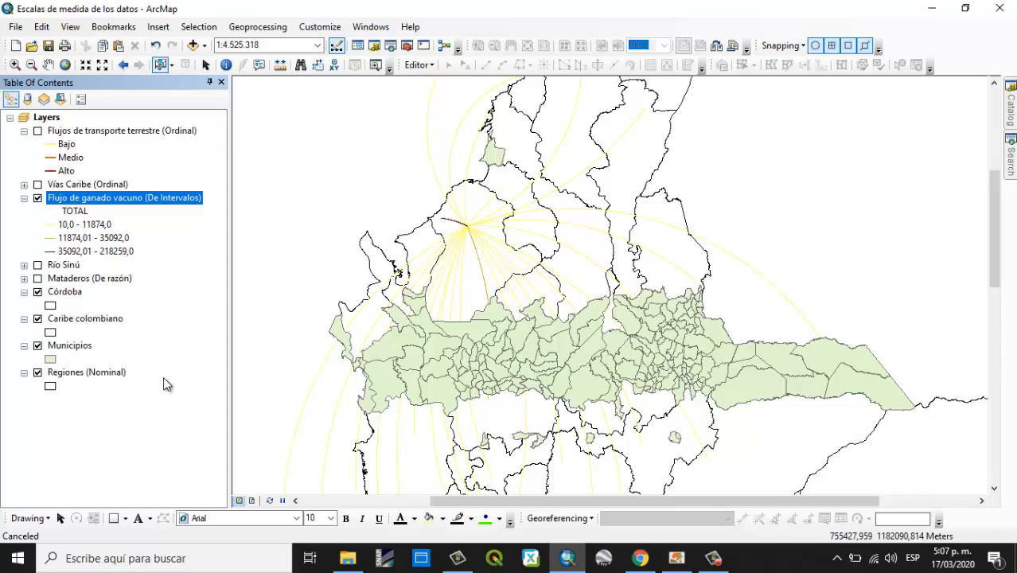
{"action": "double_click", "coordinate": [50, 359]}
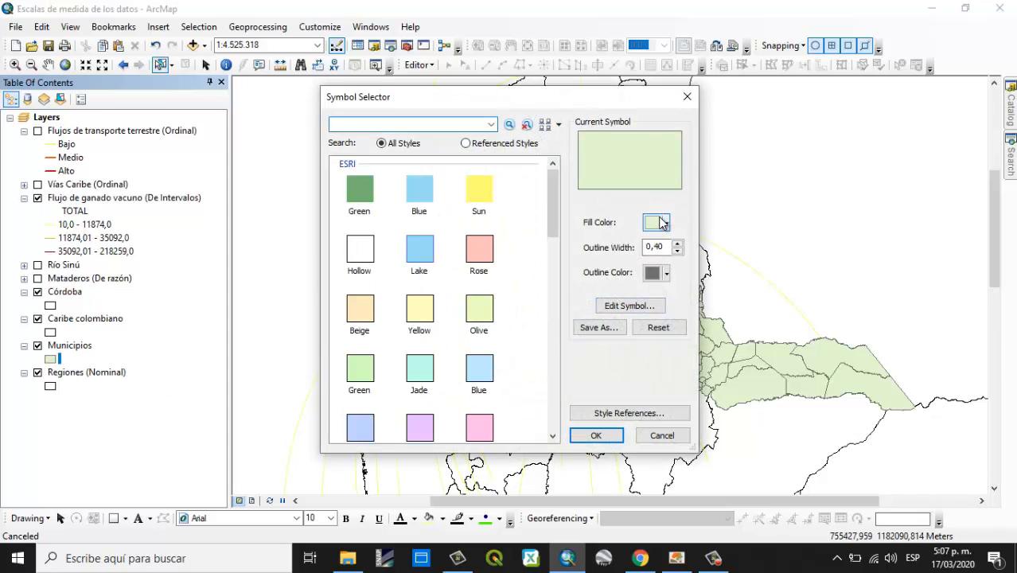
{"action": "left_click", "coordinate": [659, 223]}
{"action": "left_click", "coordinate": [668, 243]}
{"action": "left_click", "coordinate": [666, 272]}
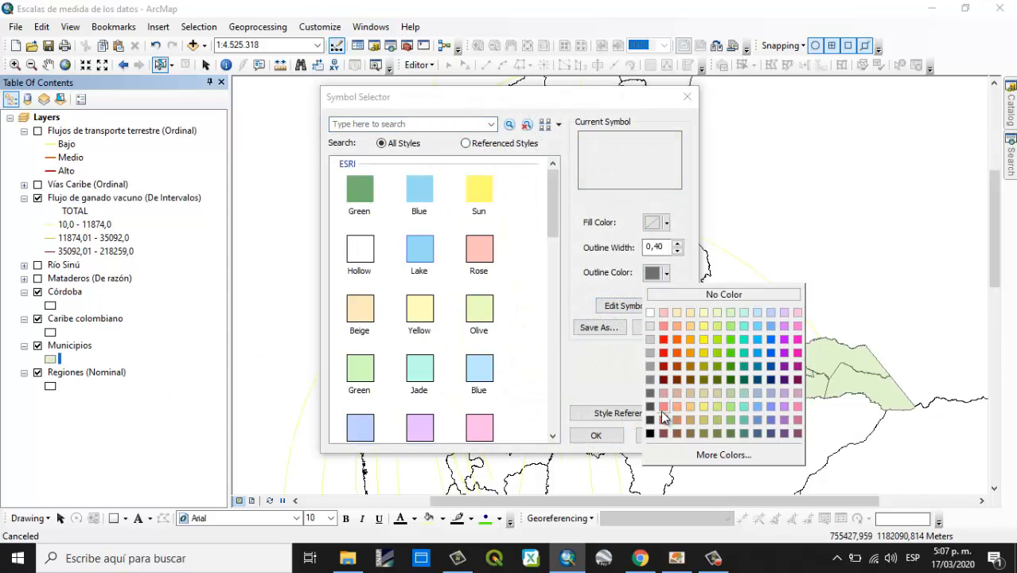
{"action": "left_click", "coordinate": [649, 433]}
{"action": "left_click", "coordinate": [677, 243]}
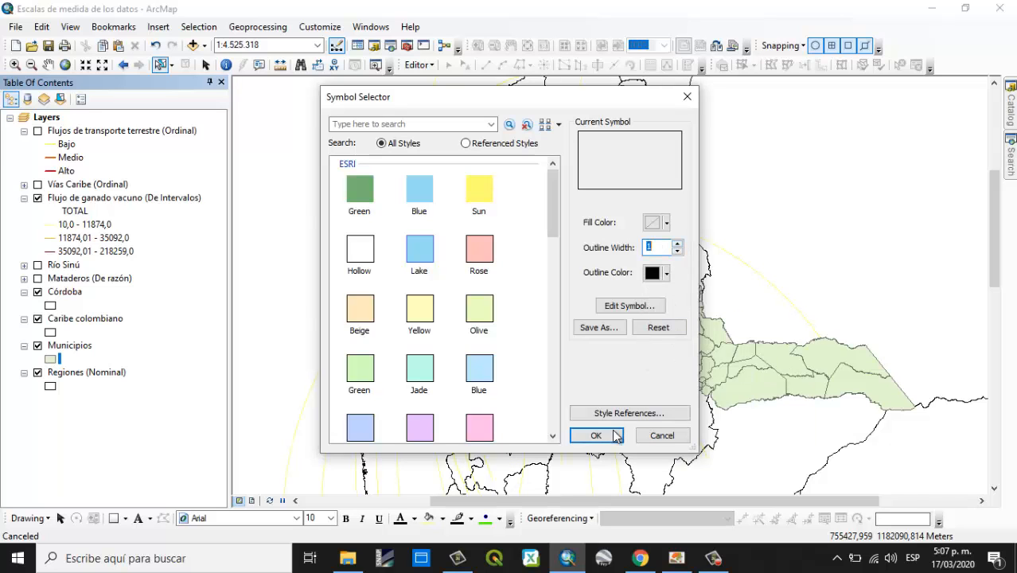
{"action": "left_click", "coordinate": [596, 435]}
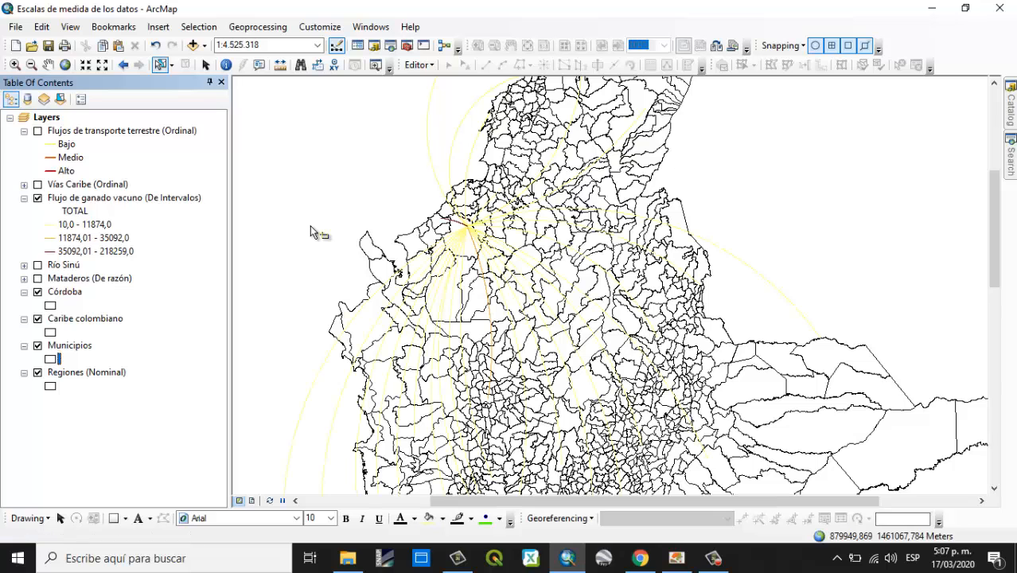
- Set the line symbol of the 10,0 - 11874,0 cattle flow class to a darker yellow with width 2
{"action": "double_click", "coordinate": [51, 225]}
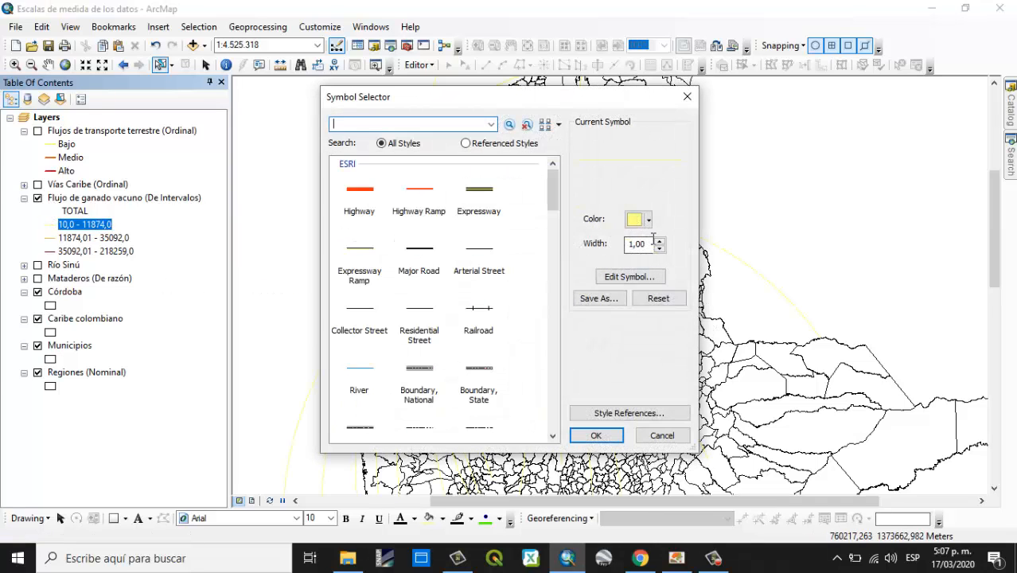
{"action": "left_click", "coordinate": [659, 241]}
{"action": "left_click", "coordinate": [649, 220]}
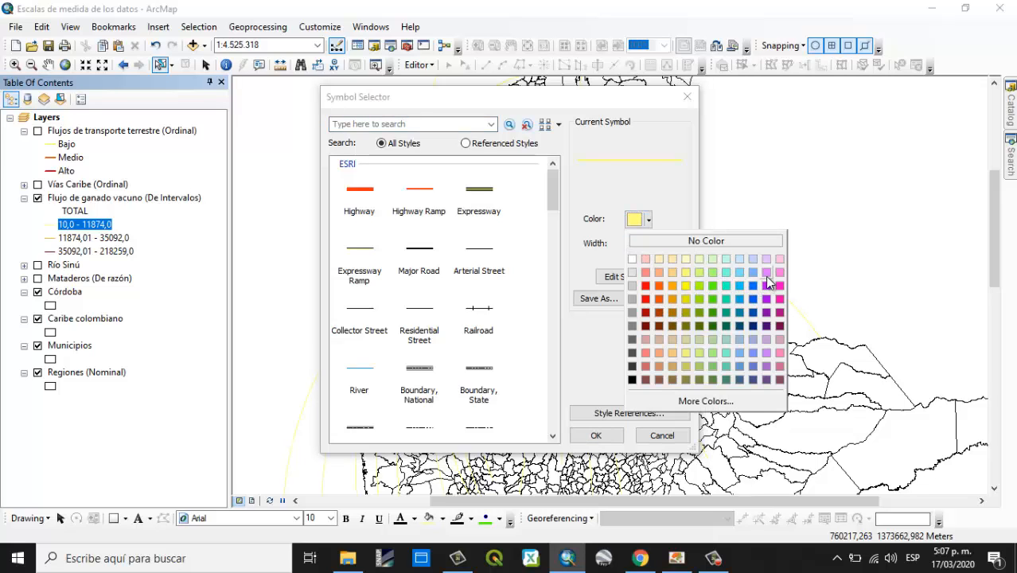
{"action": "left_click", "coordinate": [686, 295]}
{"action": "left_click", "coordinate": [595, 434]}
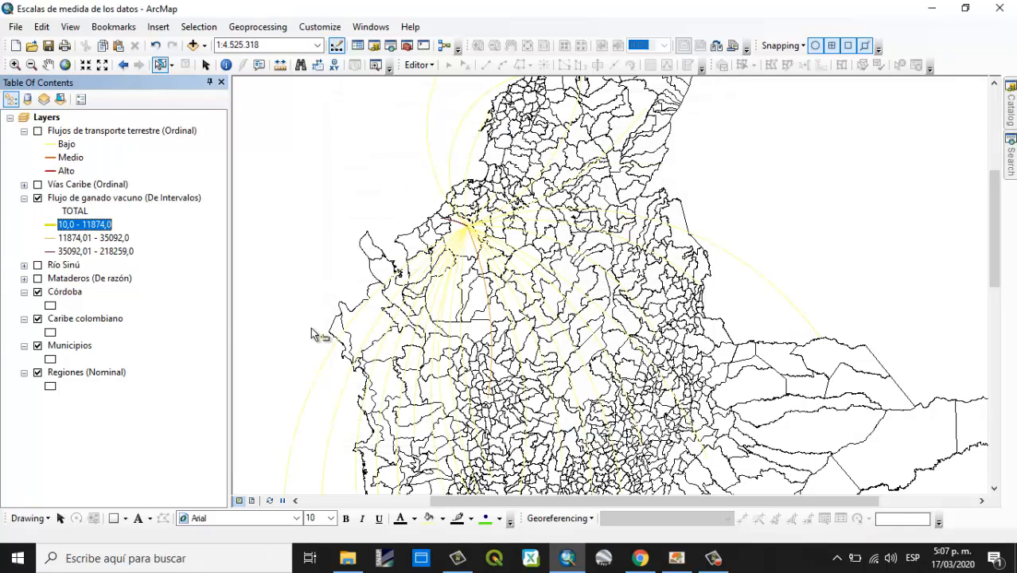
- Set the line width of the 10,0 - 11874,0 cattle flow class to 1,40
{"action": "double_click", "coordinate": [51, 224]}
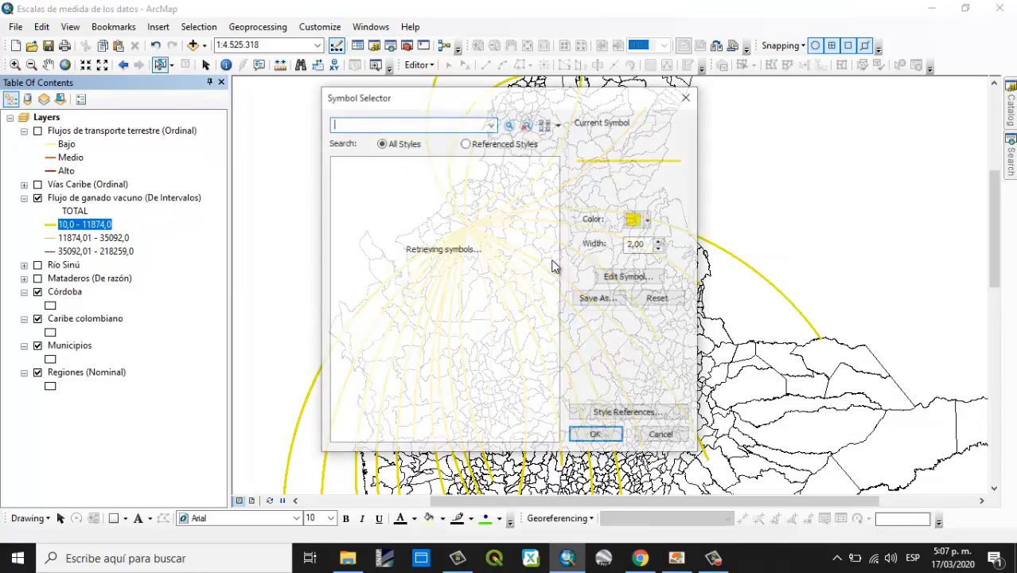
{"action": "double_click", "coordinate": [636, 244]}
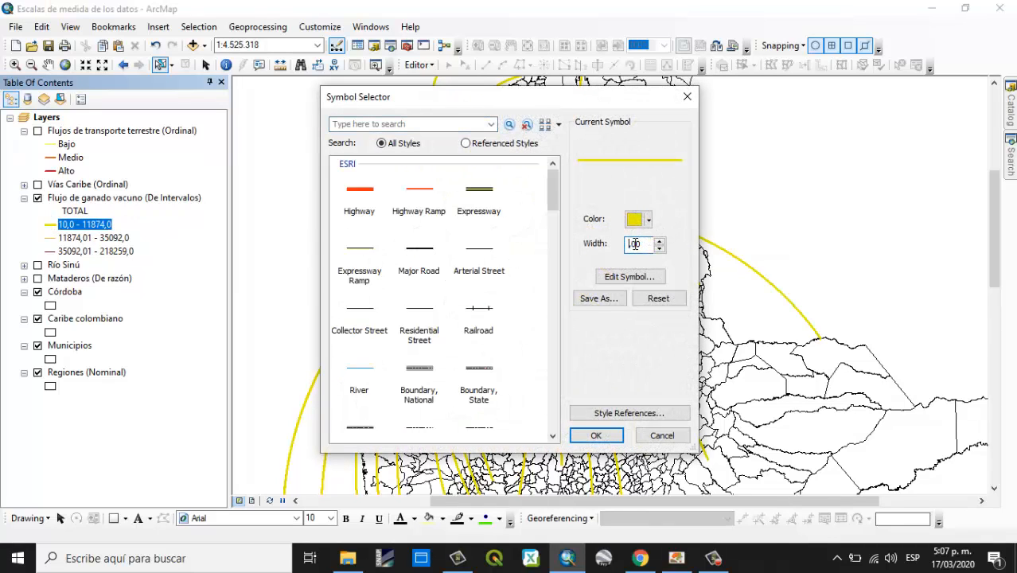
{"action": "type", "text": "1"}
{"action": "key", "text": "BackSpace"}
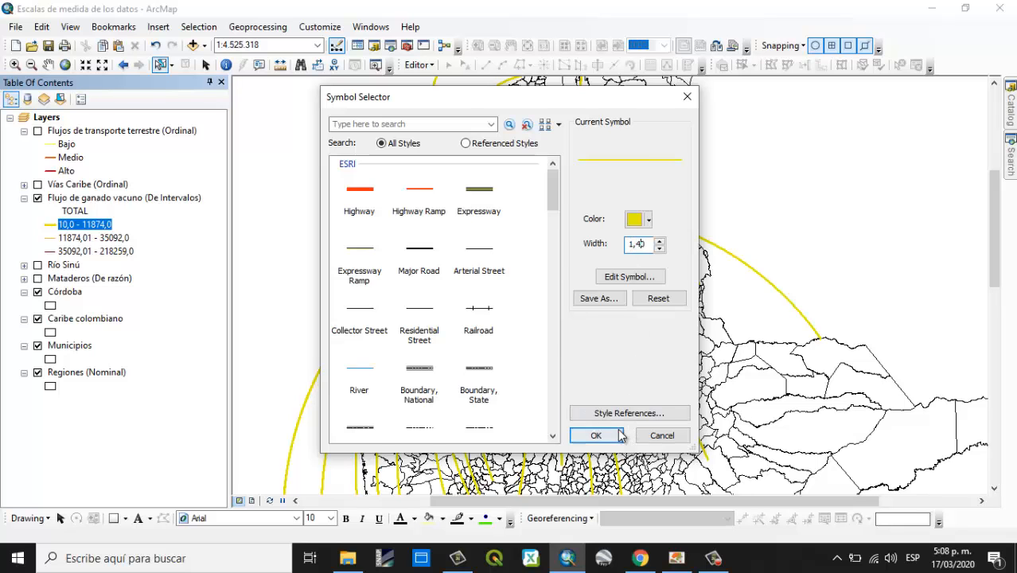
{"action": "left_click", "coordinate": [595, 435]}
- Set the line symbol of the 11874,01 - 35092,0 cattle flow class to dark brown with width 1,40
{"action": "left_click", "coordinate": [48, 238]}
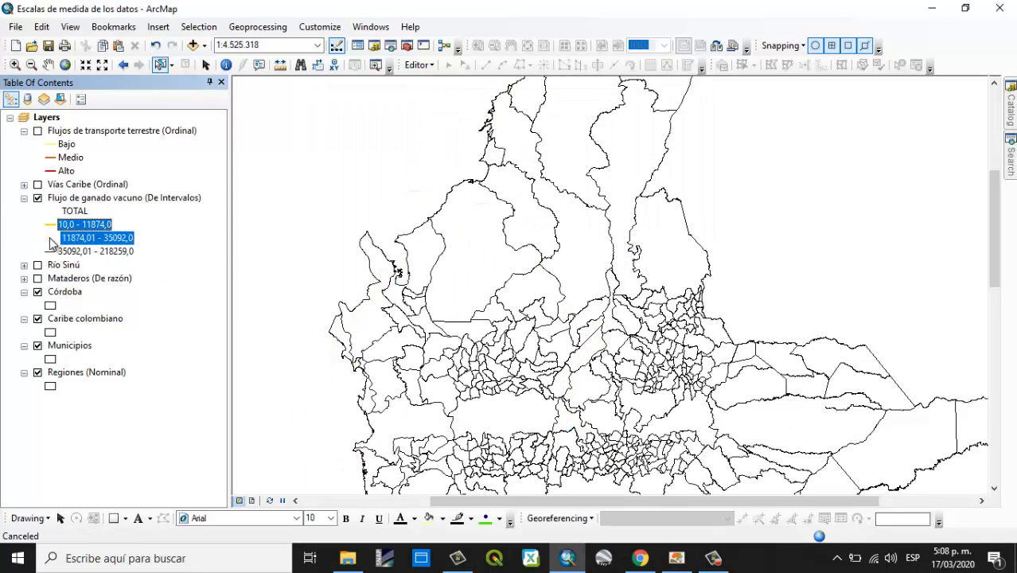
{"action": "left_click", "coordinate": [639, 244]}
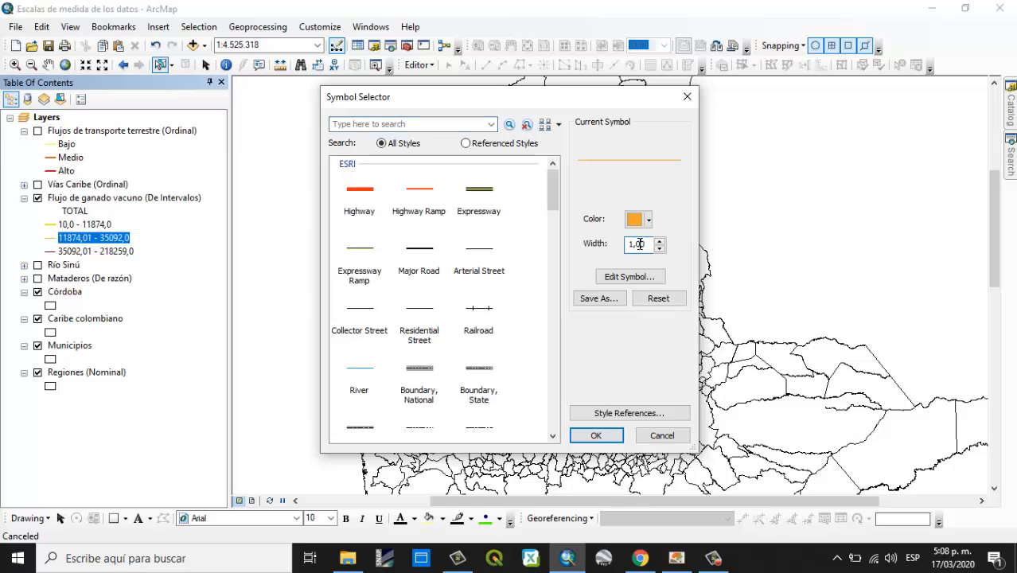
{"action": "type", "text": "4"}
{"action": "left_click", "coordinate": [637, 224]}
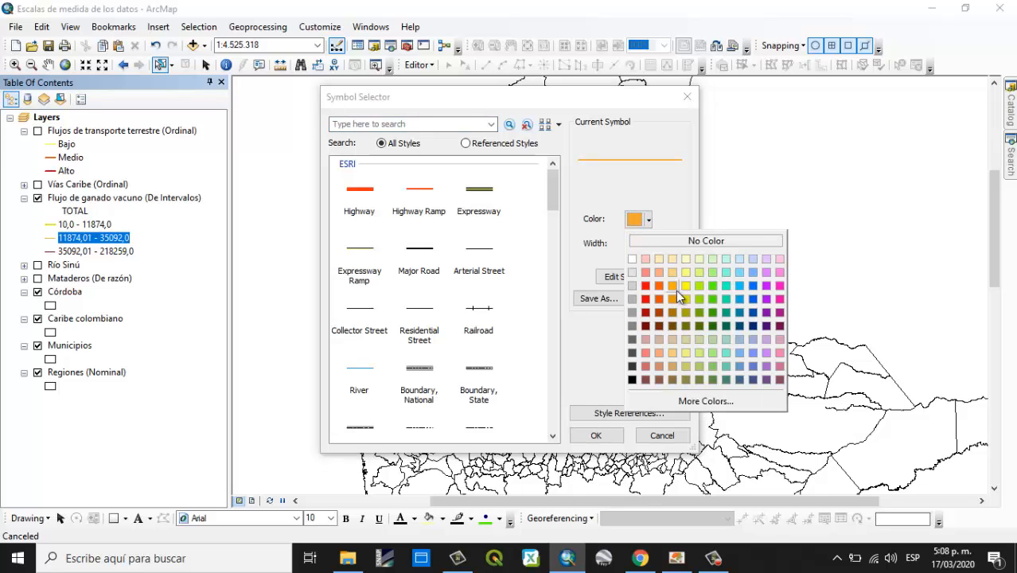
{"action": "left_click", "coordinate": [659, 325]}
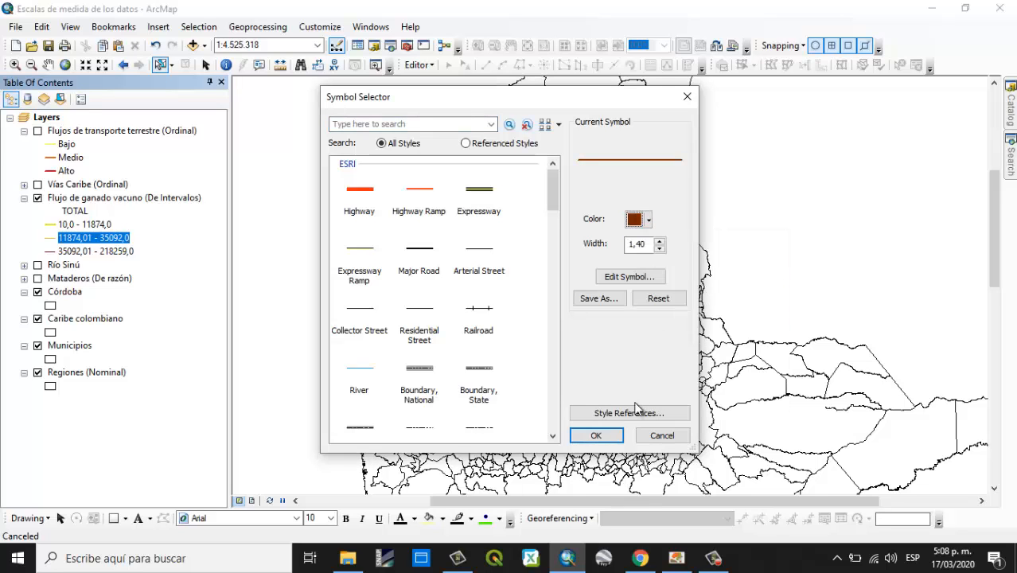
{"action": "left_click", "coordinate": [595, 435]}
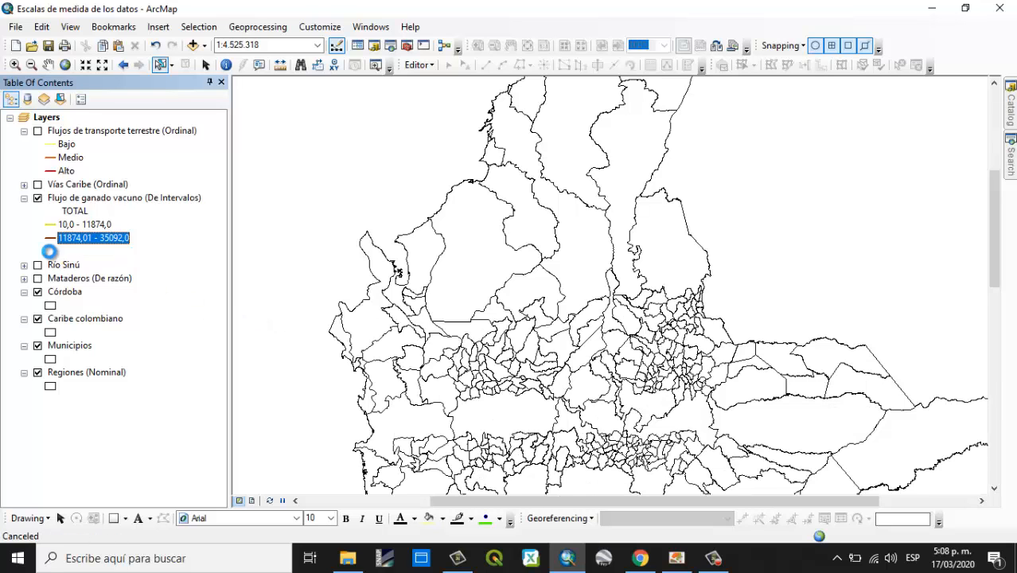
- Set the line symbol of the 35092,01 - 218259,0 cattle flow class to red with width 1,40
{"action": "double_click", "coordinate": [50, 250]}
{"action": "left_click", "coordinate": [636, 220]}
{"action": "left_click", "coordinate": [657, 296]}
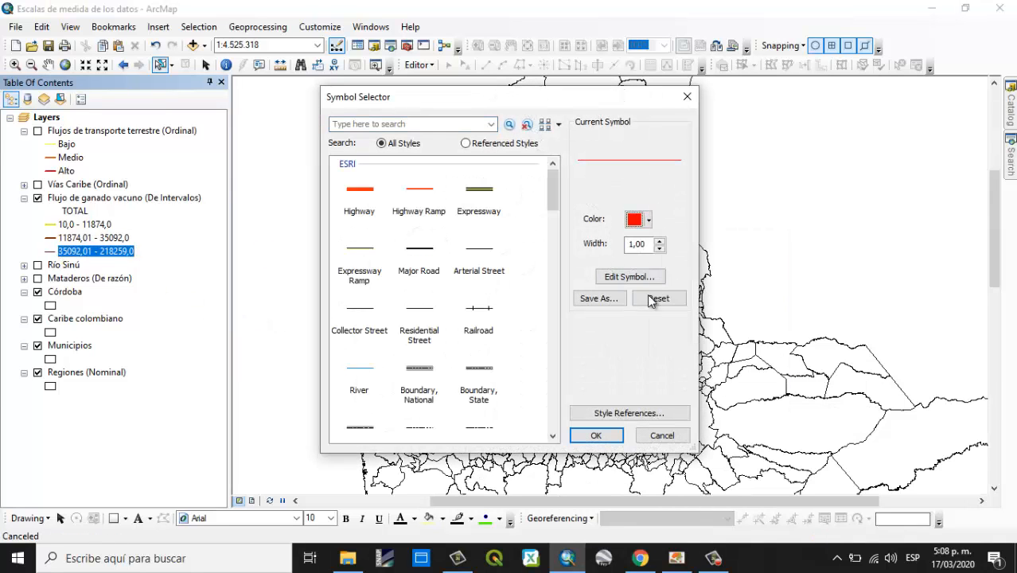
{"action": "left_click", "coordinate": [644, 244]}
{"action": "key", "text": "BackSpace"}
{"action": "type", "text": "4"}
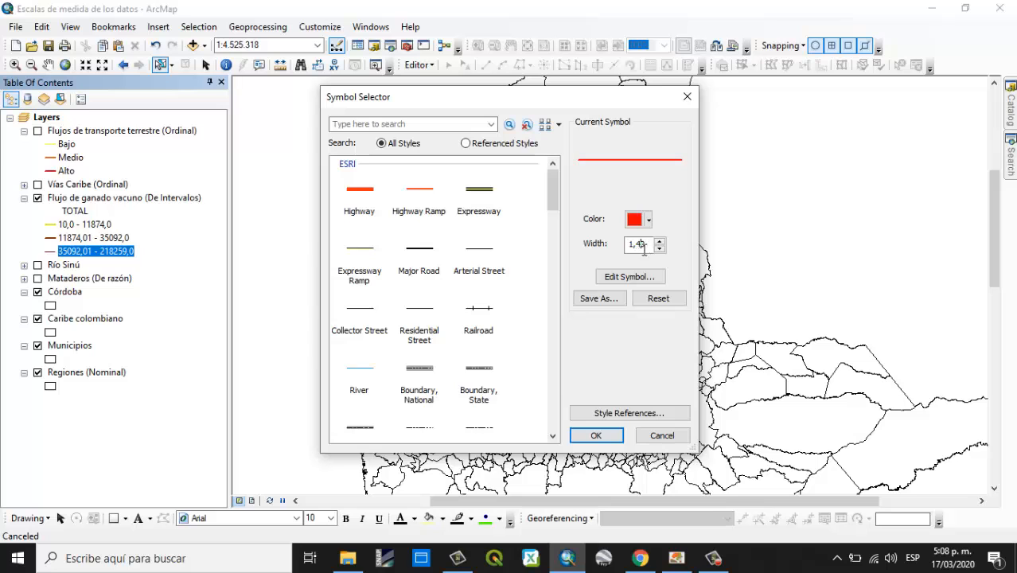
{"action": "left_click", "coordinate": [596, 435]}
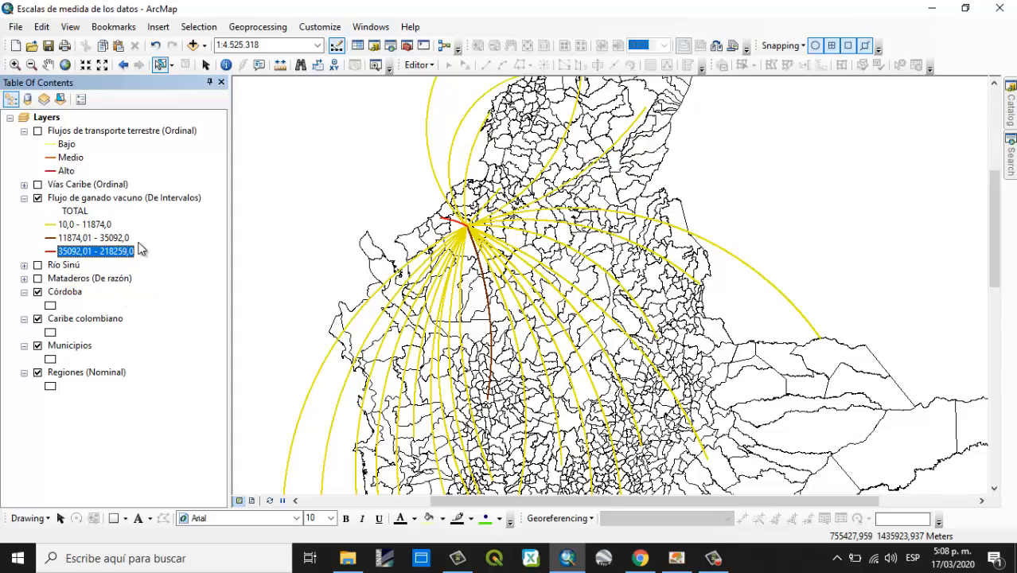
- Examine the TOTAL field in the attribute table of the Flujo de ganado vacuno (De Intervalos) layer, and close the table
{"action": "right_click", "coordinate": [129, 199]}
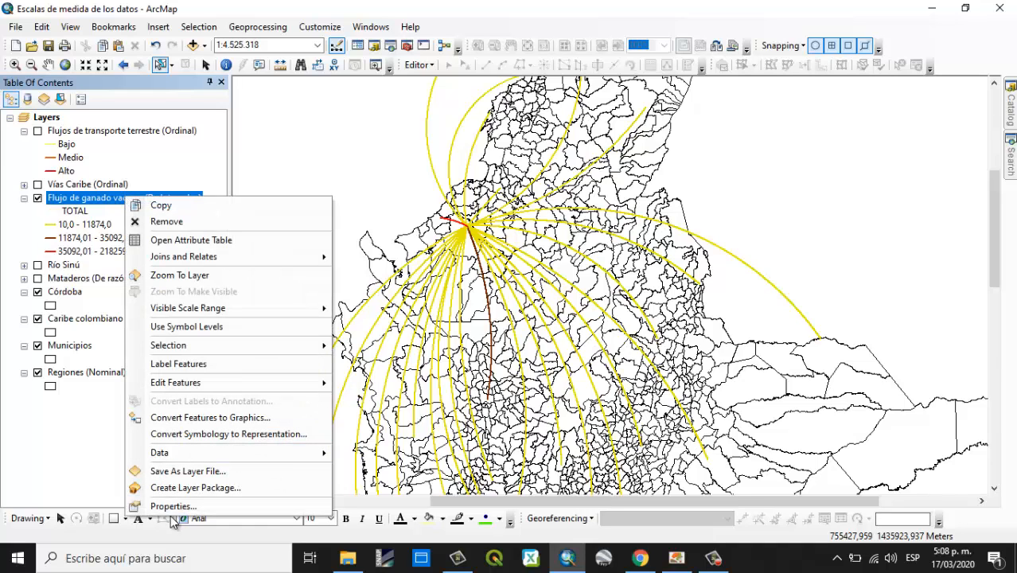
{"action": "left_click", "coordinate": [187, 240]}
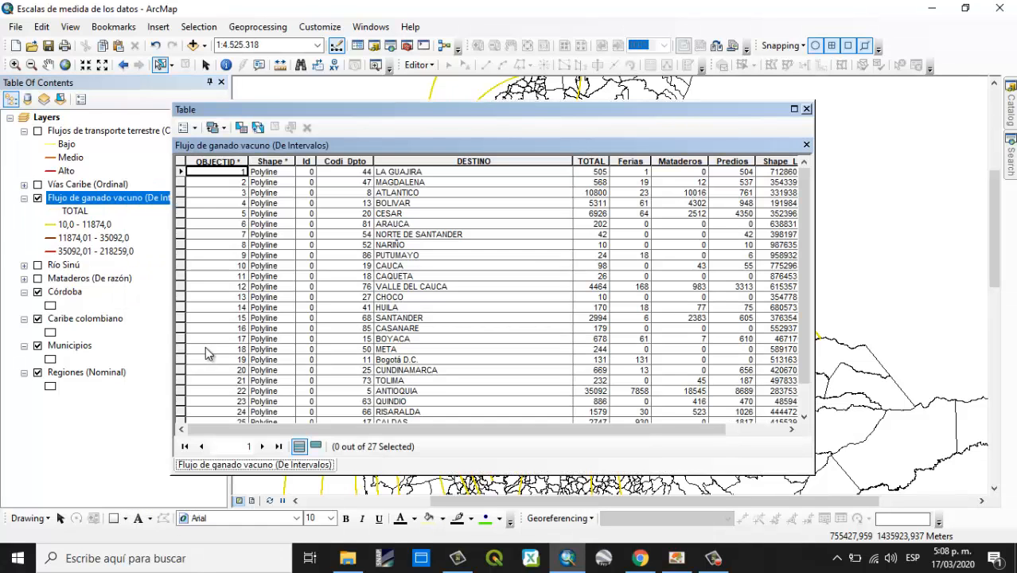
{"action": "left_click_drag", "start_coordinate": [373, 436], "coordinate": [479, 438]}
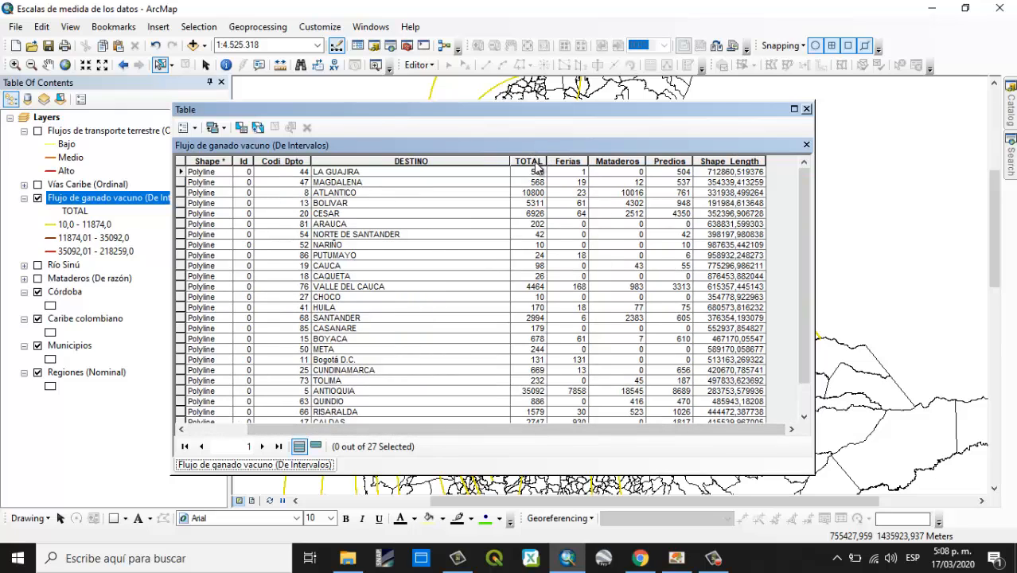
{"action": "left_click", "coordinate": [531, 161]}
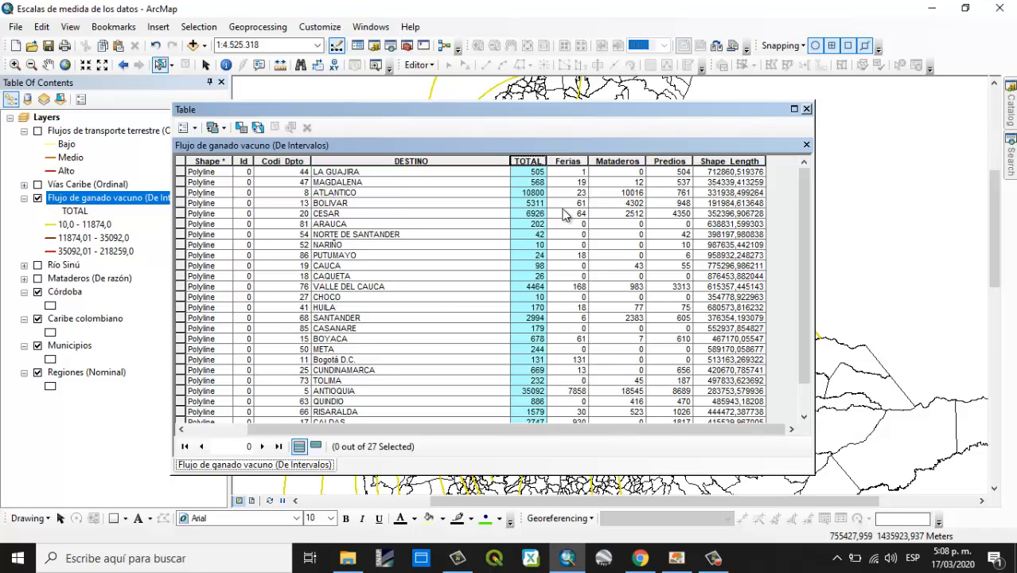
{"action": "left_click", "coordinate": [807, 109]}
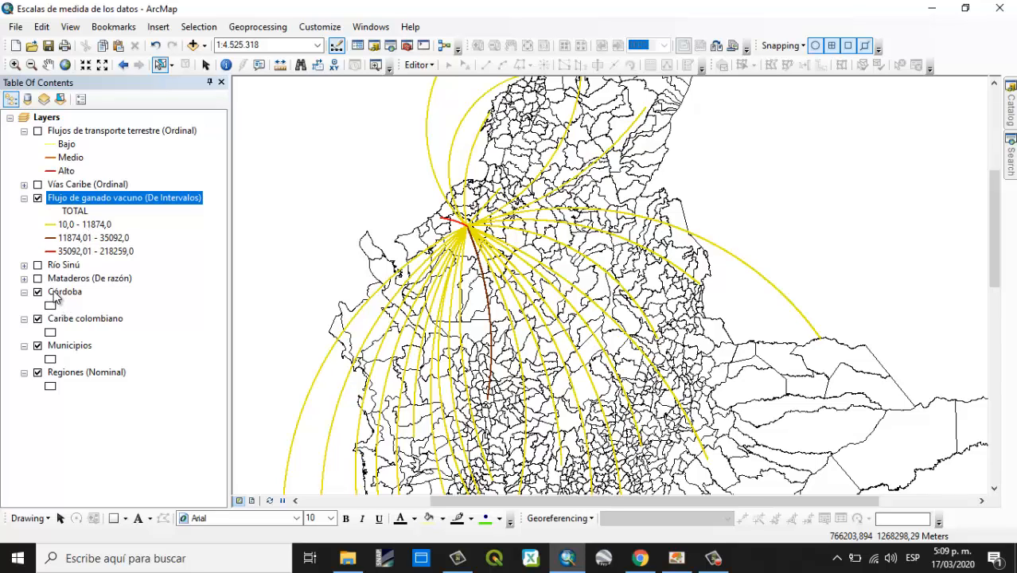
- Go through the three TOTAL class intervals in the Flujo de ganado vacuno (De Intervalos) legend, comparing their ranges
{"action": "left_click", "coordinate": [45, 223]}
{"action": "left_click", "coordinate": [120, 198]}
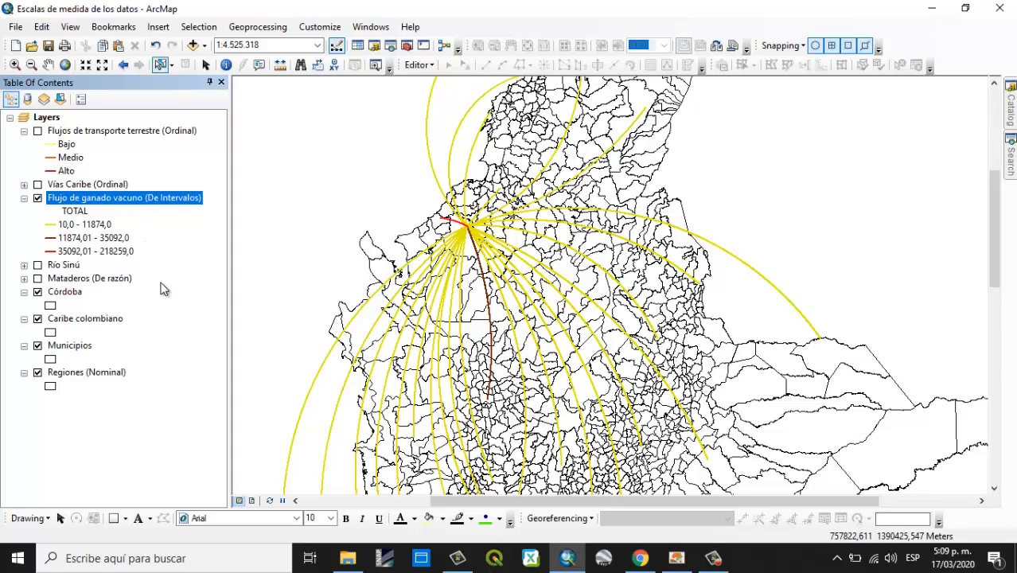
{"action": "left_click", "coordinate": [105, 225]}
{"action": "left_click", "coordinate": [107, 238]}
{"action": "left_click", "coordinate": [107, 251]}
{"action": "left_click", "coordinate": [99, 236]}
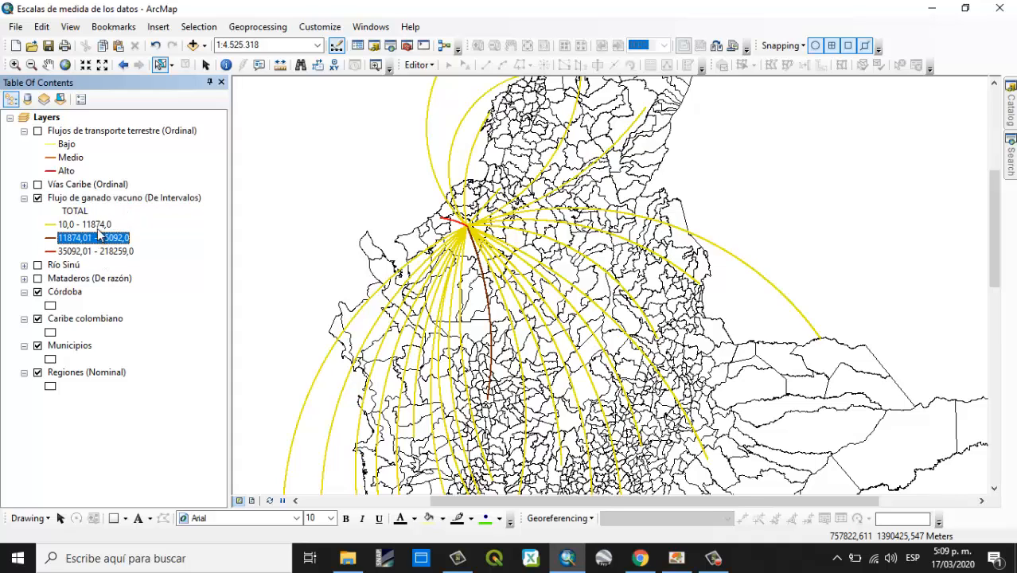
{"action": "left_click", "coordinate": [99, 226]}
{"action": "left_click", "coordinate": [99, 238]}
{"action": "left_click", "coordinate": [101, 251]}
{"action": "left_click", "coordinate": [102, 237]}
{"action": "left_click", "coordinate": [101, 225]}
{"action": "left_click", "coordinate": [158, 413]}
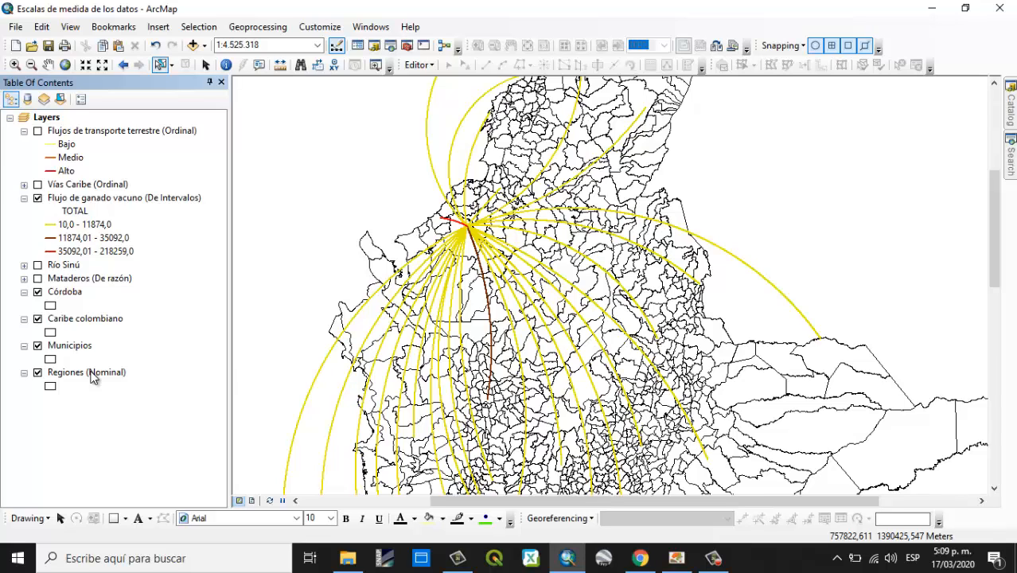
- Open the symbology properties of the Regiones (Nominal) layer and switch to the Categories display
{"action": "right_click", "coordinate": [91, 375]}
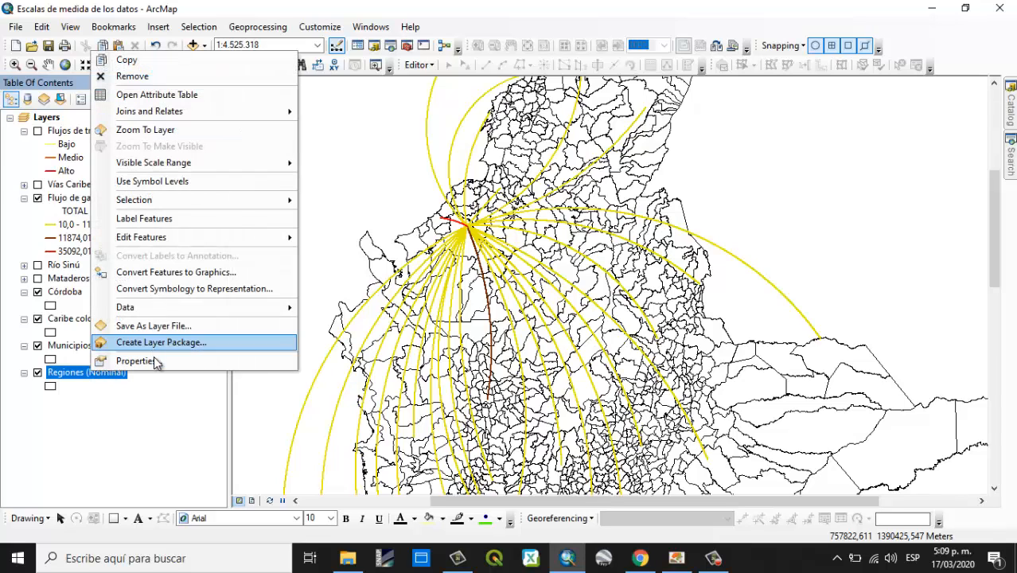
{"action": "left_click", "coordinate": [136, 361]}
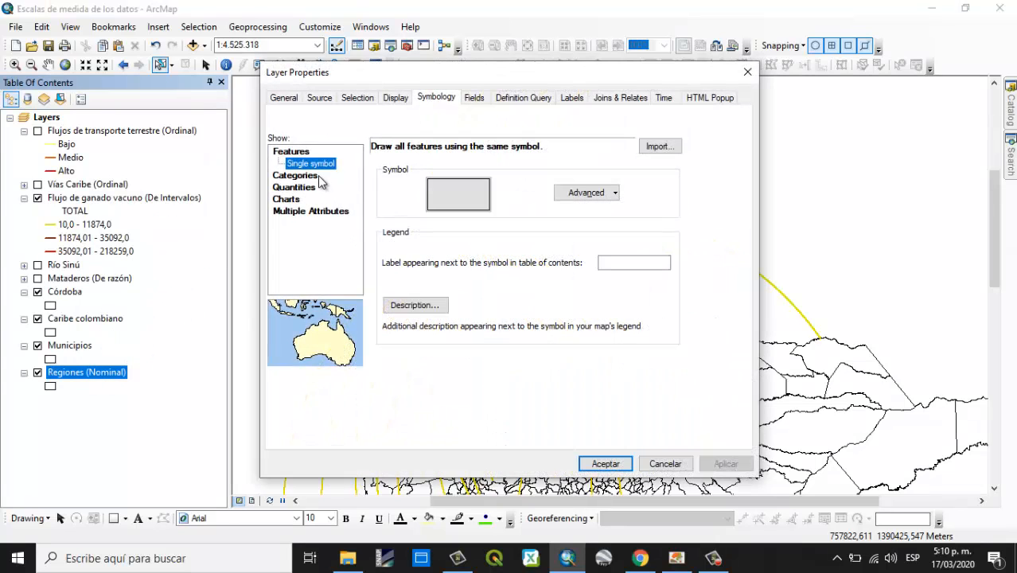
{"action": "left_click", "coordinate": [296, 175]}
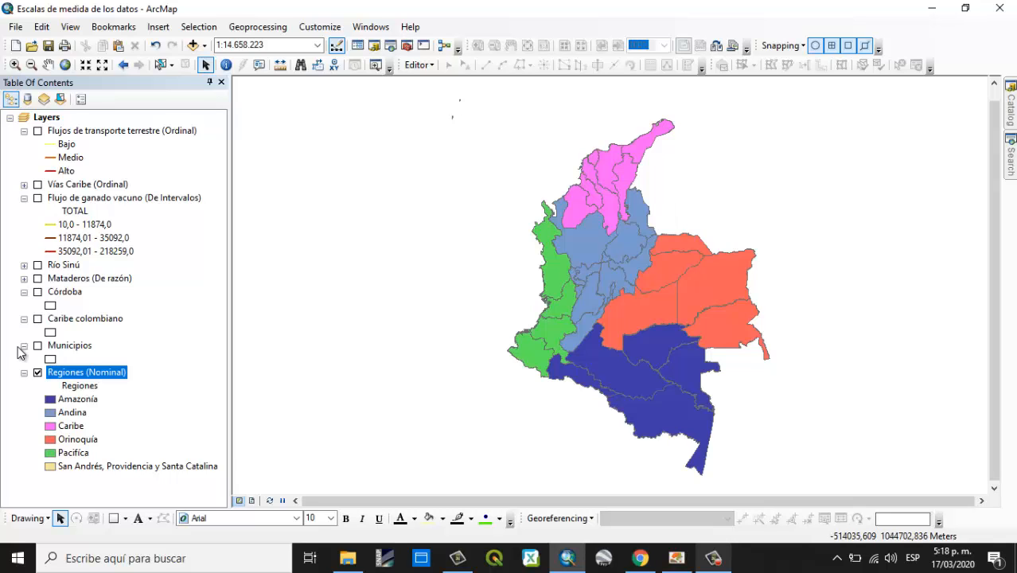
- Symbolize the Mataderos (De razón) layer with pie charts using the PASTOS_95, CARNE_95 and LACHE_95 fields
{"action": "left_click", "coordinate": [24, 278]}
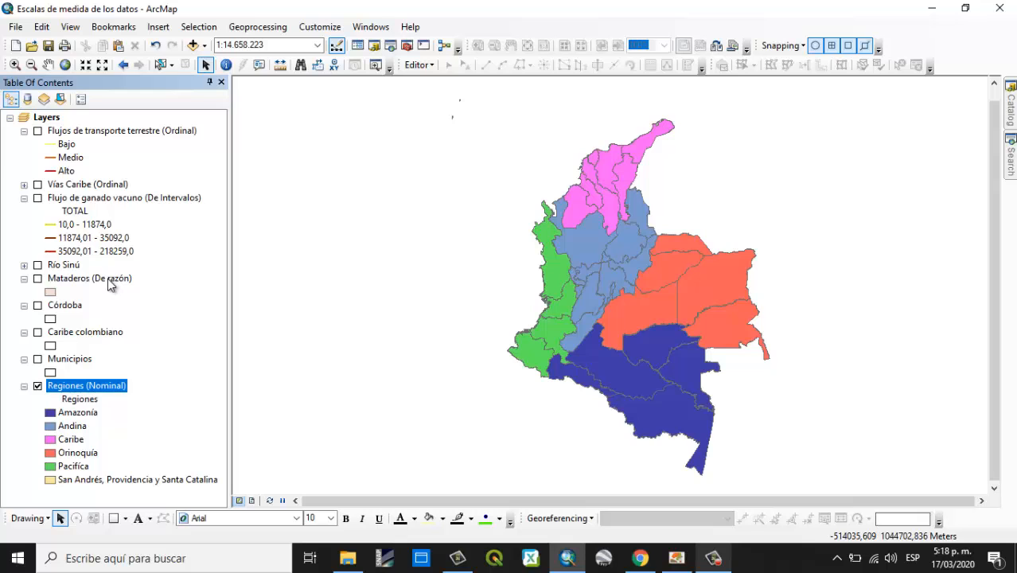
{"action": "right_click", "coordinate": [107, 278]}
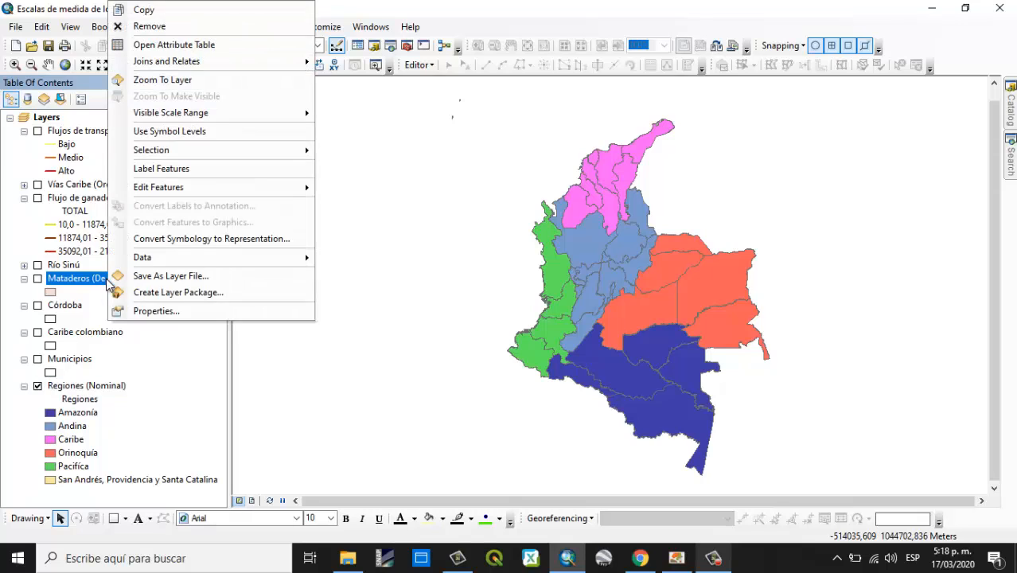
{"action": "left_click", "coordinate": [153, 314]}
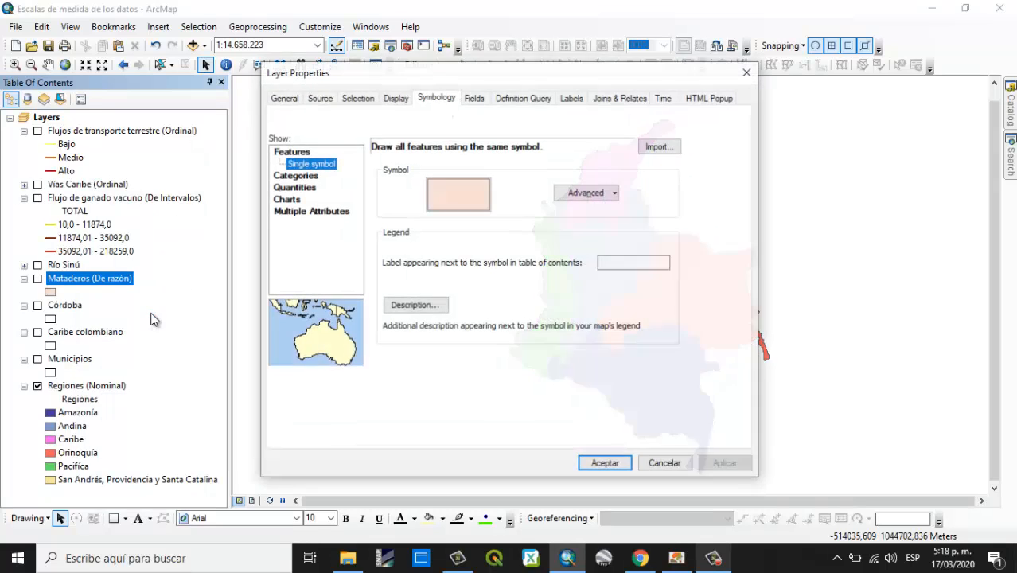
{"action": "left_click", "coordinate": [288, 199]}
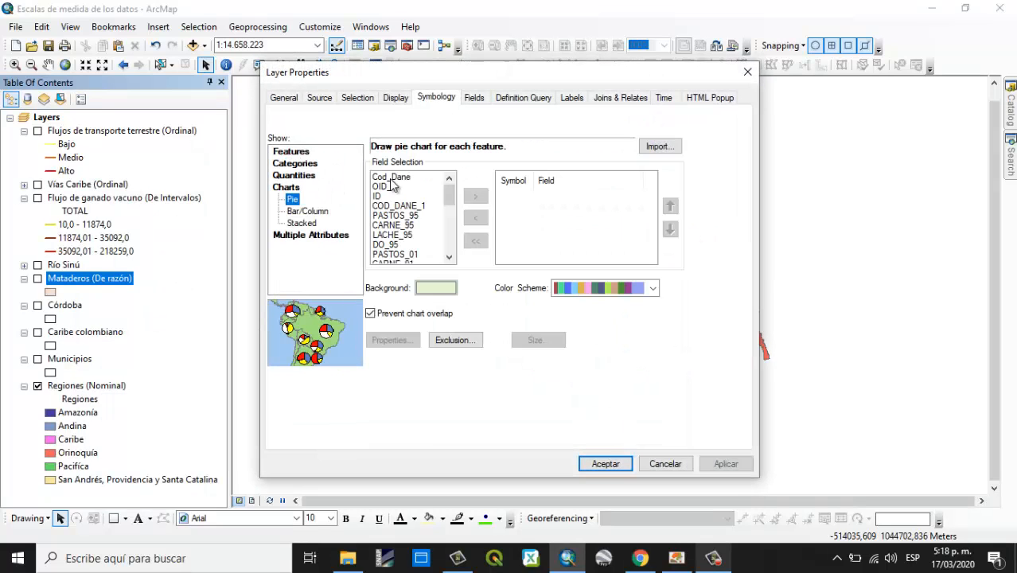
{"action": "left_click", "coordinate": [406, 216]}
{"action": "left_click", "coordinate": [475, 196]}
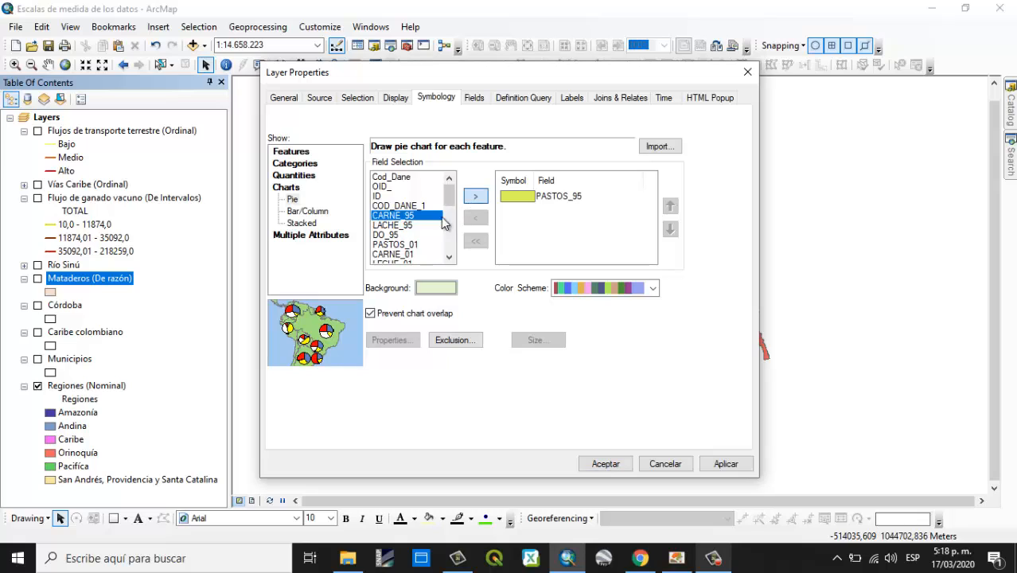
{"action": "left_click", "coordinate": [475, 196]}
{"action": "left_click", "coordinate": [475, 196]}
- Set the outline color of the PASTOS_95 pie chart symbol to No Color
{"action": "left_click", "coordinate": [524, 199]}
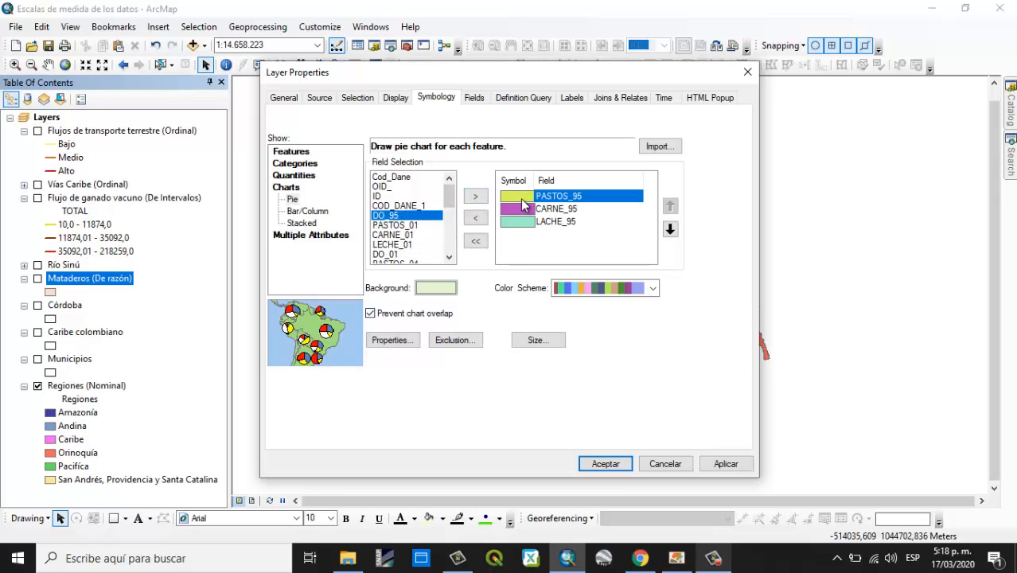
{"action": "double_click", "coordinate": [522, 199]}
{"action": "double_click", "coordinate": [522, 200]}
{"action": "left_click", "coordinate": [655, 272]}
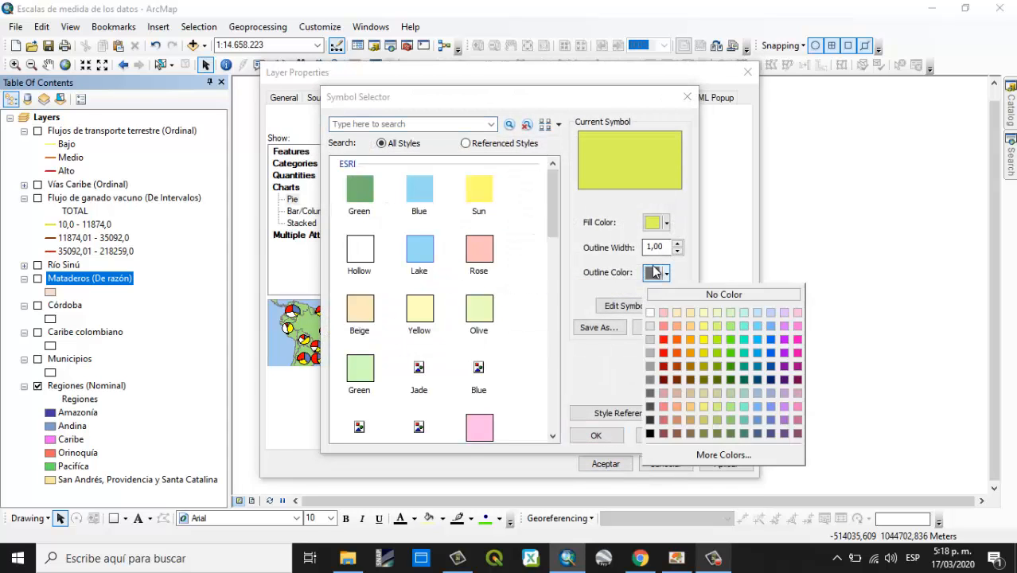
{"action": "left_click", "coordinate": [654, 284]}
{"action": "left_click", "coordinate": [652, 277]}
{"action": "left_click", "coordinate": [650, 292]}
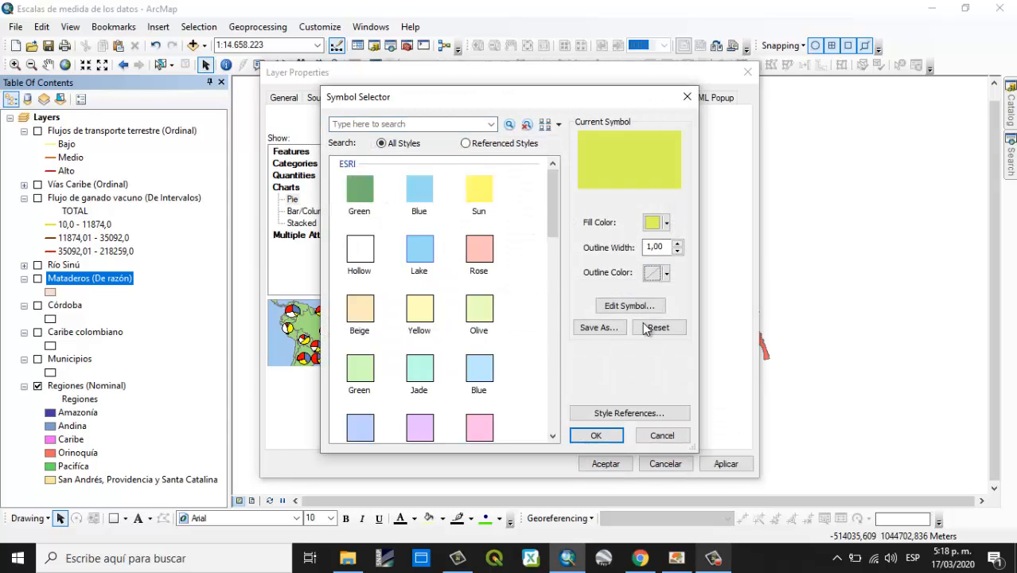
{"action": "left_click", "coordinate": [596, 435]}
- Set the outline color of the CARNE_95 and LACHE_95 pie chart symbols to No Color
{"action": "double_click", "coordinate": [524, 214]}
{"action": "left_click", "coordinate": [652, 222]}
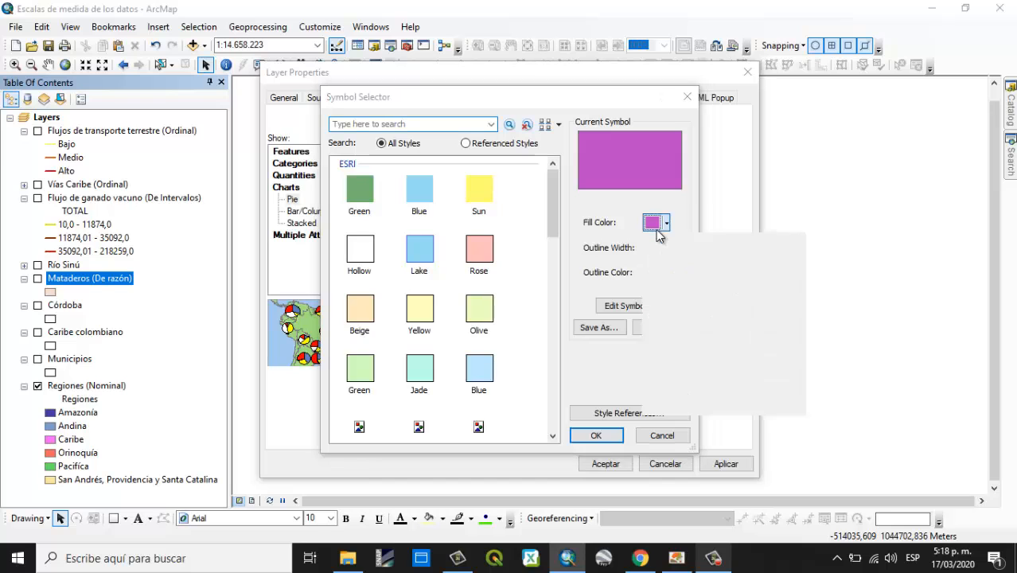
{"action": "left_click", "coordinate": [652, 222]}
{"action": "left_click", "coordinate": [654, 272]}
{"action": "left_click", "coordinate": [654, 293]}
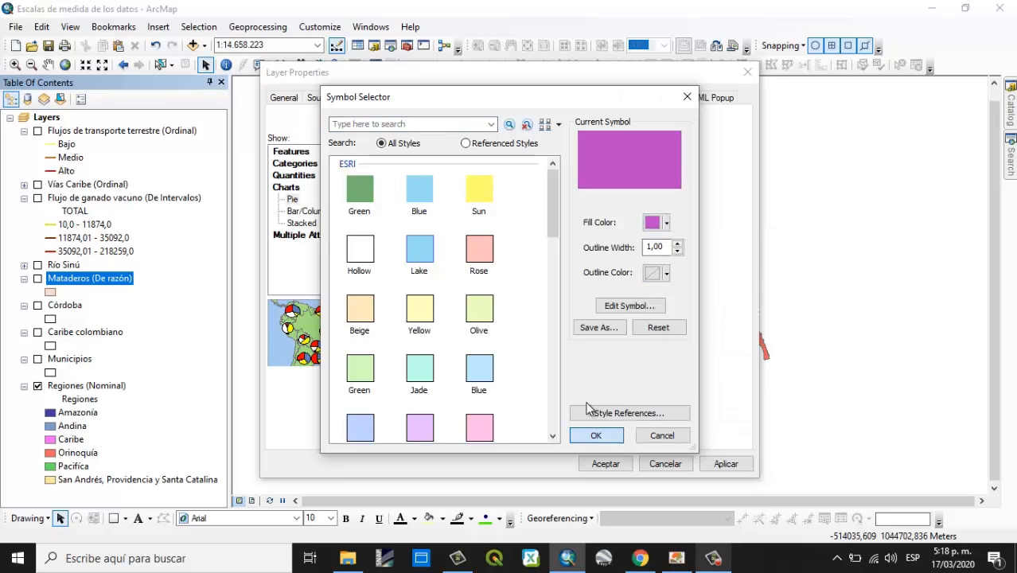
{"action": "left_click", "coordinate": [596, 435]}
{"action": "double_click", "coordinate": [535, 222]}
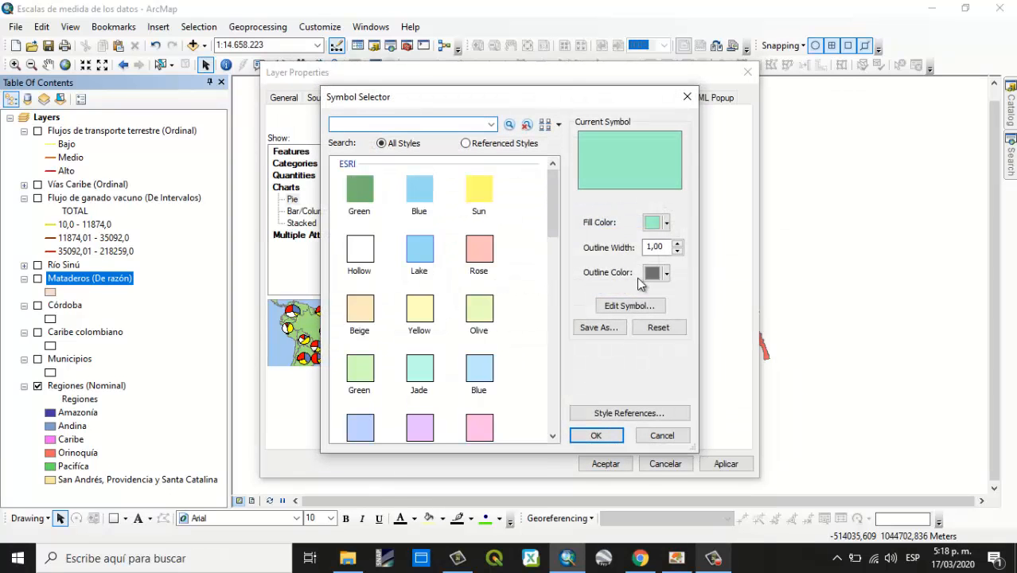
{"action": "left_click", "coordinate": [654, 272]}
{"action": "left_click", "coordinate": [654, 292]}
{"action": "left_click", "coordinate": [596, 436]}
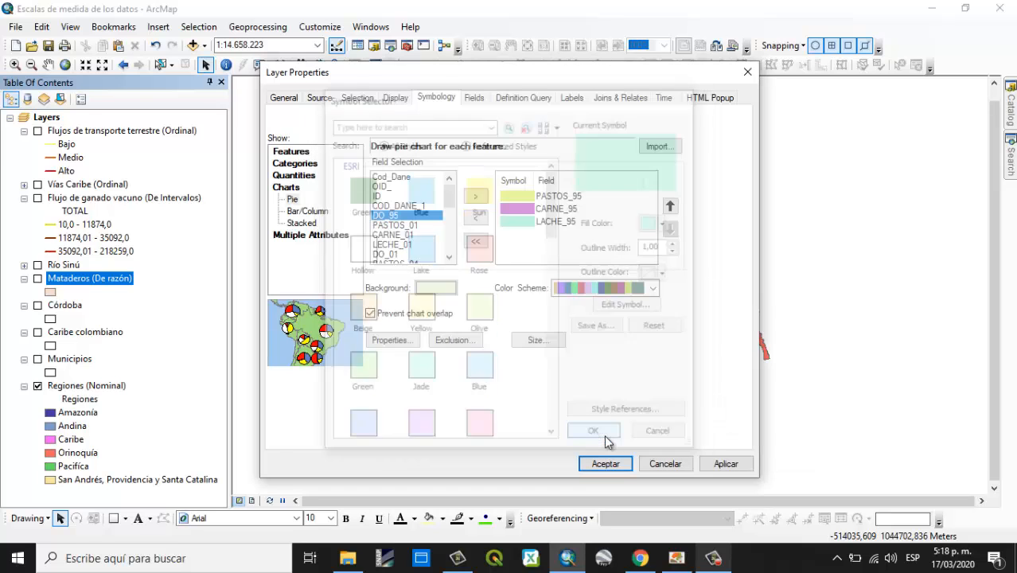
- Give the pie chart background no fill and no outline color, and display the Mataderos (De razón) layer
{"action": "left_click", "coordinate": [434, 293]}
{"action": "left_click", "coordinate": [655, 272]}
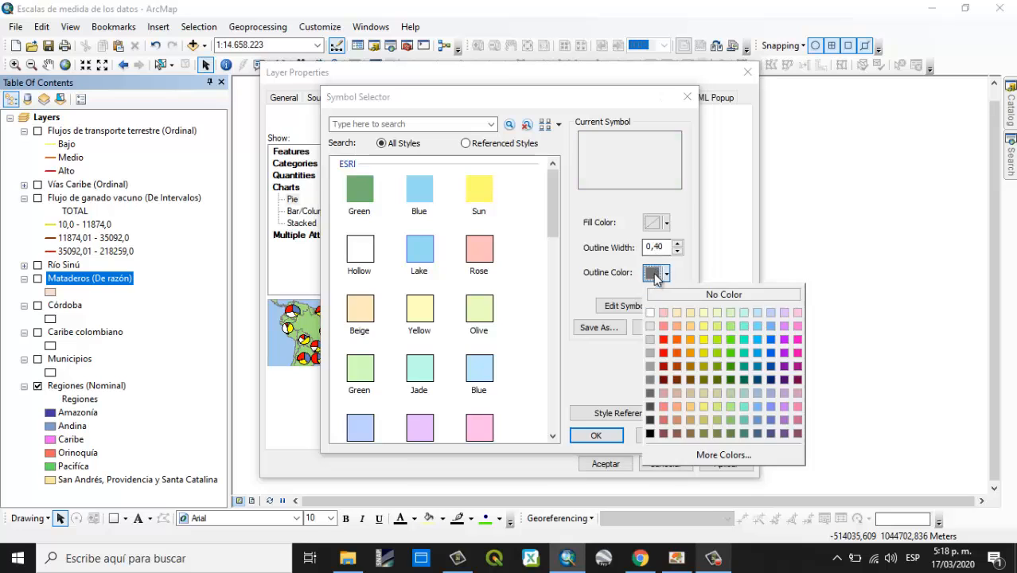
{"action": "left_click", "coordinate": [657, 293]}
{"action": "left_click", "coordinate": [608, 438]}
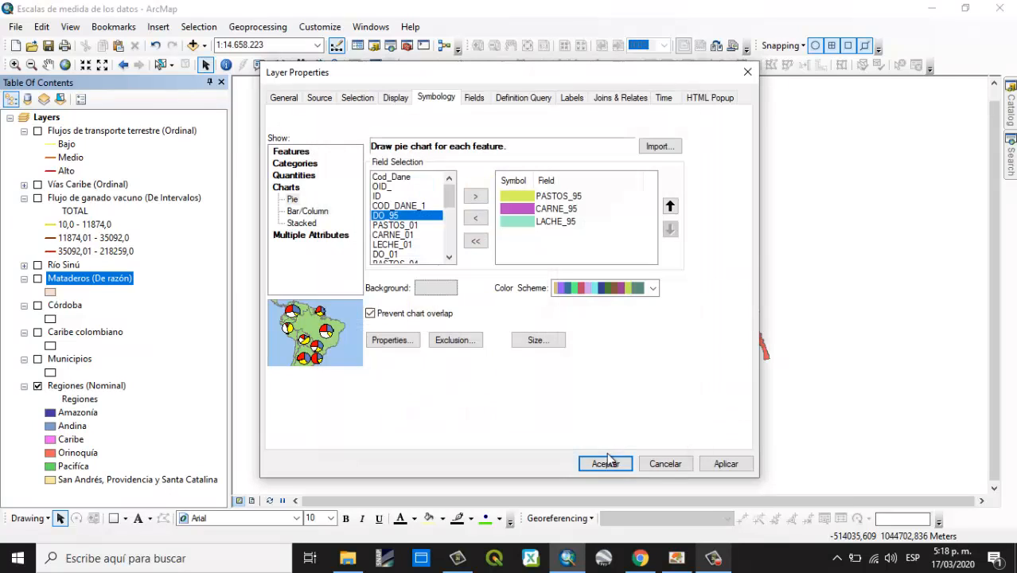
{"action": "left_click", "coordinate": [603, 463]}
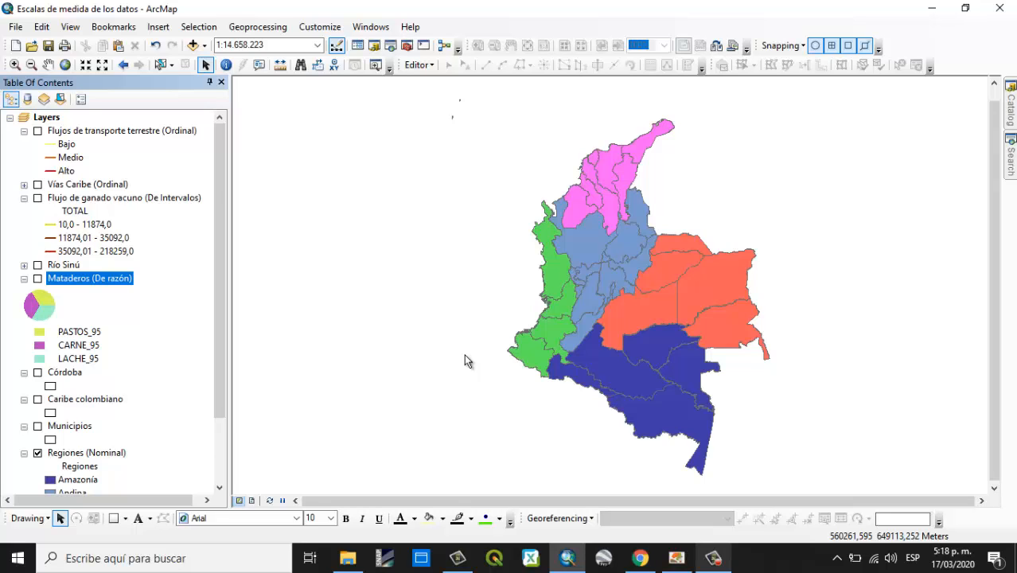
{"action": "left_click", "coordinate": [37, 279]}
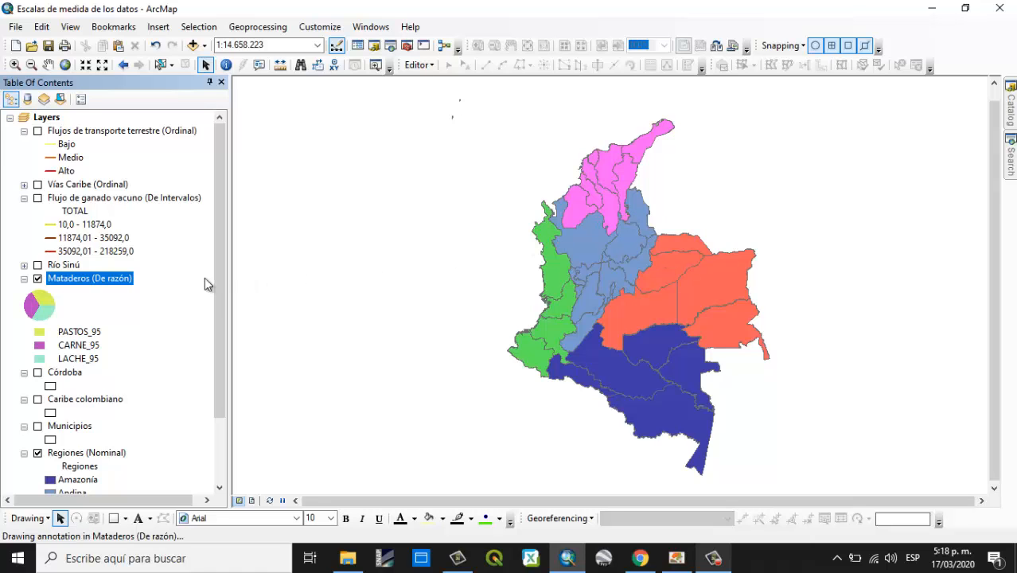
- Zoom to the Mataderos (De razón) layer to view its pie charts, and turn off that layer and the Regiones (Nominal) layer
{"action": "right_click", "coordinate": [107, 288]}
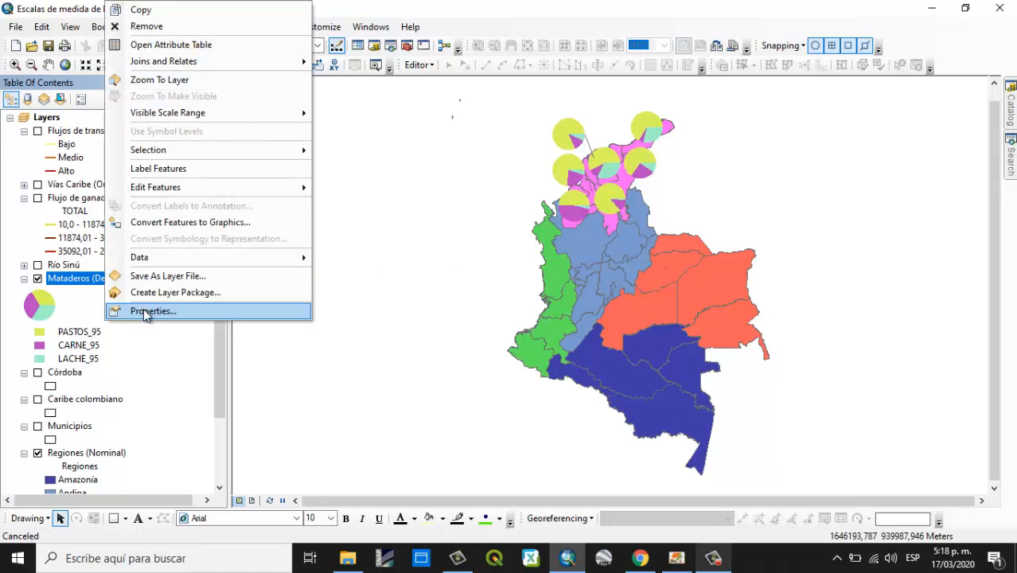
{"action": "left_click", "coordinate": [176, 82]}
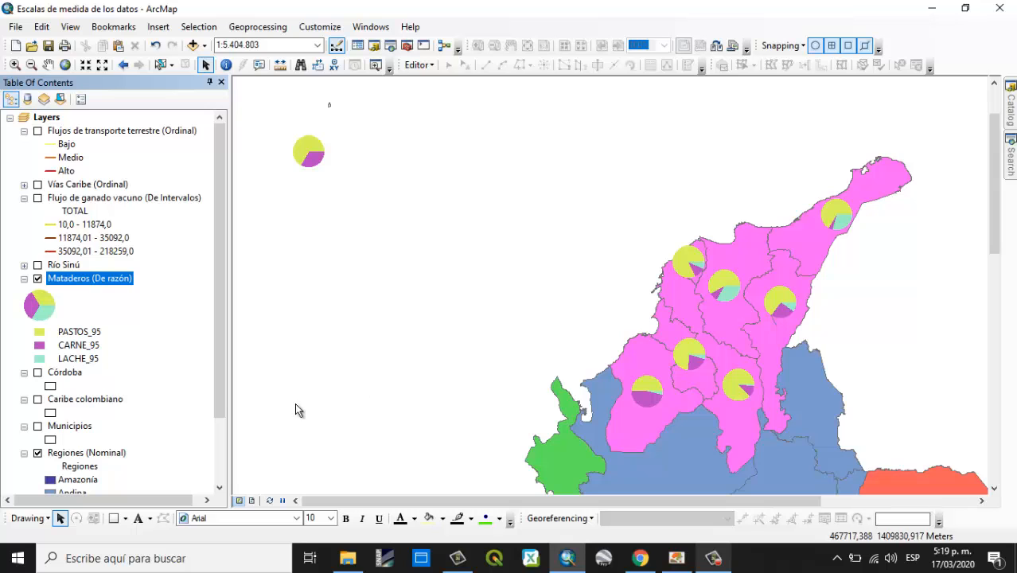
{"action": "left_click_drag", "start_coordinate": [674, 317], "coordinate": [597, 173]}
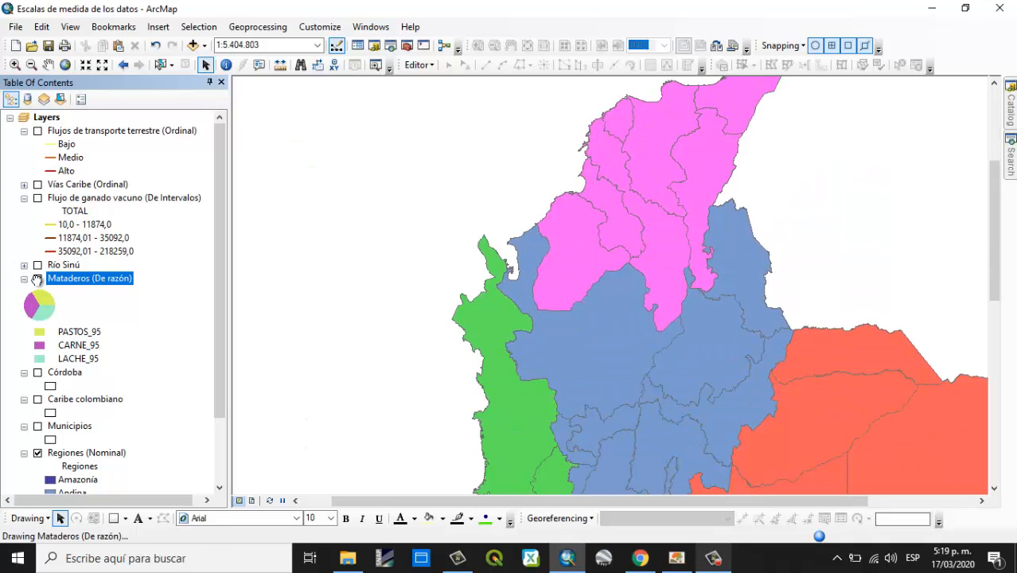
{"action": "left_click", "coordinate": [37, 278]}
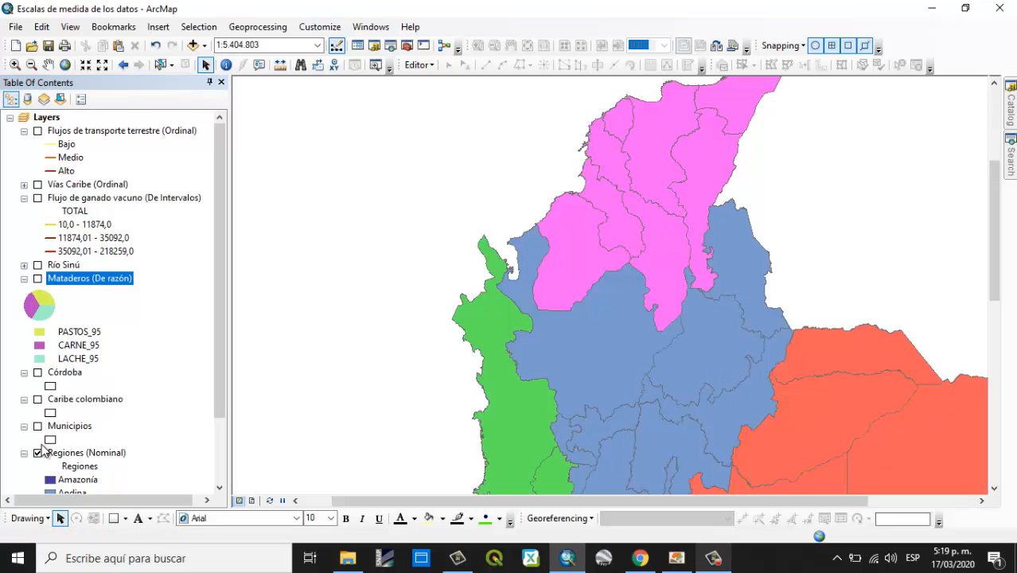
{"action": "left_click", "coordinate": [37, 453]}
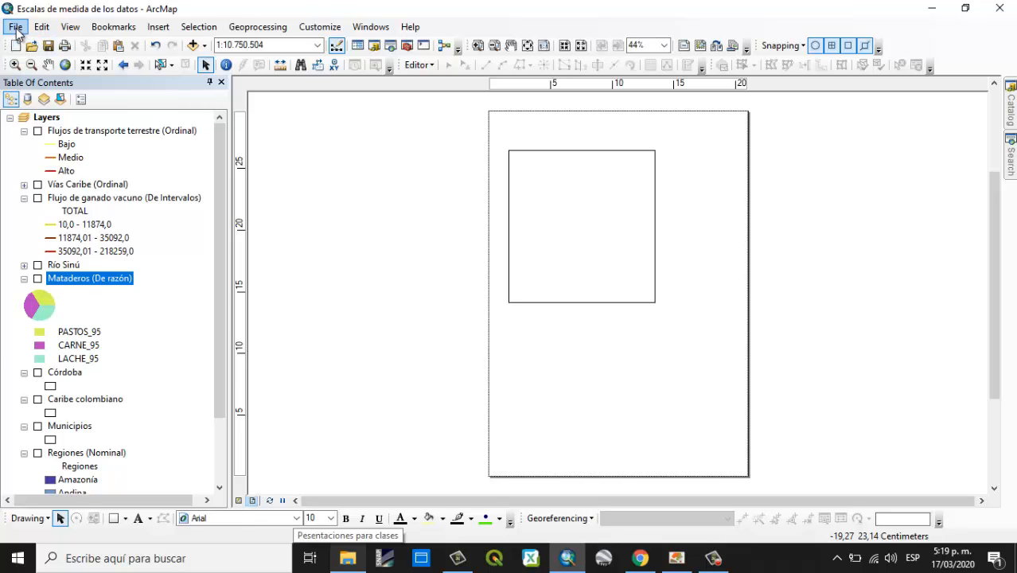
- In the layout view, set the page to the Microsoft XPS Document Writer printer, Tabloide paper size and Landscape orientation
{"action": "left_click", "coordinate": [16, 29]}
{"action": "key", "text": "Escape"}
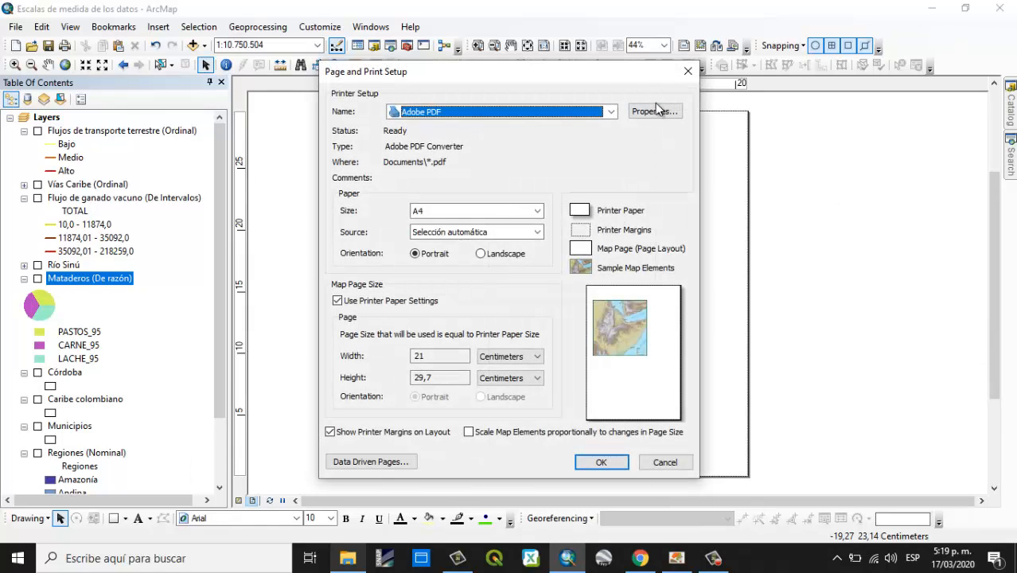
{"action": "left_click", "coordinate": [610, 112]}
{"action": "left_click", "coordinate": [525, 163]}
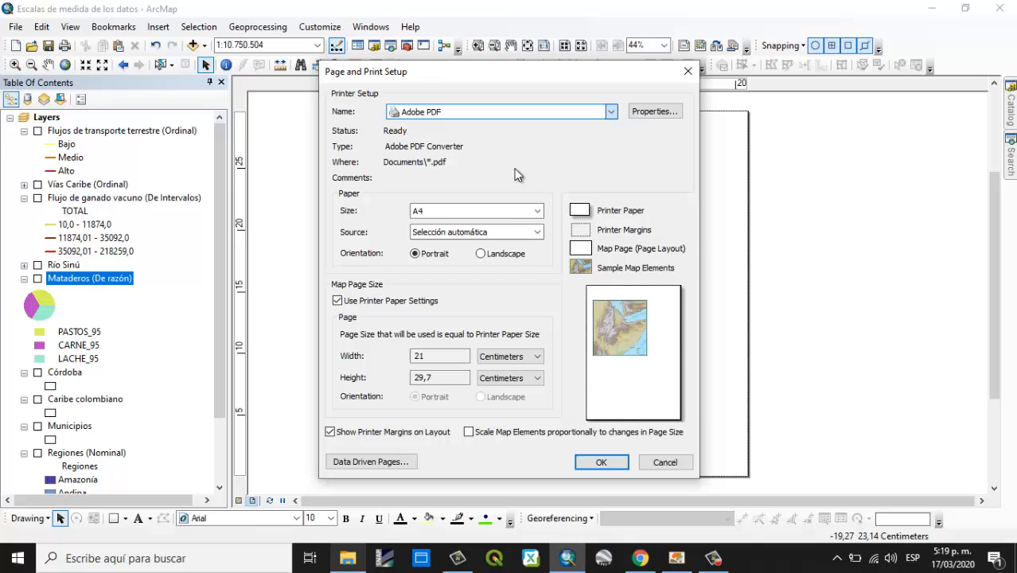
{"action": "left_click", "coordinate": [496, 212]}
{"action": "scroll", "coordinate": [510, 264], "scroll_direction": "down", "scroll_amount": 3}
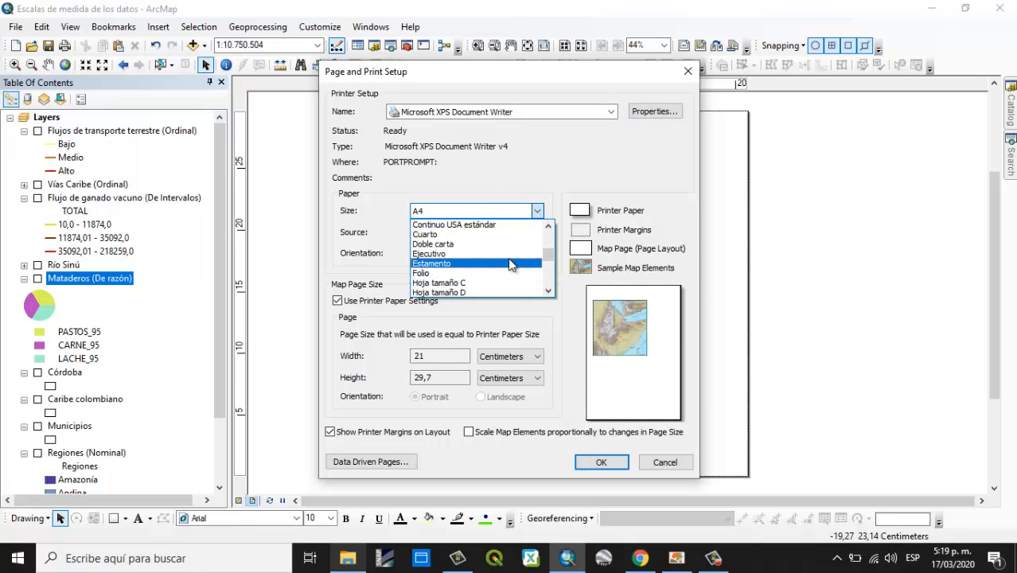
{"action": "scroll", "coordinate": [501, 262], "scroll_direction": "down", "scroll_amount": 5}
{"action": "left_click", "coordinate": [477, 283]}
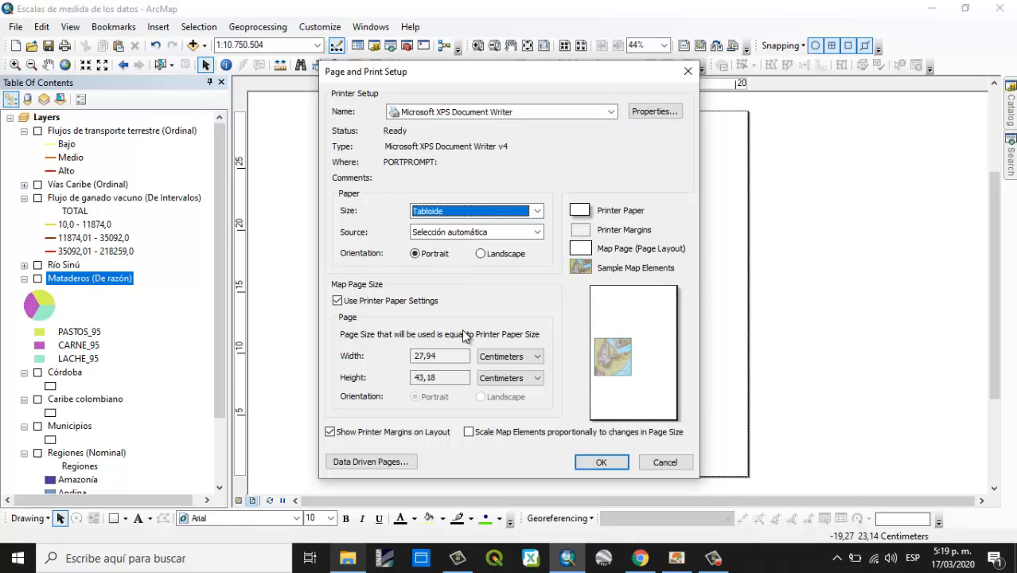
{"action": "left_click", "coordinate": [480, 253]}
{"action": "left_click", "coordinate": [598, 464]}
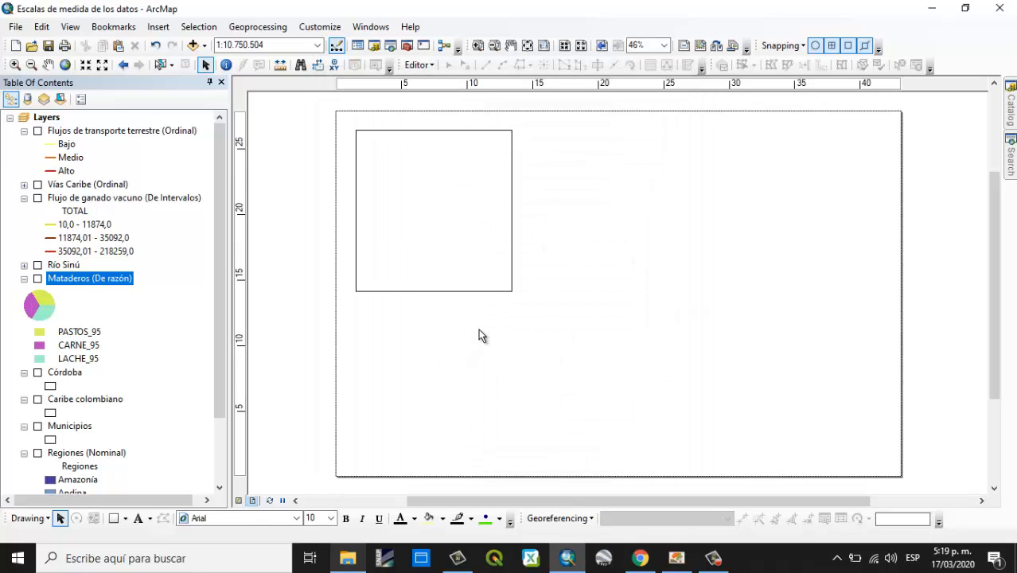
- Move the data frame away from the page corner and draw a border rectangle about 41.8 by 26.5 cm just inside the page edges
{"action": "left_click", "coordinate": [466, 204]}
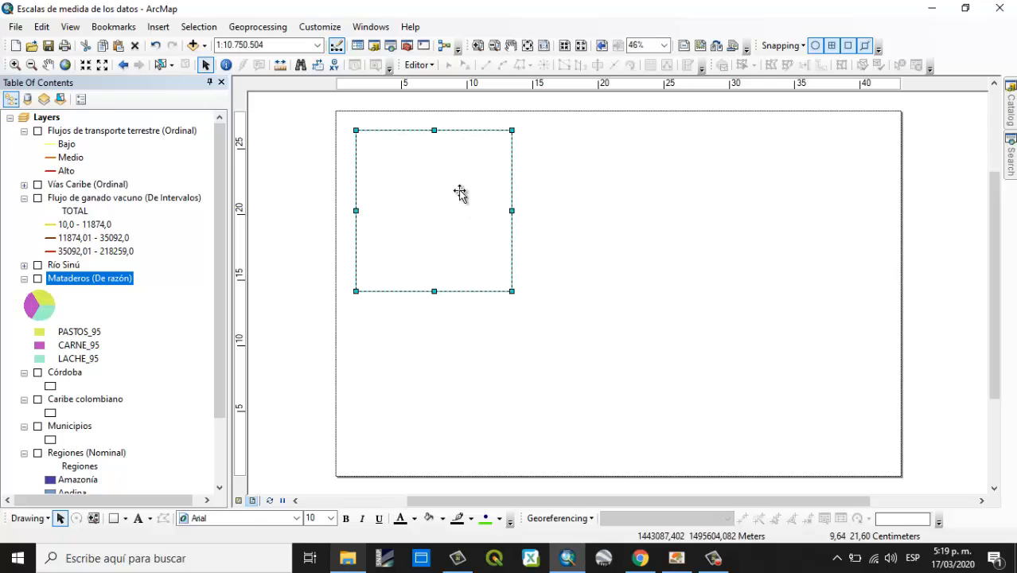
{"action": "left_click_drag", "start_coordinate": [448, 199], "coordinate": [537, 241]}
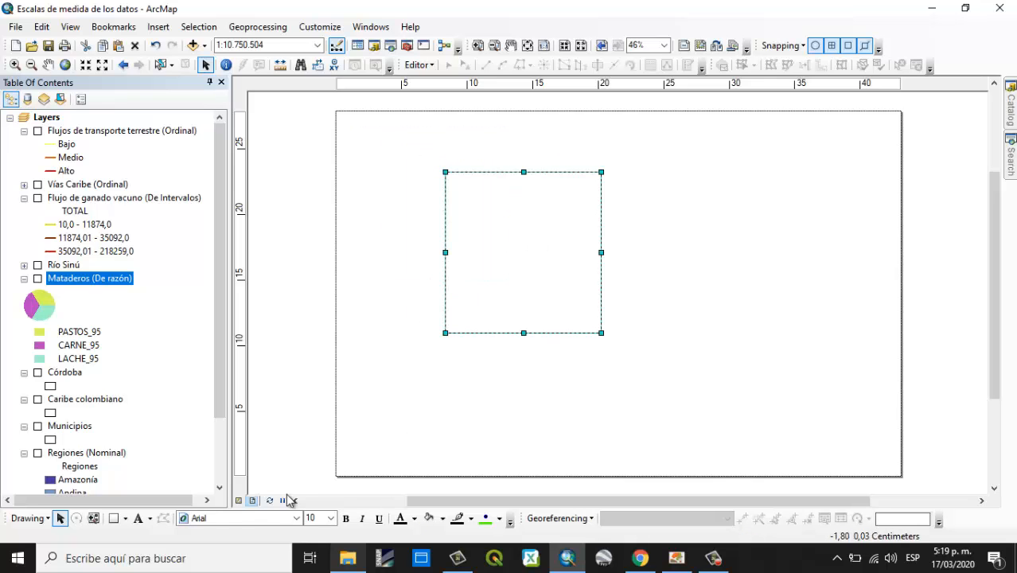
{"action": "left_click", "coordinate": [118, 518]}
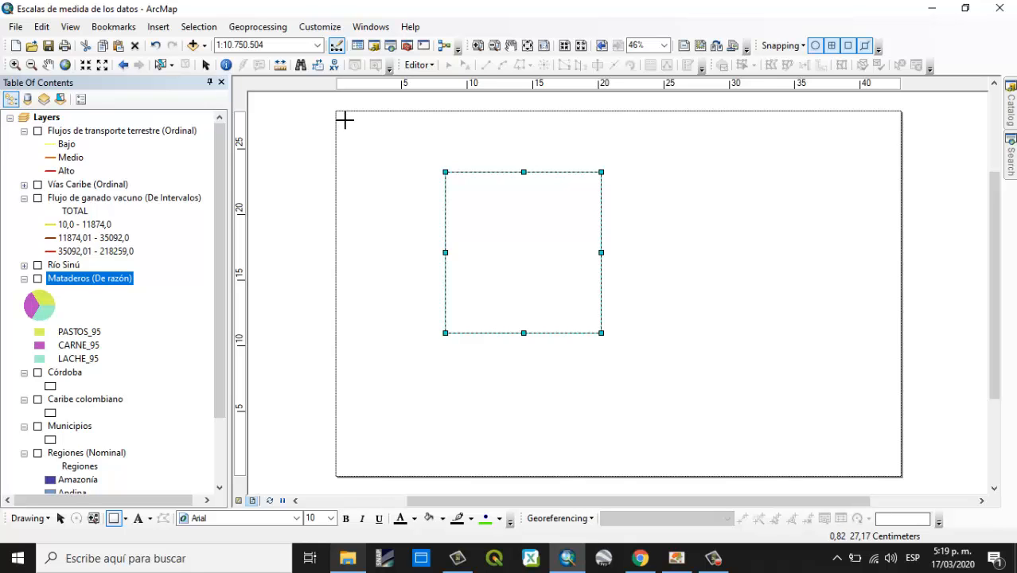
{"action": "mouse_move", "coordinate": [345, 120]}
{"action": "left_mouse_down"}
{"action": "mouse_move", "coordinate": [626, 319]}
{"action": "mouse_move", "coordinate": [892, 467]}
{"action": "left_mouse_up"}
- Give the page border rectangle no fill color and a black outline
{"action": "right_click", "coordinate": [637, 211]}
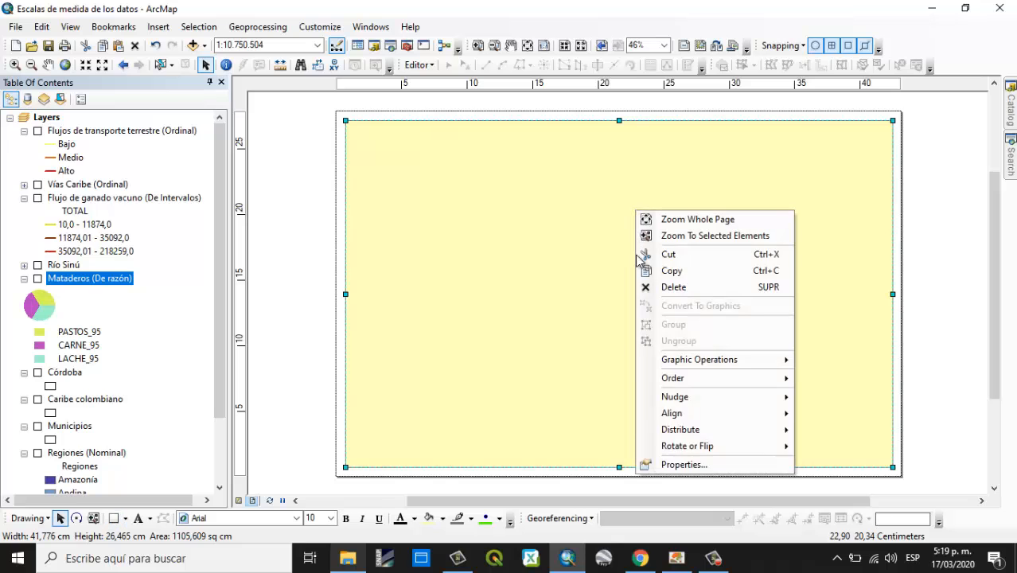
{"action": "left_click", "coordinate": [683, 464]}
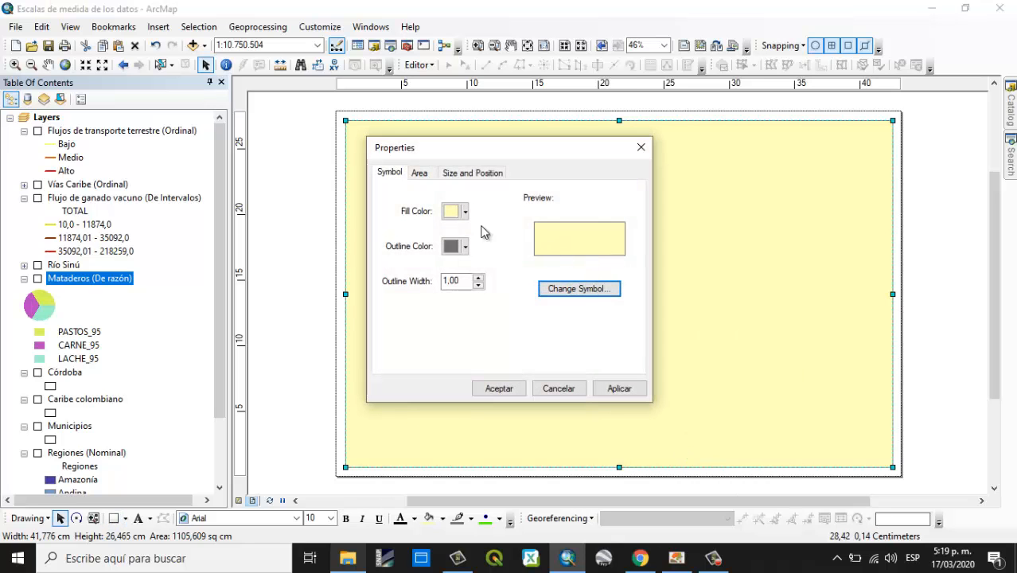
{"action": "left_click", "coordinate": [452, 211]}
{"action": "left_click", "coordinate": [456, 231]}
{"action": "left_click", "coordinate": [464, 245]}
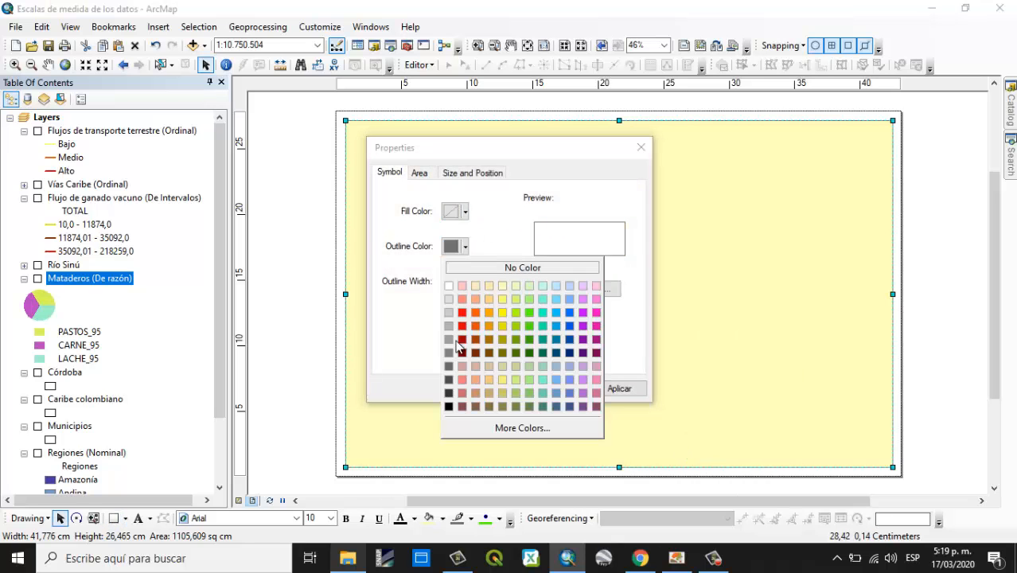
{"action": "left_click", "coordinate": [448, 406]}
{"action": "left_click", "coordinate": [480, 390]}
{"action": "left_click", "coordinate": [307, 253]}
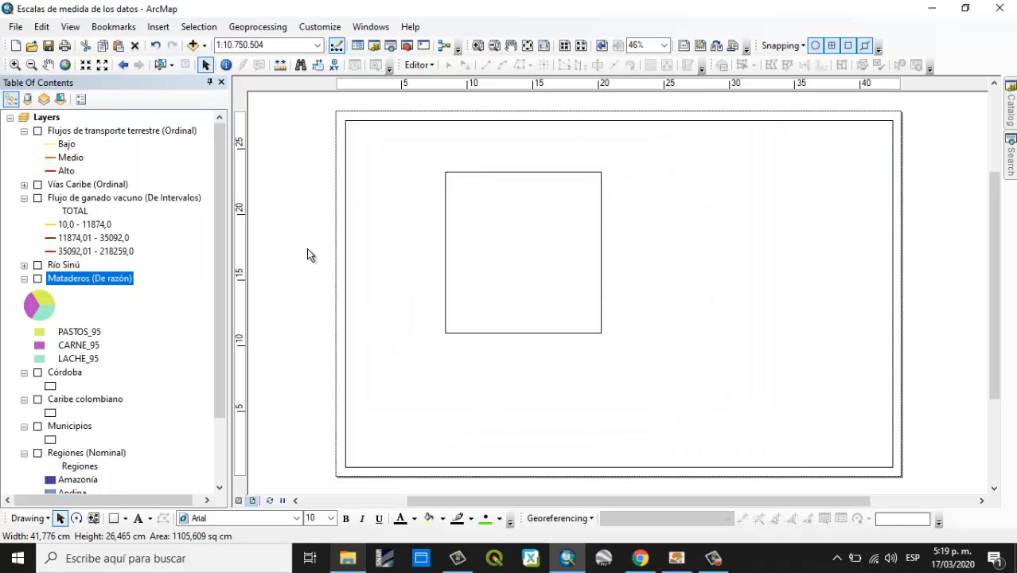
- Move the data frame to the upper-left corner of the page, just inside the border
{"action": "left_click", "coordinate": [435, 290]}
{"action": "left_click", "coordinate": [484, 254]}
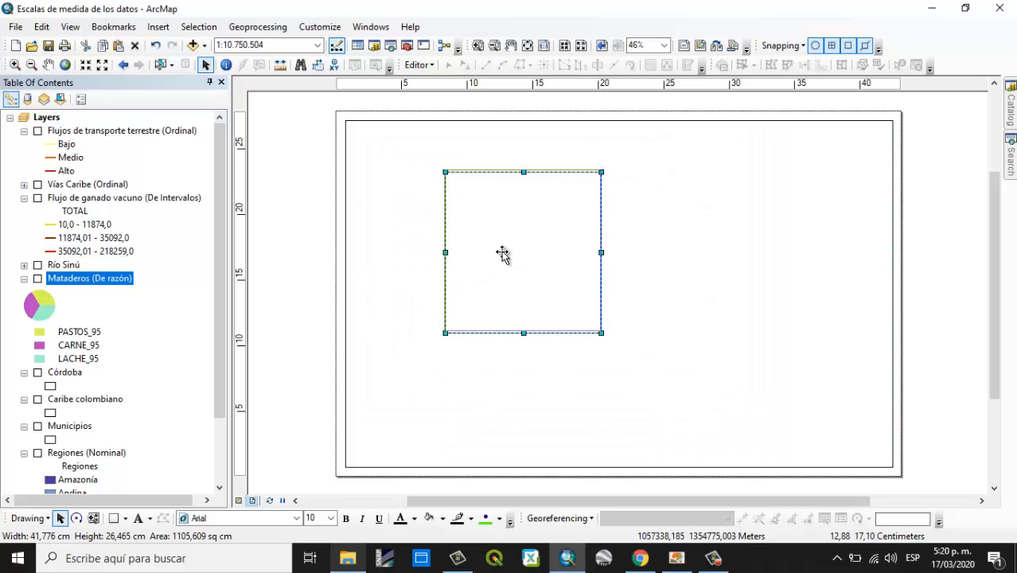
{"action": "left_click_drag", "start_coordinate": [504, 255], "coordinate": [415, 216]}
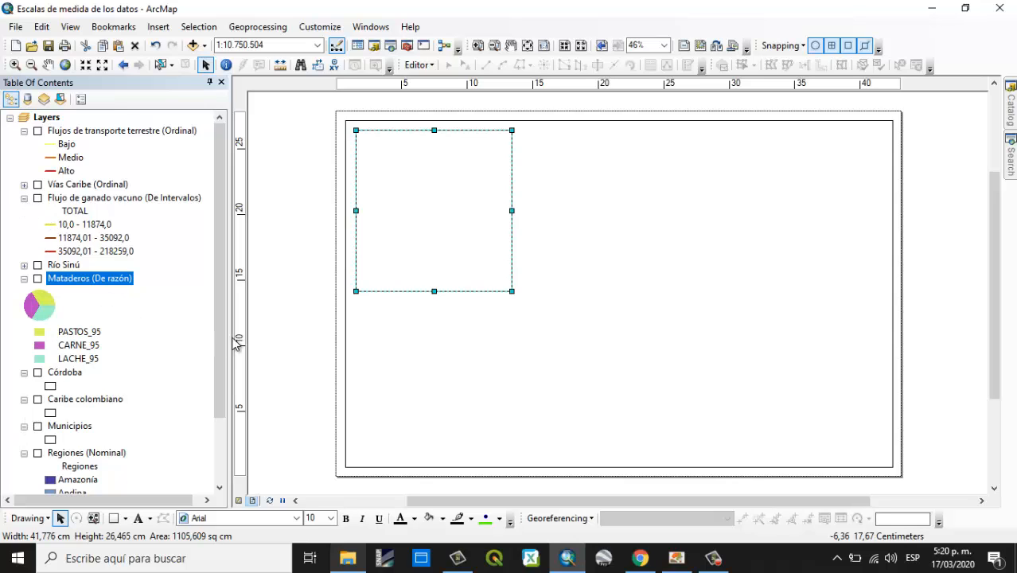
- Turn on the Regiones (Nominal) layer and zoom the data frame to its extent
{"action": "scroll", "coordinate": [89, 447], "scroll_direction": "down", "scroll_amount": 2}
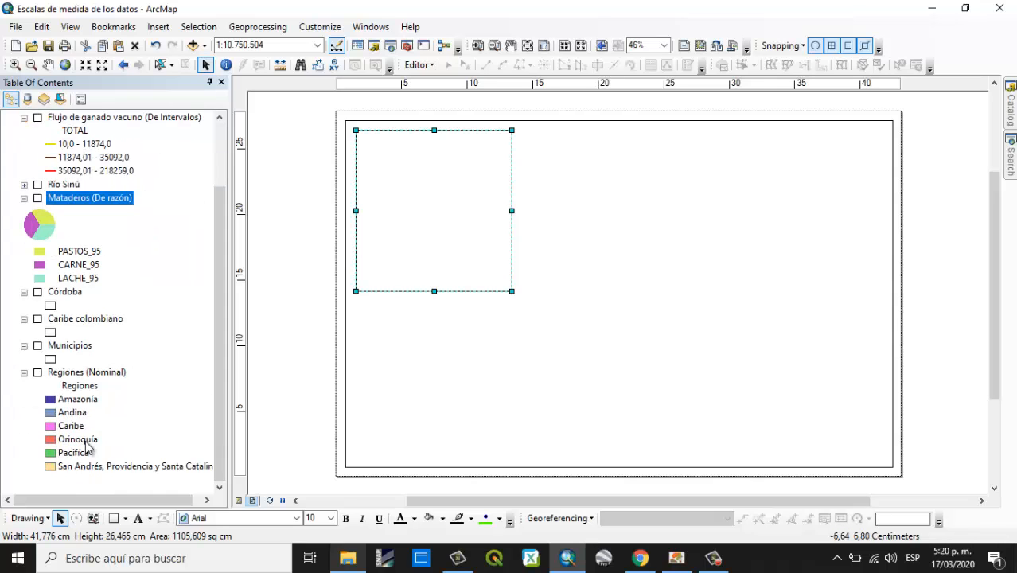
{"action": "left_click", "coordinate": [38, 372]}
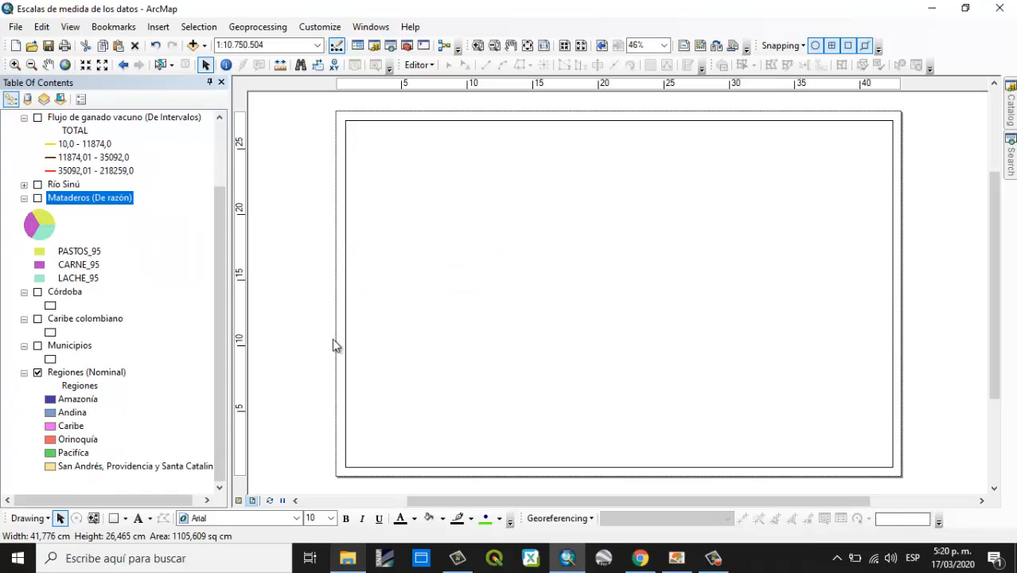
{"action": "right_click", "coordinate": [73, 374]}
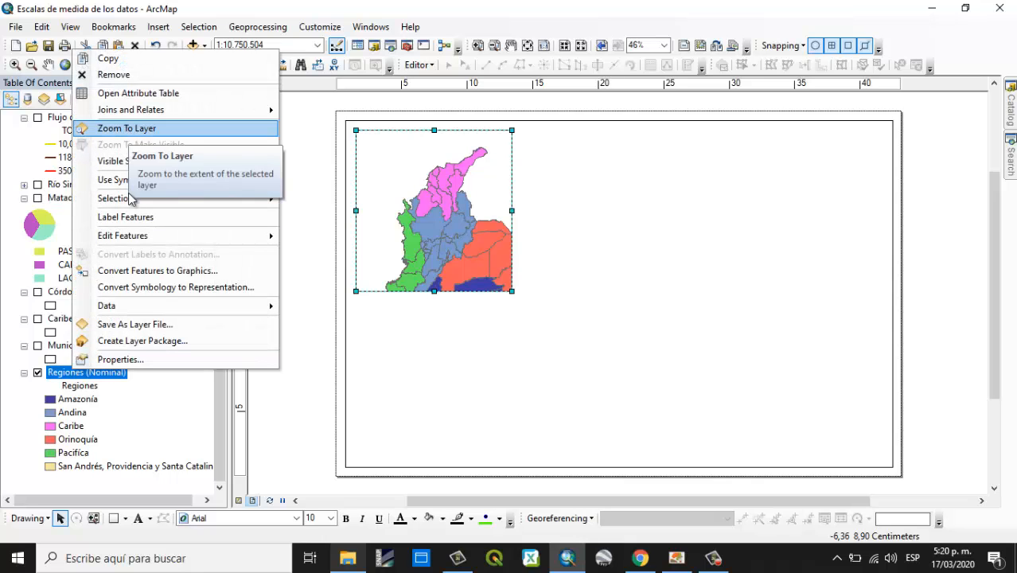
{"action": "left_click", "coordinate": [132, 133]}
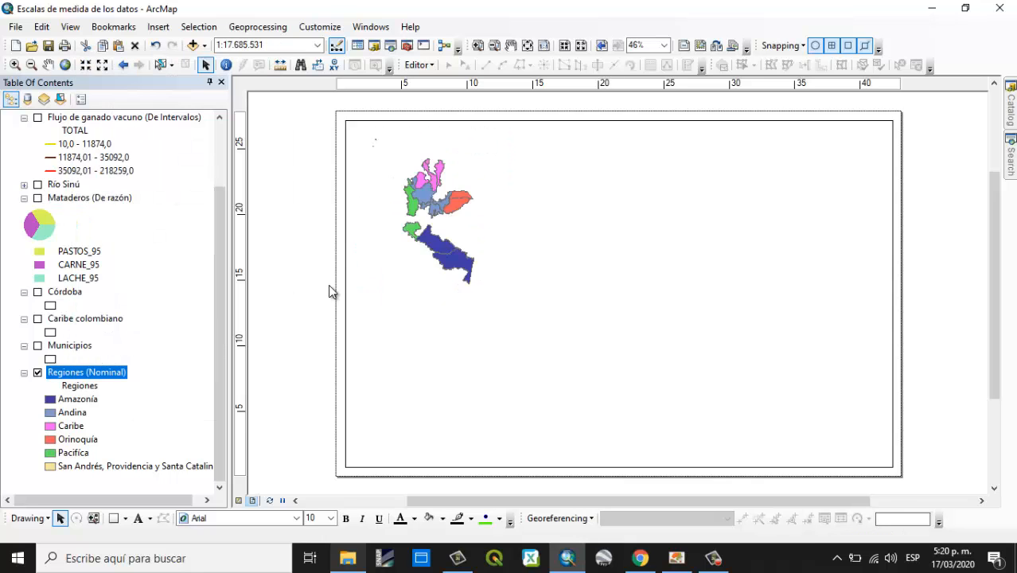
- Enlarge the data frame to nearly the border's full height on the page's left side, and refit and center the Regiones (Nominal) map in it
{"action": "left_click_drag", "start_coordinate": [510, 291], "coordinate": [582, 462]}
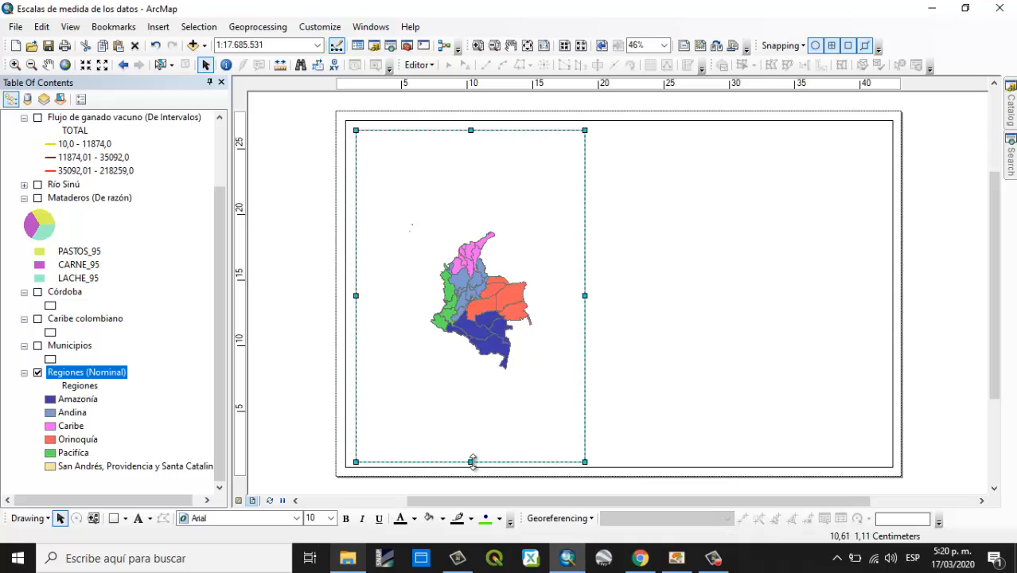
{"action": "left_click_drag", "start_coordinate": [472, 461], "coordinate": [474, 456]}
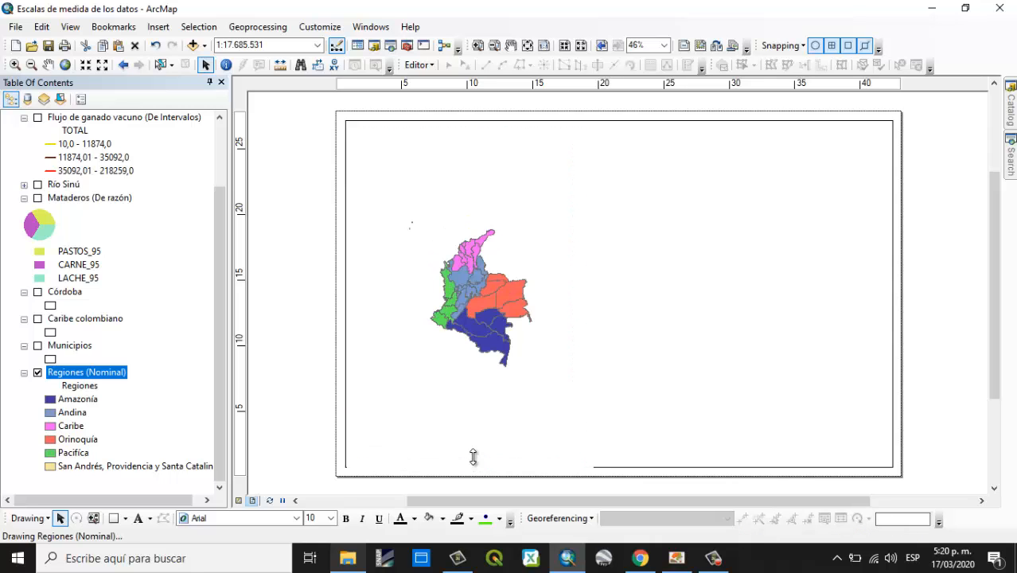
{"action": "right_click", "coordinate": [99, 377]}
{"action": "left_click", "coordinate": [166, 135]}
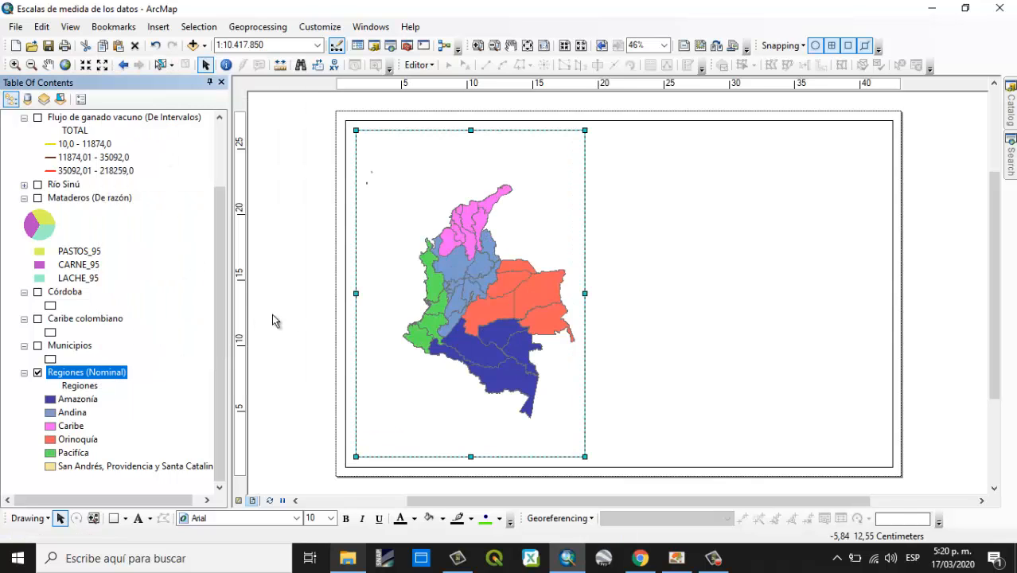
{"action": "left_click", "coordinate": [48, 65]}
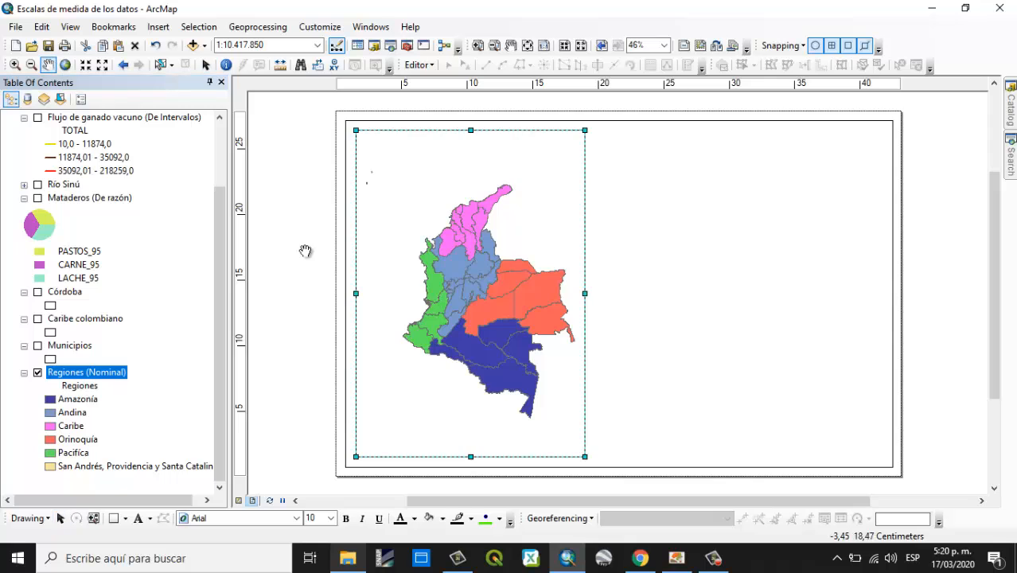
{"action": "left_click_drag", "start_coordinate": [492, 317], "coordinate": [476, 316]}
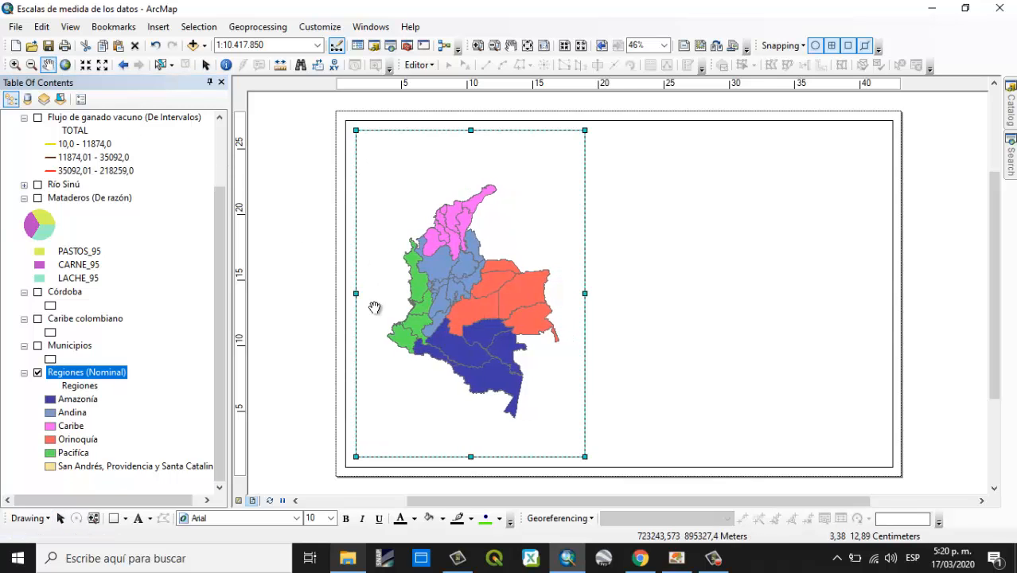
- Set the outline color of all six region symbols in the Regiones (Nominal) layer, Amazonía through San Andrés, to No Color
{"action": "right_click", "coordinate": [71, 379]}
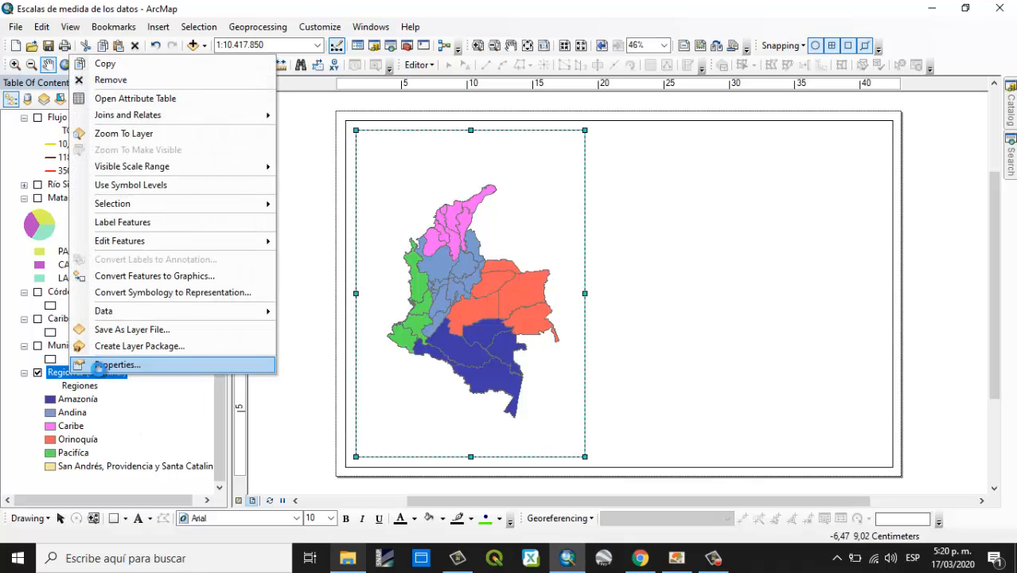
{"action": "left_click", "coordinate": [88, 361]}
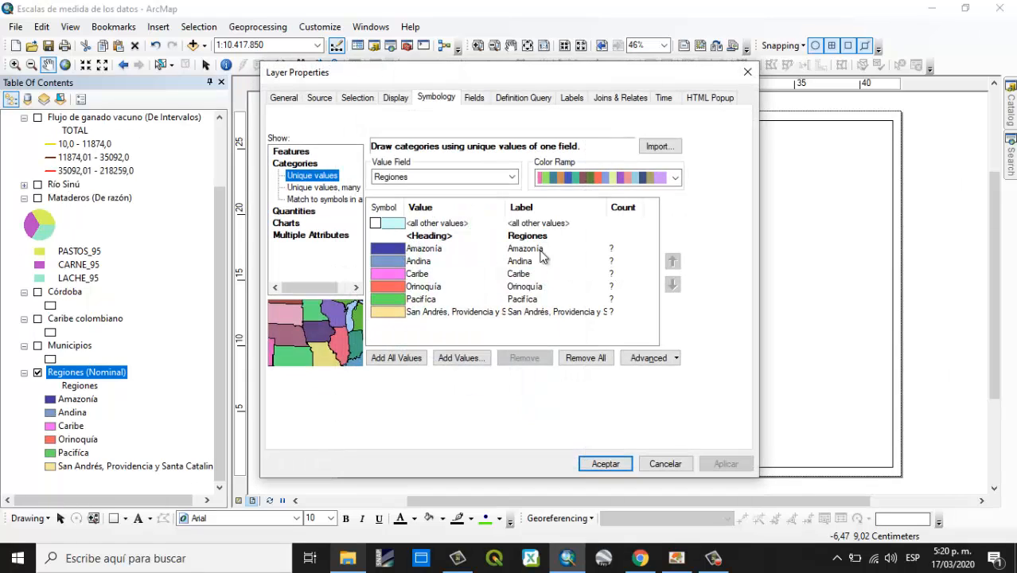
{"action": "left_click", "coordinate": [388, 249]}
{"action": "key", "text": "shift+Down"}
{"action": "key", "text": "shift+Down"}
{"action": "key", "text": "shift+Down"}
{"action": "key", "text": "shift+Down"}
{"action": "key", "text": "shift+Down"}
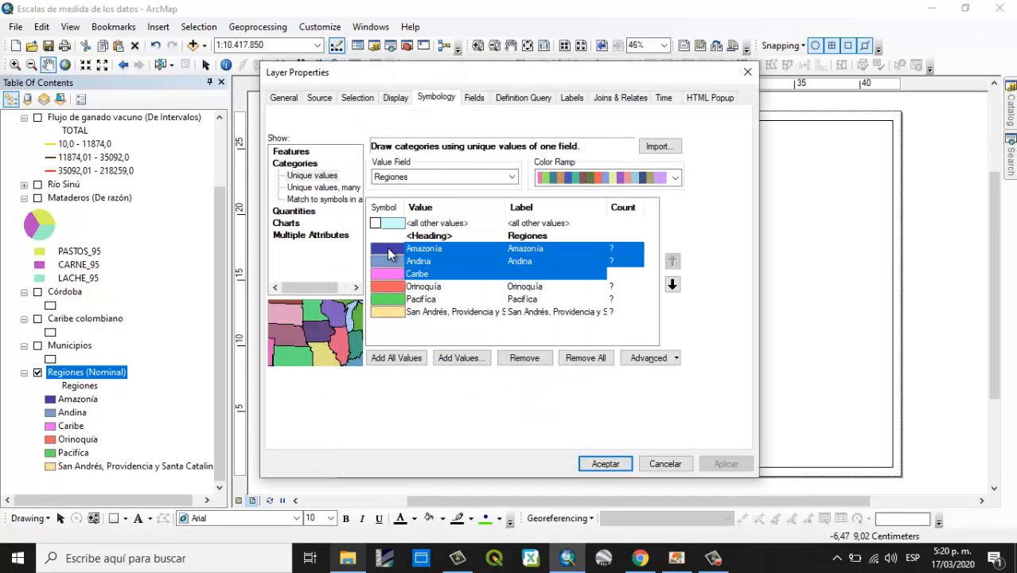
{"action": "right_click", "coordinate": [388, 249]}
{"action": "left_click", "coordinate": [457, 365]}
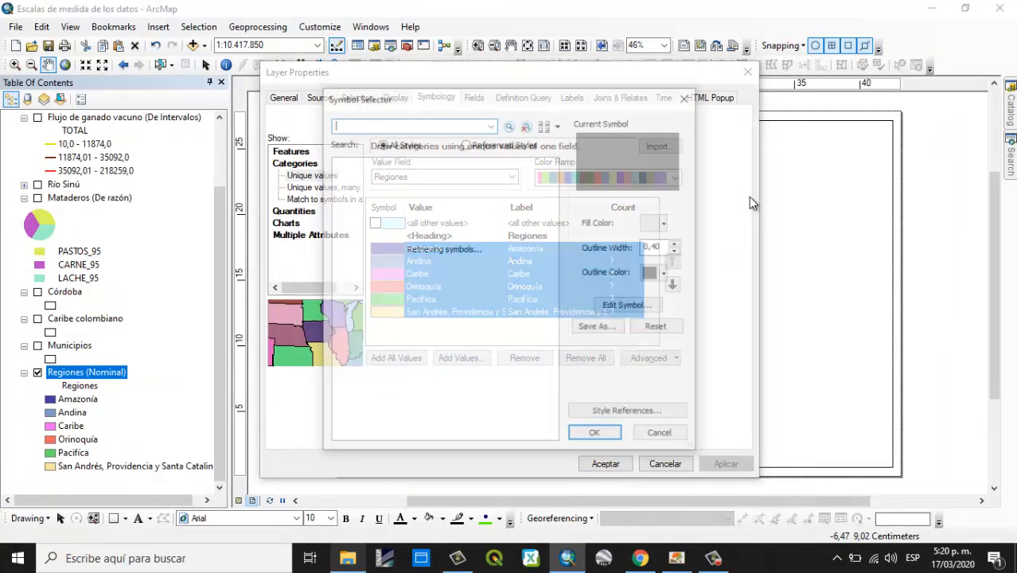
{"action": "left_click", "coordinate": [664, 272]}
{"action": "left_click", "coordinate": [648, 335]}
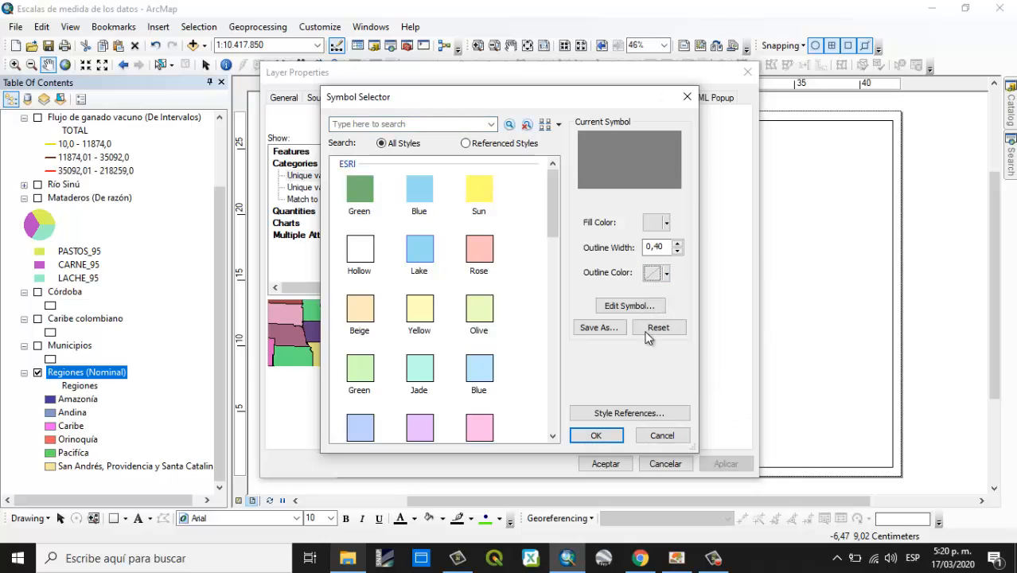
{"action": "left_click", "coordinate": [609, 438]}
{"action": "left_click", "coordinate": [605, 463]}
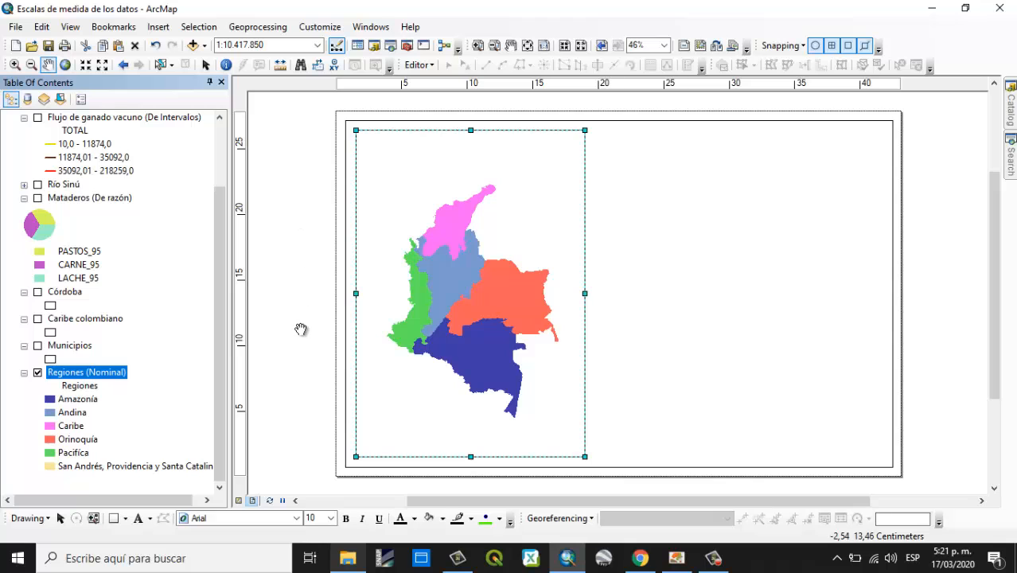
- Label the features of the Regiones (Nominal) layer with the Regiones field in bold Arial at size 7
{"action": "right_click", "coordinate": [69, 377]}
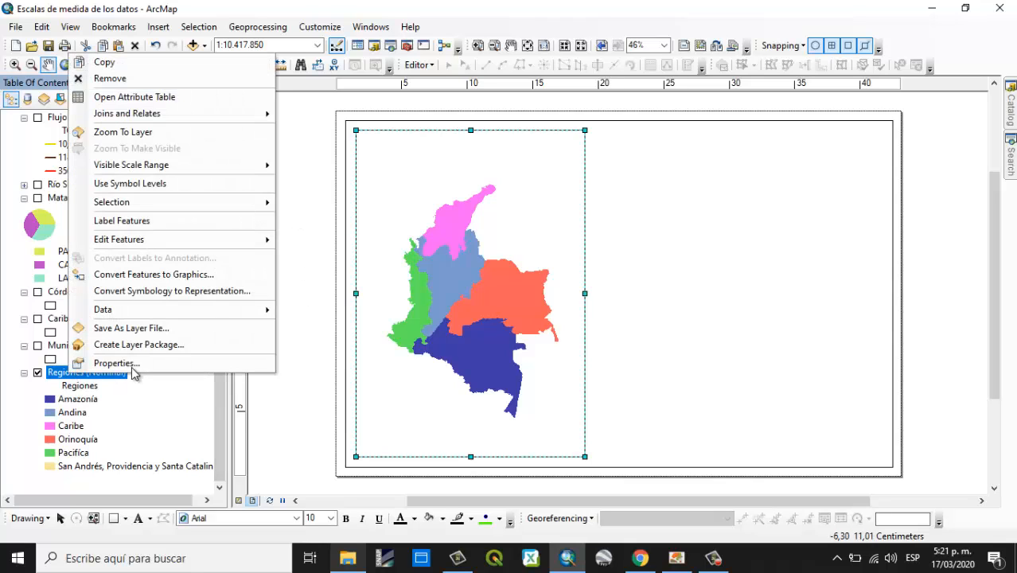
{"action": "left_click", "coordinate": [132, 368]}
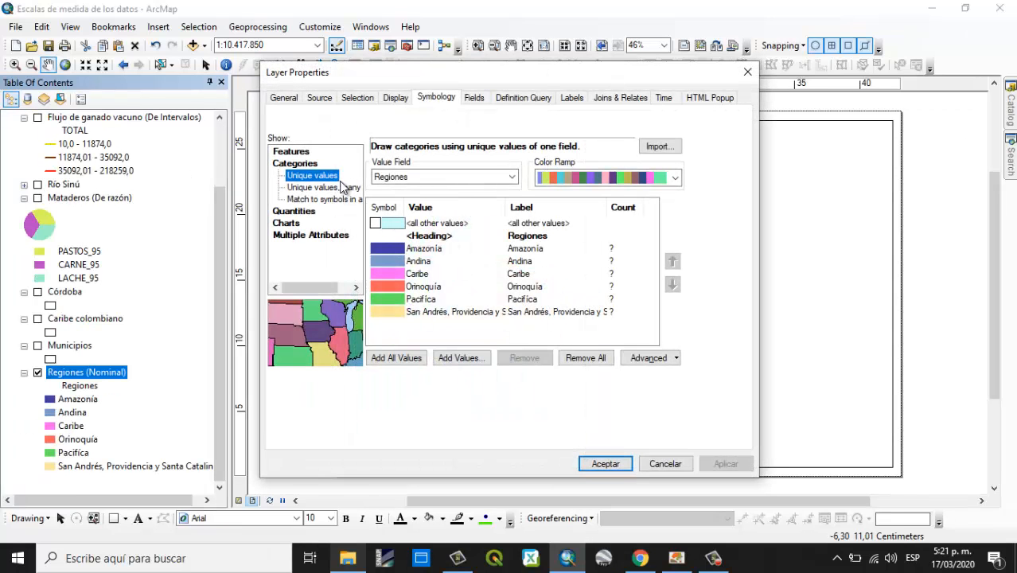
{"action": "left_click", "coordinate": [571, 97]}
{"action": "left_click", "coordinate": [280, 117]}
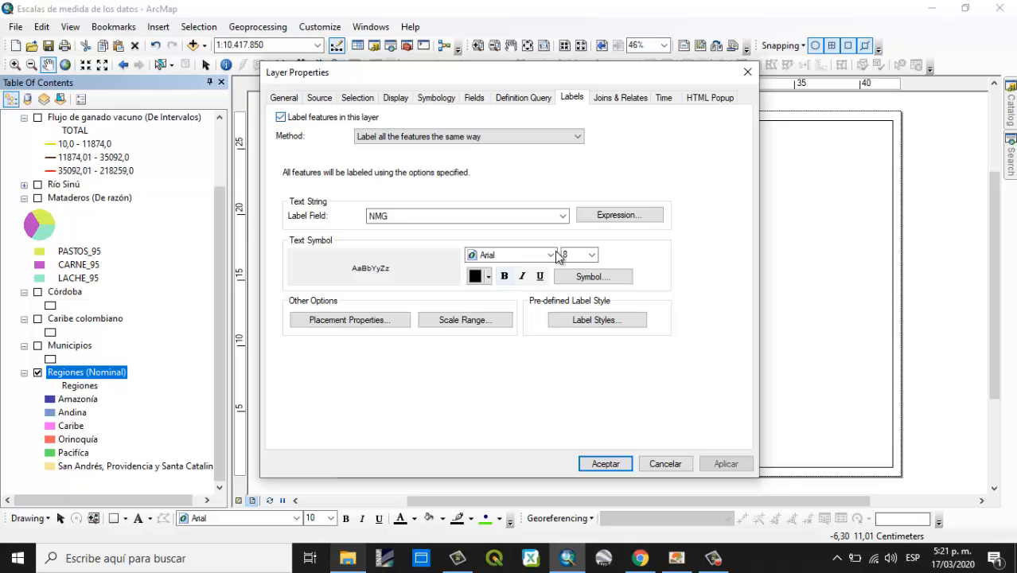
{"action": "left_click", "coordinate": [562, 216]}
{"action": "left_click", "coordinate": [417, 290]}
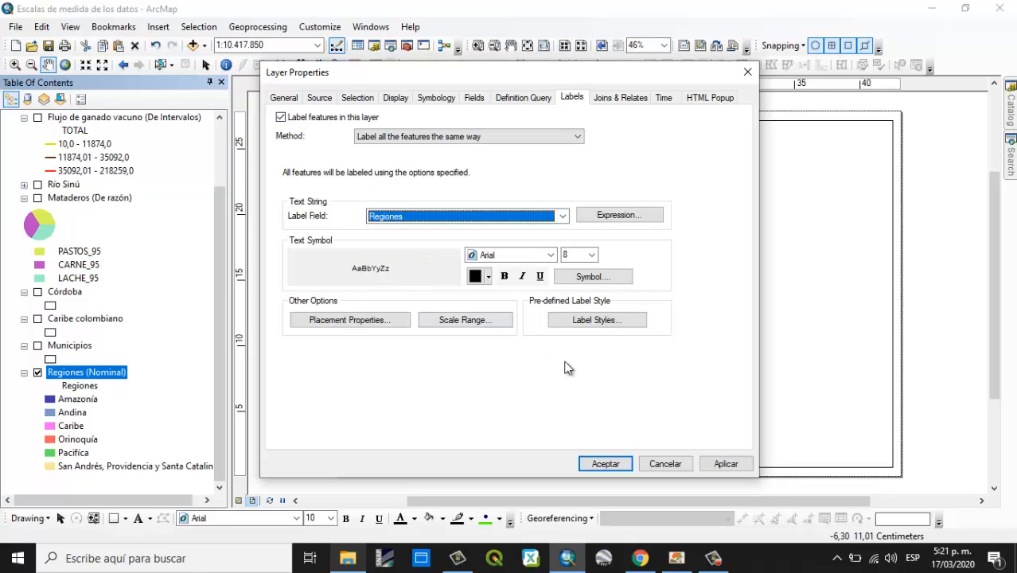
{"action": "left_click", "coordinate": [591, 254]}
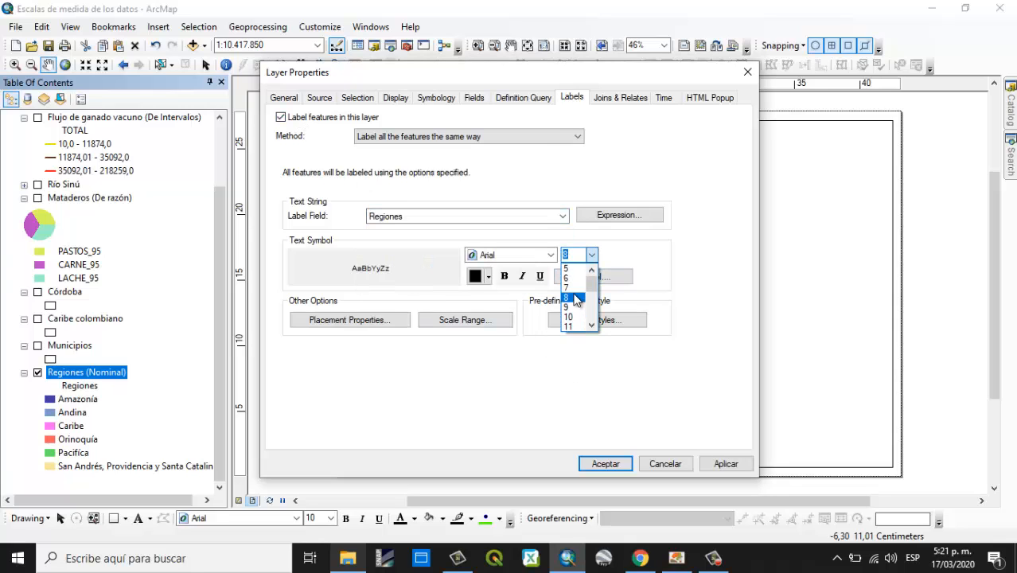
{"action": "left_click", "coordinate": [572, 296]}
{"action": "left_click", "coordinate": [504, 276]}
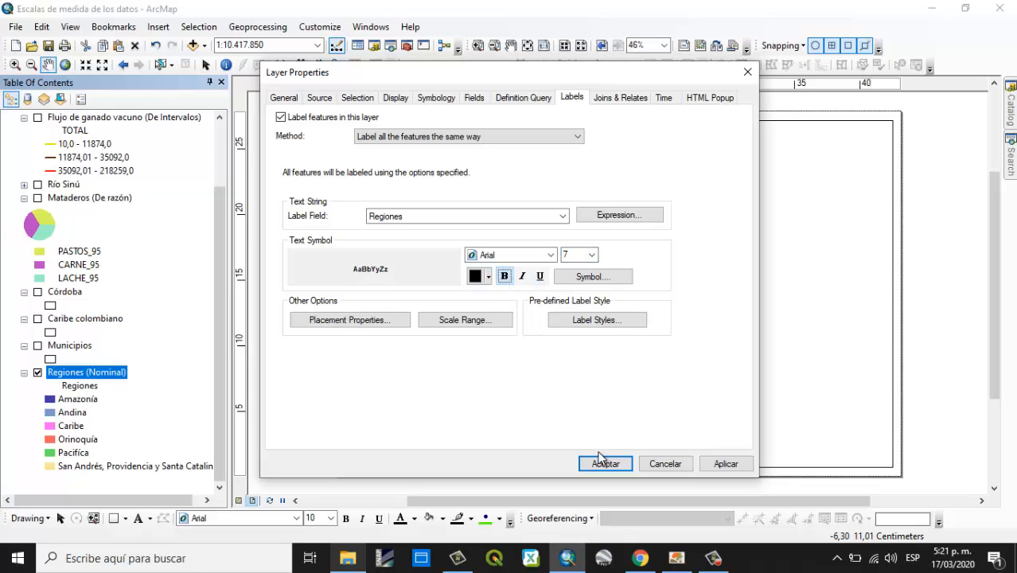
- Add a Halo mask to the text symbol of the Regiones (Nominal) labels and apply the label settings
{"action": "left_click", "coordinate": [593, 275]}
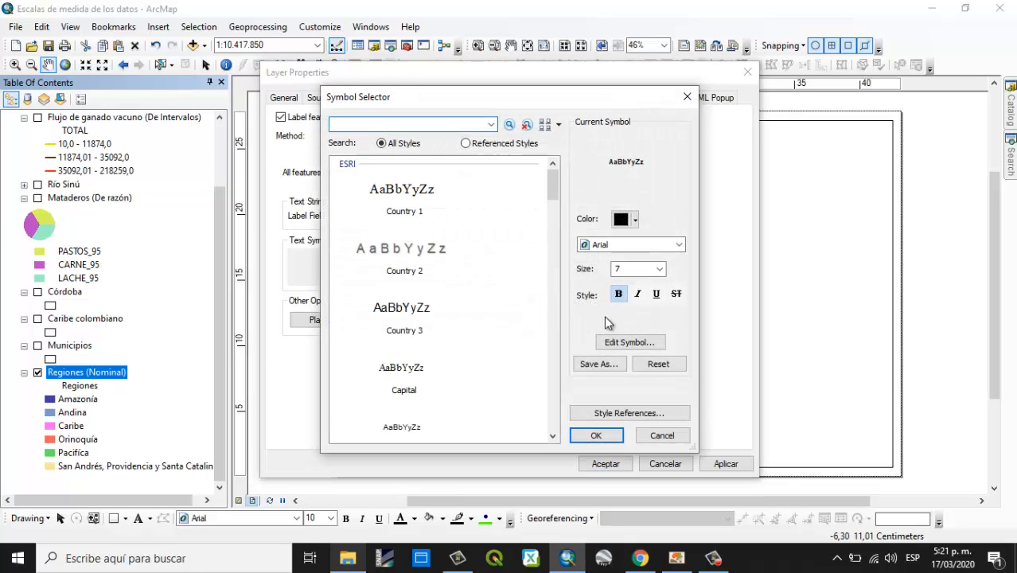
{"action": "left_click", "coordinate": [627, 342]}
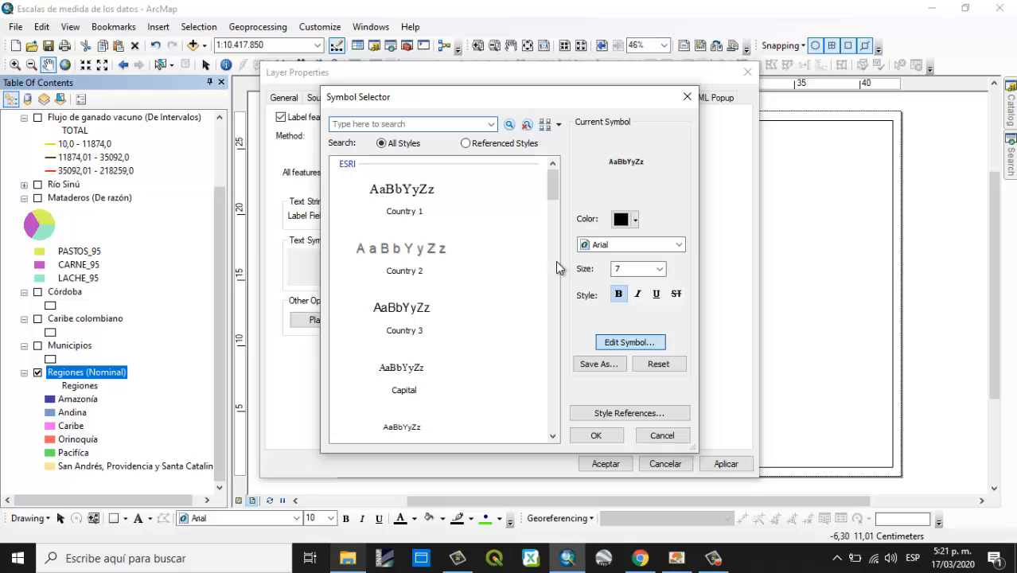
{"action": "left_click", "coordinate": [632, 166]}
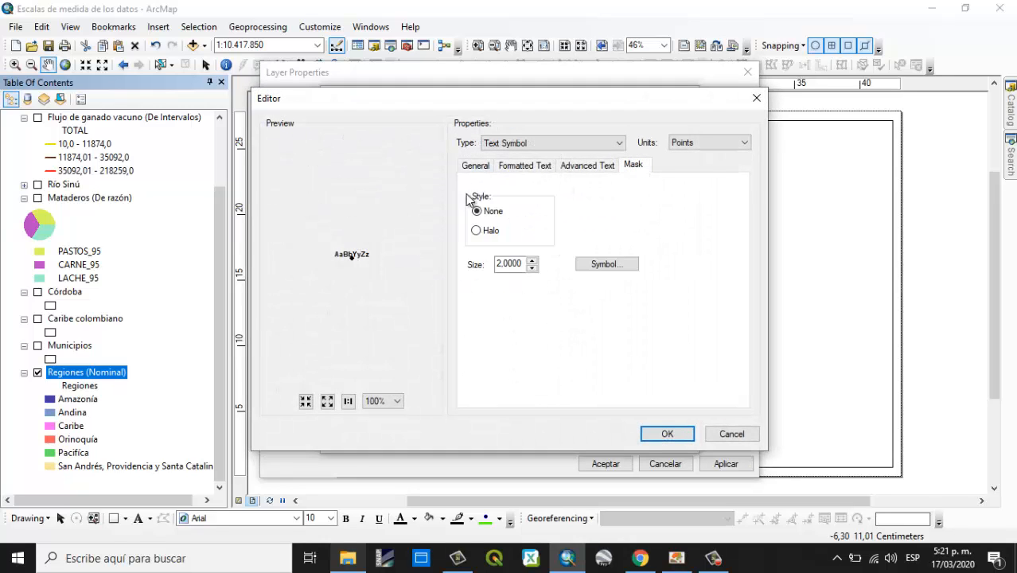
{"action": "left_click", "coordinate": [489, 232]}
{"action": "left_click", "coordinate": [686, 434]}
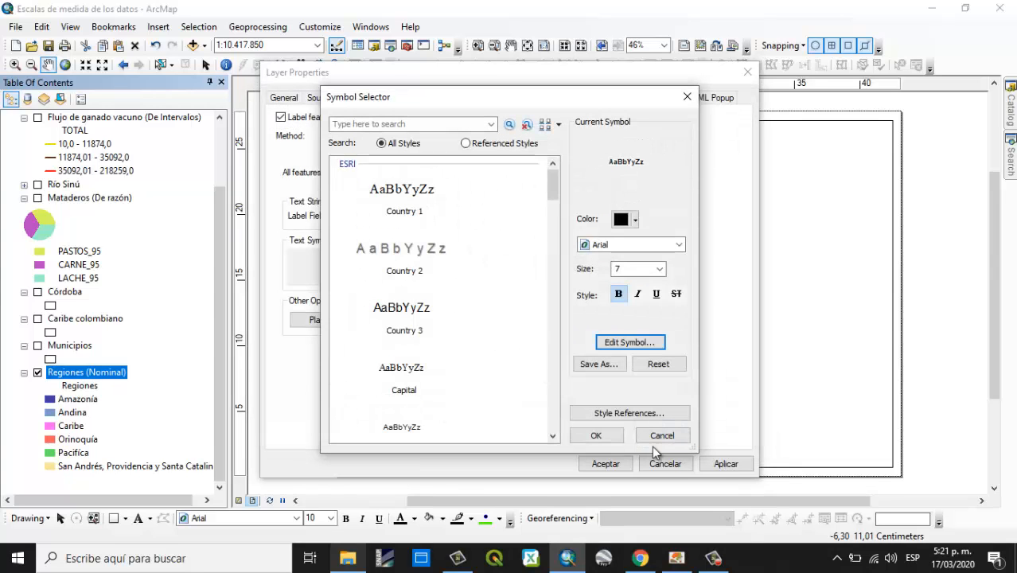
{"action": "left_click", "coordinate": [590, 436]}
{"action": "left_click", "coordinate": [604, 463]}
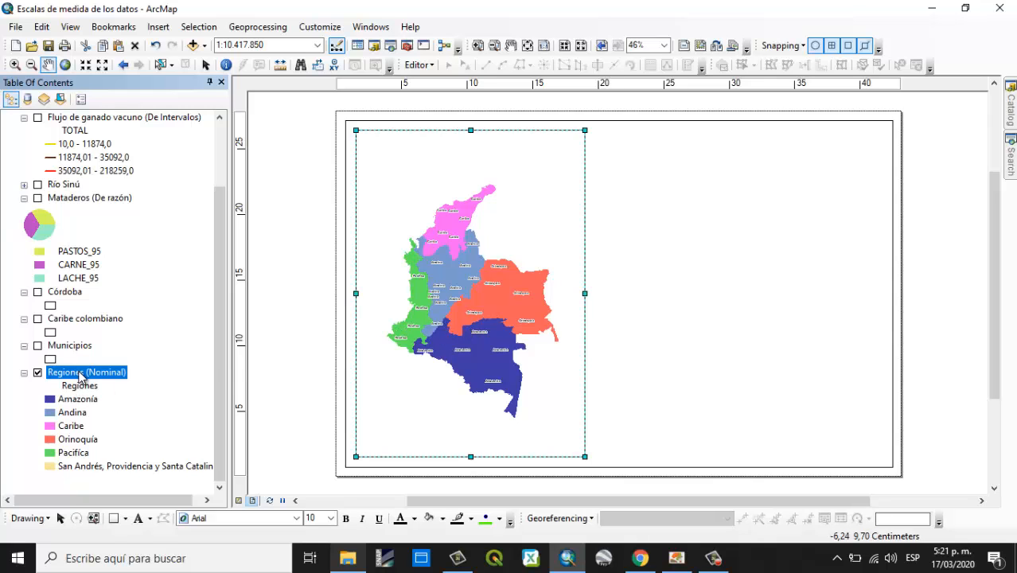
- Set the label placement of the Regiones (Nominal) layer to Remove duplicate labels
{"action": "right_click", "coordinate": [79, 377]}
{"action": "left_click", "coordinate": [161, 358]}
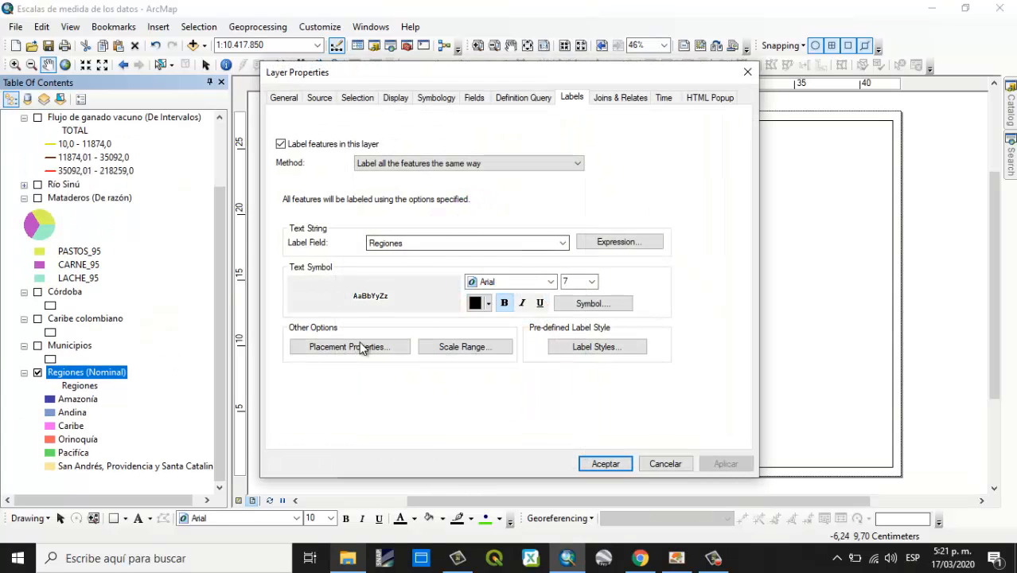
{"action": "left_click", "coordinate": [350, 347]}
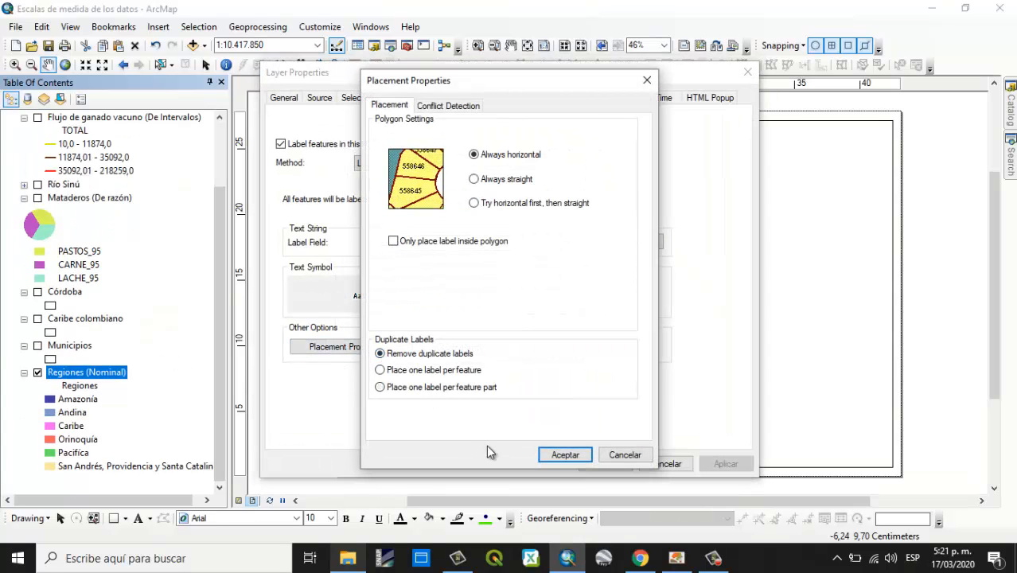
{"action": "left_click", "coordinate": [557, 454]}
{"action": "left_click", "coordinate": [603, 463]}
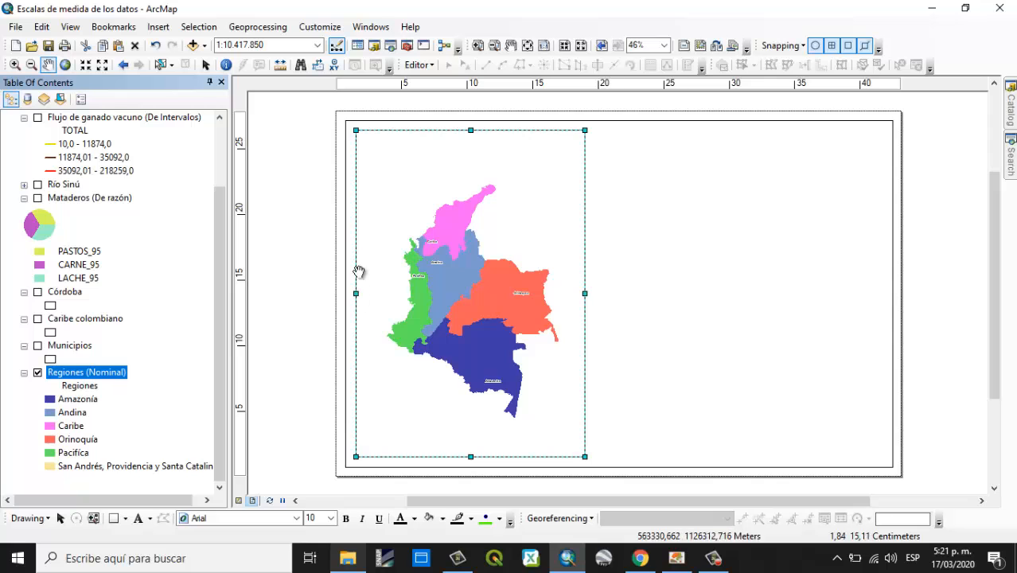
- Enlarge the region map to nearly fill the data frame's width and shift it slightly upward within the frame
{"action": "left_click", "coordinate": [15, 64]}
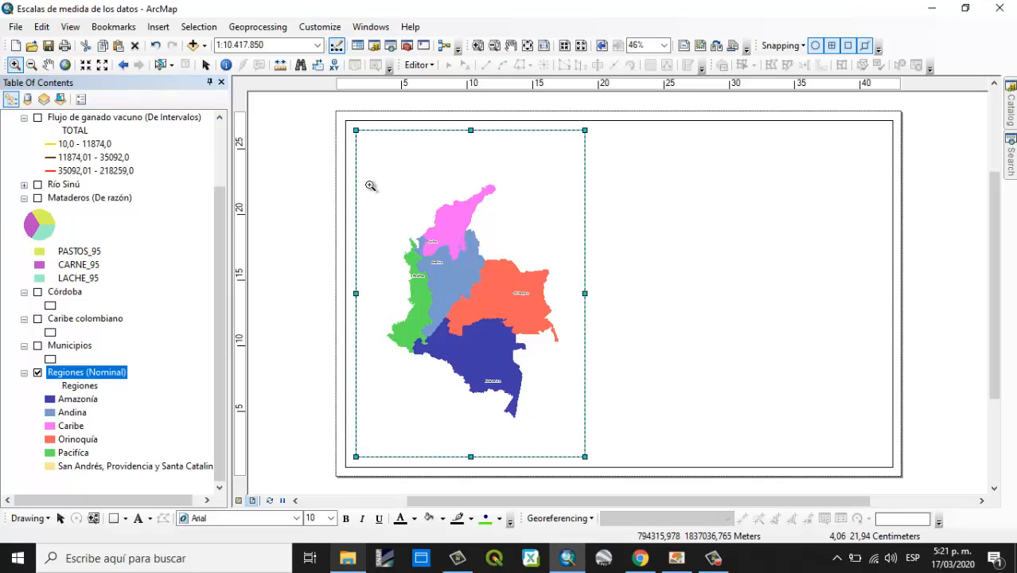
{"action": "left_click_drag", "start_coordinate": [381, 179], "coordinate": [563, 422]}
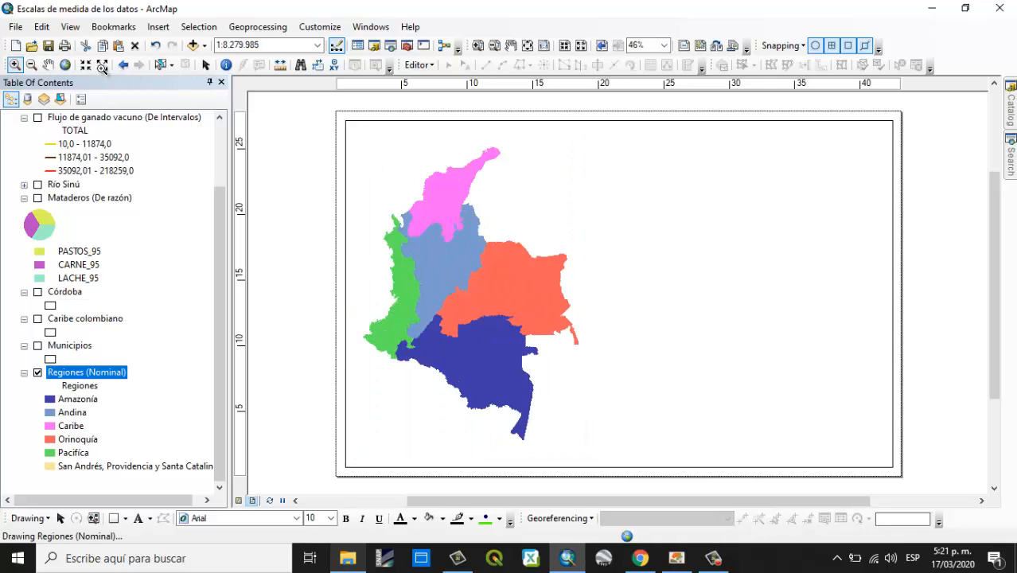
{"action": "left_click", "coordinate": [49, 66]}
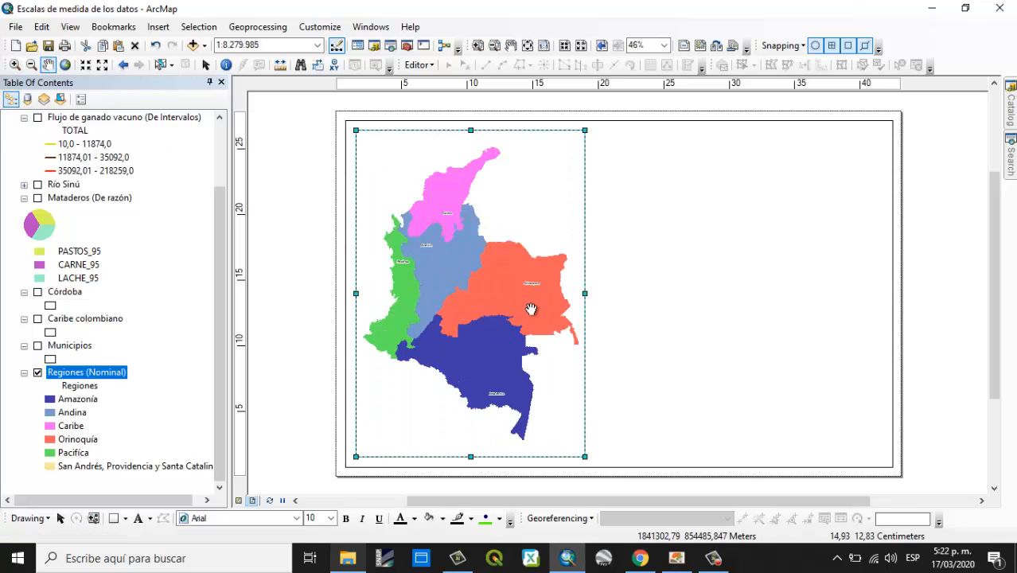
{"action": "left_click_drag", "start_coordinate": [517, 287], "coordinate": [518, 280]}
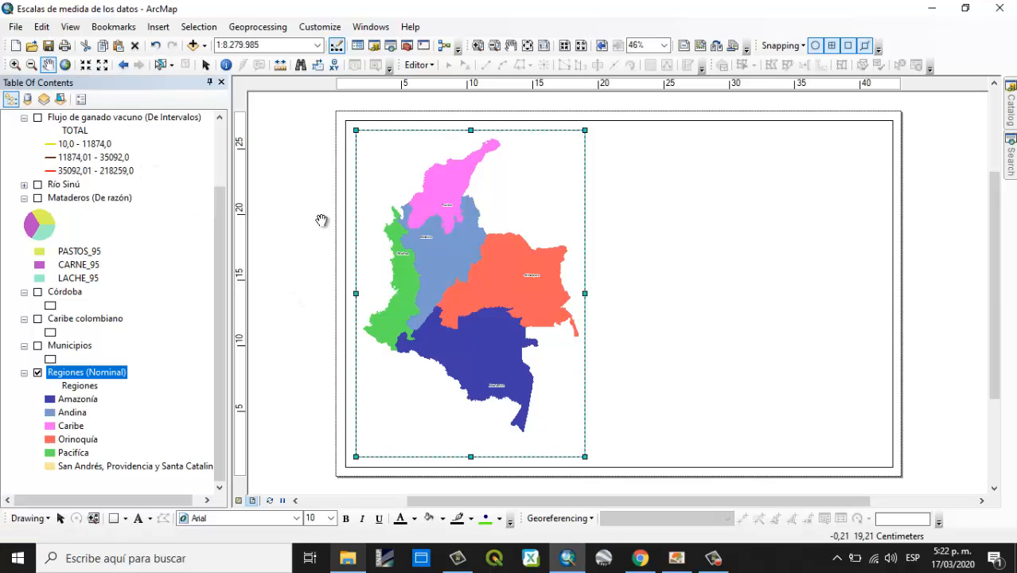
- Create a new graticule for the data frame with the Labels only appearance and the default axis settings
{"action": "left_click", "coordinate": [70, 26]}
{"action": "left_click", "coordinate": [156, 195]}
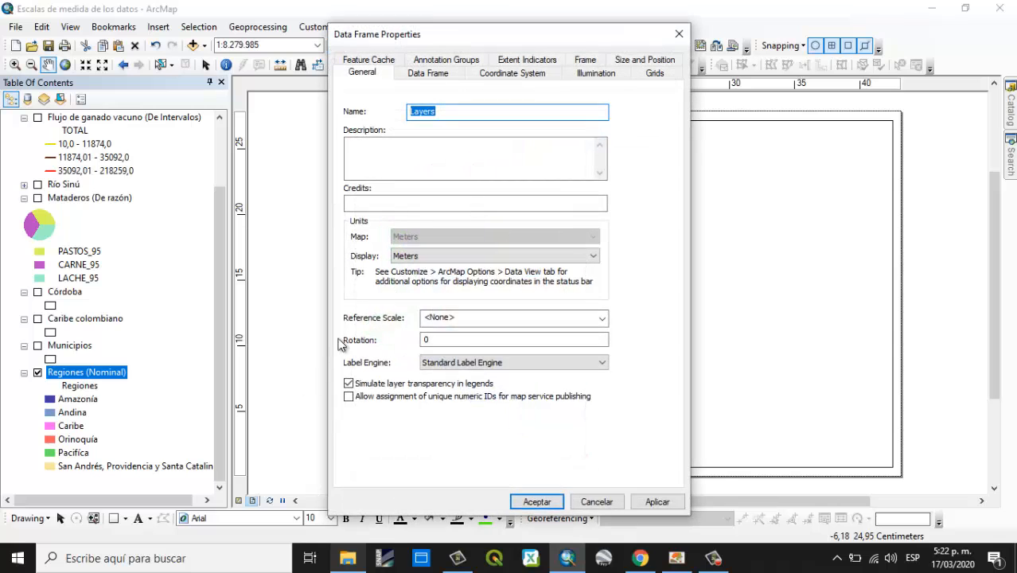
{"action": "left_click", "coordinate": [657, 73]}
{"action": "left_click", "coordinate": [603, 121]}
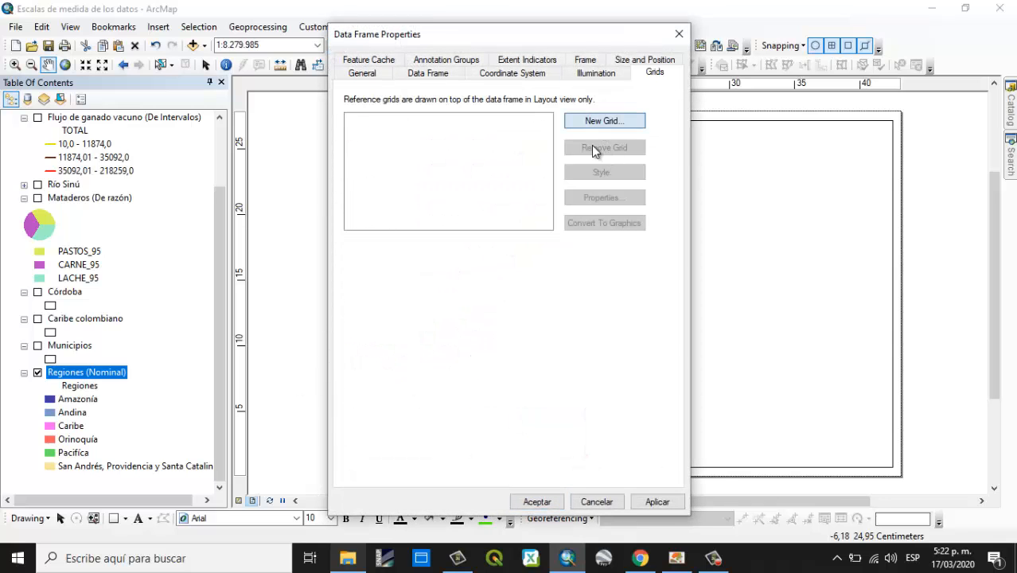
{"action": "left_click", "coordinate": [612, 407]}
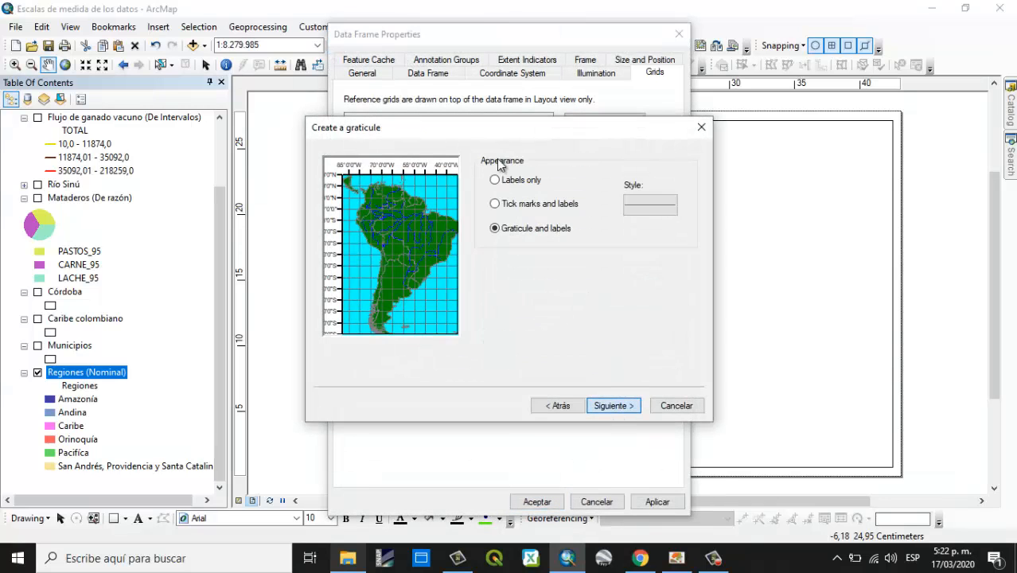
{"action": "left_click", "coordinate": [510, 180]}
{"action": "left_click", "coordinate": [629, 406]}
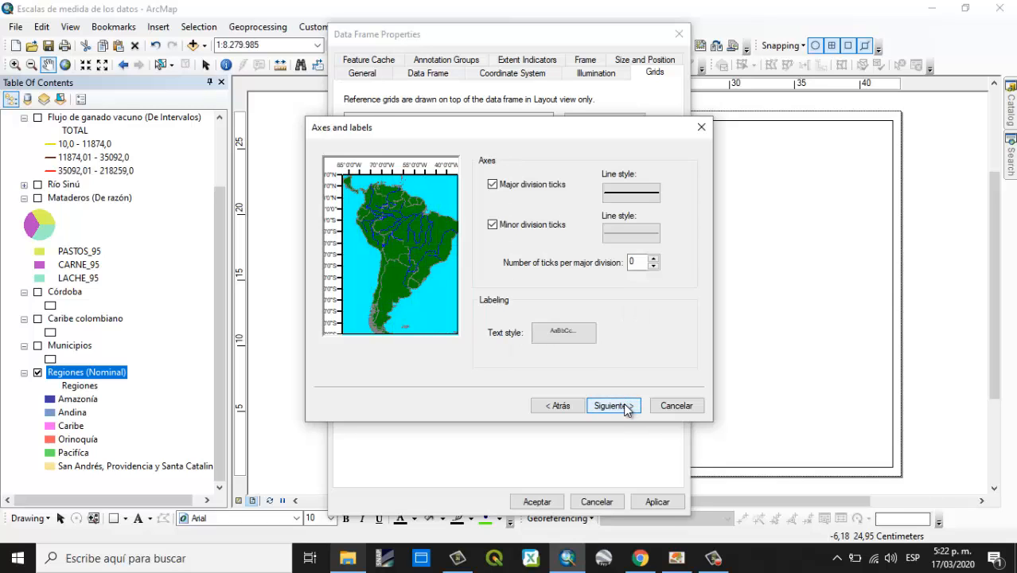
{"action": "left_click", "coordinate": [624, 407]}
{"action": "left_click", "coordinate": [625, 407]}
- Set the graticule labels to size 5 with a 3 pt offset, oriented vertically on the Left and Right axes
{"action": "left_click", "coordinate": [622, 196]}
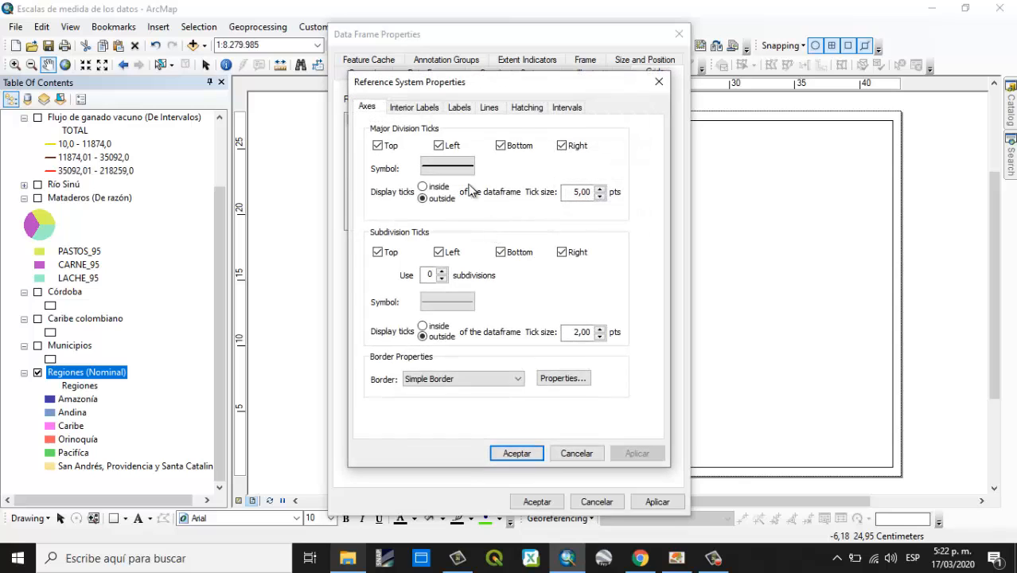
{"action": "left_click", "coordinate": [415, 107]}
{"action": "left_click", "coordinate": [367, 107]}
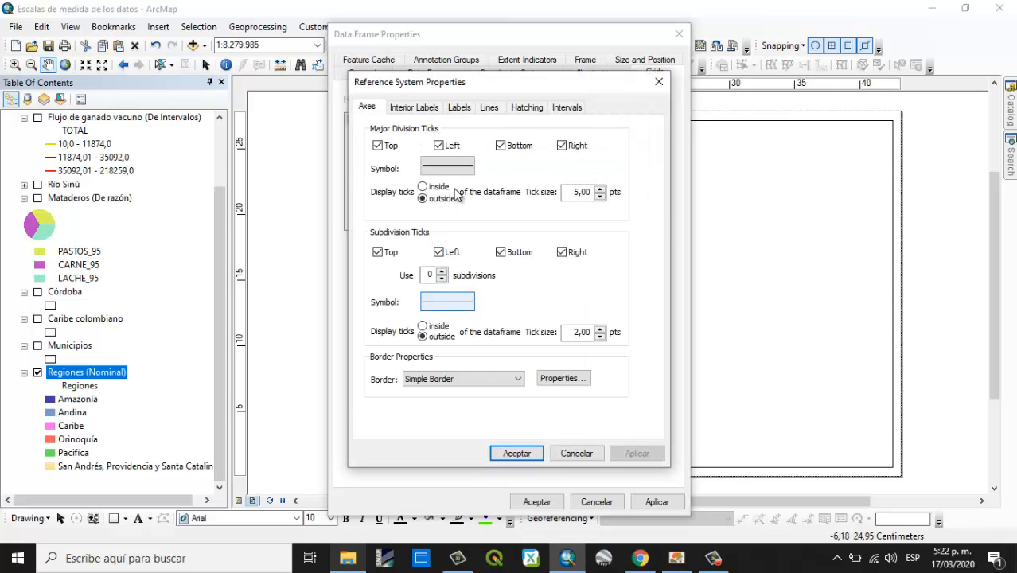
{"action": "left_click", "coordinate": [459, 106]}
{"action": "left_click", "coordinate": [438, 308]}
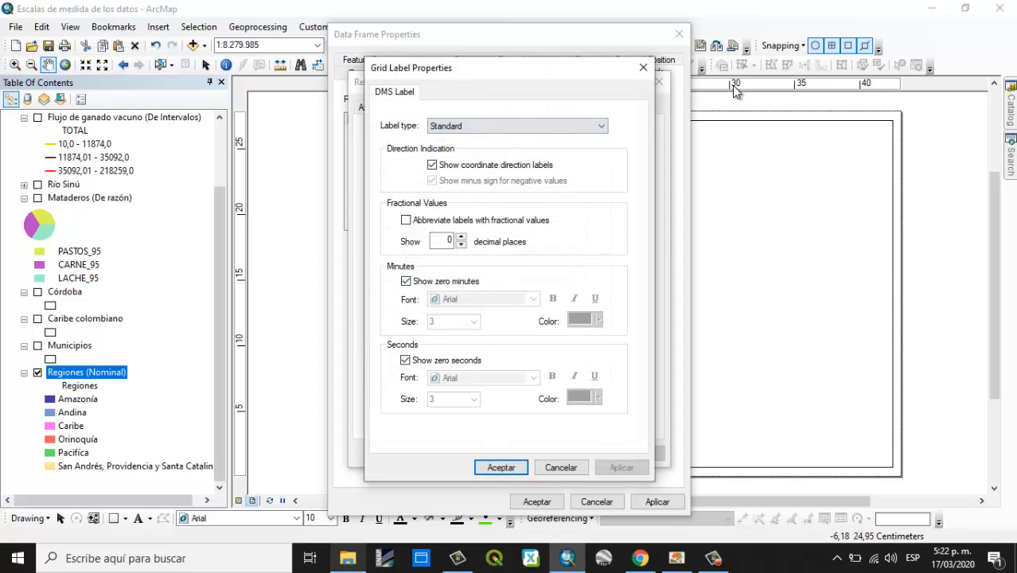
{"action": "left_click", "coordinate": [645, 68]}
{"action": "double_click", "coordinate": [562, 280]}
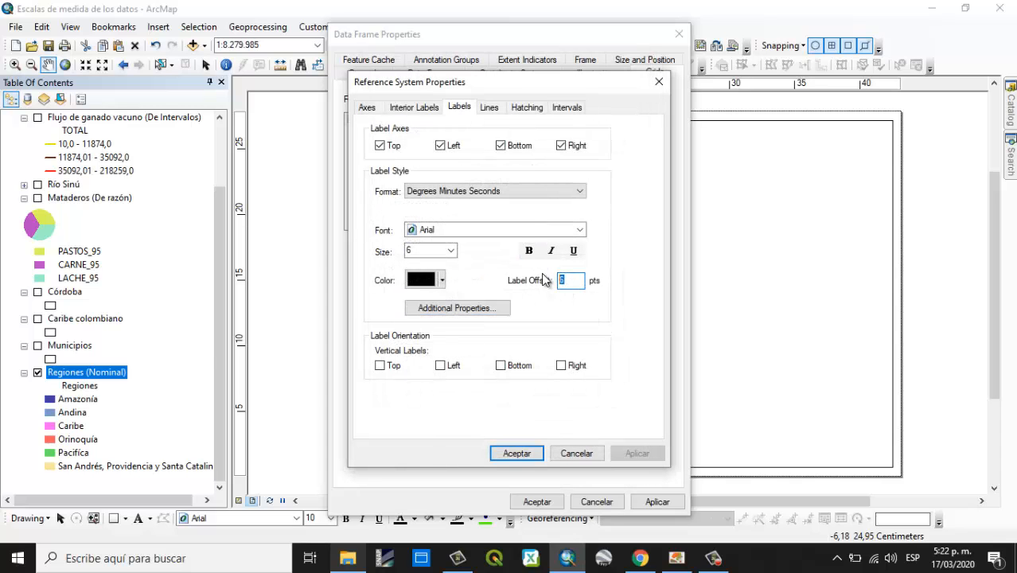
{"action": "type", "text": "3"}
{"action": "left_click", "coordinate": [449, 250]}
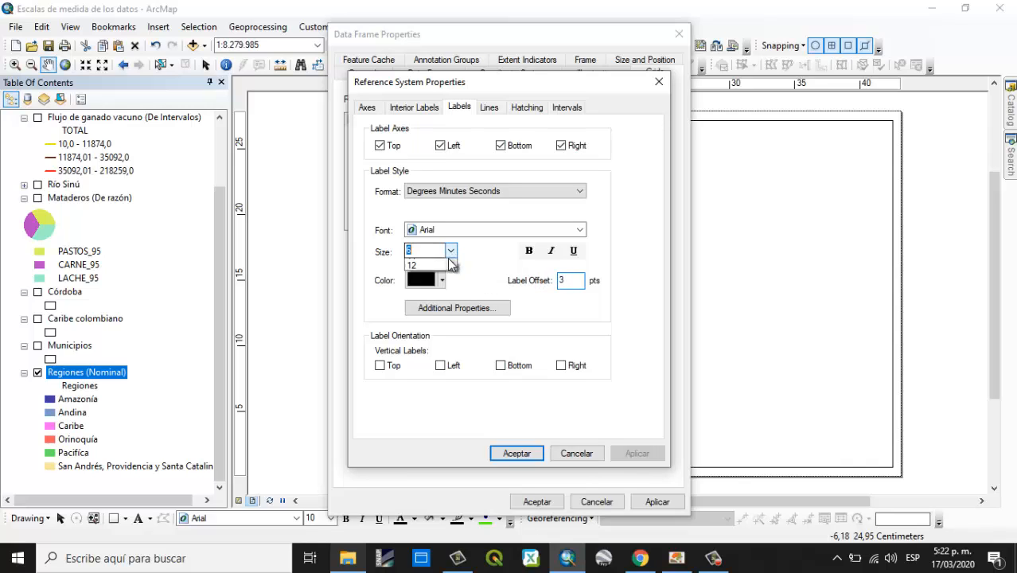
{"action": "left_click", "coordinate": [433, 265]}
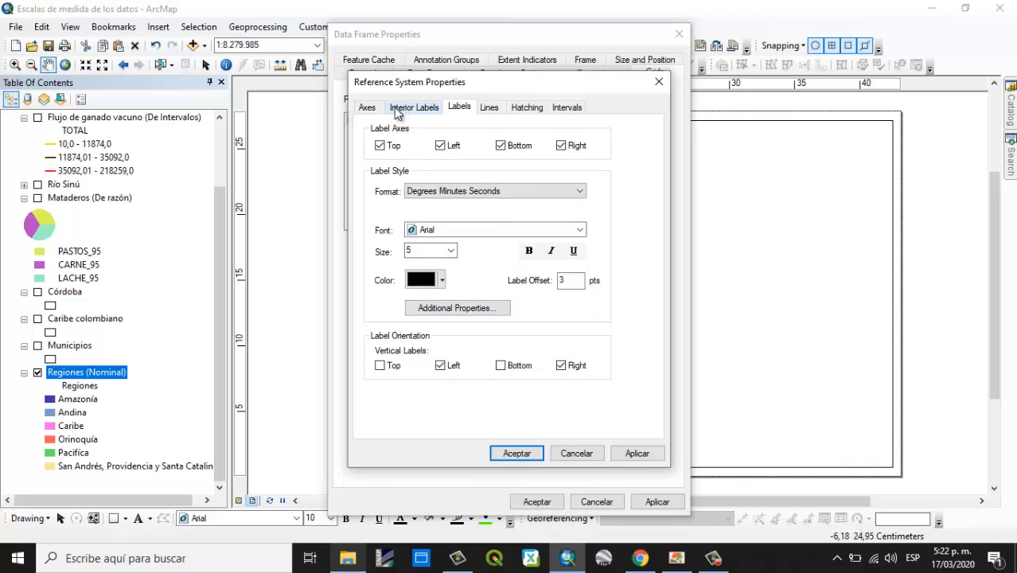
- Review the graticule's line, hatching, interval and axis settings and apply it to the data frame, keeping the current coordinate system
{"action": "left_click", "coordinate": [489, 107]}
{"action": "left_click", "coordinate": [522, 107]}
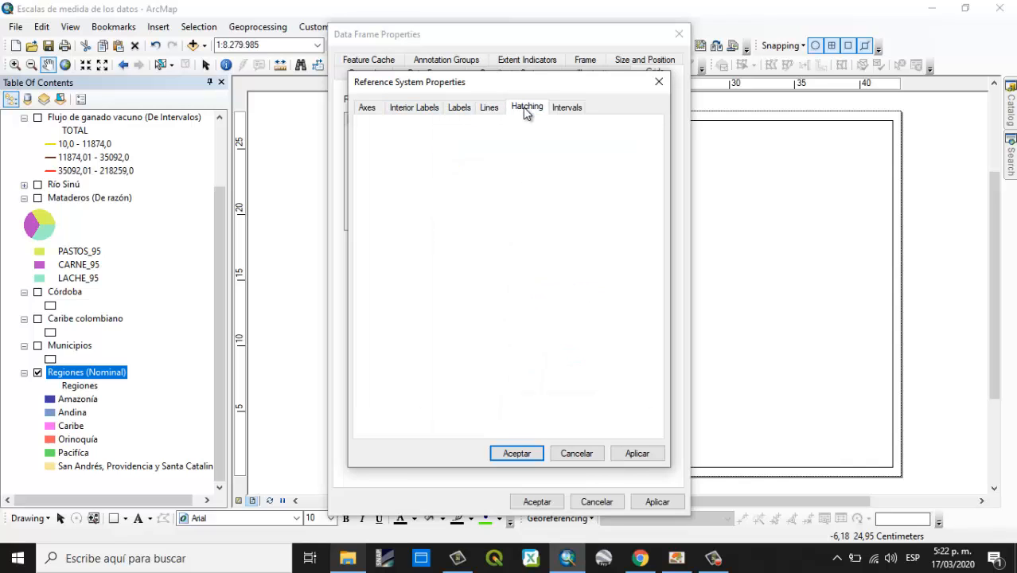
{"action": "left_click", "coordinate": [565, 106]}
{"action": "left_click", "coordinate": [368, 108]}
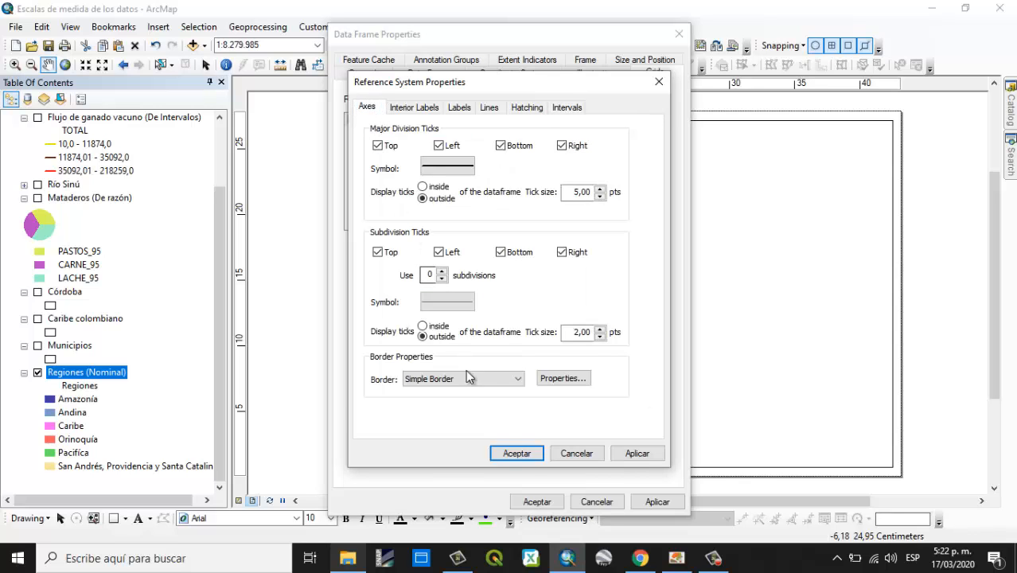
{"action": "left_click", "coordinate": [519, 455]}
{"action": "left_click", "coordinate": [654, 499]}
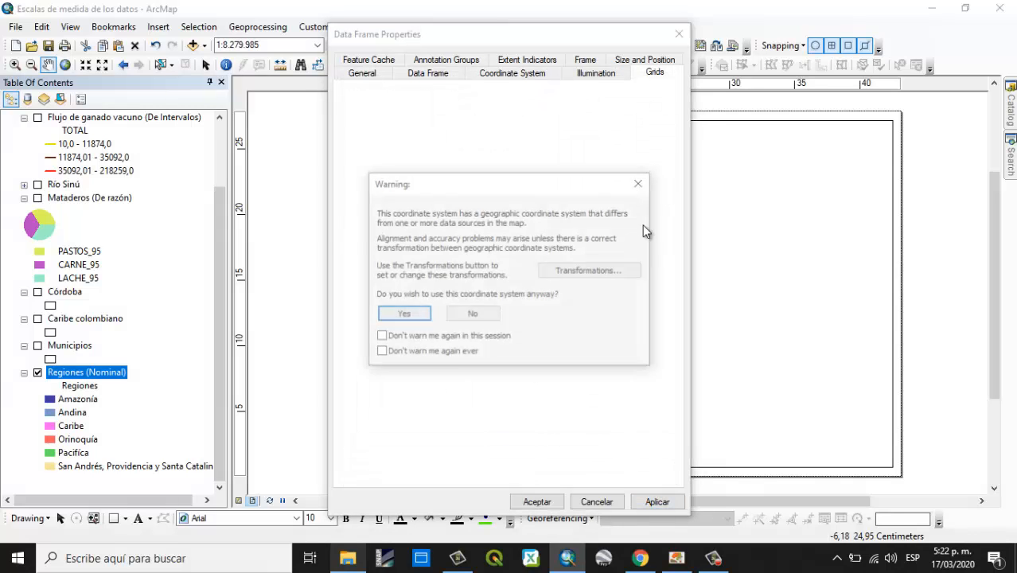
{"action": "left_click", "coordinate": [418, 316]}
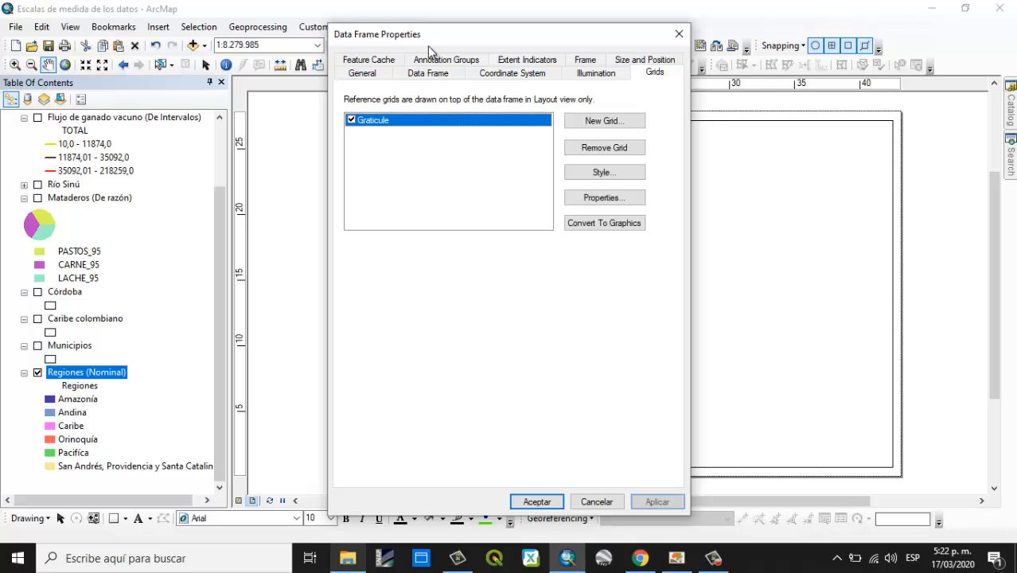
{"action": "left_click_drag", "start_coordinate": [420, 38], "coordinate": [710, 51]}
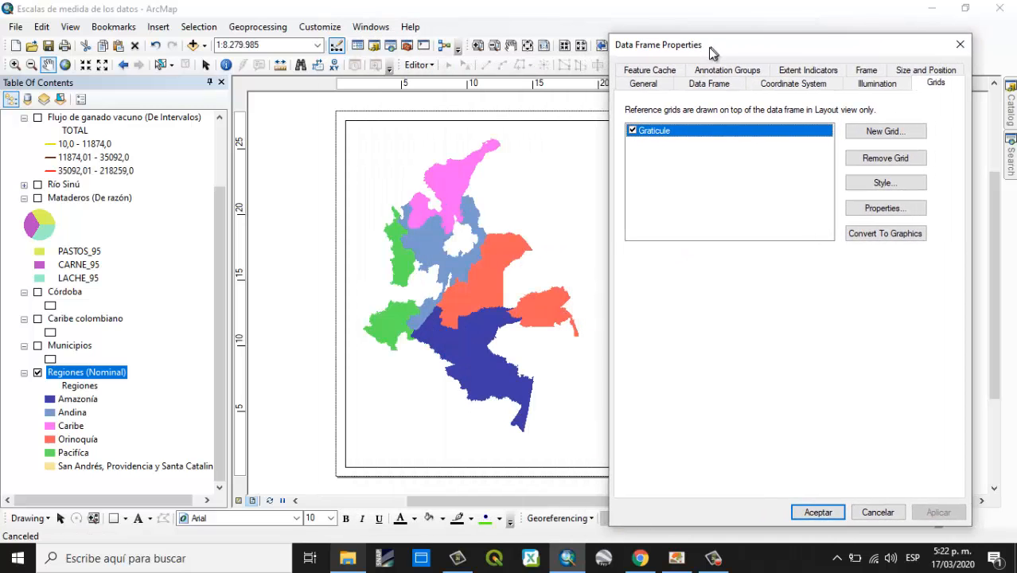
{"action": "left_click", "coordinate": [813, 512]}
{"action": "left_click", "coordinate": [682, 325]}
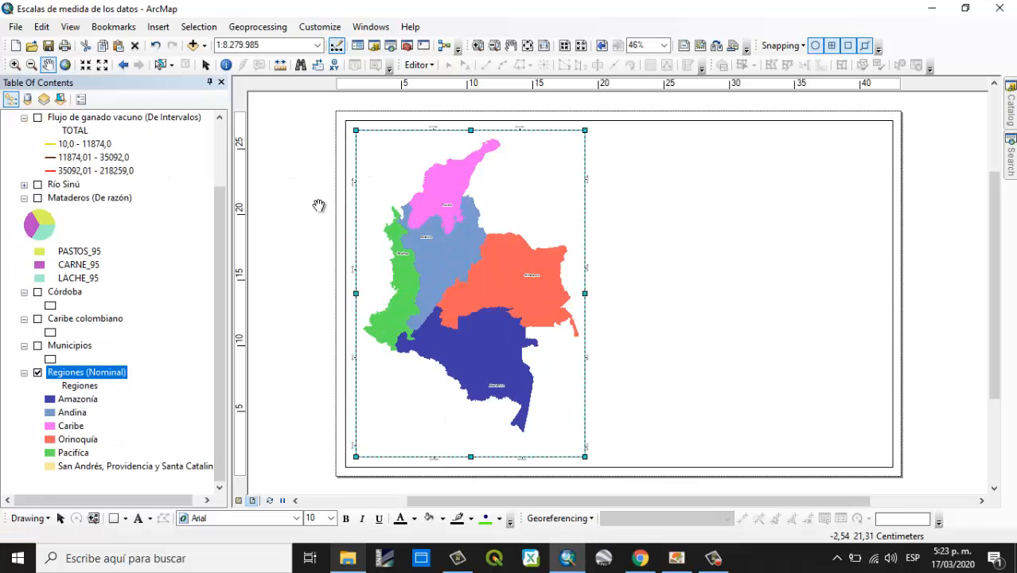
- Inspect the graticule labels and ticks along the data frame's left and right edges at close zoom
{"action": "left_click", "coordinate": [664, 47]}
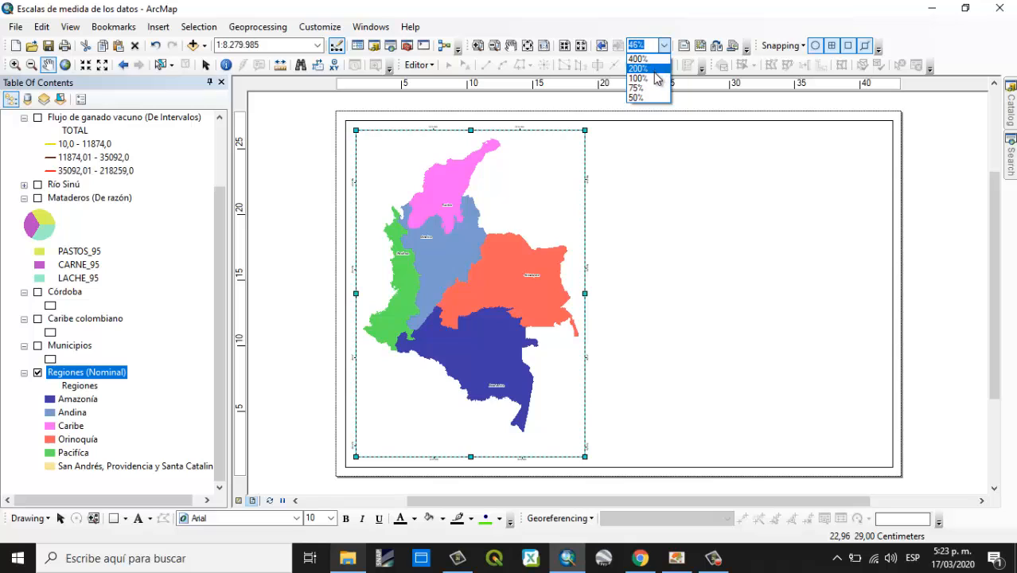
{"action": "left_click", "coordinate": [655, 70]}
{"action": "left_click", "coordinate": [665, 46]}
{"action": "left_click", "coordinate": [637, 78]}
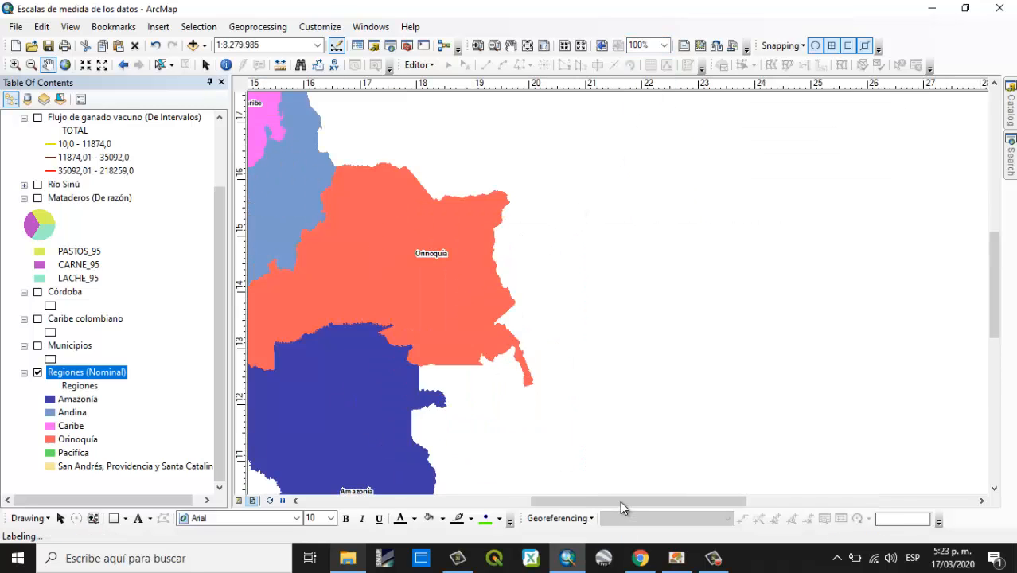
{"action": "left_click_drag", "start_coordinate": [620, 500], "coordinate": [520, 501]}
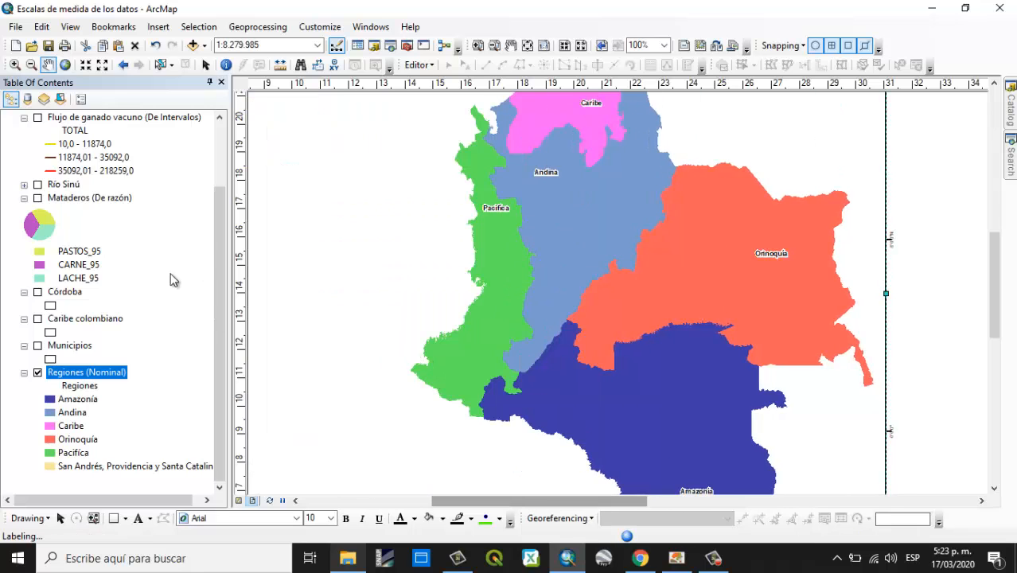
{"action": "left_click", "coordinate": [70, 27]}
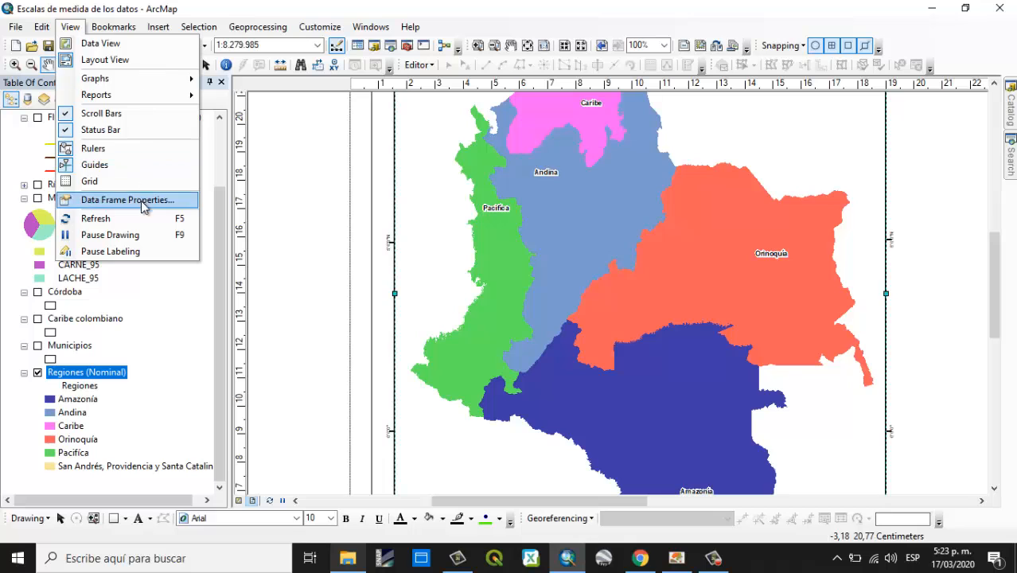
{"action": "left_click", "coordinate": [128, 200]}
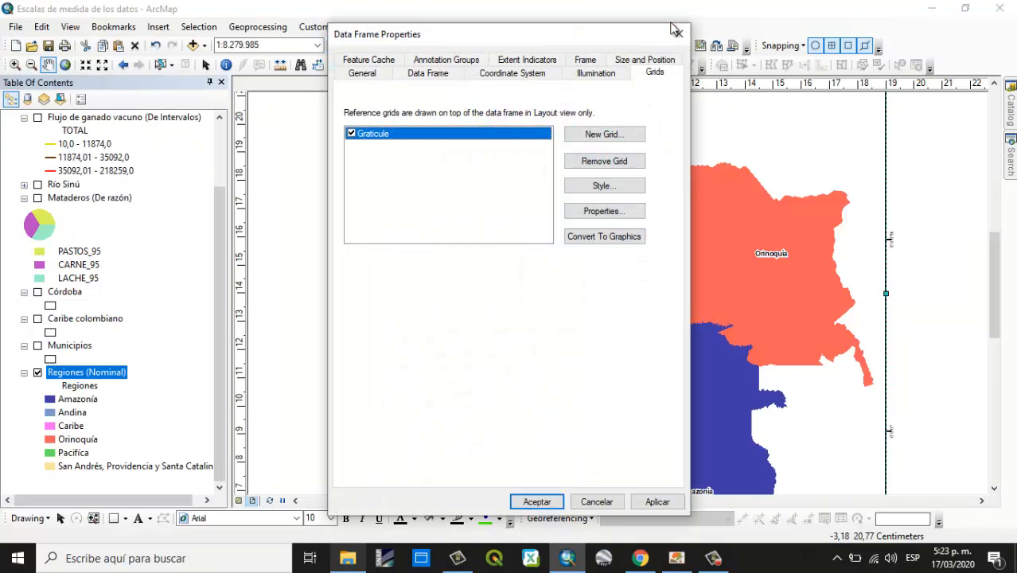
{"action": "left_click", "coordinate": [676, 31]}
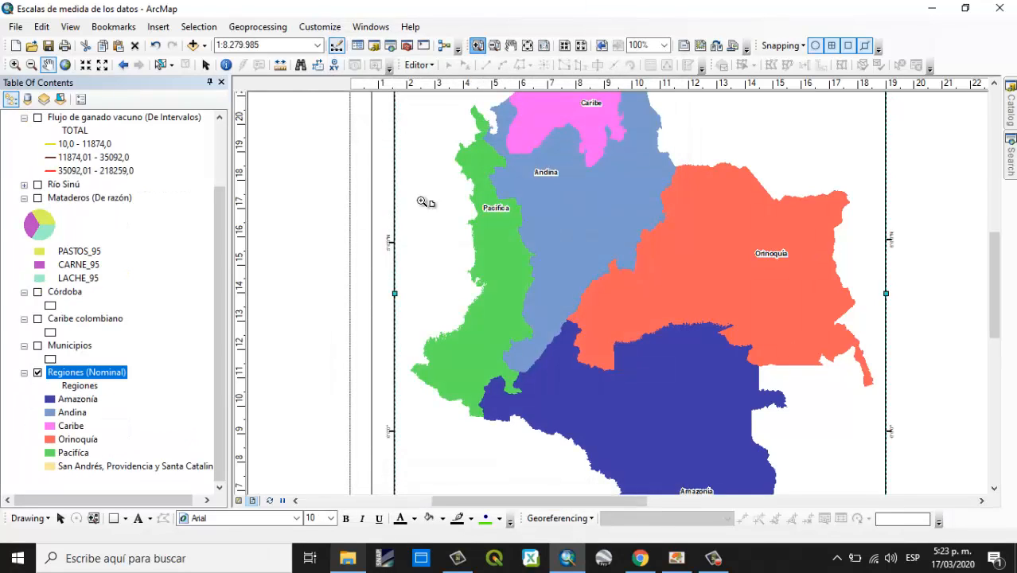
{"action": "left_click_drag", "start_coordinate": [363, 208], "coordinate": [423, 449]}
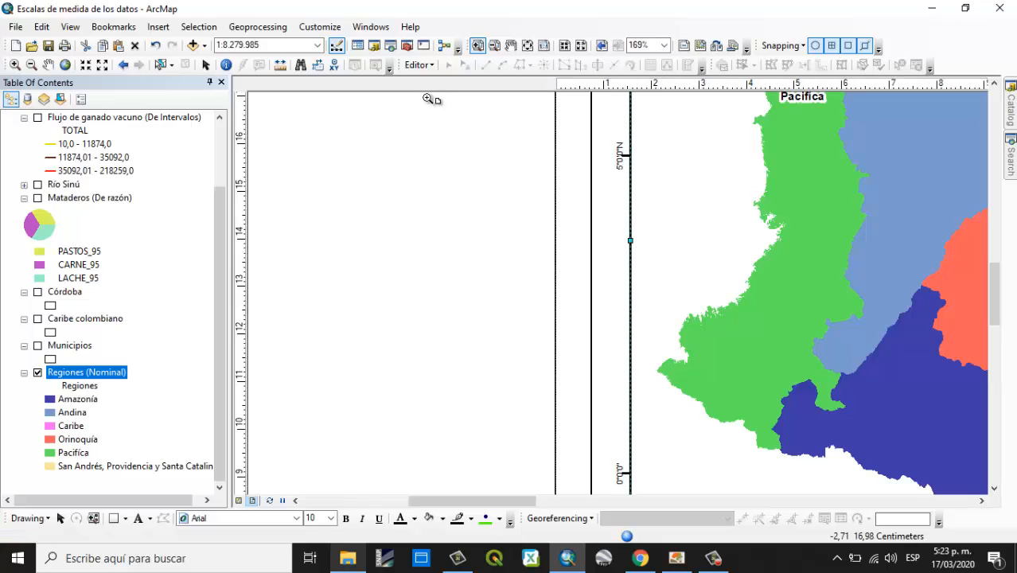
- Set the graticule's major division tick size to 2 pts and apply it, keeping the current coordinate system
{"action": "left_click", "coordinate": [71, 26]}
{"action": "left_click", "coordinate": [161, 201]}
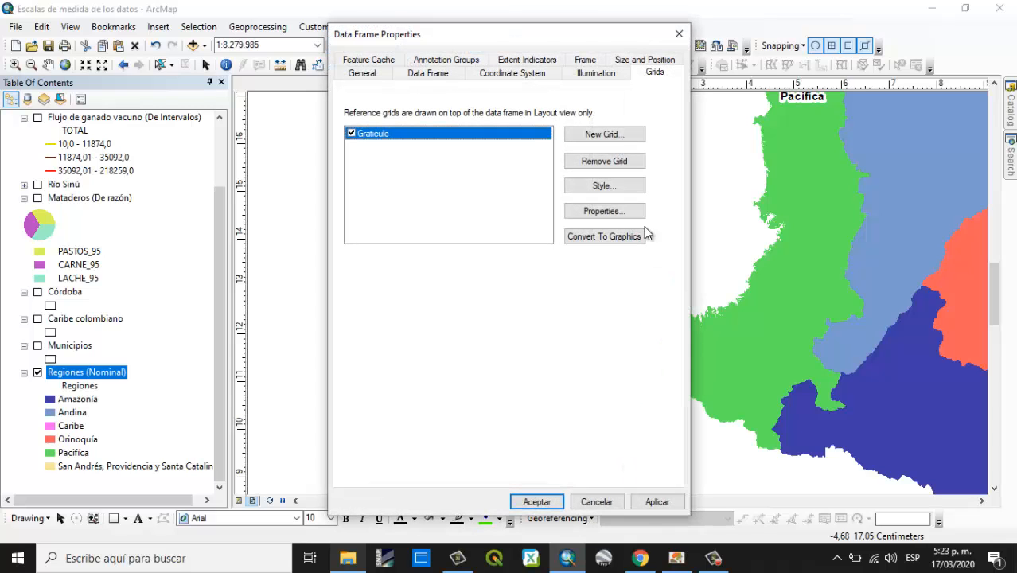
{"action": "left_click", "coordinate": [624, 210]}
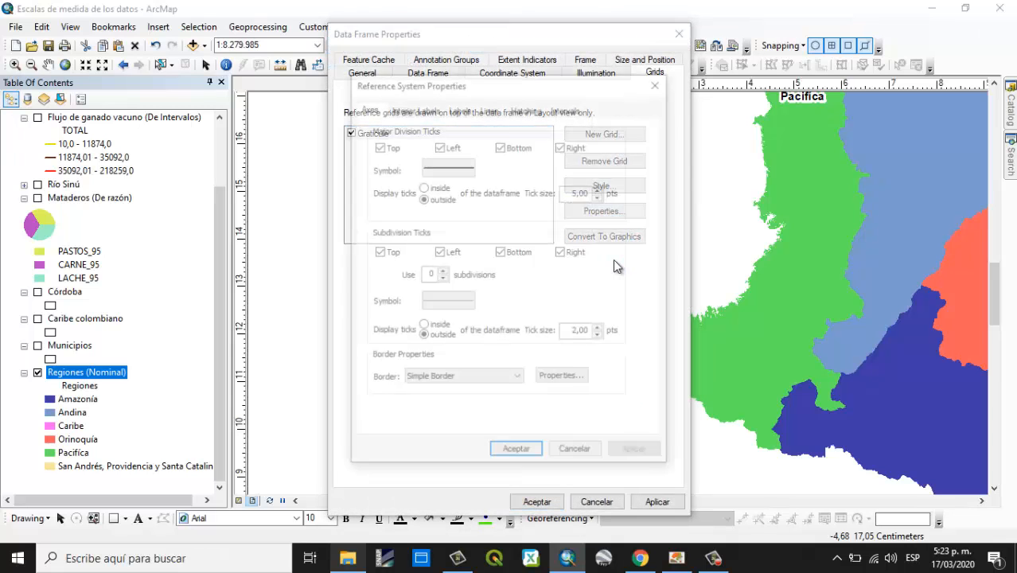
{"action": "left_click", "coordinate": [602, 196]}
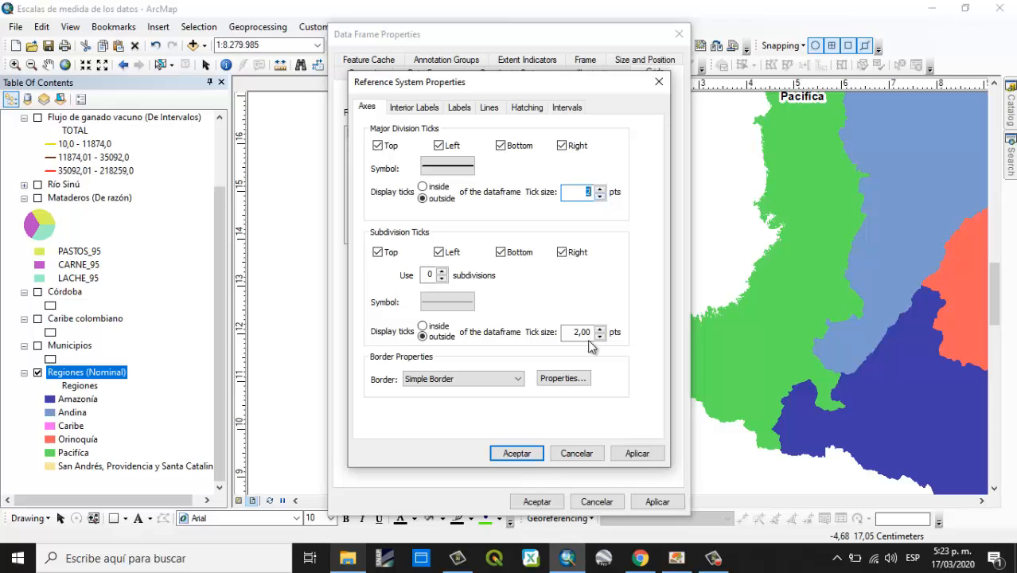
{"action": "left_click", "coordinate": [517, 453]}
{"action": "left_click", "coordinate": [656, 502]}
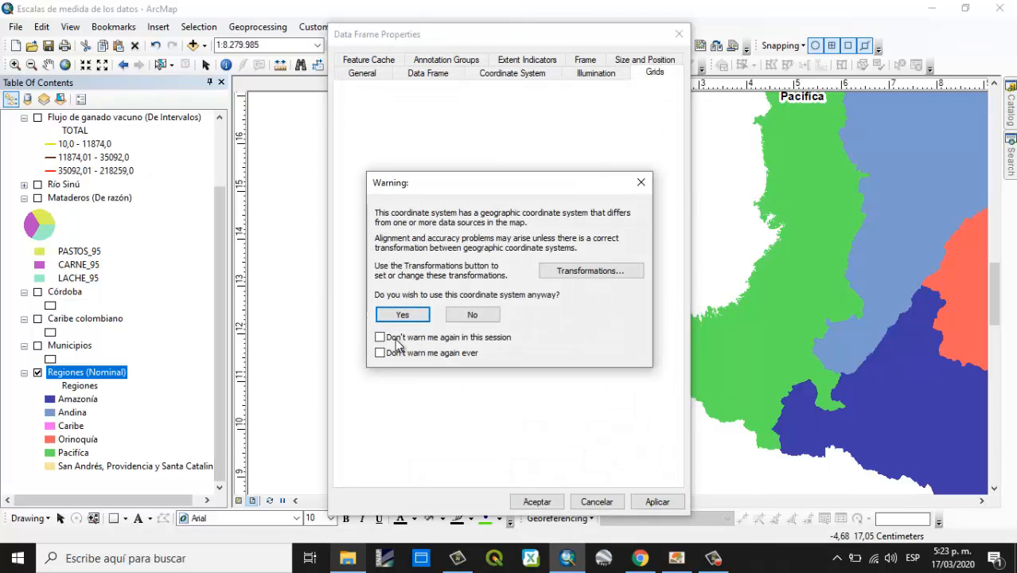
{"action": "left_click", "coordinate": [402, 314]}
{"action": "left_click", "coordinate": [538, 500]}
{"action": "left_click", "coordinate": [400, 315]}
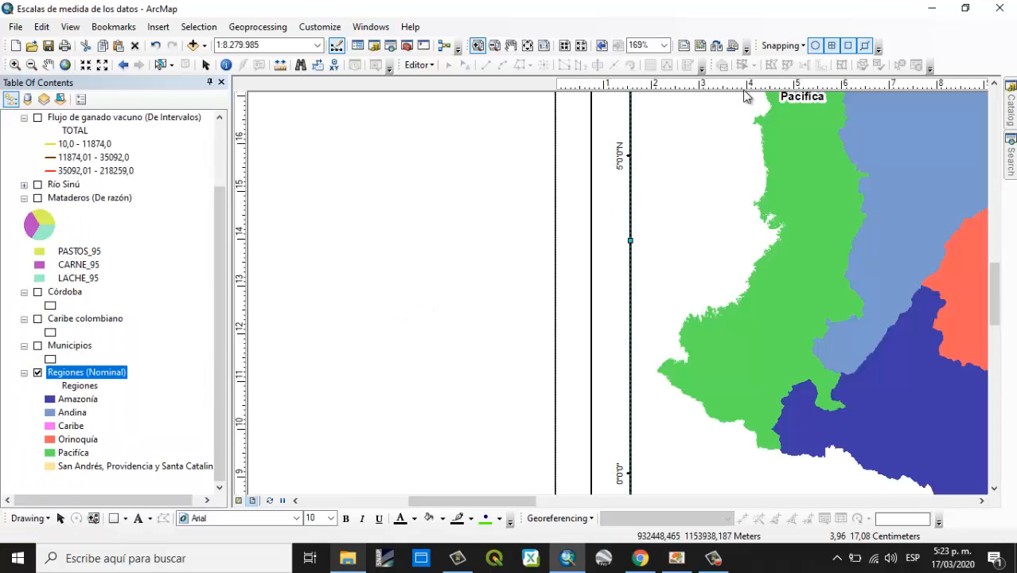
- Shrink the data frame slightly and shift it to leave room around its graticule labels inside the page border
{"action": "left_click", "coordinate": [527, 46]}
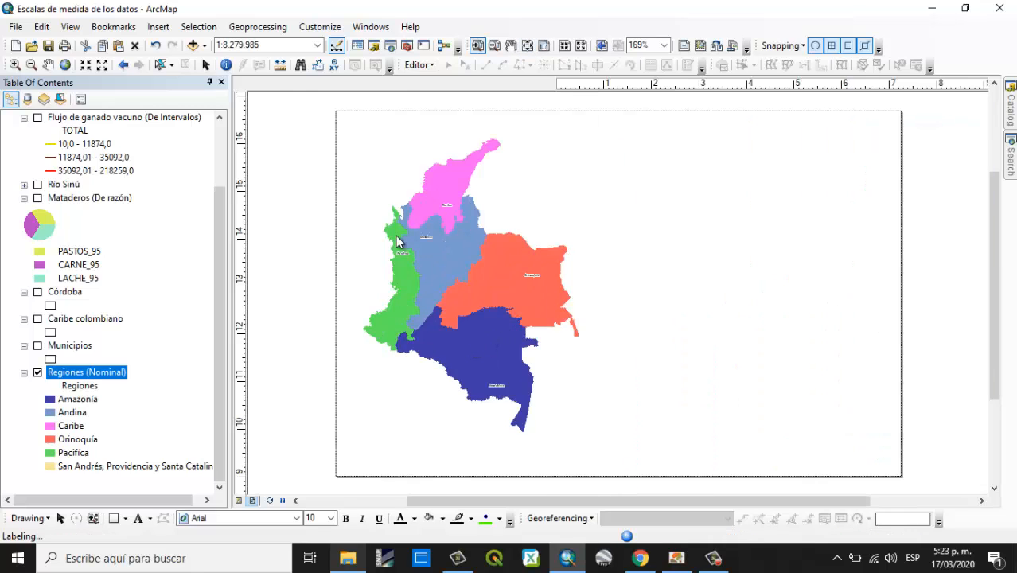
{"action": "left_click", "coordinate": [157, 30]}
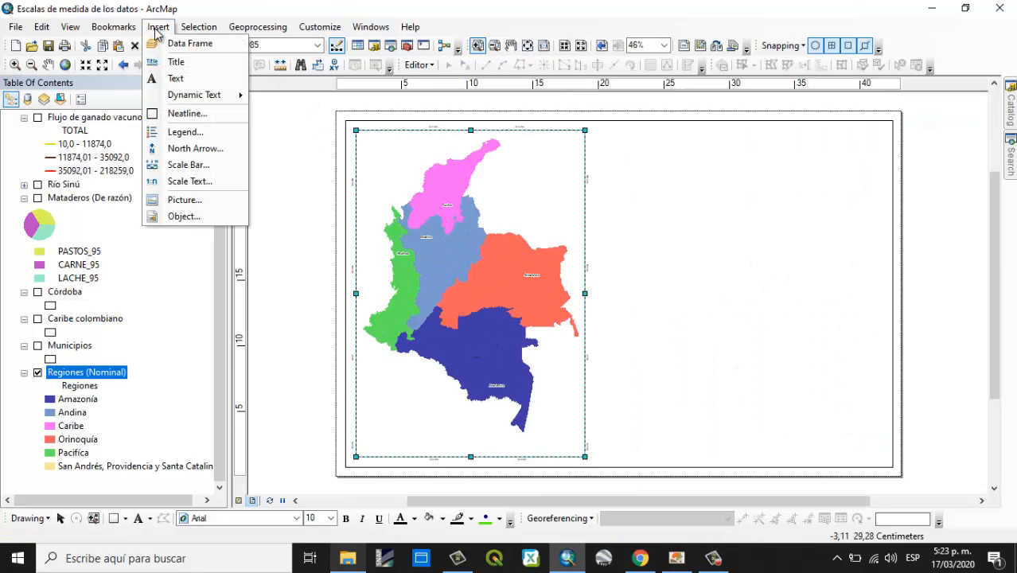
{"action": "left_click", "coordinate": [259, 311]}
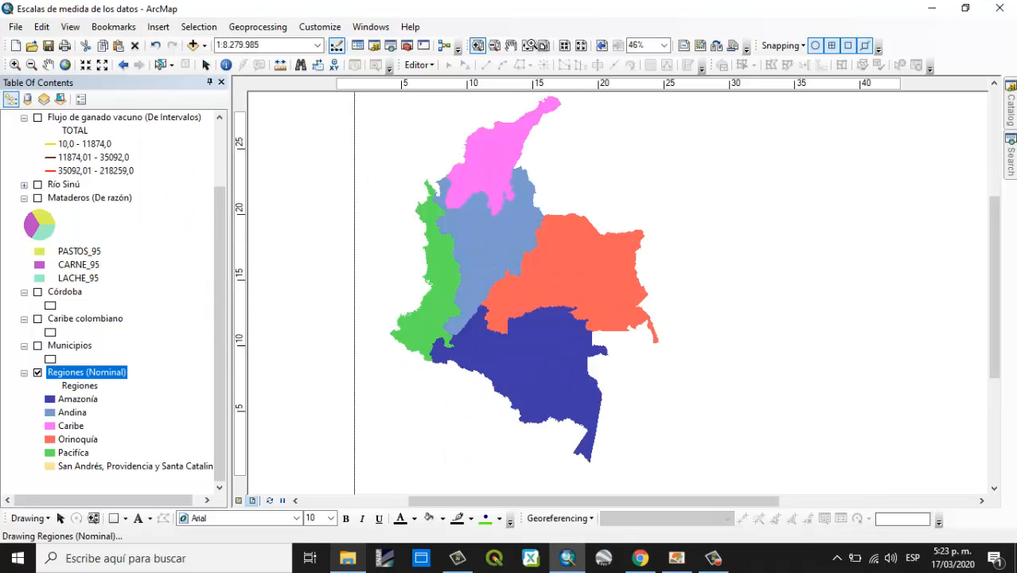
{"action": "left_click", "coordinate": [528, 46]}
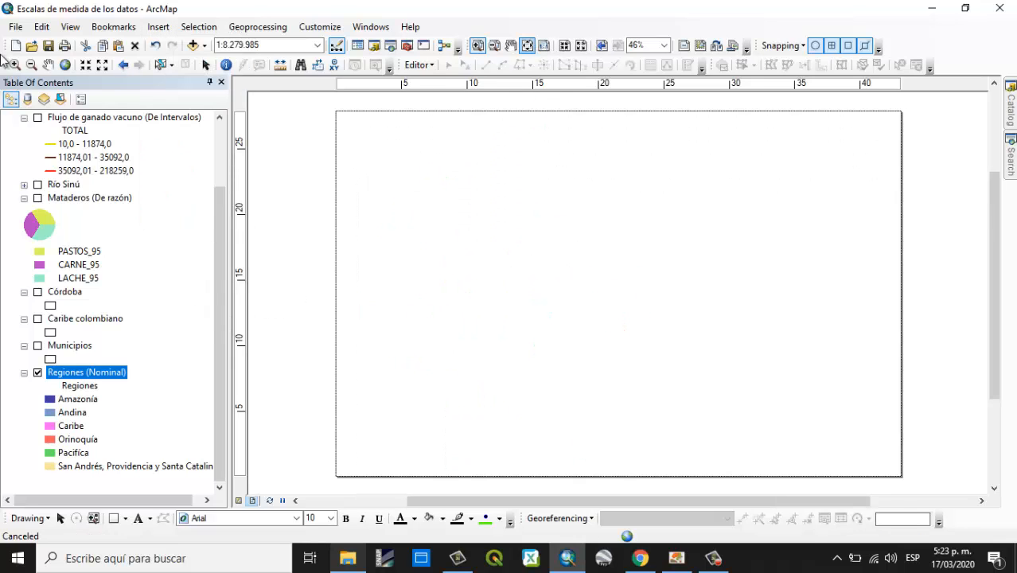
{"action": "left_click", "coordinate": [205, 66]}
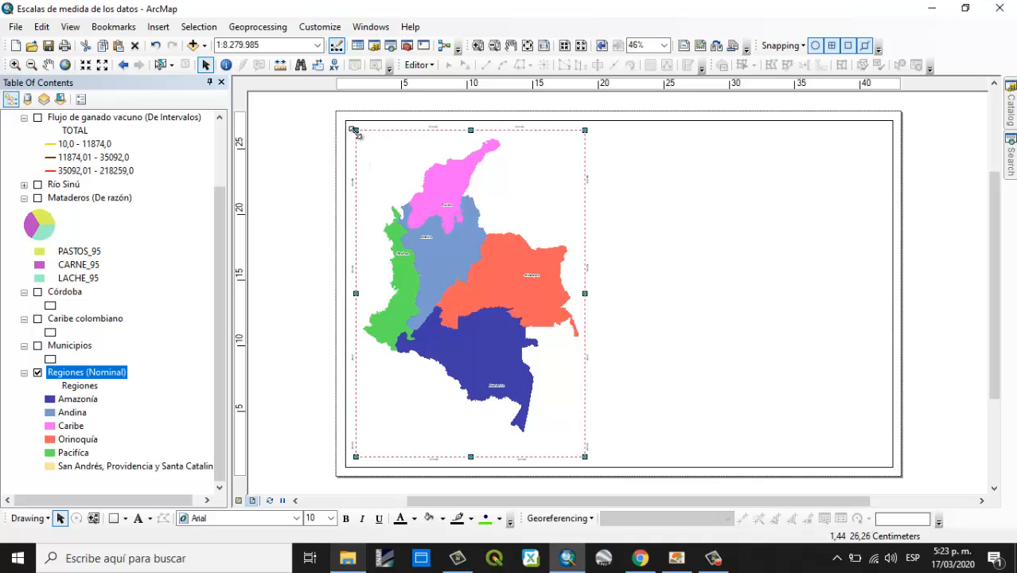
{"action": "left_click_drag", "start_coordinate": [355, 130], "coordinate": [367, 153]}
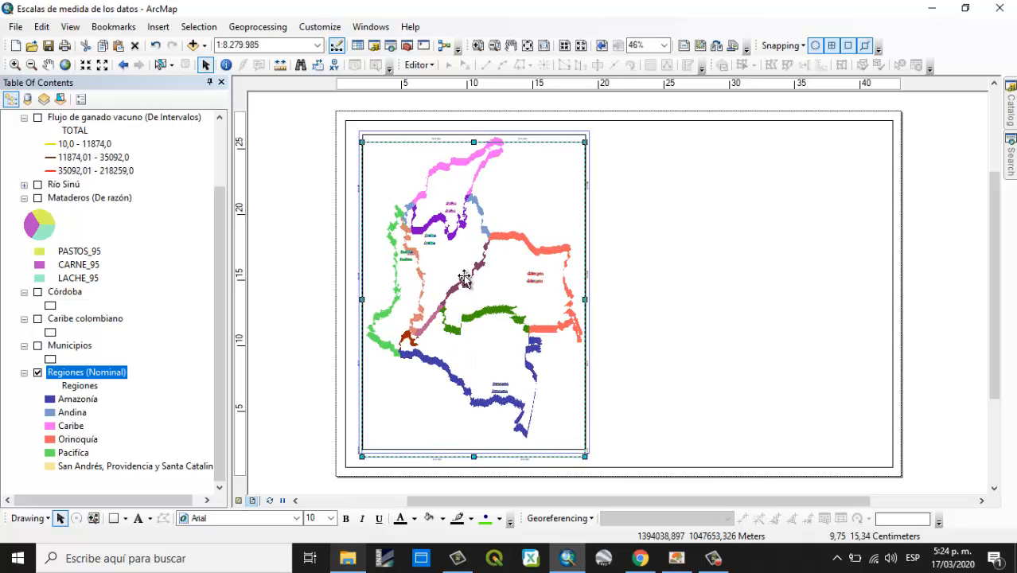
- Draw a rectangle about 18.55 by 25.10 cm around the data frame and its labels, with no fill and a black outline
{"action": "left_click", "coordinate": [113, 518]}
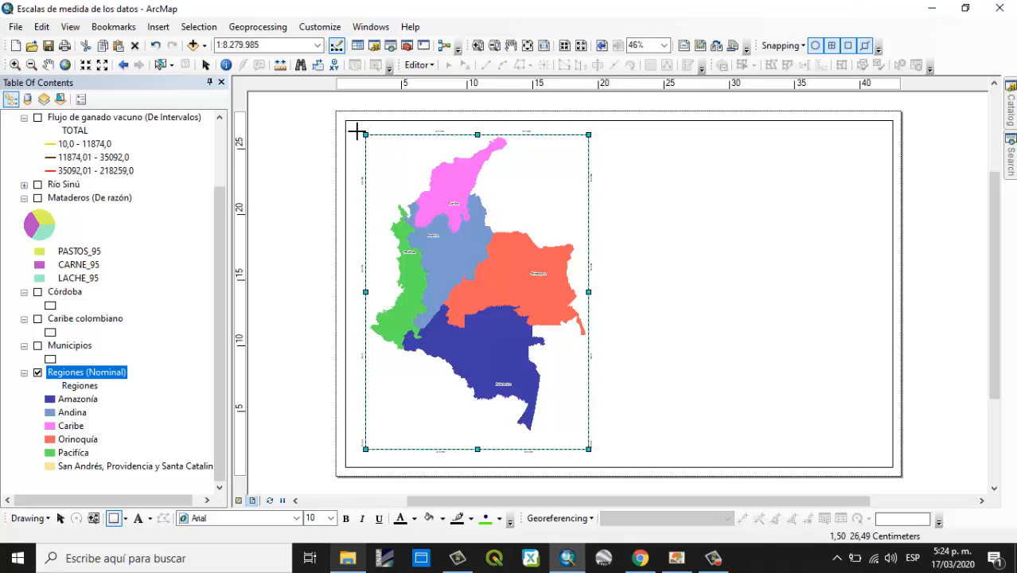
{"action": "mouse_move", "coordinate": [356, 131]}
{"action": "left_mouse_down"}
{"action": "mouse_move", "coordinate": [627, 454]}
{"action": "mouse_move", "coordinate": [597, 457]}
{"action": "left_mouse_up"}
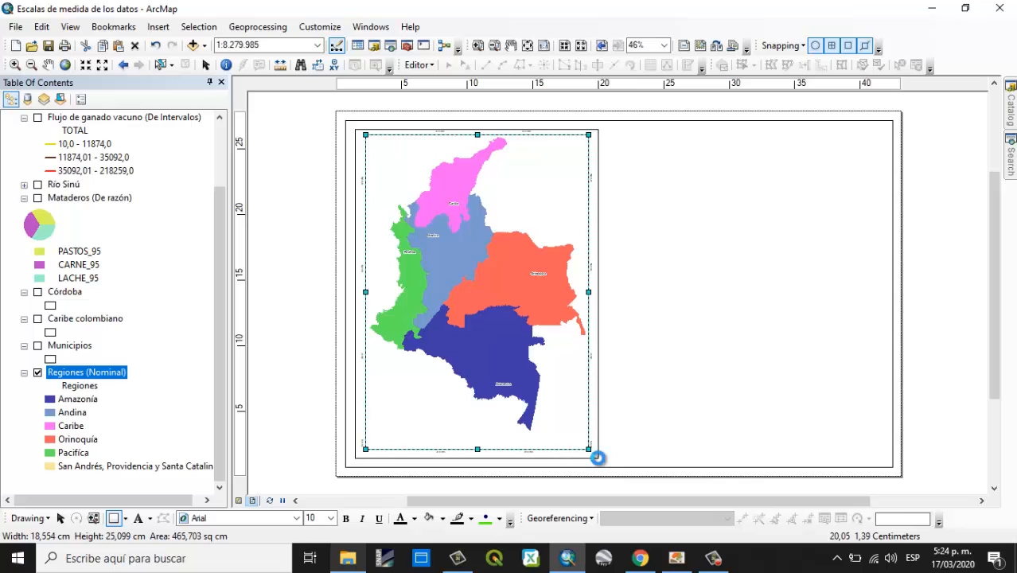
{"action": "right_click", "coordinate": [535, 354]}
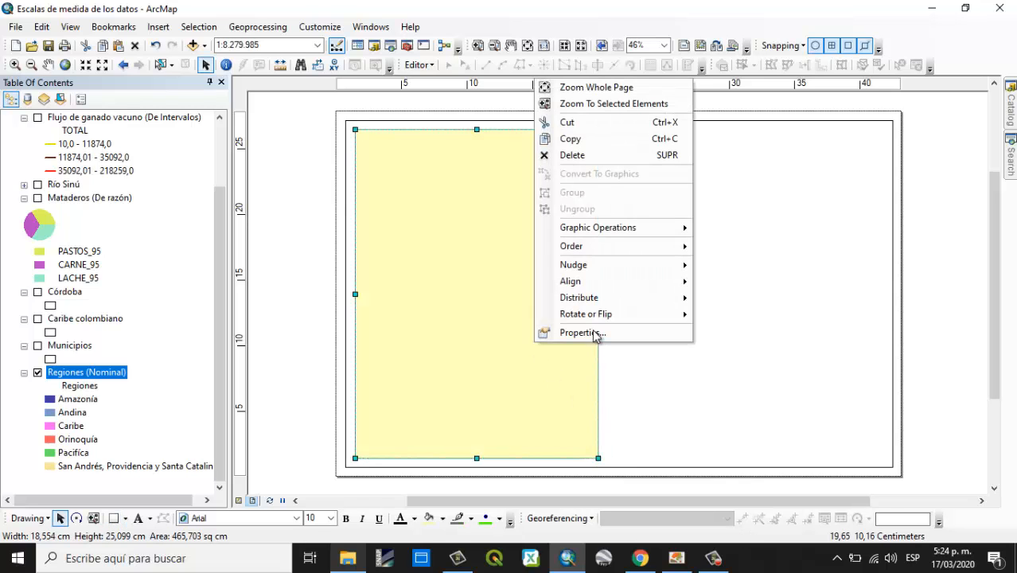
{"action": "left_click", "coordinate": [592, 329]}
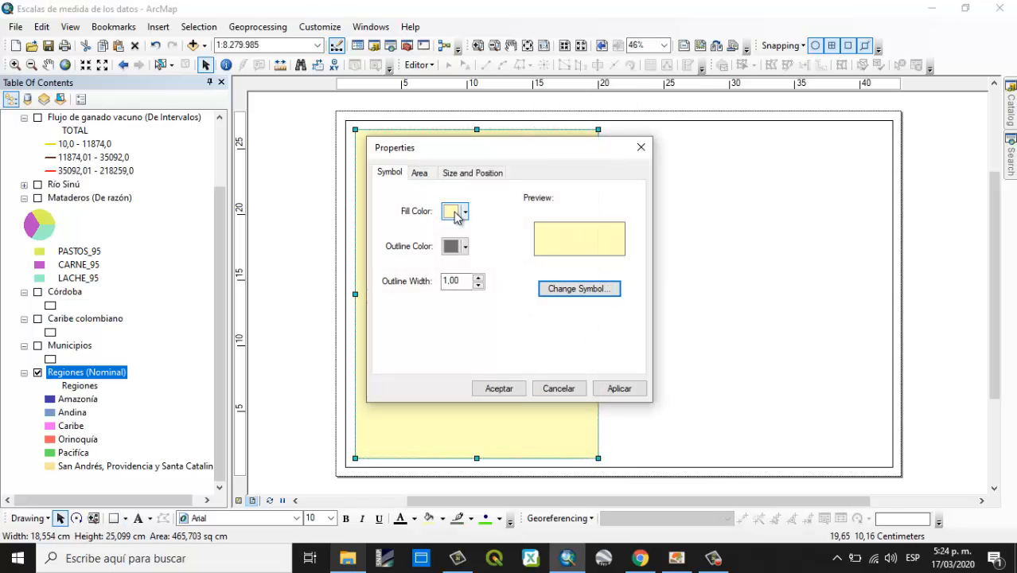
{"action": "left_click", "coordinate": [455, 213]}
{"action": "left_click", "coordinate": [468, 229]}
{"action": "left_click", "coordinate": [465, 246]}
{"action": "left_click", "coordinate": [449, 404]}
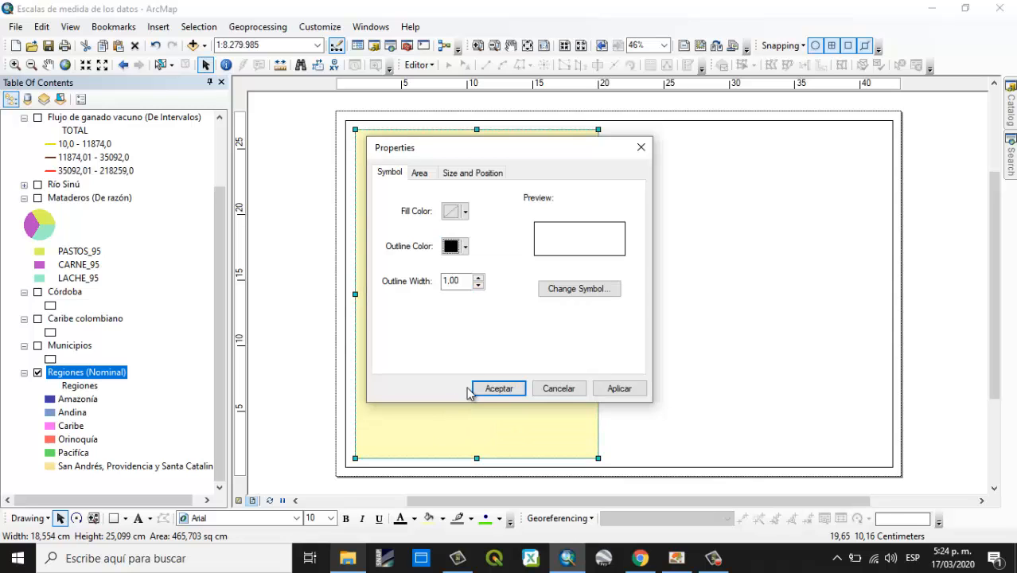
{"action": "left_click", "coordinate": [477, 388]}
- Adjust the data frame's four edges slightly so it sits evenly with its graticule labels inside the surrounding rectangle
{"action": "left_click", "coordinate": [472, 284]}
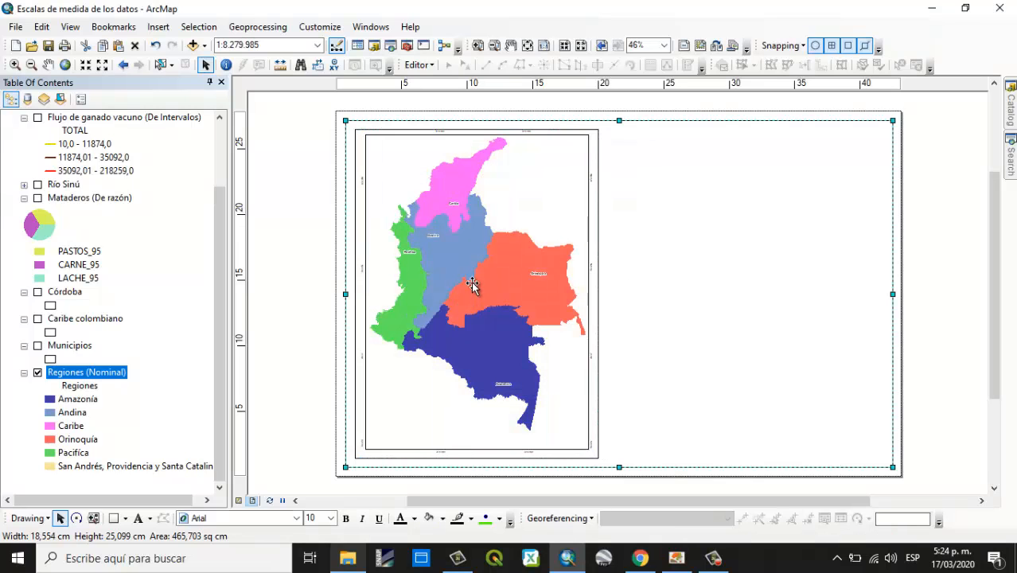
{"action": "left_click", "coordinate": [469, 205]}
{"action": "left_click", "coordinate": [481, 135]}
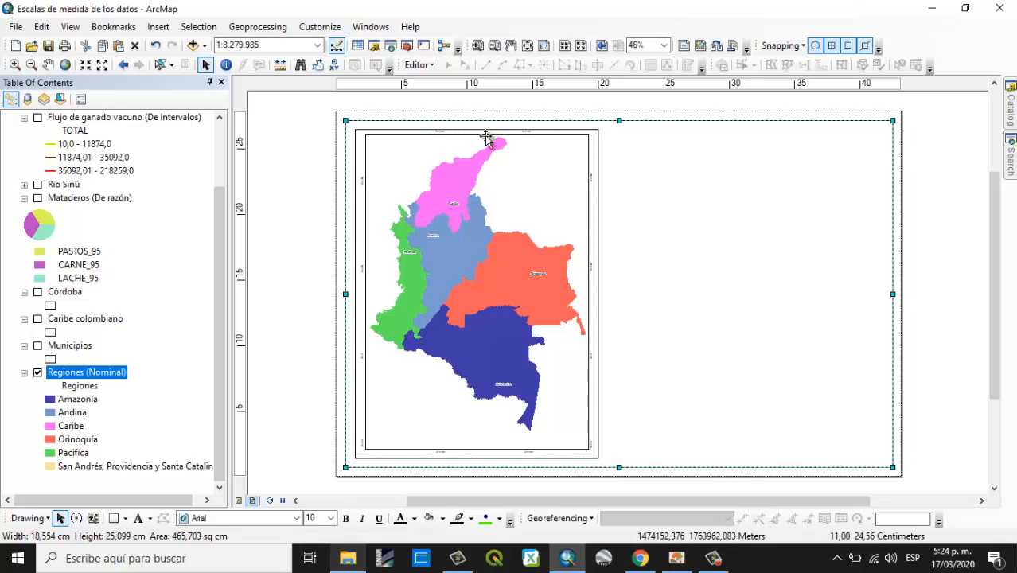
{"action": "left_click_drag", "start_coordinate": [481, 135], "coordinate": [479, 138]}
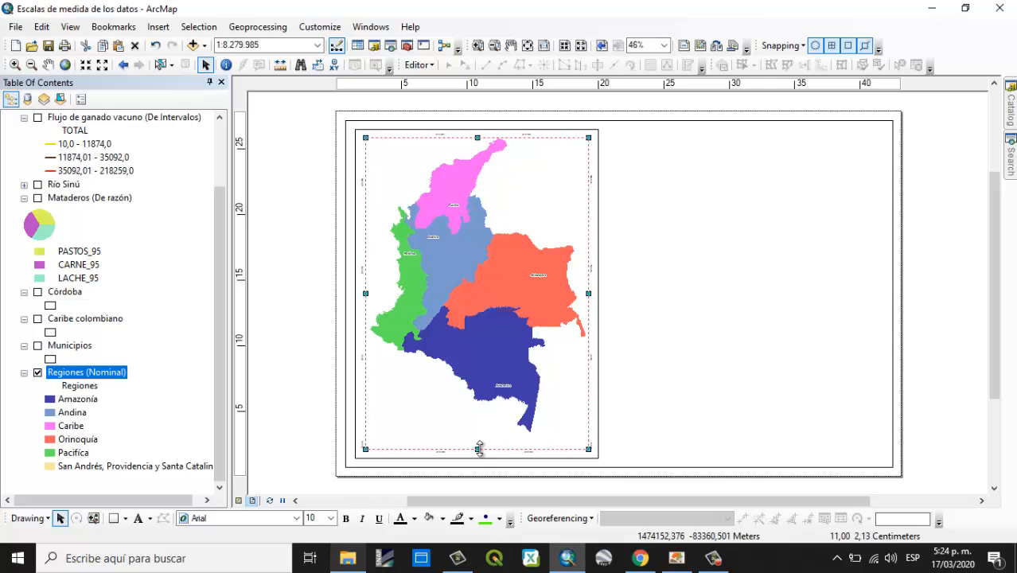
{"action": "left_click_drag", "start_coordinate": [478, 449], "coordinate": [474, 450]}
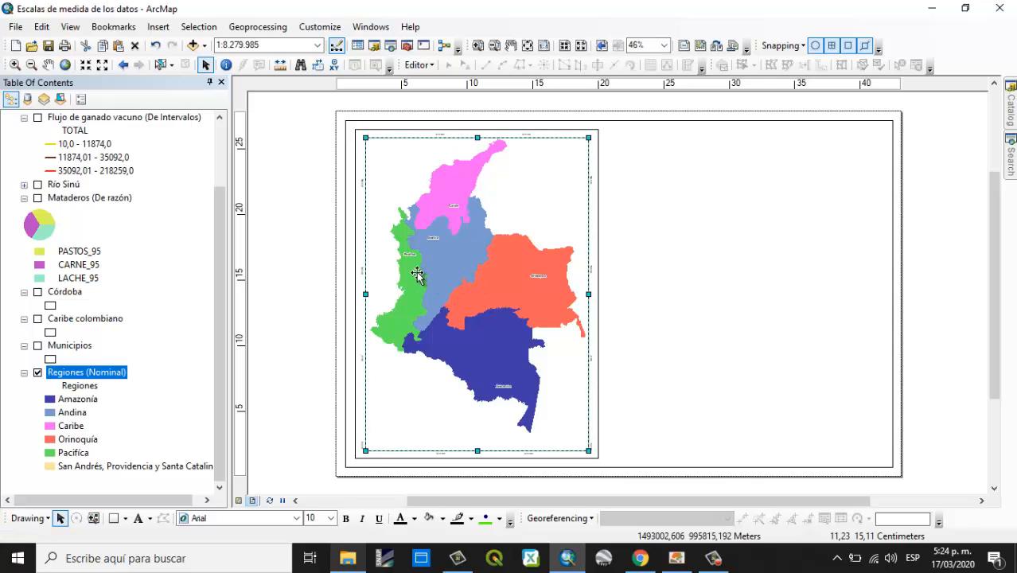
{"action": "left_click_drag", "start_coordinate": [365, 293], "coordinate": [362, 292]}
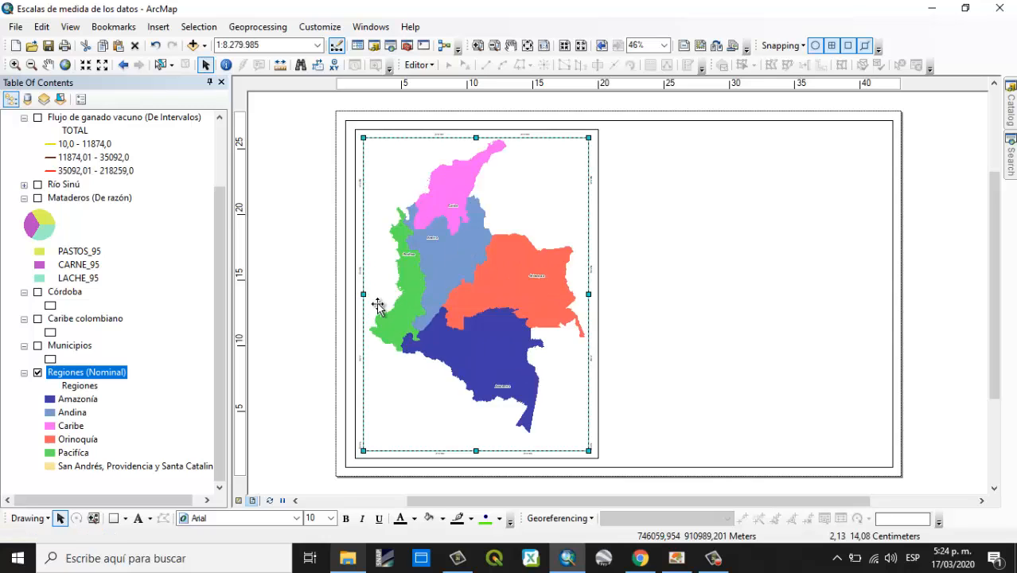
{"action": "left_click_drag", "start_coordinate": [588, 293], "coordinate": [590, 295]}
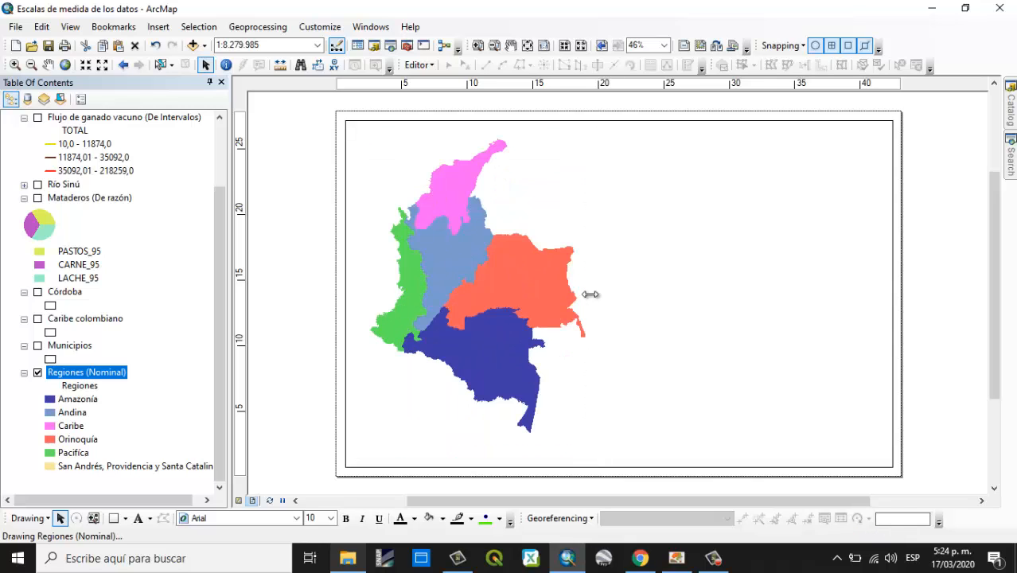
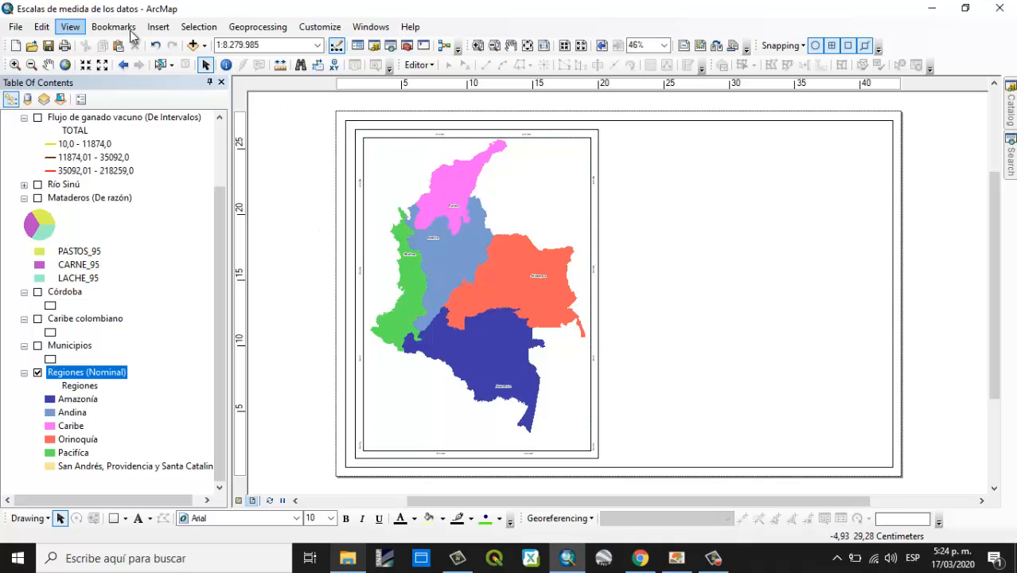
{"action": "left_click", "coordinate": [159, 27]}
{"action": "left_click", "coordinate": [186, 133]}
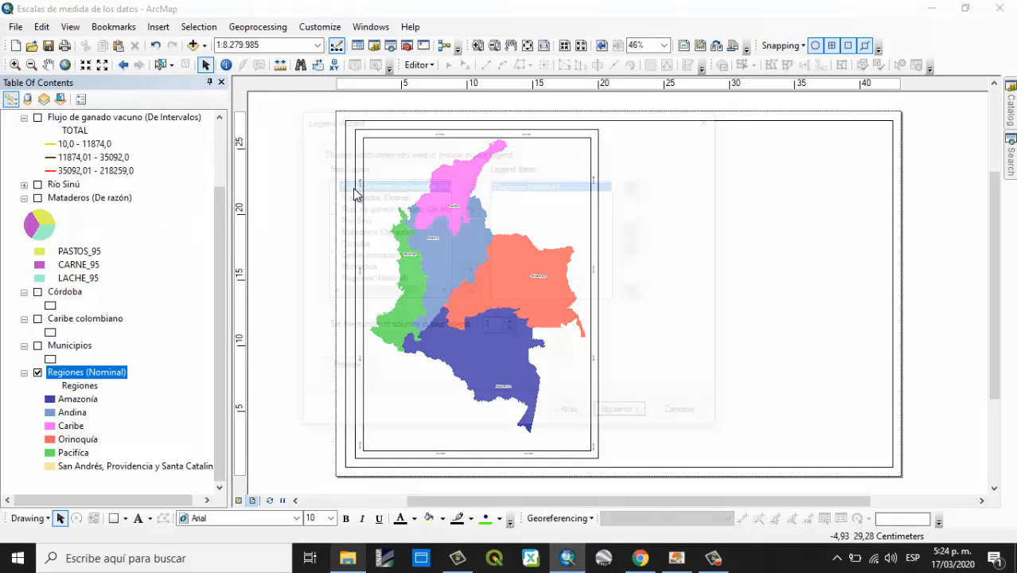
{"action": "left_click", "coordinate": [713, 113]}
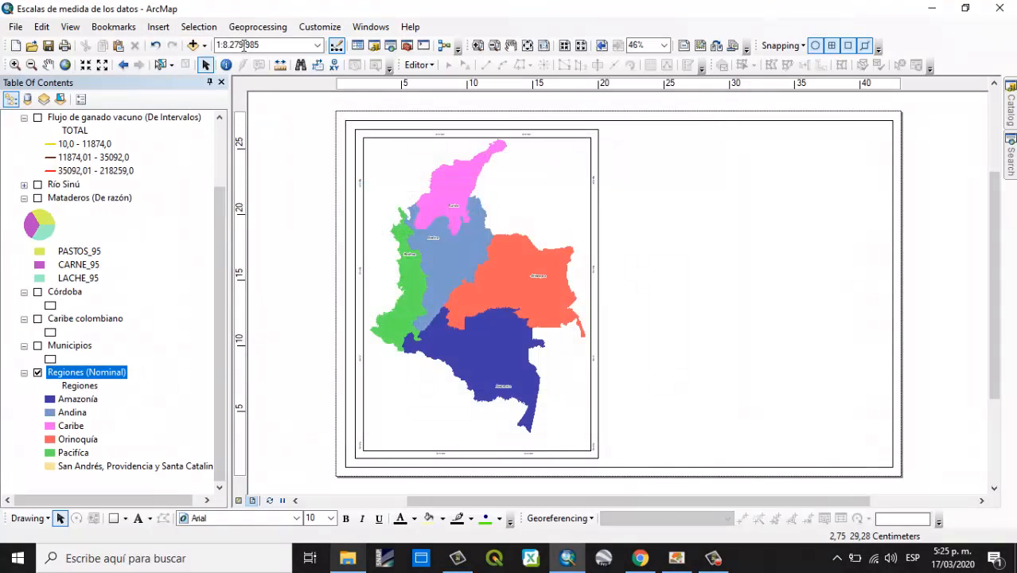
- Insert the preselected compass-style north arrow and place it in the data frame's upper-right corner
{"action": "left_click", "coordinate": [158, 26]}
{"action": "left_click", "coordinate": [199, 159]}
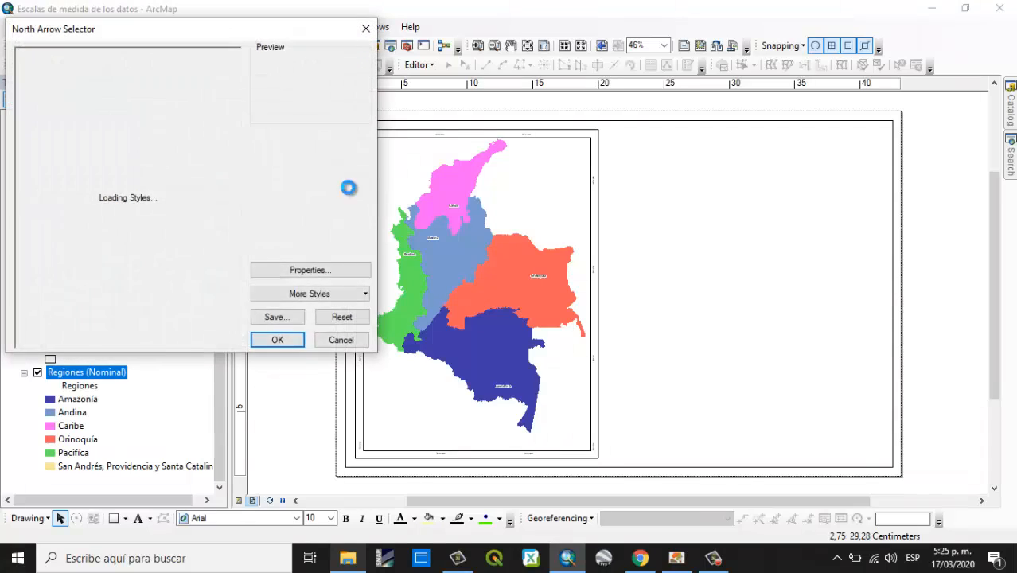
{"action": "left_click", "coordinate": [274, 342]}
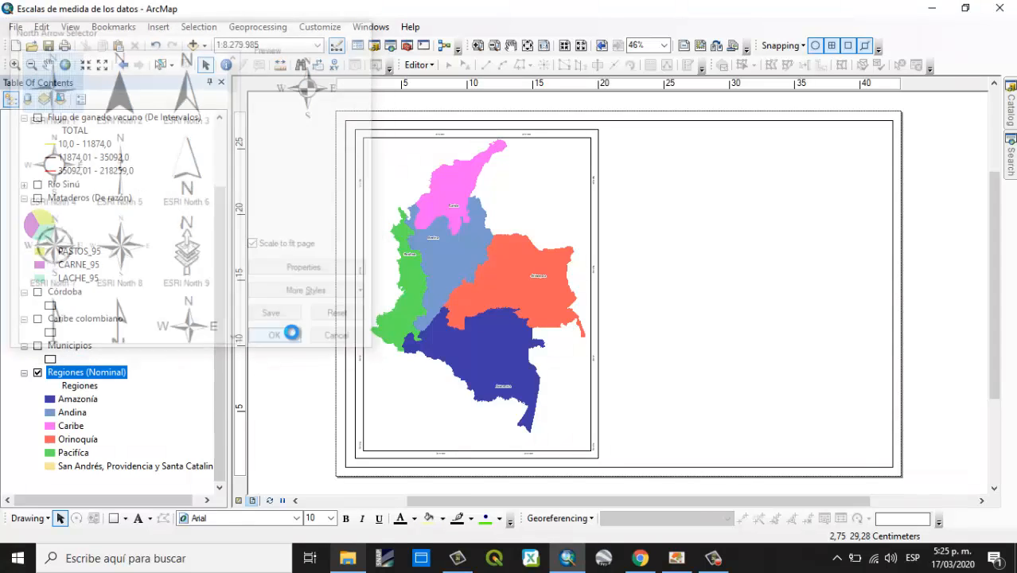
{"action": "left_click_drag", "start_coordinate": [539, 326], "coordinate": [572, 153]}
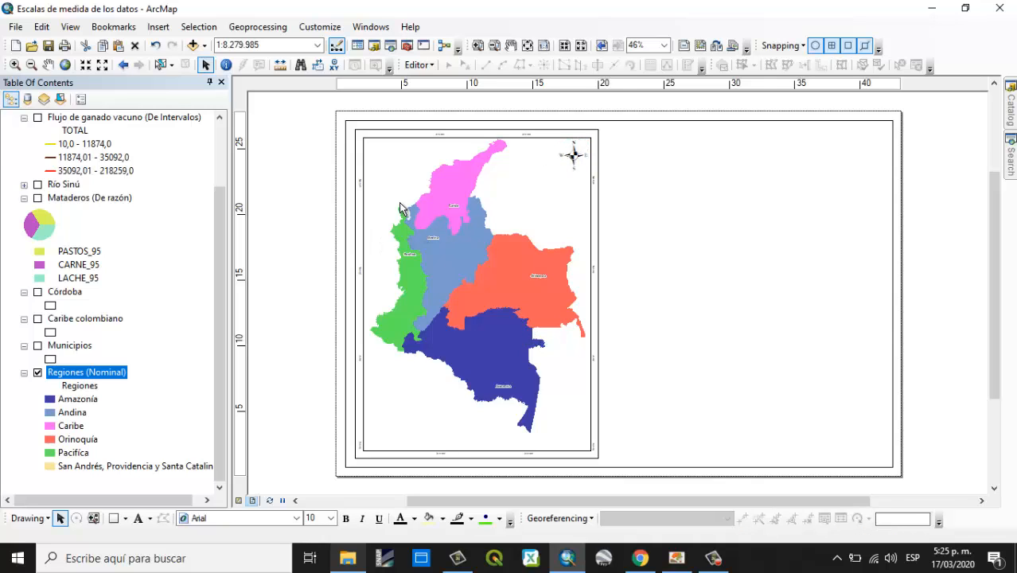
- Nudge the north arrow closer to the data frame's upper-right corner and deselect it
{"action": "left_click_drag", "start_coordinate": [558, 170], "coordinate": [572, 152]}
{"action": "left_click", "coordinate": [284, 243]}
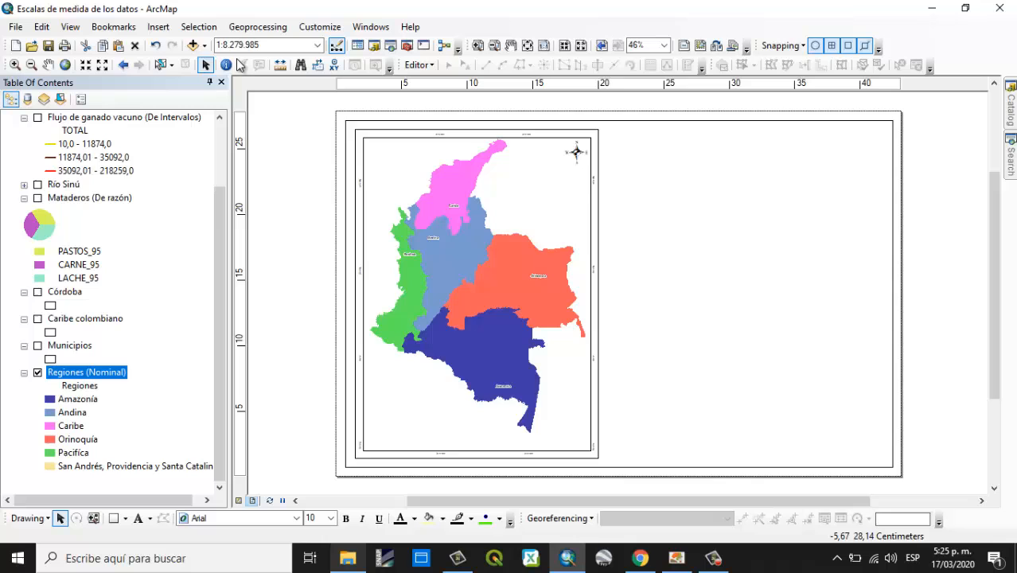
- Insert an Alternating Scale Bar 1 and place it in the data frame's lower-left corner
{"action": "left_click", "coordinate": [159, 26]}
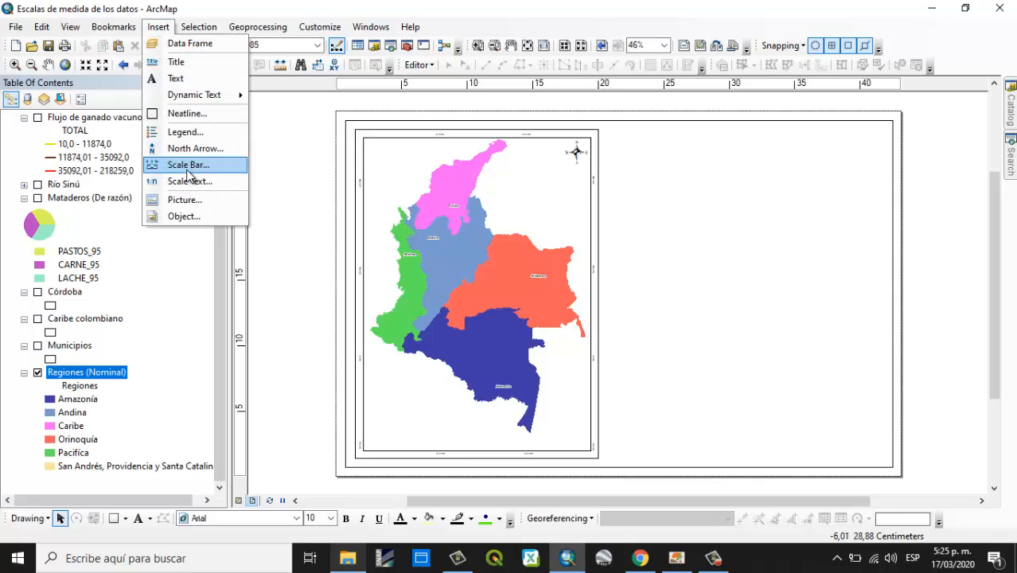
{"action": "left_click", "coordinate": [189, 165]}
{"action": "left_click", "coordinate": [174, 242]}
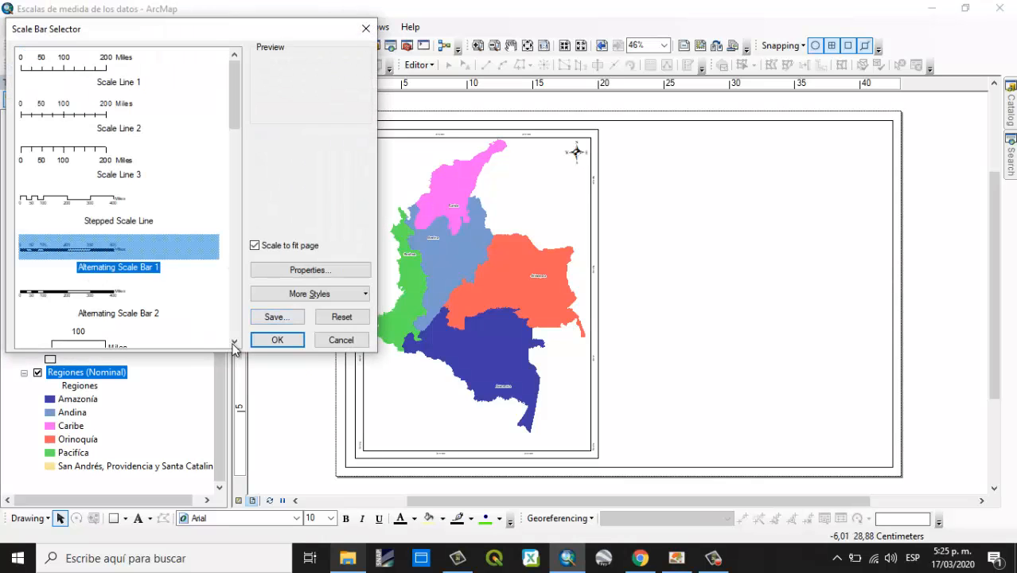
{"action": "left_click", "coordinate": [277, 340]}
{"action": "left_click_drag", "start_coordinate": [556, 302], "coordinate": [399, 433]}
- Set the scale bar to 4 divisions and 3 subdivisions, adjusting width when resized, with numbers shown at divisions only
{"action": "left_click", "coordinate": [425, 409]}
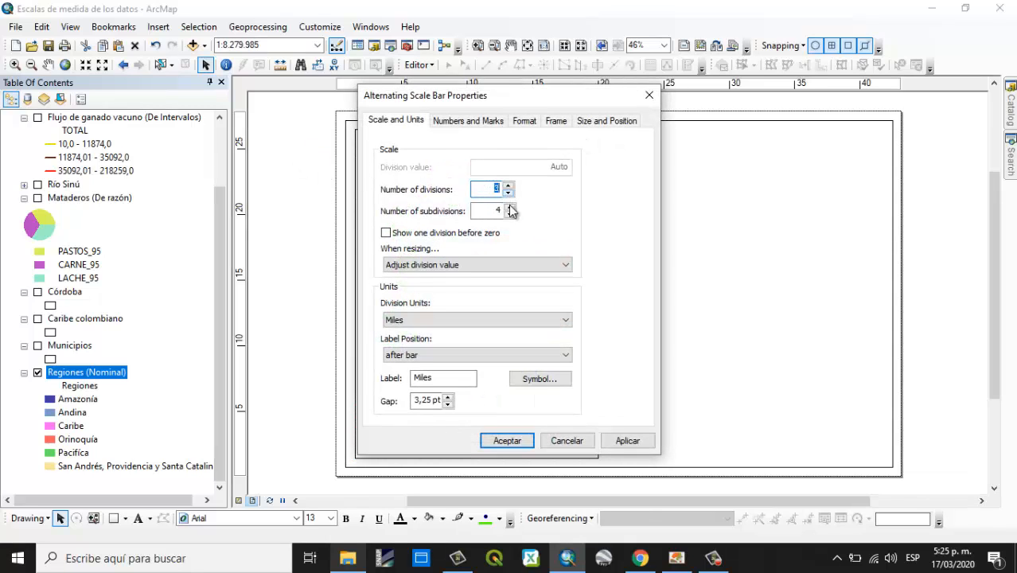
{"action": "left_click", "coordinate": [464, 268]}
{"action": "left_click", "coordinate": [464, 274]}
{"action": "left_click", "coordinate": [445, 121]}
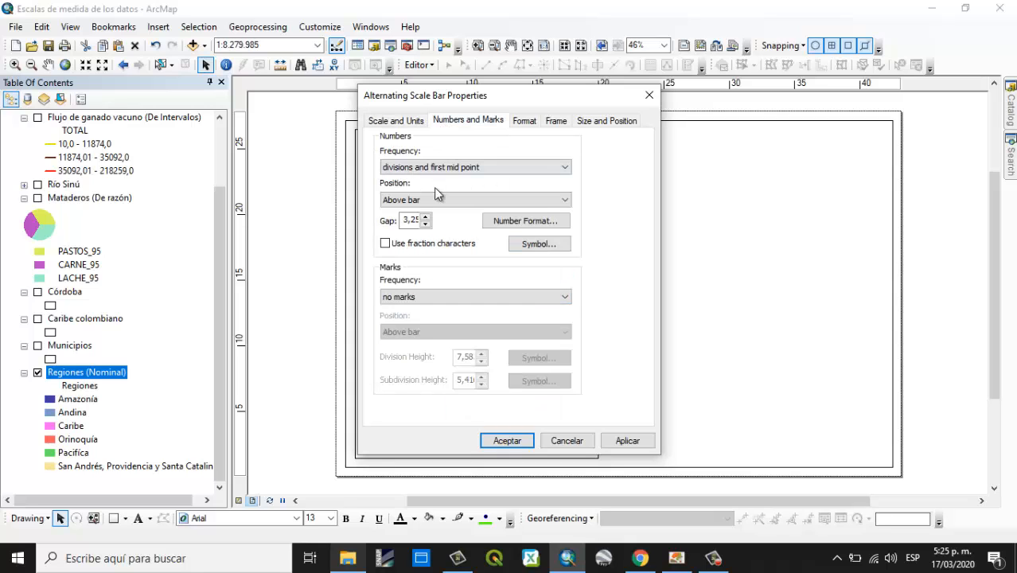
{"action": "left_click", "coordinate": [430, 169]}
{"action": "left_click", "coordinate": [430, 208]}
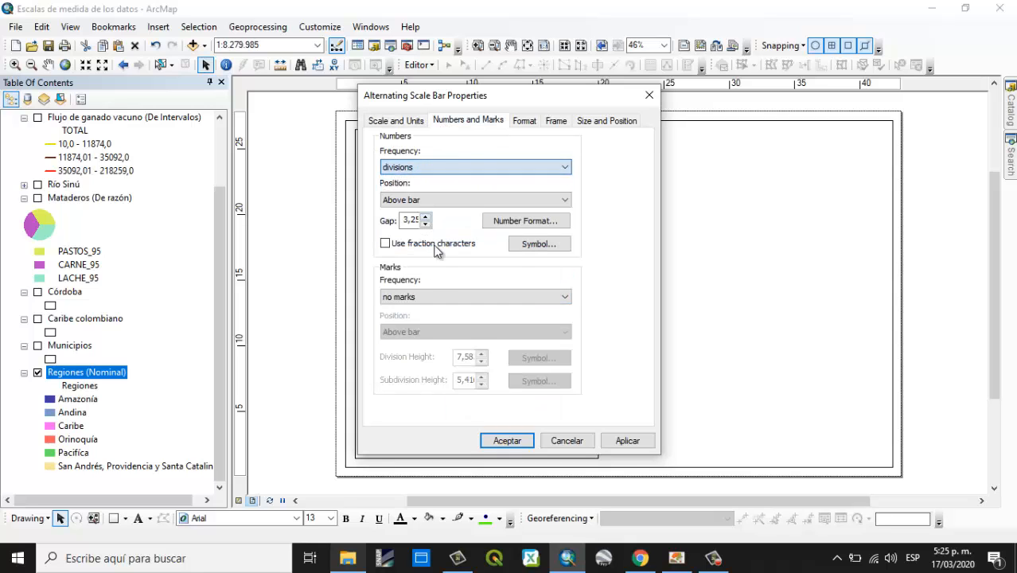
- Set the scale bar's division units to Kilometers with the label Km, and move it to the data frame's lower-right corner
{"action": "left_click", "coordinate": [396, 120]}
{"action": "left_click", "coordinate": [420, 307]}
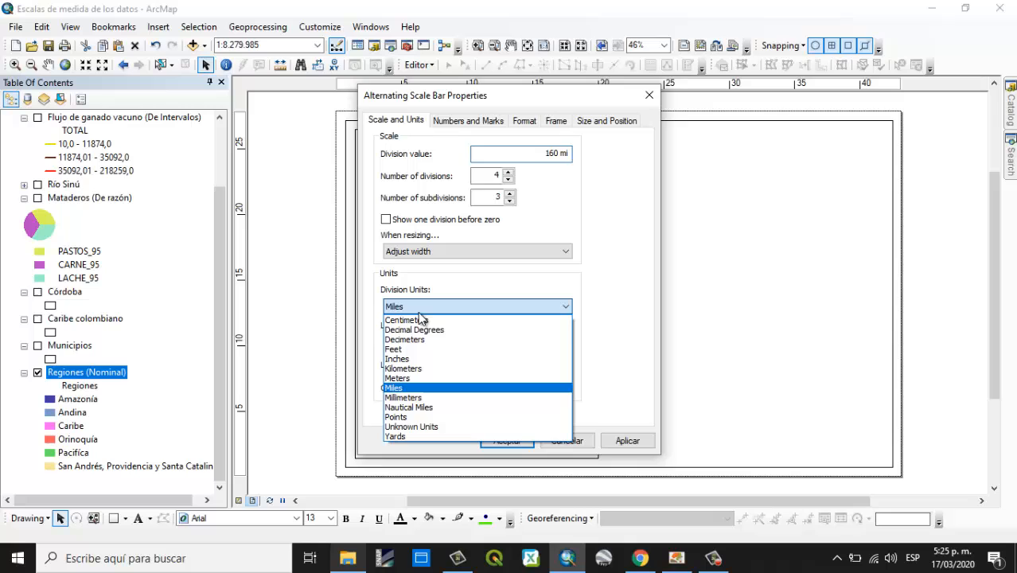
{"action": "left_click", "coordinate": [428, 368]}
{"action": "left_click_drag", "start_coordinate": [459, 362], "coordinate": [328, 366]}
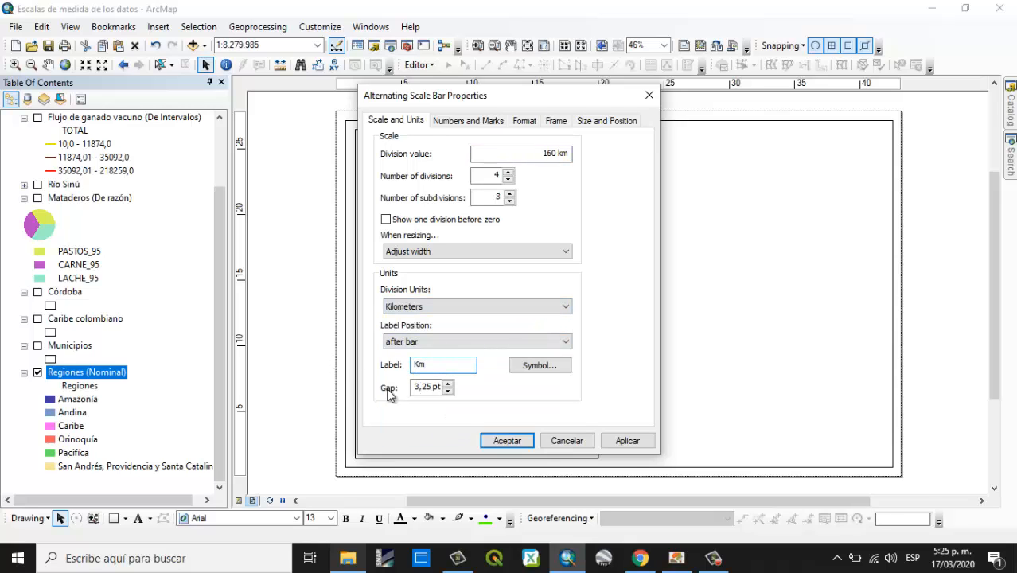
{"action": "left_click", "coordinate": [627, 440]}
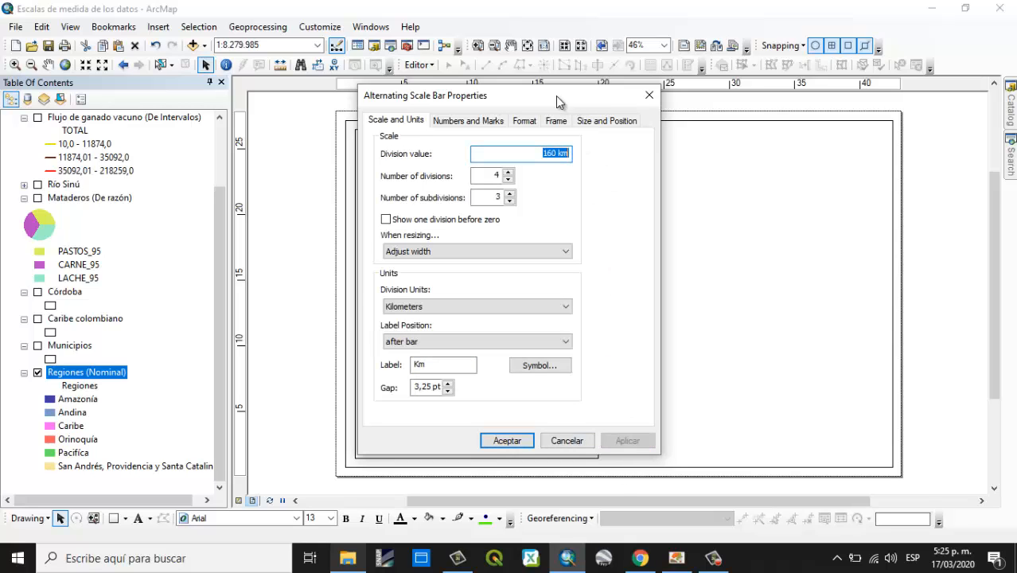
{"action": "left_click_drag", "start_coordinate": [485, 106], "coordinate": [690, 117]}
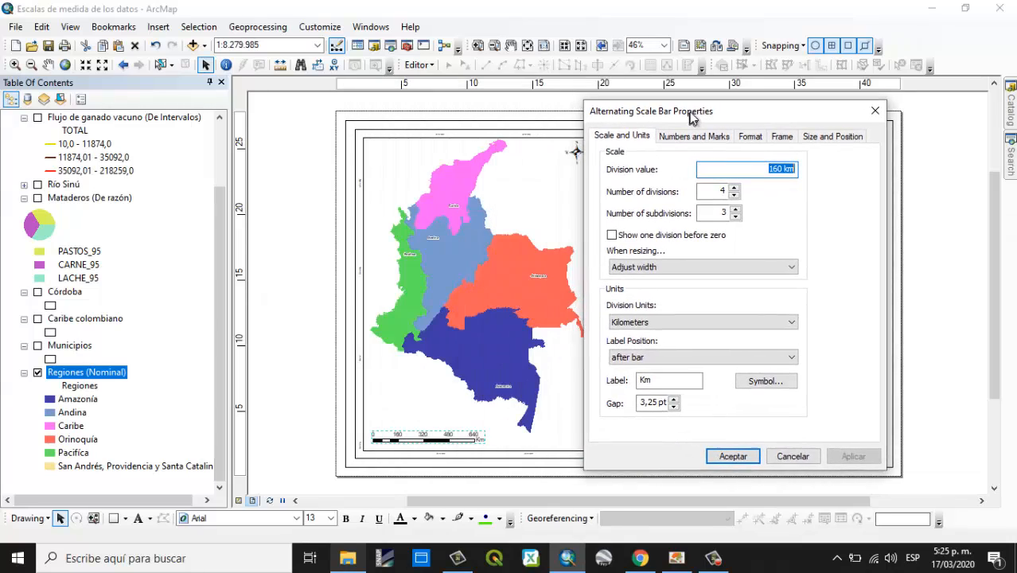
{"action": "left_click", "coordinate": [742, 456]}
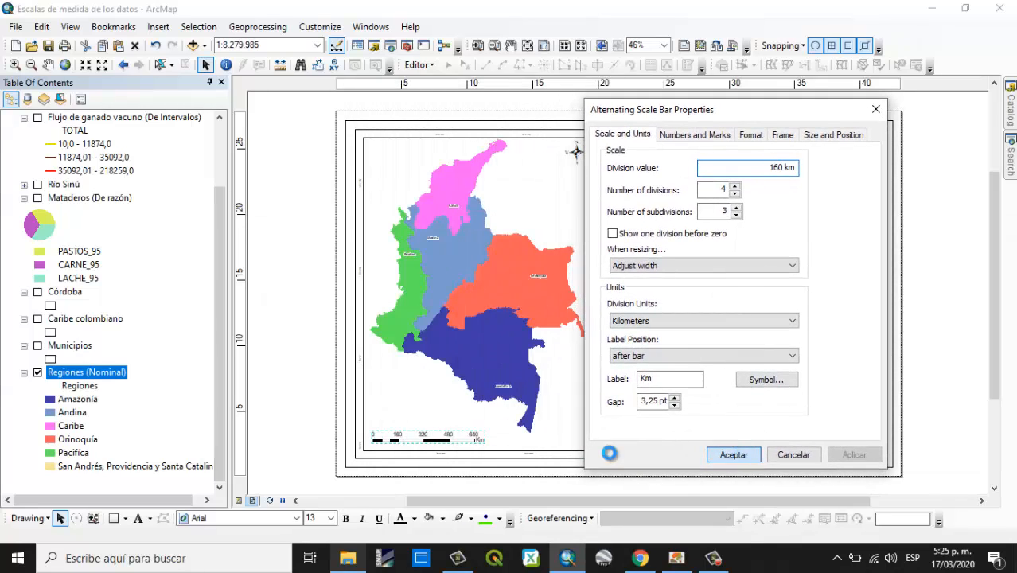
{"action": "left_click_drag", "start_coordinate": [460, 441], "coordinate": [561, 440]}
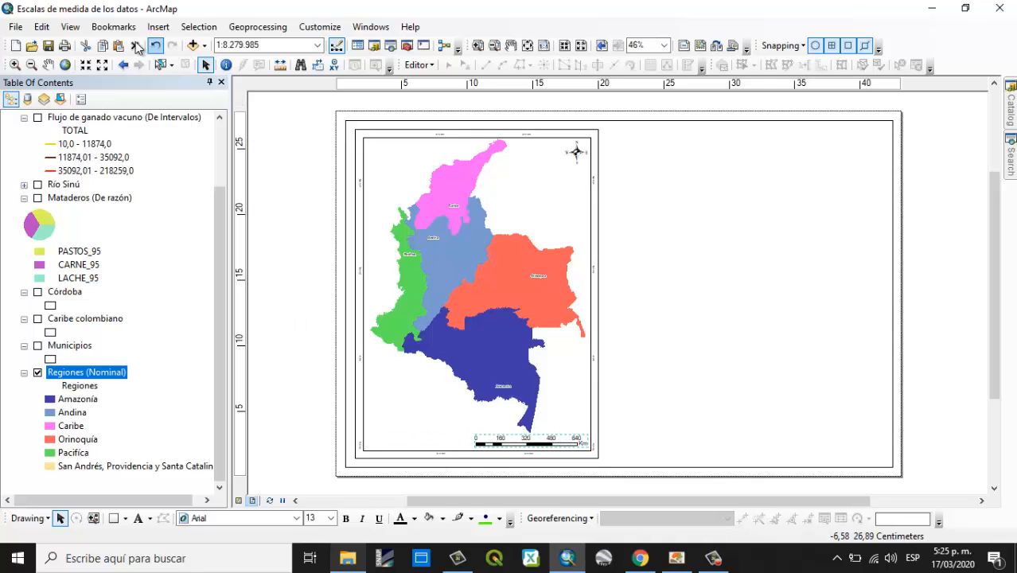
- Start a one-column legend that includes only the Regiones (Nominal) layer
{"action": "left_click", "coordinate": [159, 27]}
{"action": "left_click", "coordinate": [190, 130]}
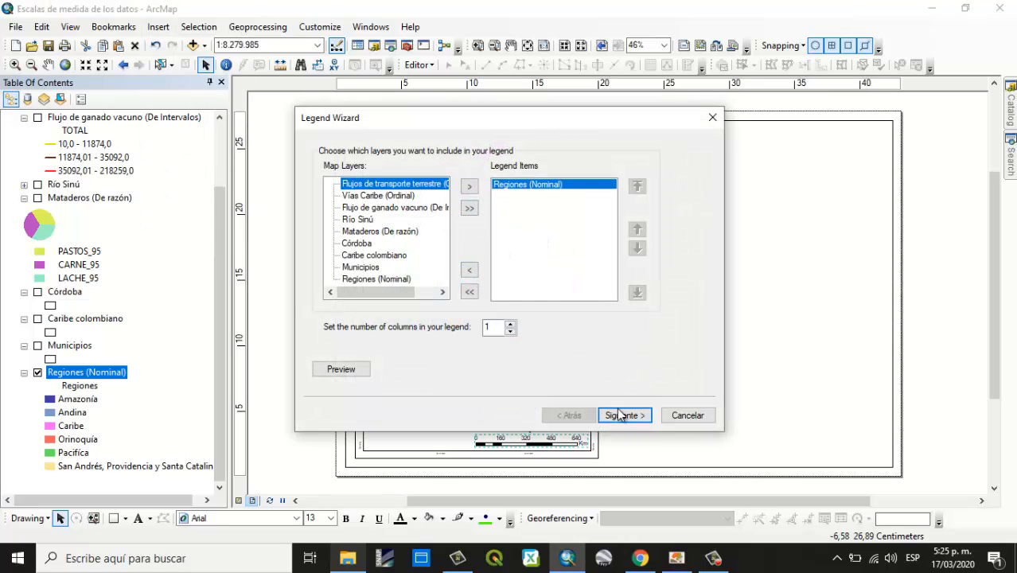
{"action": "scroll", "coordinate": [429, 260], "scroll_direction": "down", "scroll_amount": 3}
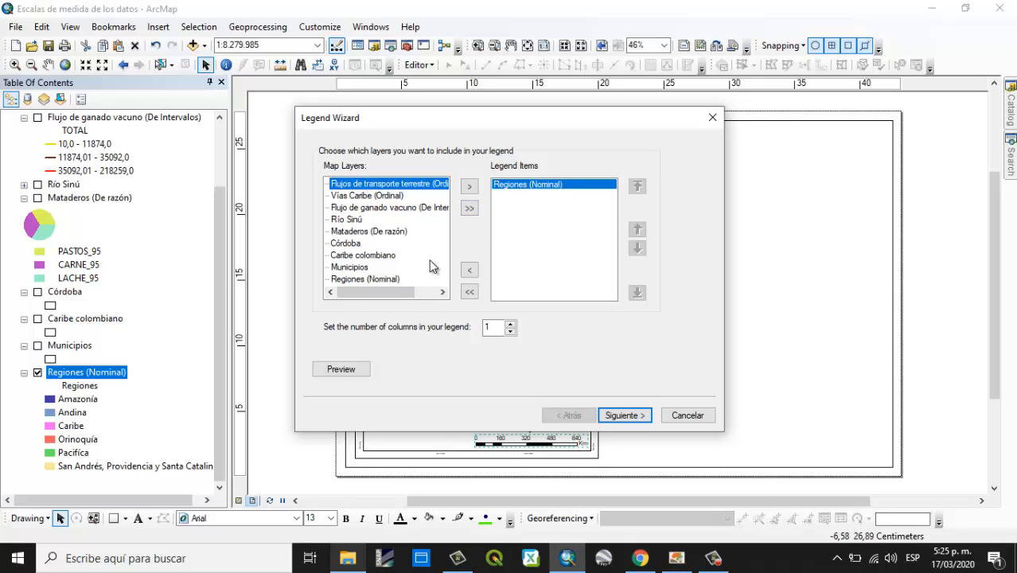
{"action": "scroll", "coordinate": [429, 259], "scroll_direction": "up", "scroll_amount": 3}
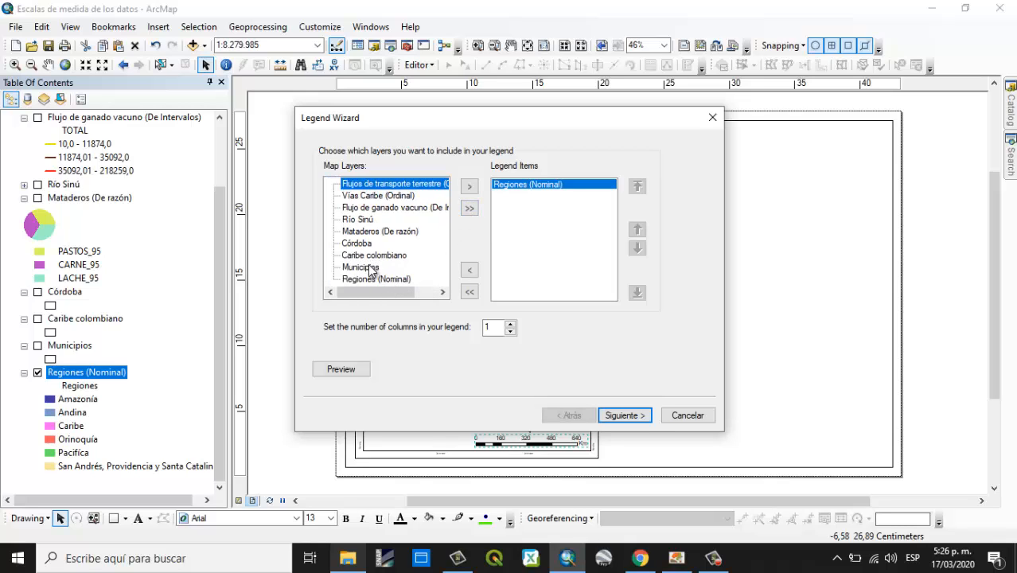
{"action": "left_click", "coordinate": [612, 414]}
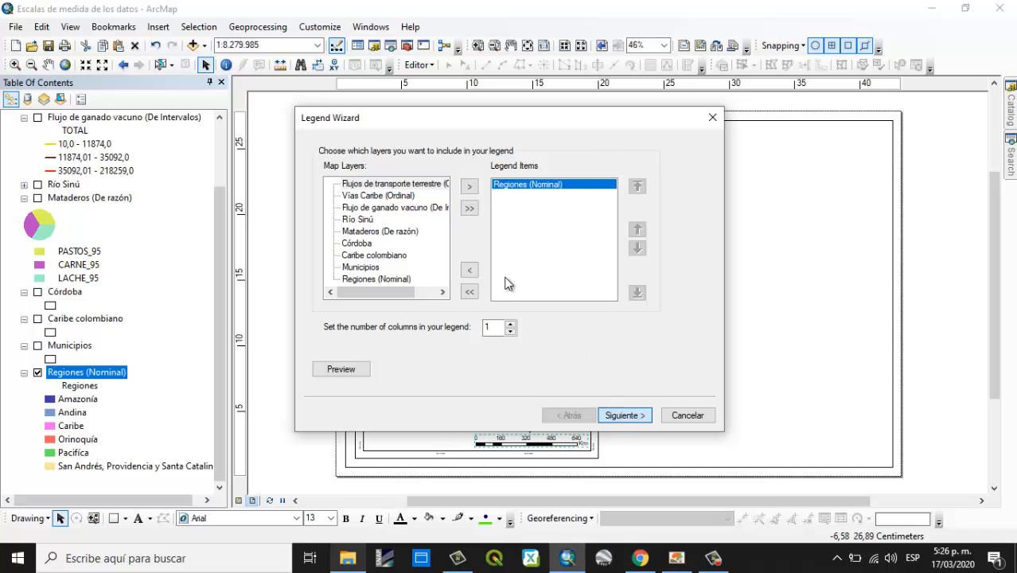
- Set the legend title to LEYENDA with font size 14
{"action": "left_click", "coordinate": [397, 172]}
{"action": "left_click_drag", "start_coordinate": [397, 172], "coordinate": [301, 178]}
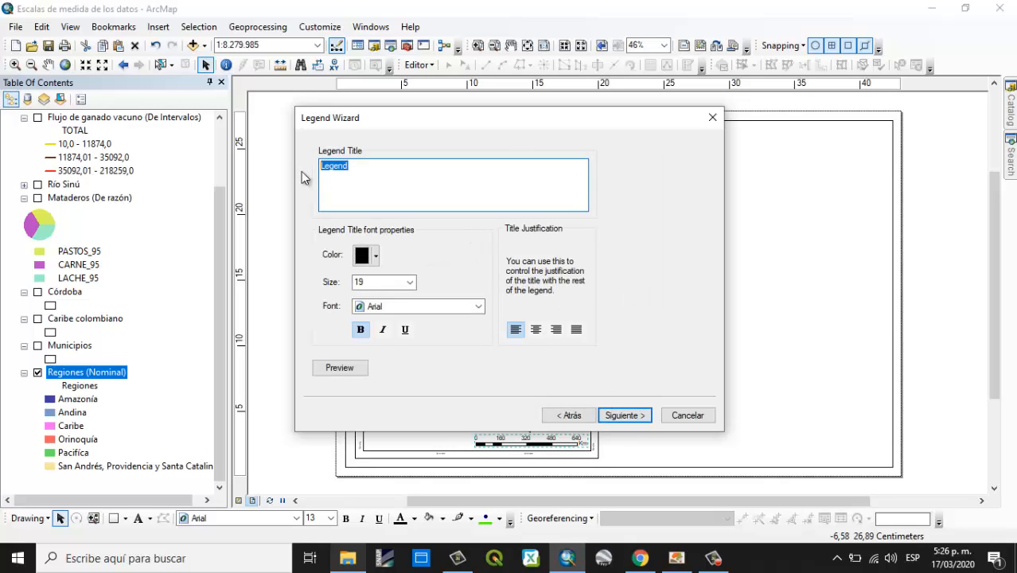
{"action": "type", "text": "LEYENDA"}
{"action": "left_click", "coordinate": [622, 415]}
{"action": "left_click", "coordinate": [571, 414]}
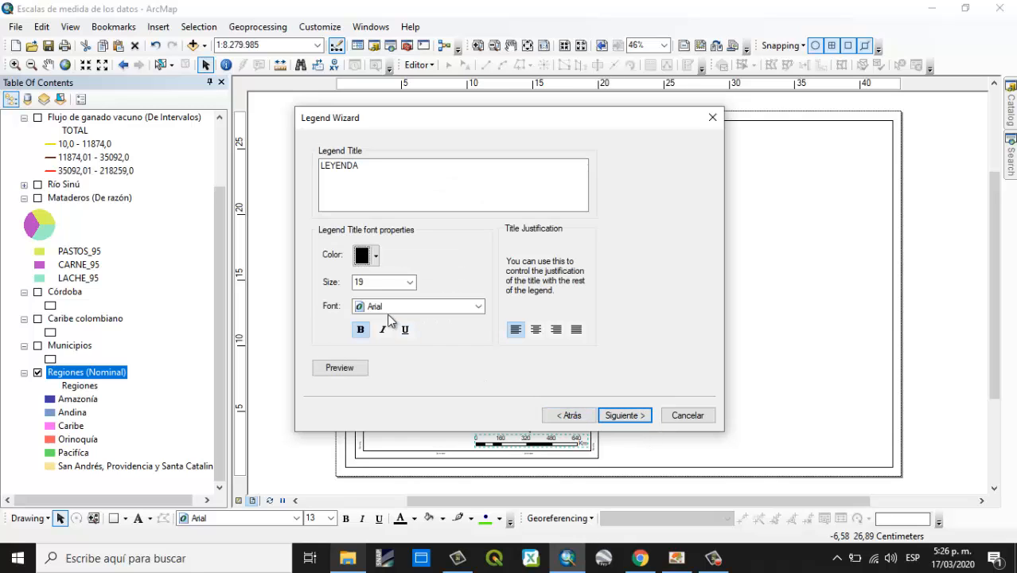
{"action": "left_click", "coordinate": [409, 282]}
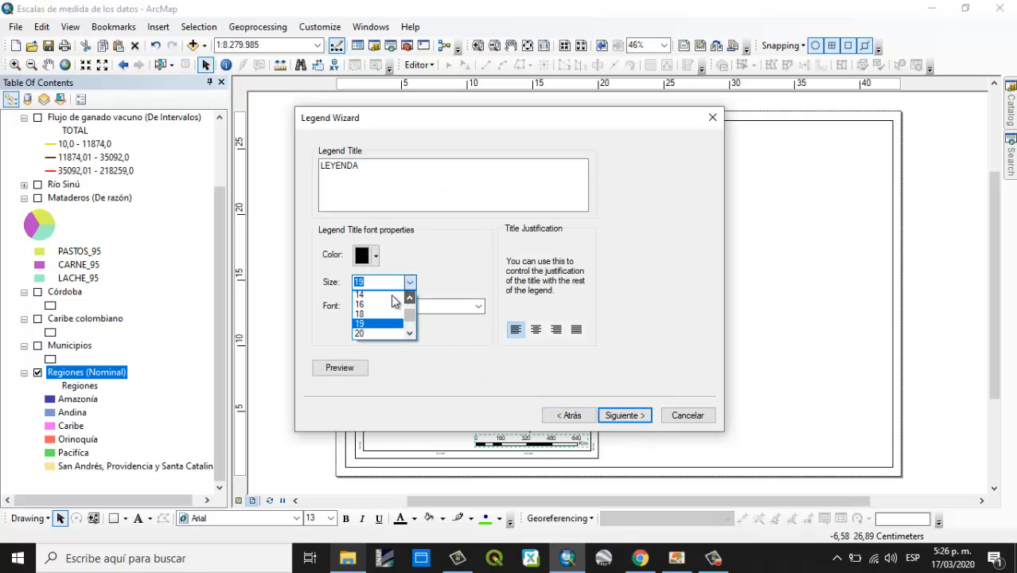
{"action": "left_click", "coordinate": [388, 300]}
- Finish the legend with default frame, patch and spacing settings, and place it in the data frame's lower-left corner
{"action": "left_click", "coordinate": [617, 415]}
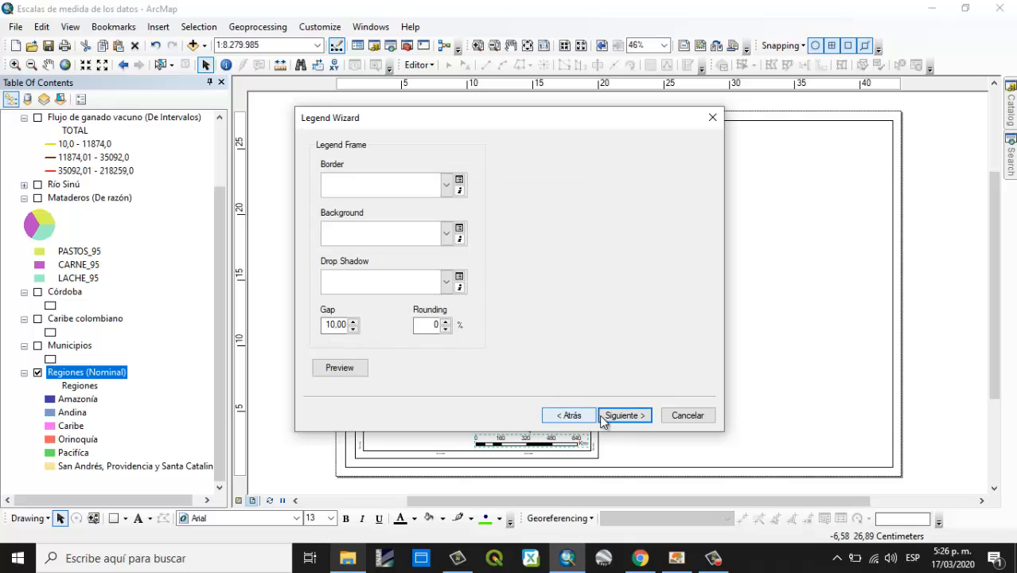
{"action": "left_click", "coordinate": [611, 416]}
{"action": "left_click", "coordinate": [610, 417]}
{"action": "left_click", "coordinate": [613, 415]}
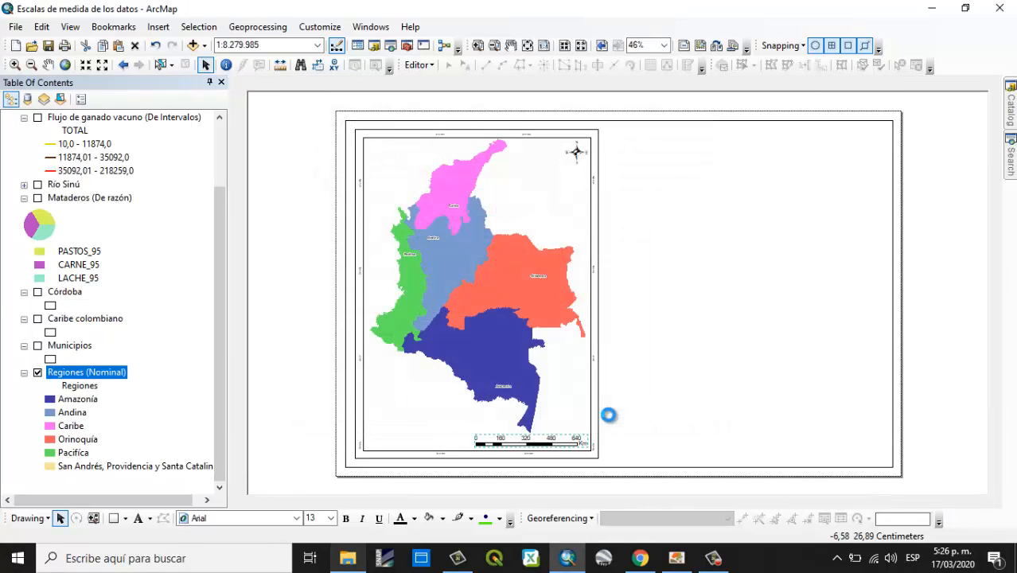
{"action": "left_click_drag", "start_coordinate": [579, 285], "coordinate": [428, 377]}
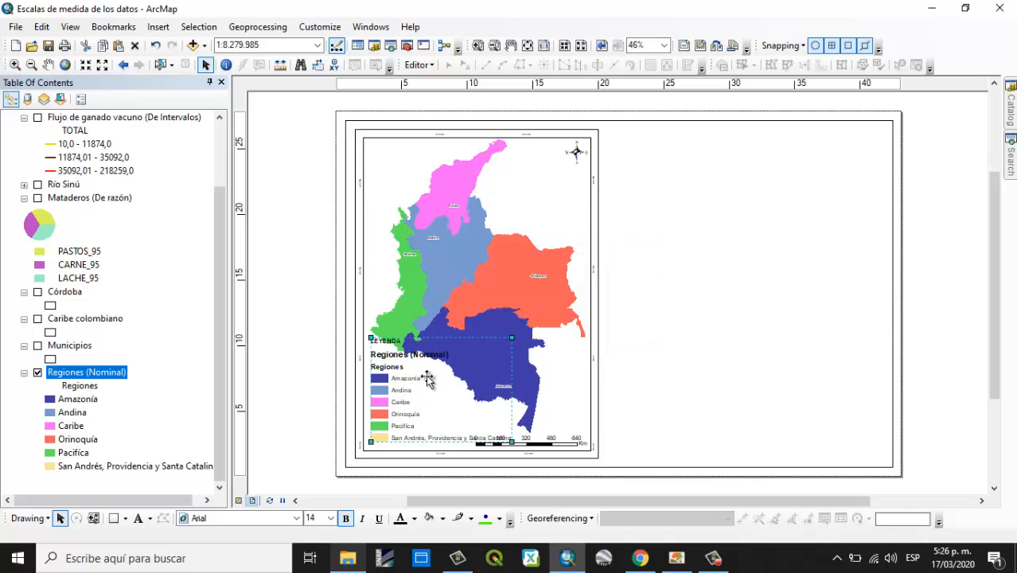
- Inspect the legend up close and open the Regiones (Nominal) layer's name for editing
{"action": "left_click", "coordinate": [664, 45]}
{"action": "left_click", "coordinate": [650, 81]}
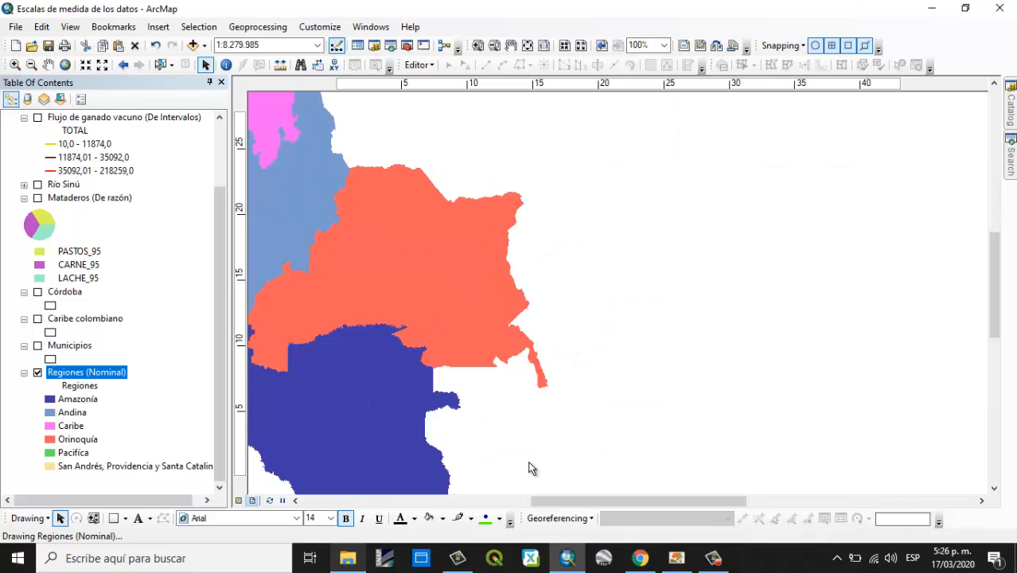
{"action": "mouse_move", "coordinate": [403, 458]}
{"action": "left_mouse_down"}
{"action": "mouse_move", "coordinate": [525, 456]}
{"action": "mouse_move", "coordinate": [802, 237]}
{"action": "left_mouse_up"}
{"action": "scroll", "coordinate": [802, 237], "scroll_direction": "down", "scroll_amount": 1}
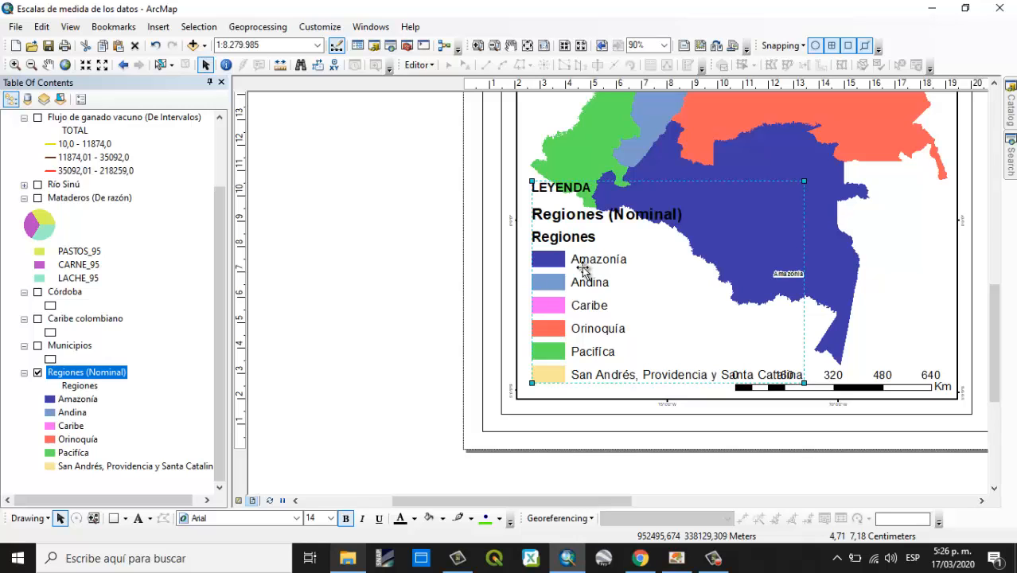
{"action": "left_click", "coordinate": [113, 378]}
{"action": "left_click", "coordinate": [123, 374]}
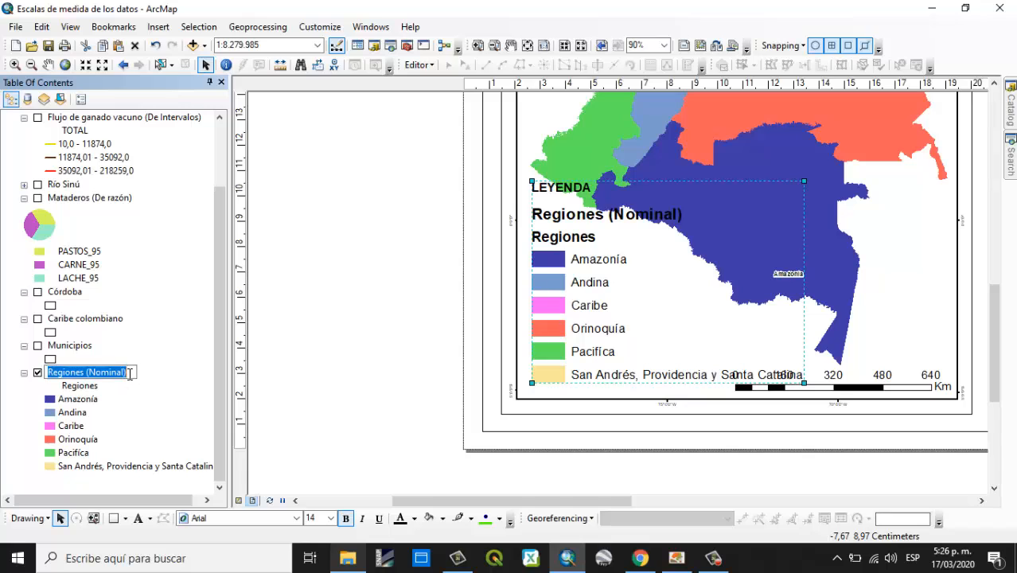
- Rename the Regiones (Nominal) layer as "Regiones naturales" and clear the "Regiones" heading beneath it
{"action": "left_click_drag", "start_coordinate": [125, 372], "coordinate": [100, 373]}
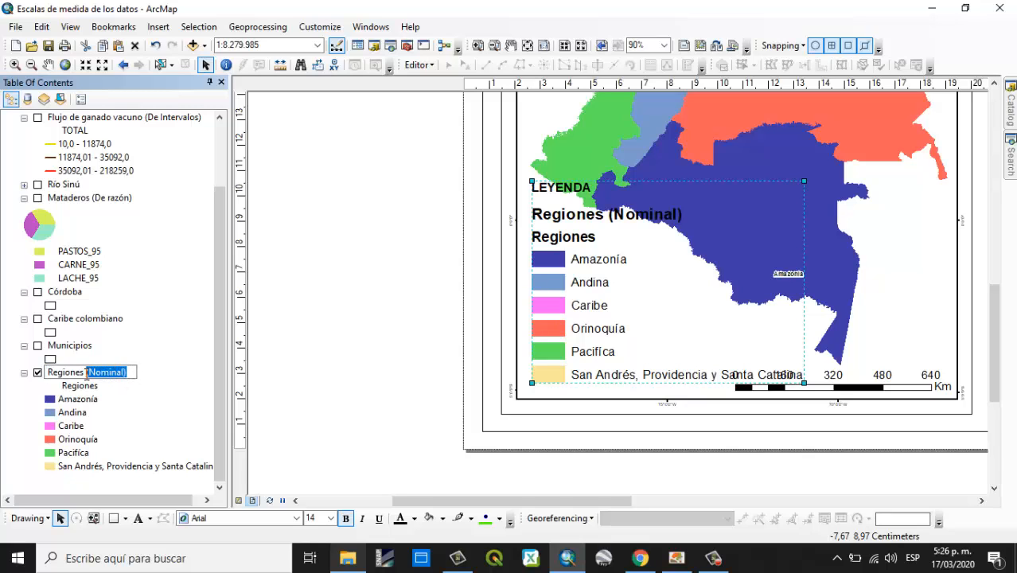
{"action": "key", "text": "BackSpace"}
{"action": "key", "text": "Return"}
{"action": "left_click", "coordinate": [82, 387]}
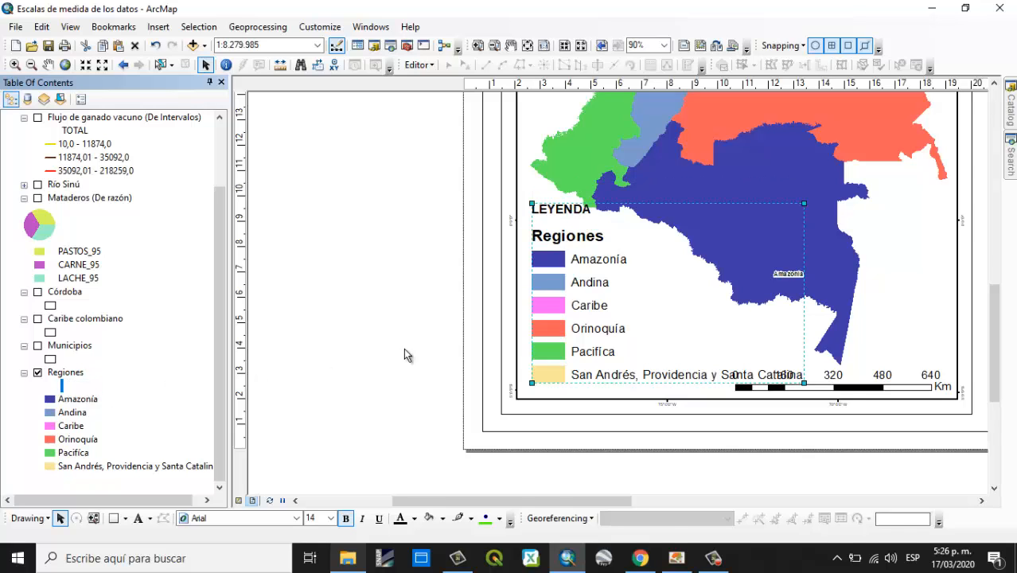
{"action": "left_click", "coordinate": [53, 374]}
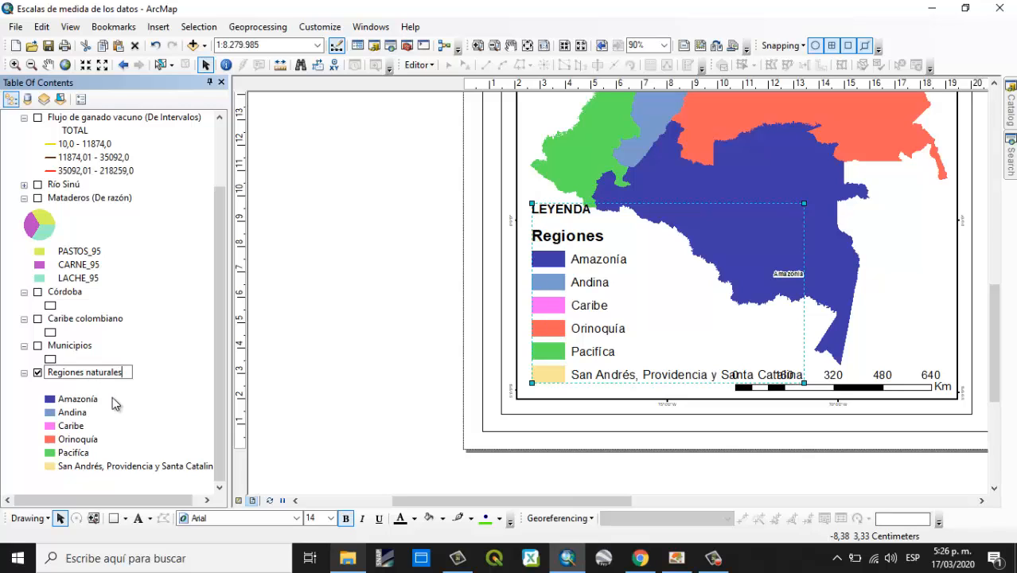
{"action": "key", "text": "Return"}
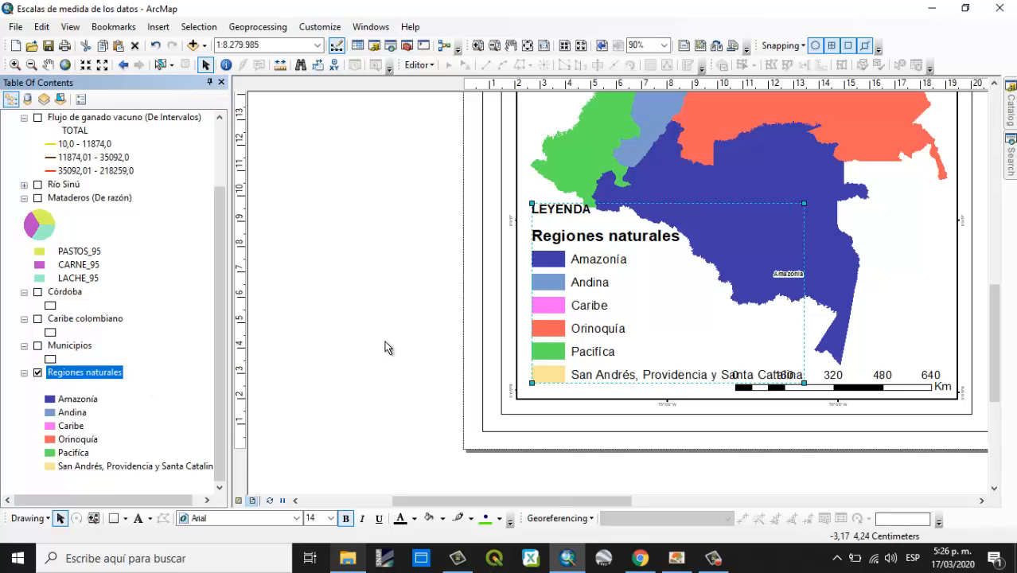
- Convert the legend to graphics and move it into the empty area to the left of the page
{"action": "right_click", "coordinate": [583, 264]}
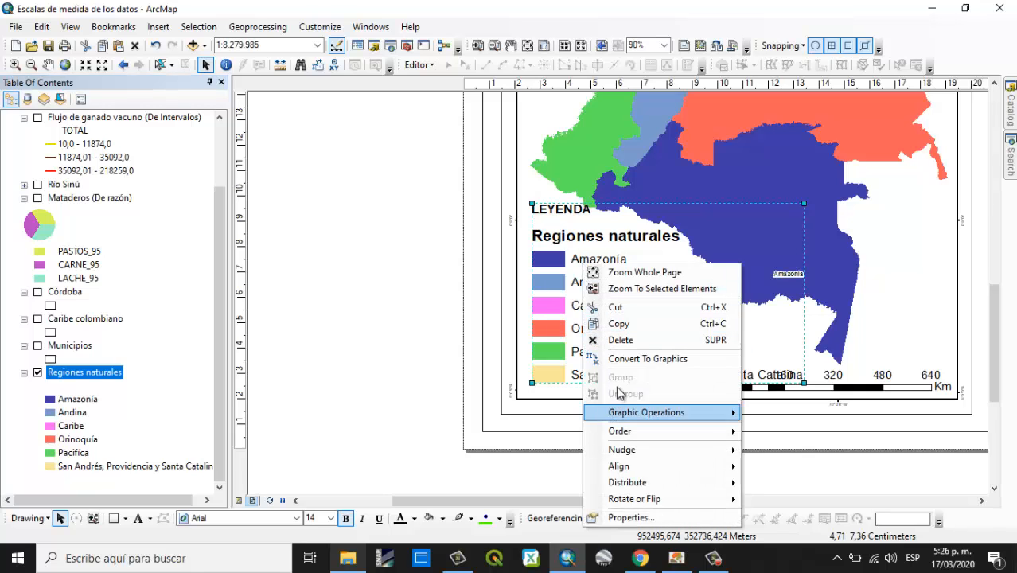
{"action": "left_click", "coordinate": [628, 358]}
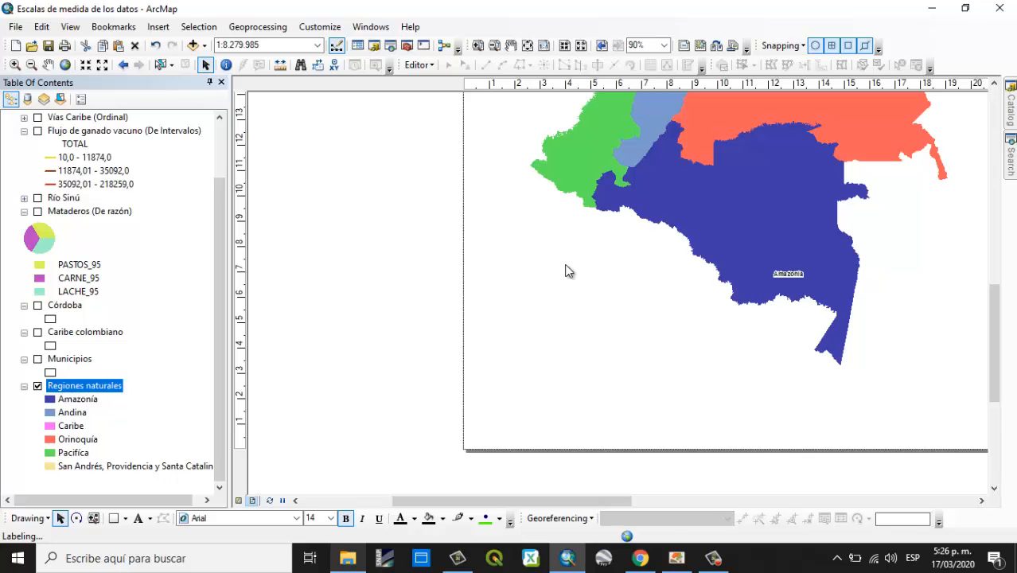
{"action": "mouse_move", "coordinate": [568, 271]}
{"action": "left_mouse_down"}
{"action": "mouse_move", "coordinate": [311, 277]}
{"action": "mouse_move", "coordinate": [216, 324]}
{"action": "left_mouse_up"}
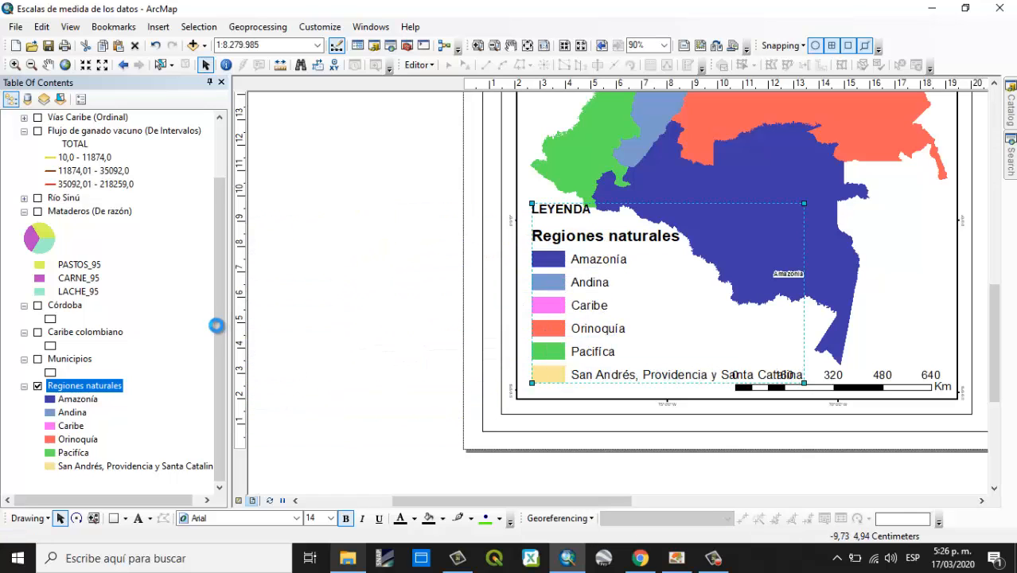
- Draw a rectangle about 6.06 by 5.82 cm in the map frame's lower-left corner, with white fill and black outline
{"action": "left_click", "coordinate": [116, 518]}
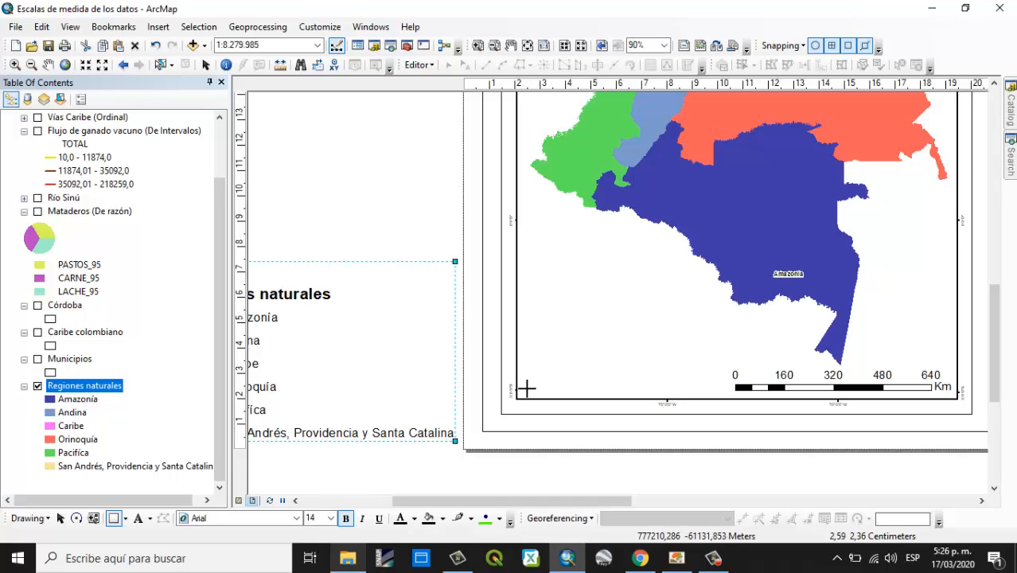
{"action": "left_click_drag", "start_coordinate": [529, 388], "coordinate": [681, 240]}
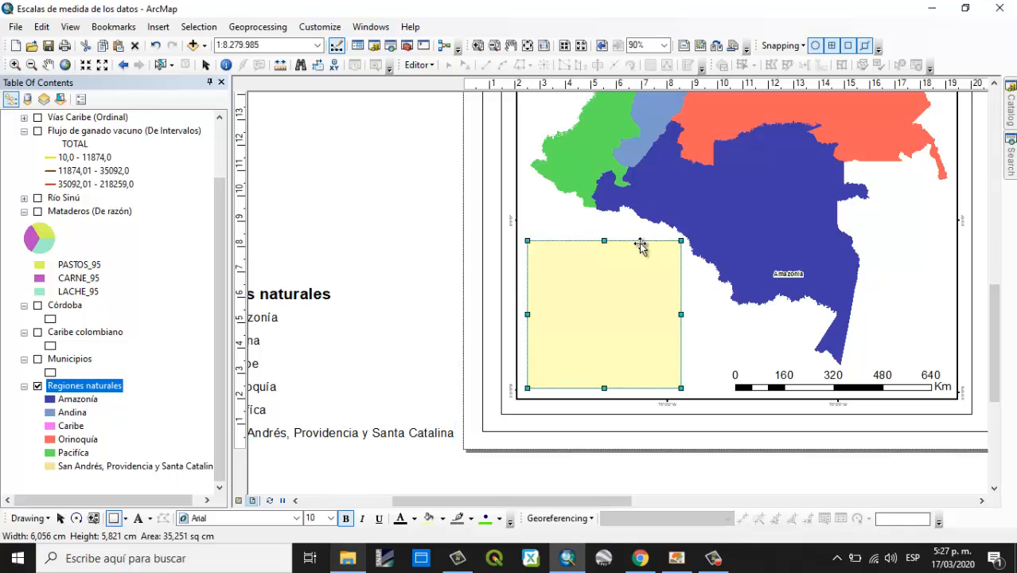
{"action": "right_click", "coordinate": [631, 251]}
{"action": "left_click", "coordinate": [675, 505]}
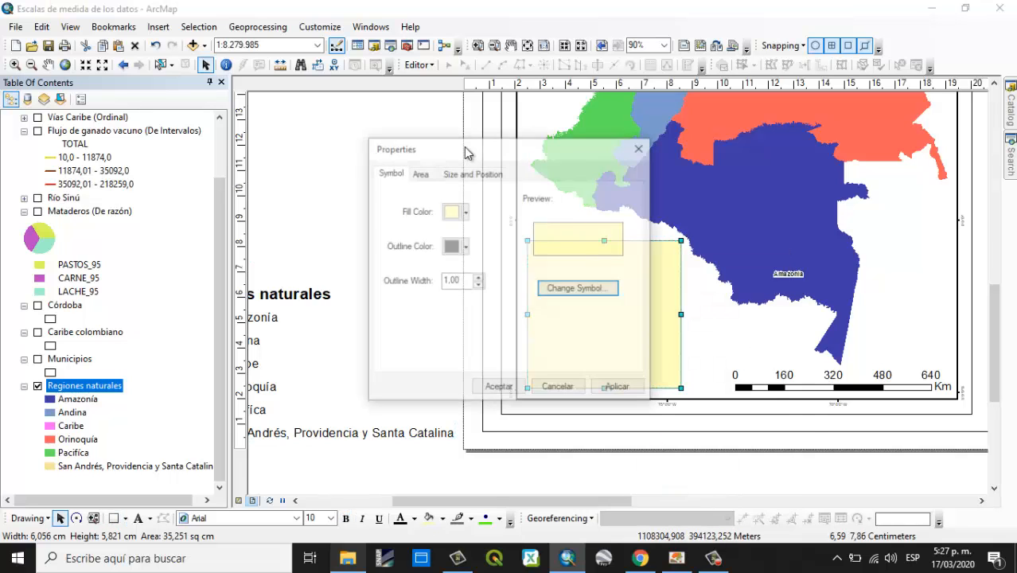
{"action": "left_click", "coordinate": [457, 211]}
{"action": "left_click", "coordinate": [449, 251]}
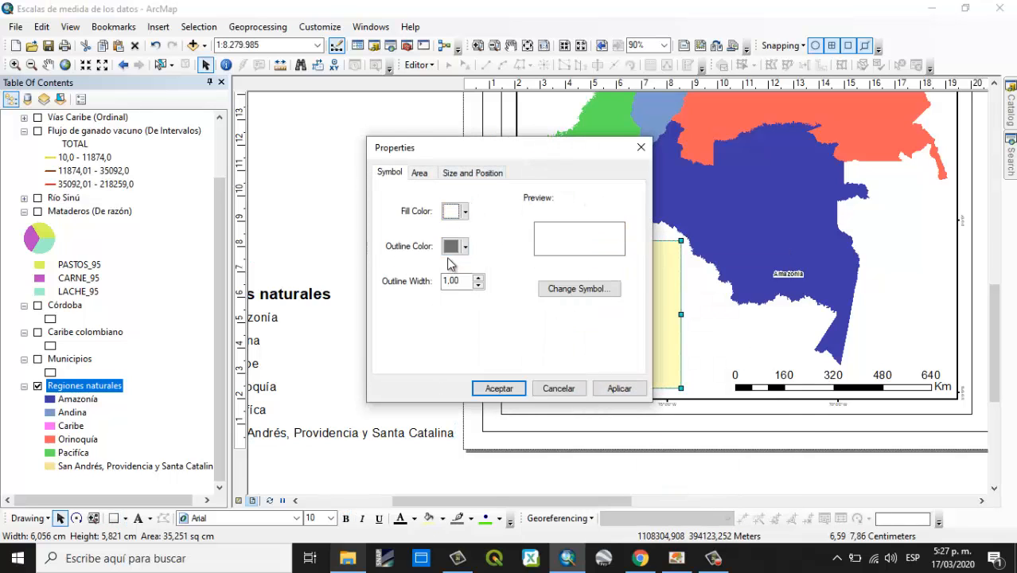
{"action": "left_click", "coordinate": [465, 246]}
{"action": "left_click", "coordinate": [449, 407]}
{"action": "left_click", "coordinate": [505, 389]}
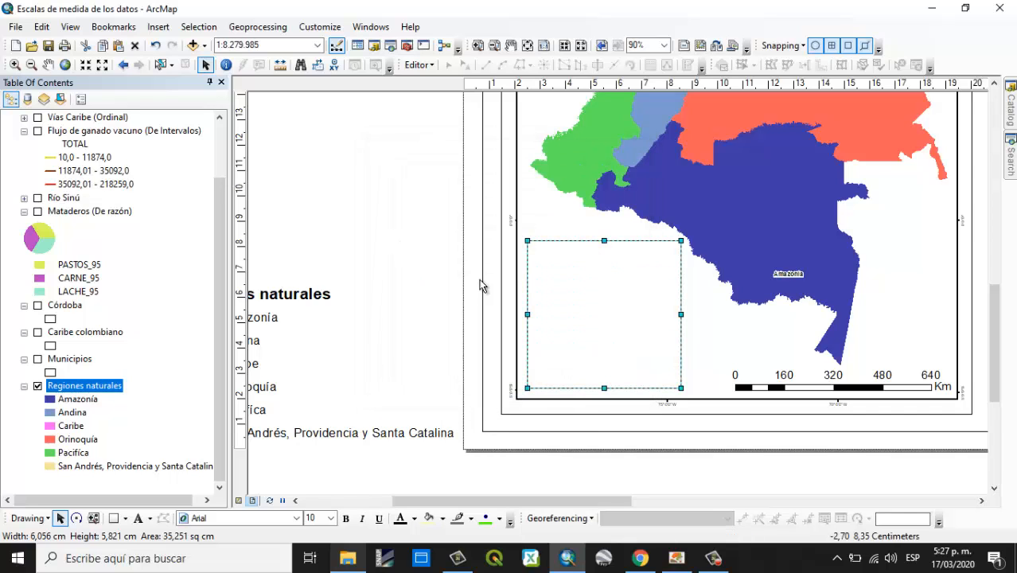
- Draw a horizontal line about 6.06 cm long across the rectangle just below its upper edge, forming a title strip
{"action": "left_click", "coordinate": [125, 518]}
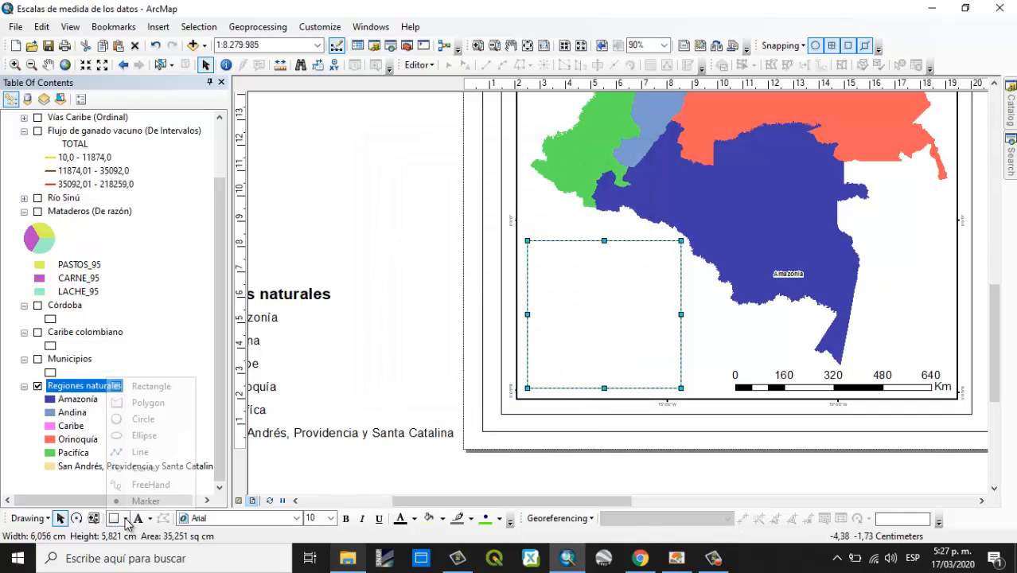
{"action": "left_click", "coordinate": [144, 452]}
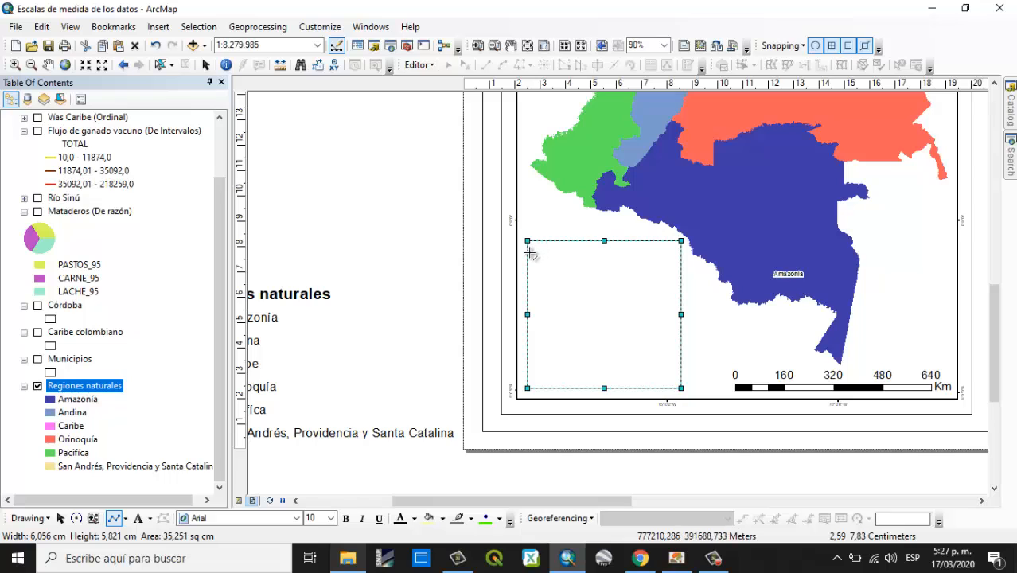
{"action": "left_click", "coordinate": [528, 253]}
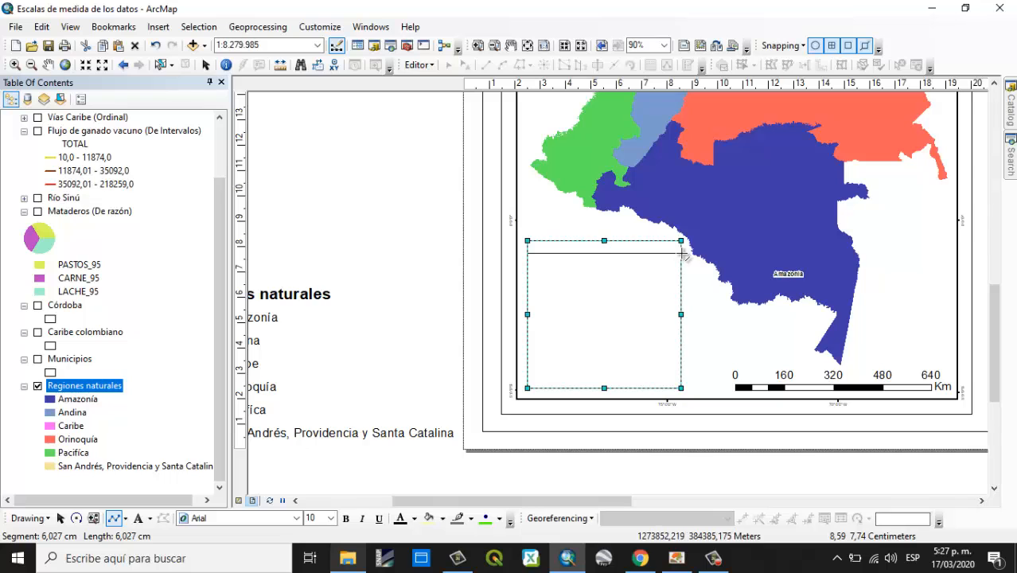
{"action": "double_click", "coordinate": [682, 253]}
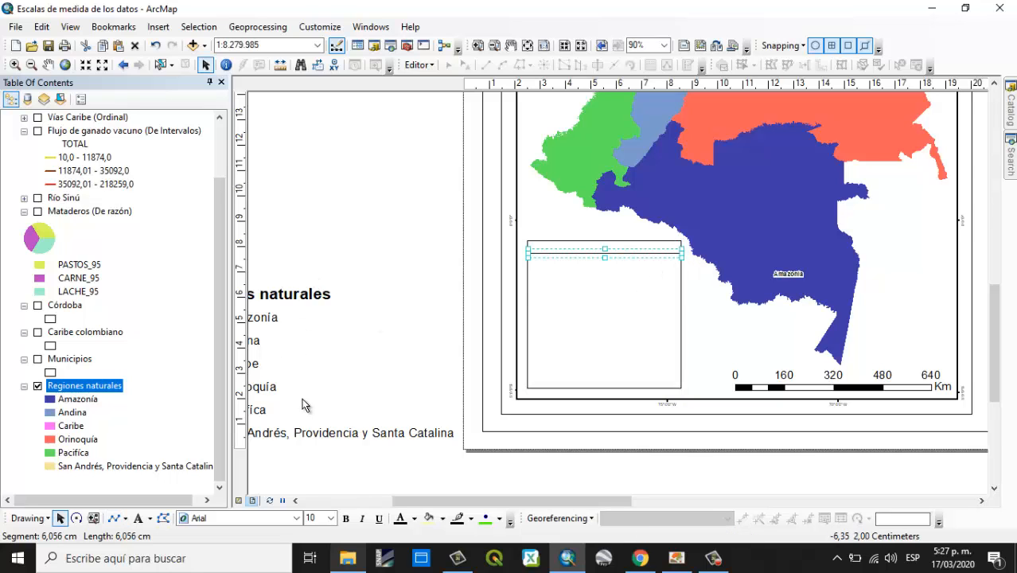
- Ungroup the converted legend and move its LEYENDA title into the rectangle's title strip
{"action": "left_click_drag", "start_coordinate": [431, 501], "coordinate": [375, 502]}
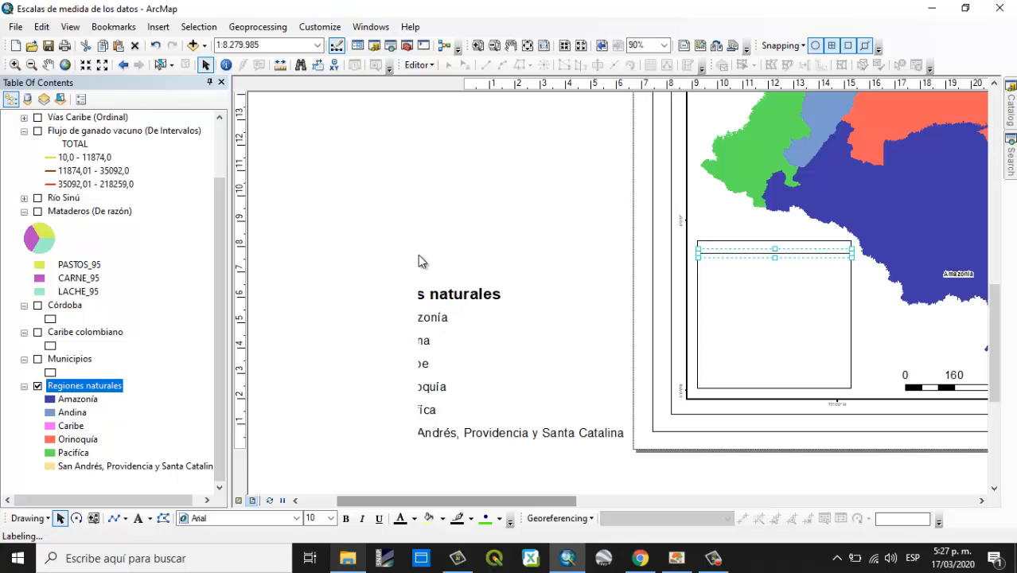
{"action": "left_click", "coordinate": [380, 268]}
{"action": "right_click", "coordinate": [387, 268]}
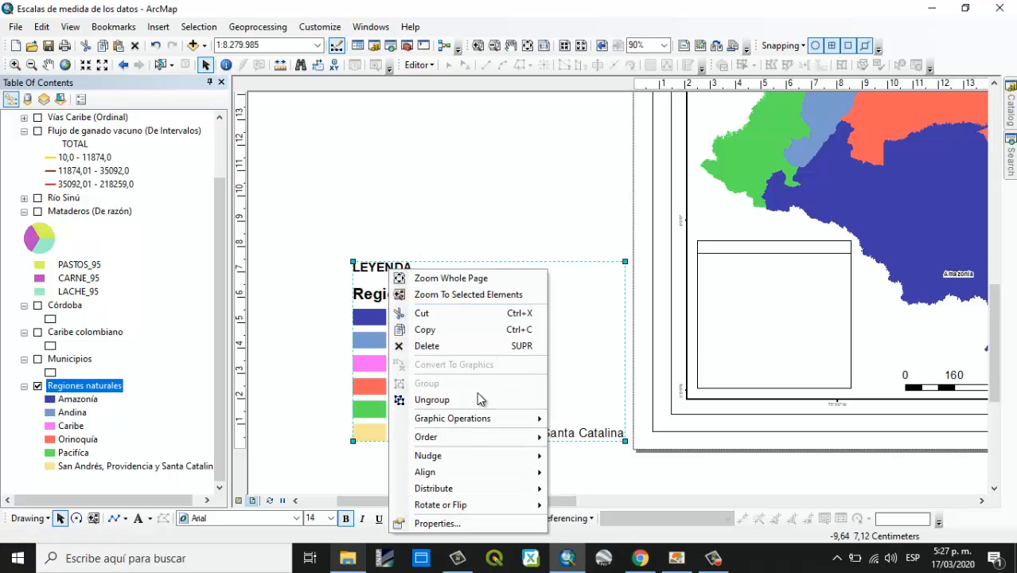
{"action": "left_click", "coordinate": [479, 398]}
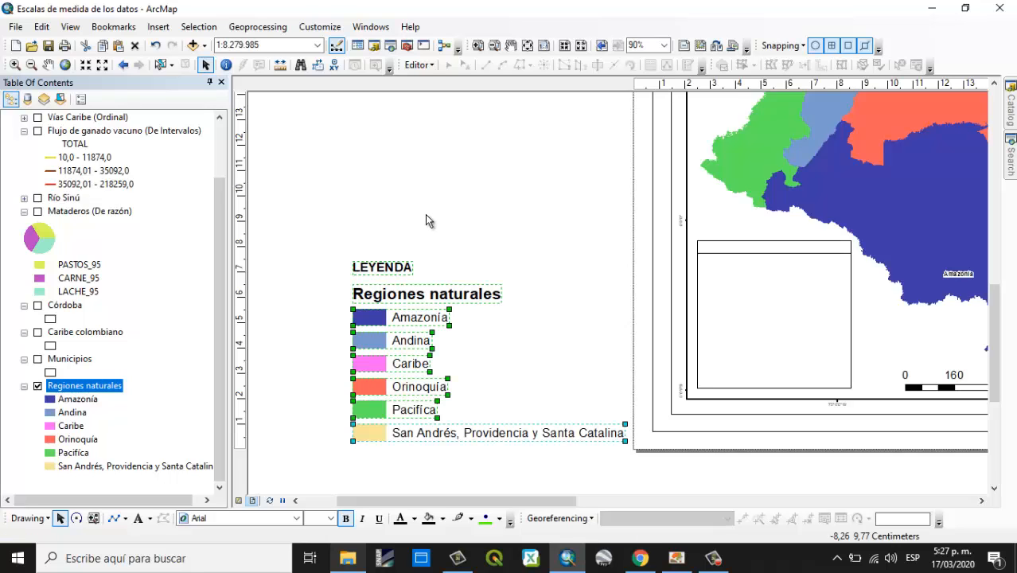
{"action": "left_click", "coordinate": [386, 268]}
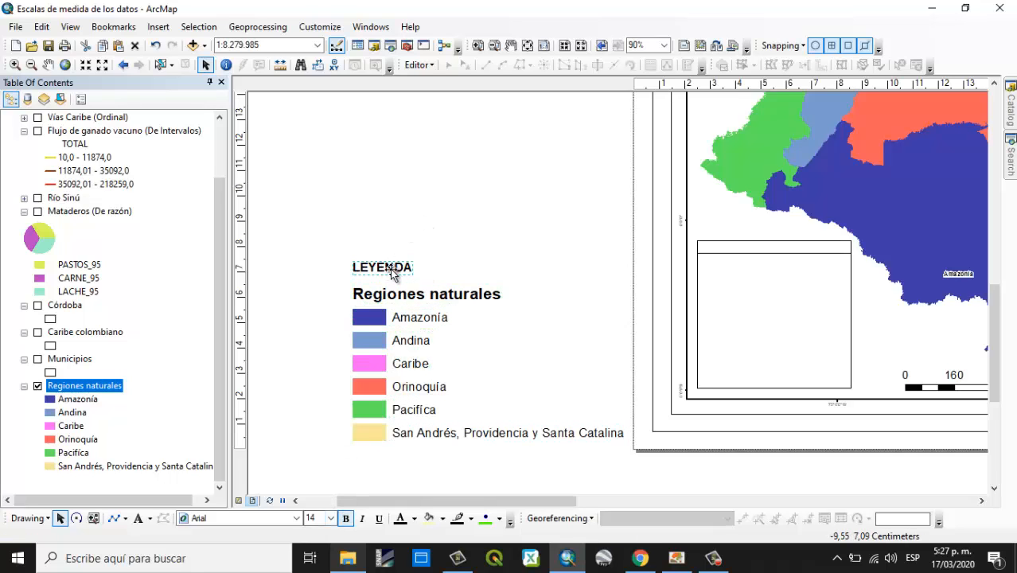
{"action": "left_click_drag", "start_coordinate": [391, 270], "coordinate": [776, 251]}
- Set the remaining legend texts to font size 12 and move the Regiones naturales heading into the box below LEYENDA
{"action": "left_click", "coordinate": [369, 292]}
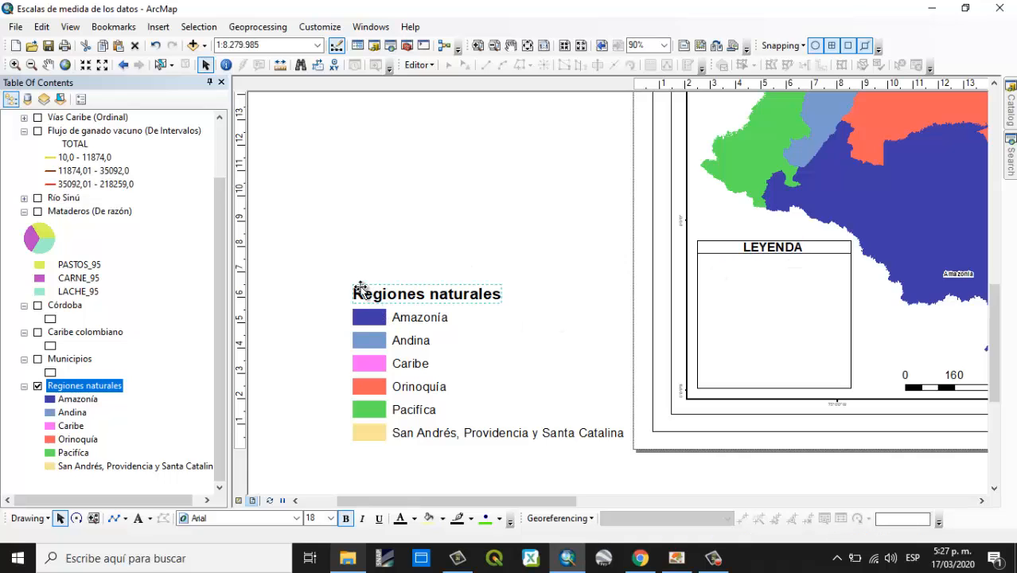
{"action": "left_click_drag", "start_coordinate": [326, 252], "coordinate": [645, 481]}
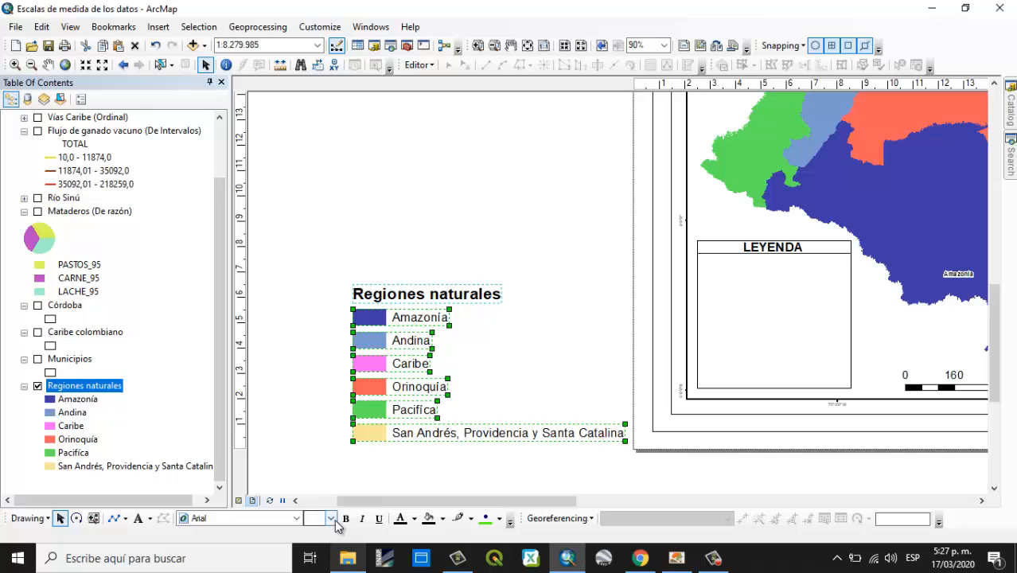
{"action": "left_click", "coordinate": [331, 518]}
{"action": "left_click", "coordinate": [322, 398]}
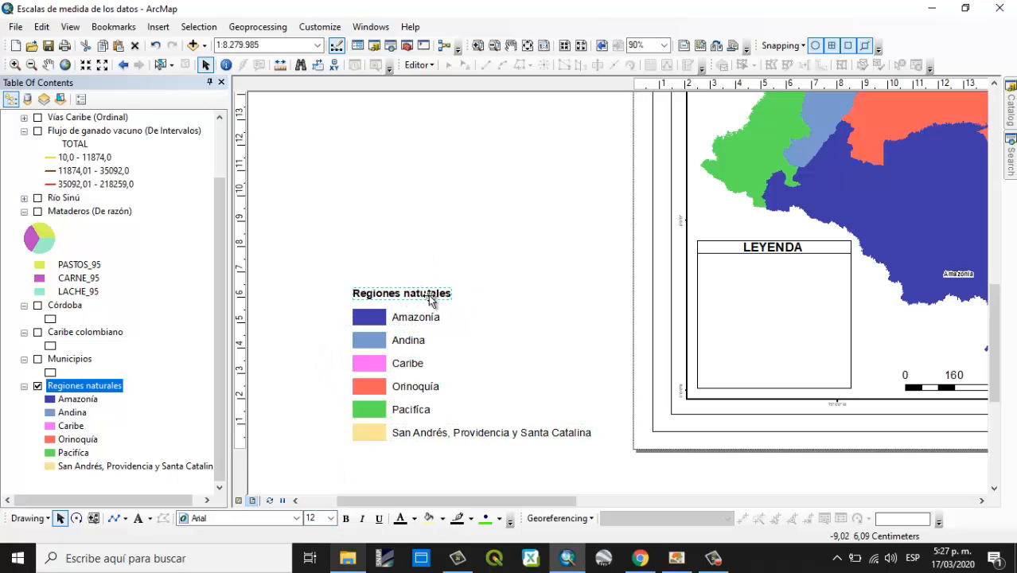
{"action": "left_click_drag", "start_coordinate": [402, 294], "coordinate": [778, 268]}
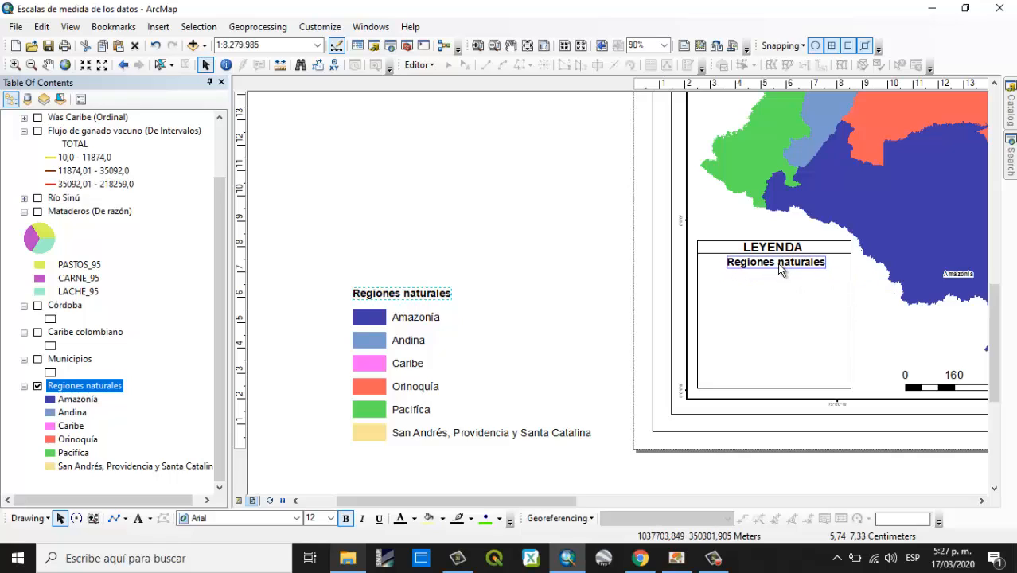
- Ungroup the San Andrés, Providencia y Santa Catalina legend entry to separate its label from its colour patch
{"action": "left_click_drag", "start_coordinate": [324, 285], "coordinate": [609, 470]}
{"action": "double_click", "coordinate": [496, 430]}
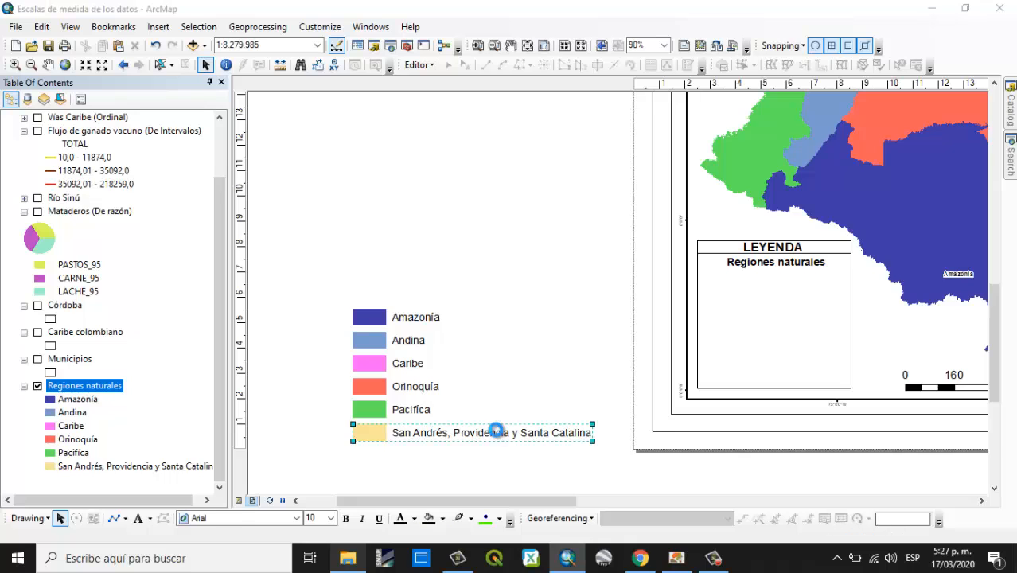
{"action": "left_click", "coordinate": [665, 117]}
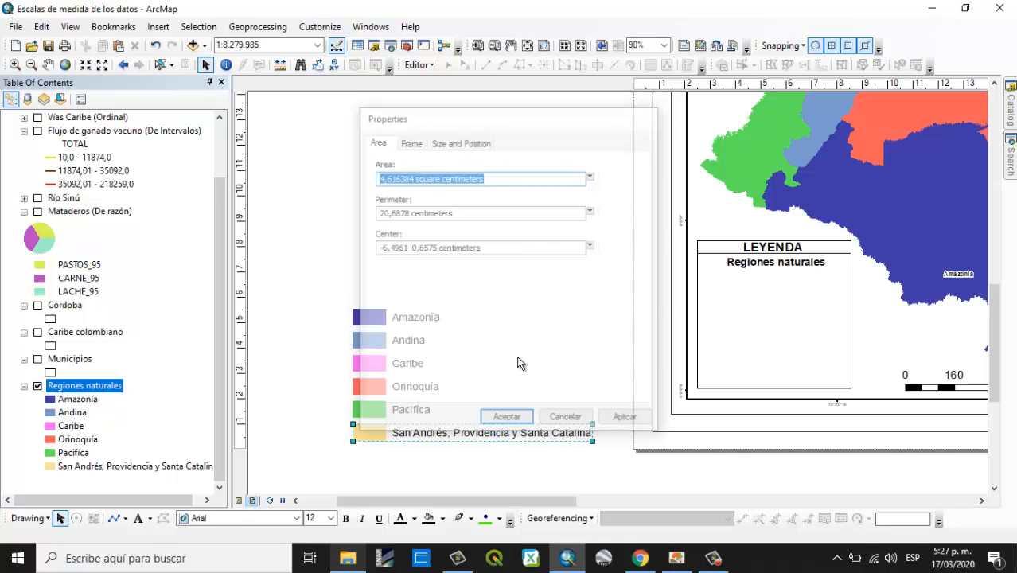
{"action": "right_click", "coordinate": [503, 426]}
{"action": "left_click", "coordinate": [521, 290]}
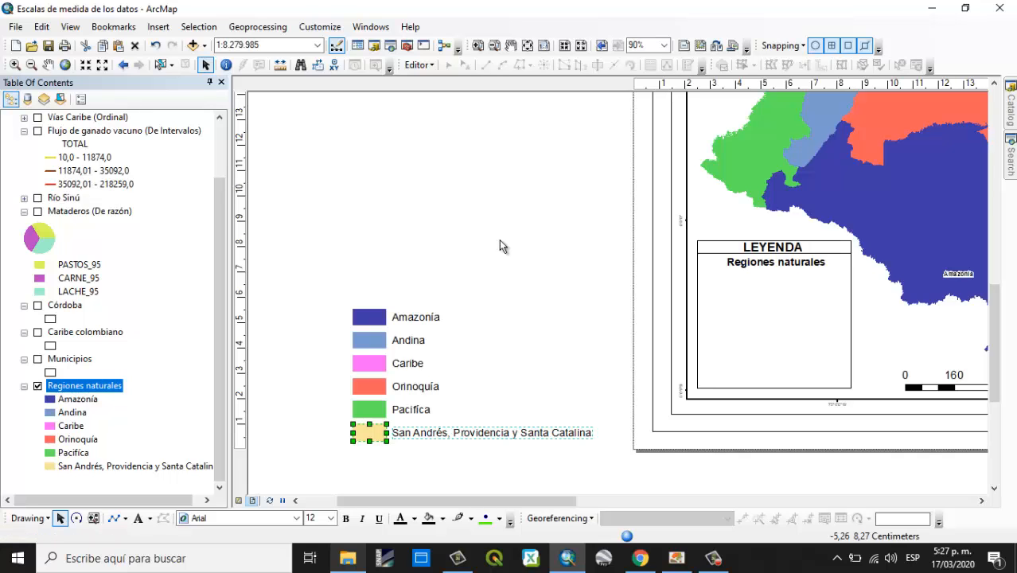
{"action": "left_click", "coordinate": [499, 240]}
- Break the San Andrés label into two lines before "y Santa Catalina" and move it slightly down beside its patch
{"action": "double_click", "coordinate": [471, 433]}
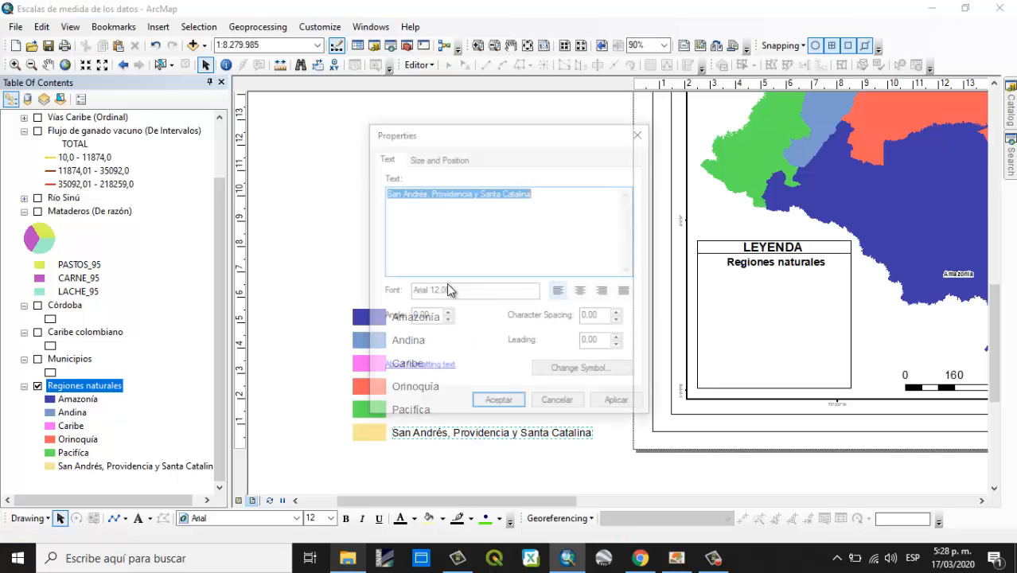
{"action": "left_click", "coordinate": [476, 194]}
{"action": "key", "text": "Return"}
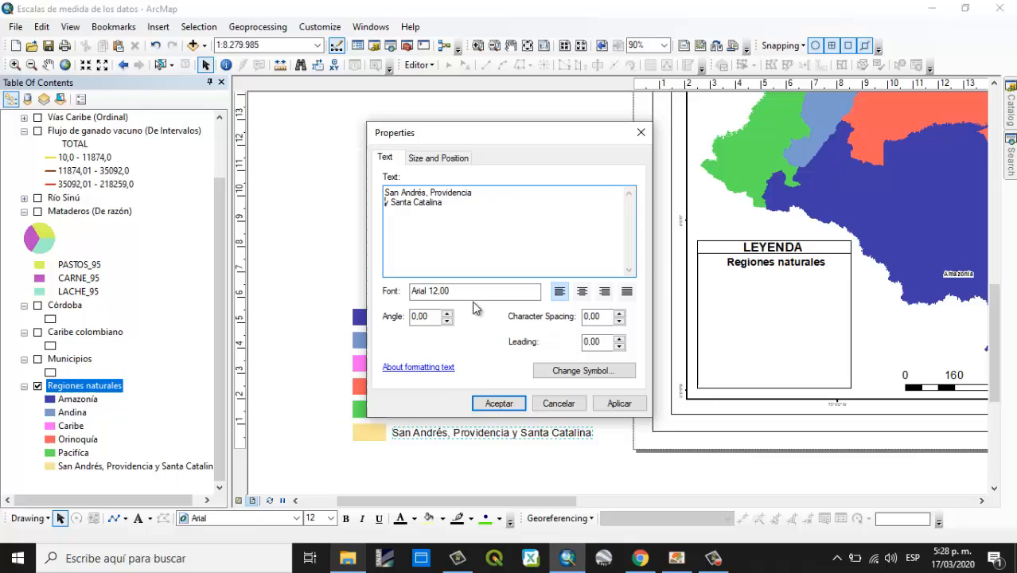
{"action": "left_click", "coordinate": [499, 404]}
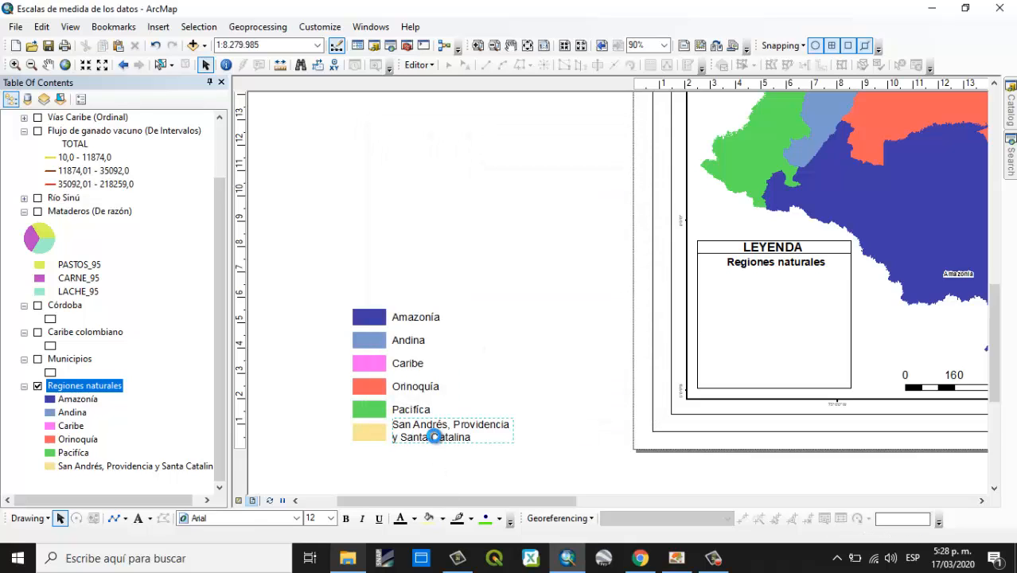
{"action": "left_click_drag", "start_coordinate": [434, 431], "coordinate": [436, 438]}
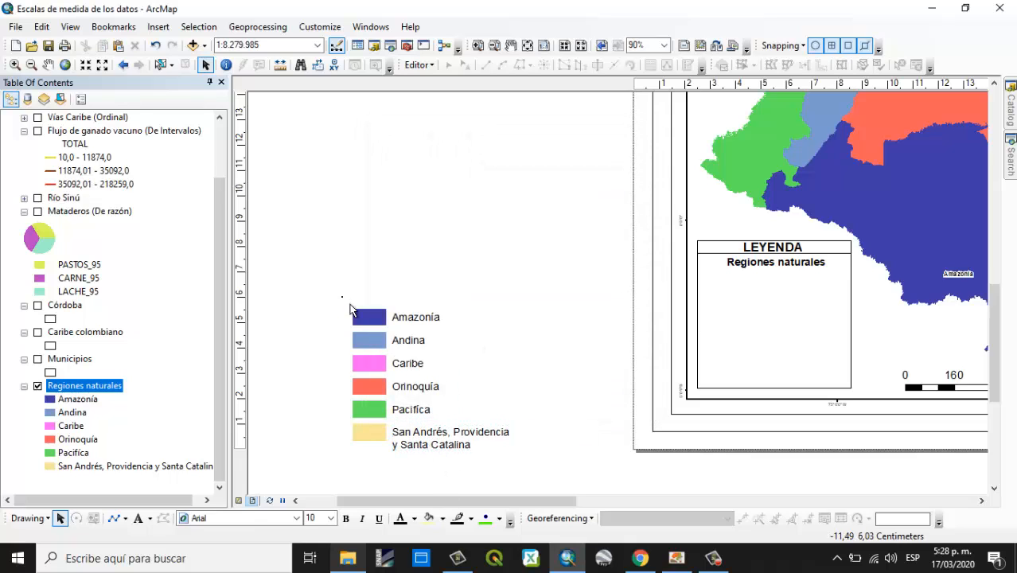
- Group the six region legend entries and scale the group down proportionally to a text size of about 9.94
{"action": "left_click_drag", "start_coordinate": [347, 298], "coordinate": [509, 466]}
{"action": "right_click", "coordinate": [422, 411]}
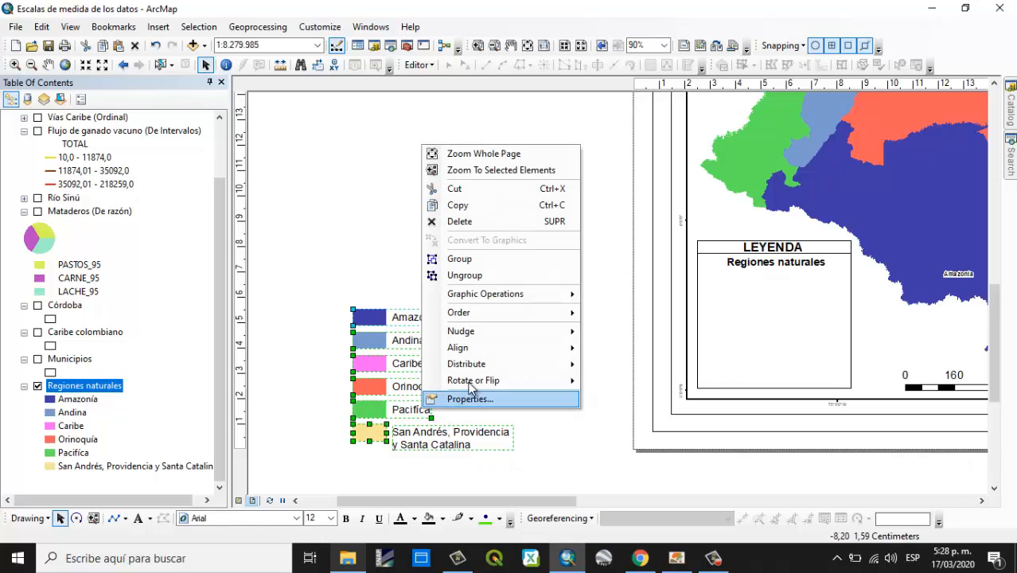
{"action": "left_click", "coordinate": [445, 256]}
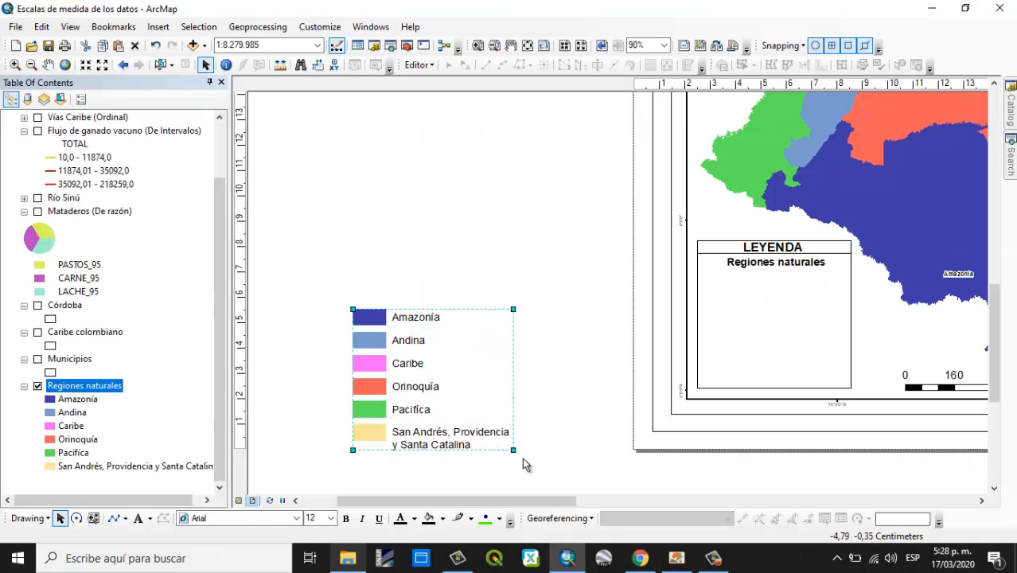
{"action": "left_click_drag", "start_coordinate": [514, 450], "coordinate": [484, 443]}
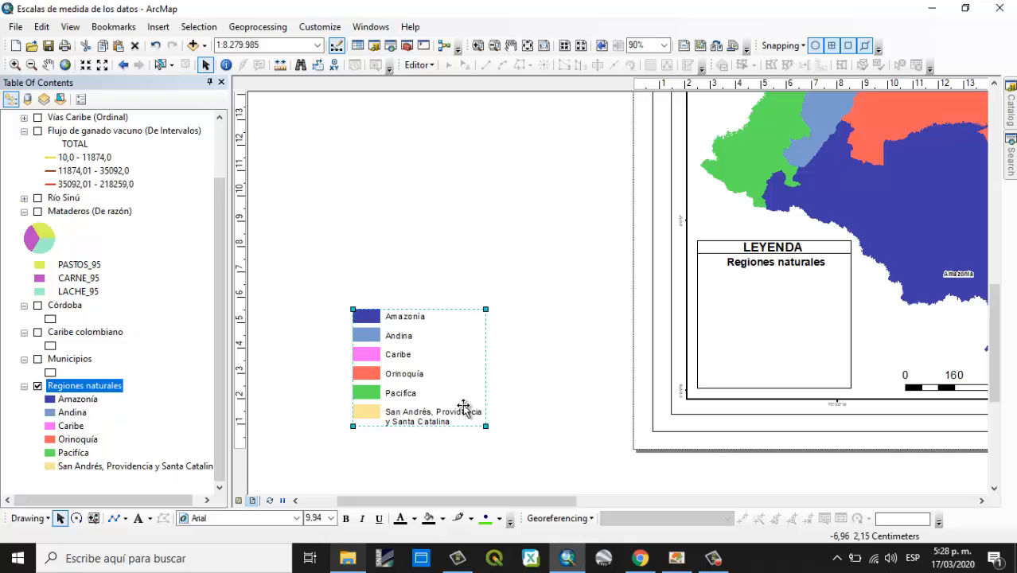
- Move the grouped region entries into the legend box below the Regiones naturales heading
{"action": "left_click_drag", "start_coordinate": [429, 371], "coordinate": [740, 363]}
{"action": "left_click", "coordinate": [380, 376]}
{"action": "left_click_drag", "start_coordinate": [389, 364], "coordinate": [730, 338]}
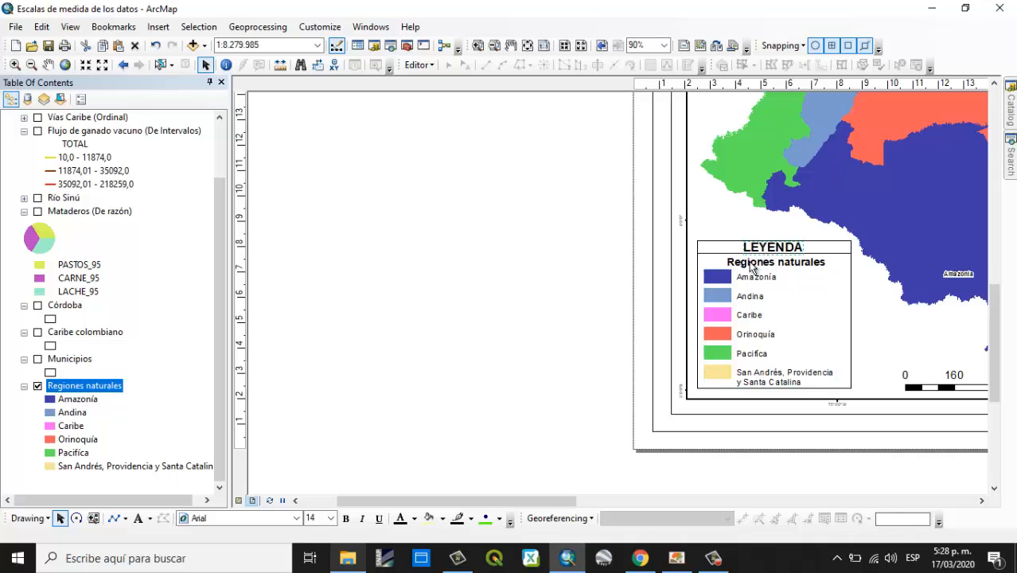
- Nudge the Regiones naturales heading slightly upward beneath the LEYENDA title, leaving its text properties as they are
{"action": "left_click", "coordinate": [551, 327]}
{"action": "double_click", "coordinate": [782, 264]}
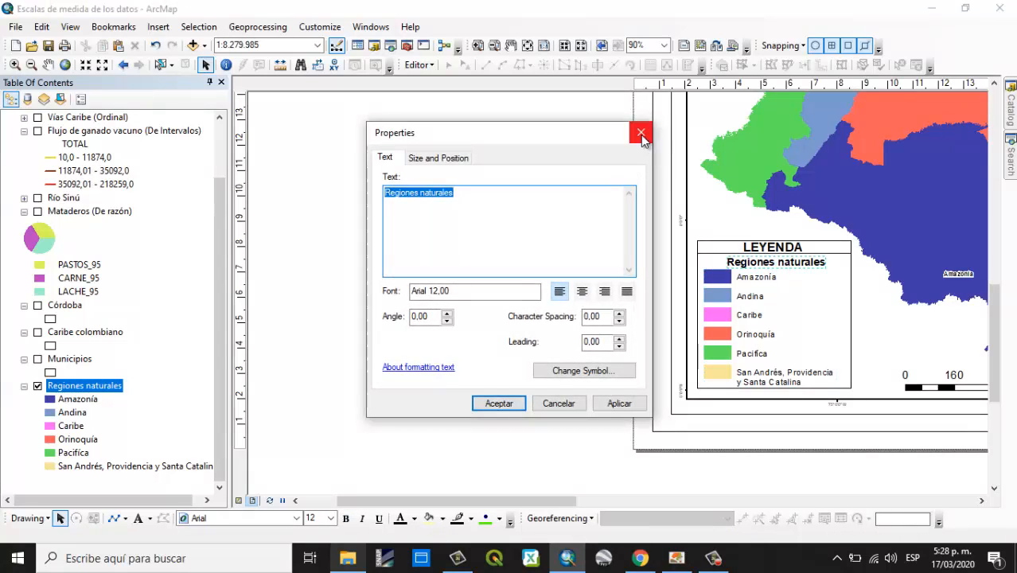
{"action": "left_click", "coordinate": [640, 132]}
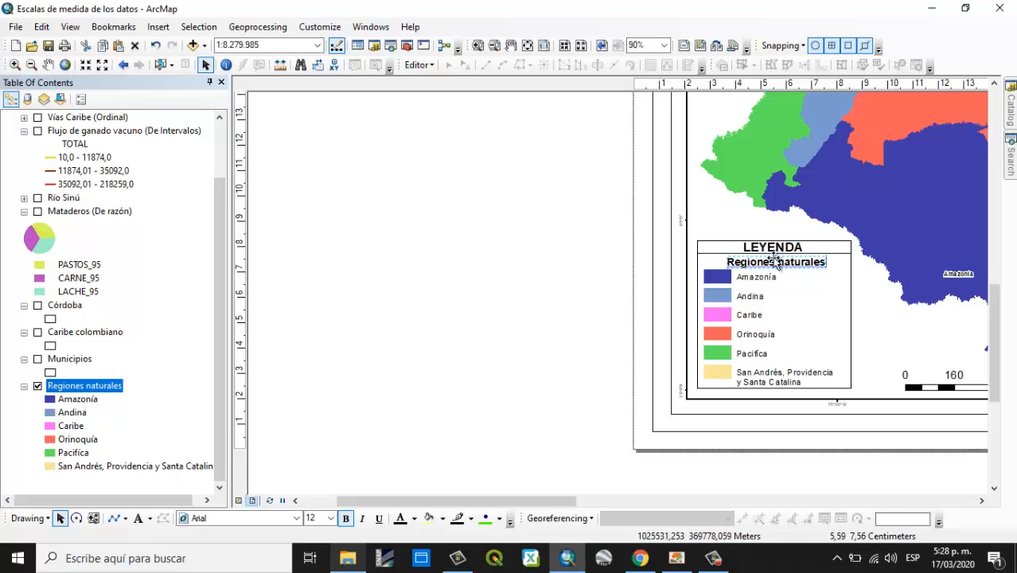
{"action": "left_click", "coordinate": [511, 232]}
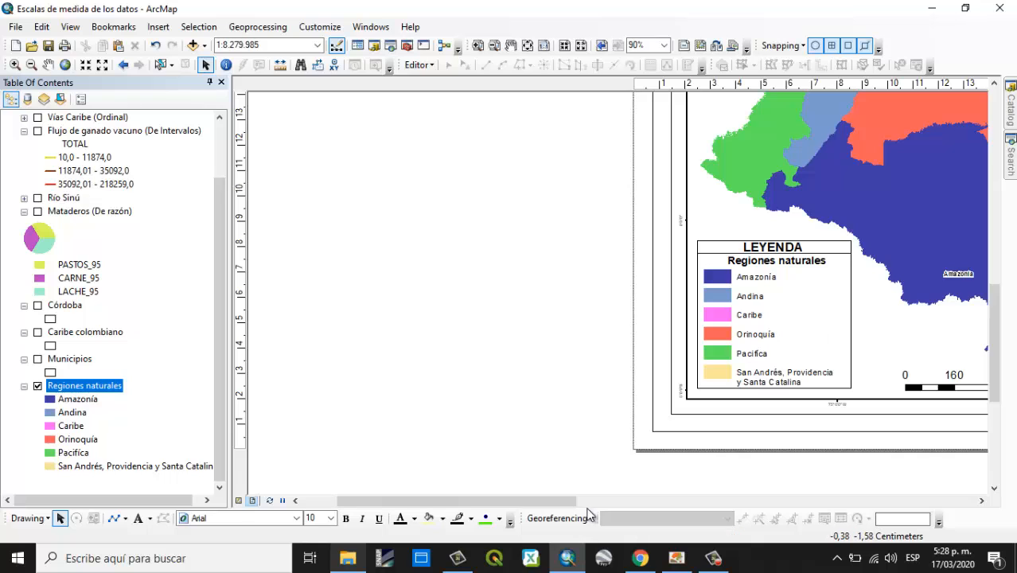
- Add the text "Escala: 1:8.200.000" above the right end of the scale bar
{"action": "left_click_drag", "start_coordinate": [417, 501], "coordinate": [495, 500]}
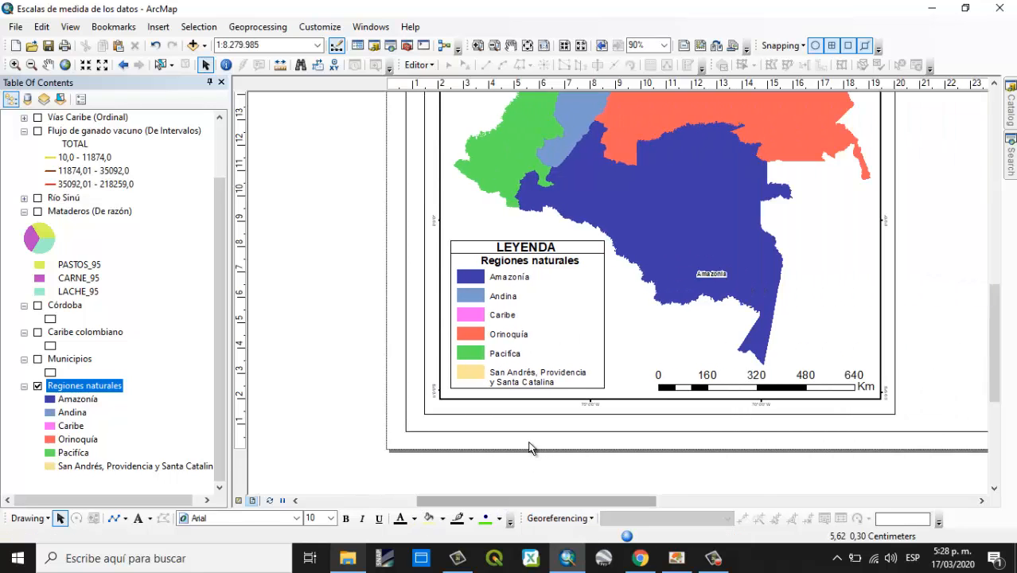
{"action": "left_click", "coordinate": [137, 518]}
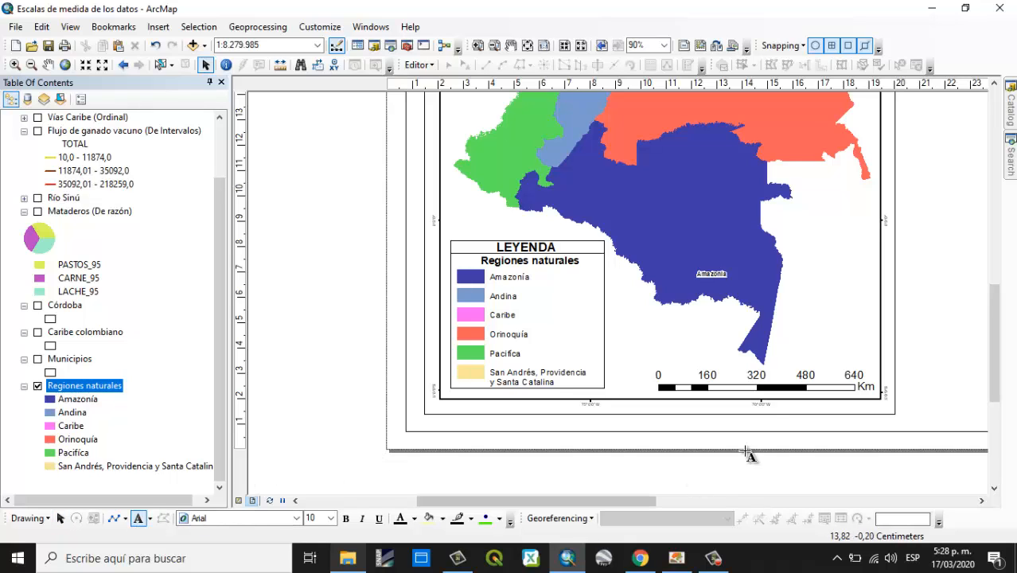
{"action": "type", "text": "Escala: 1:8200."}
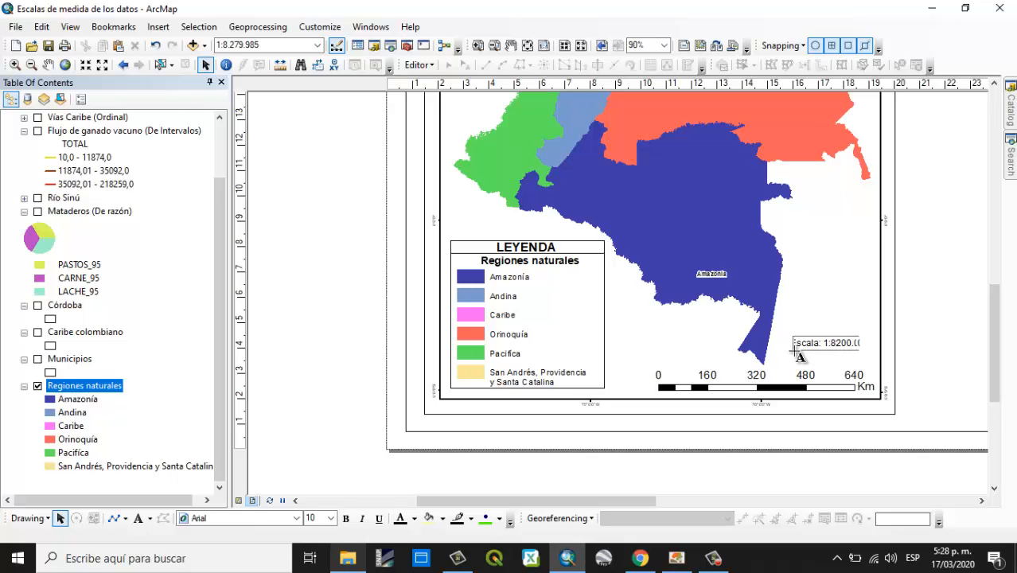
{"action": "type", "text": "00"}
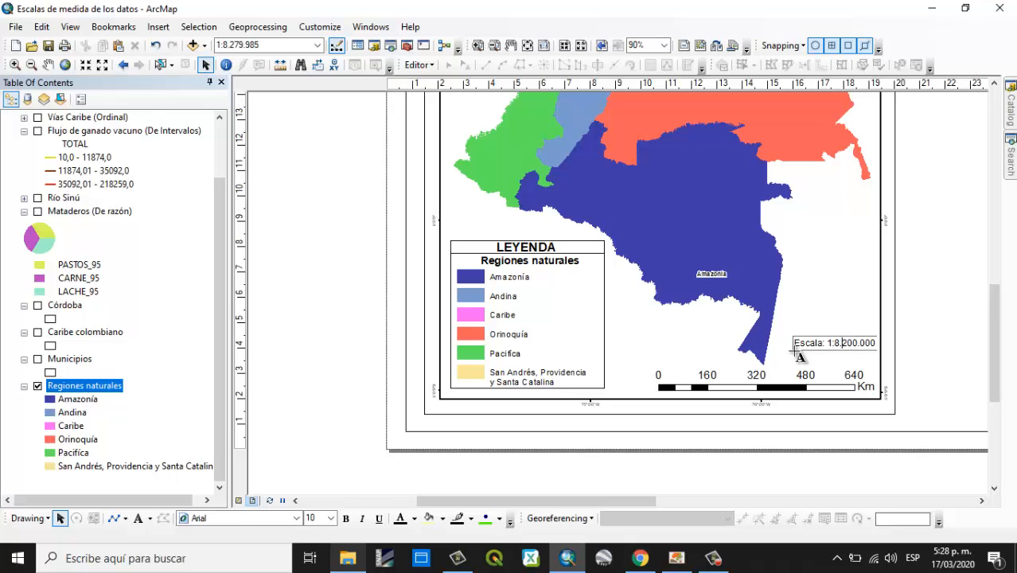
{"action": "left_click", "coordinate": [923, 341]}
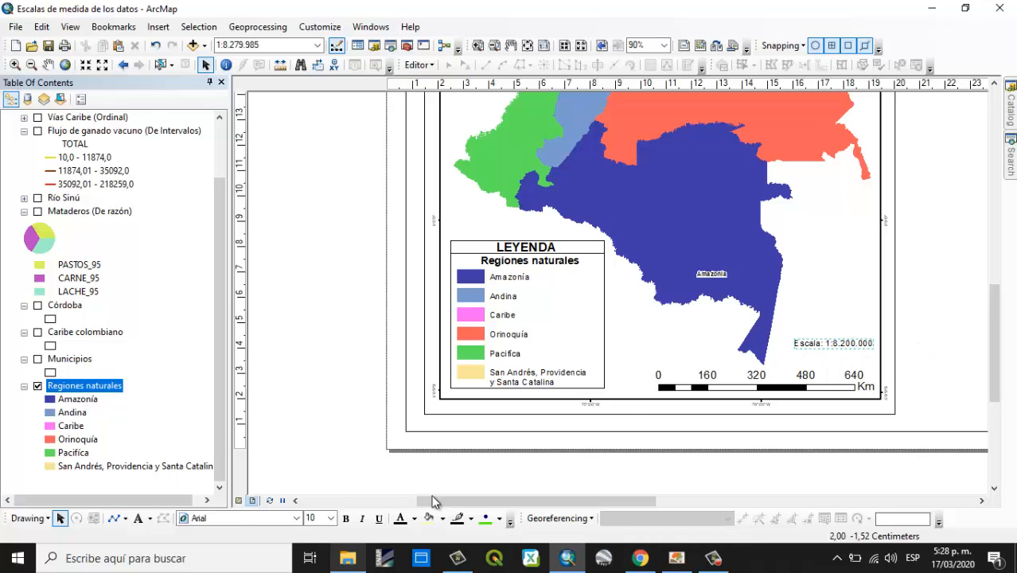
- Set the scale text to size 12 and move it down to just above the scale bar
{"action": "left_click", "coordinate": [331, 518]}
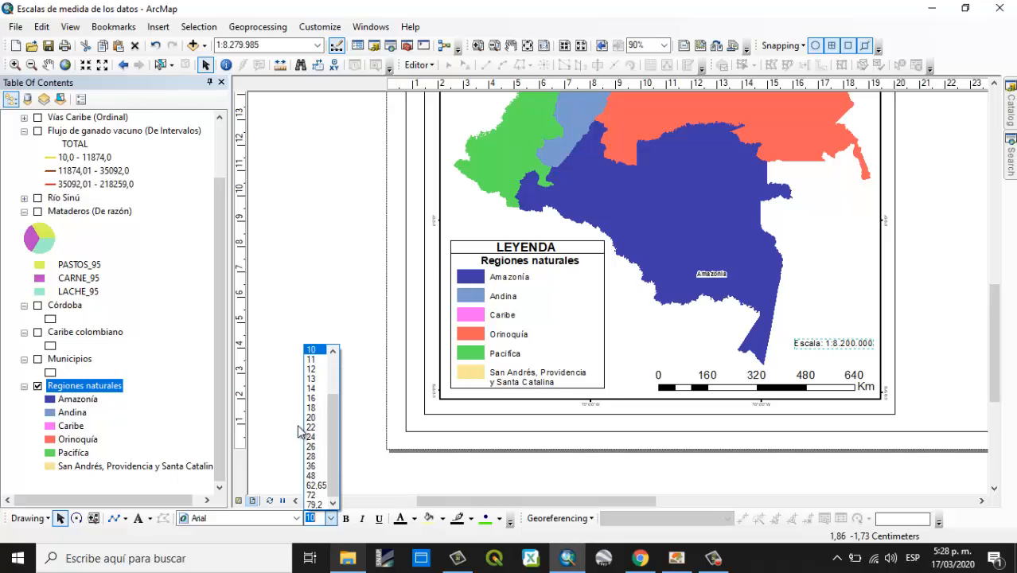
{"action": "left_click", "coordinate": [313, 369]}
{"action": "left_click_drag", "start_coordinate": [863, 349], "coordinate": [848, 363]}
{"action": "left_click", "coordinate": [942, 353]}
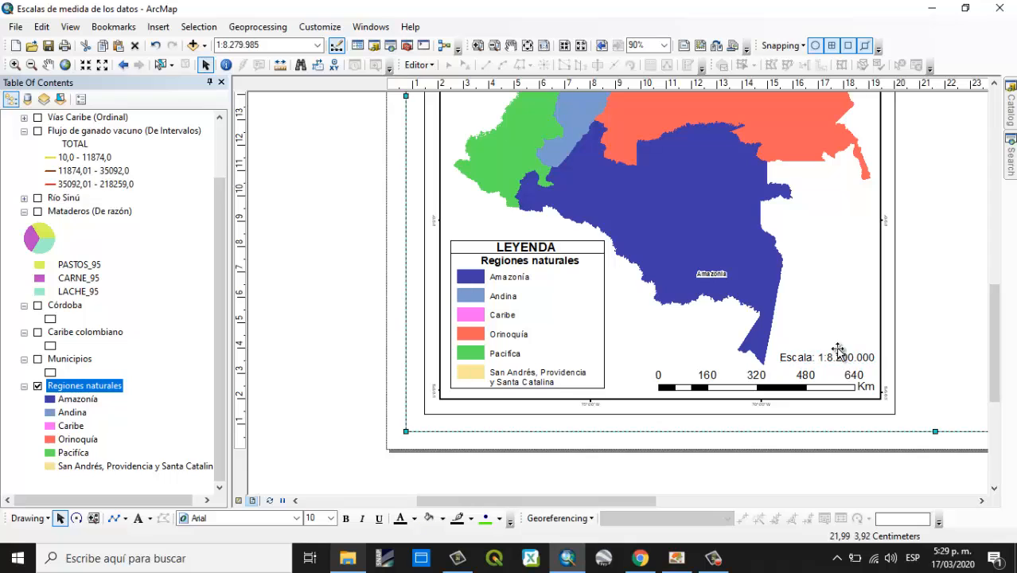
- Add the title text "Regiones naturales de Colombia" in the upper-left area of the map frame
{"action": "left_click", "coordinate": [528, 45]}
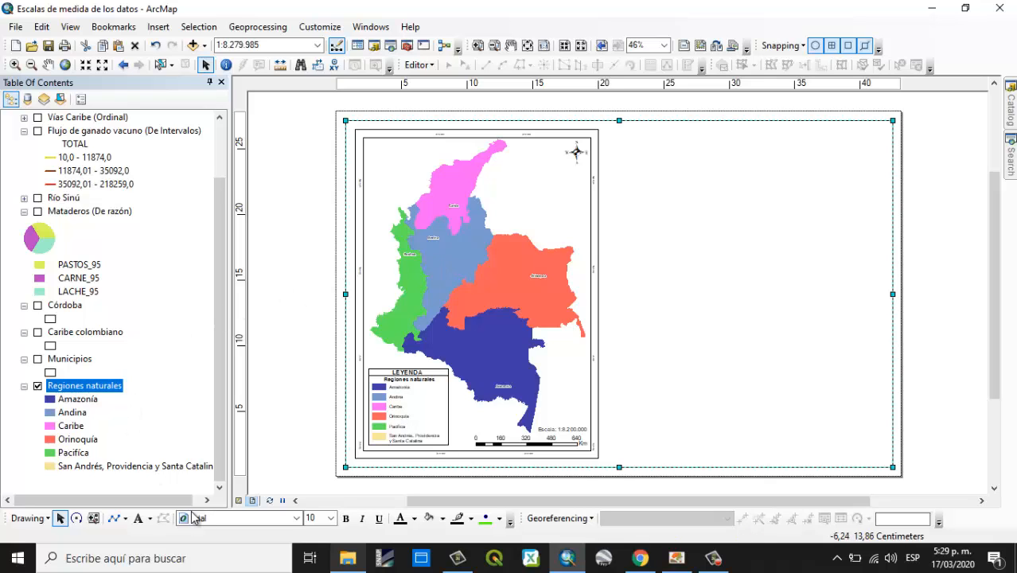
{"action": "left_click", "coordinate": [138, 518]}
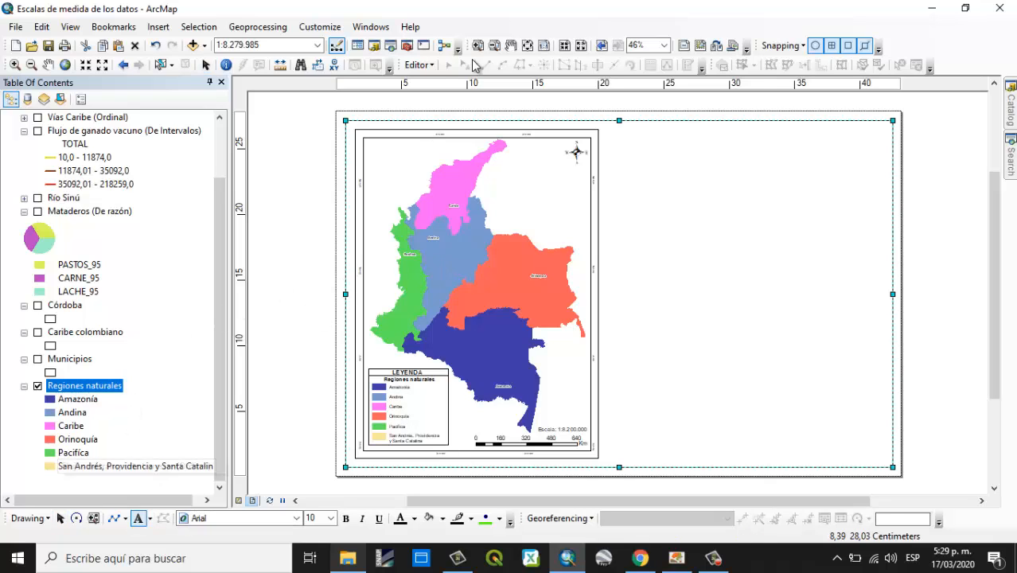
{"action": "left_click", "coordinate": [374, 163]}
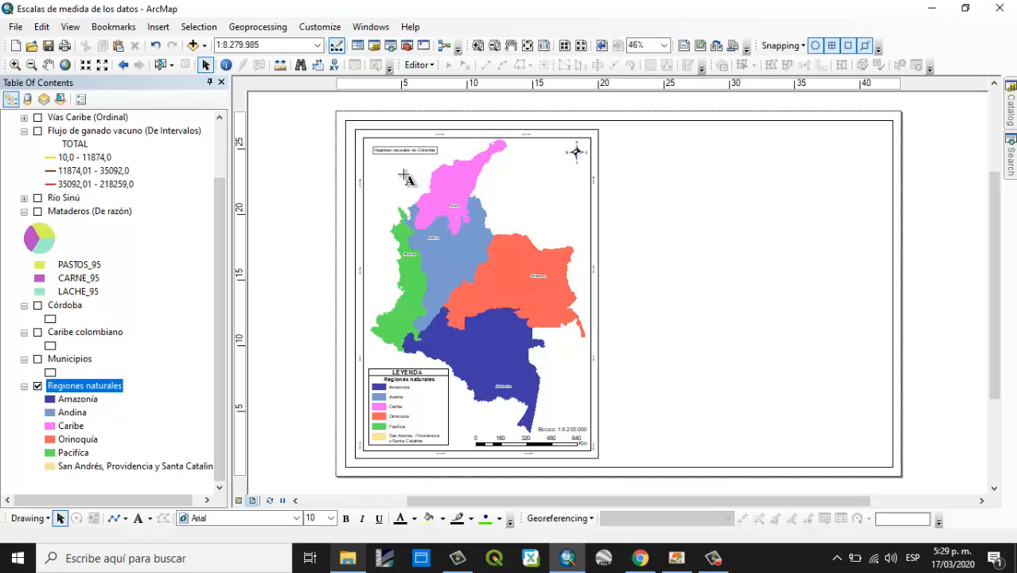
- Set the map title to size 16 italic and move it closer to the map frame's upper-left corner
{"action": "left_click", "coordinate": [663, 45]}
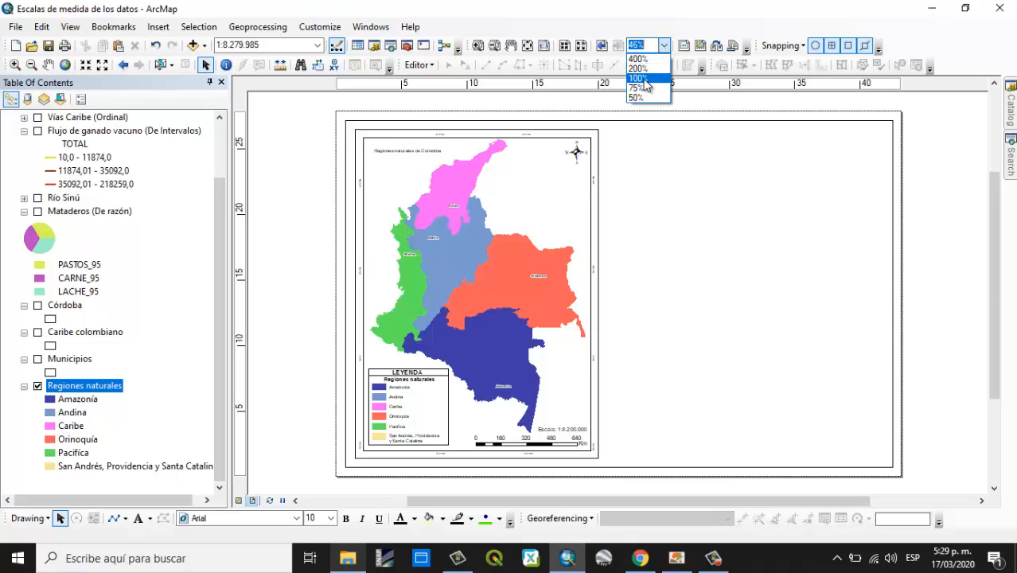
{"action": "left_click", "coordinate": [641, 86]}
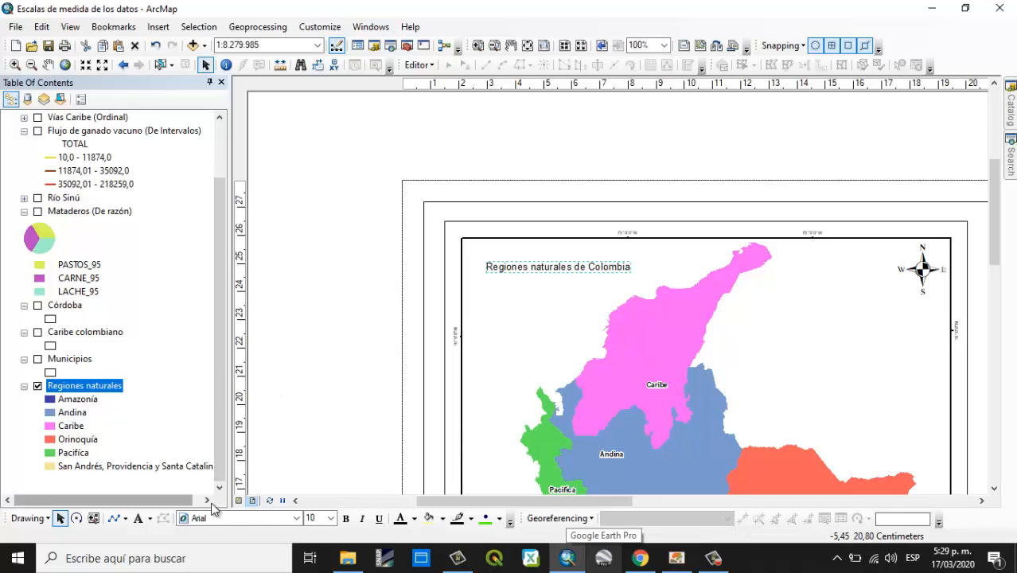
{"action": "left_click", "coordinate": [331, 518]}
{"action": "left_click", "coordinate": [315, 398]}
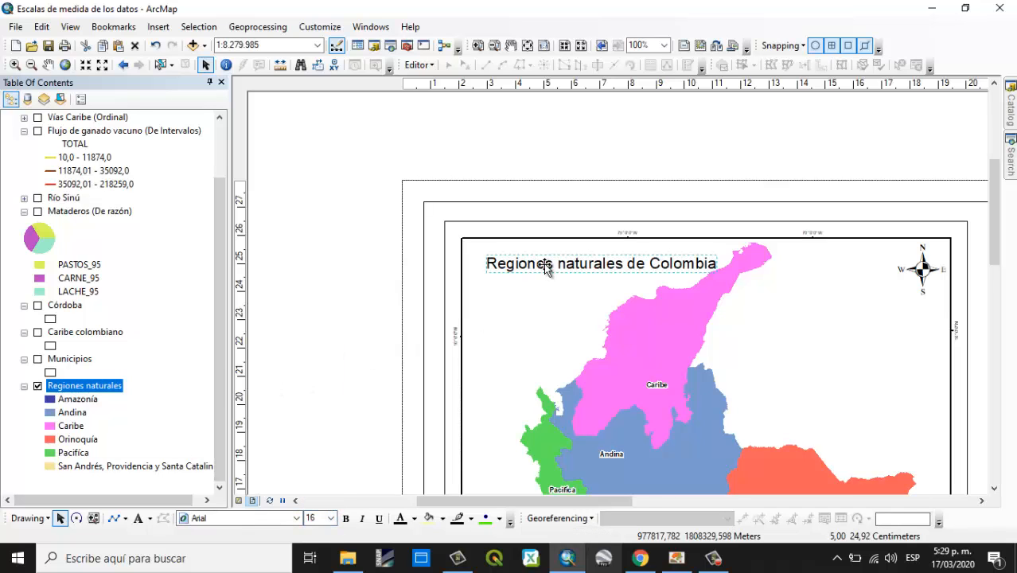
{"action": "left_click_drag", "start_coordinate": [546, 269], "coordinate": [532, 265]}
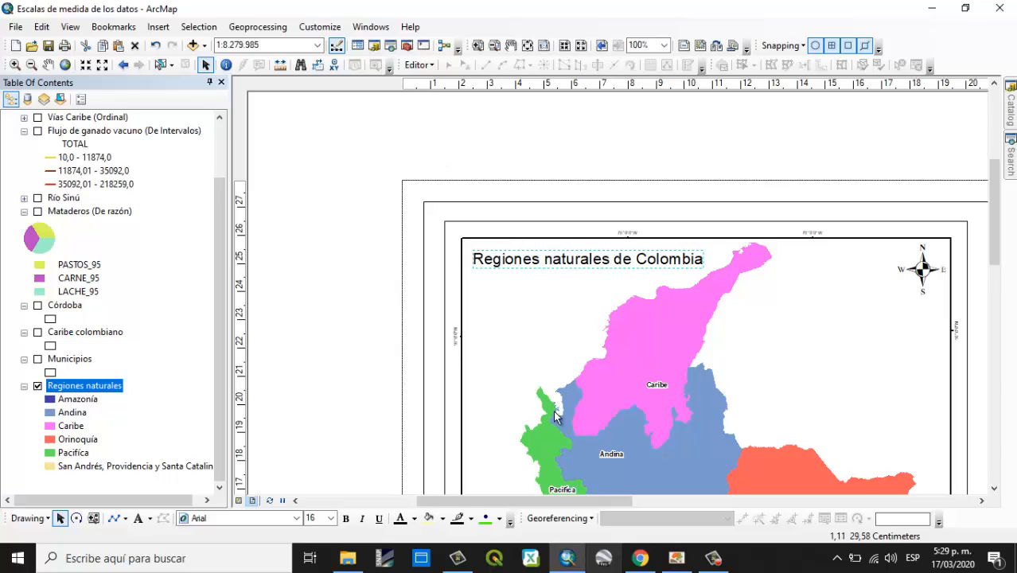
{"action": "left_click", "coordinate": [362, 518]}
{"action": "left_click", "coordinate": [377, 254]}
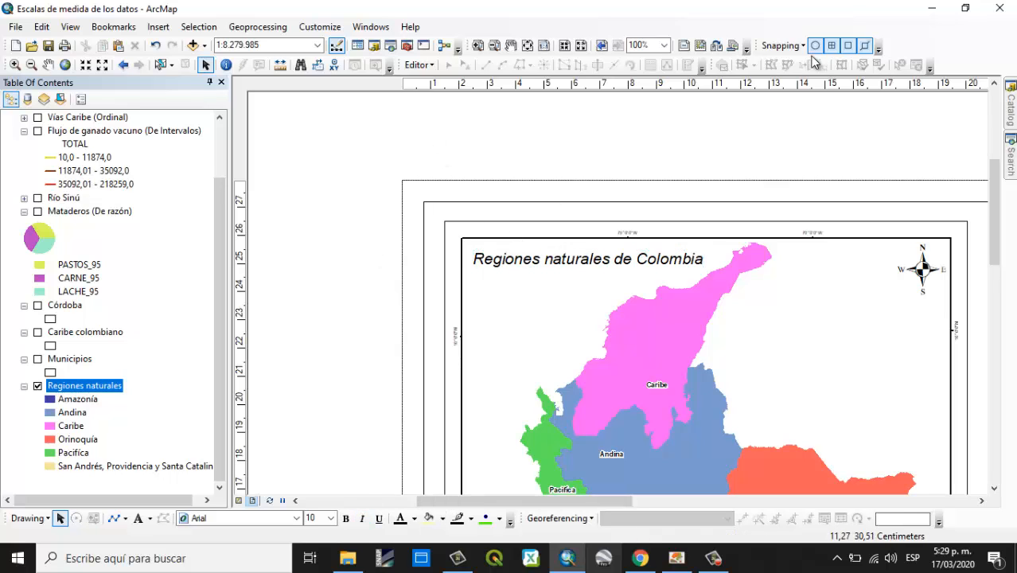
- Add a second line reading "(Escala de medición: Nominal)" to the map title
{"action": "left_click", "coordinate": [527, 46]}
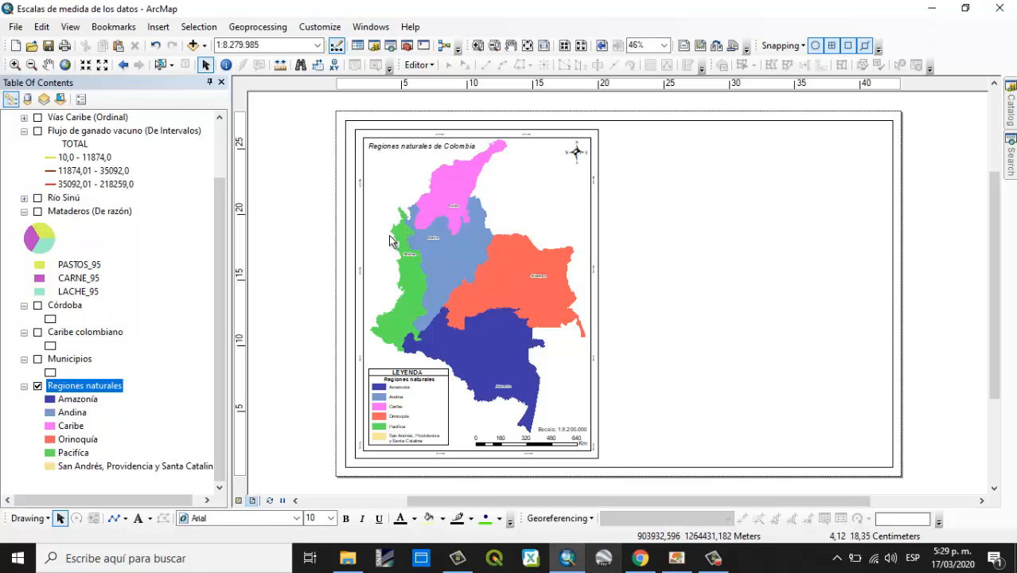
{"action": "double_click", "coordinate": [403, 151]}
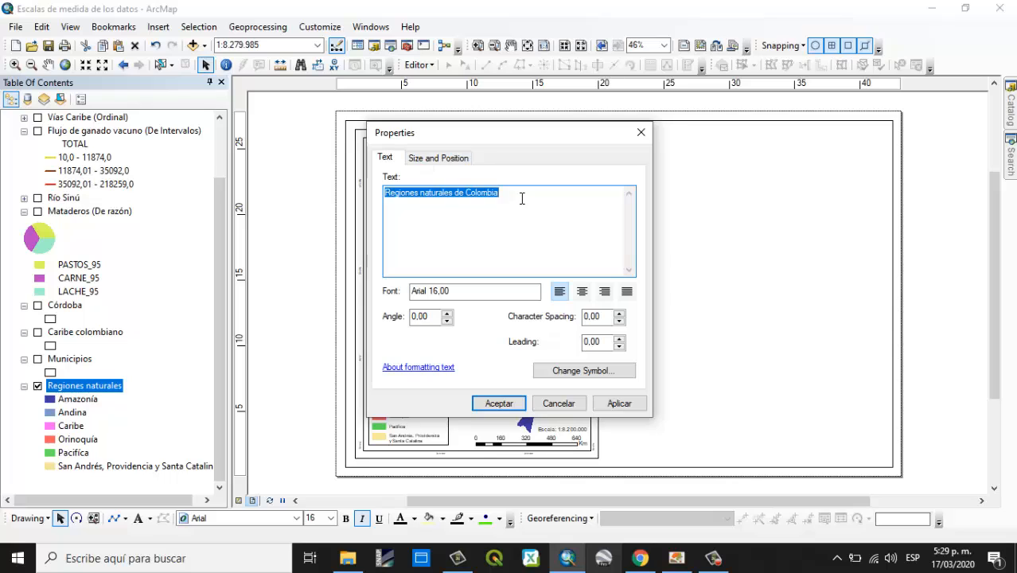
{"action": "left_click", "coordinate": [522, 198]}
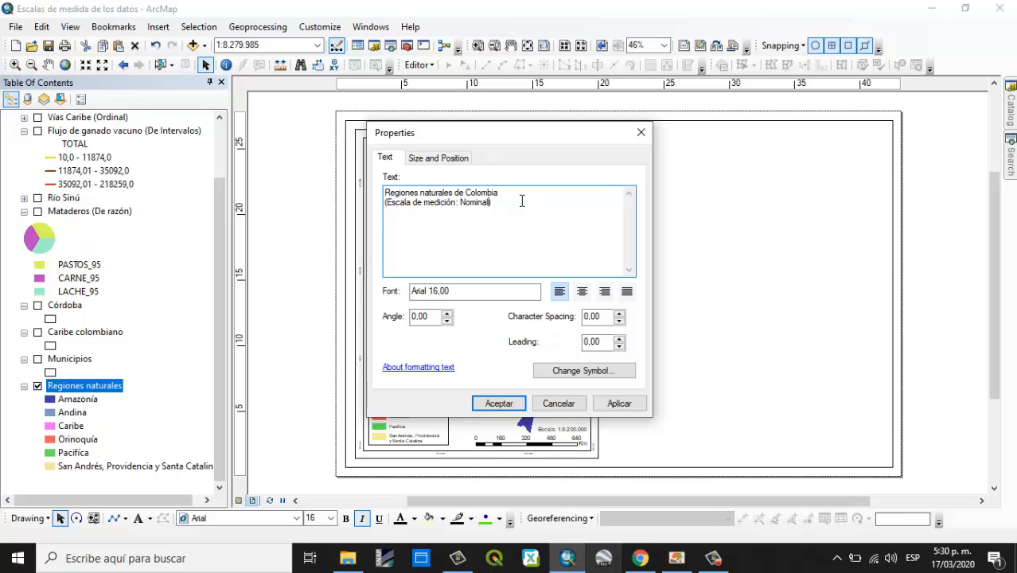
{"action": "left_click", "coordinate": [497, 404]}
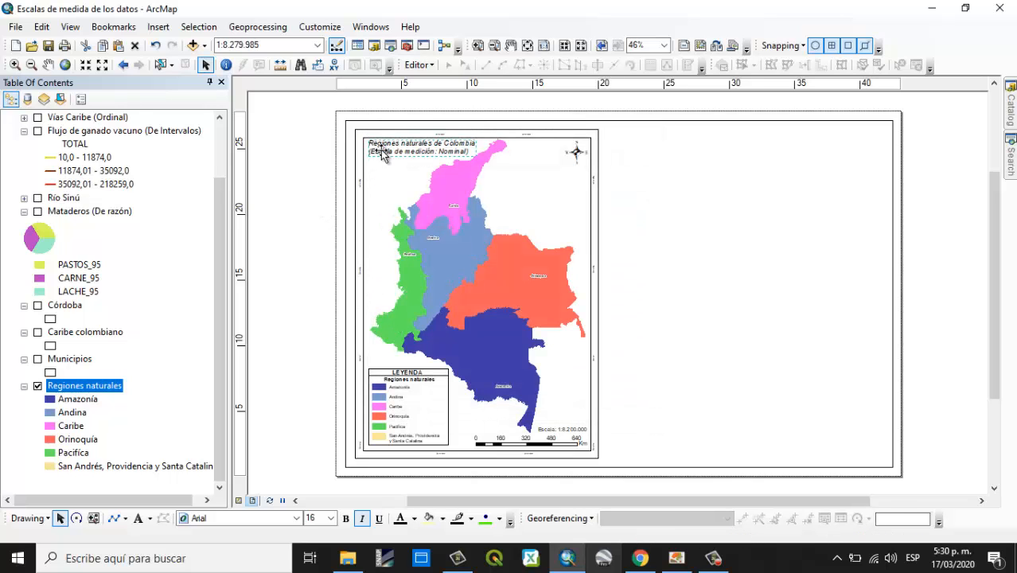
{"action": "left_click", "coordinate": [301, 188]}
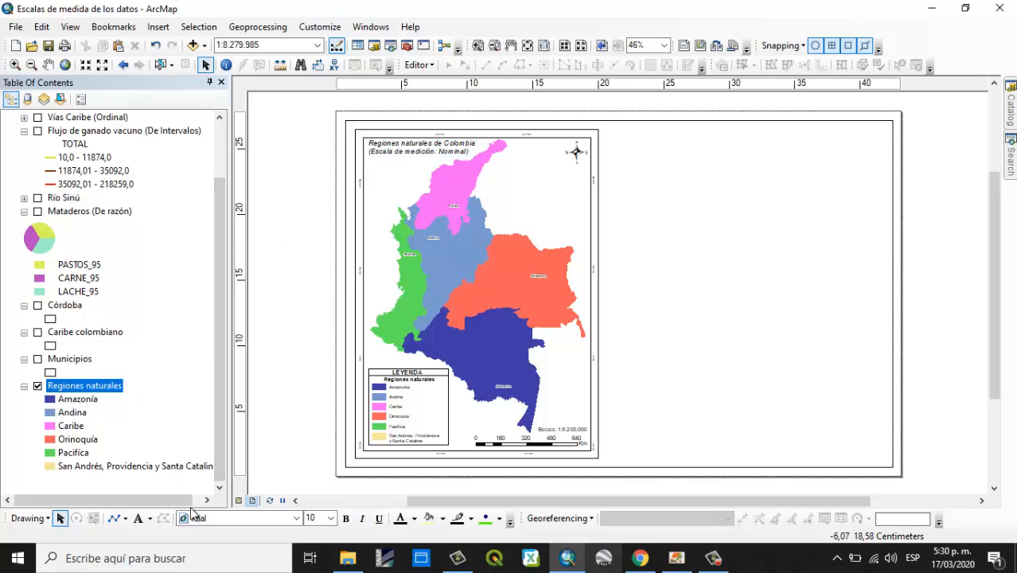
- Draw a rectangle about 21 by 12.4 cm in the upper half of the empty page area beside the map
{"action": "left_click", "coordinate": [124, 518]}
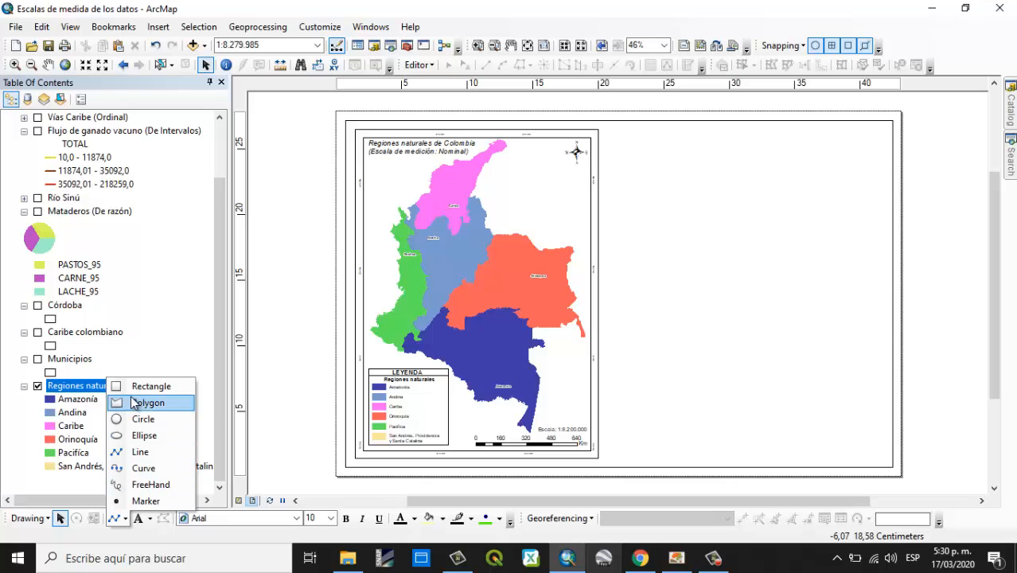
{"action": "left_click", "coordinate": [159, 385]}
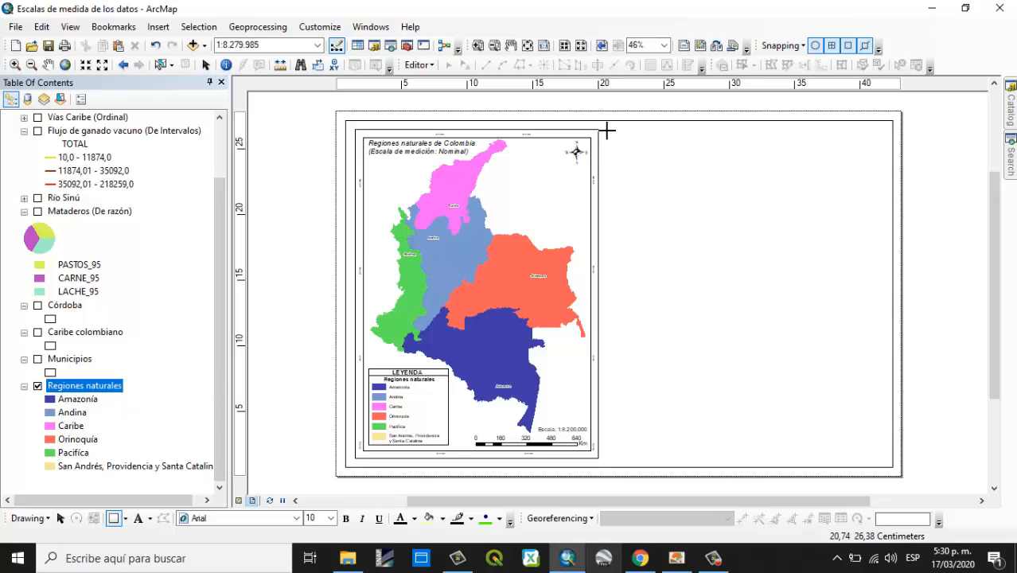
{"action": "left_click_drag", "start_coordinate": [607, 129], "coordinate": [882, 295]}
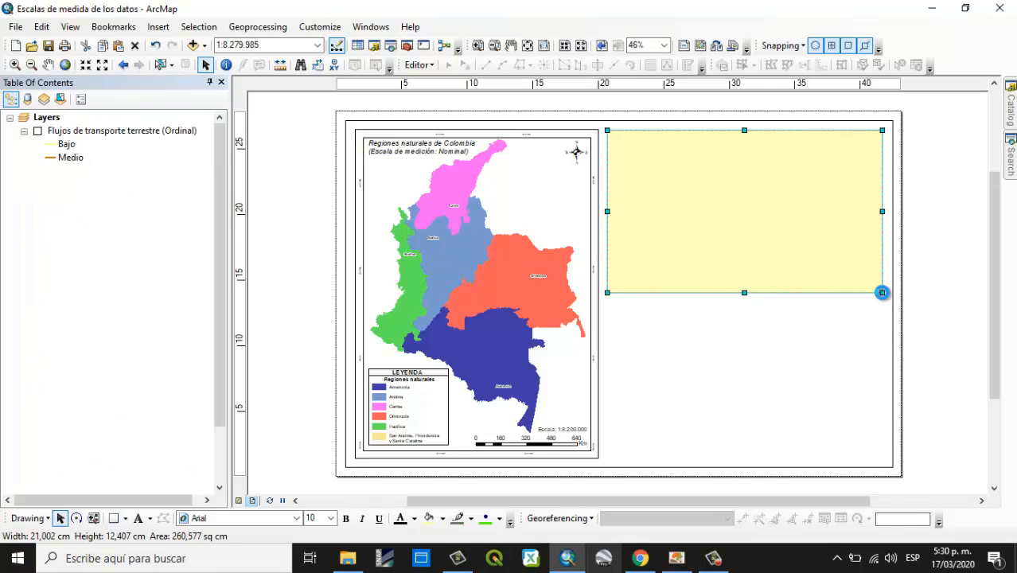
- Place a copy of the rectangle directly below it and shorten the upper rectangle slightly from its lower edge
{"action": "left_click_drag", "start_coordinate": [796, 220], "coordinate": [788, 379]}
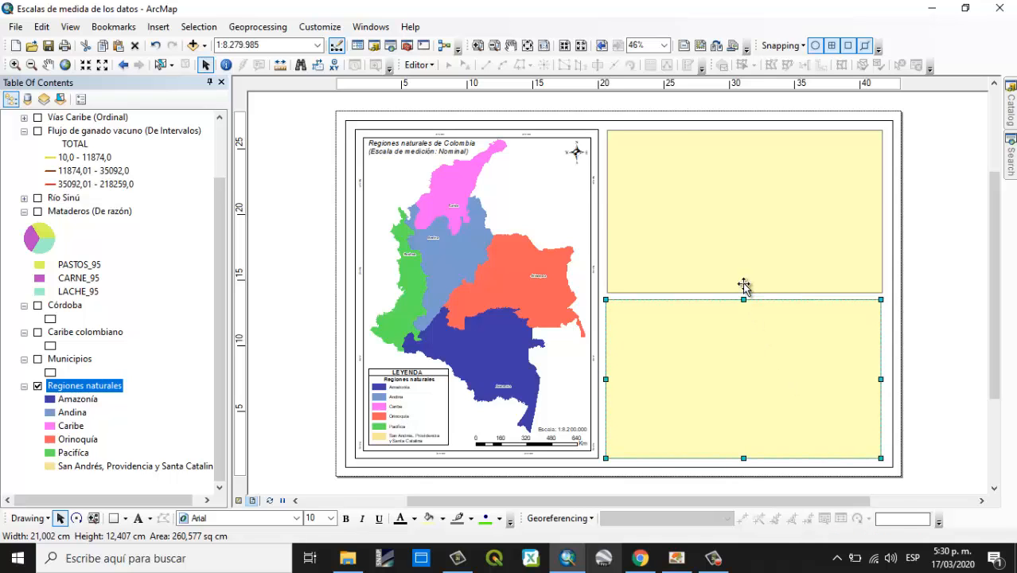
{"action": "left_click", "coordinate": [742, 291]}
{"action": "left_click_drag", "start_coordinate": [741, 293], "coordinate": [742, 290]}
{"action": "left_click", "coordinate": [972, 347]}
- Remove the upper rectangle's fill and give it a near-black outline
{"action": "double_click", "coordinate": [613, 165]}
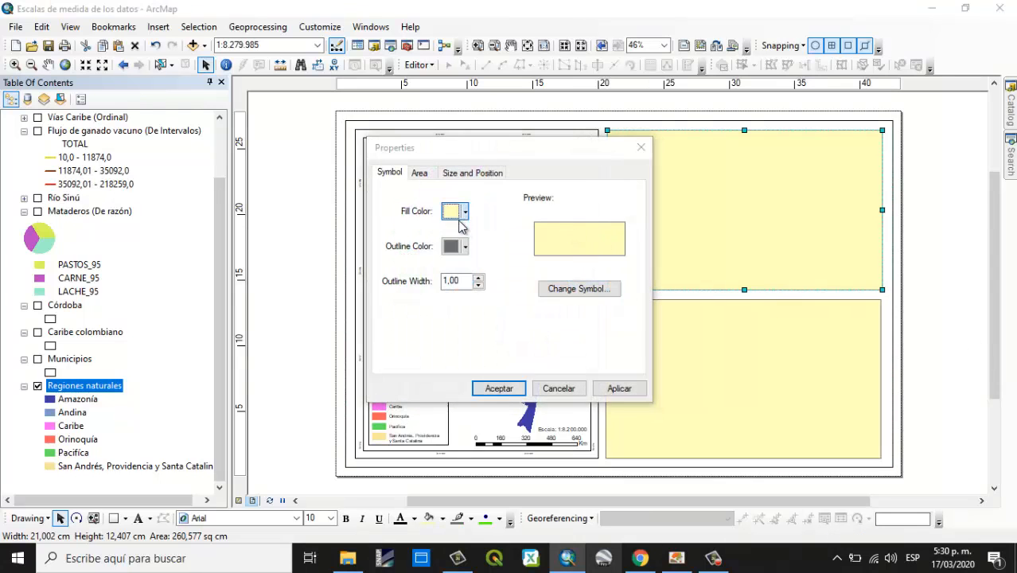
{"action": "left_click", "coordinate": [465, 211]}
{"action": "left_click", "coordinate": [529, 230]}
{"action": "left_click", "coordinate": [465, 246]}
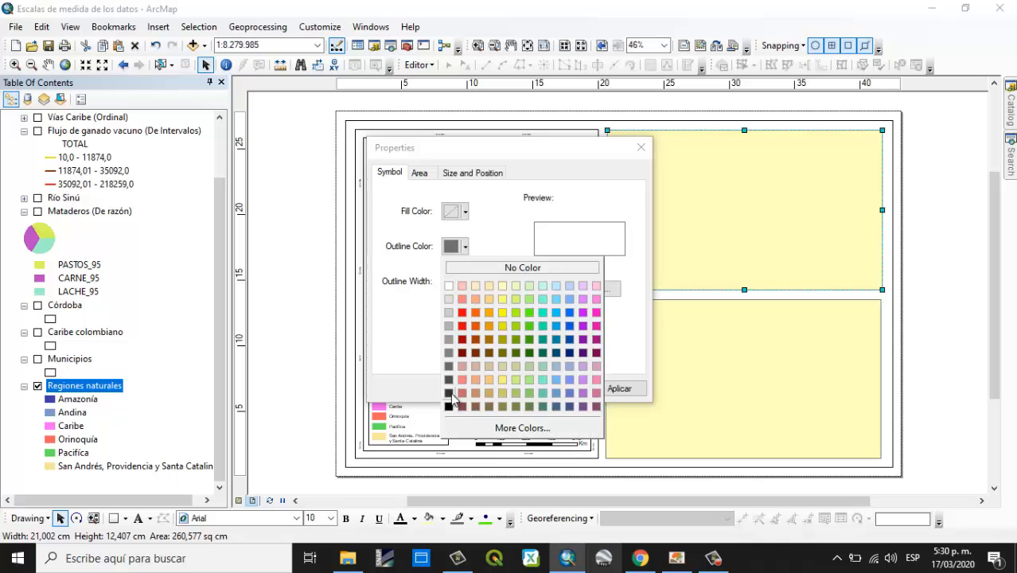
{"action": "left_click", "coordinate": [450, 396]}
{"action": "left_click", "coordinate": [499, 389]}
- Remove the lower rectangle's fill and give it the same near-black outline as the upper one
{"action": "left_click", "coordinate": [701, 353]}
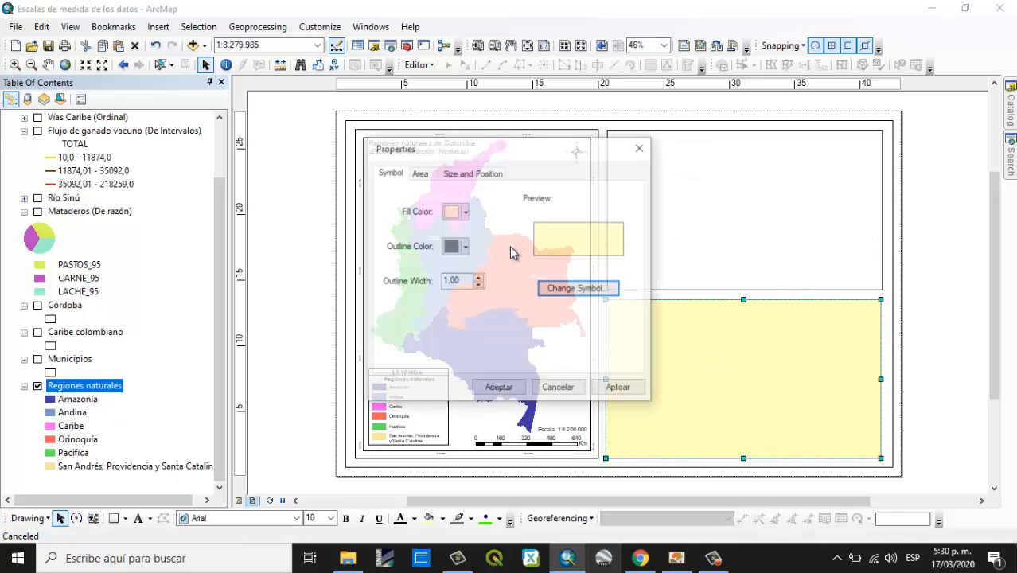
{"action": "left_click", "coordinate": [452, 211]}
{"action": "left_click", "coordinate": [460, 231]}
{"action": "left_click", "coordinate": [464, 246]}
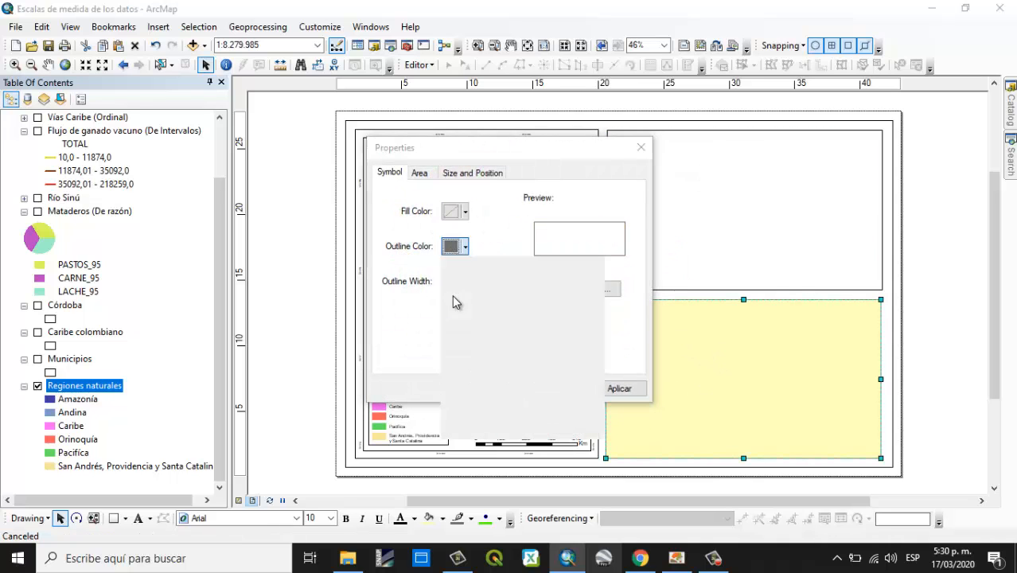
{"action": "left_click", "coordinate": [449, 397]}
{"action": "left_click", "coordinate": [499, 389]}
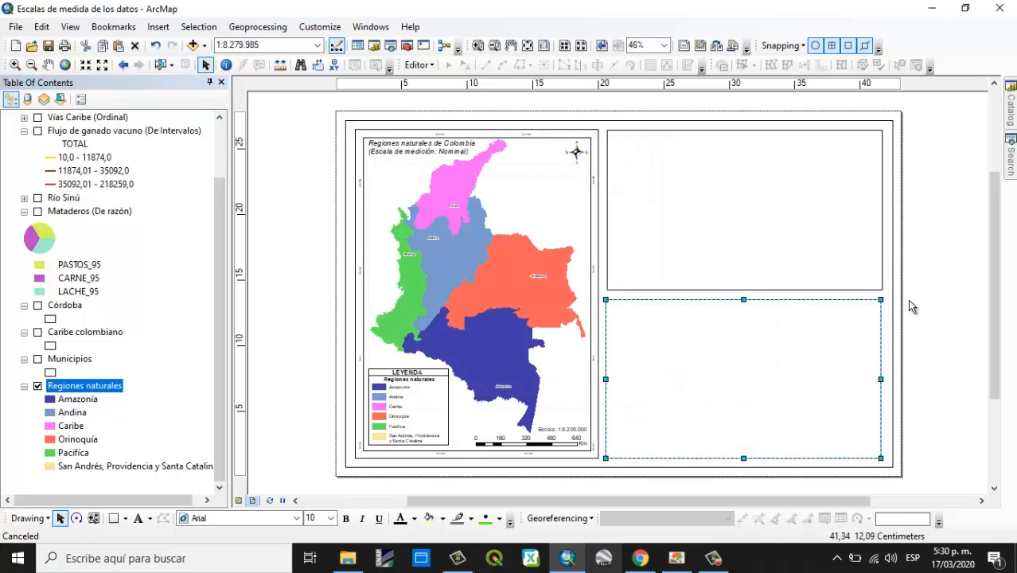
{"action": "left_click", "coordinate": [947, 284]}
- Insert a new data frame into the page layout
{"action": "left_click", "coordinate": [167, 29]}
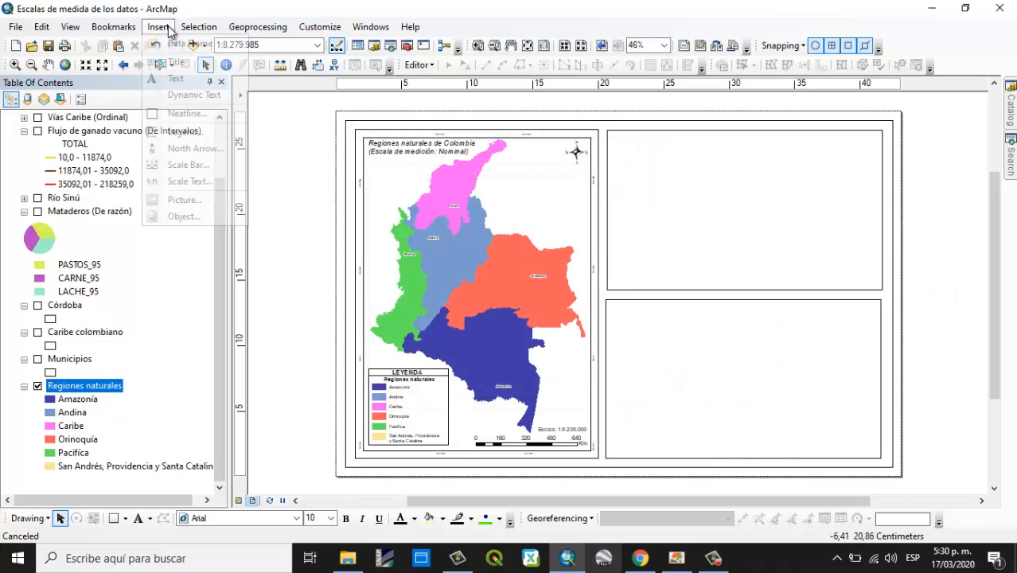
{"action": "left_click", "coordinate": [182, 43]}
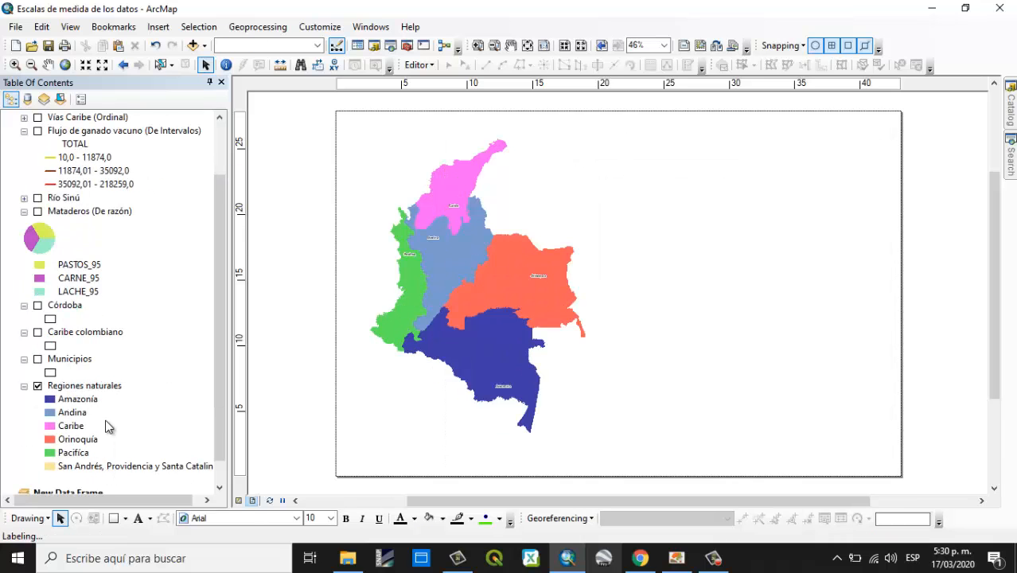
{"action": "left_click", "coordinate": [639, 292]}
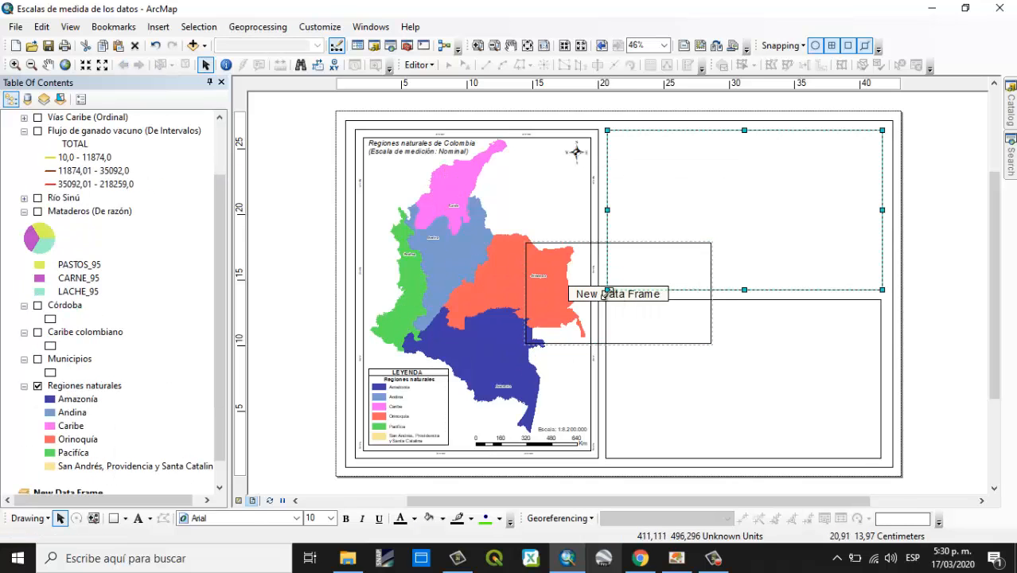
- Move the new data frame into the upper right rectangle and enlarge it to fill that frame with a small margin
{"action": "left_click", "coordinate": [604, 294]}
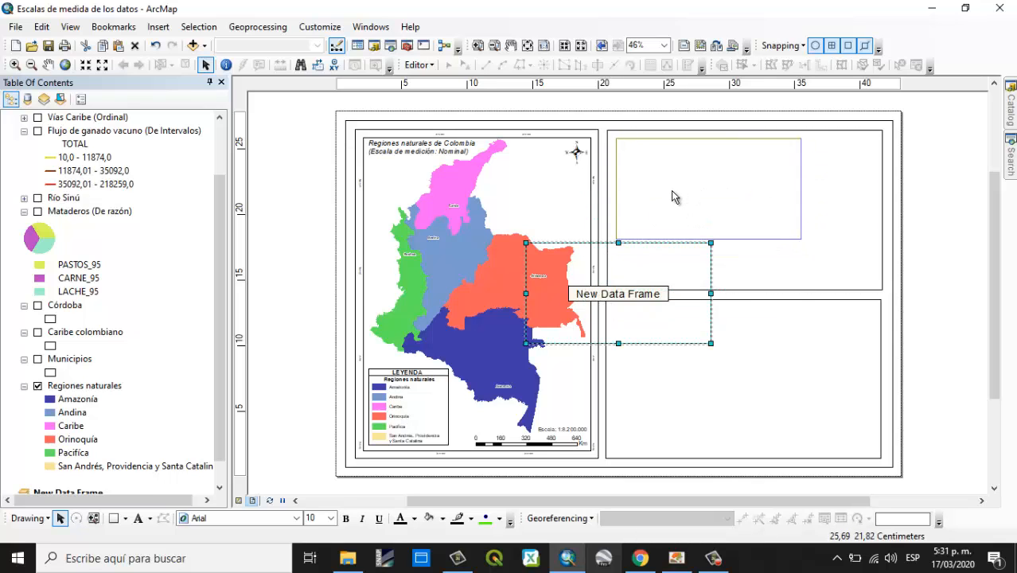
{"action": "left_click_drag", "start_coordinate": [672, 191], "coordinate": [671, 191]}
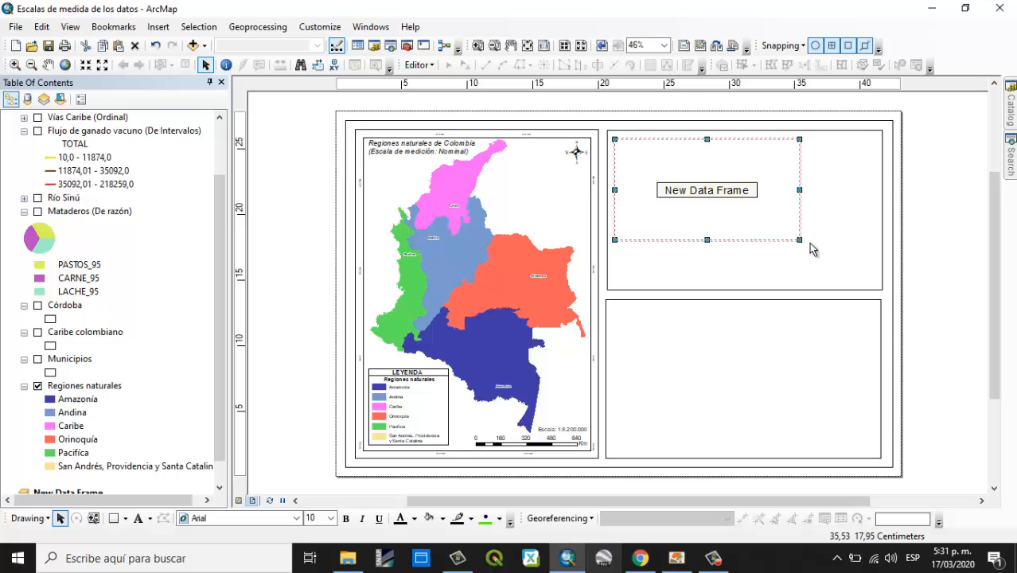
{"action": "left_click_drag", "start_coordinate": [800, 240], "coordinate": [873, 281]}
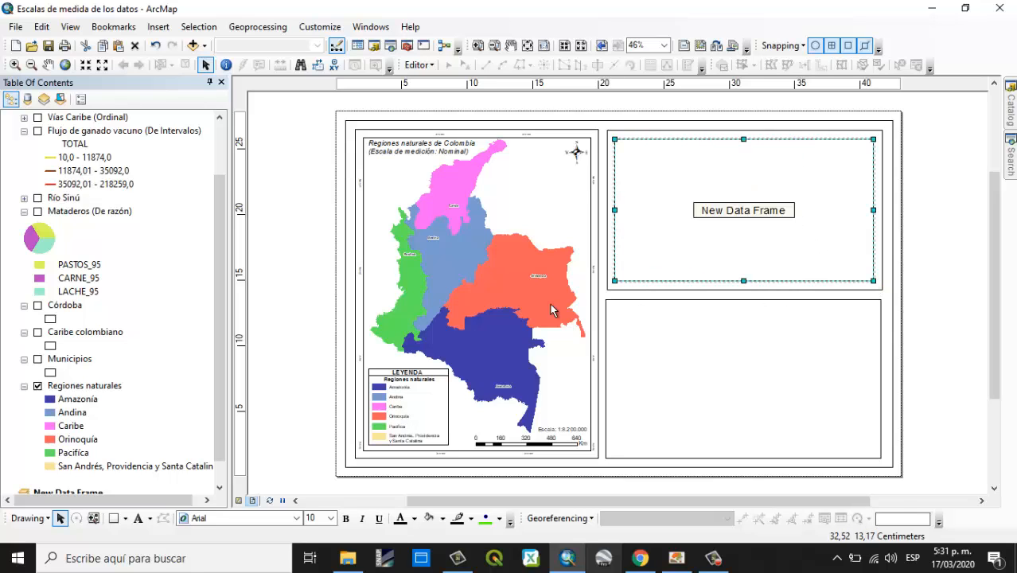
- Insert another data frame and fit it inside the lower right rectangle with a small margin
{"action": "left_click", "coordinate": [158, 27]}
{"action": "left_click", "coordinate": [160, 37]}
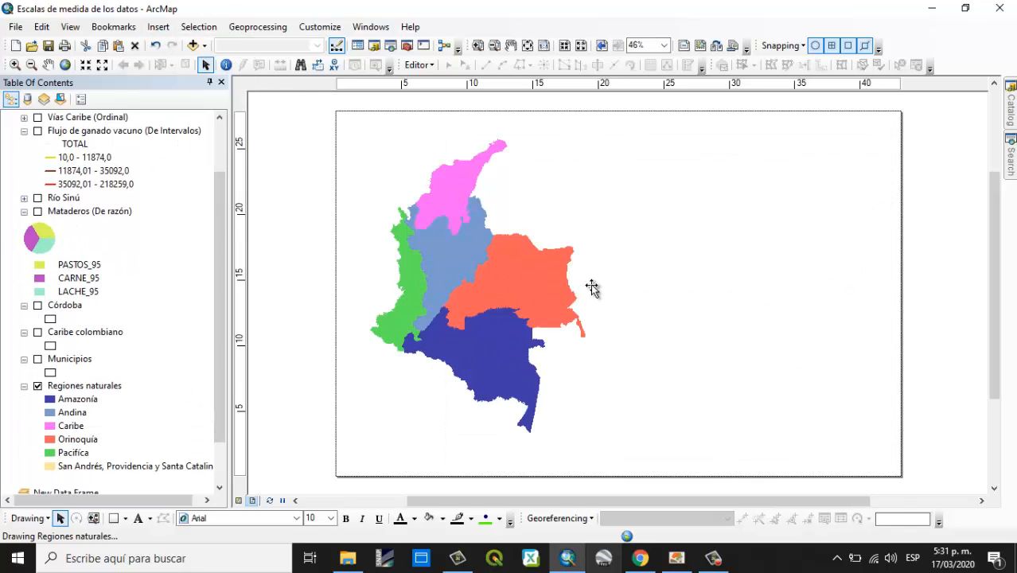
{"action": "left_click_drag", "start_coordinate": [592, 295], "coordinate": [681, 357]}
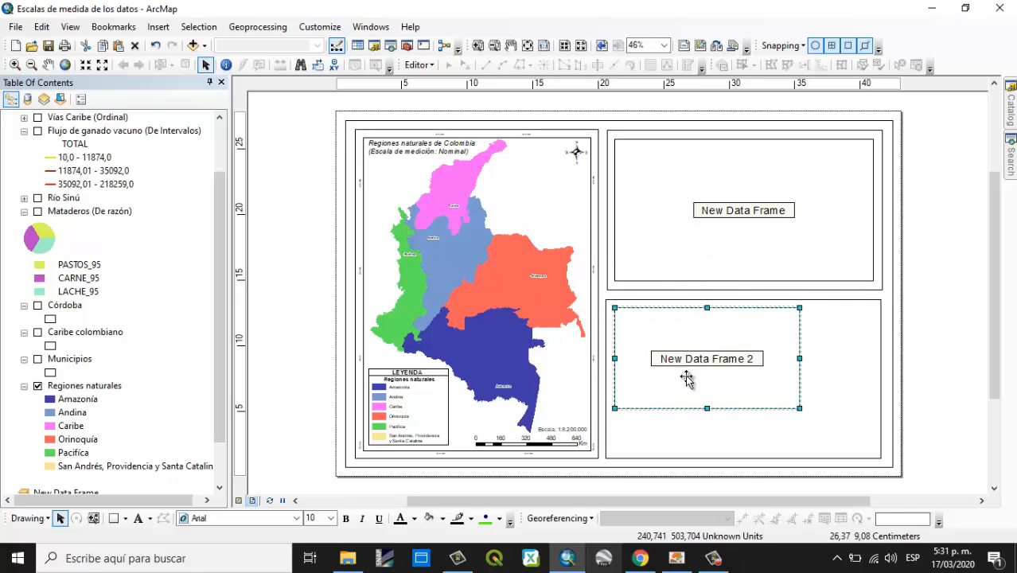
{"action": "left_click_drag", "start_coordinate": [799, 408], "coordinate": [873, 455]}
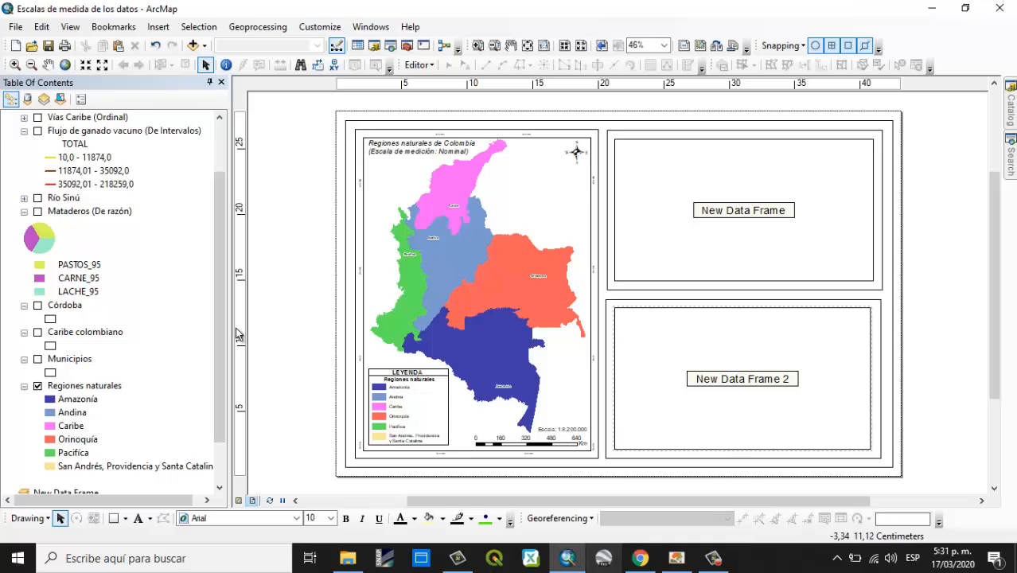
- Preview the Flujo de ganado vacuno layer, hide it again, and show the Flujos de transporte terrestre (Ordinal) layer
{"action": "scroll", "coordinate": [139, 184], "scroll_direction": "up", "scroll_amount": 2}
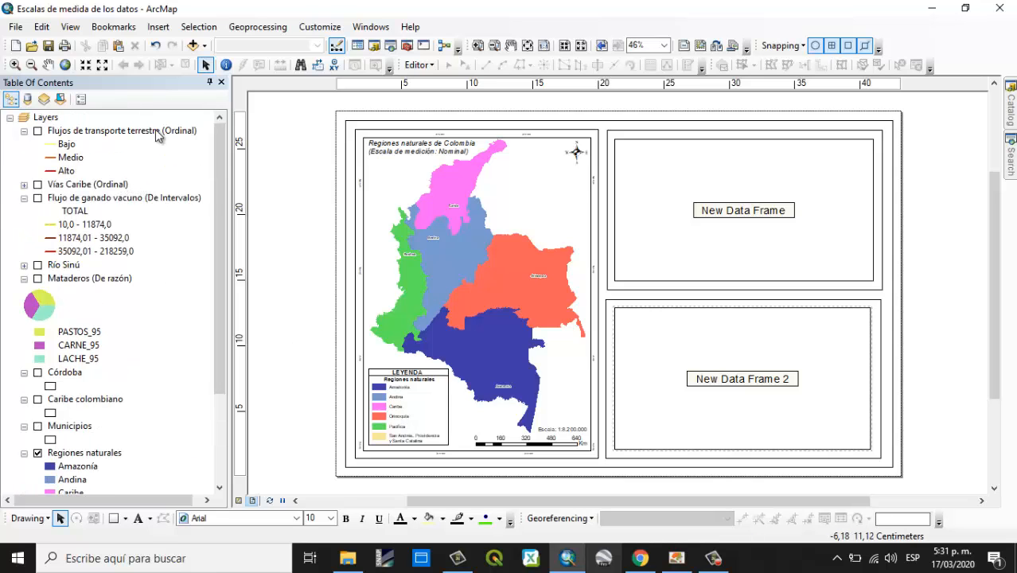
{"action": "scroll", "coordinate": [147, 349], "scroll_direction": "down", "scroll_amount": 3}
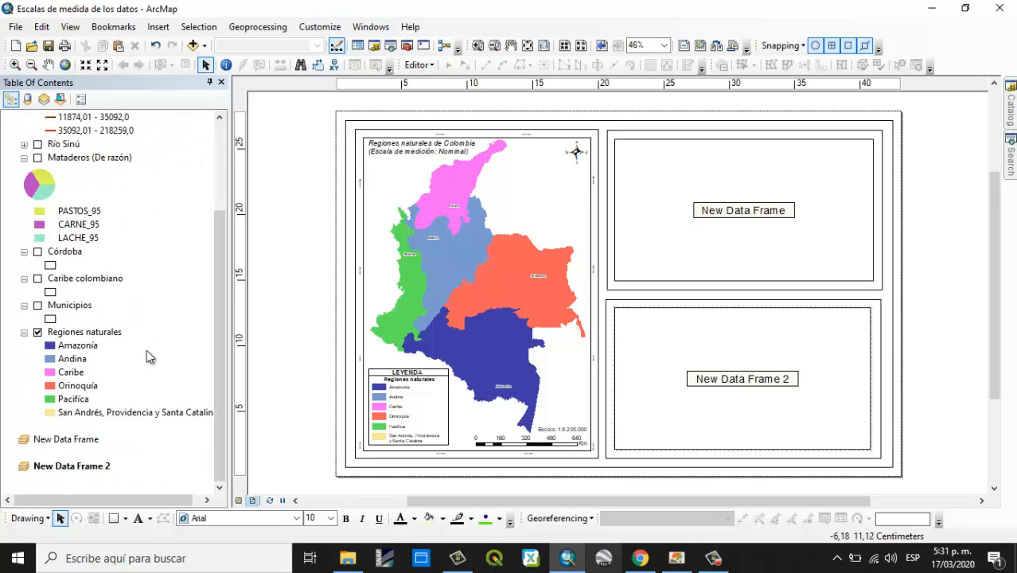
{"action": "scroll", "coordinate": [105, 218], "scroll_direction": "up", "scroll_amount": 3}
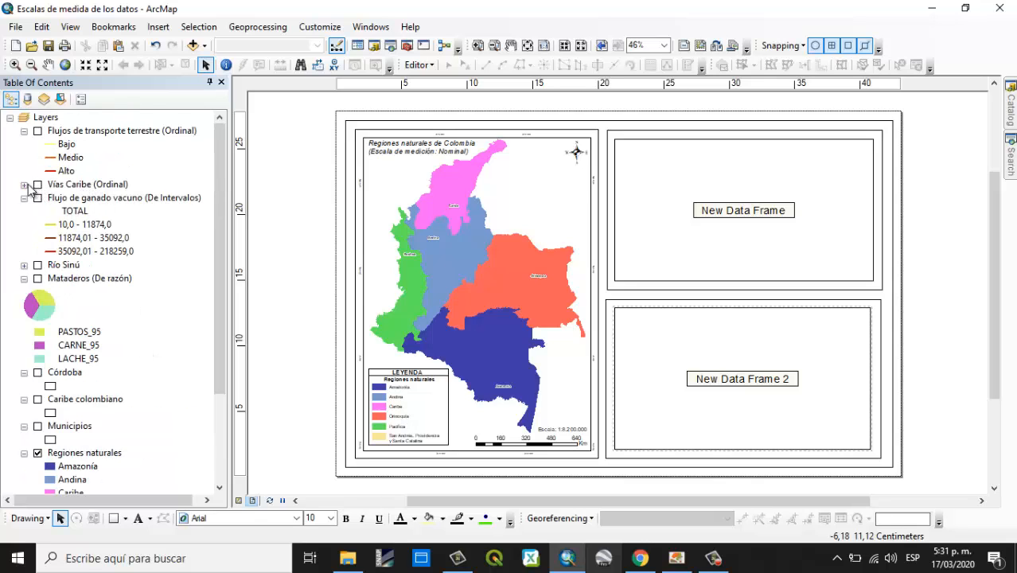
{"action": "left_click", "coordinate": [37, 132]}
{"action": "left_click", "coordinate": [37, 132]}
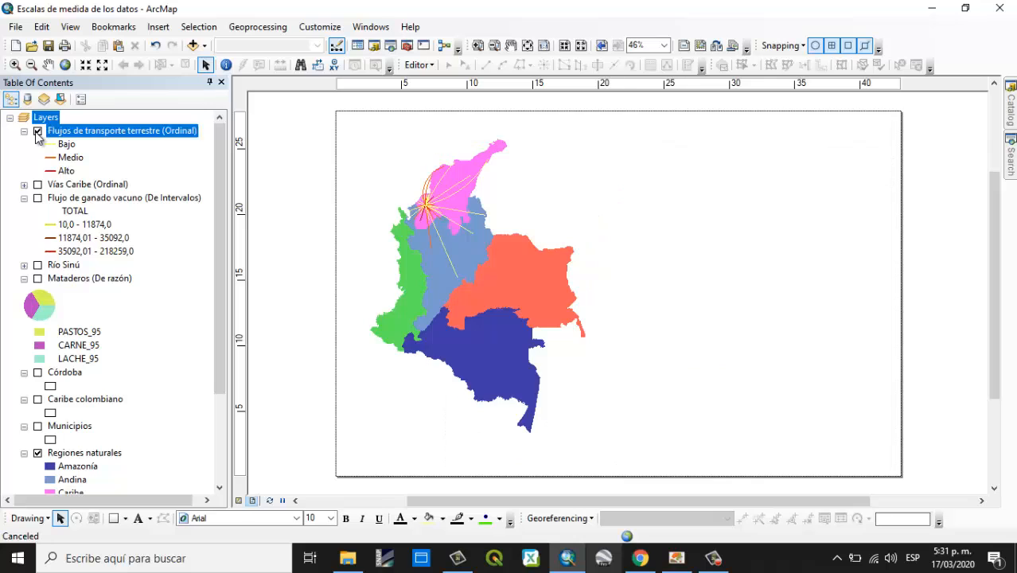
{"action": "left_click", "coordinate": [37, 199]}
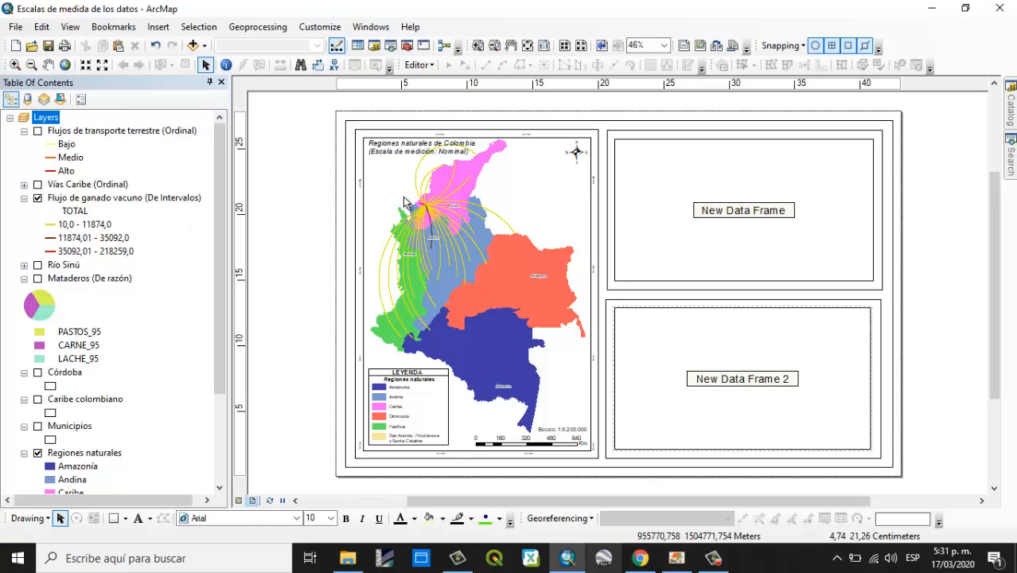
{"action": "left_click", "coordinate": [37, 199]}
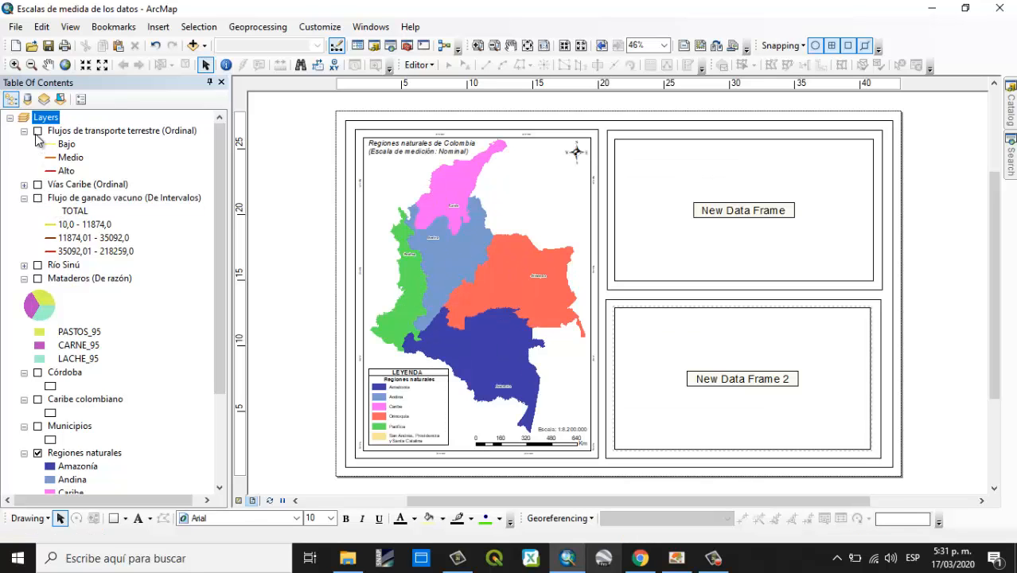
{"action": "left_click", "coordinate": [38, 131]}
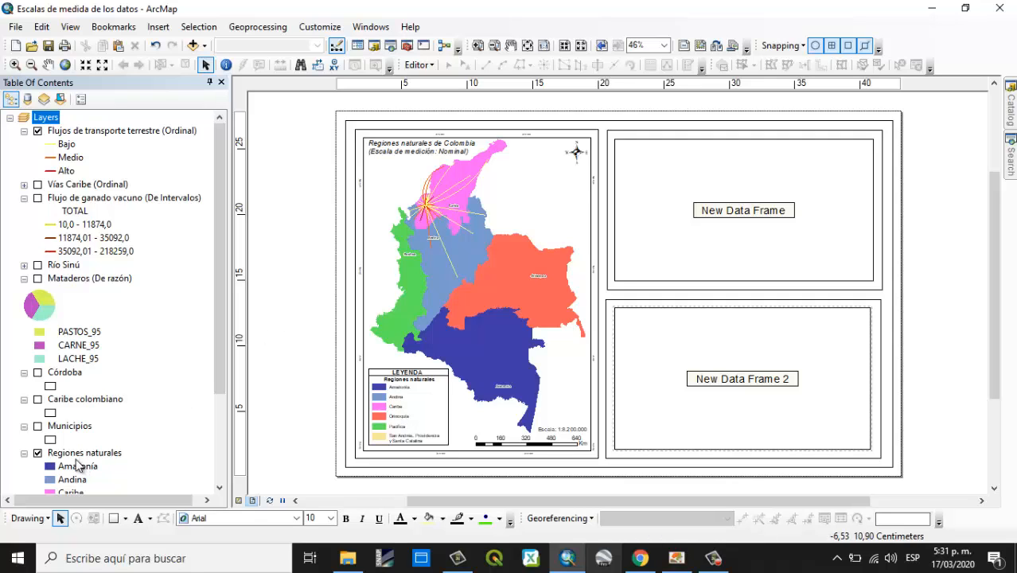
- Give the Municipios layer a light grey outline, check it on the map, and hide the layer
{"action": "left_click", "coordinate": [37, 426]}
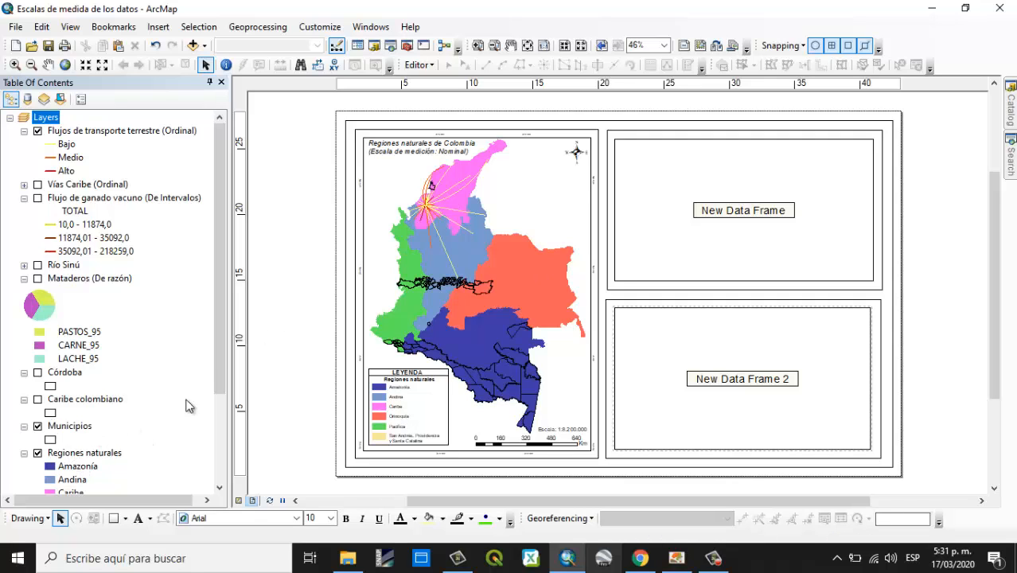
{"action": "left_click", "coordinate": [50, 439]}
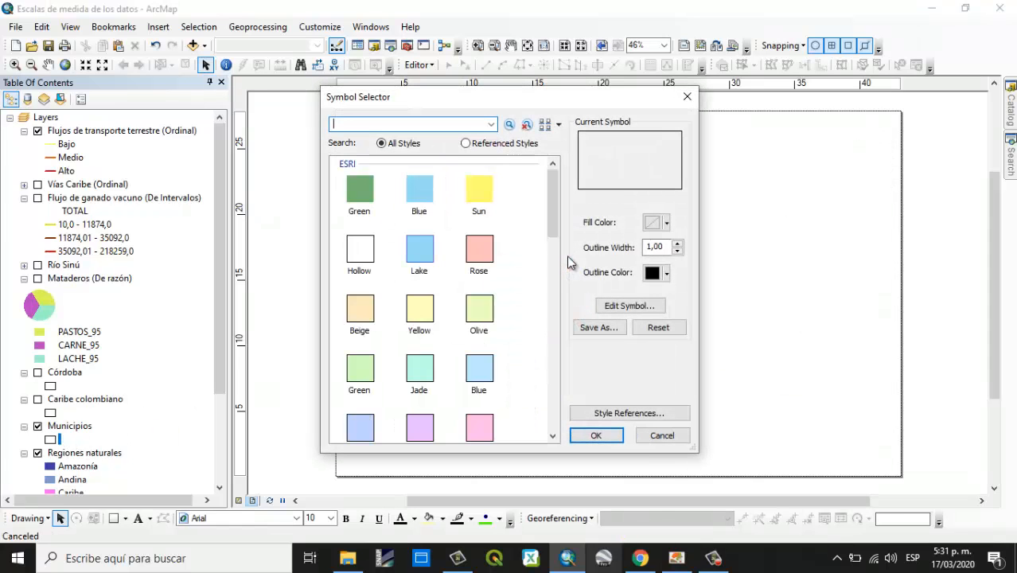
{"action": "left_click", "coordinate": [653, 273]}
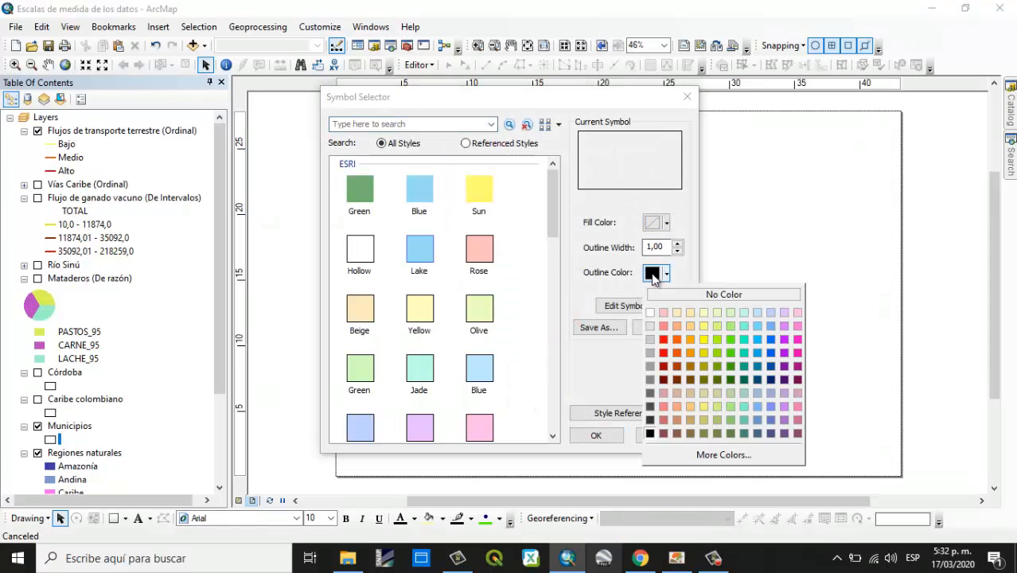
{"action": "left_click", "coordinate": [652, 326]}
{"action": "left_click", "coordinate": [596, 435]}
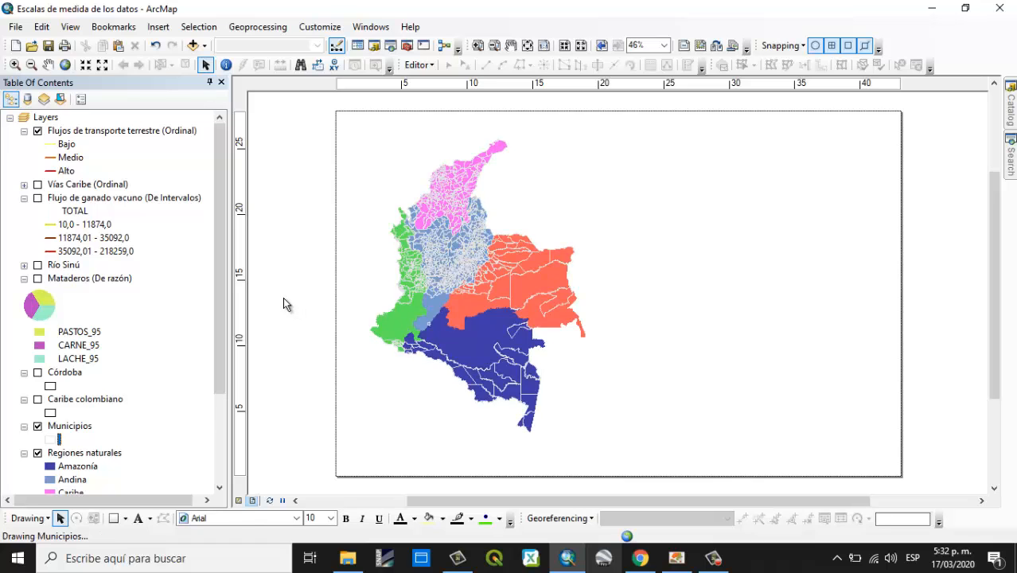
{"action": "left_click", "coordinate": [37, 426]}
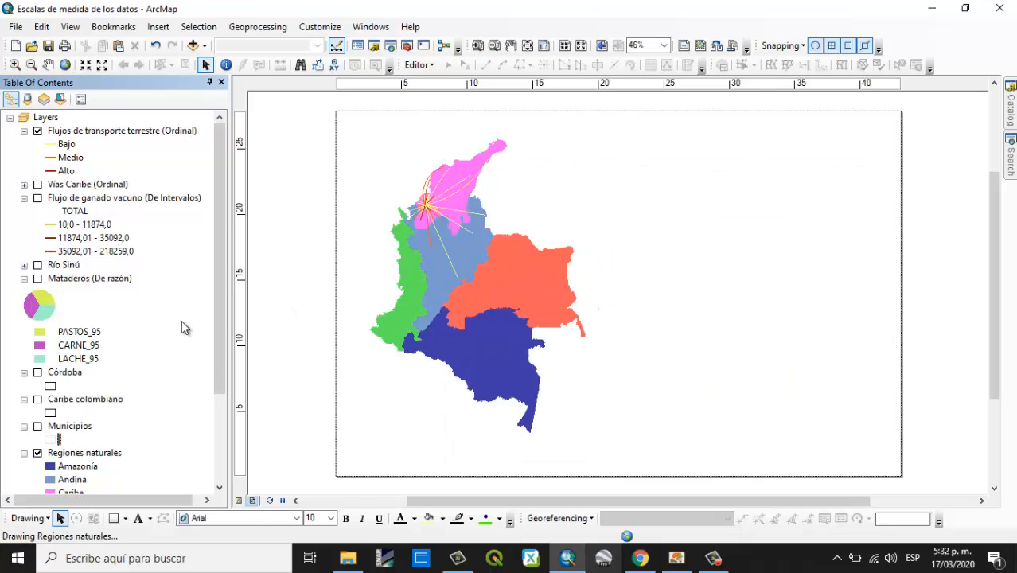
- Examine the transport flow lines, region labels, legend and scale bar at 100% page zoom
{"action": "left_click", "coordinate": [663, 45]}
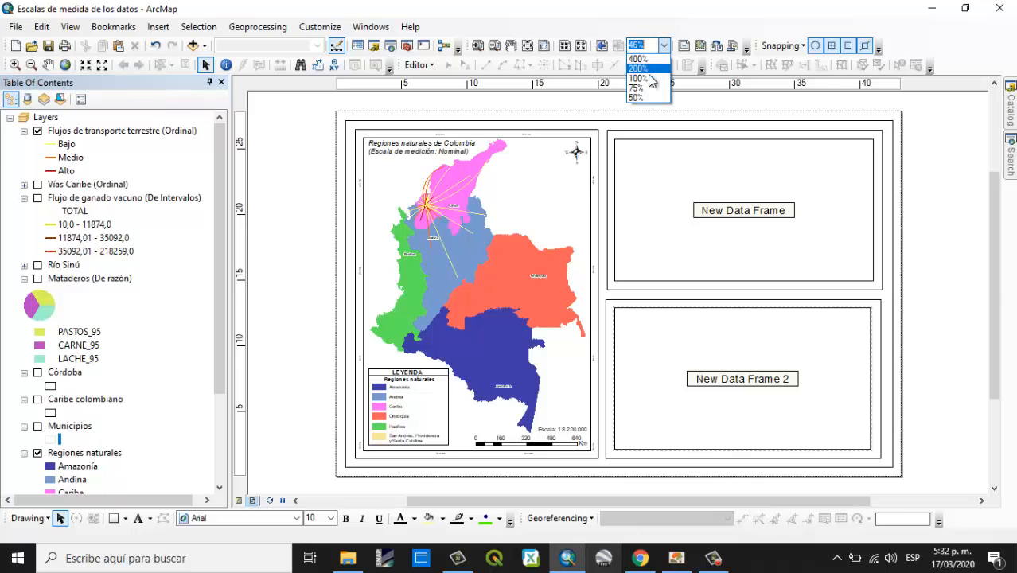
{"action": "left_click", "coordinate": [640, 71]}
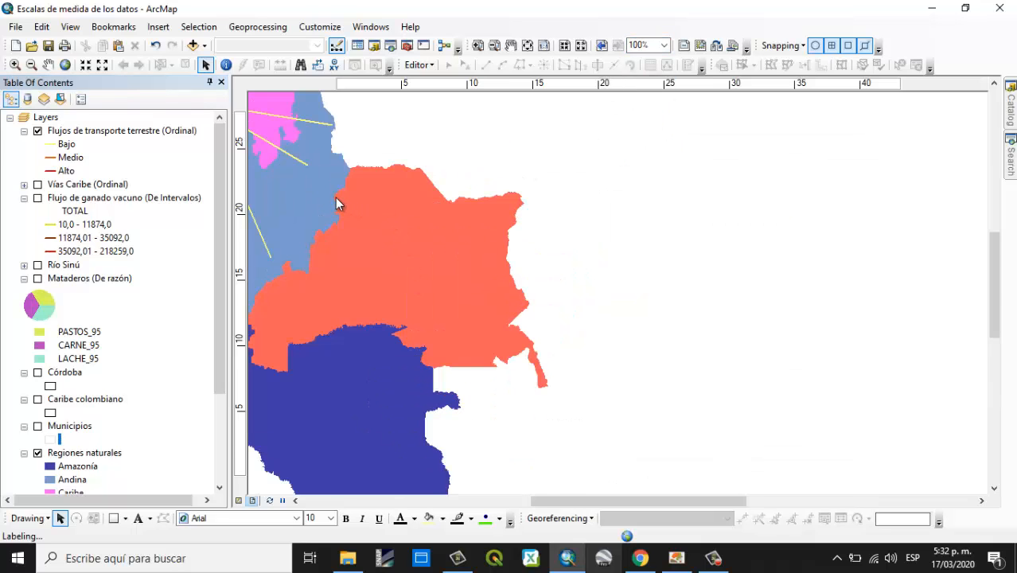
{"action": "left_click_drag", "start_coordinate": [335, 204], "coordinate": [667, 357]}
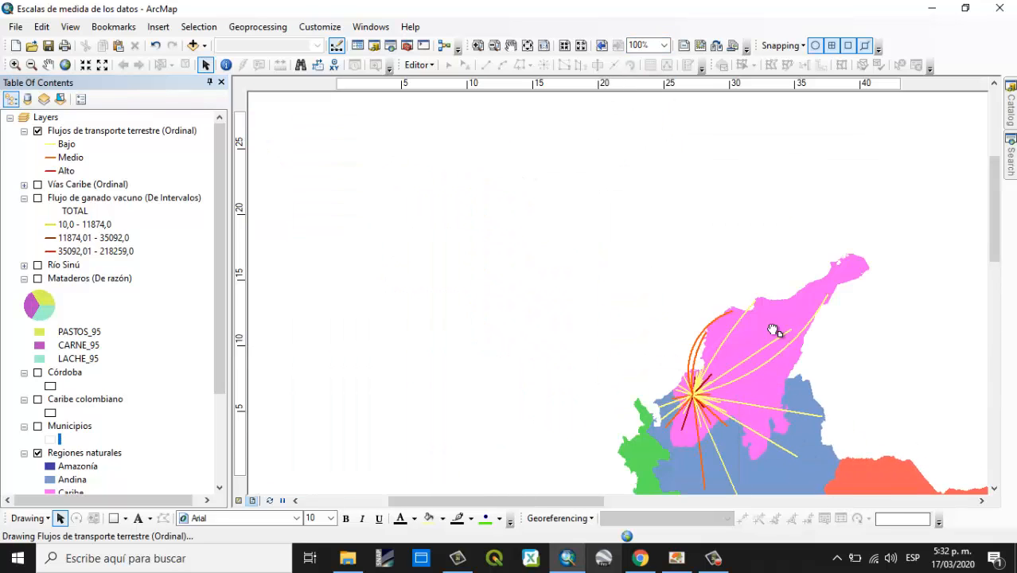
{"action": "left_click_drag", "start_coordinate": [711, 391], "coordinate": [574, 181]}
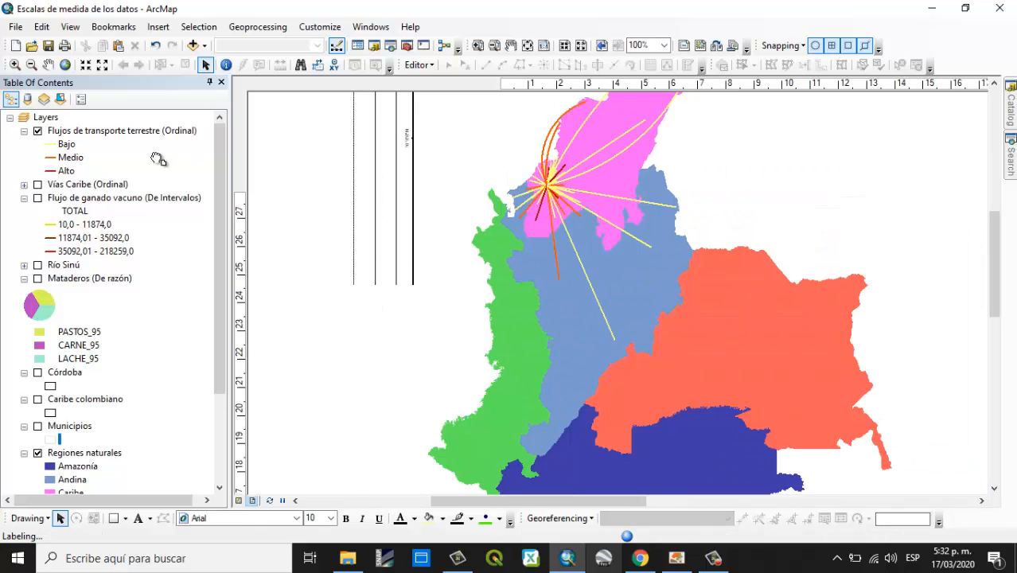
{"action": "left_click", "coordinate": [67, 144]}
{"action": "left_click", "coordinate": [70, 157]}
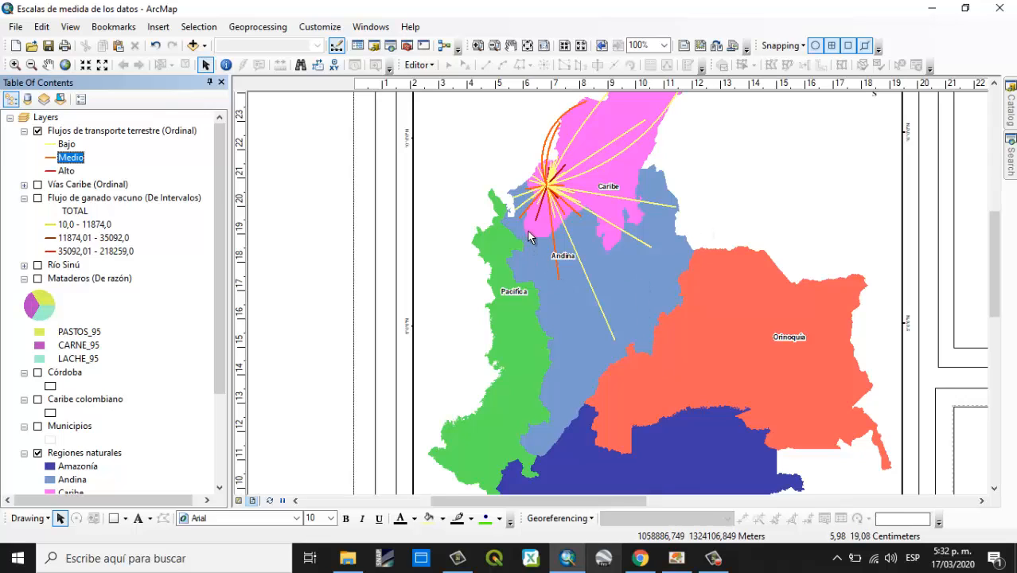
{"action": "left_click_drag", "start_coordinate": [608, 184], "coordinate": [588, 282]}
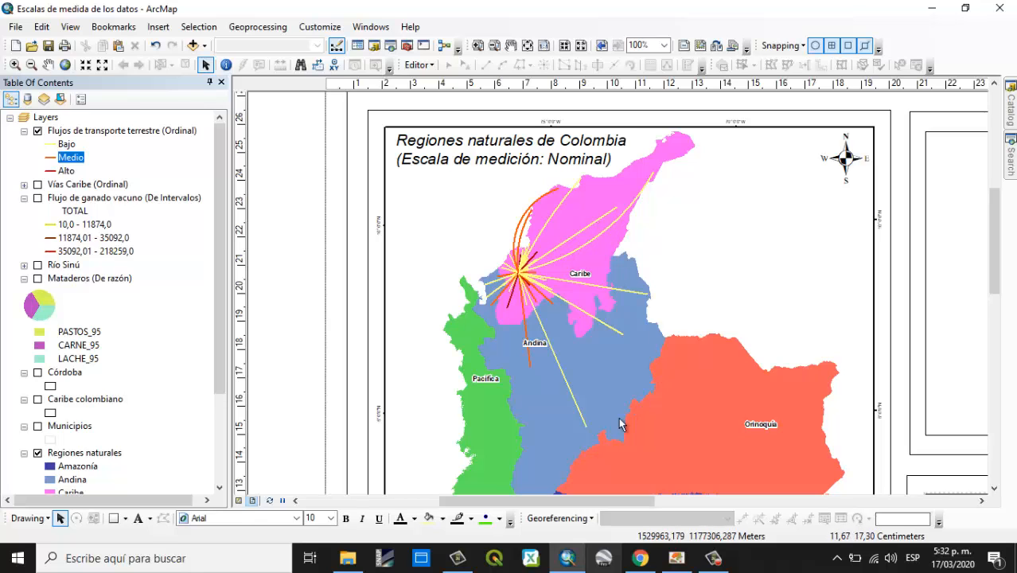
{"action": "left_click_drag", "start_coordinate": [618, 443], "coordinate": [672, 255]}
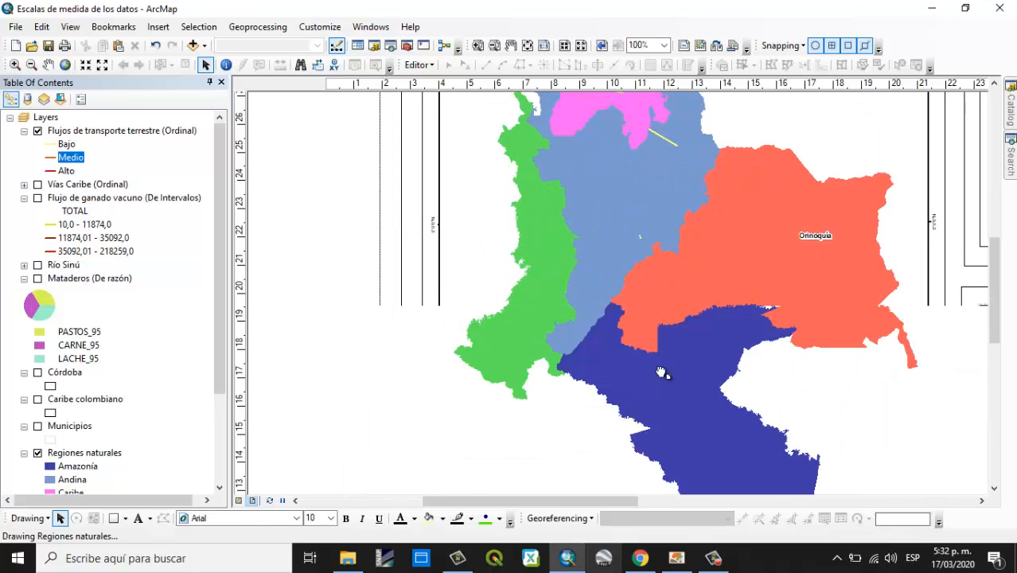
{"action": "left_click_drag", "start_coordinate": [654, 449], "coordinate": [662, 273]}
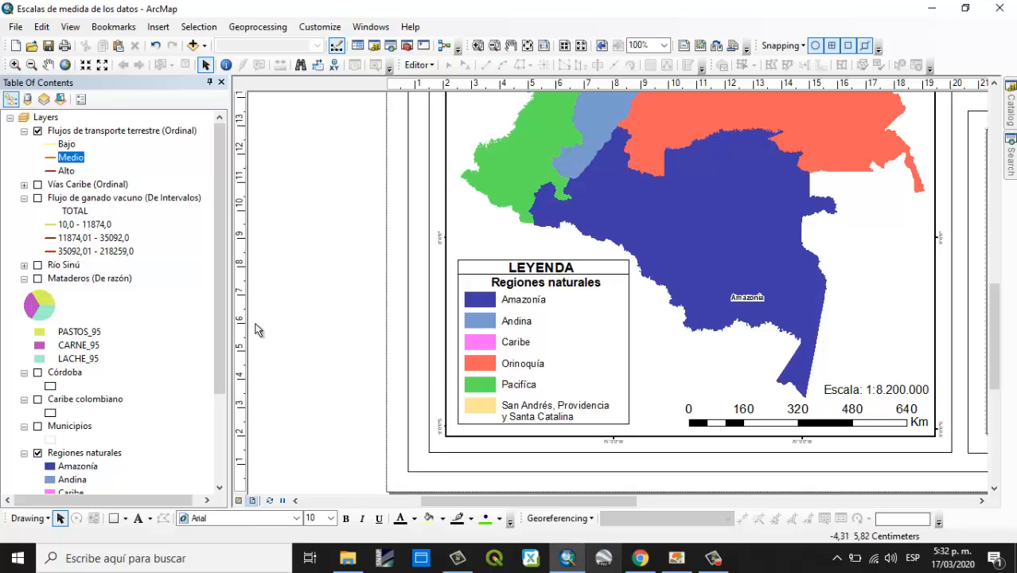
{"action": "left_click", "coordinate": [158, 27]}
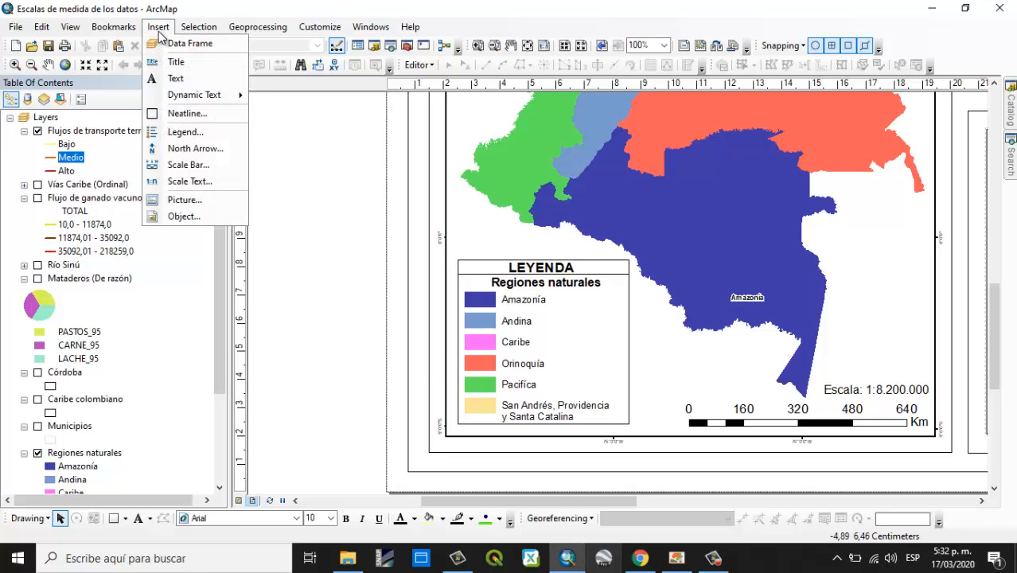
{"action": "left_click", "coordinate": [183, 130]}
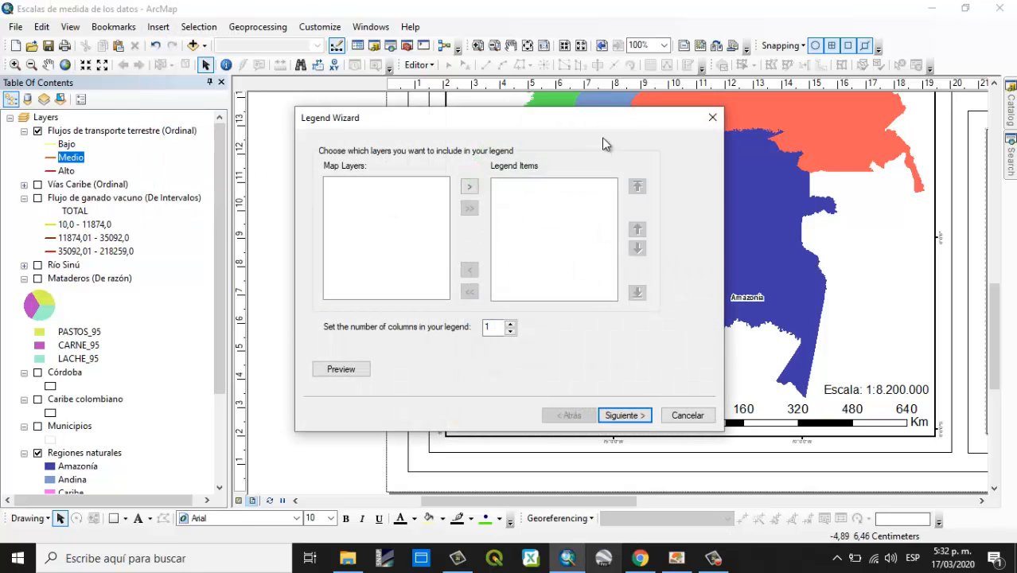
{"action": "left_click", "coordinate": [712, 118]}
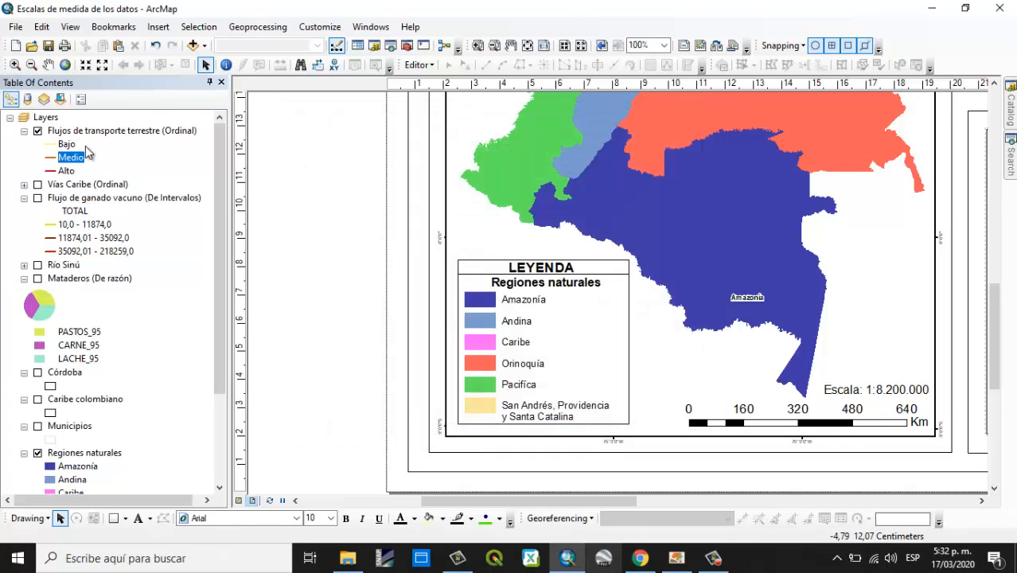
- Activate the Layers data frame
{"action": "left_click", "coordinate": [56, 118]}
{"action": "right_click", "coordinate": [53, 117]}
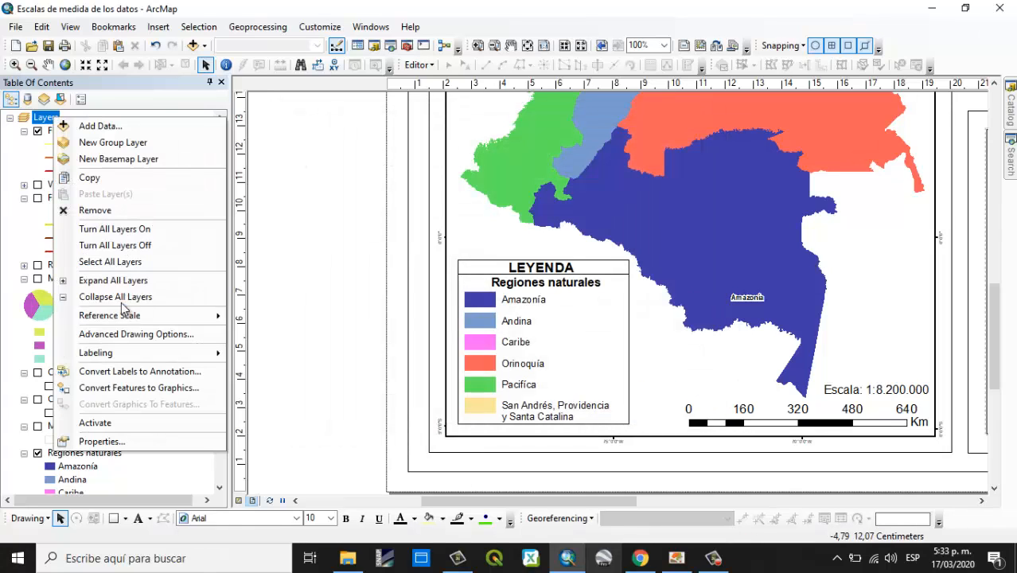
{"action": "left_click", "coordinate": [123, 422]}
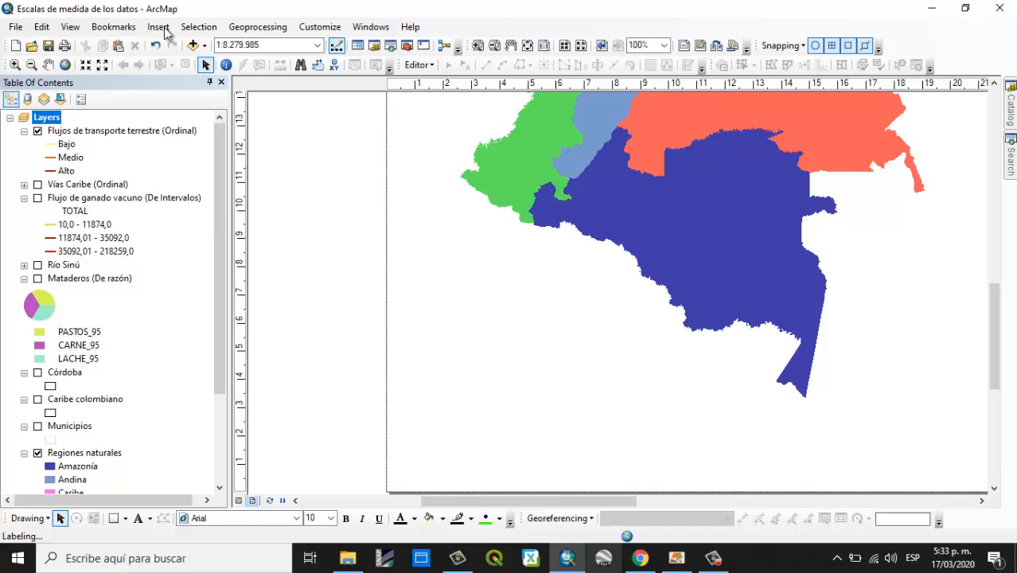
- Insert a legend containing only the Flujos de transporte terrestre (Ordinal) layer, keeping the default title, frame, patch and spacing settings
{"action": "left_click", "coordinate": [163, 27]}
{"action": "left_click", "coordinate": [171, 129]}
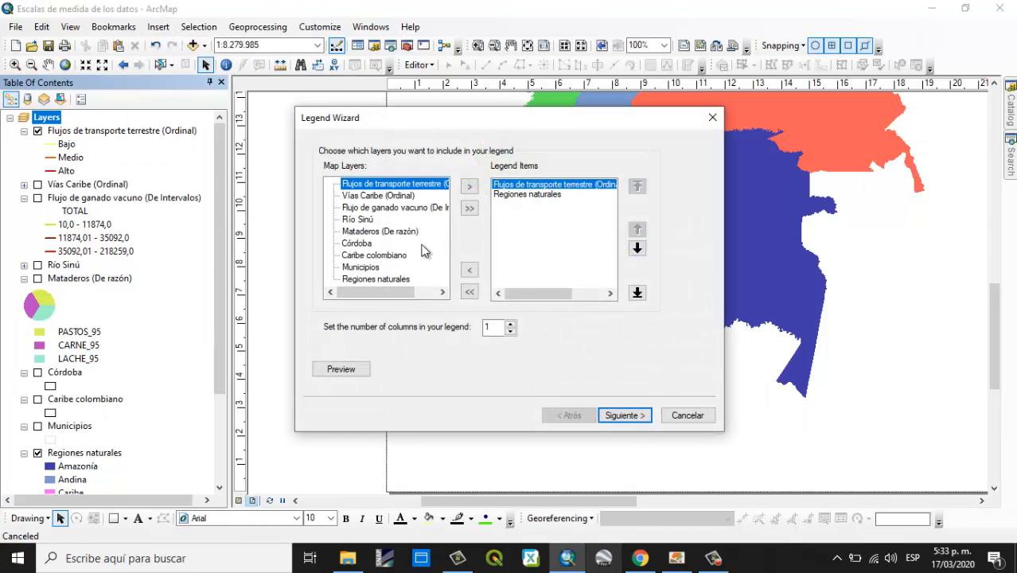
{"action": "left_click", "coordinate": [527, 194]}
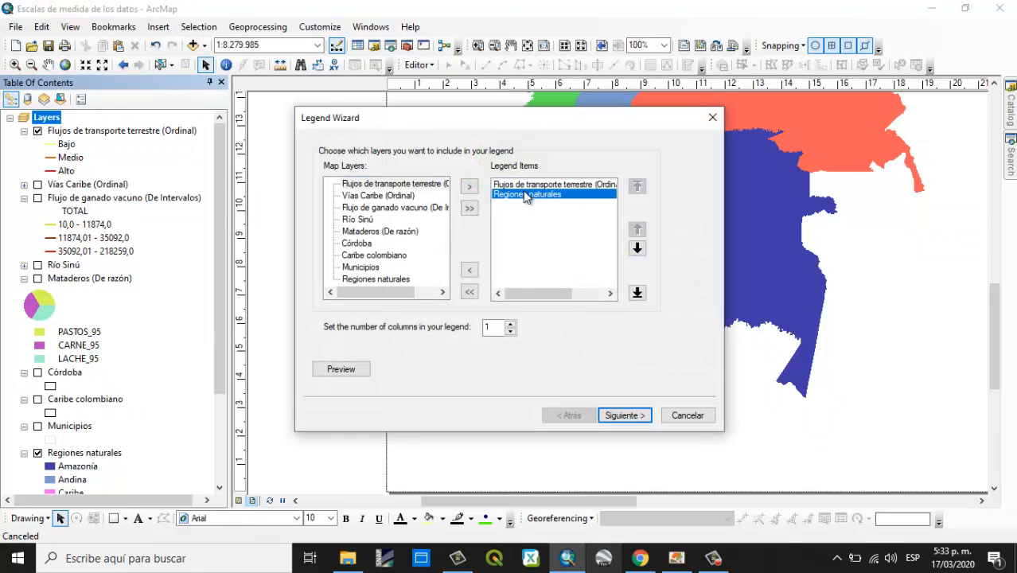
{"action": "left_click", "coordinate": [469, 269]}
{"action": "left_click", "coordinate": [619, 421]}
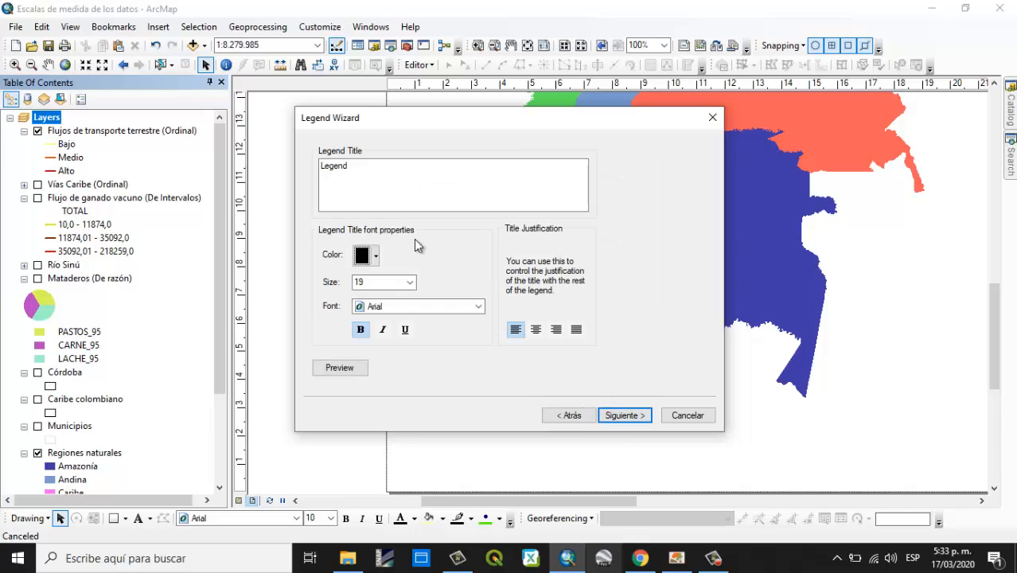
{"action": "left_click", "coordinate": [625, 416]}
{"action": "left_click", "coordinate": [625, 415]}
{"action": "left_click", "coordinate": [625, 416]}
{"action": "left_click", "coordinate": [625, 416]}
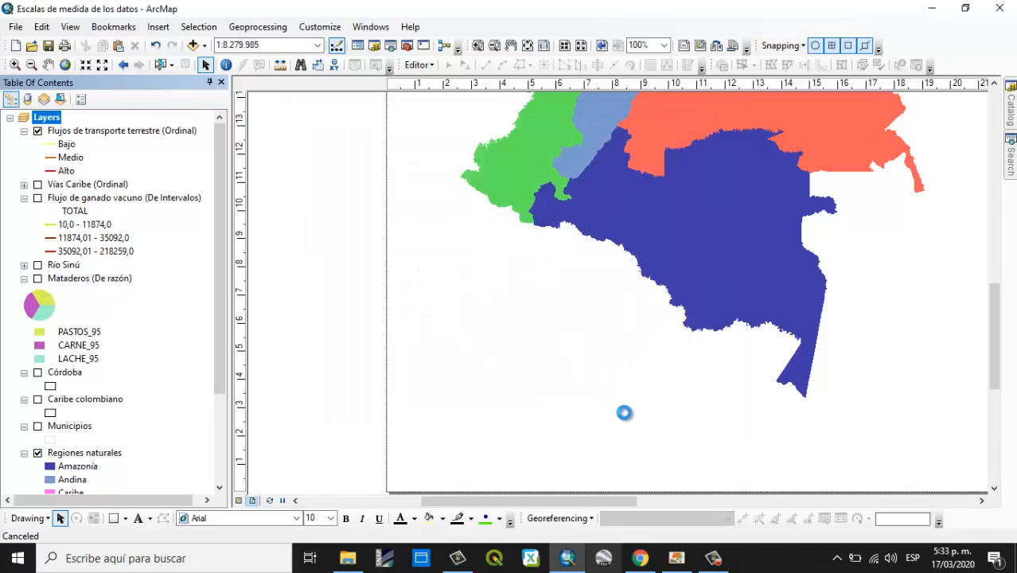
- Convert the inserted transport flows legend to graphics and move it off the page beside the map frame
{"action": "left_click_drag", "start_coordinate": [561, 315], "coordinate": [585, 332]}
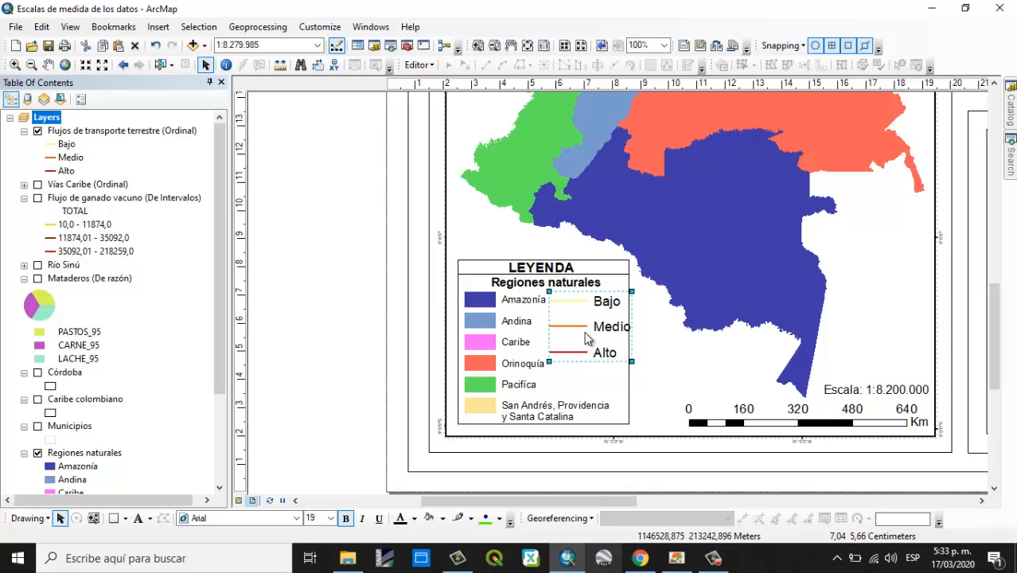
{"action": "right_click", "coordinate": [587, 338]}
{"action": "left_click", "coordinate": [612, 162]}
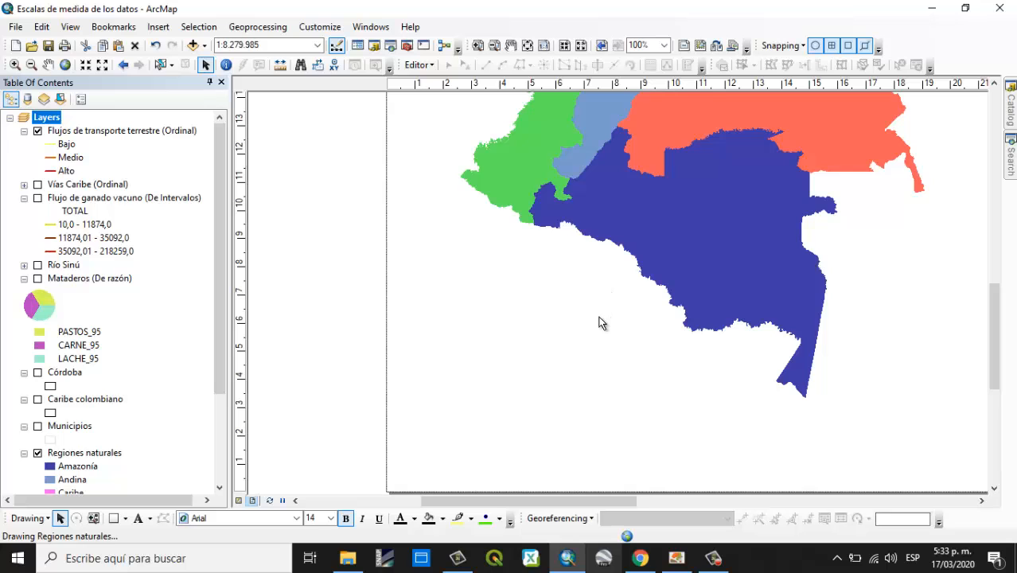
{"action": "left_click_drag", "start_coordinate": [601, 322], "coordinate": [349, 363]}
- Set the Bajo, Medio and Alto legend text to size 12 and scale the group down slightly
{"action": "left_click", "coordinate": [330, 518]}
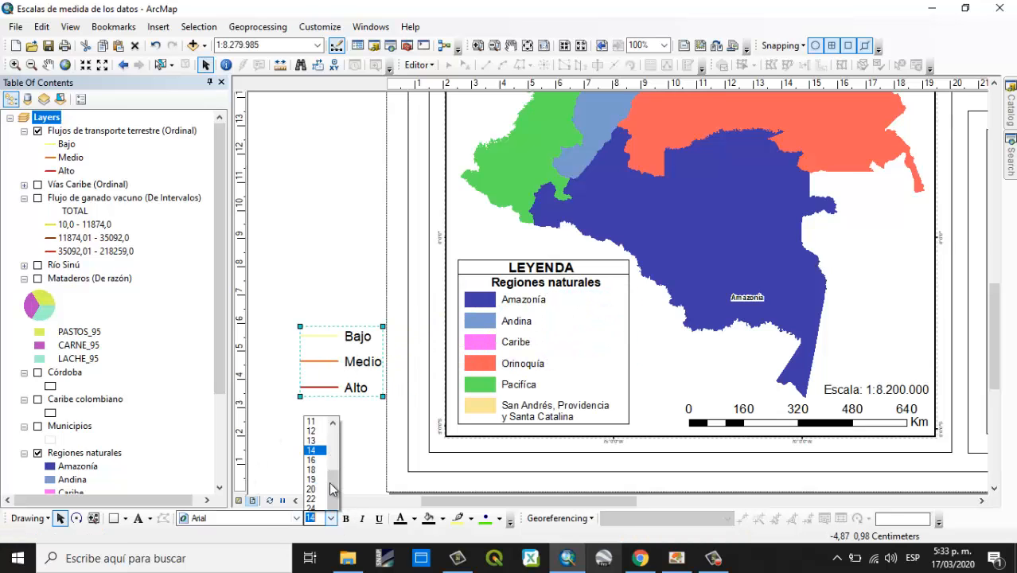
{"action": "left_click", "coordinate": [316, 363]}
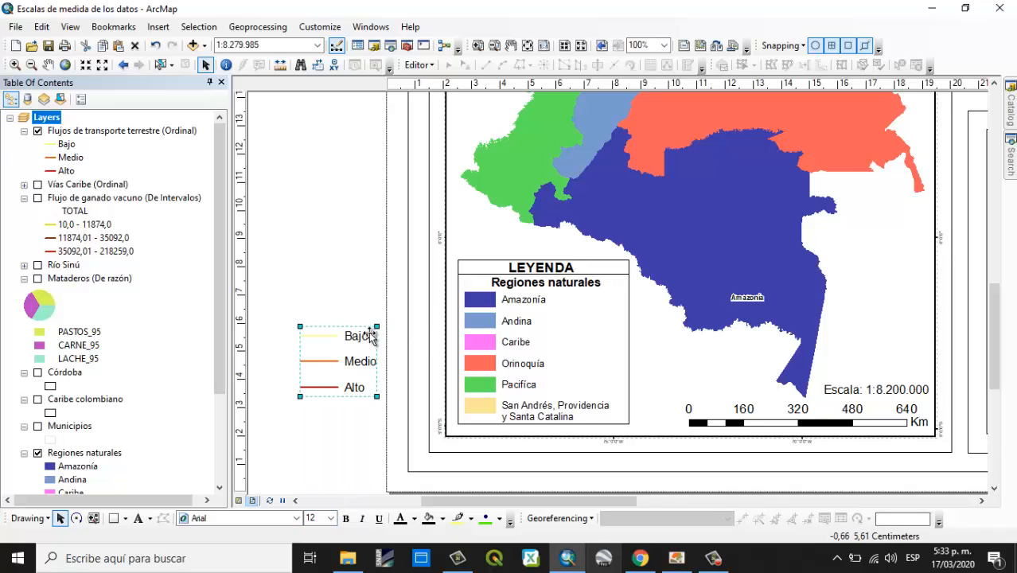
{"action": "left_click_drag", "start_coordinate": [378, 326], "coordinate": [364, 339]}
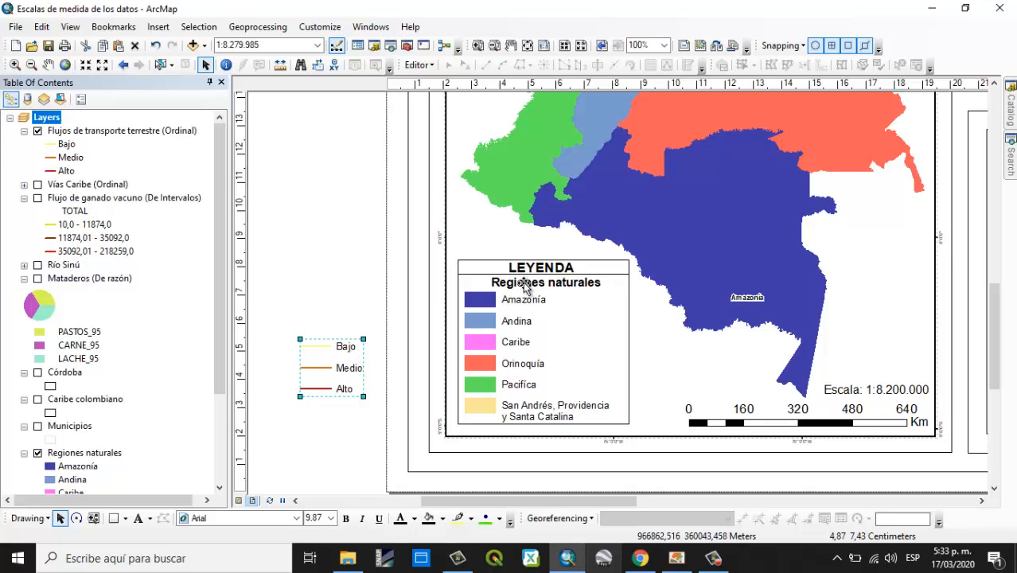
- Align the Regiones naturales heading with the left edge of its colour patches and set it to bold, size 11
{"action": "left_click_drag", "start_coordinate": [533, 284], "coordinate": [505, 284]}
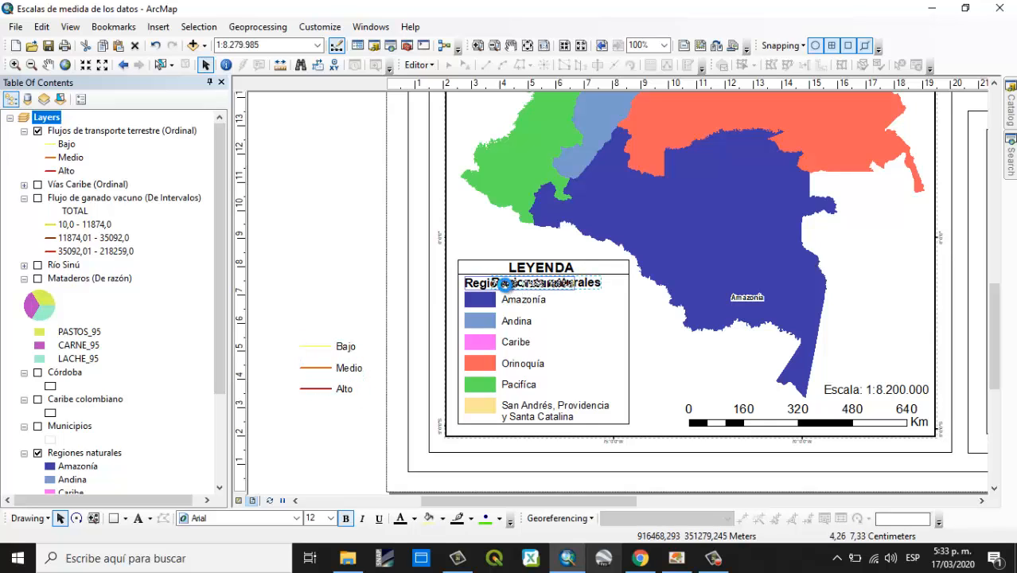
{"action": "left_click", "coordinate": [347, 518]}
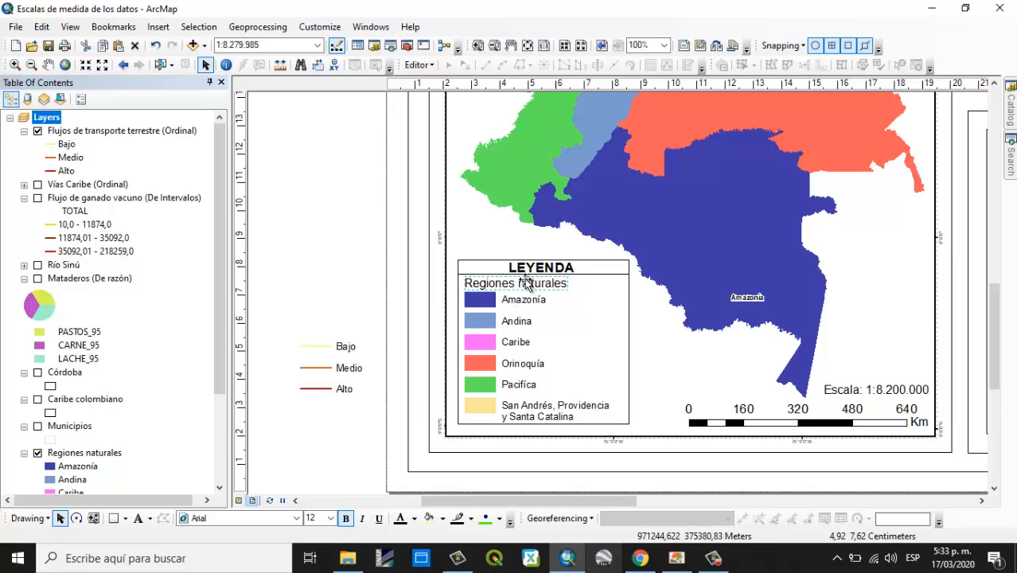
{"action": "left_click", "coordinate": [347, 518]}
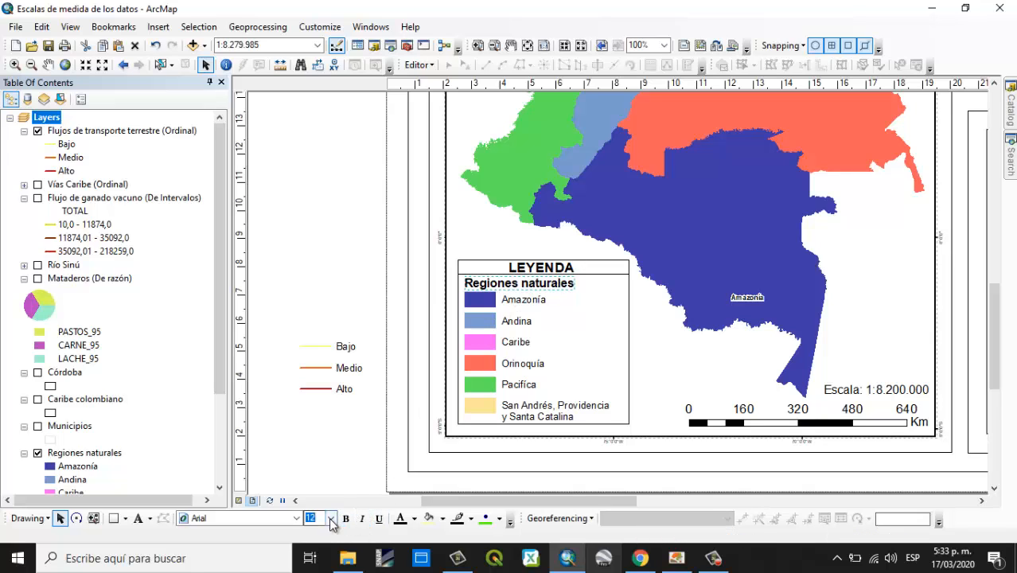
{"action": "left_click", "coordinate": [331, 518]}
{"action": "left_click", "coordinate": [317, 350]}
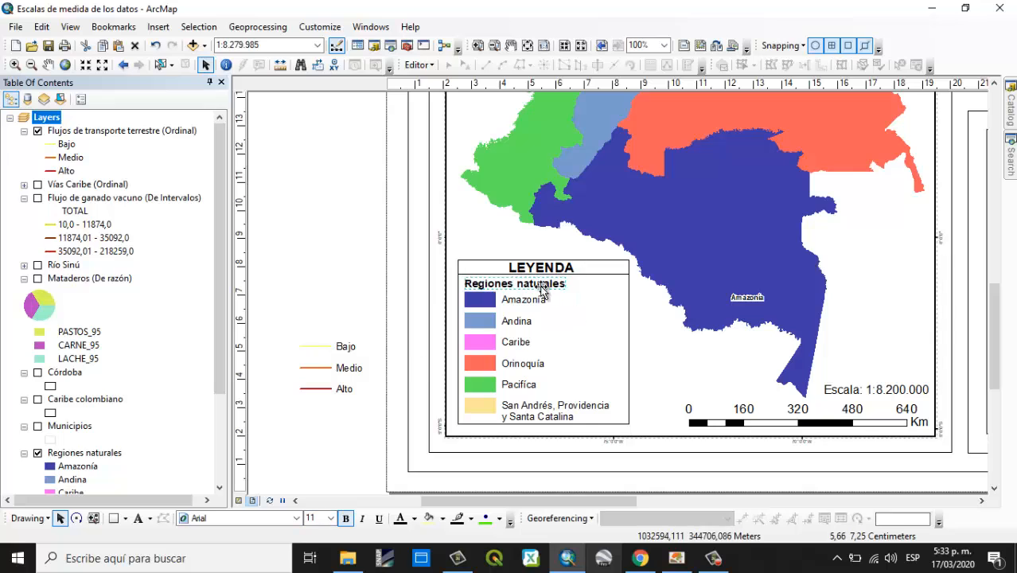
{"action": "left_click_drag", "start_coordinate": [532, 284], "coordinate": [532, 284]}
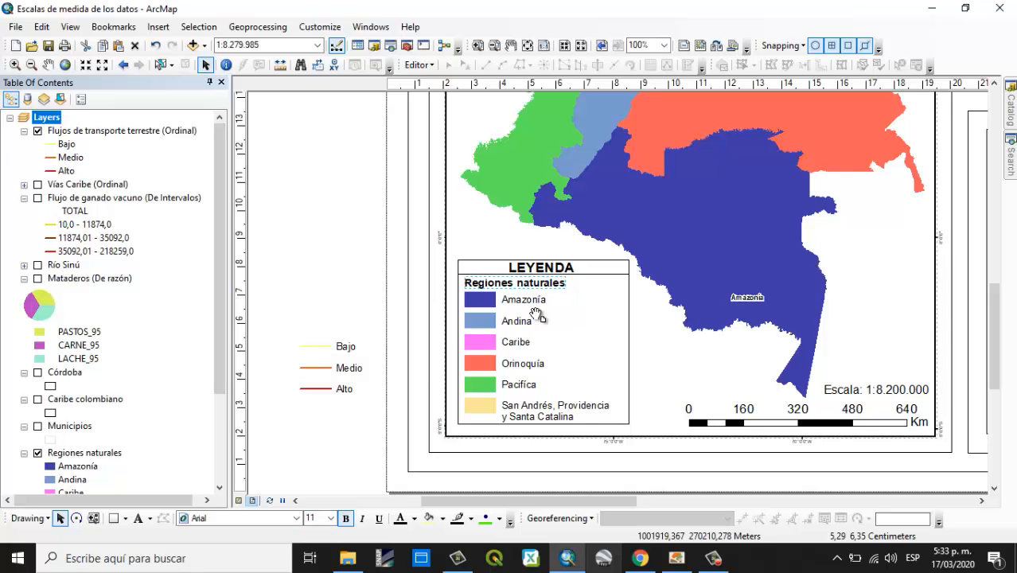
- Duplicate the Regiones naturales heading above the Bajo, Medio and Alto entries and change its text to Flujo de transporte terrestre, with terrestre on a second line
{"action": "type", "text": "Regiones naturales"}
{"action": "left_click_drag", "start_coordinate": [549, 301], "coordinate": [359, 329]}
{"action": "double_click", "coordinate": [359, 328]}
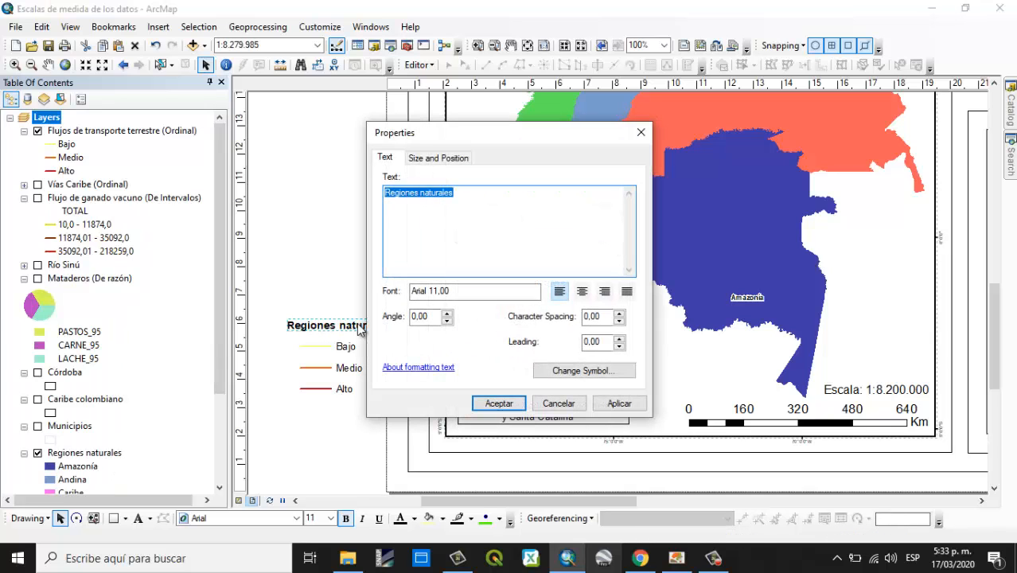
{"action": "type", "text": "Flujo de transporte terrestre"}
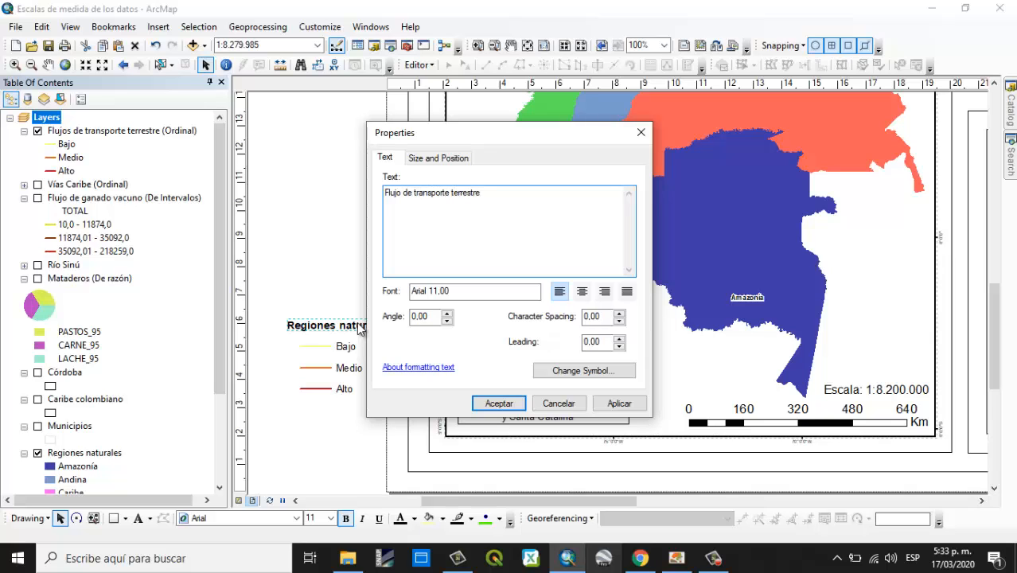
{"action": "left_click", "coordinate": [451, 193]}
{"action": "key", "text": "Return"}
{"action": "left_click", "coordinate": [500, 403]}
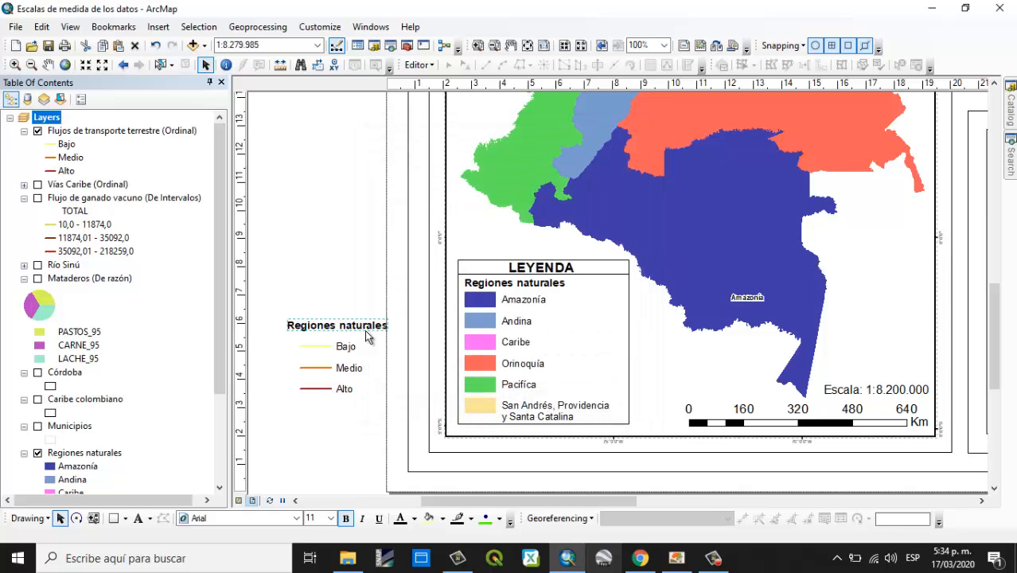
- Move the Flujo de transporte terrestre heading into the LEYENDA box beside the region names and split its text over three lines
{"action": "left_click_drag", "start_coordinate": [336, 322], "coordinate": [572, 319]}
{"action": "double_click", "coordinate": [573, 318]}
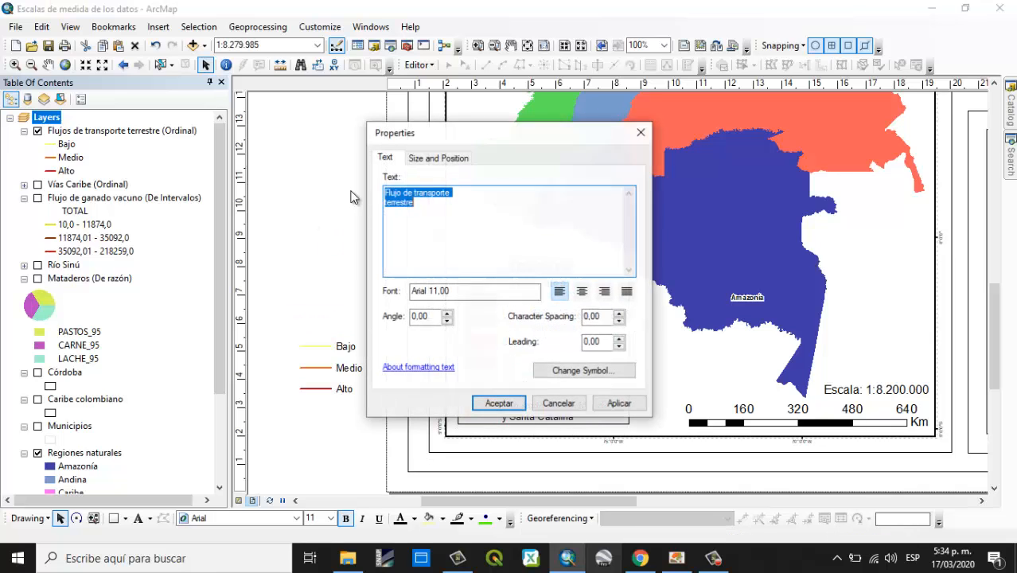
{"action": "left_click", "coordinate": [415, 194]}
{"action": "key", "text": "Return"}
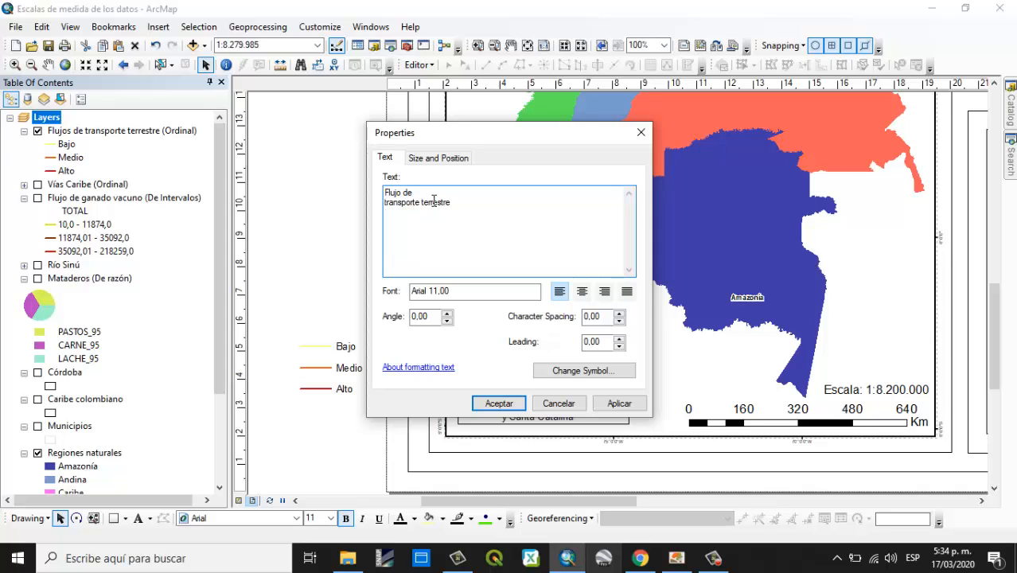
{"action": "key", "text": "Return"}
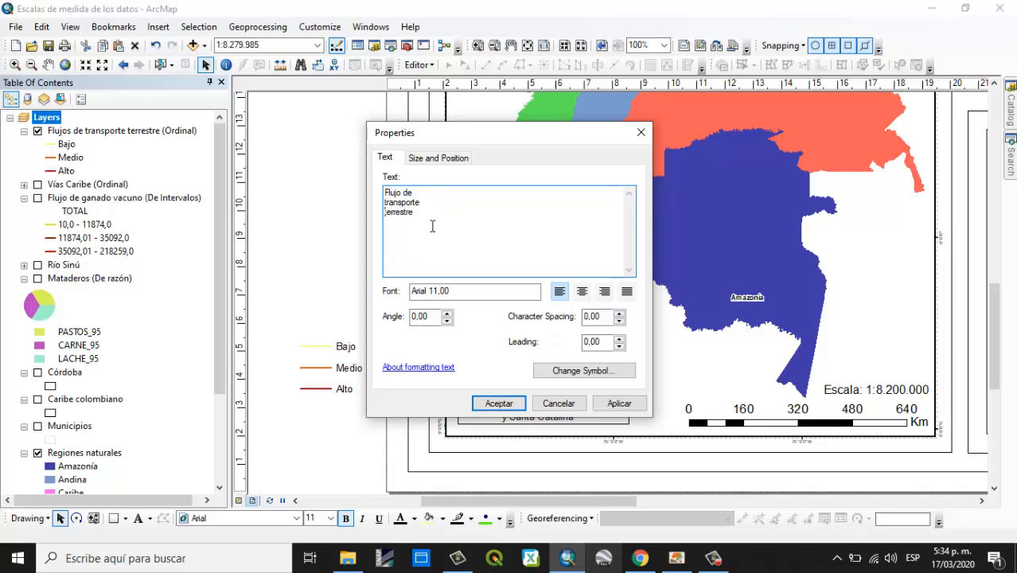
{"action": "left_click", "coordinate": [499, 402]}
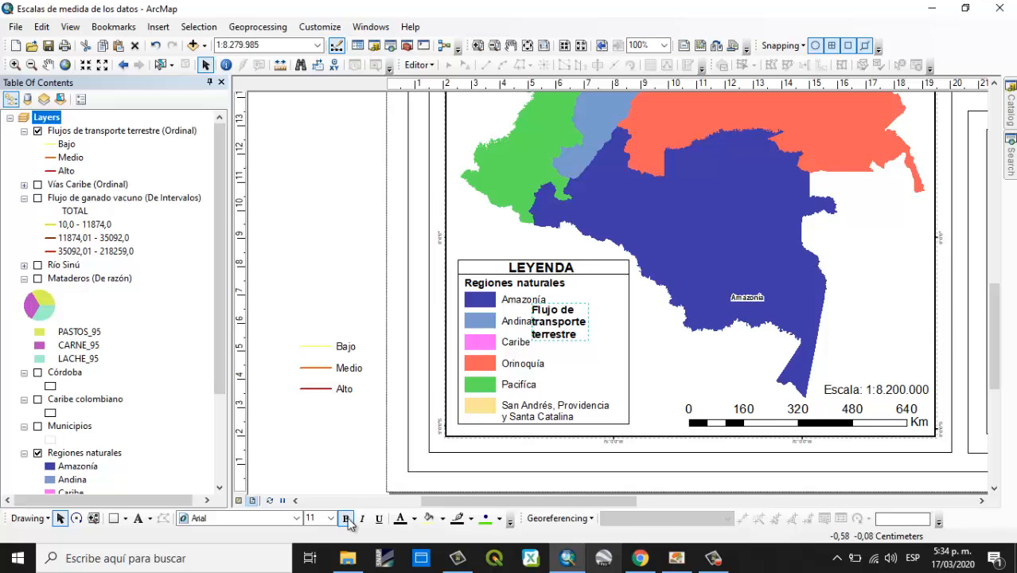
{"action": "left_click_drag", "start_coordinate": [567, 320], "coordinate": [593, 318]}
- Ungroup the Bajo, Medio and Alto entries, tighten their vertical spacing, and regroup them
{"action": "left_click", "coordinate": [333, 369]}
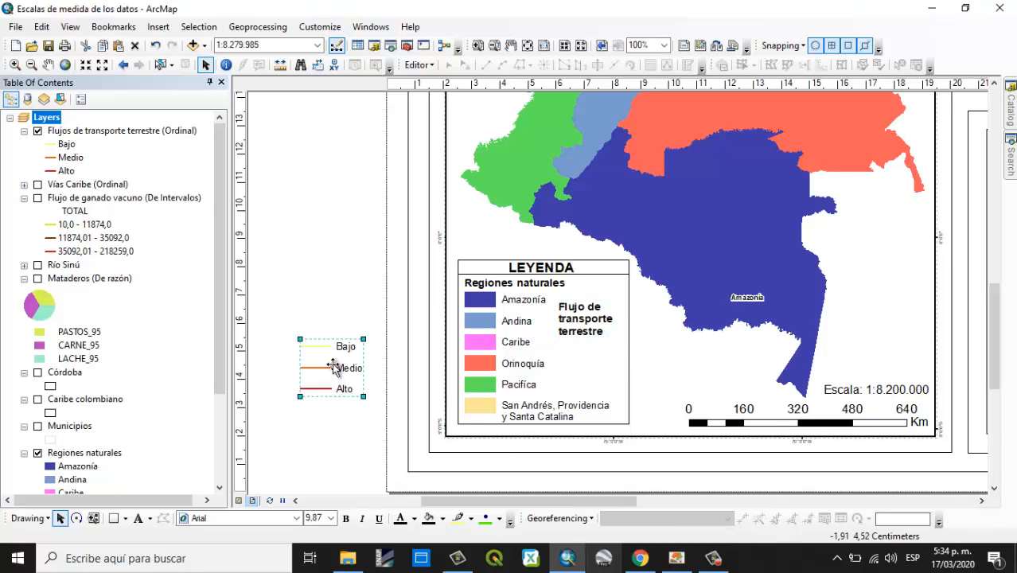
{"action": "right_click", "coordinate": [335, 371]}
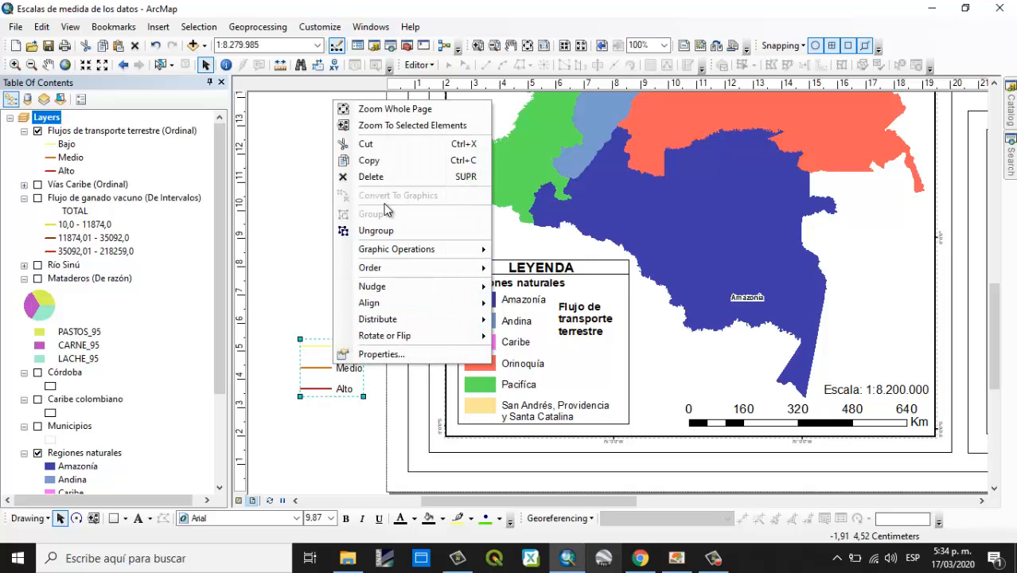
{"action": "left_click", "coordinate": [385, 232]}
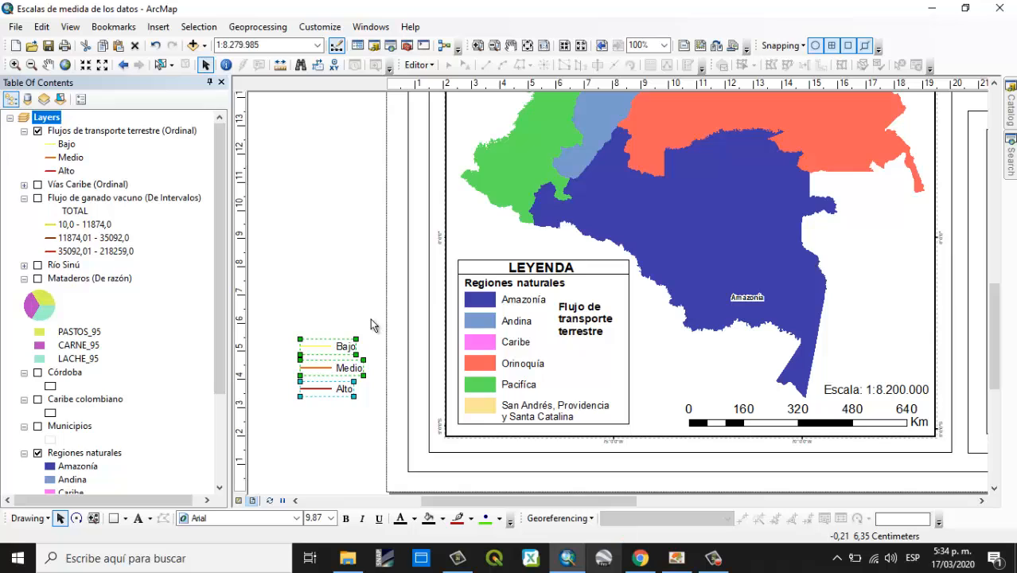
{"action": "left_click", "coordinate": [347, 303]}
{"action": "left_click", "coordinate": [332, 366]}
{"action": "left_click_drag", "start_coordinate": [331, 366], "coordinate": [296, 338]}
{"action": "right_click", "coordinate": [337, 353]}
{"action": "left_click", "coordinate": [373, 199]}
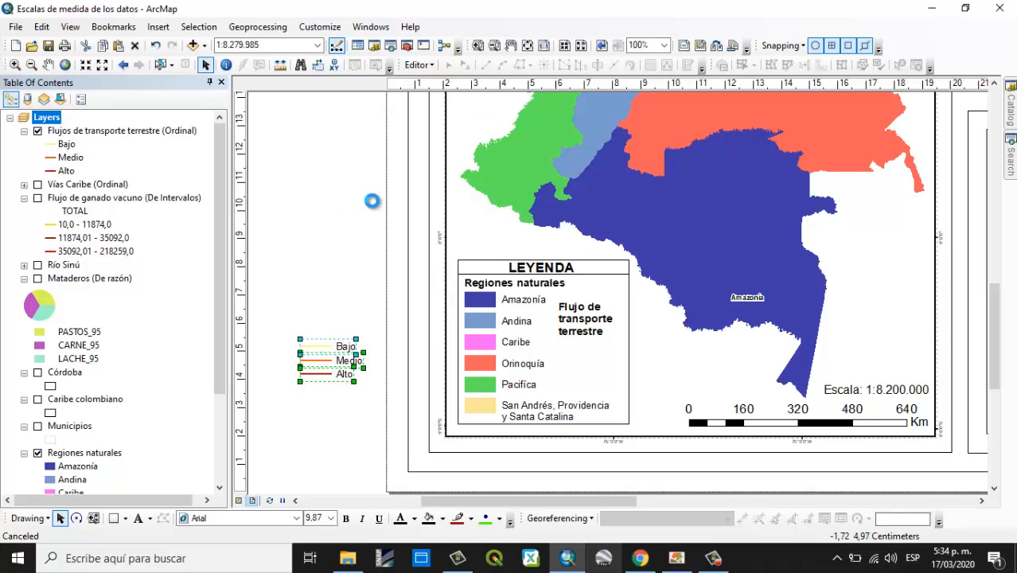
{"action": "left_click", "coordinate": [318, 398]}
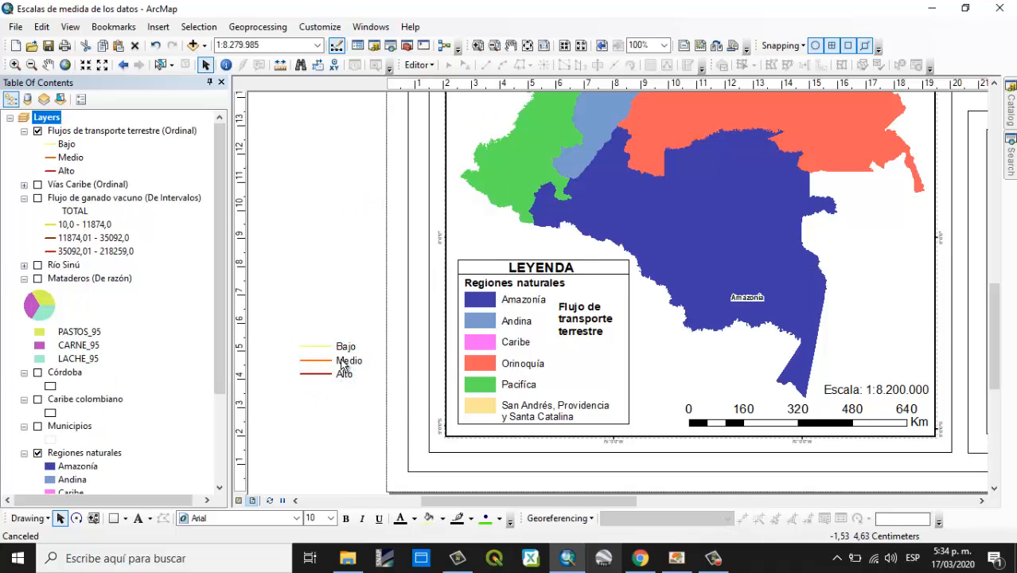
- Place the grouped Bajo, Medio and Alto entries under the Flujo de transporte terrestre heading and align the two inside the LEYENDA box
{"action": "left_click_drag", "start_coordinate": [343, 366], "coordinate": [593, 363]}
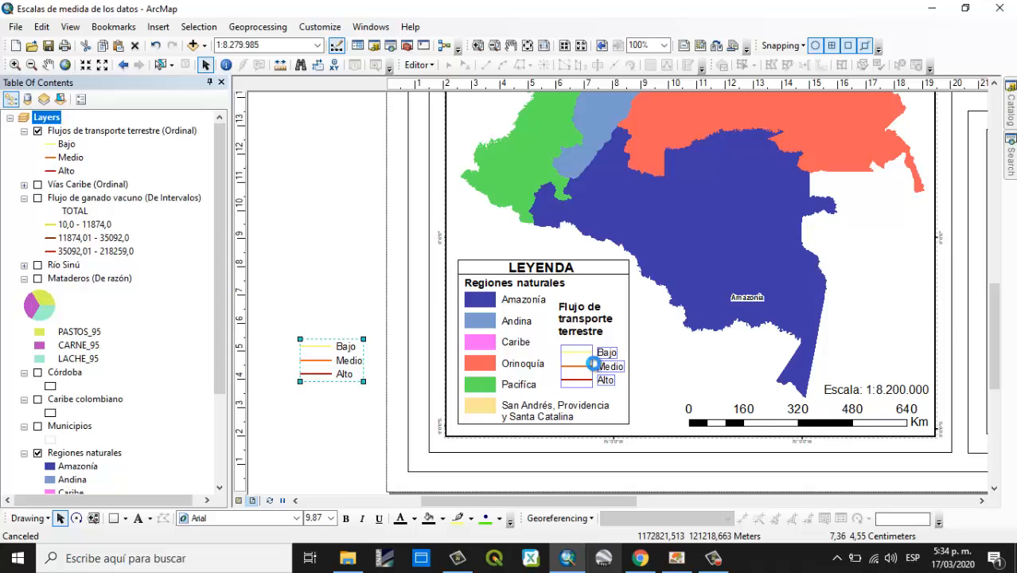
{"action": "left_click_drag", "start_coordinate": [582, 318], "coordinate": [589, 320]}
{"action": "left_click", "coordinate": [577, 367]}
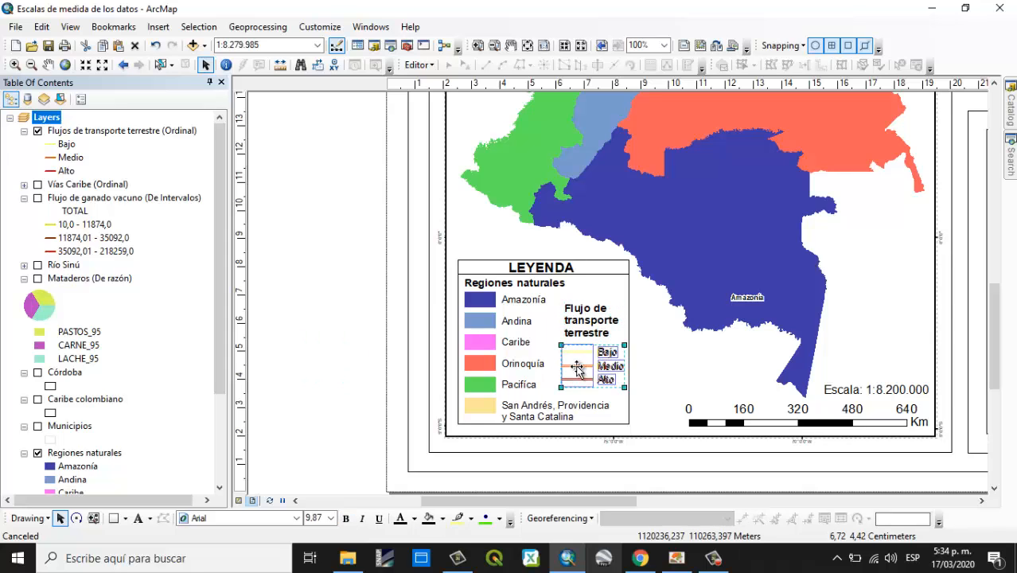
{"action": "left_click_drag", "start_coordinate": [577, 367], "coordinate": [580, 365]}
{"action": "left_click", "coordinate": [269, 350]}
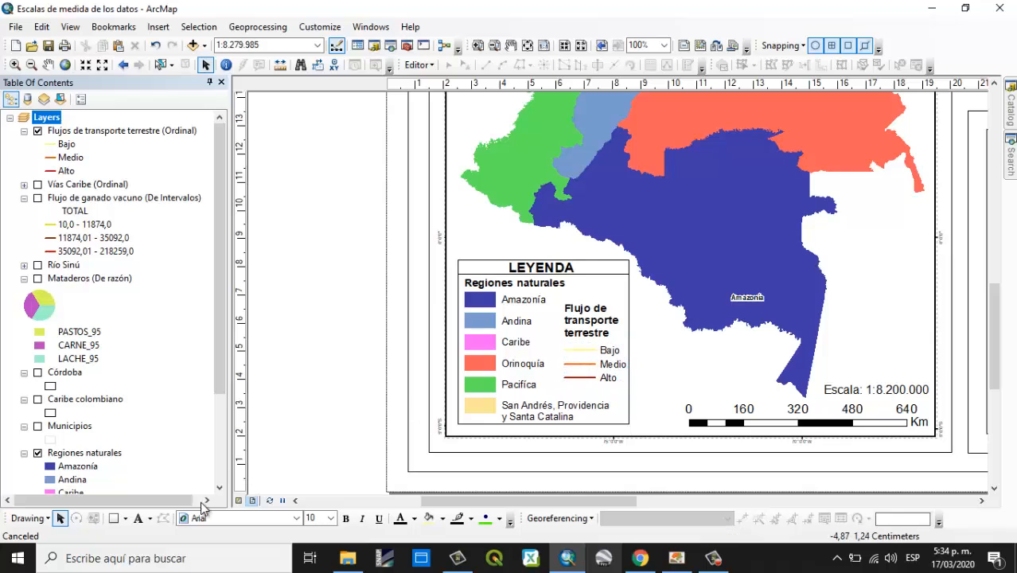
- Draw a vertical dividing line about 3.3 cm long between the region names and the transport flow entries
{"action": "left_click", "coordinate": [149, 521]}
{"action": "left_click", "coordinate": [150, 521]}
{"action": "left_click", "coordinate": [125, 518]}
{"action": "left_click", "coordinate": [147, 462]}
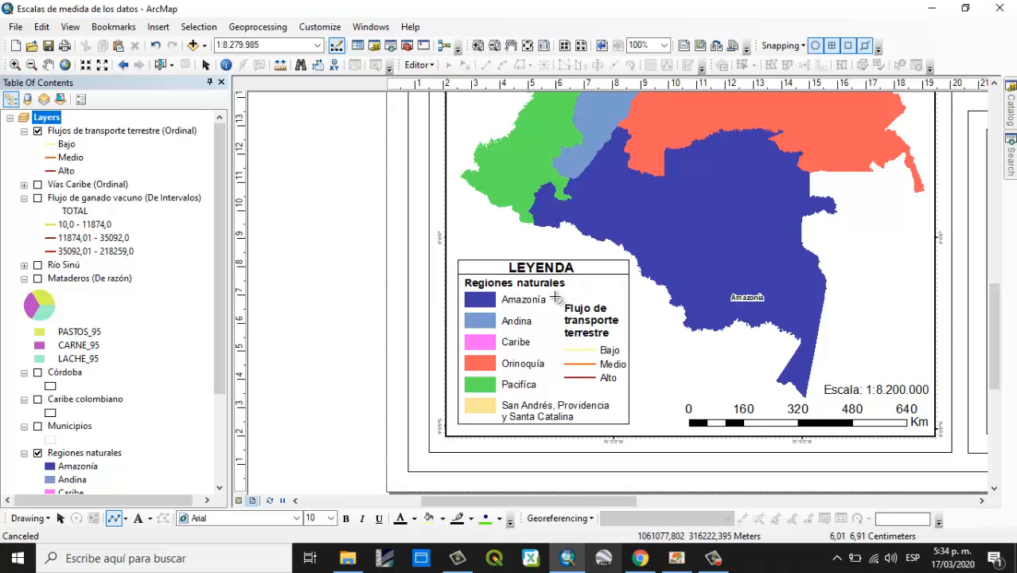
{"action": "left_click", "coordinate": [555, 296]}
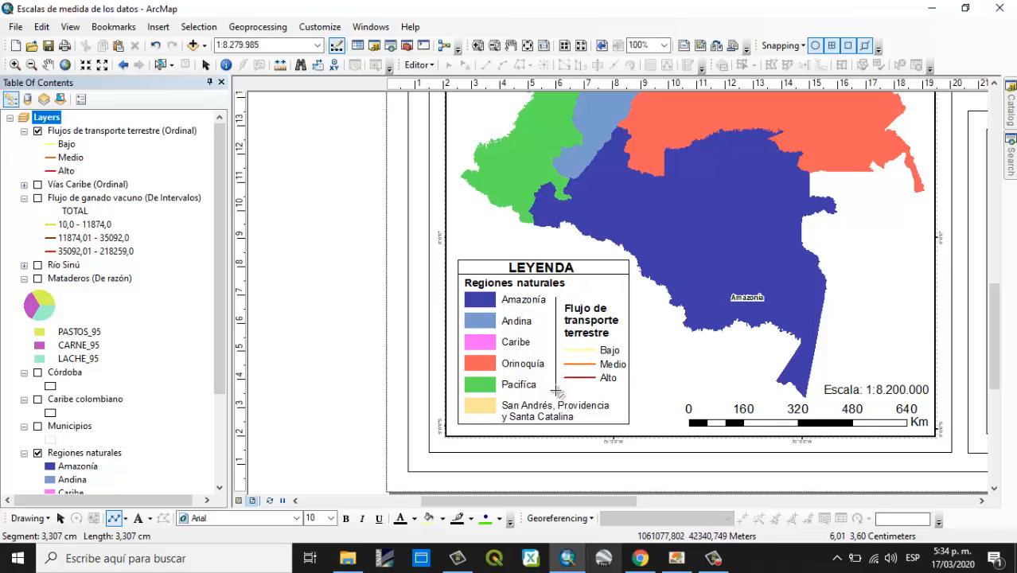
{"action": "double_click", "coordinate": [556, 390]}
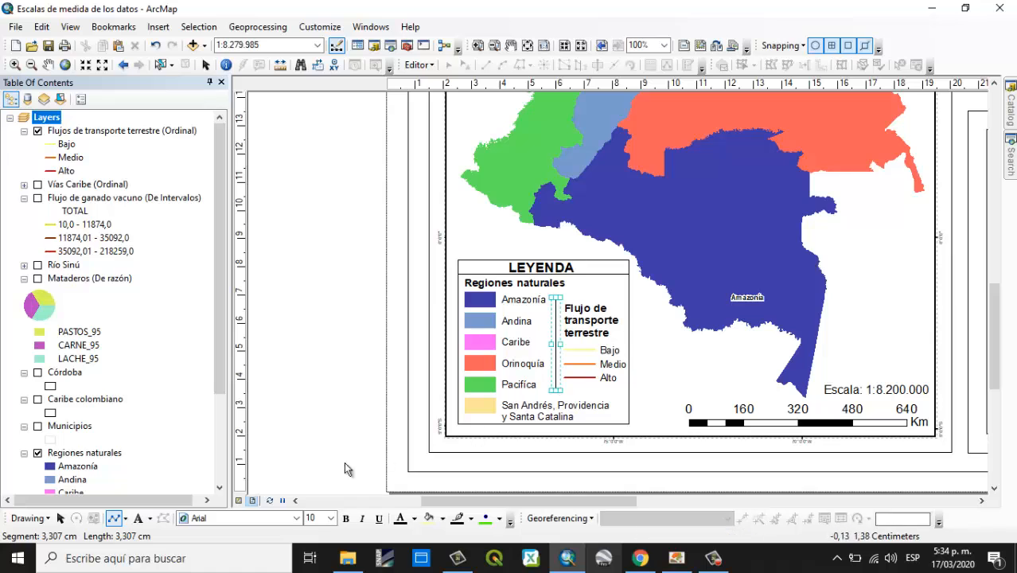
- Try to draw a horizontal dividing line about 2.6 cm long beneath the Alto entry in the LEYENDA box
{"action": "left_click", "coordinate": [116, 518]}
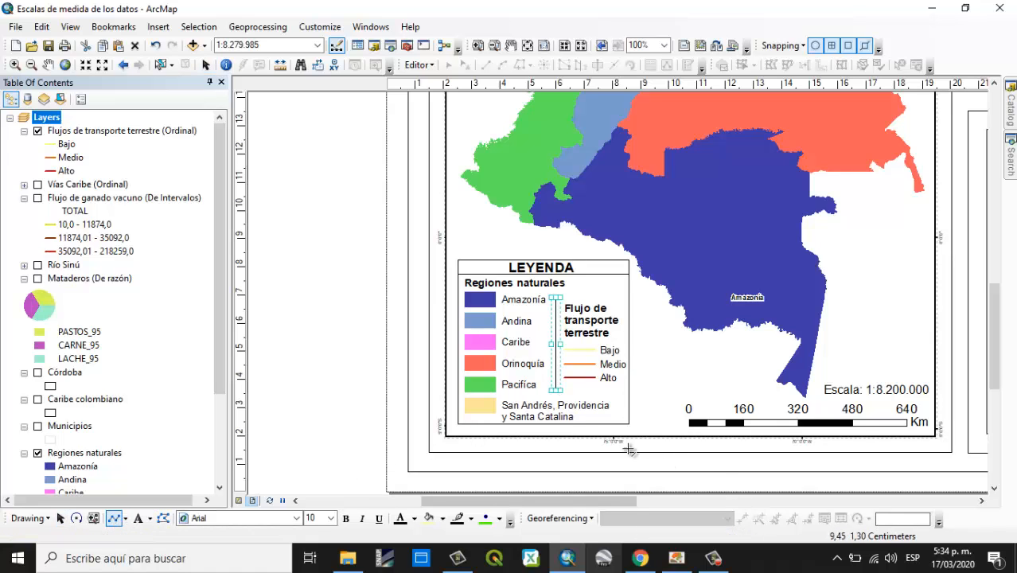
{"action": "left_click", "coordinate": [557, 390]}
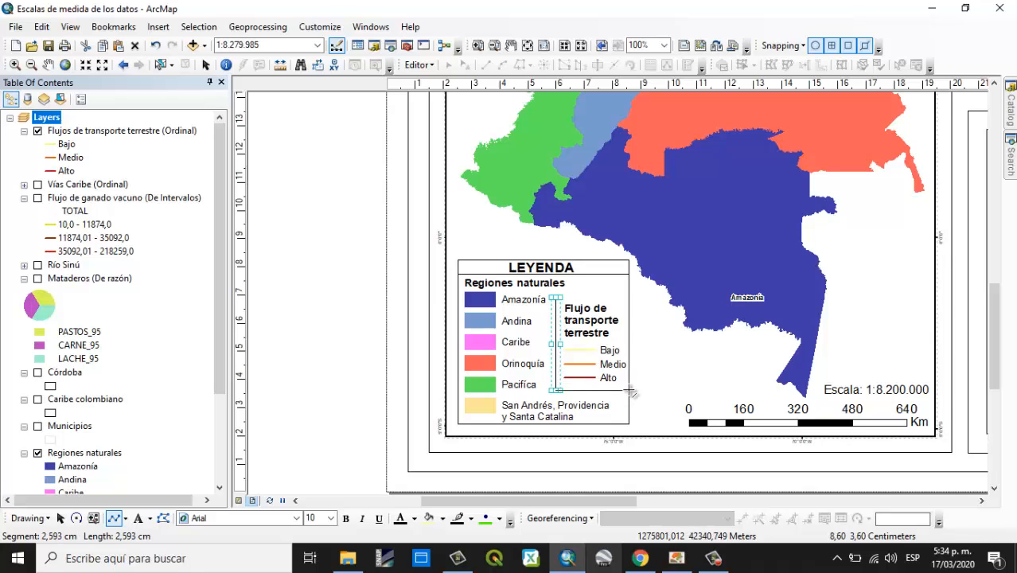
{"action": "double_click", "coordinate": [628, 391]}
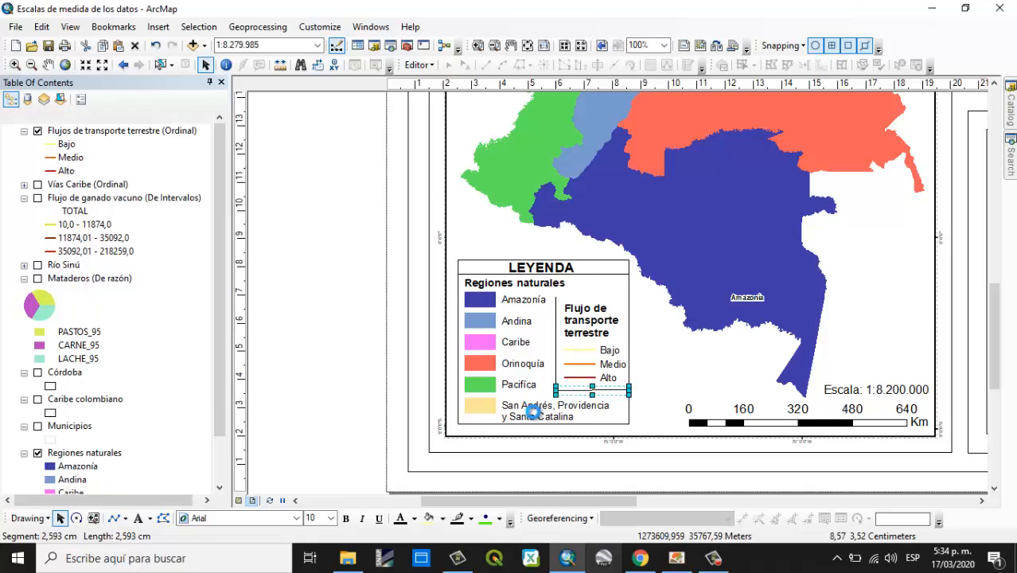
{"action": "left_click", "coordinate": [115, 518]}
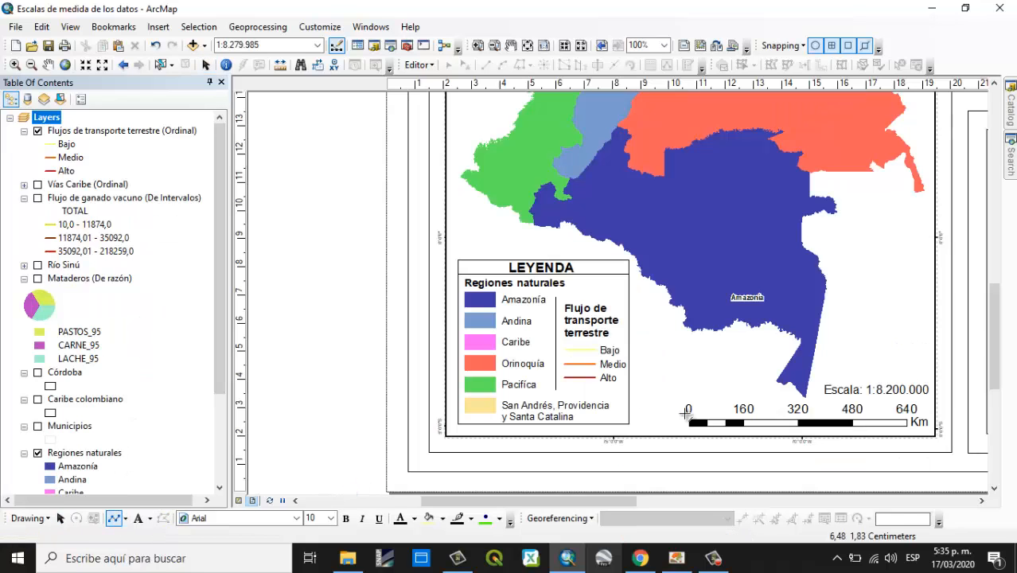
{"action": "left_click", "coordinate": [561, 389]}
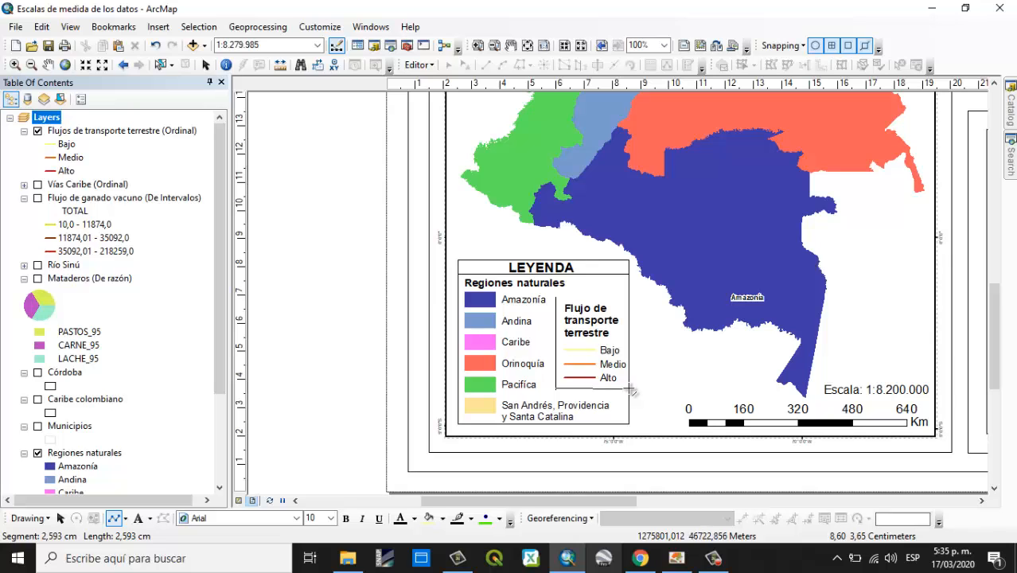
{"action": "double_click", "coordinate": [629, 388]}
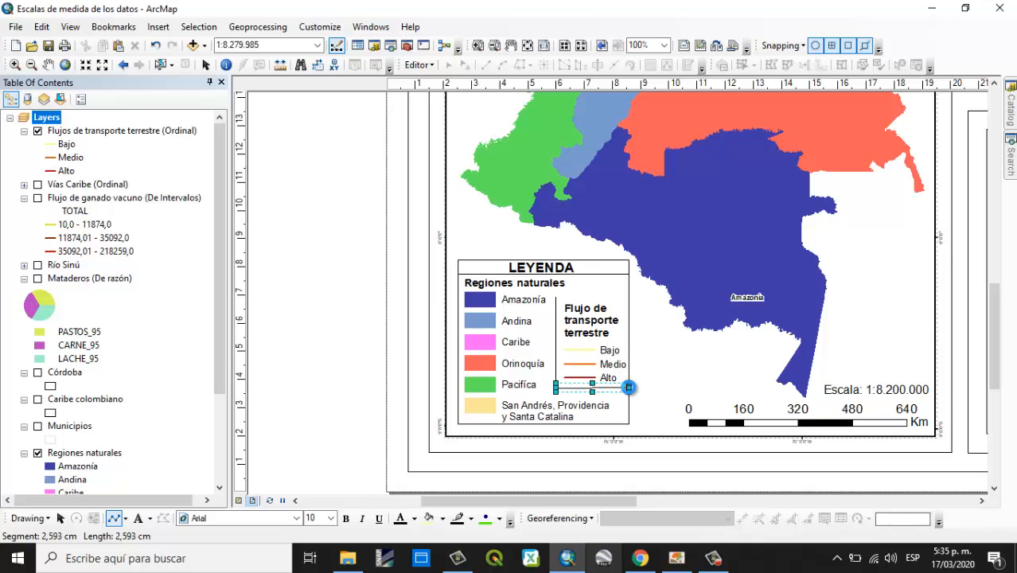
- Draw horizontal lines about 2.6 cm long below and above the transport flow entries, from the vertical divider to the LEYENDA box edge
{"action": "left_click", "coordinate": [118, 520]}
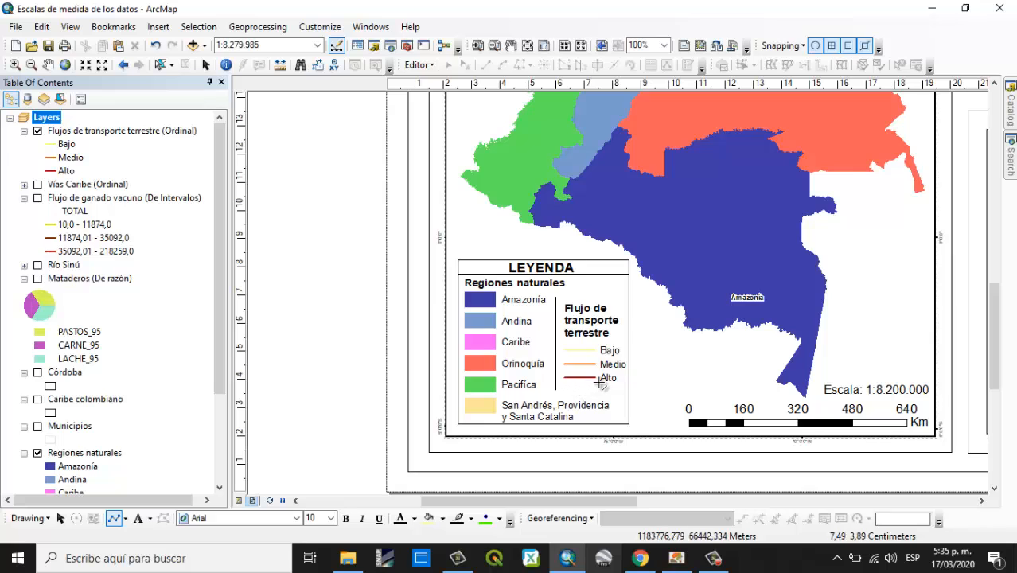
{"action": "left_click", "coordinate": [559, 390]}
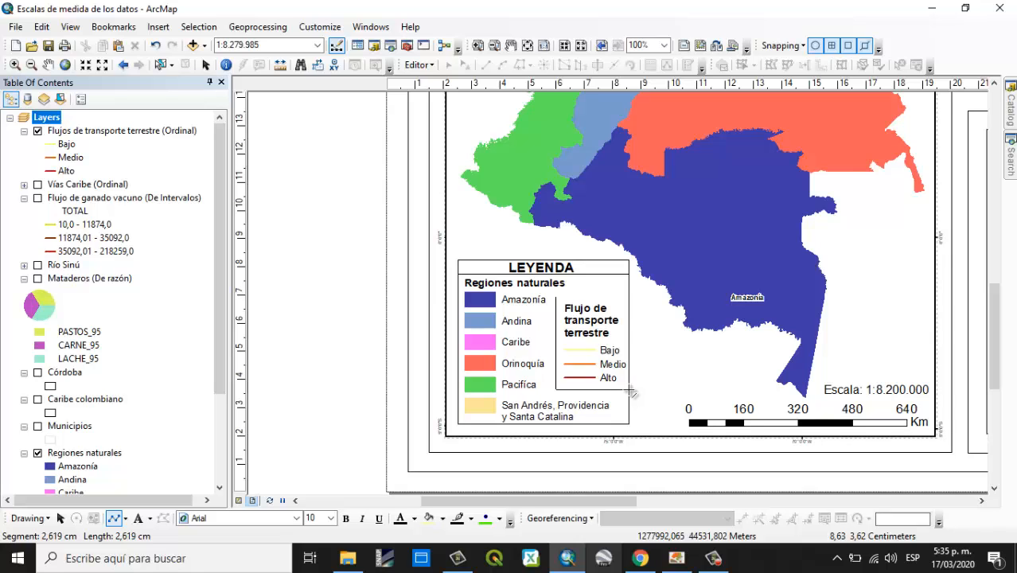
{"action": "double_click", "coordinate": [629, 390]}
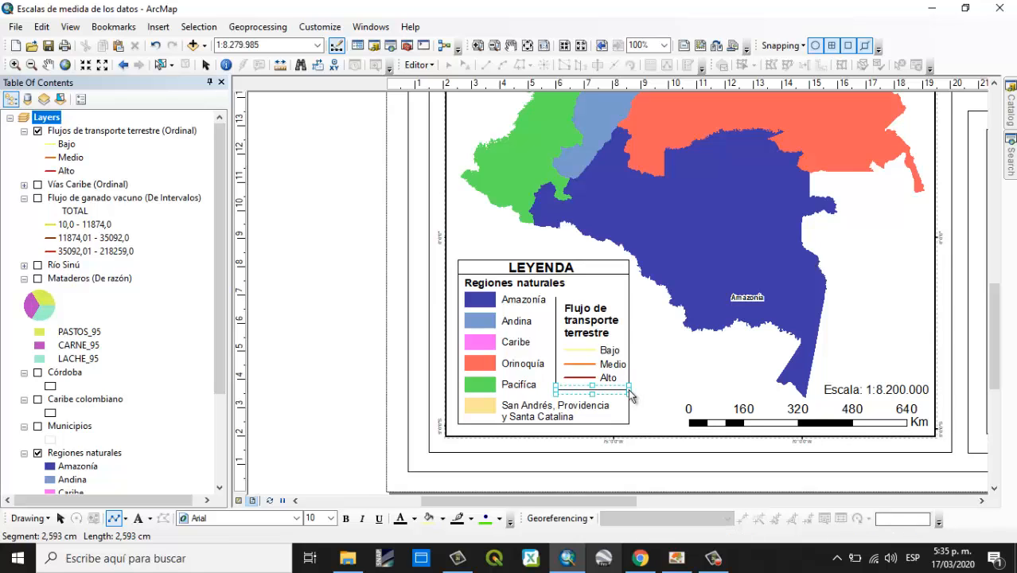
{"action": "left_click", "coordinate": [115, 519]}
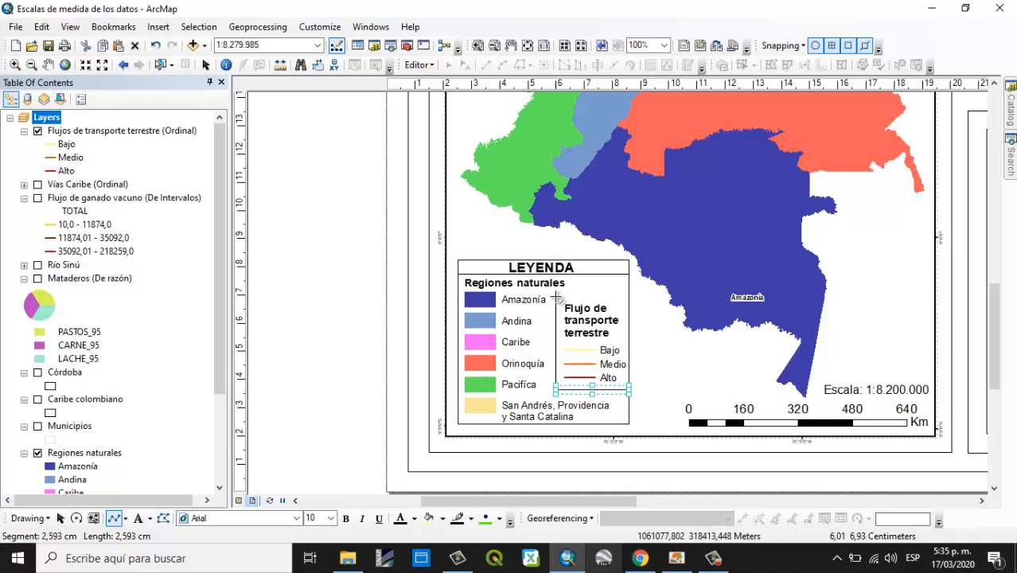
{"action": "double_click", "coordinate": [629, 297]}
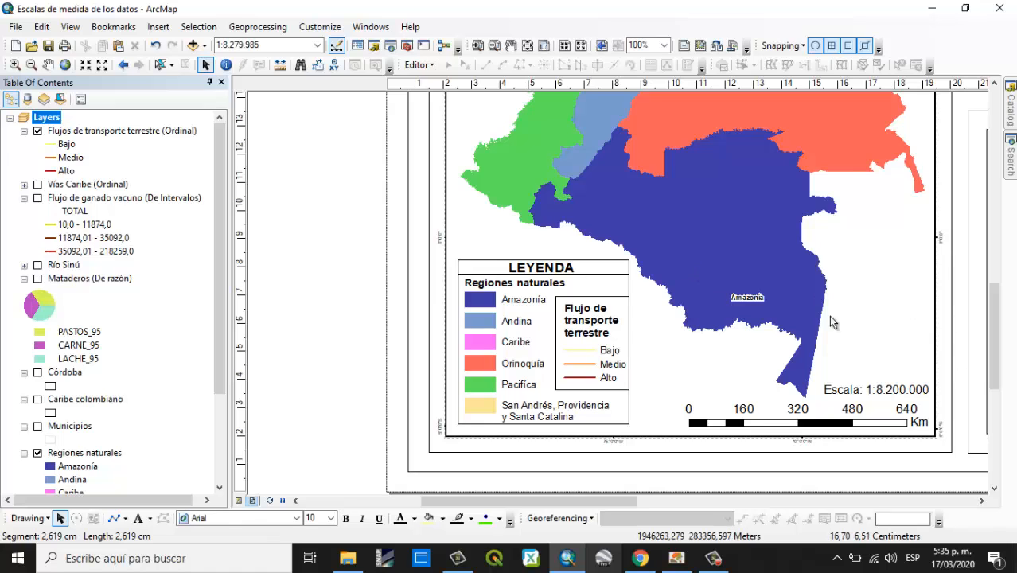
- Set the scale bar's text size to 10 and its bar size to 5
{"action": "left_click", "coordinate": [859, 425]}
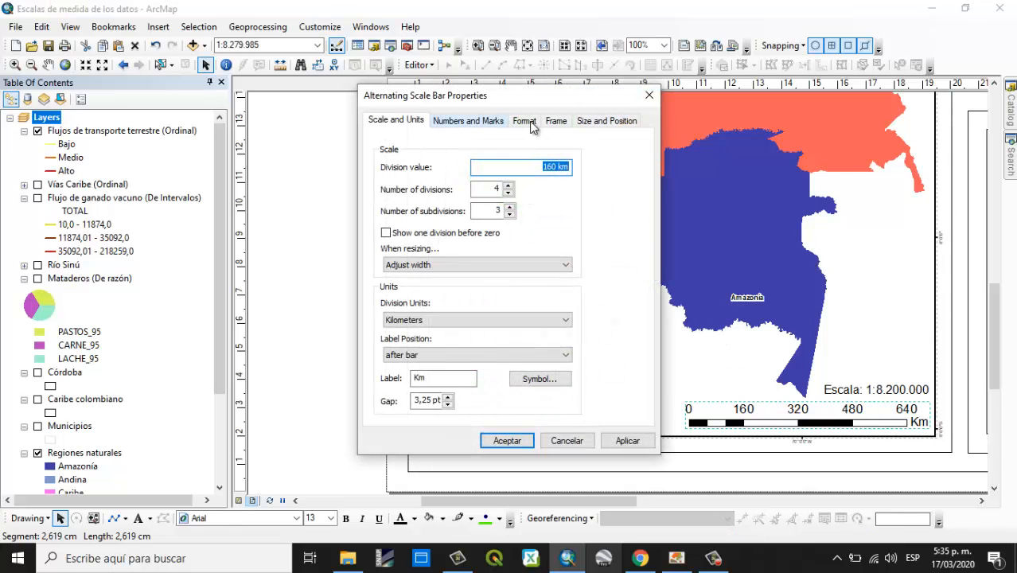
{"action": "left_click", "coordinate": [511, 121]}
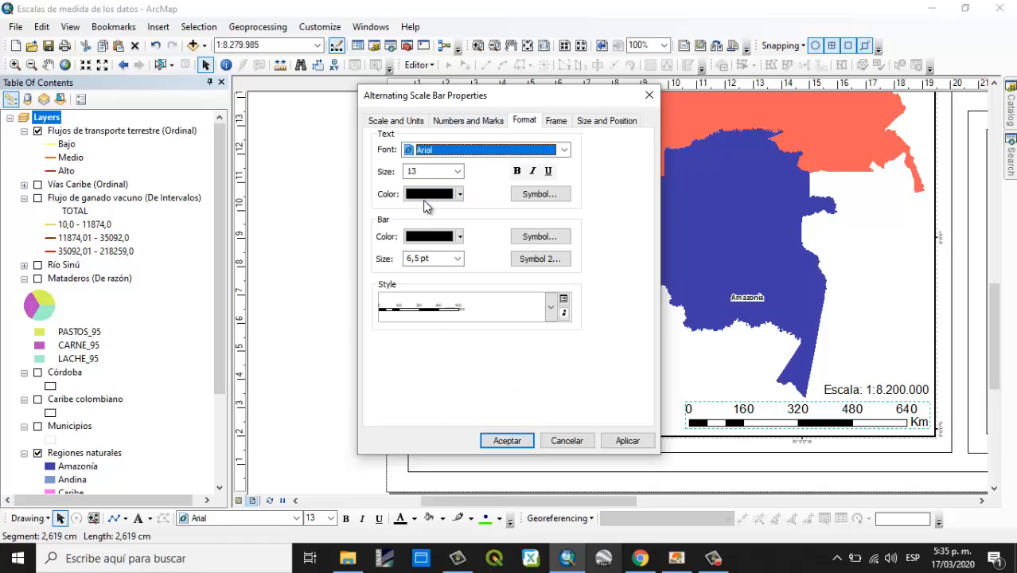
{"action": "left_click", "coordinate": [458, 171]}
{"action": "left_click", "coordinate": [430, 233]}
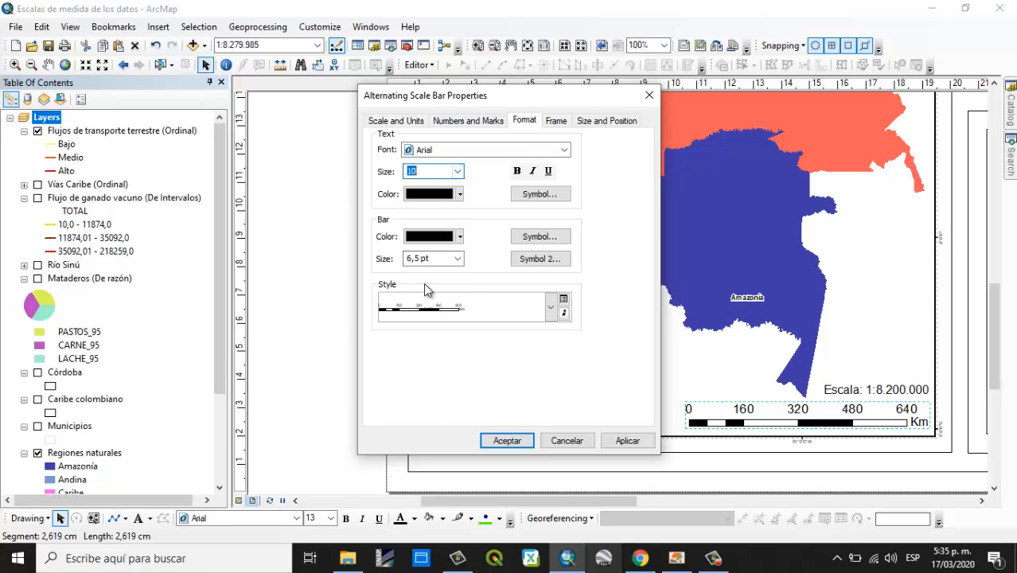
{"action": "left_click", "coordinate": [458, 259]}
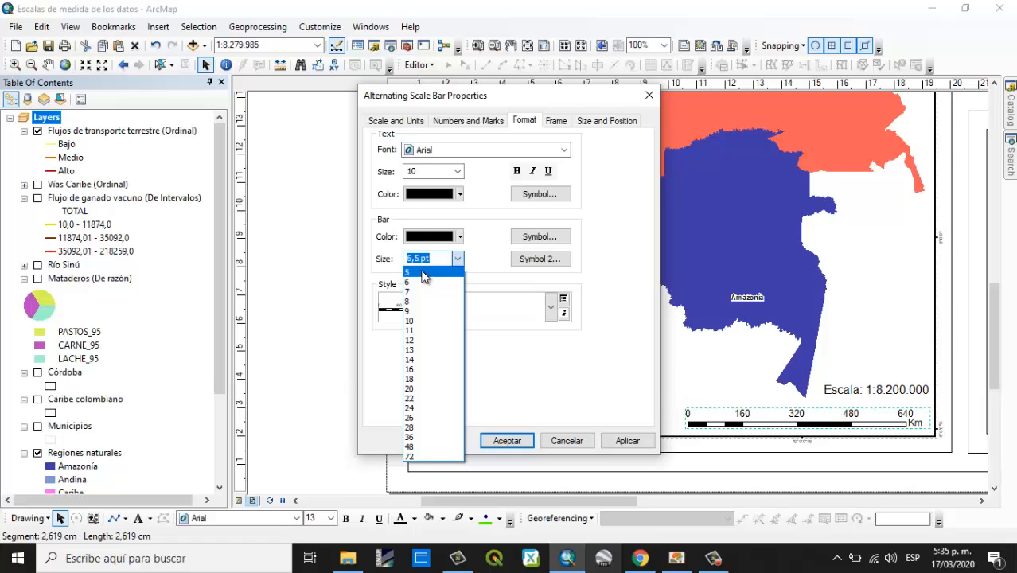
{"action": "left_click", "coordinate": [410, 272]}
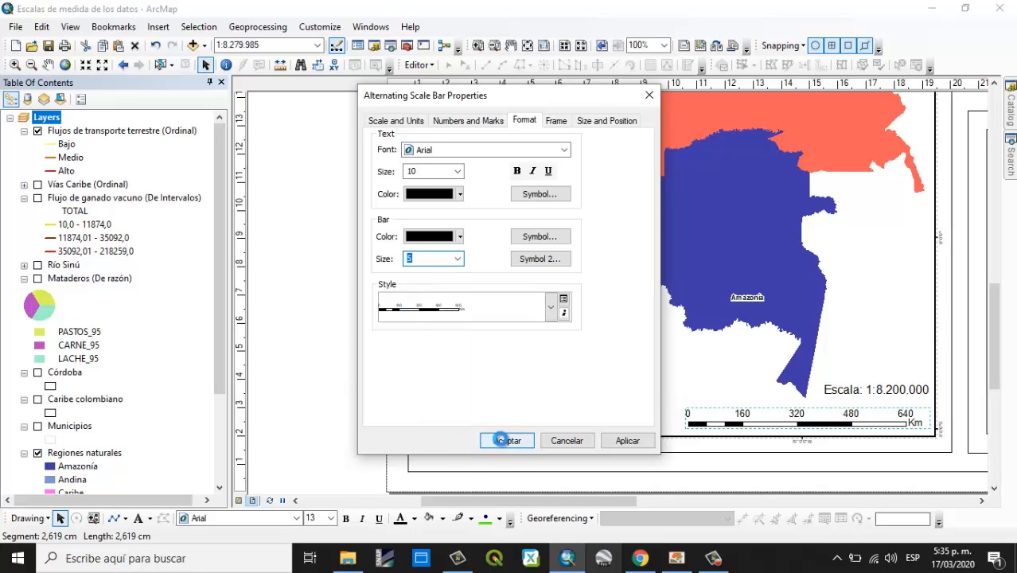
{"action": "left_click", "coordinate": [500, 440]}
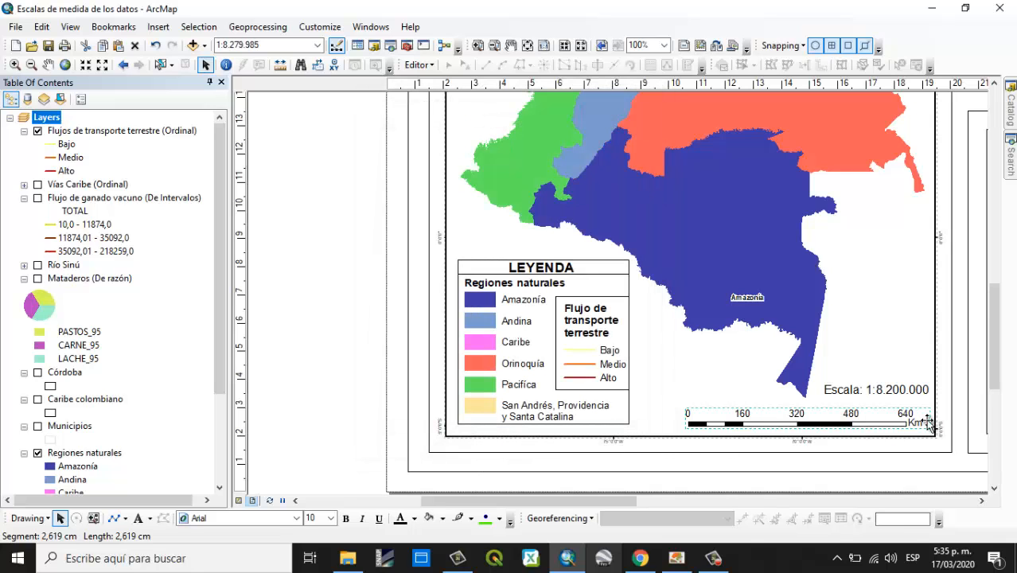
- Set the Escala text to font size 10 and move it slightly down towards the scale bar
{"action": "left_click", "coordinate": [329, 519]}
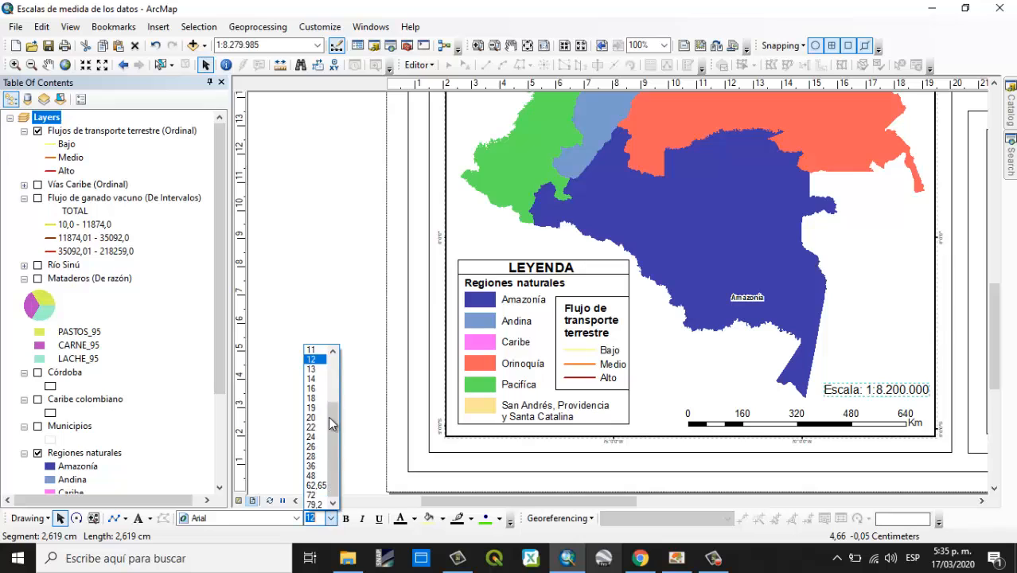
{"action": "scroll", "coordinate": [317, 355], "scroll_direction": "up", "scroll_amount": 2}
{"action": "left_click", "coordinate": [312, 369]}
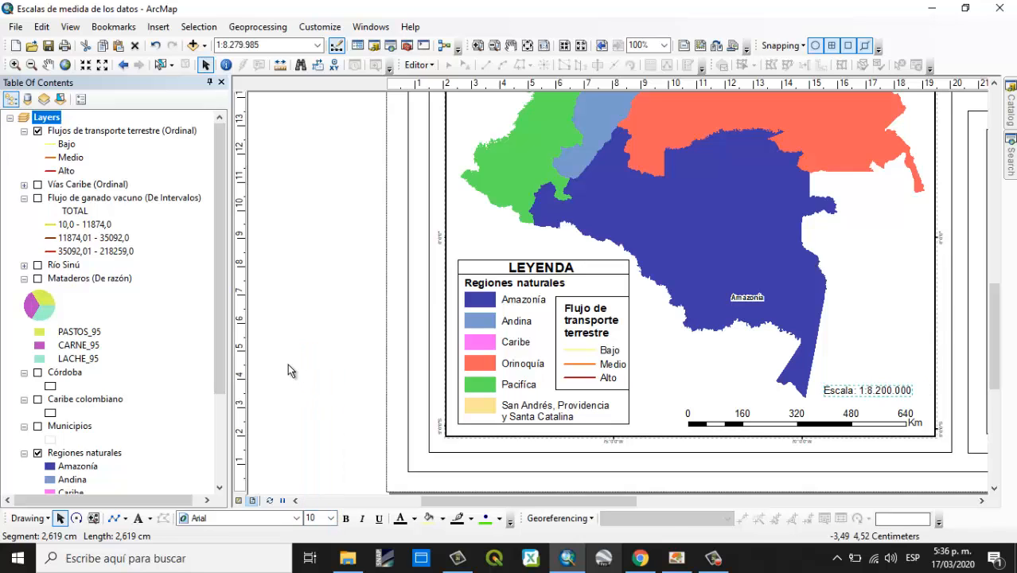
{"action": "left_click_drag", "start_coordinate": [888, 388], "coordinate": [890, 392]}
{"action": "left_click", "coordinate": [368, 310]}
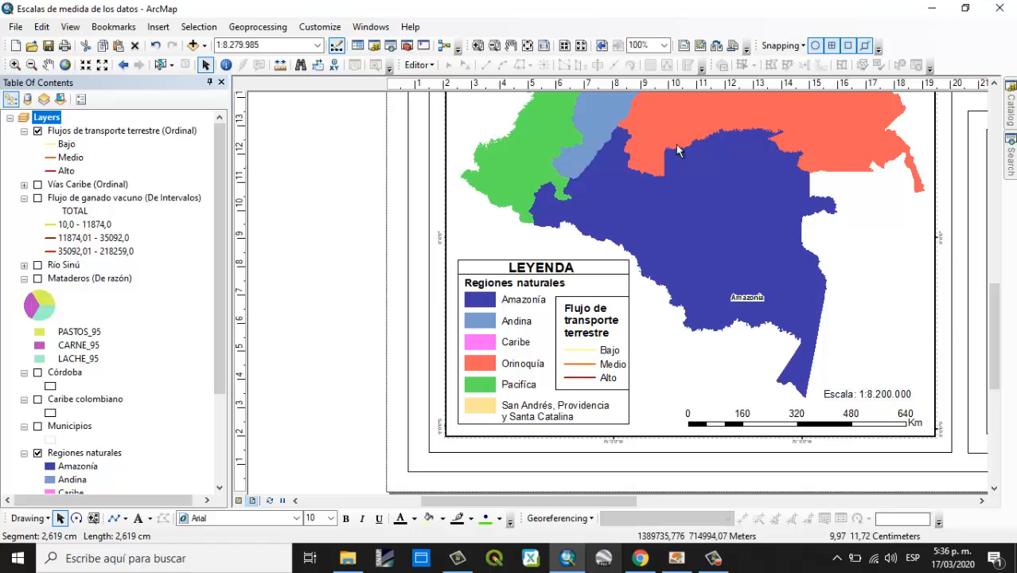
- Change the first line of the map title to "Regiones naturales de Colombia y flujo de transporte terrestre"
{"action": "left_click", "coordinate": [527, 46]}
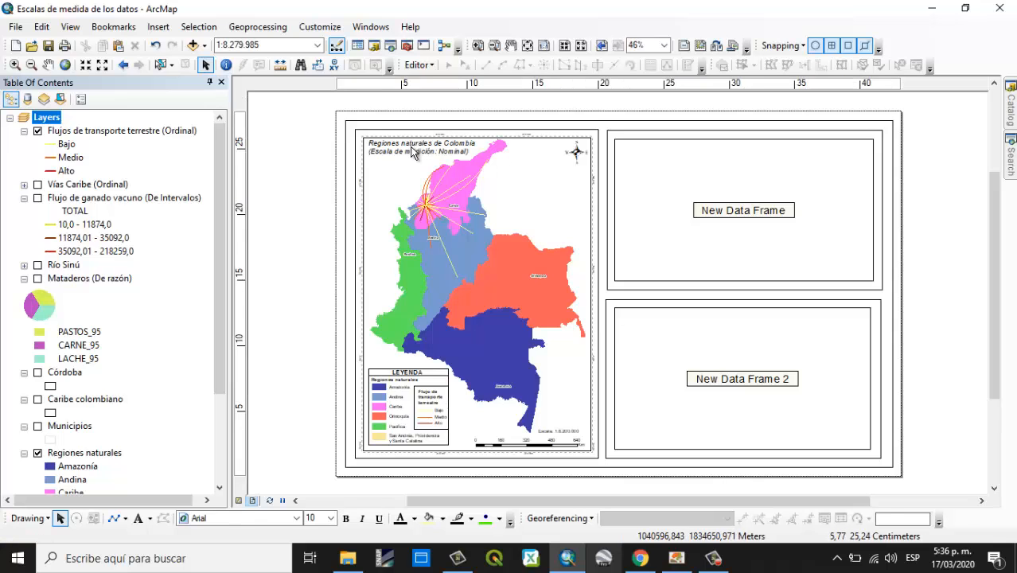
{"action": "double_click", "coordinate": [412, 150]}
{"action": "left_click", "coordinate": [504, 192]}
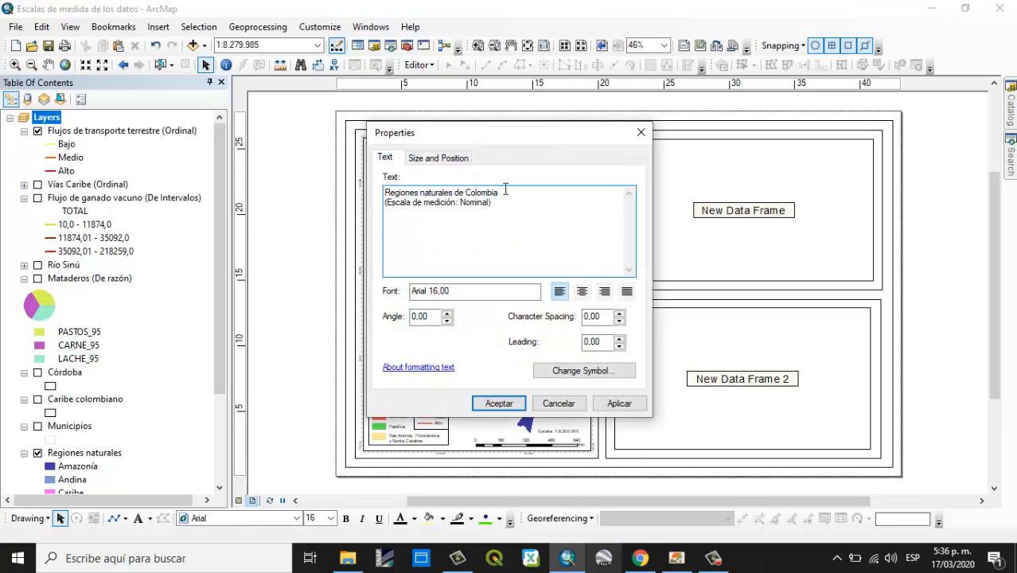
{"action": "type", "text": "trans"}
{"action": "key", "text": "BackSpace"}
{"action": "key", "text": "BackSpace"}
{"action": "key", "text": "BackSpace"}
{"action": "key", "text": "BackSpace"}
{"action": "key", "text": "BackSpace"}
{"action": "key", "text": "BackSpace"}
{"action": "key", "text": "BackSpace"}
{"action": "type", "text": "ransporte terrestre"}
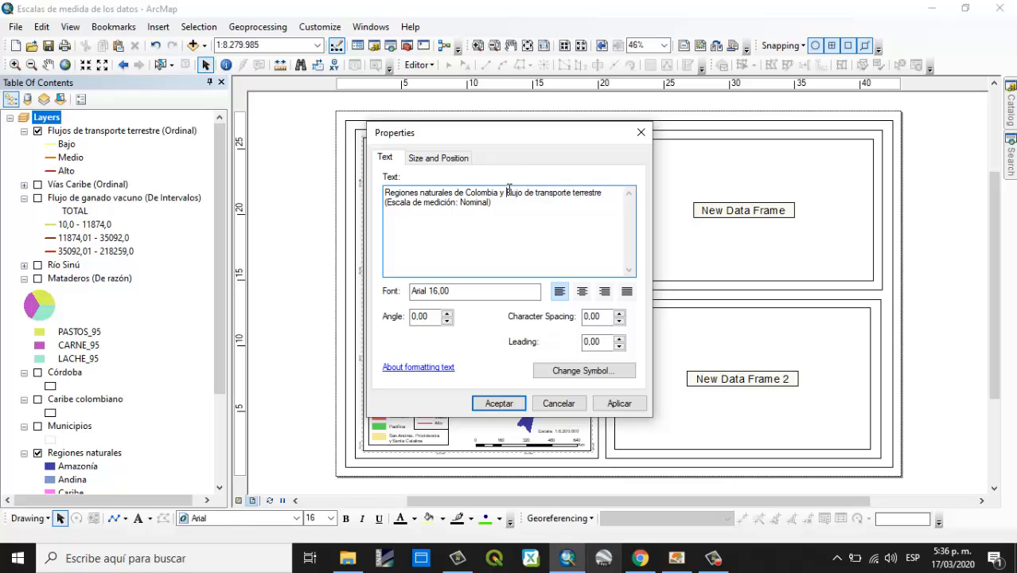
{"action": "key", "text": "Delete"}
{"action": "type", "text": "f"}
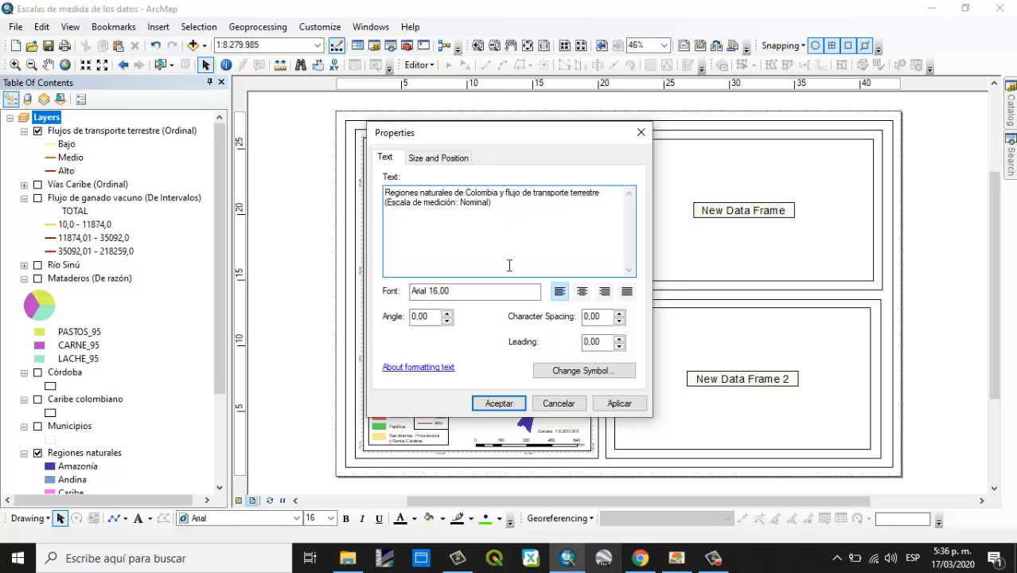
{"action": "left_click", "coordinate": [496, 403]}
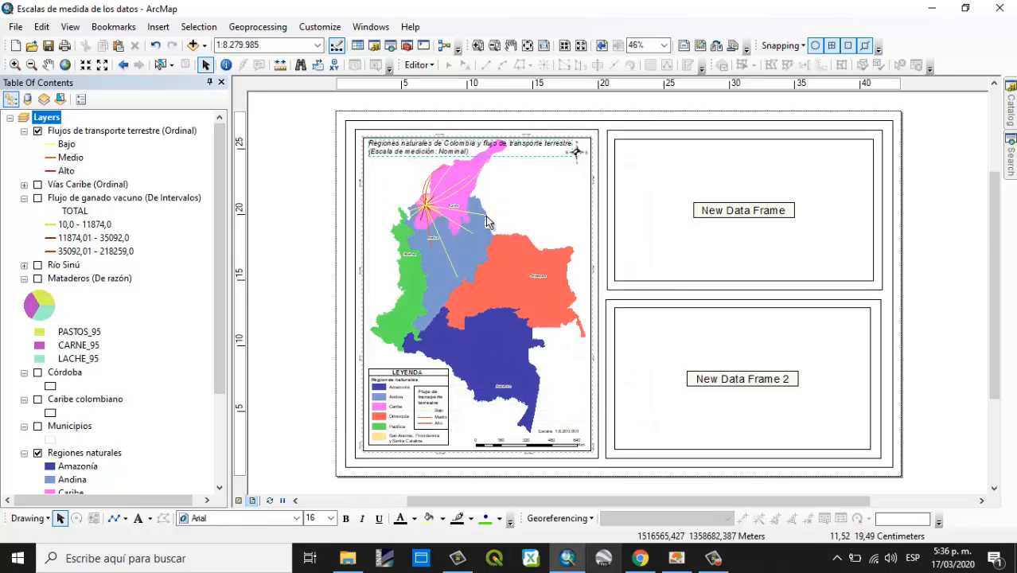
- Shift the Colombia map slightly down inside its data frame and move the north arrow below the title
{"action": "left_click", "coordinate": [487, 157]}
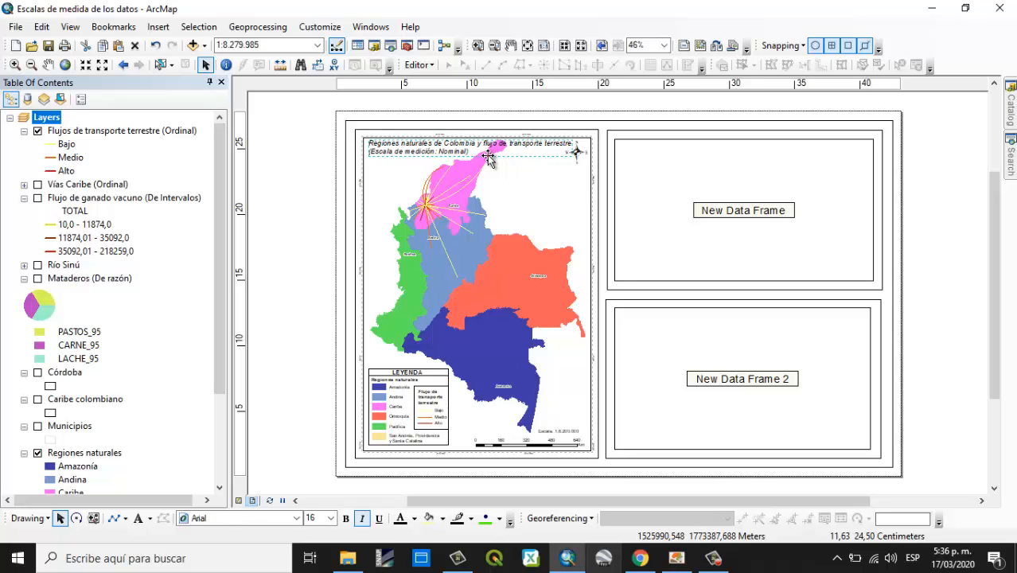
{"action": "left_click", "coordinate": [48, 65]}
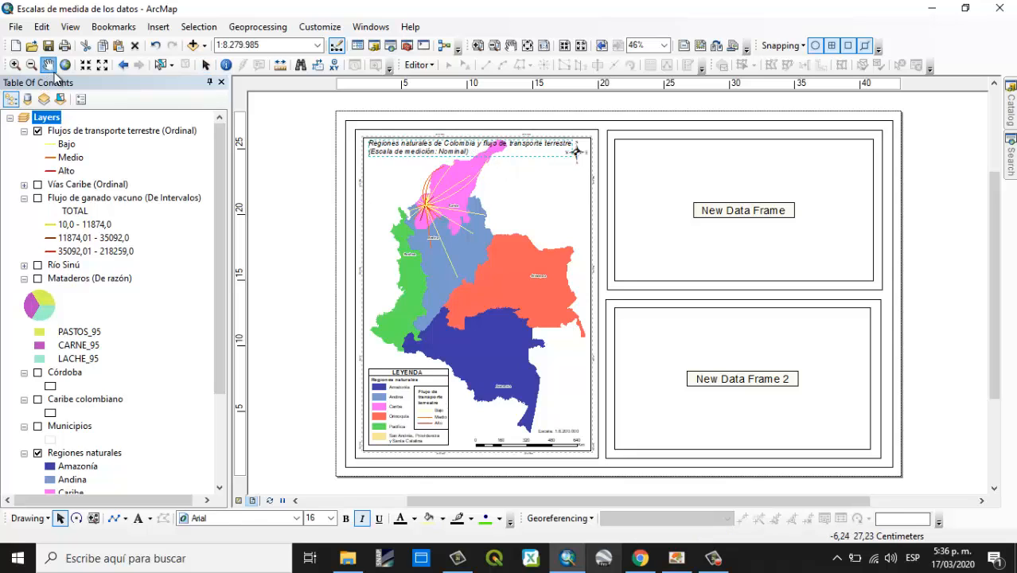
{"action": "left_click_drag", "start_coordinate": [487, 269], "coordinate": [489, 280]}
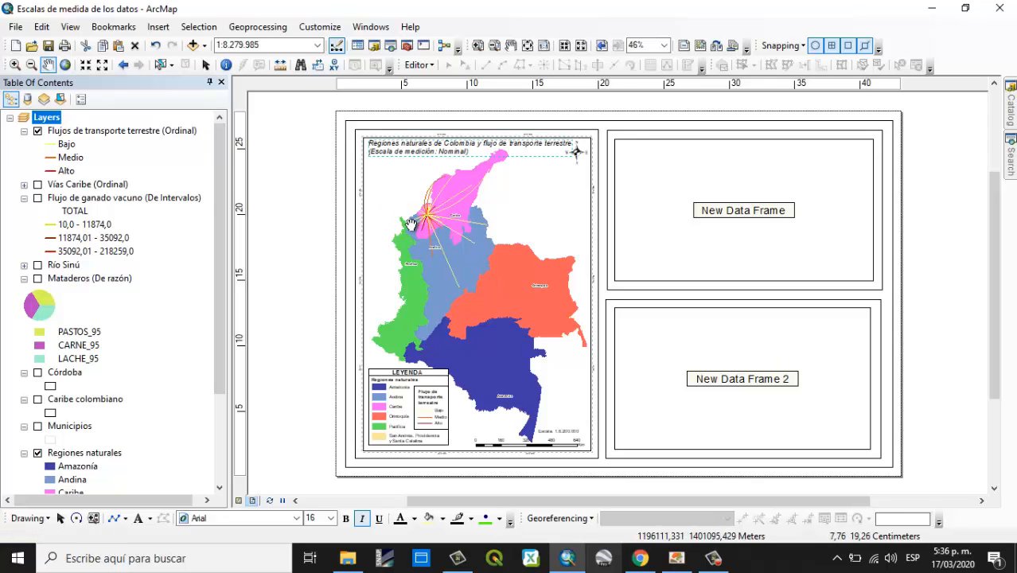
{"action": "left_click", "coordinate": [205, 64]}
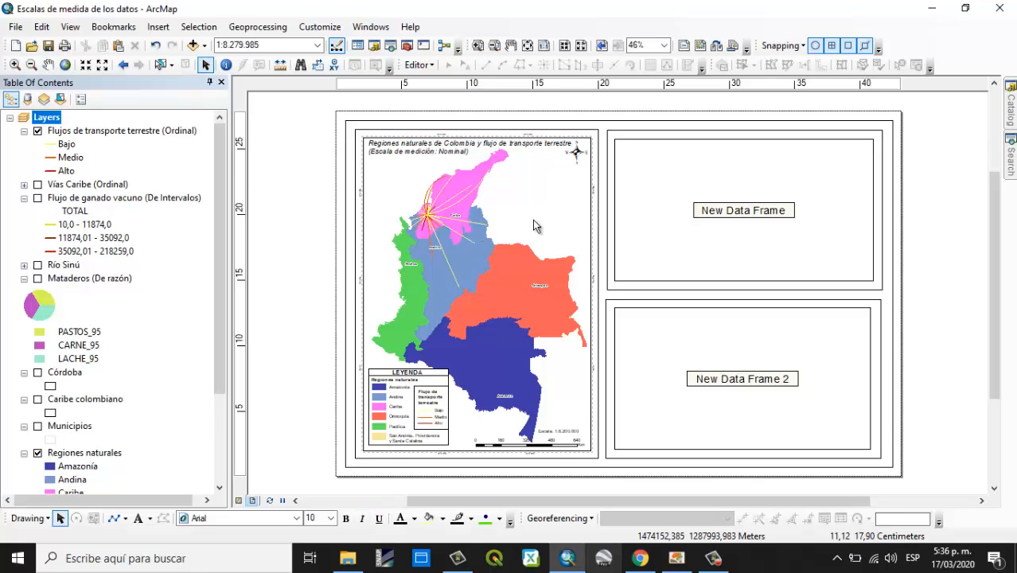
{"action": "left_click_drag", "start_coordinate": [579, 156], "coordinate": [581, 185]}
{"action": "left_click", "coordinate": [288, 304]}
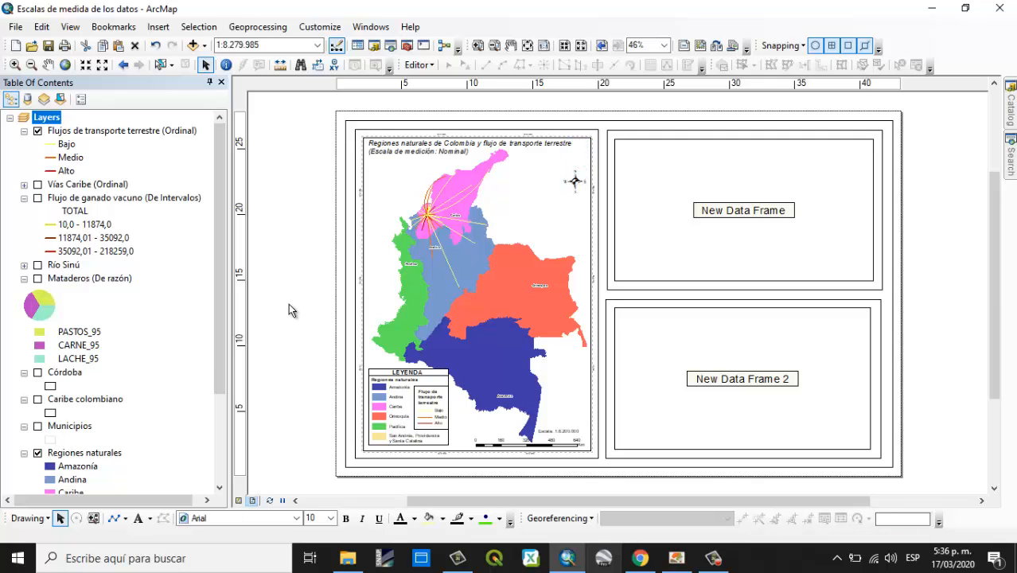
- Nudge the scale bar and the Escala text to adjust their placement at the lower edge of the Colombia map
{"action": "left_click", "coordinate": [507, 444]}
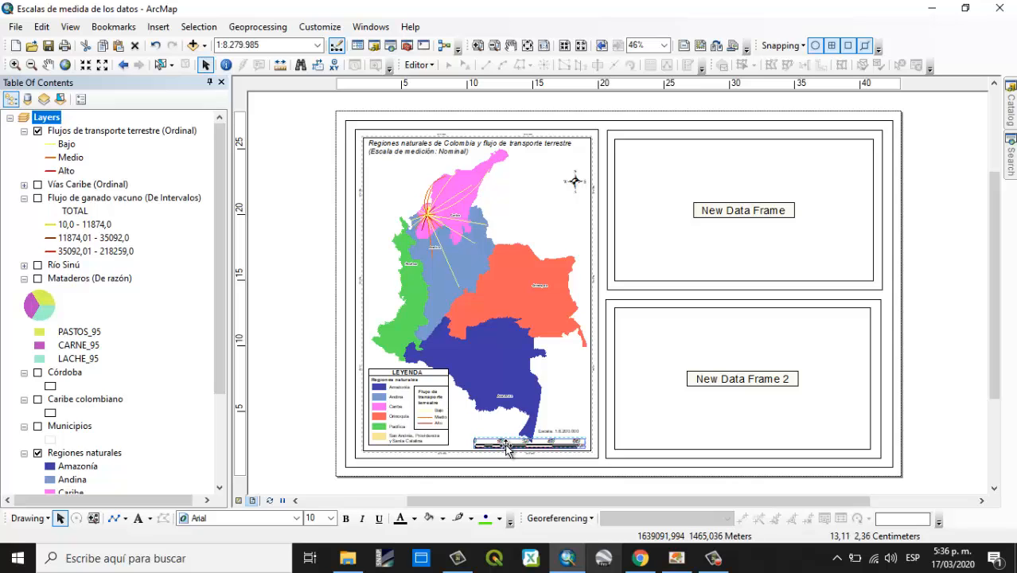
{"action": "left_click_drag", "start_coordinate": [507, 448], "coordinate": [554, 435]}
{"action": "left_click", "coordinate": [552, 433]}
{"action": "left_click", "coordinate": [310, 347]}
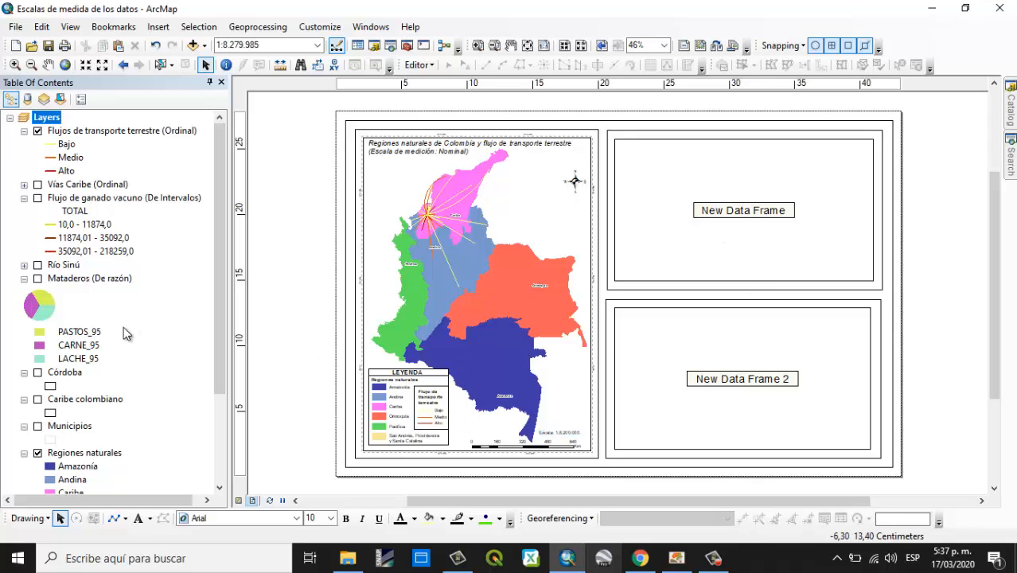
- Rename the Layers data frame as Colombia
{"action": "scroll", "coordinate": [124, 326], "scroll_direction": "down", "scroll_amount": 3}
{"action": "left_click", "coordinate": [75, 438]}
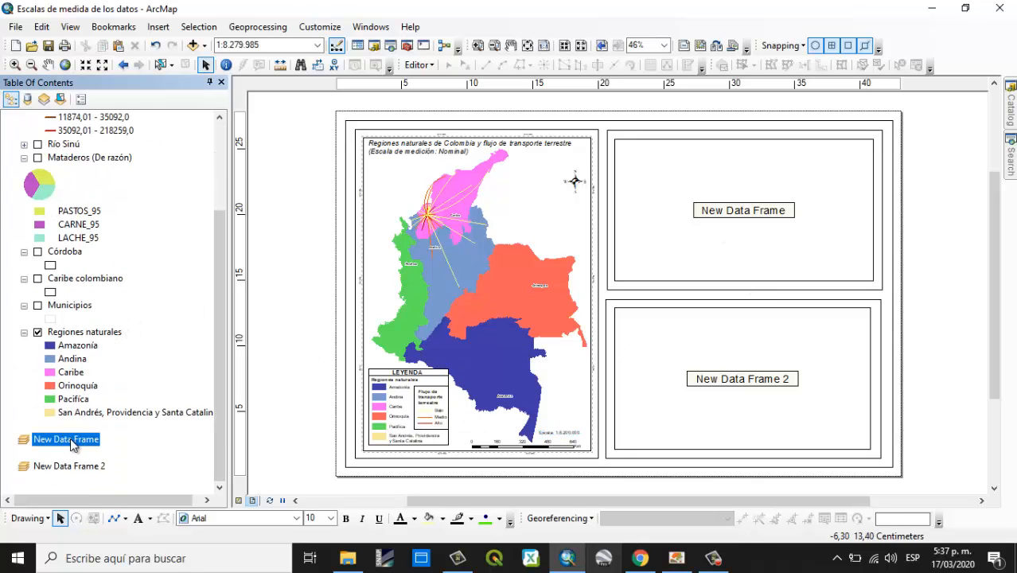
{"action": "scroll", "coordinate": [72, 442], "scroll_direction": "up", "scroll_amount": 3}
{"action": "left_click", "coordinate": [48, 119]}
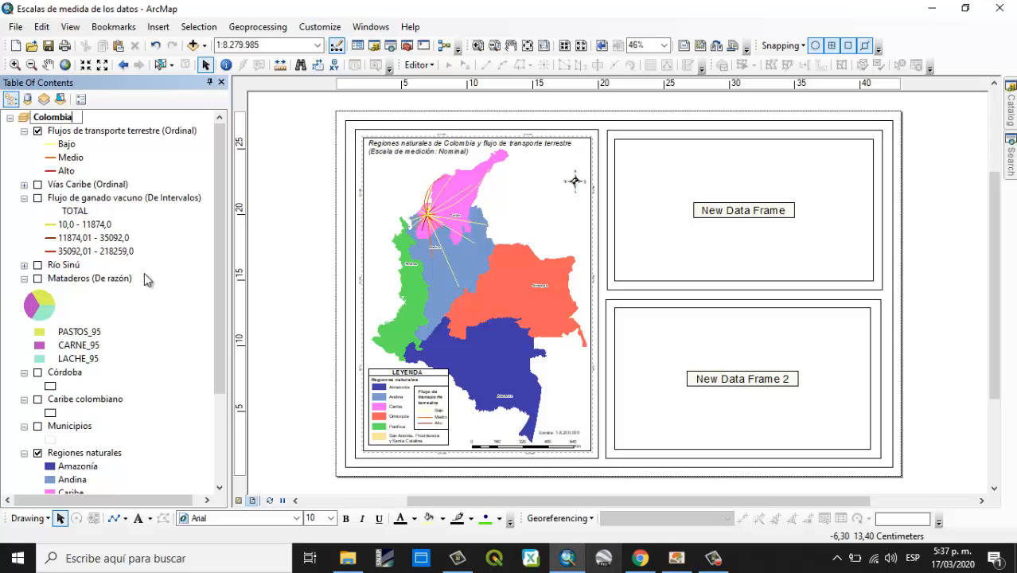
- Rename the New Data Frame data frame as Región Caribe
{"action": "scroll", "coordinate": [112, 410], "scroll_direction": "down", "scroll_amount": 3}
{"action": "left_click", "coordinate": [83, 438]}
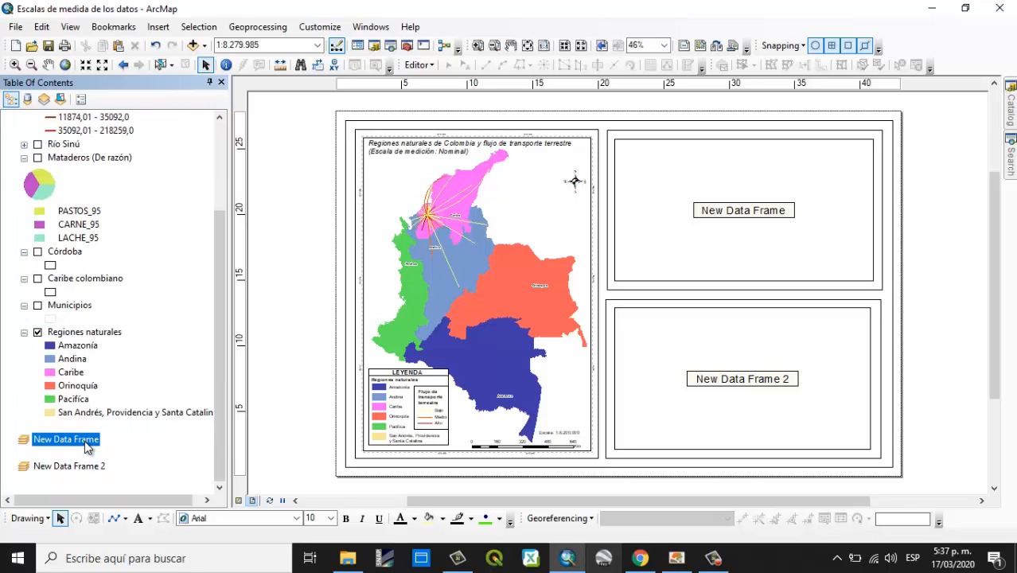
{"action": "left_click", "coordinate": [83, 438]}
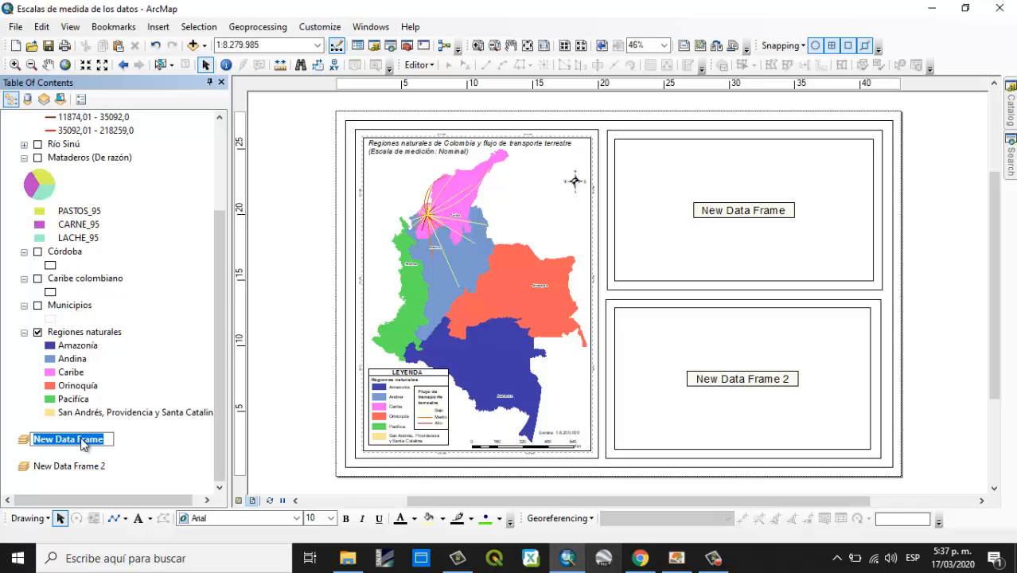
{"action": "type", "text": "Región"}
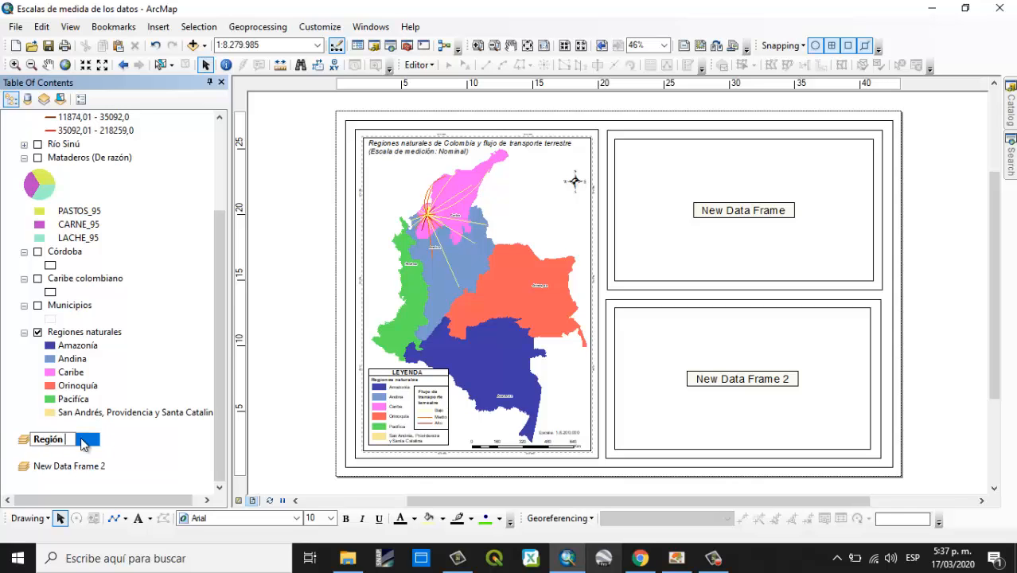
{"action": "type", "text": " Caribe"}
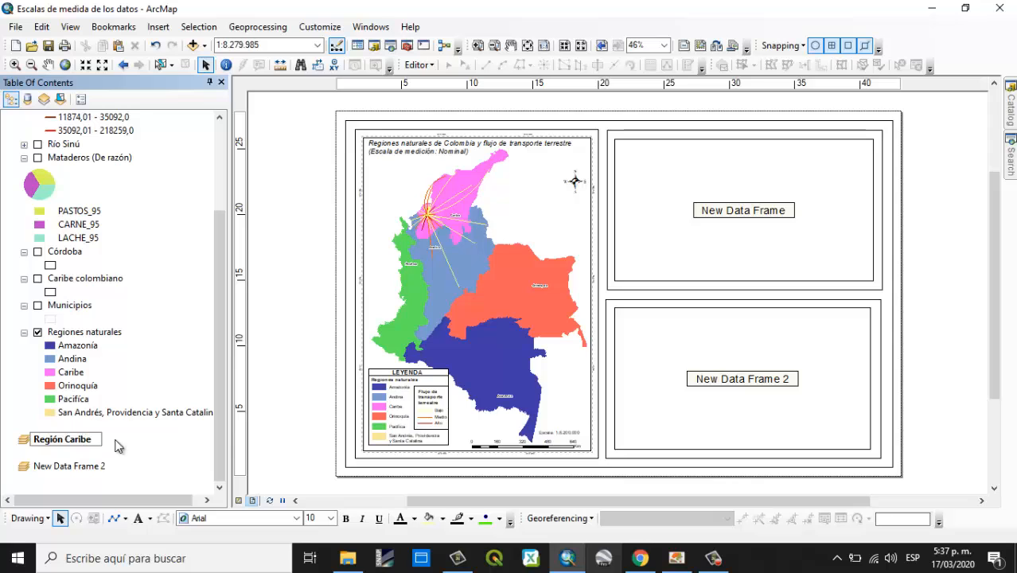
{"action": "key", "text": "Return"}
- Collapse the expanded symbol lists of all layers in the Colombia data frame
{"action": "left_click", "coordinate": [24, 331]}
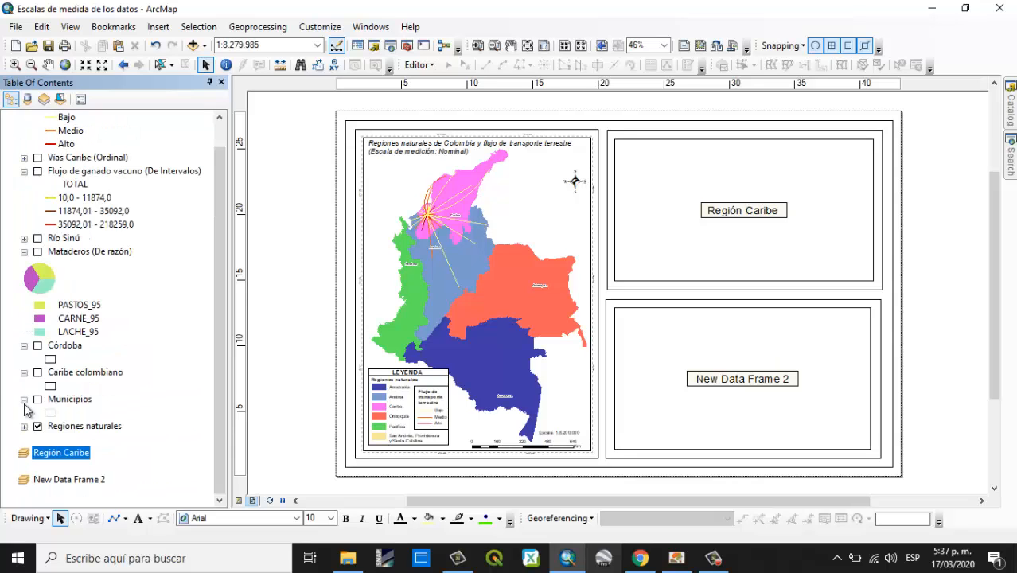
{"action": "left_click", "coordinate": [24, 400]}
{"action": "left_click", "coordinate": [24, 385]}
{"action": "left_click", "coordinate": [24, 372]}
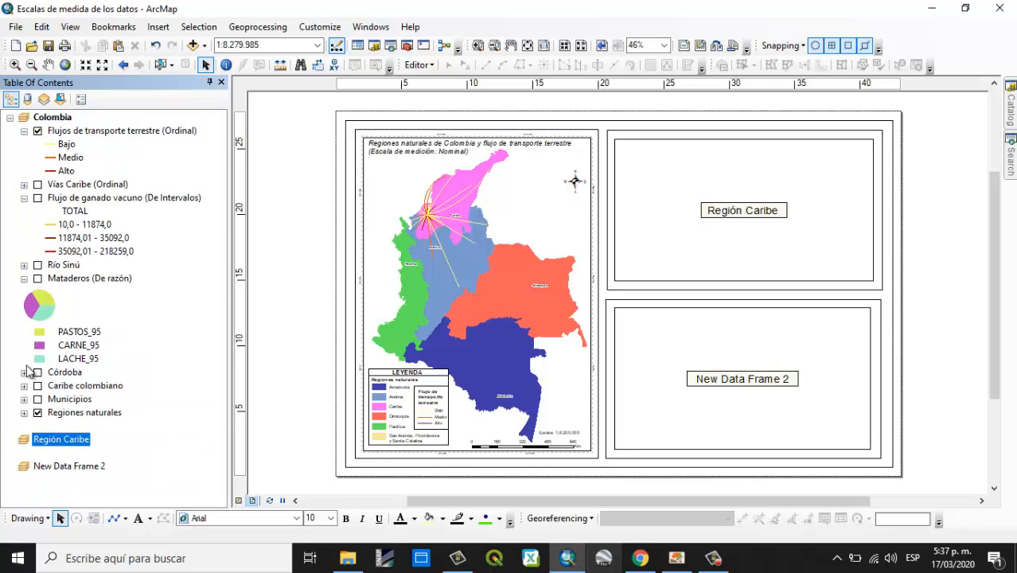
{"action": "left_click", "coordinate": [24, 278]}
{"action": "left_click", "coordinate": [24, 198]}
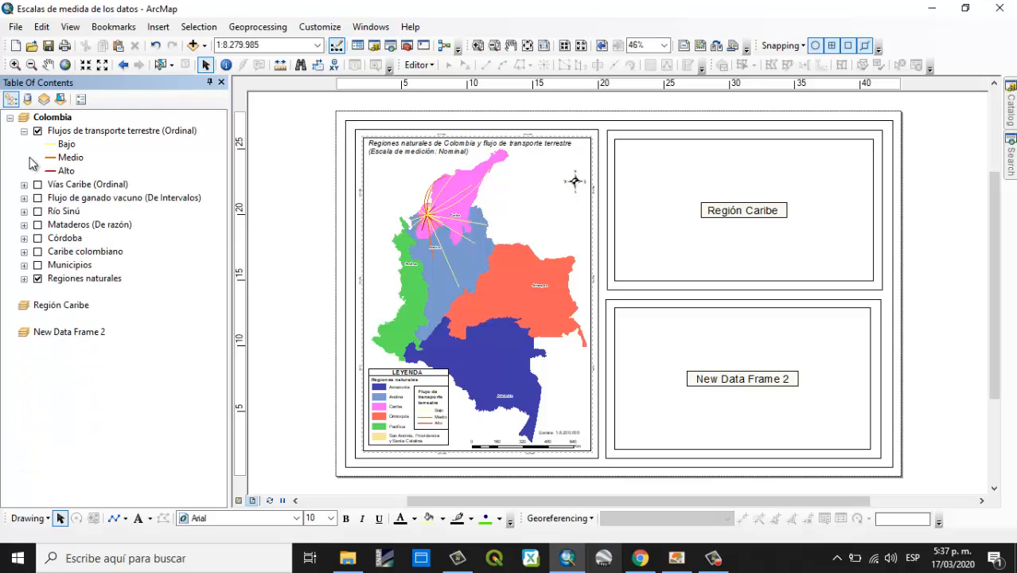
{"action": "left_click", "coordinate": [24, 131]}
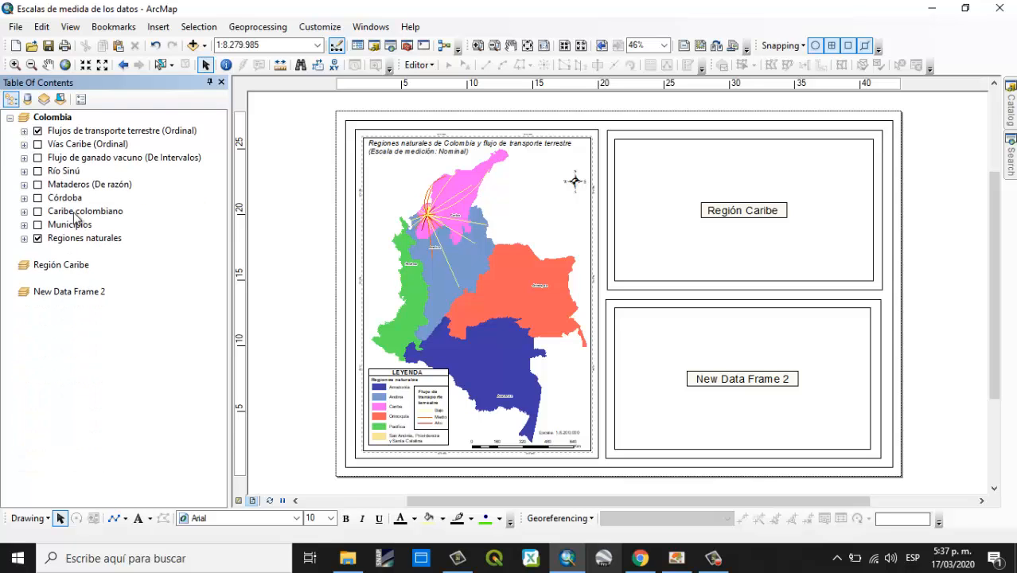
- Copy the Flujo de ganado vacuno (De Intervalos) layer into the Región Caribe data frame, make it visible and activate that frame
{"action": "left_click", "coordinate": [97, 159]}
{"action": "left_click_drag", "start_coordinate": [131, 162], "coordinate": [126, 276]}
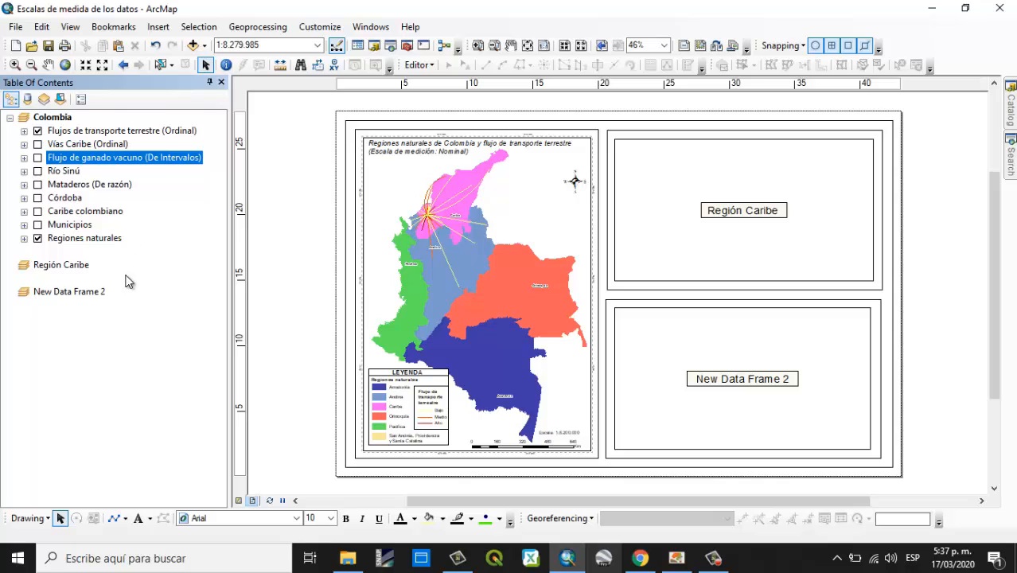
{"action": "left_click_drag", "start_coordinate": [103, 163], "coordinate": [101, 279]}
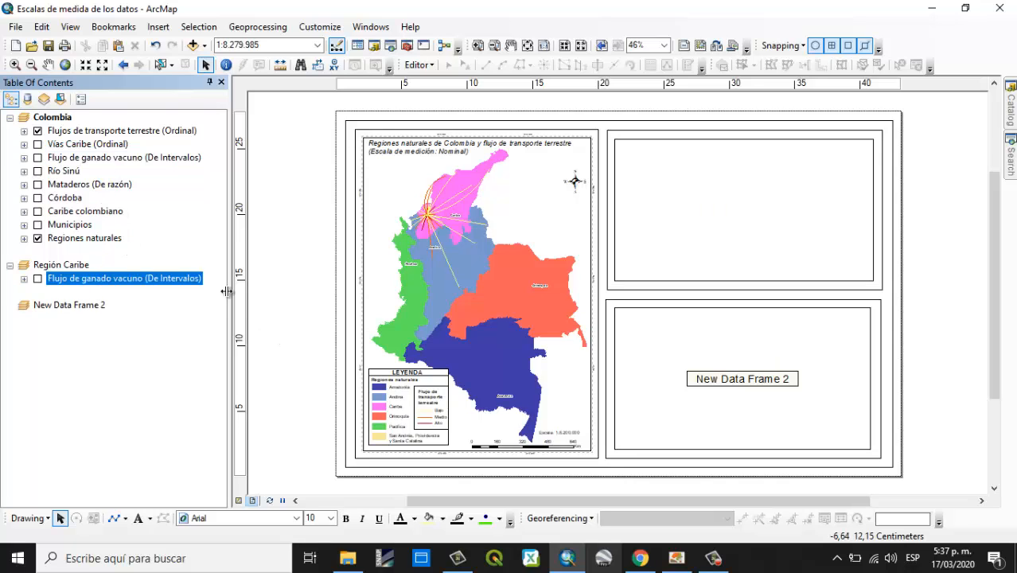
{"action": "left_click", "coordinate": [36, 279]}
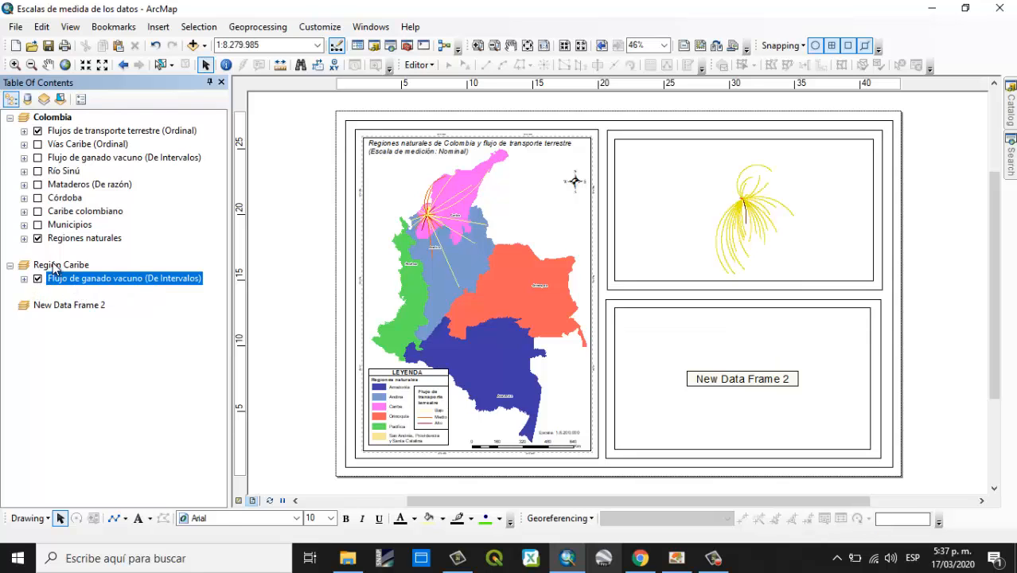
{"action": "right_click", "coordinate": [54, 265]}
{"action": "key", "text": "Escape"}
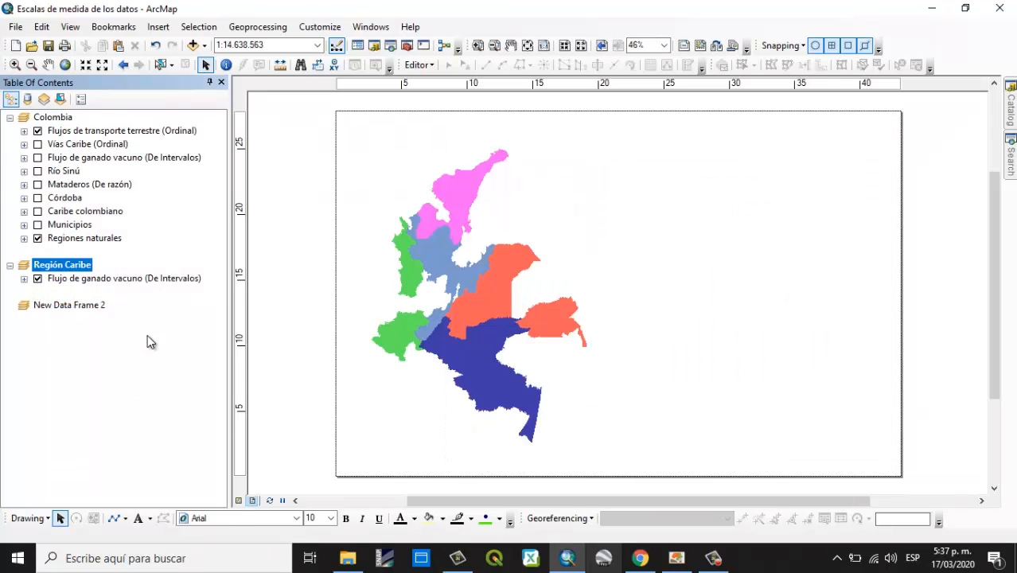
- Copy the Córdoba layer from the Colombia data frame into Región Caribe below the cattle flow layer and make it visible
{"action": "left_click", "coordinate": [72, 200]}
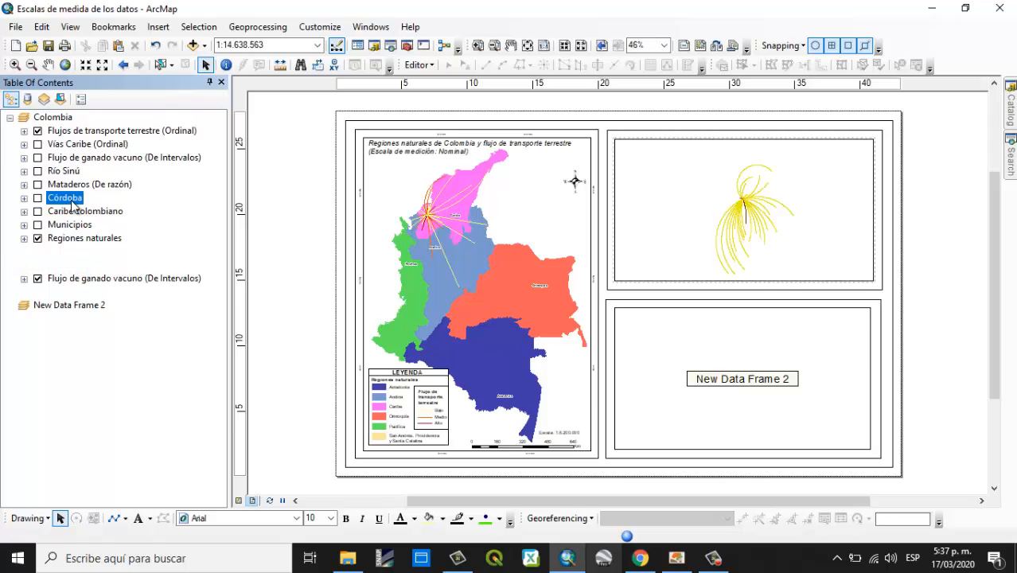
{"action": "left_click_drag", "start_coordinate": [72, 261], "coordinate": [64, 288]}
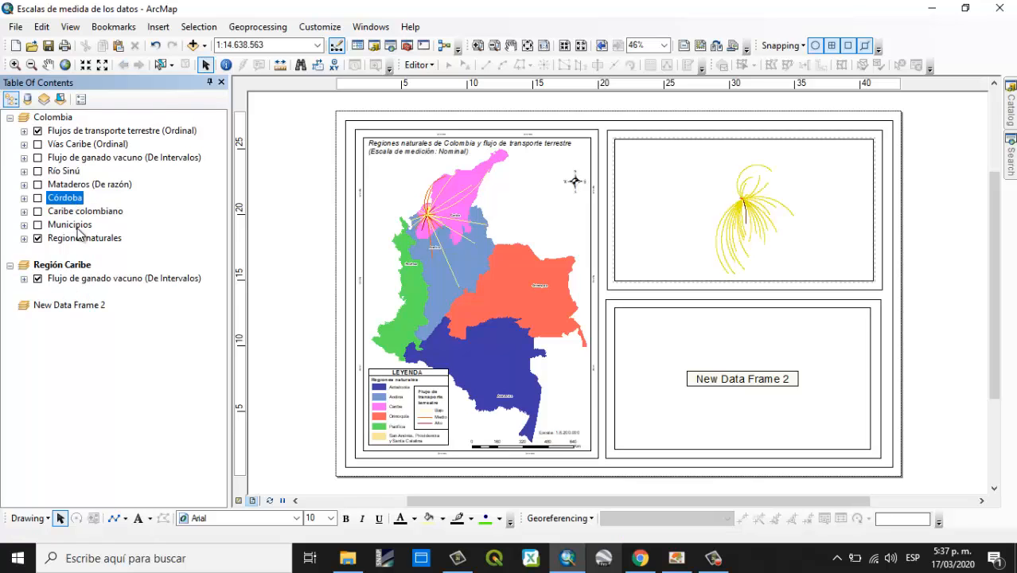
{"action": "left_click", "coordinate": [68, 188]}
{"action": "left_click", "coordinate": [70, 200]}
{"action": "left_click_drag", "start_coordinate": [67, 198], "coordinate": [38, 300]}
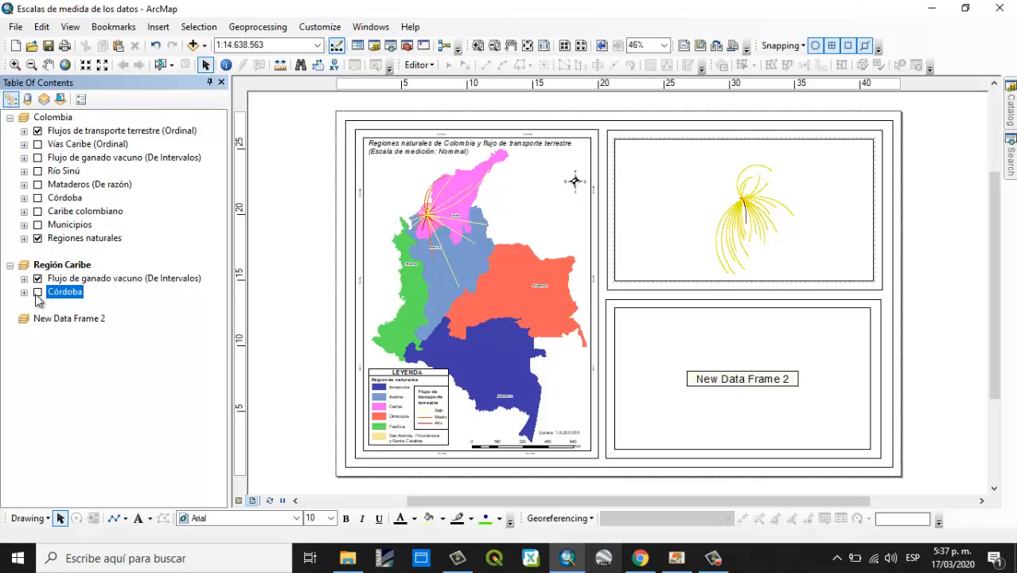
{"action": "left_click", "coordinate": [38, 293]}
{"action": "mouse_move", "coordinate": [65, 210]}
{"action": "left_mouse_down"}
{"action": "mouse_move", "coordinate": [79, 224]}
{"action": "mouse_move", "coordinate": [73, 247]}
{"action": "mouse_move", "coordinate": [30, 317]}
{"action": "left_mouse_up"}
{"action": "left_click", "coordinate": [38, 306]}
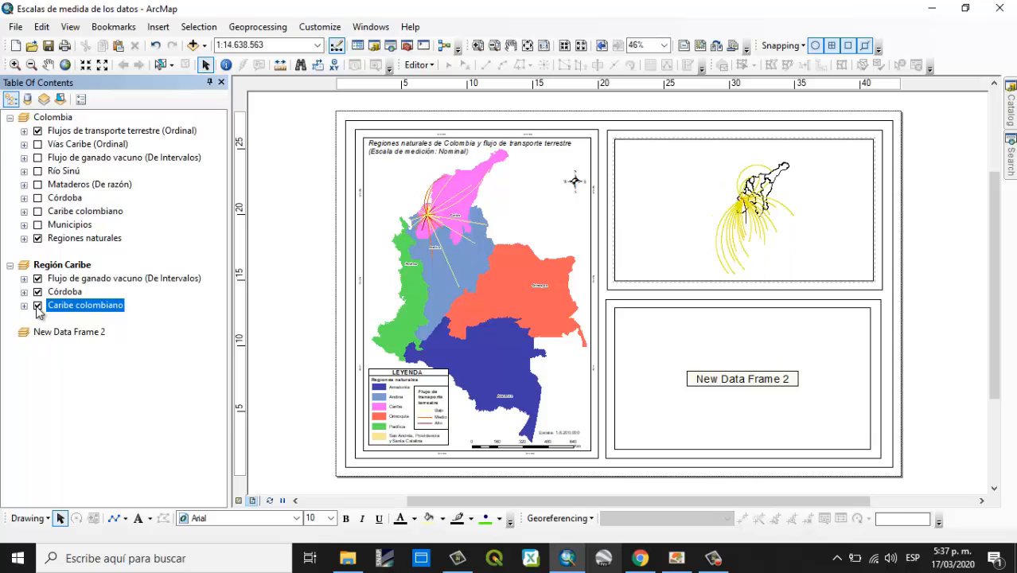
{"action": "right_click", "coordinate": [64, 305]}
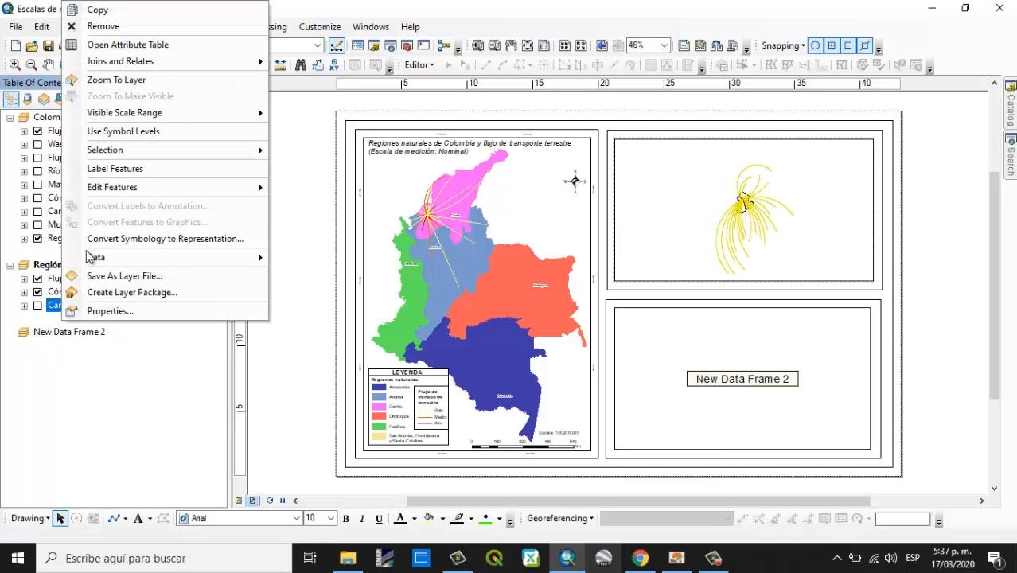
{"action": "left_click", "coordinate": [111, 28]}
- Copy the Regiones naturales layer into the Región Caribe data frame and zoom its map in on northern and western Colombia
{"action": "left_click_drag", "start_coordinate": [84, 238], "coordinate": [83, 293]}
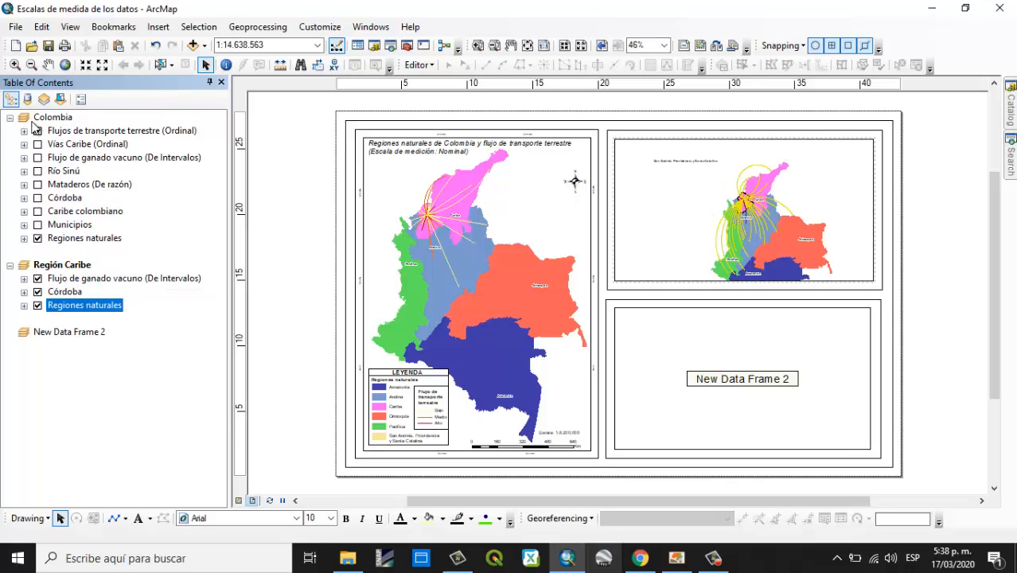
{"action": "left_click", "coordinate": [15, 64]}
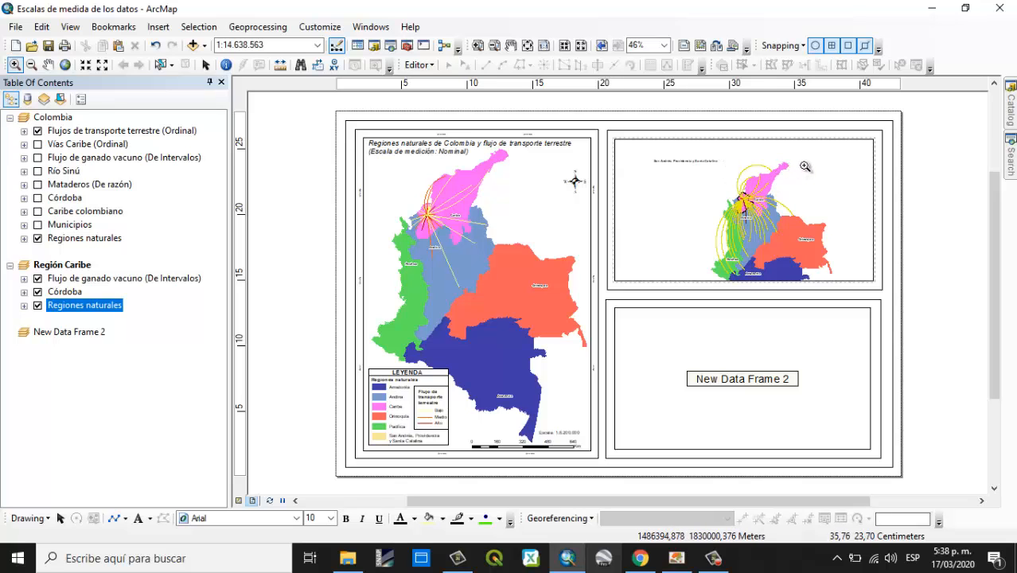
{"action": "left_click_drag", "start_coordinate": [804, 164], "coordinate": [714, 273]}
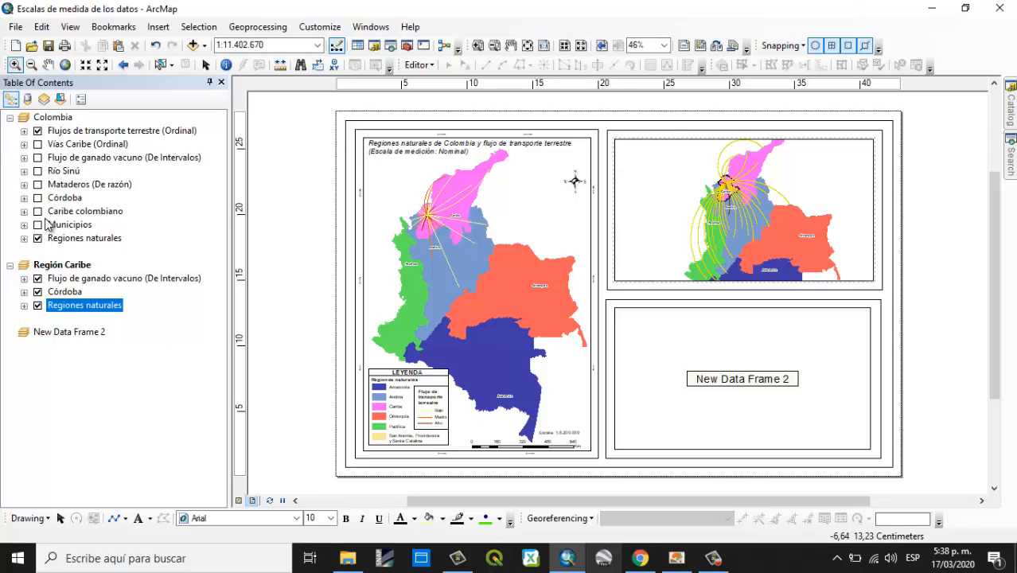
- Expand the cattle flow layer's classes in Región Caribe and view that frame in the layout at 100%
{"action": "left_click", "coordinate": [24, 158]}
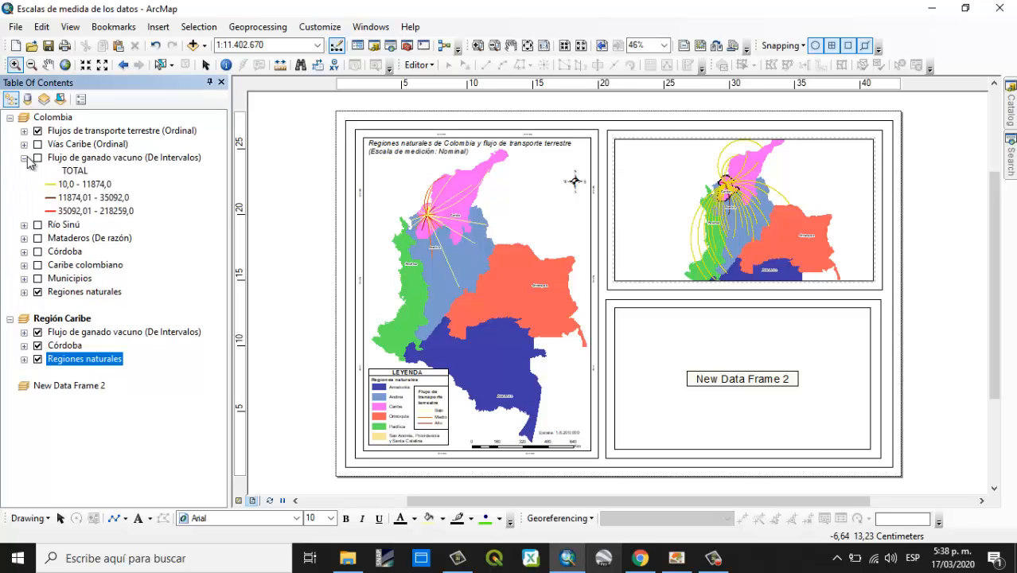
{"action": "left_click", "coordinate": [24, 158]}
{"action": "left_click", "coordinate": [24, 279]}
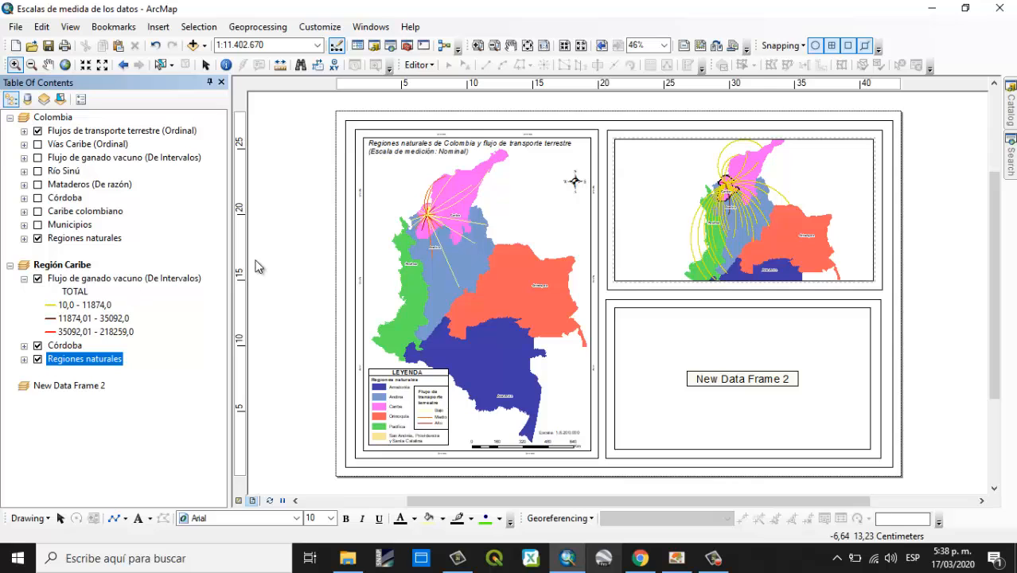
{"action": "left_click", "coordinate": [663, 45]}
{"action": "left_click", "coordinate": [638, 78]}
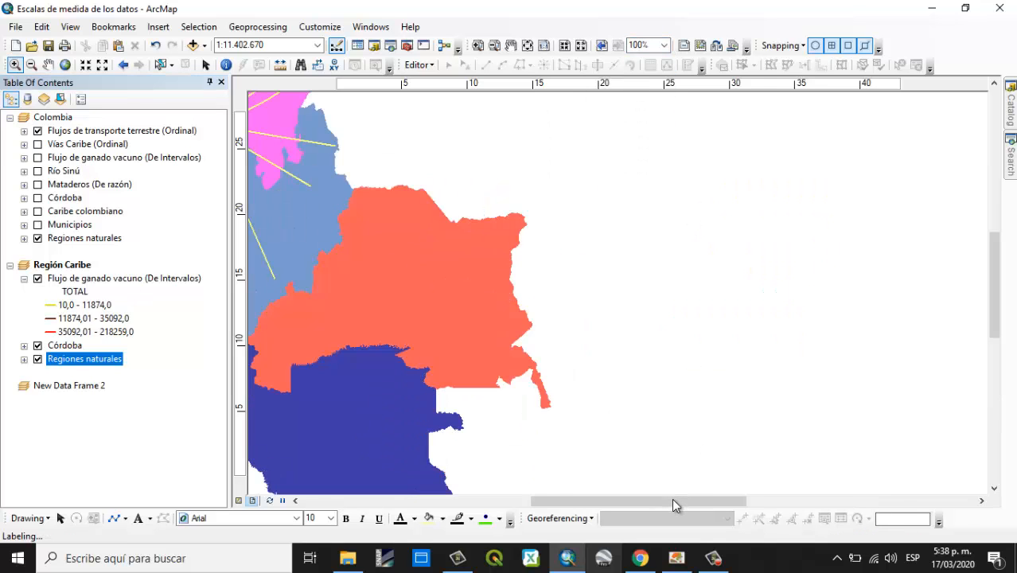
{"action": "left_click_drag", "start_coordinate": [673, 499], "coordinate": [784, 499]}
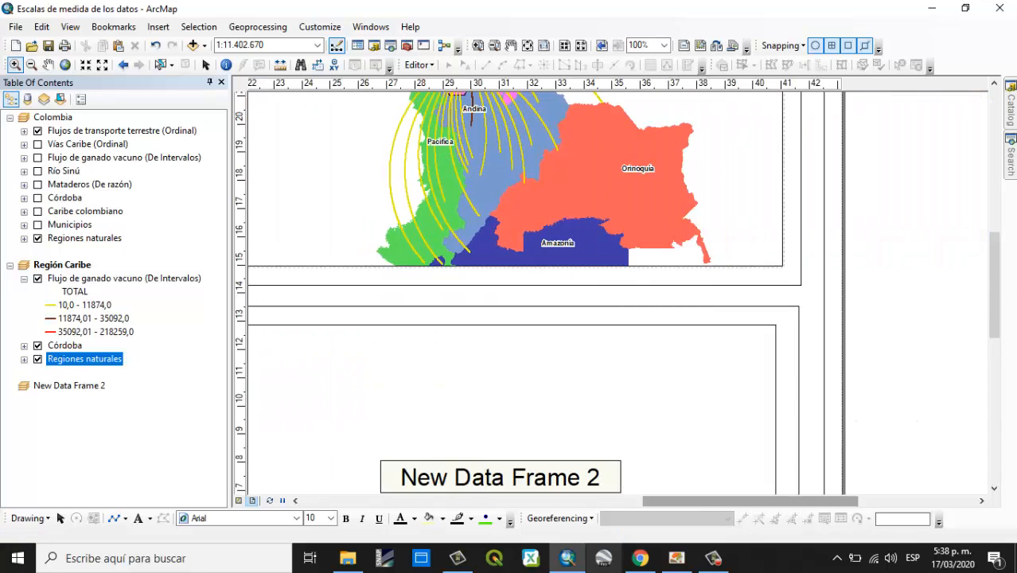
{"action": "left_click_drag", "start_coordinate": [994, 288], "coordinate": [993, 238]}
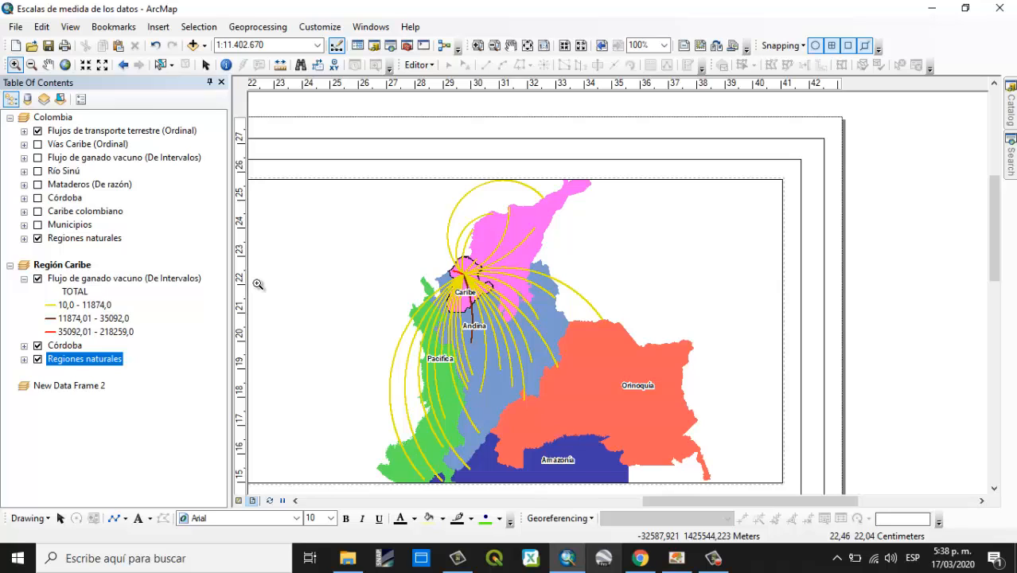
- Clear the TOTAL heading of the cattle flow layer in Región Caribe and shorten the layer name to Flujo de ganado vacuno
{"action": "left_click", "coordinate": [75, 293]}
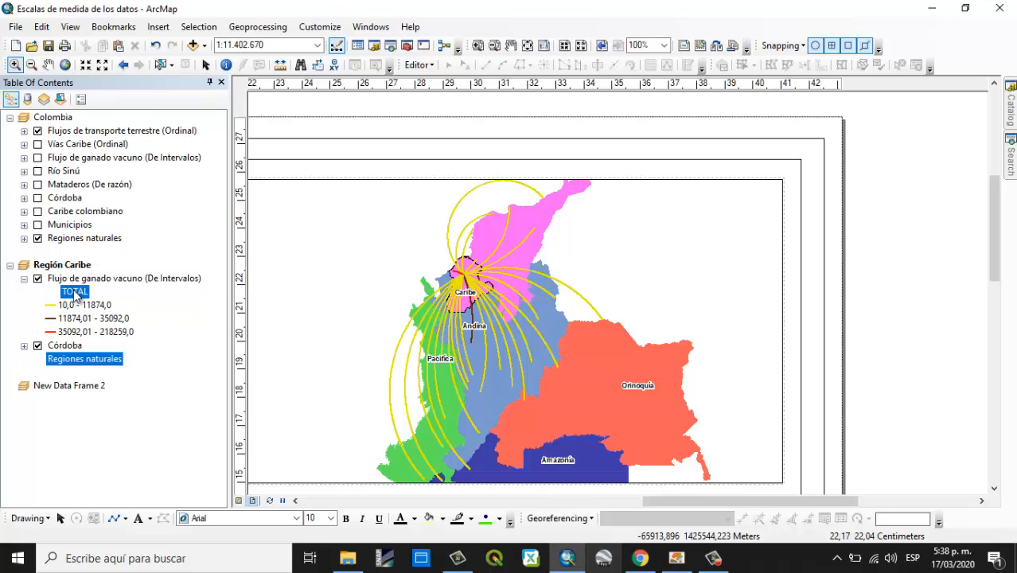
{"action": "key", "text": "Delete"}
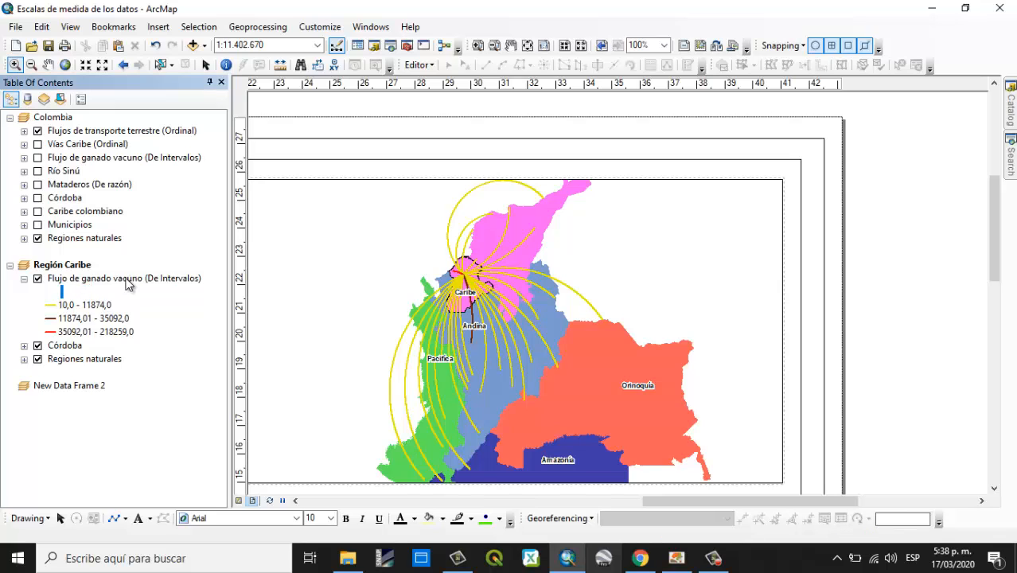
{"action": "left_click", "coordinate": [159, 280]}
{"action": "left_click", "coordinate": [196, 280]}
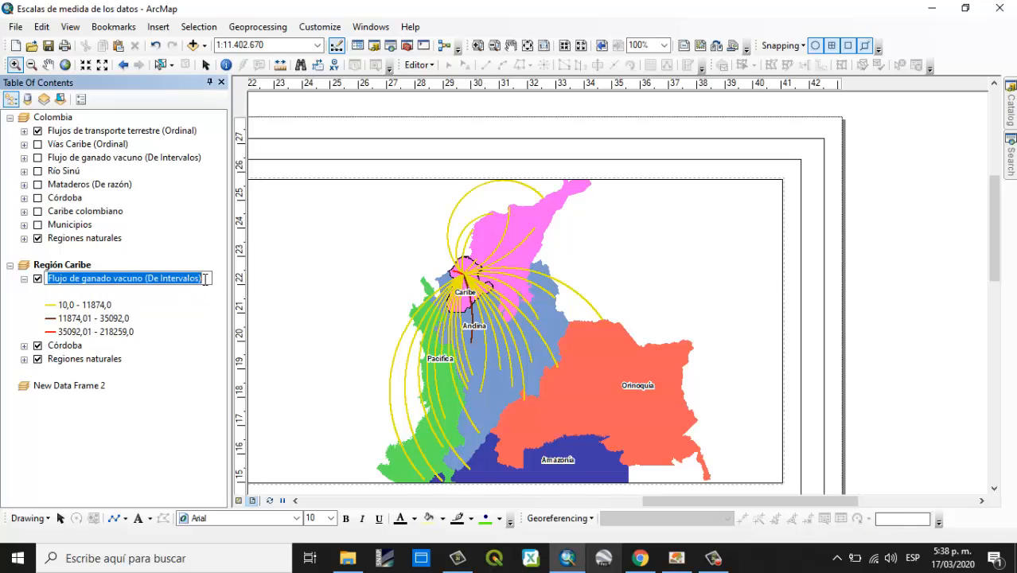
{"action": "left_click", "coordinate": [204, 279]}
{"action": "key", "text": "BackSpace"}
{"action": "key", "text": "BackSpace"}
{"action": "key", "text": "BackSpace"}
{"action": "key", "text": "BackSpace"}
{"action": "key", "text": "BackSpace"}
{"action": "key", "text": "BackSpace"}
{"action": "key", "text": "BackSpace"}
{"action": "key", "text": "BackSpace"}
{"action": "key", "text": "BackSpace"}
{"action": "key", "text": "BackSpace"}
{"action": "key", "text": "BackSpace"}
{"action": "key", "text": "BackSpace"}
{"action": "key", "text": "BackSpace"}
{"action": "key", "text": "BackSpace"}
{"action": "key", "text": "BackSpace"}
{"action": "key", "text": "BackSpace"}
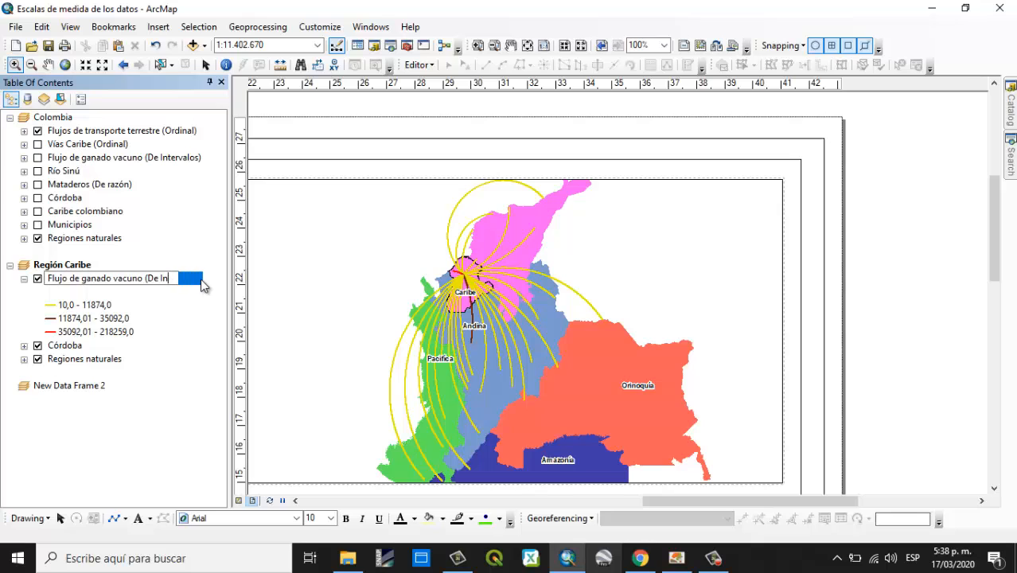
{"action": "key", "text": "Return"}
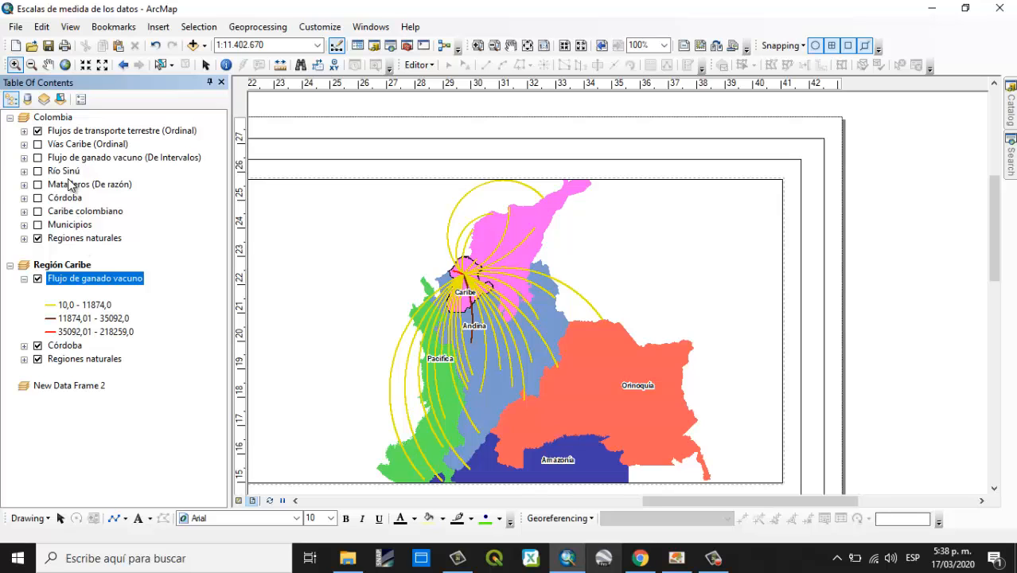
- Hide the cattle flow layer in Región Caribe and copy the Vías Caribe (Ordinal) and Caribe colombiano layers into that frame
{"action": "left_click", "coordinate": [37, 279]}
{"action": "left_click_drag", "start_coordinate": [72, 148], "coordinate": [71, 277]}
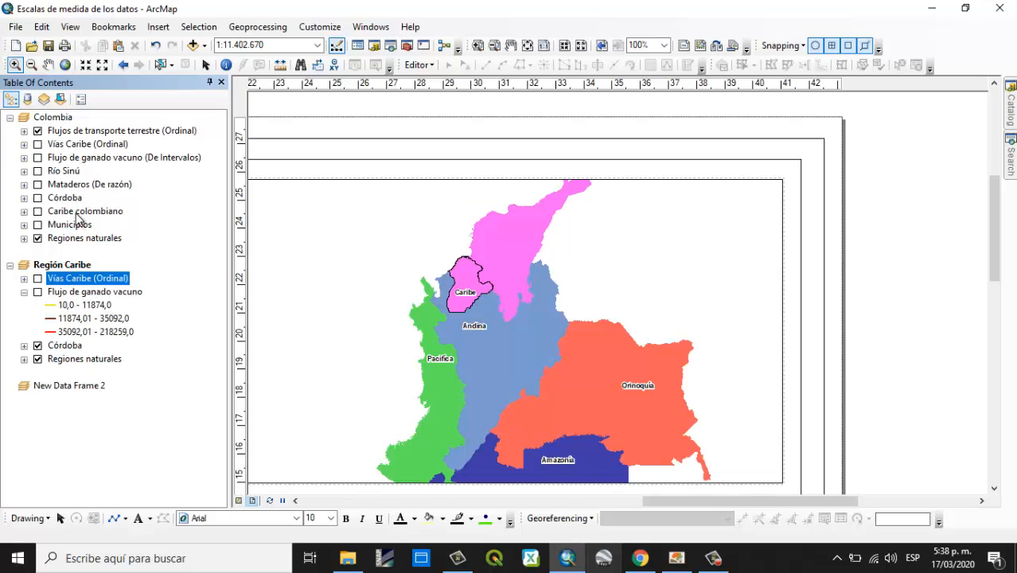
{"action": "left_click_drag", "start_coordinate": [78, 217], "coordinate": [64, 307]}
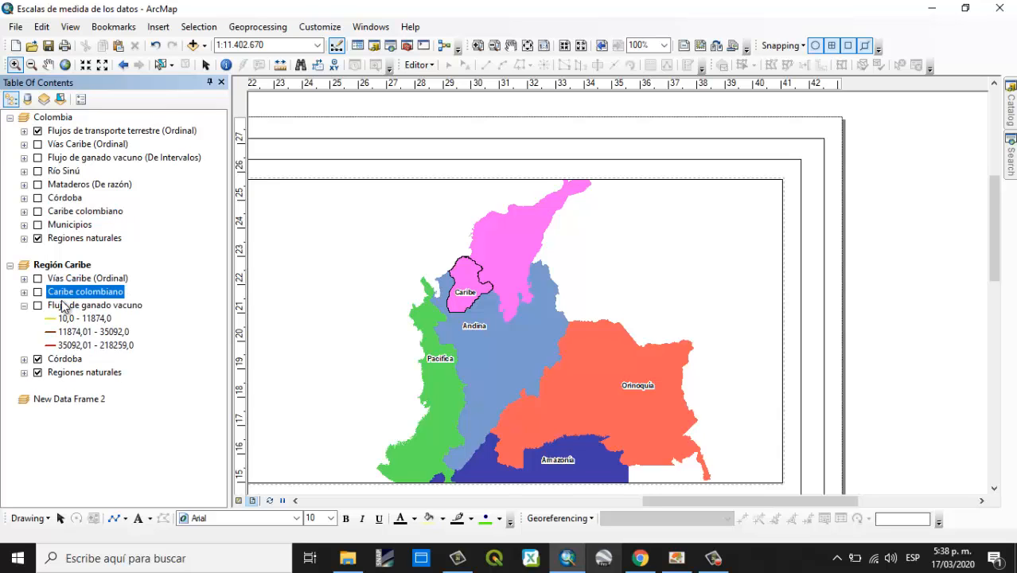
- Remove the Flujo de ganado vacuno layer from the Región Caribe data frame
{"action": "left_click", "coordinate": [25, 306]}
{"action": "right_click", "coordinate": [65, 307]}
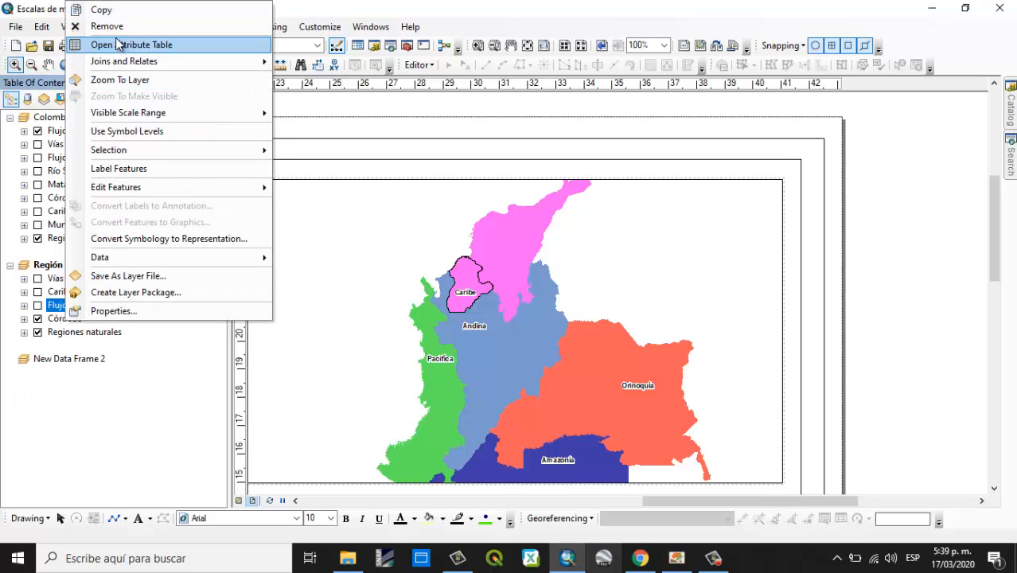
{"action": "left_click", "coordinate": [116, 28]}
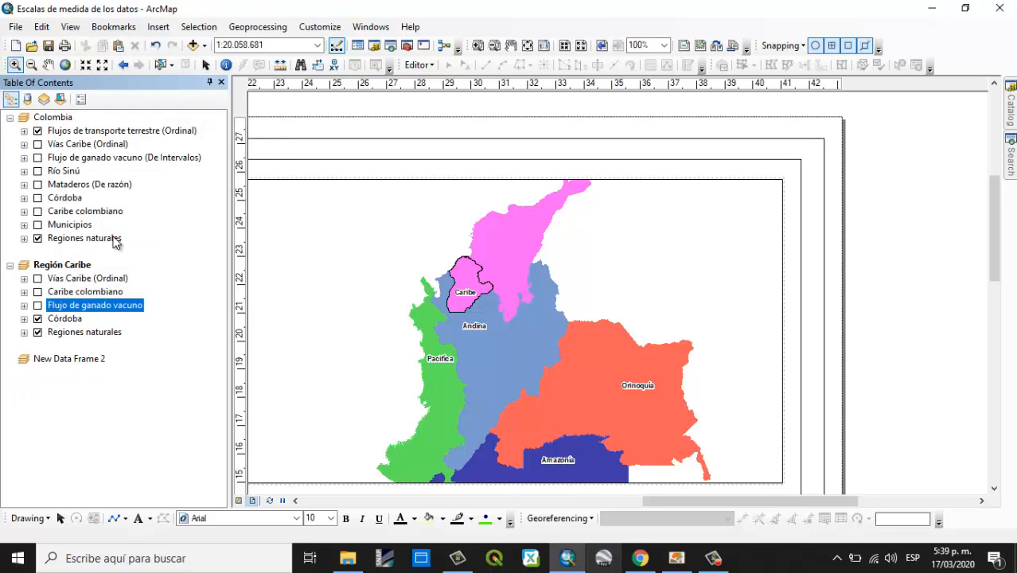
- Show the Caribe colombiano layer in Región Caribe and fit the frame's map to that layer's extent
{"action": "left_click", "coordinate": [38, 291]}
{"action": "right_click", "coordinate": [53, 321]}
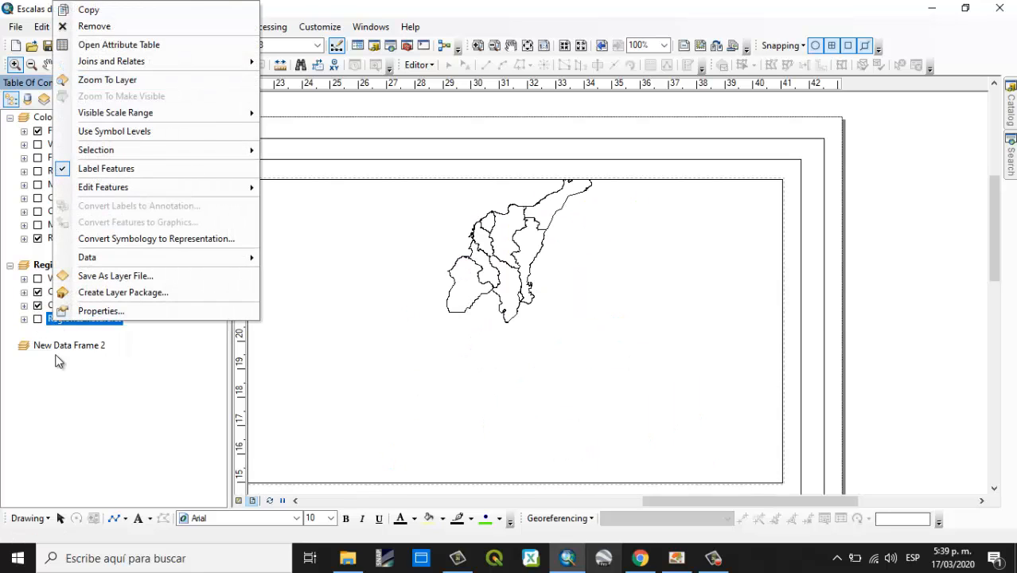
{"action": "left_click", "coordinate": [59, 361]}
{"action": "left_click", "coordinate": [37, 319]}
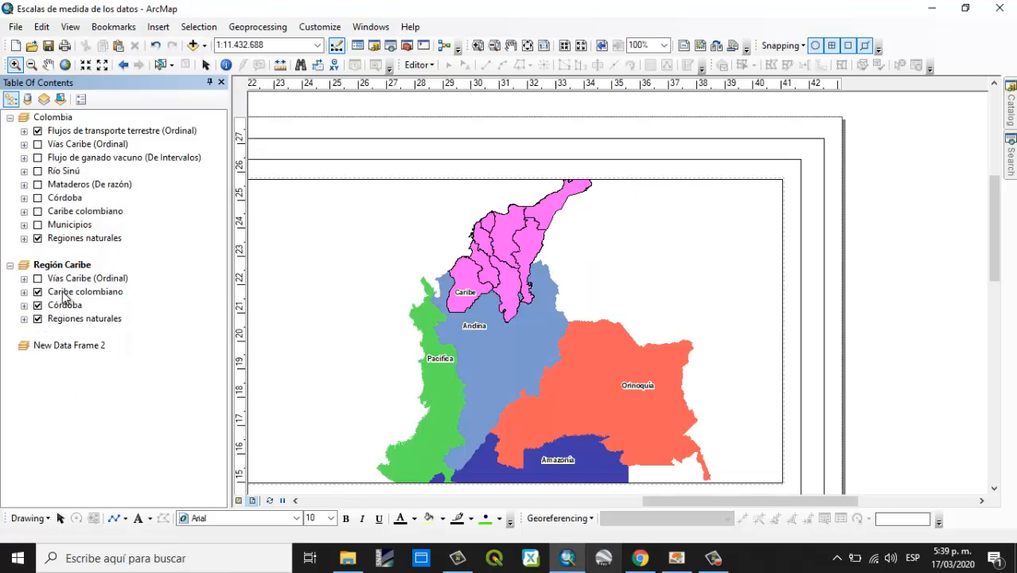
{"action": "right_click", "coordinate": [70, 292]}
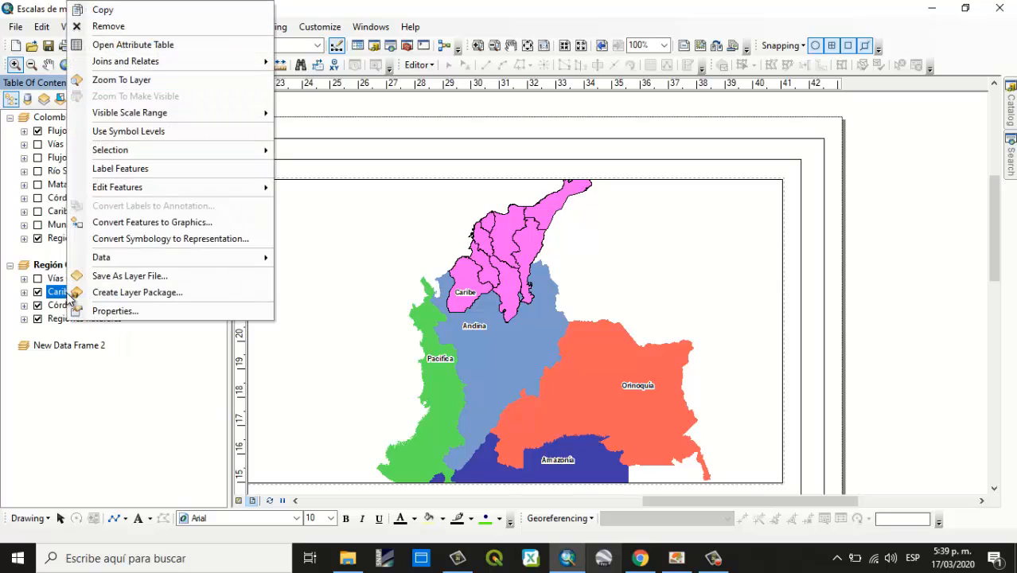
{"action": "left_click", "coordinate": [127, 78]}
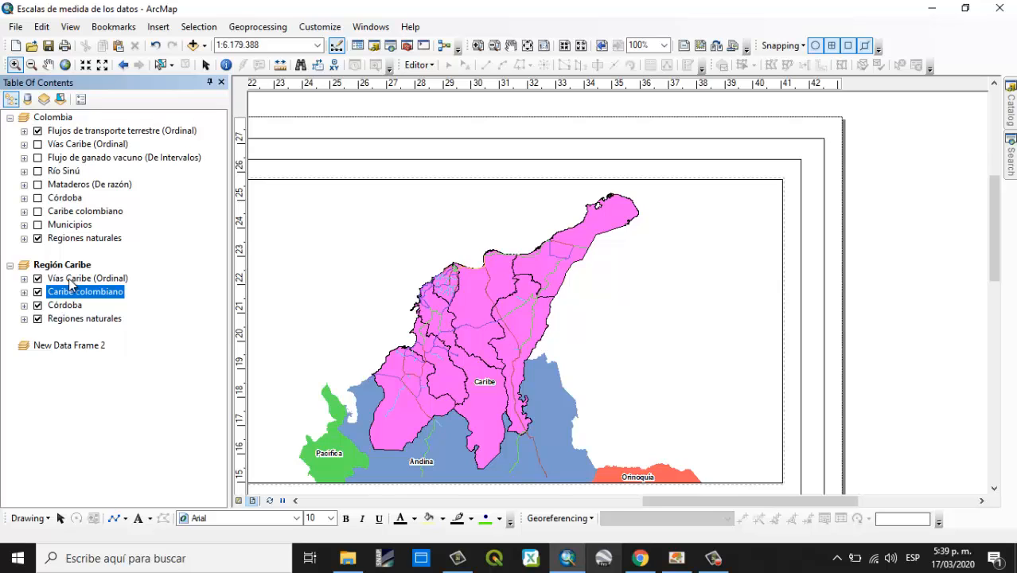
- Expand the CATEGORÍA classes of the displayed Vías Caribe (Ordinal) layer in Región Caribe
{"action": "left_click", "coordinate": [24, 279]}
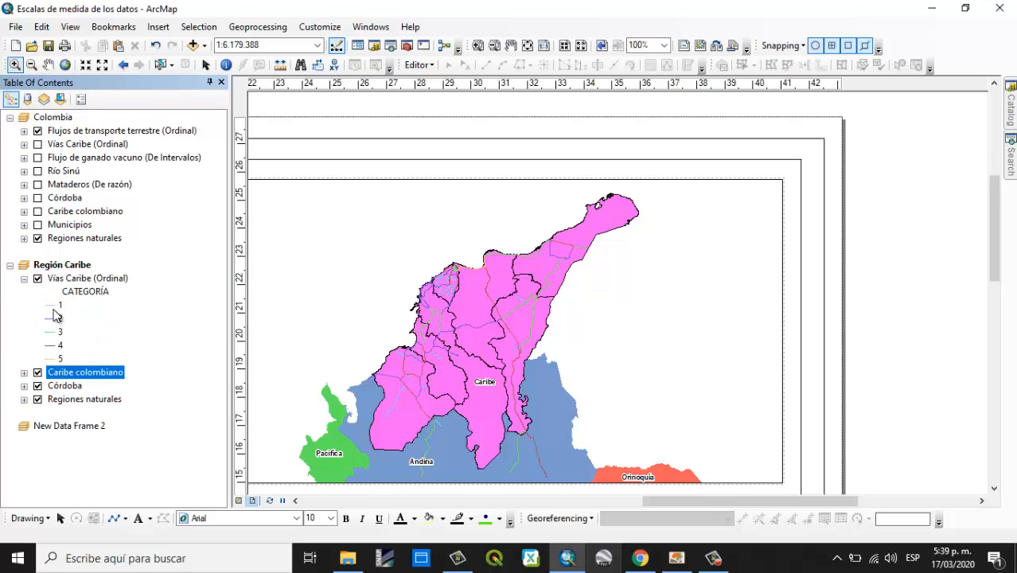
{"action": "right_click", "coordinate": [80, 282]}
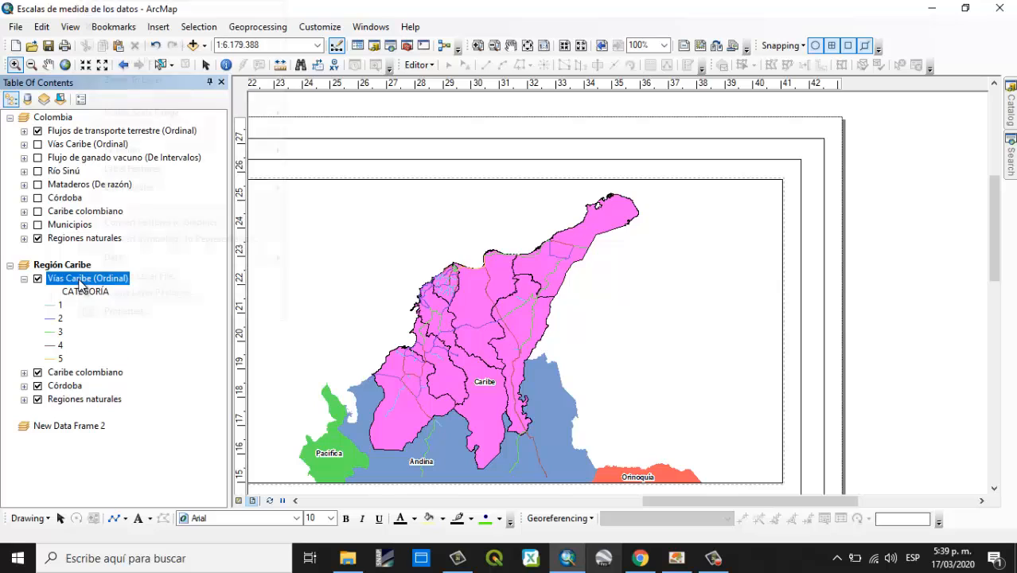
{"action": "left_click", "coordinate": [24, 333]}
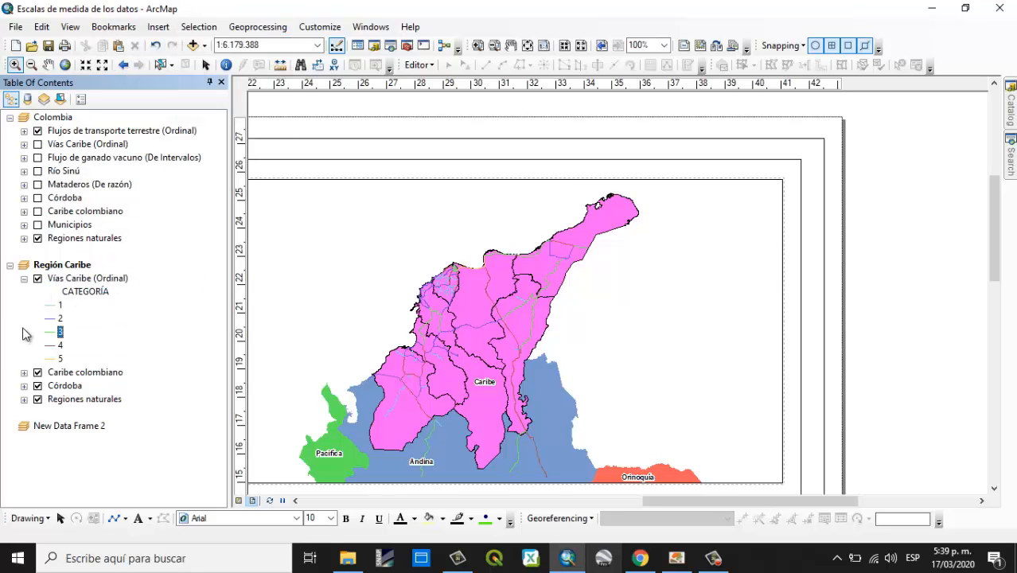
- Remove Vías Caribe (Ordinal) from Región Caribe and copy Flujo de ganado vacuno (De Intervalos) from Colombia into that frame
{"action": "left_click", "coordinate": [148, 157]}
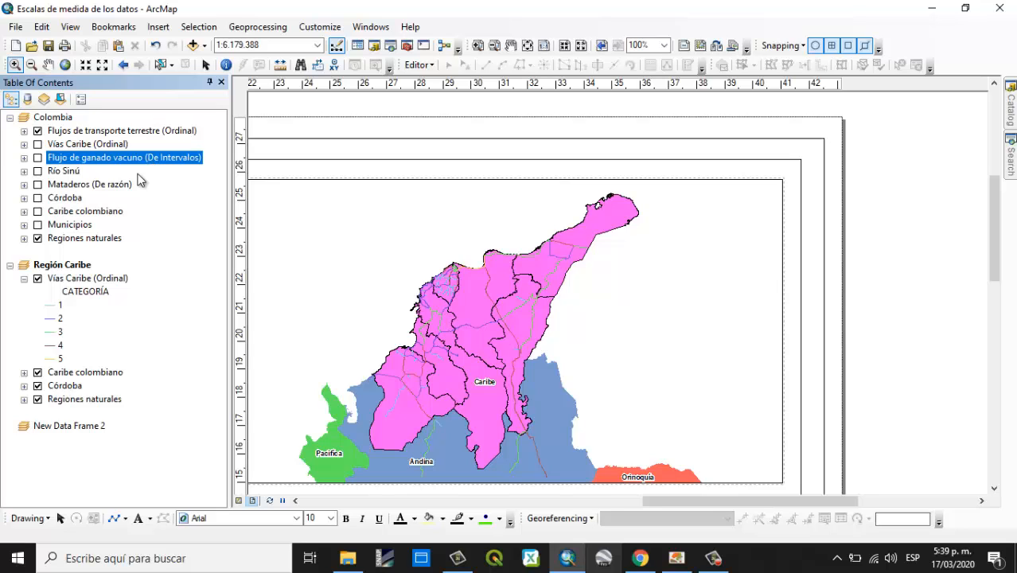
{"action": "right_click", "coordinate": [69, 280]}
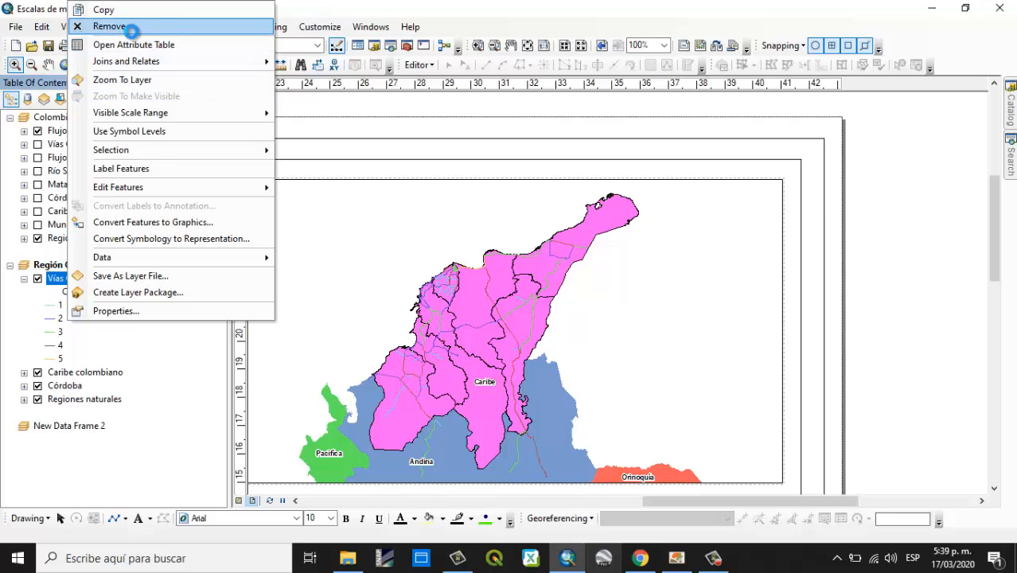
{"action": "left_click", "coordinate": [130, 27]}
{"action": "left_click", "coordinate": [111, 163]}
{"action": "left_click_drag", "start_coordinate": [111, 168], "coordinate": [82, 274]}
- Remove Caribe colombiano from Región Caribe and show the copied Flujo de ganado vacuno (De Intervalos) layer
{"action": "right_click", "coordinate": [86, 292]}
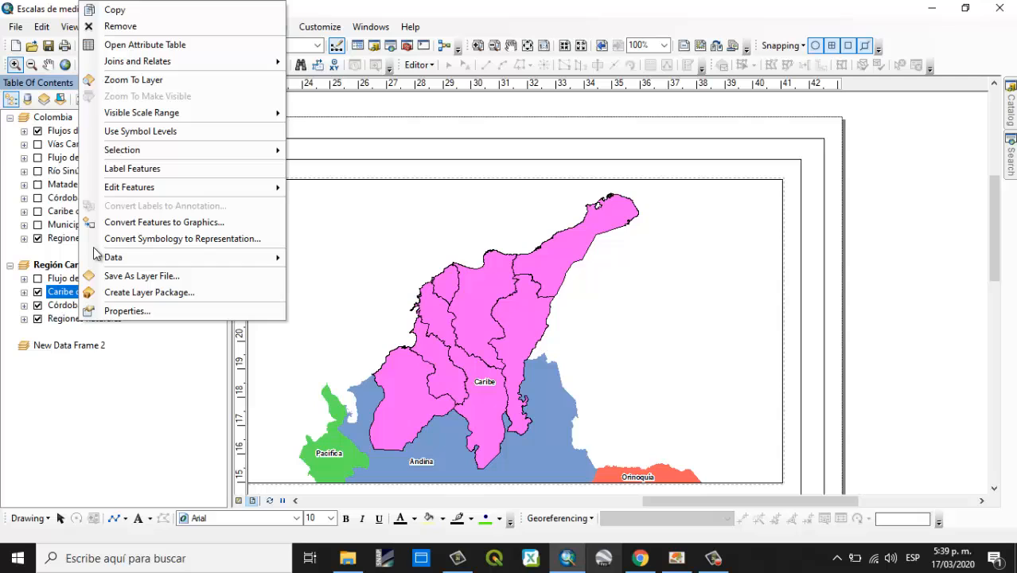
{"action": "left_click", "coordinate": [120, 27]}
{"action": "left_click", "coordinate": [36, 278]}
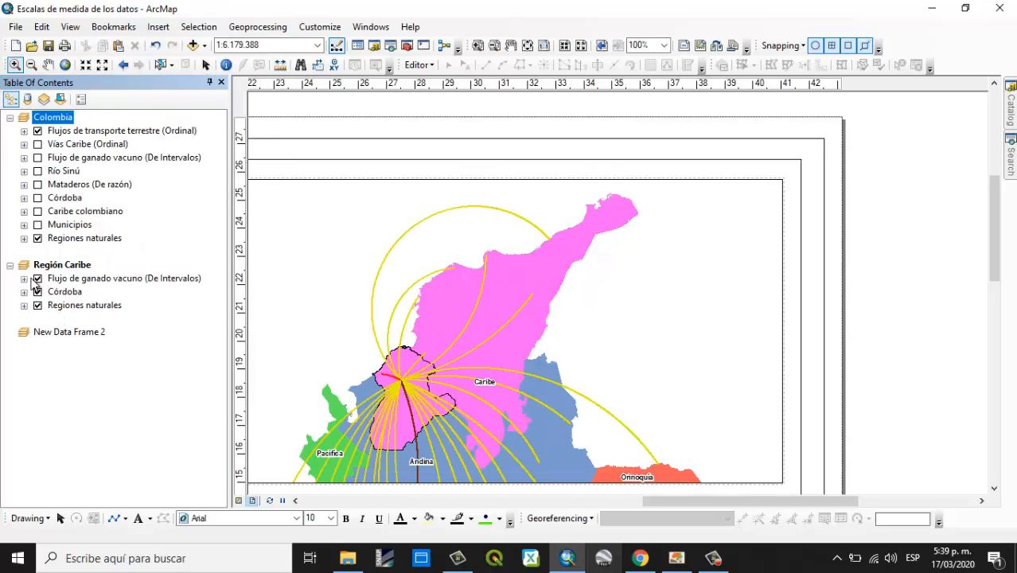
- Expand the cattle flow layer's classes in Región Caribe and clear the TOTAL heading
{"action": "left_click", "coordinate": [24, 279]}
{"action": "left_click", "coordinate": [78, 293]}
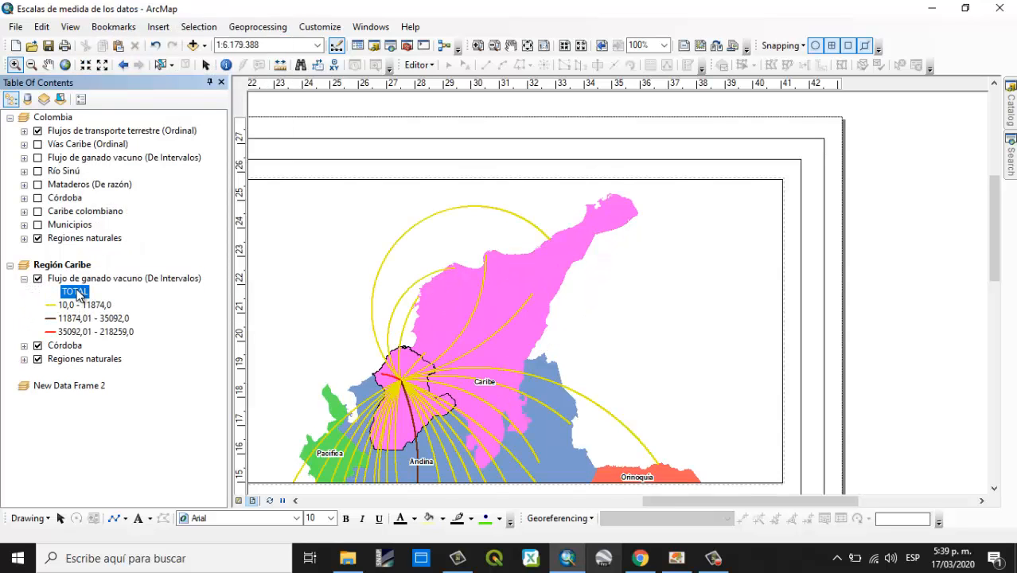
{"action": "key", "text": "BackSpace"}
{"action": "key", "text": "Return"}
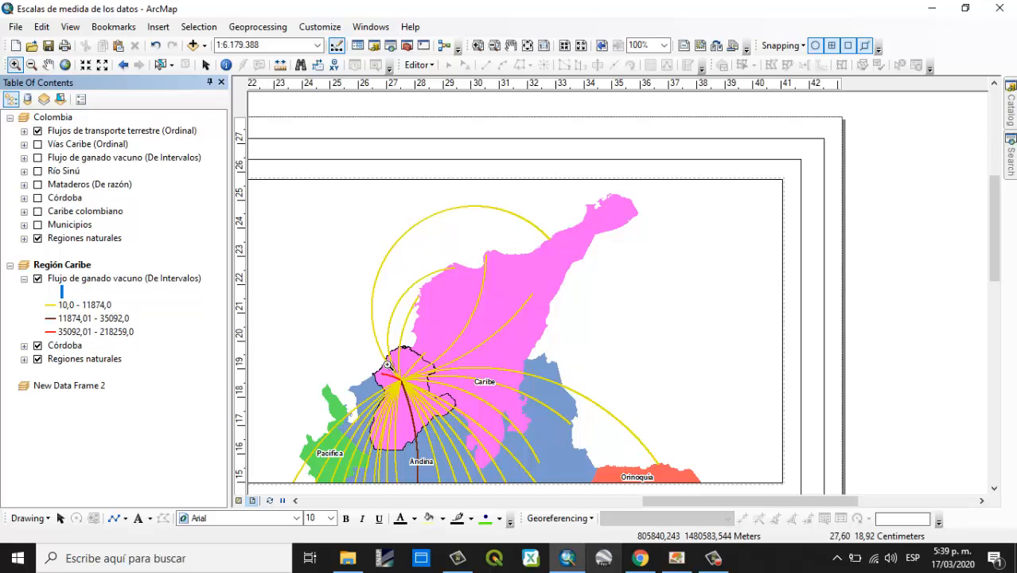
- Reframe the Región Caribe map around the cattle flow lines and set the Córdoba layer's outline to no color
{"action": "left_click", "coordinate": [62, 65]}
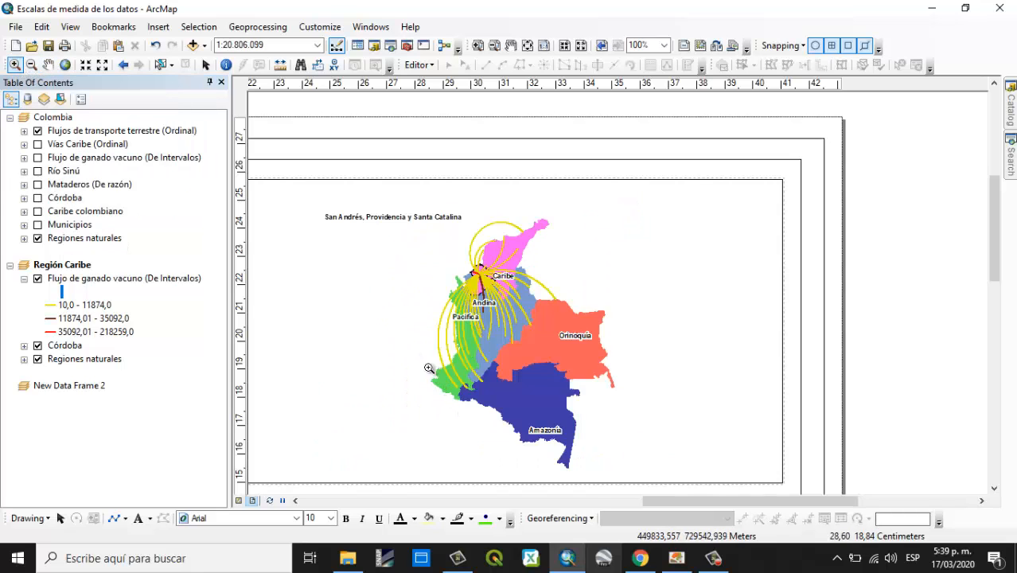
{"action": "left_click_drag", "start_coordinate": [425, 330], "coordinate": [611, 222]}
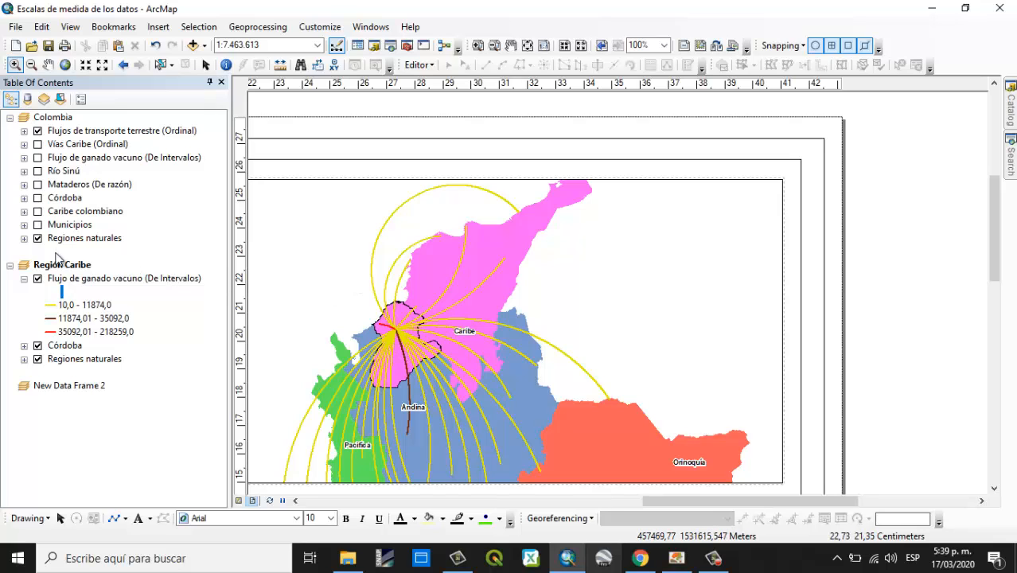
{"action": "left_click", "coordinate": [25, 346]}
{"action": "double_click", "coordinate": [50, 358]}
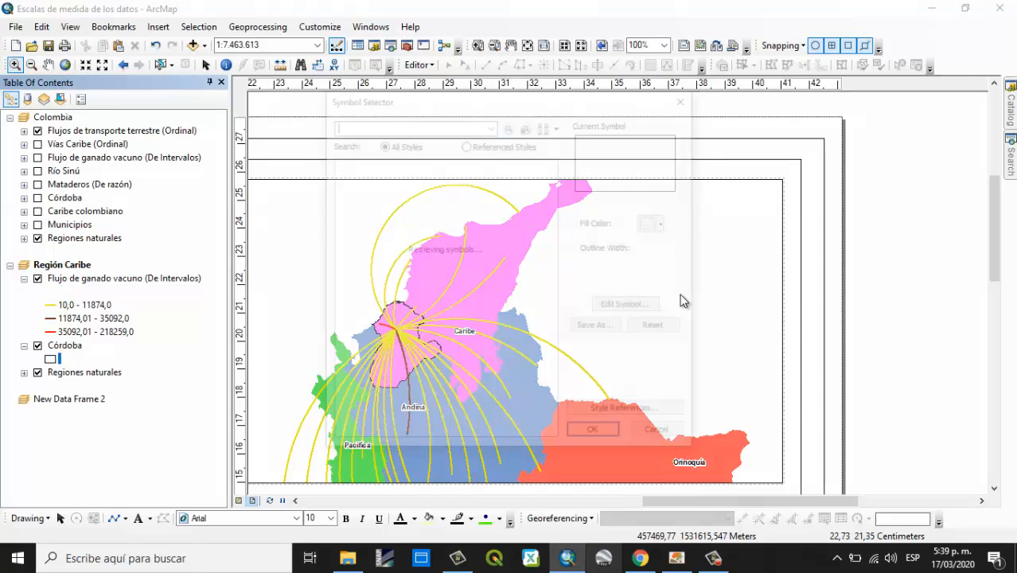
{"action": "left_click", "coordinate": [654, 273]}
{"action": "left_click", "coordinate": [659, 296]}
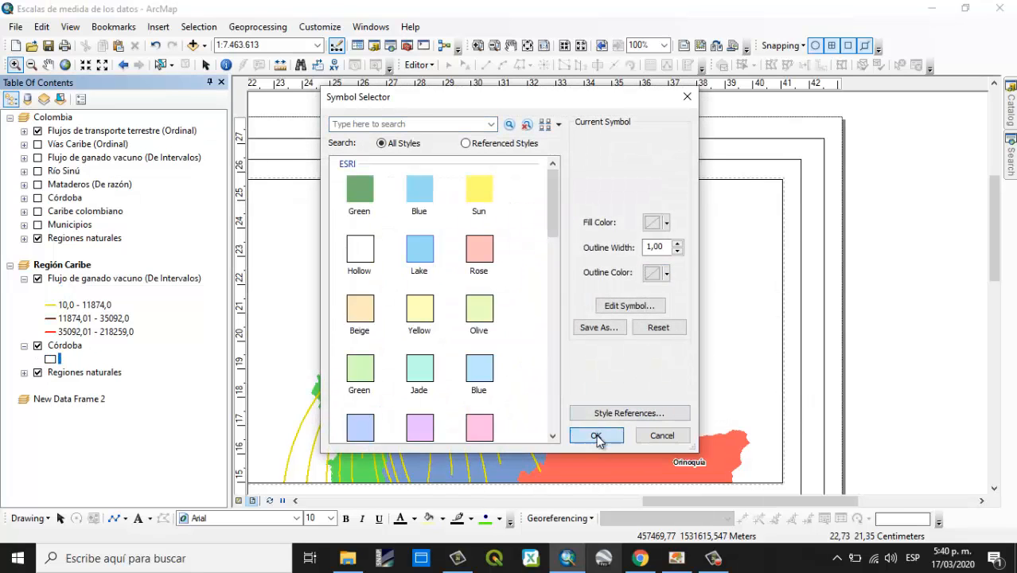
{"action": "left_click", "coordinate": [597, 435]}
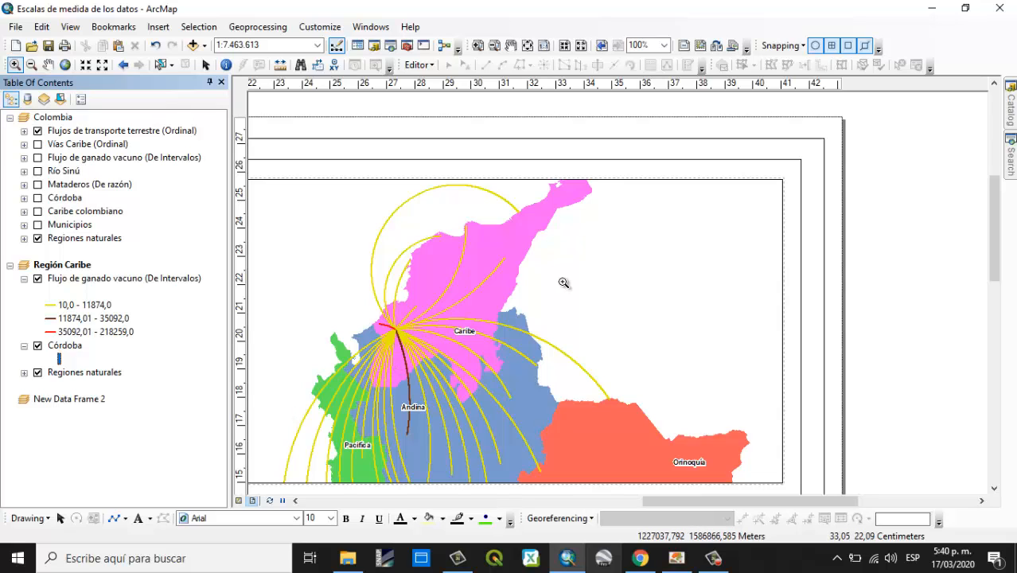
- Shorten the cattle flow layer's name in Región Caribe to Flujo de ganado vacuno
{"action": "left_click_drag", "start_coordinate": [104, 304], "coordinate": [116, 346]}
{"action": "left_click", "coordinate": [159, 331]}
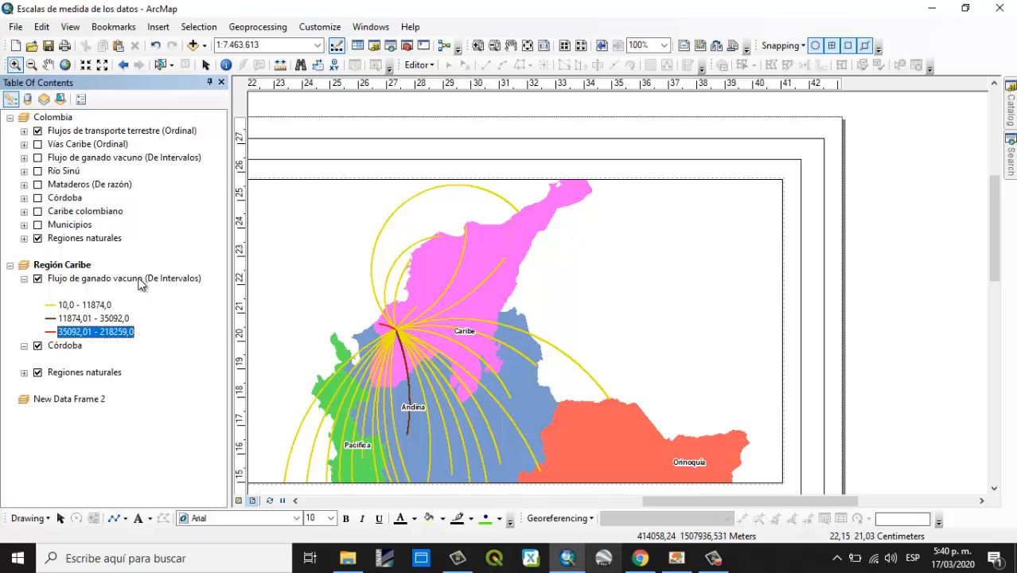
{"action": "left_click", "coordinate": [169, 279]}
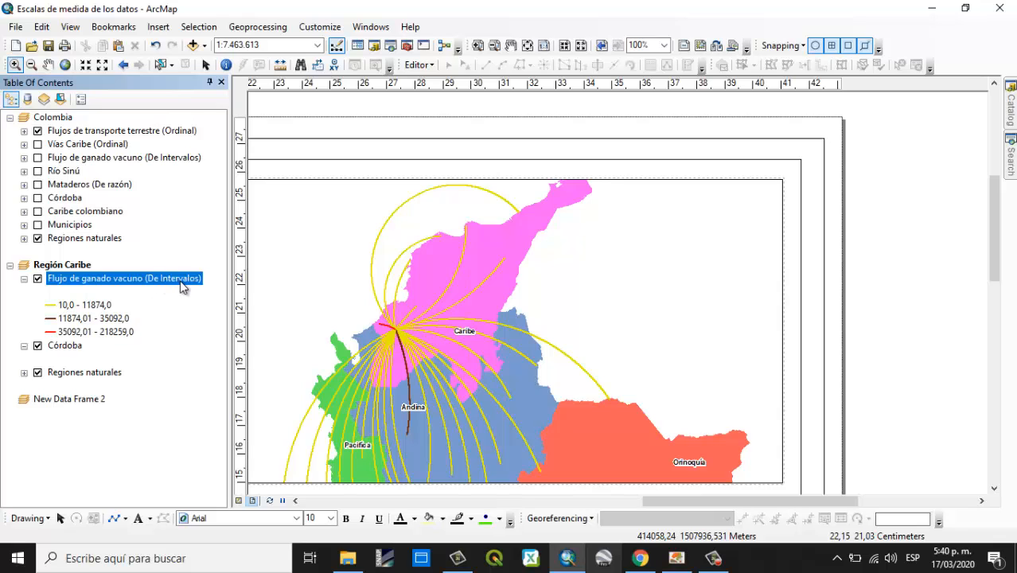
{"action": "left_click", "coordinate": [181, 282]}
{"action": "left_click", "coordinate": [205, 279]}
{"action": "key", "text": "Return"}
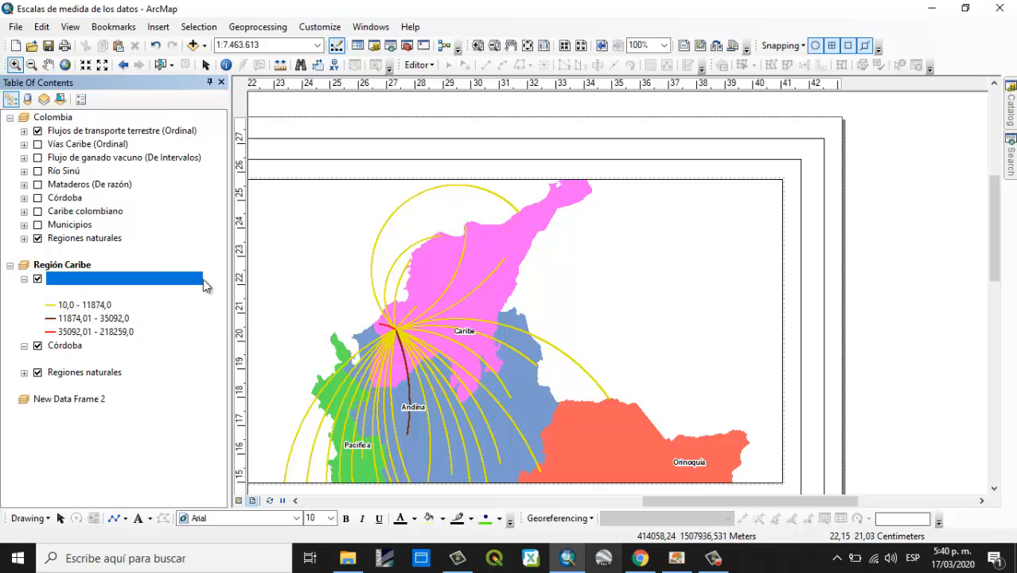
{"action": "key", "text": "BackSpace"}
{"action": "key", "text": "BackSpace"}
{"action": "key", "text": "BackSpace"}
{"action": "key", "text": "BackSpace"}
{"action": "key", "text": "BackSpace"}
{"action": "key", "text": "BackSpace"}
{"action": "key", "text": "BackSpace"}
{"action": "key", "text": "BackSpace"}
{"action": "key", "text": "BackSpace"}
{"action": "key", "text": "BackSpace"}
{"action": "key", "text": "BackSpace"}
{"action": "key", "text": "BackSpace"}
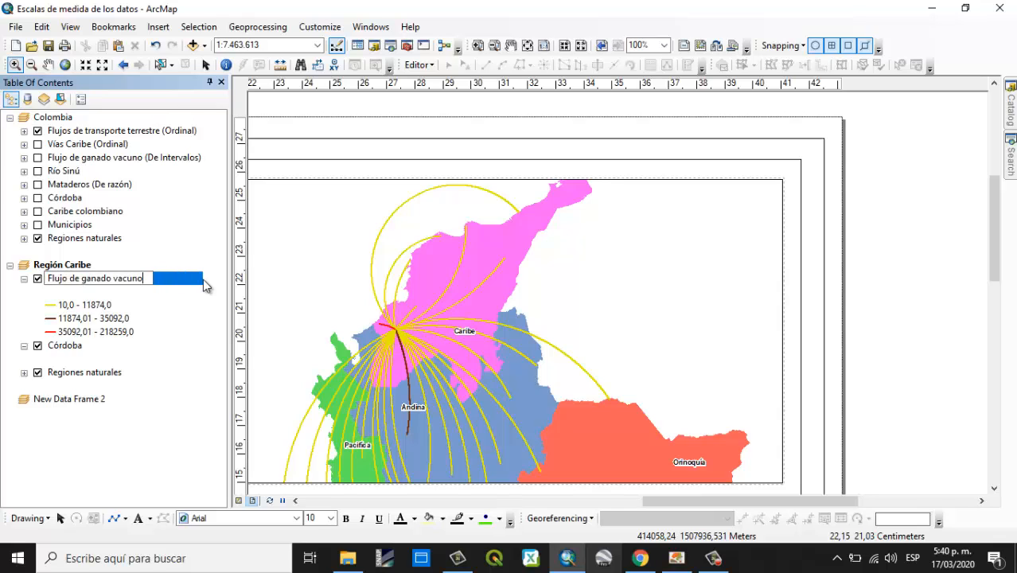
{"action": "key", "text": "Return"}
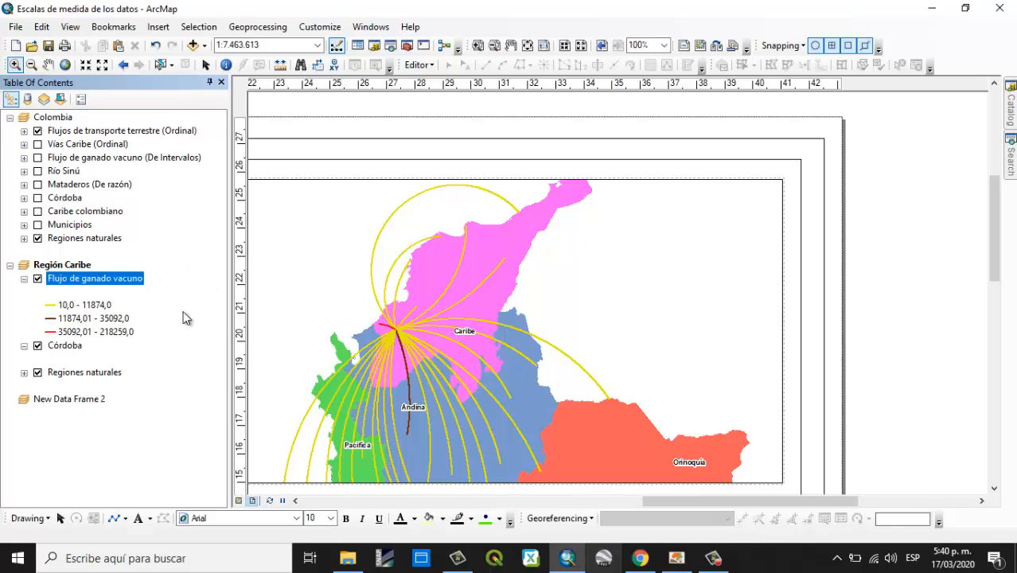
- Remove the blank heading line above the Flujo de ganado vacuno classes in Región Caribe
{"action": "left_click", "coordinate": [113, 306]}
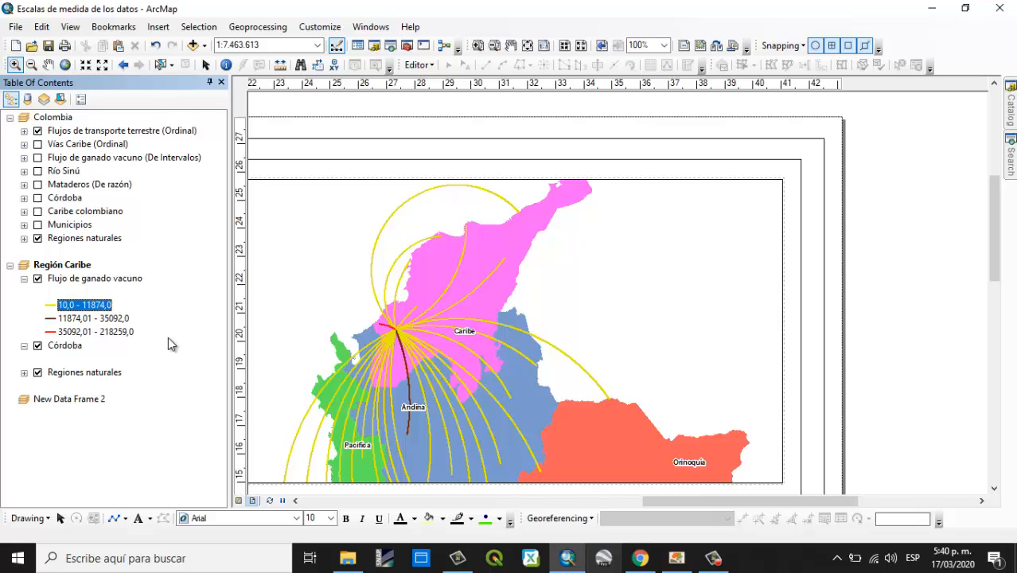
{"action": "left_click", "coordinate": [85, 293]}
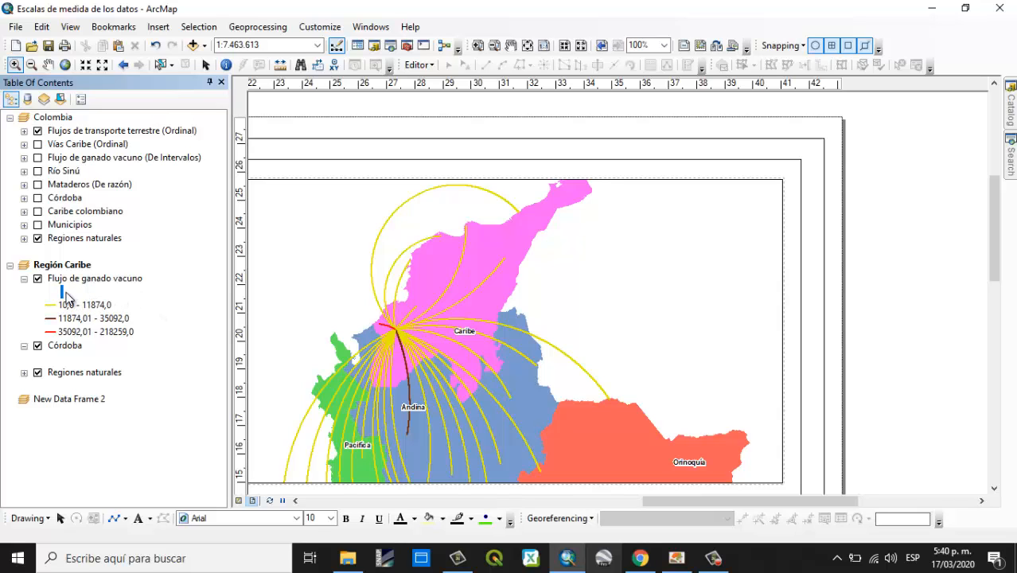
{"action": "double_click", "coordinate": [63, 294]}
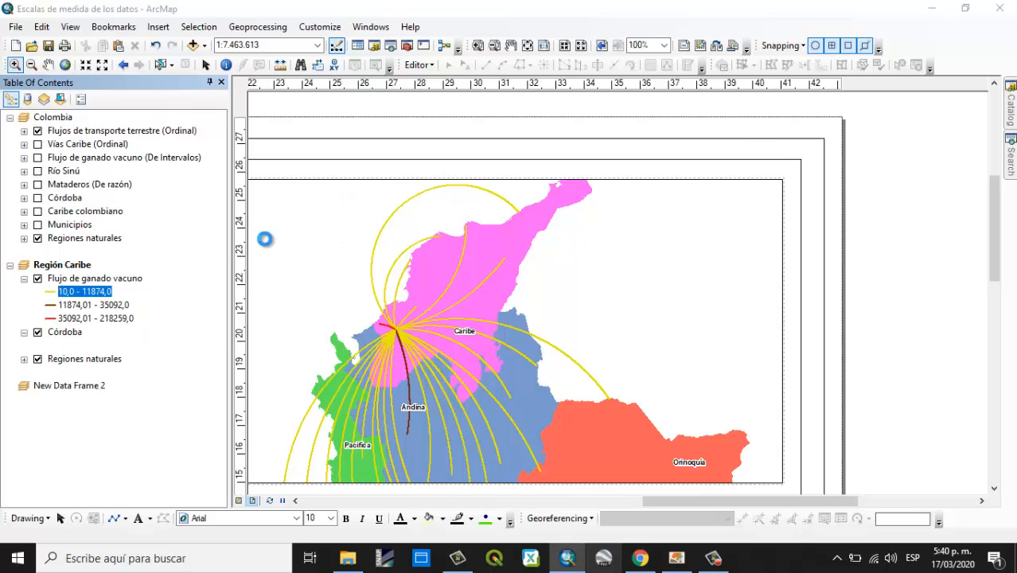
{"action": "left_click", "coordinate": [747, 72]}
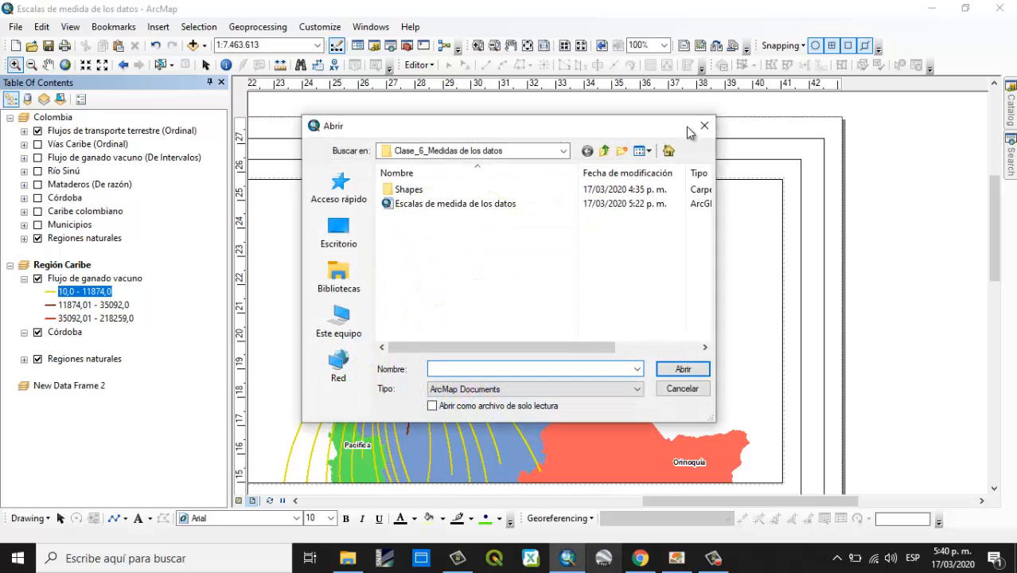
{"action": "key", "text": "Escape"}
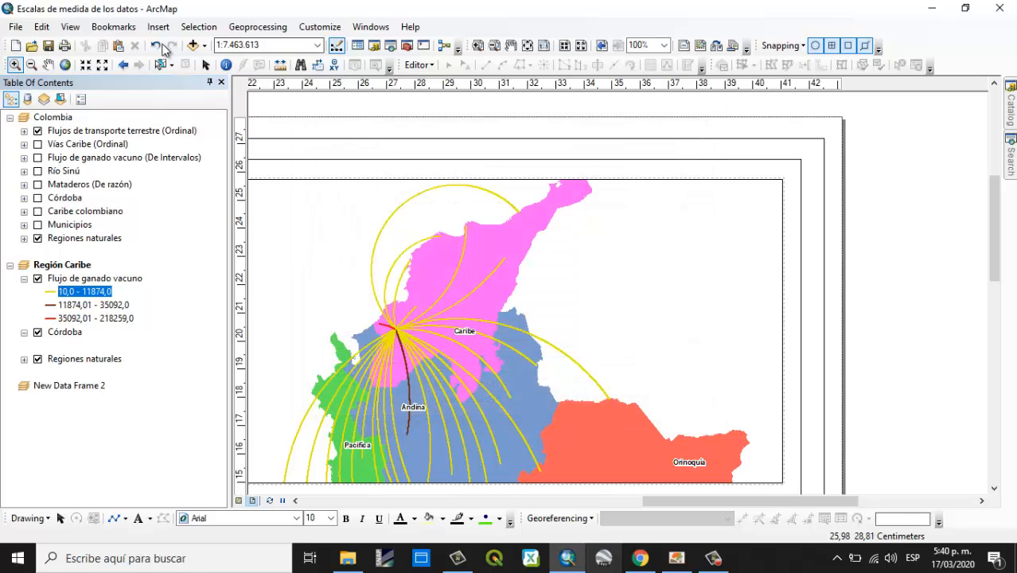
{"action": "left_click", "coordinate": [192, 278]}
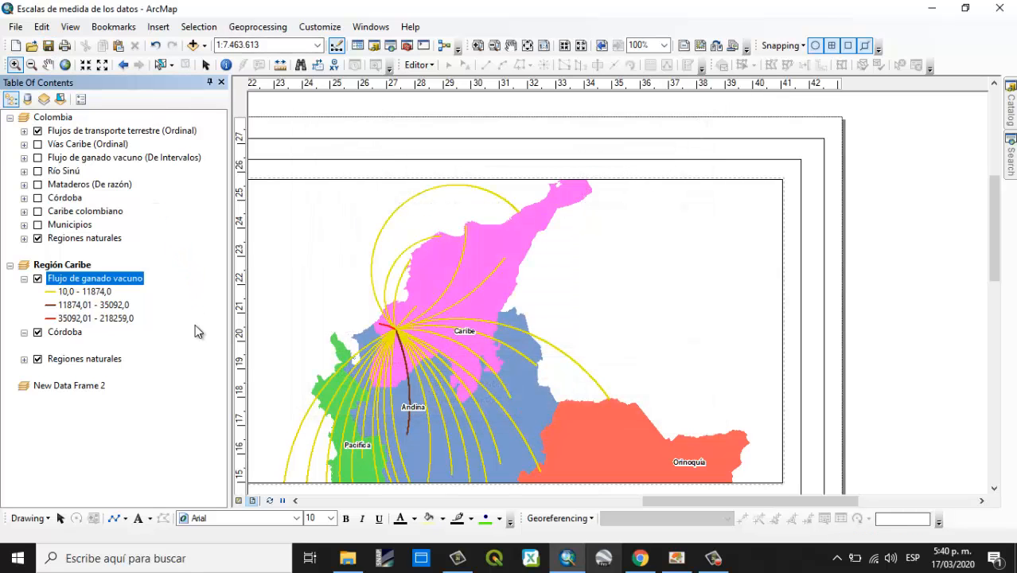
{"action": "left_click", "coordinate": [148, 487]}
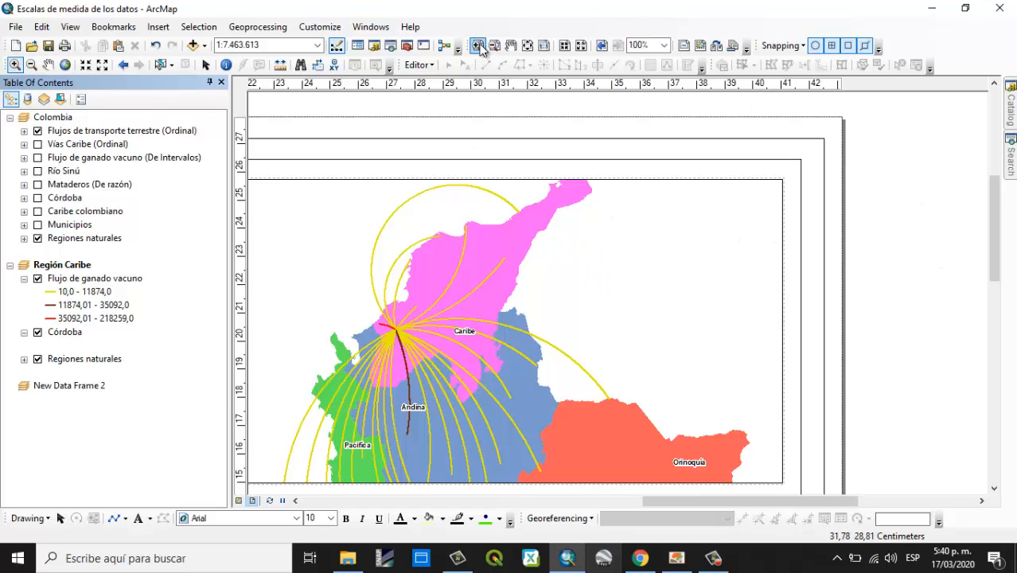
- Bring the whole Región Caribe frame into view and shift its map westward to free space beside the Caribbean coast
{"action": "left_click", "coordinate": [508, 46]}
{"action": "left_click_drag", "start_coordinate": [482, 197], "coordinate": [630, 166]}
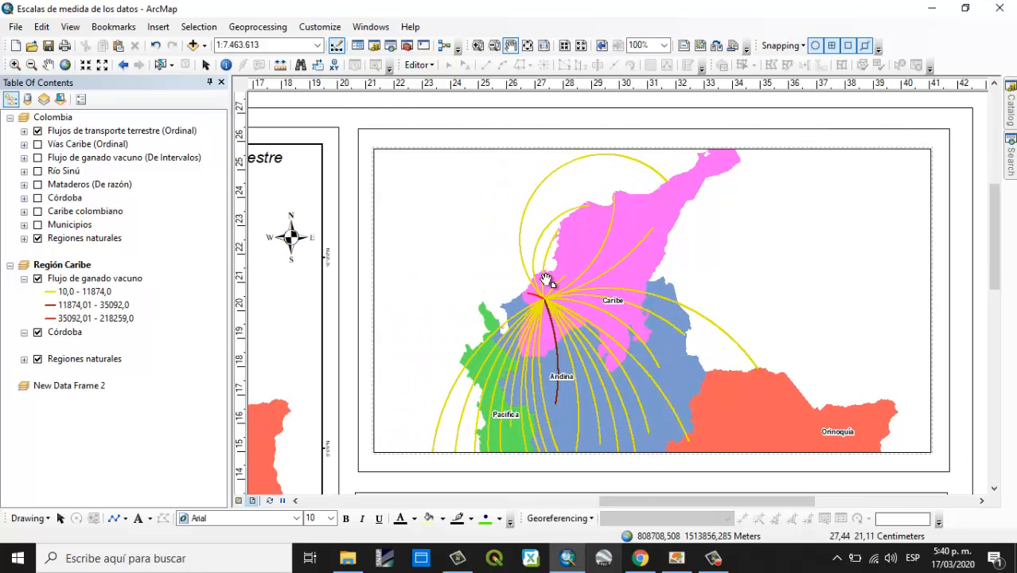
{"action": "left_click", "coordinate": [48, 64]}
{"action": "left_click_drag", "start_coordinate": [684, 302], "coordinate": [633, 300]}
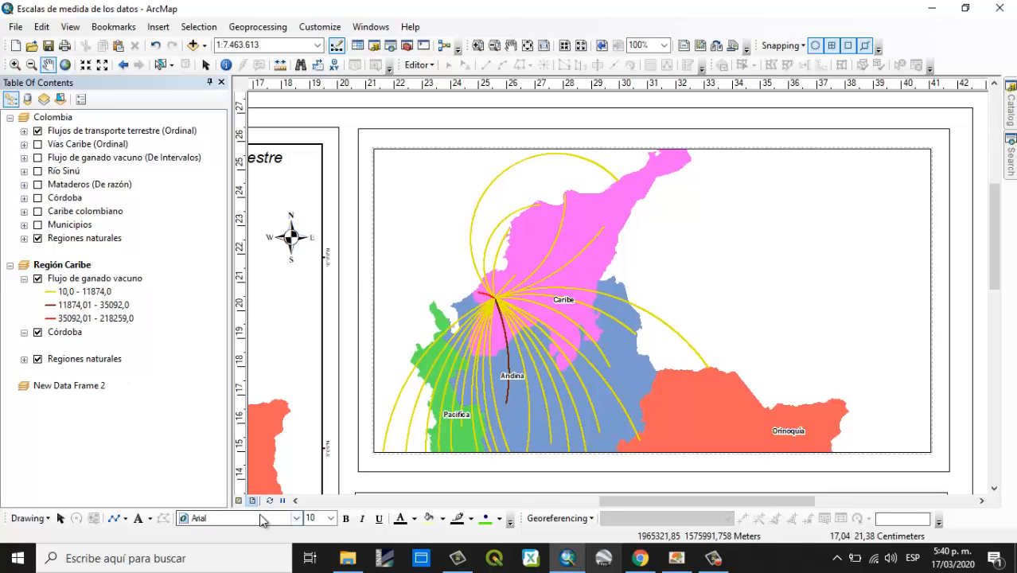
- Draw a rectangle about 6.3 cm wide and 4.4 cm high in the empty area east of the Caribe region
{"action": "left_click", "coordinate": [125, 518]}
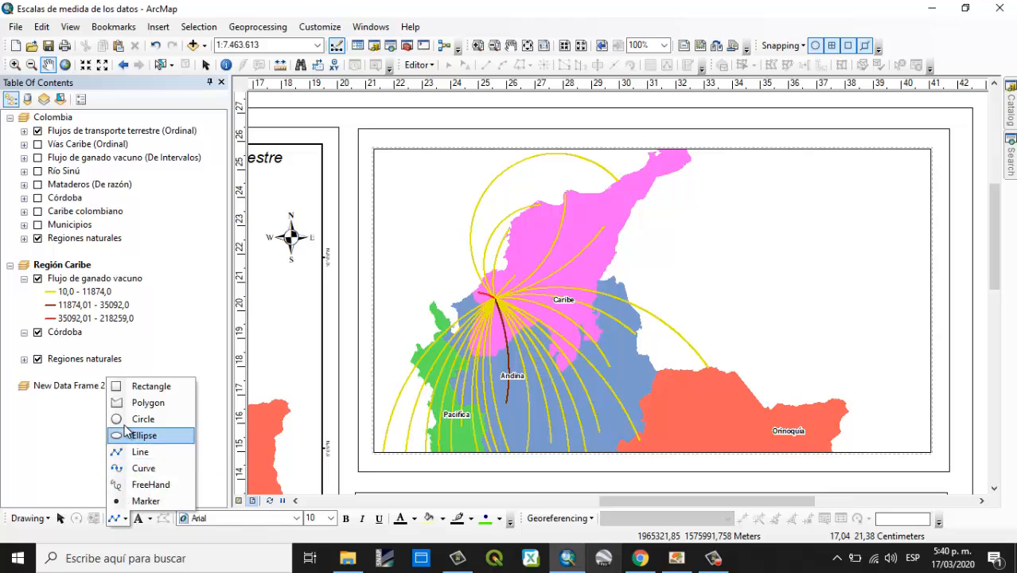
{"action": "left_click", "coordinate": [131, 386]}
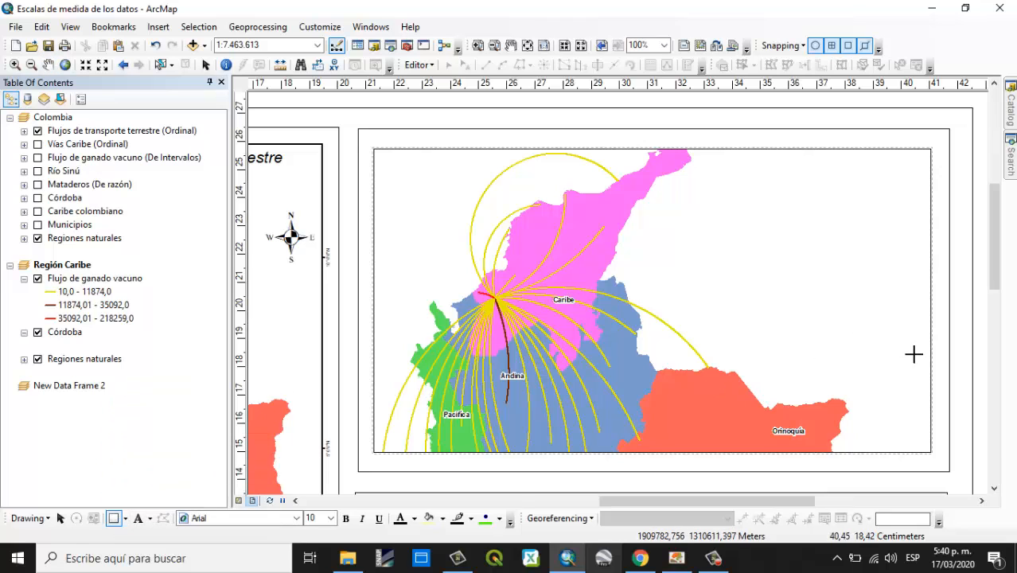
{"action": "left_click_drag", "start_coordinate": [913, 354], "coordinate": [737, 230]}
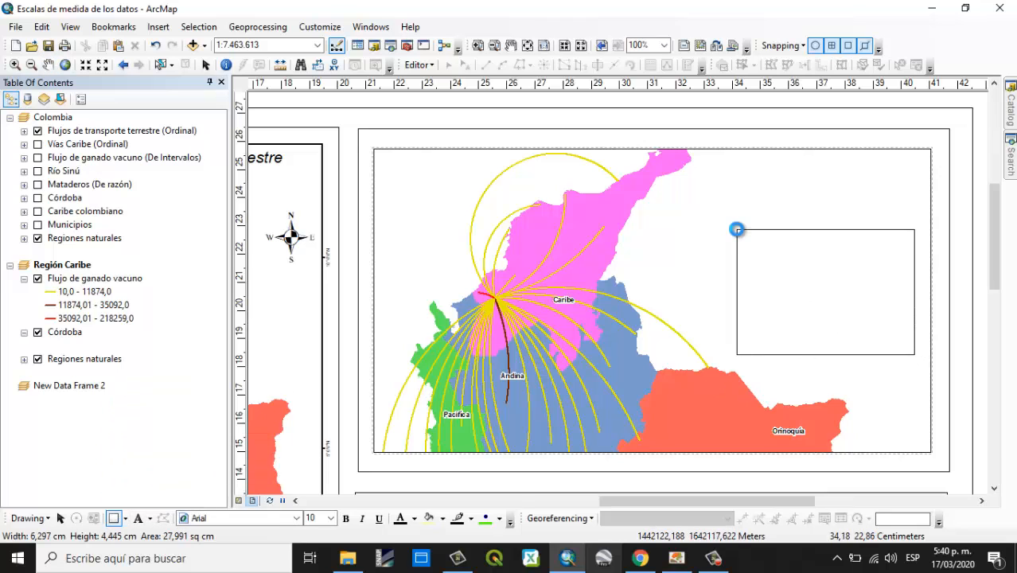
- Give the rectangle east of the Caribe region a white fill and a black outline
{"action": "right_click", "coordinate": [785, 255]}
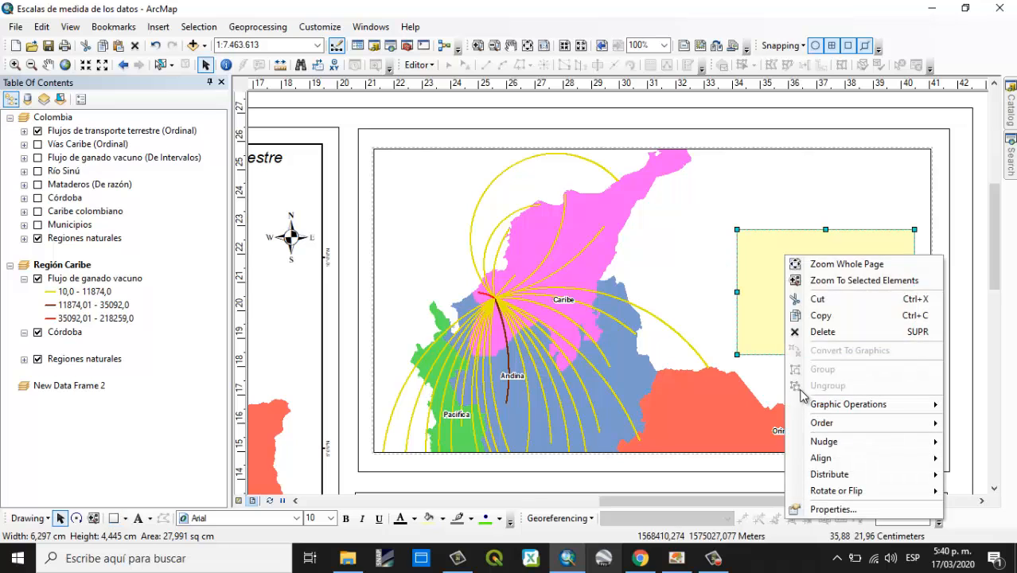
{"action": "left_click", "coordinate": [813, 512]}
{"action": "left_click", "coordinate": [466, 212]}
{"action": "left_click", "coordinate": [451, 246]}
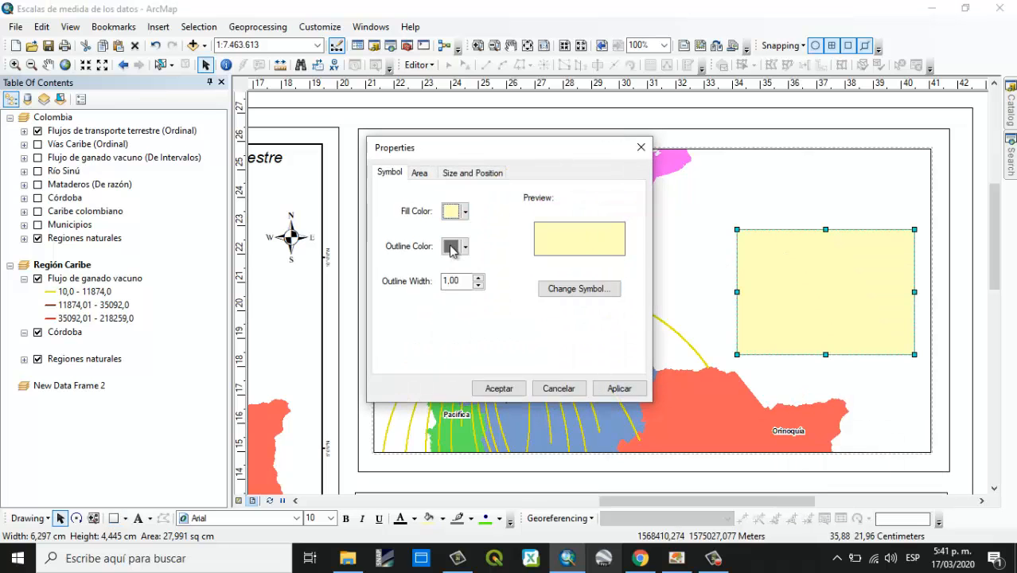
{"action": "left_click", "coordinate": [451, 248]}
{"action": "left_click", "coordinate": [448, 406]}
{"action": "left_click", "coordinate": [499, 388]}
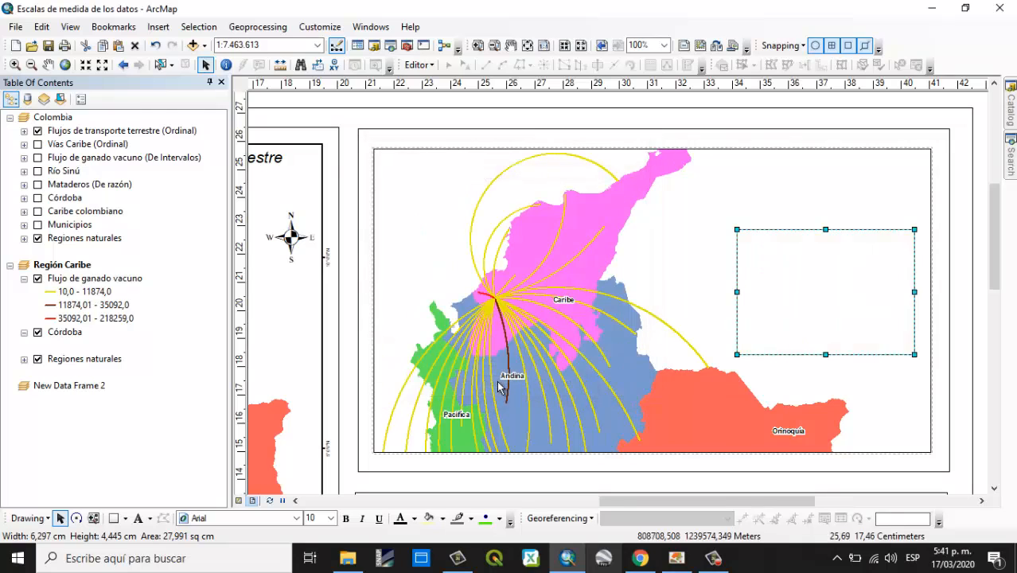
- Try to draw a horizontal line about 6.3 cm long across the upper part of the rectangle
{"action": "left_click", "coordinate": [125, 518]}
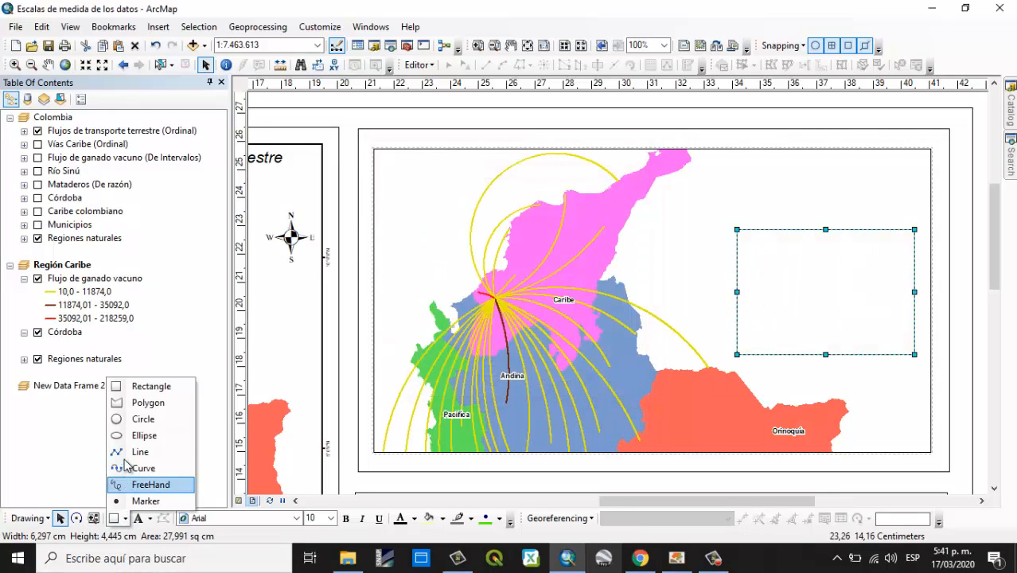
{"action": "left_click", "coordinate": [125, 453]}
{"action": "left_click", "coordinate": [852, 253]}
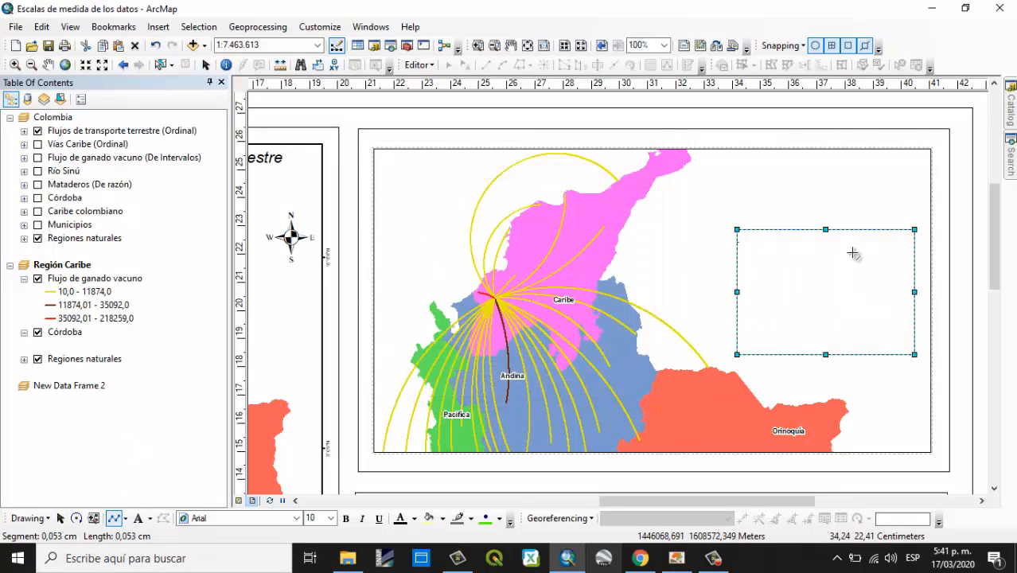
{"action": "double_click", "coordinate": [914, 242]}
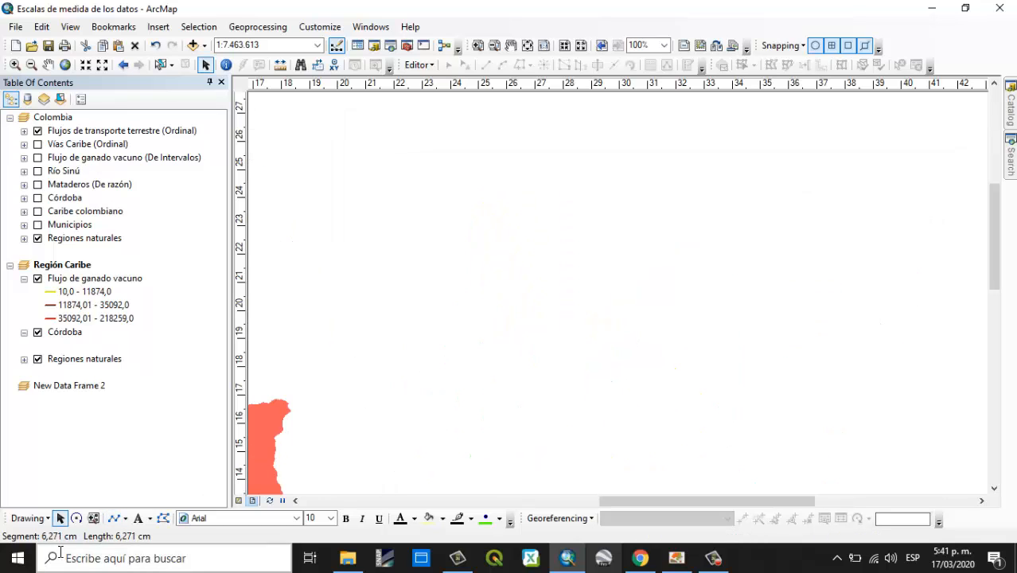
- Draw a horizontal dividing line about 6.3 cm long just below the rectangle's upper edge, from side to side
{"action": "left_click", "coordinate": [114, 521]}
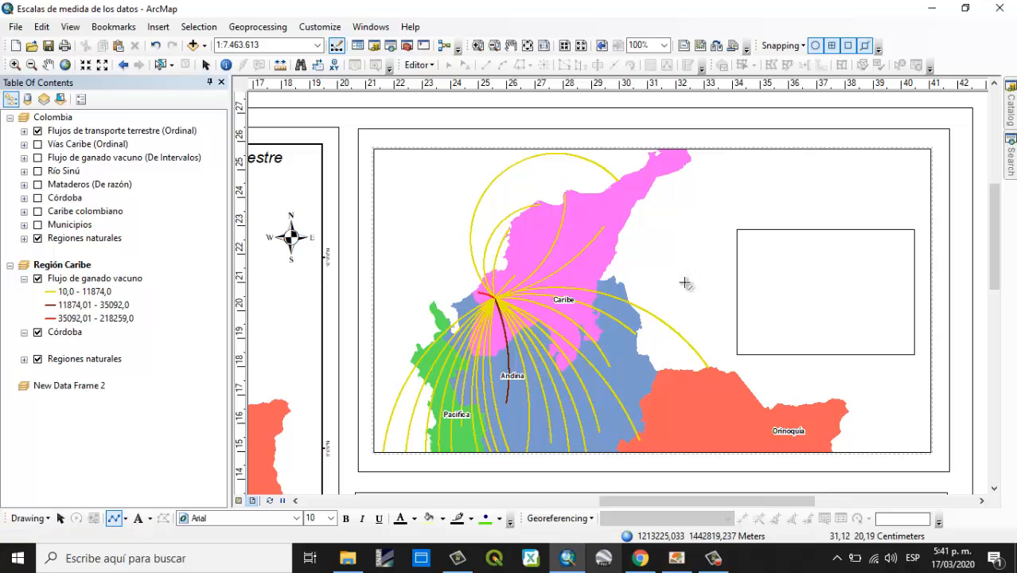
{"action": "left_click", "coordinate": [738, 242]}
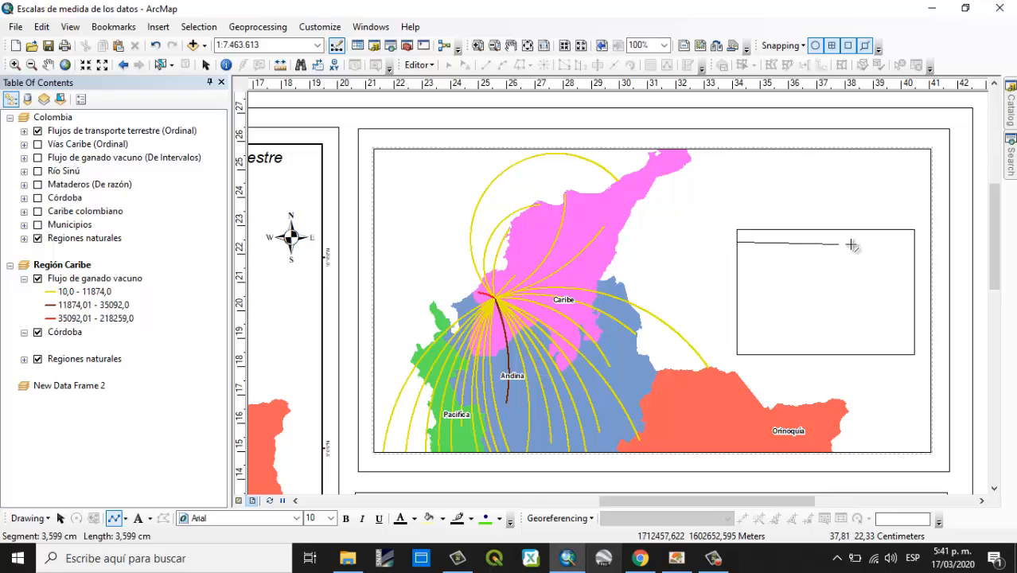
{"action": "double_click", "coordinate": [914, 243]}
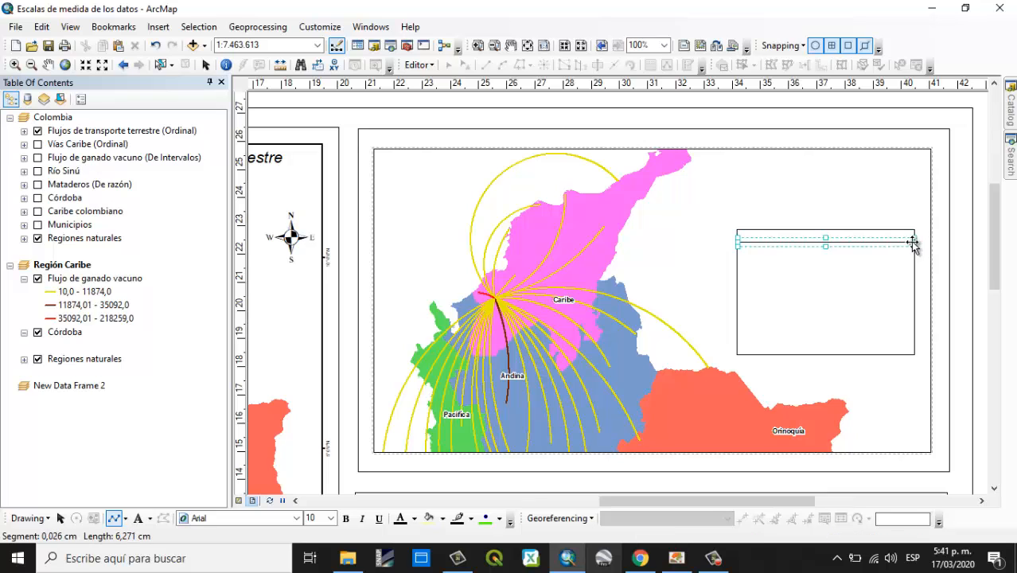
- Insert a north arrow, shrink it and place it in the northwest corner of the Región Caribe frame
{"action": "left_click", "coordinate": [159, 27]}
{"action": "left_click", "coordinate": [195, 148]}
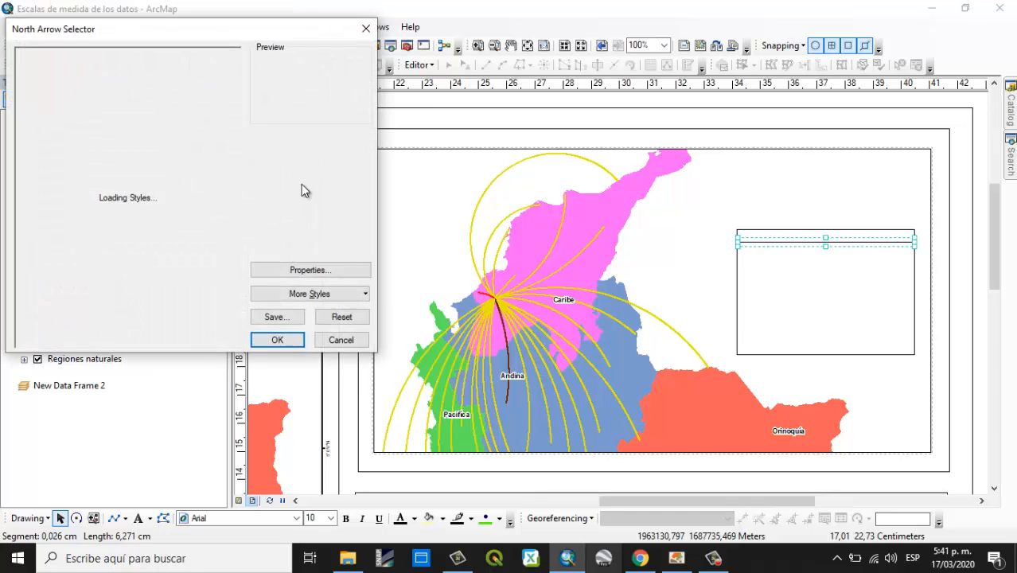
{"action": "left_click", "coordinate": [276, 338]}
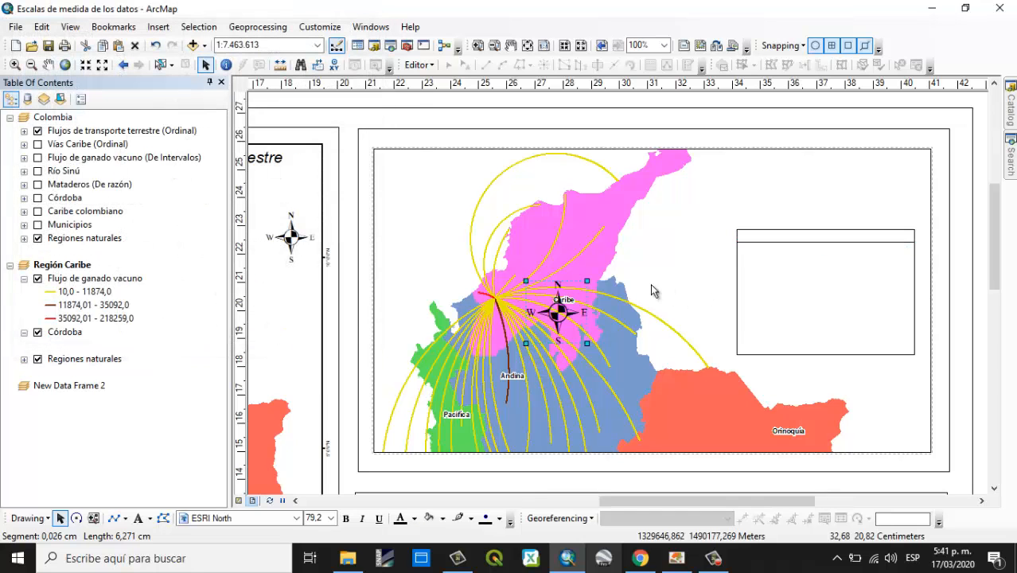
{"action": "left_click_drag", "start_coordinate": [547, 309], "coordinate": [416, 192]}
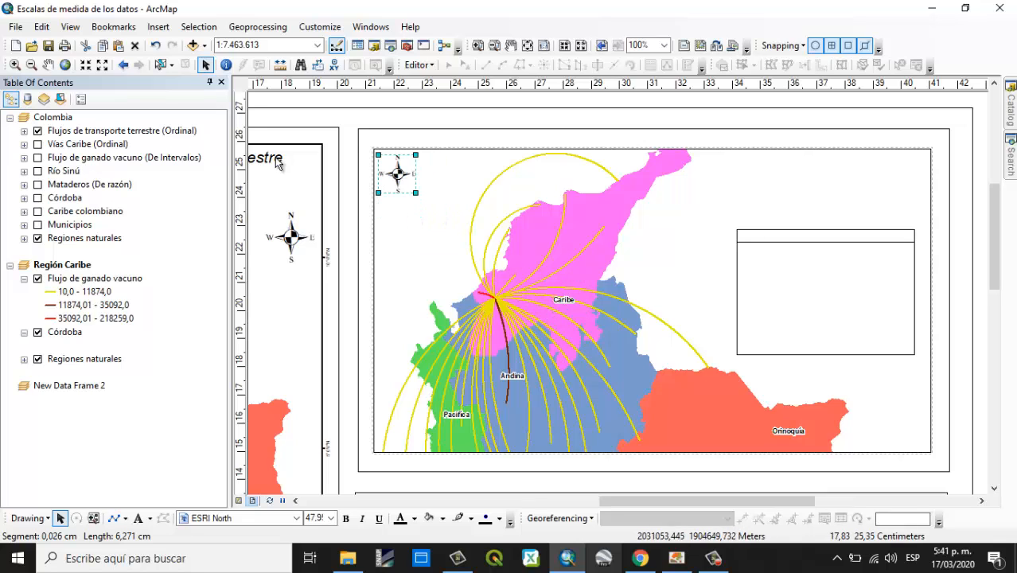
- Insert an Alternating Scale Bar 1 into the Región Caribe frame
{"action": "left_click", "coordinate": [159, 27]}
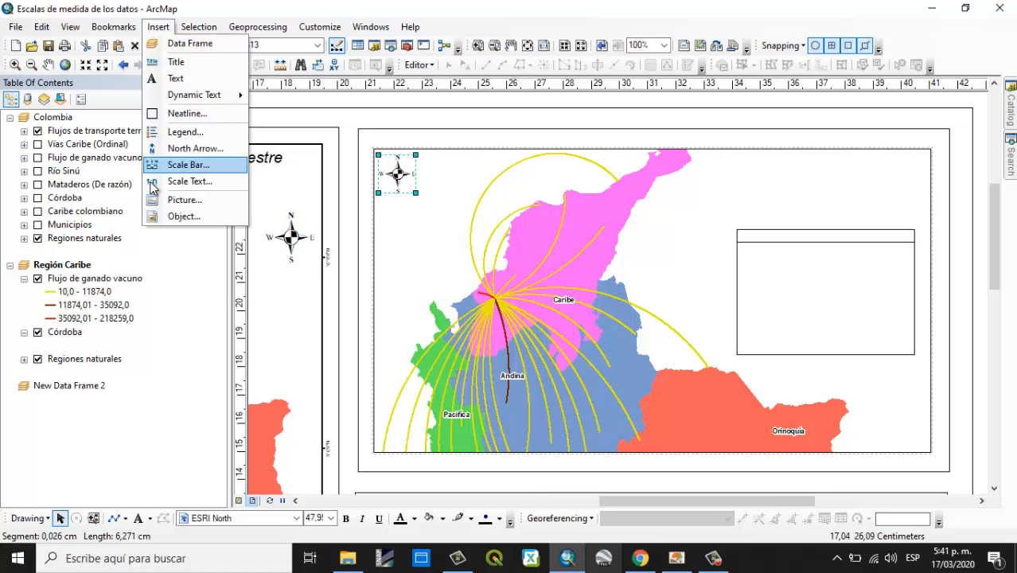
{"action": "left_click", "coordinate": [179, 163]}
{"action": "left_click", "coordinate": [107, 250]}
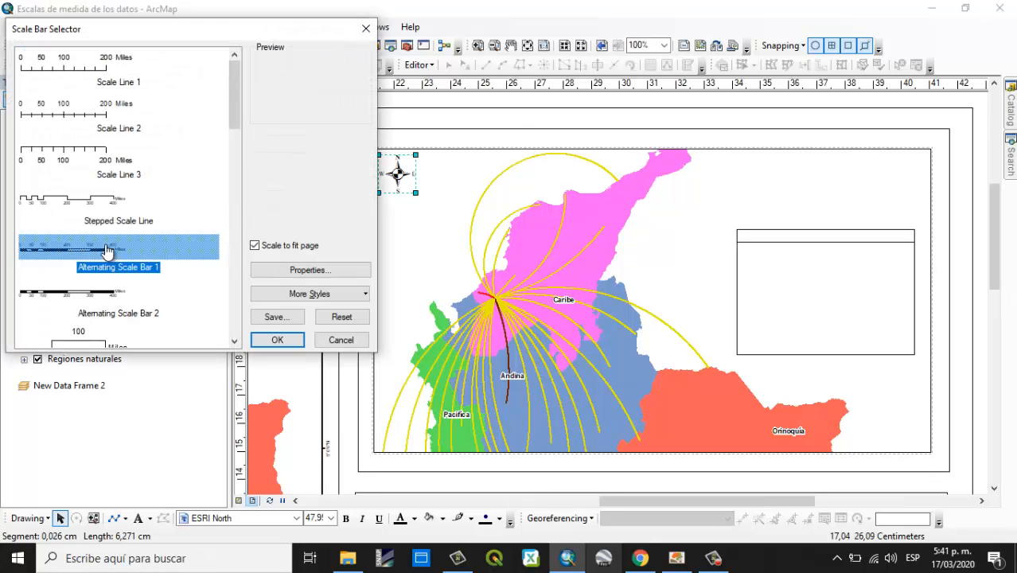
{"action": "left_click", "coordinate": [278, 341]}
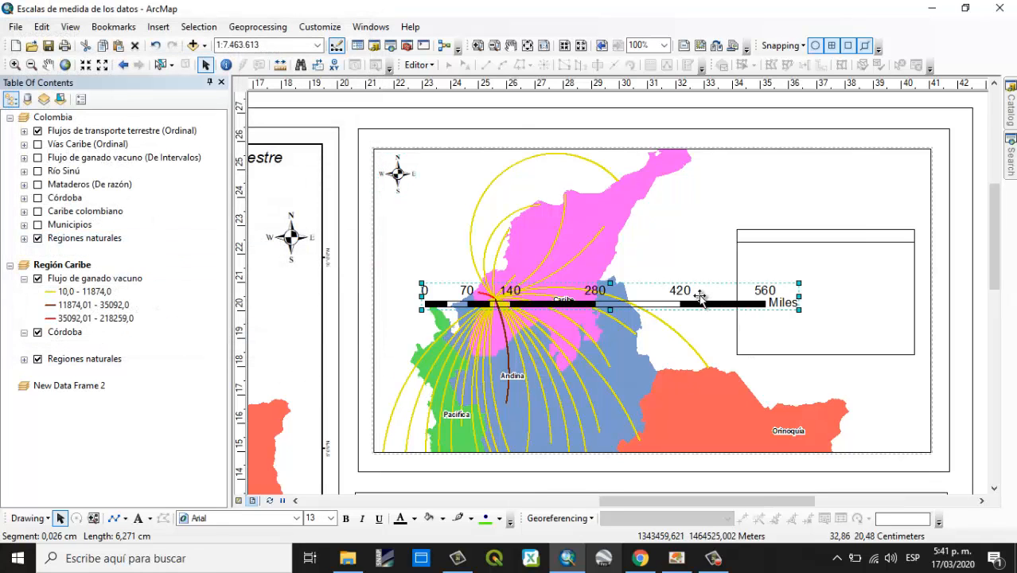
- Set the new scale bar's text size to 10 and its bar size to 5
{"action": "double_click", "coordinate": [700, 296]}
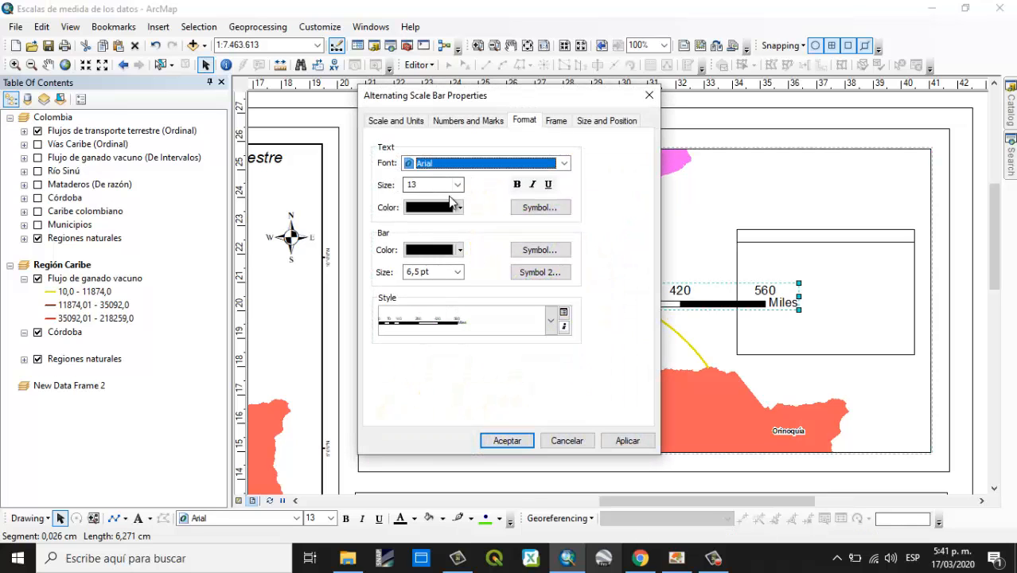
{"action": "left_click", "coordinate": [458, 185]}
{"action": "left_click", "coordinate": [429, 247]}
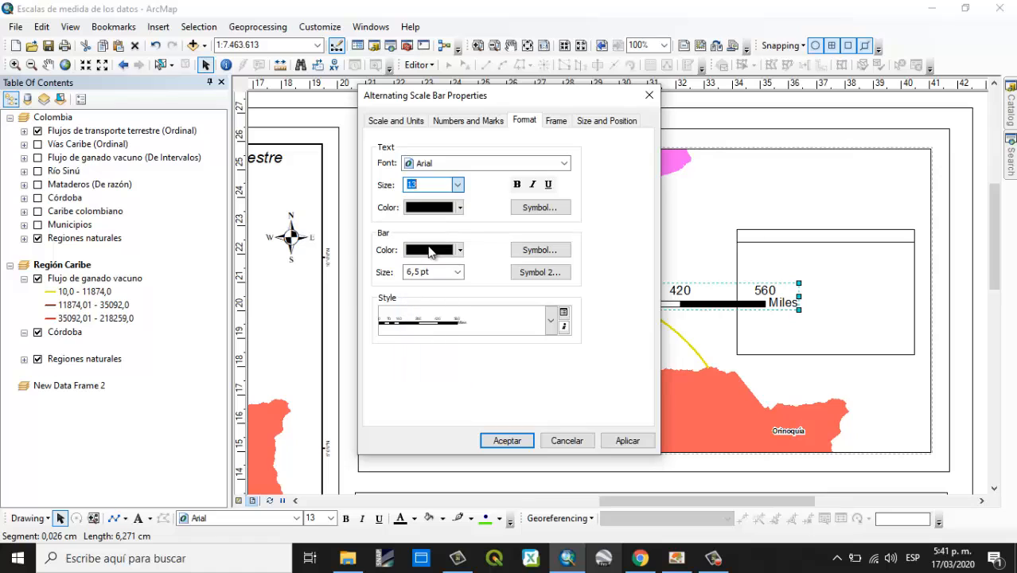
{"action": "left_click", "coordinate": [458, 271]}
{"action": "left_click", "coordinate": [428, 285]}
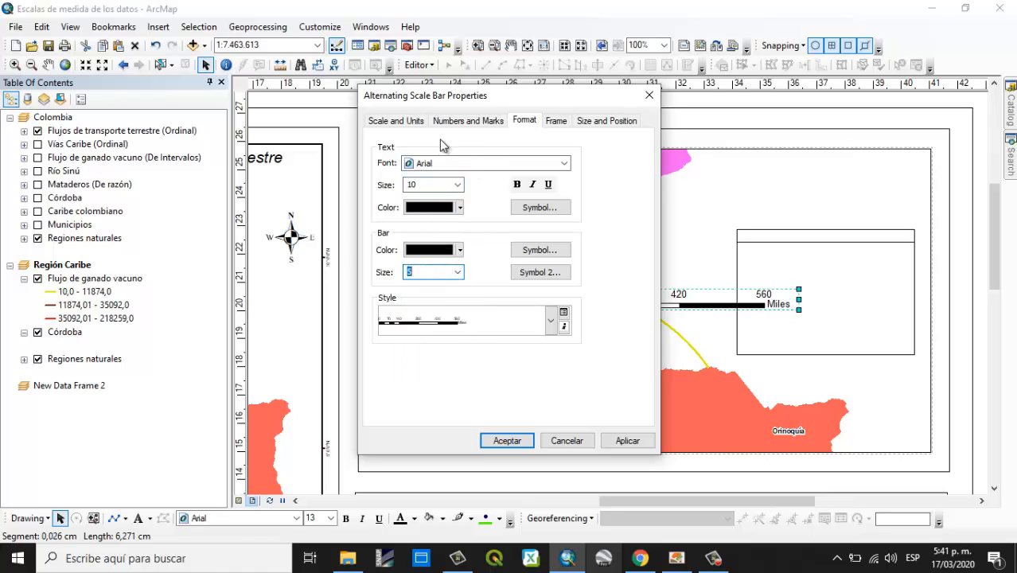
- Set the scale bar's number frequency to divisions
{"action": "left_click", "coordinate": [396, 120]}
{"action": "left_click", "coordinate": [468, 120]}
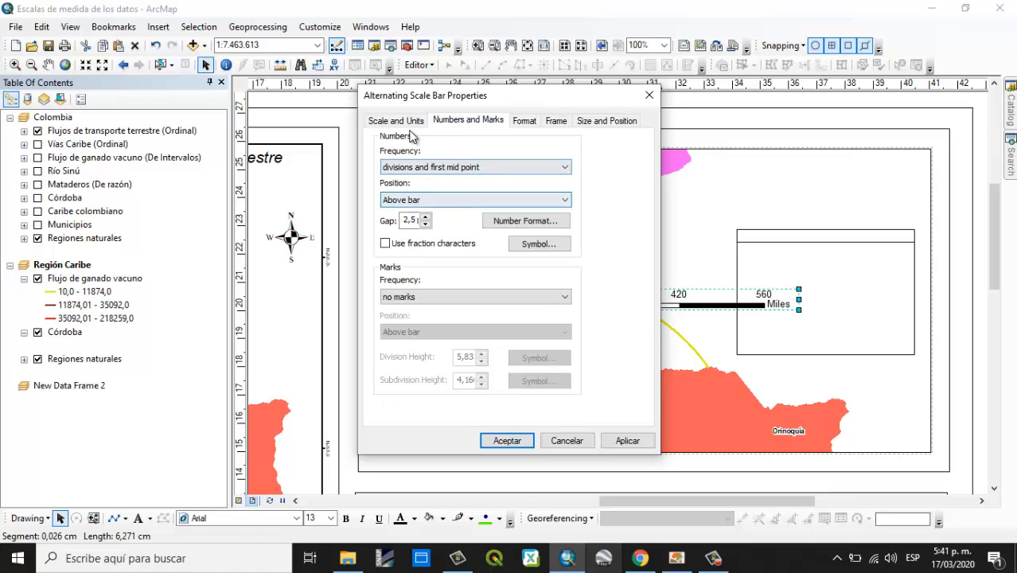
{"action": "left_click", "coordinate": [442, 167]}
{"action": "left_click", "coordinate": [430, 221]}
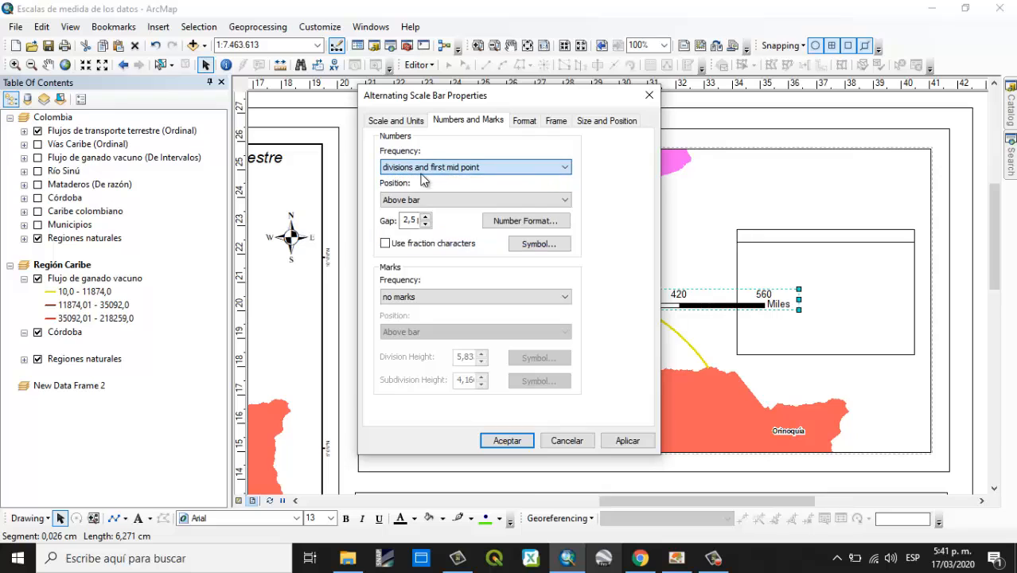
- Make the scale bar adjust its width when resizing and set its number of subdivisions to 3
{"action": "left_click", "coordinate": [405, 126]}
{"action": "left_click", "coordinate": [414, 251]}
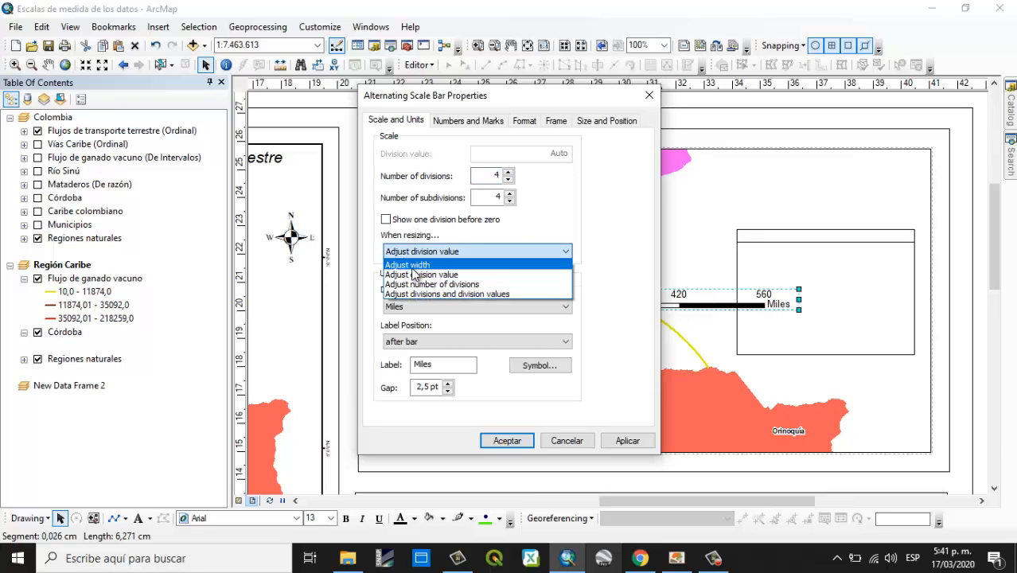
{"action": "left_click", "coordinate": [414, 263]}
{"action": "left_click", "coordinate": [509, 201]}
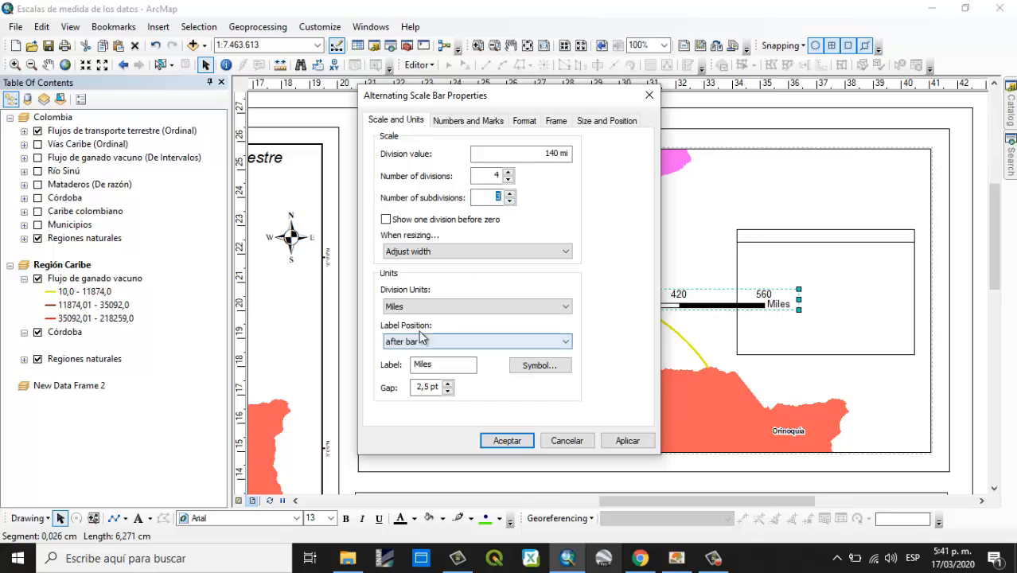
- Set the scale bar's division units to Kilometers with the label Km and apply the changes
{"action": "left_click", "coordinate": [436, 307]}
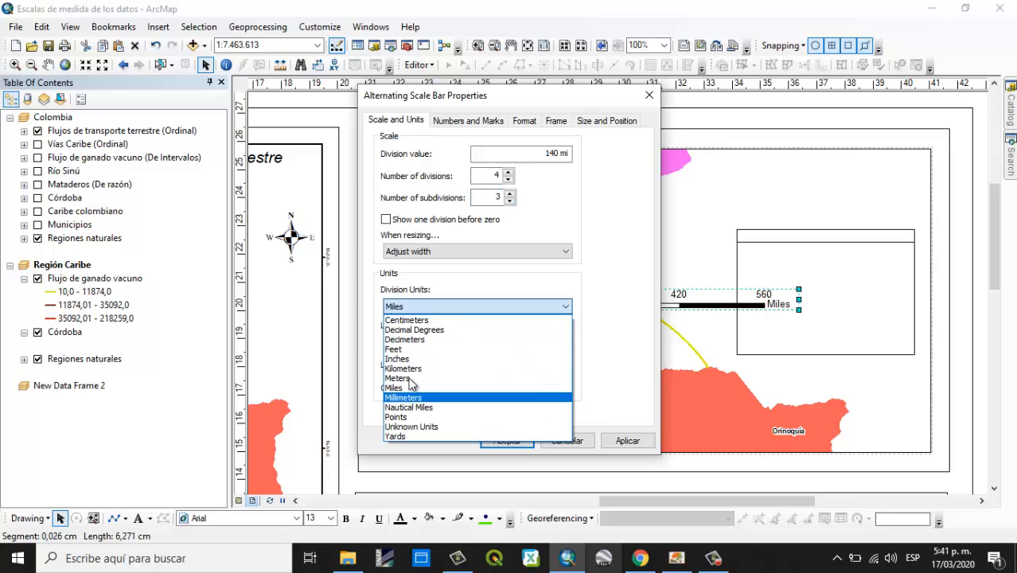
{"action": "left_click", "coordinate": [457, 368]}
{"action": "key", "text": "Tab"}
{"action": "key", "text": "Tab"}
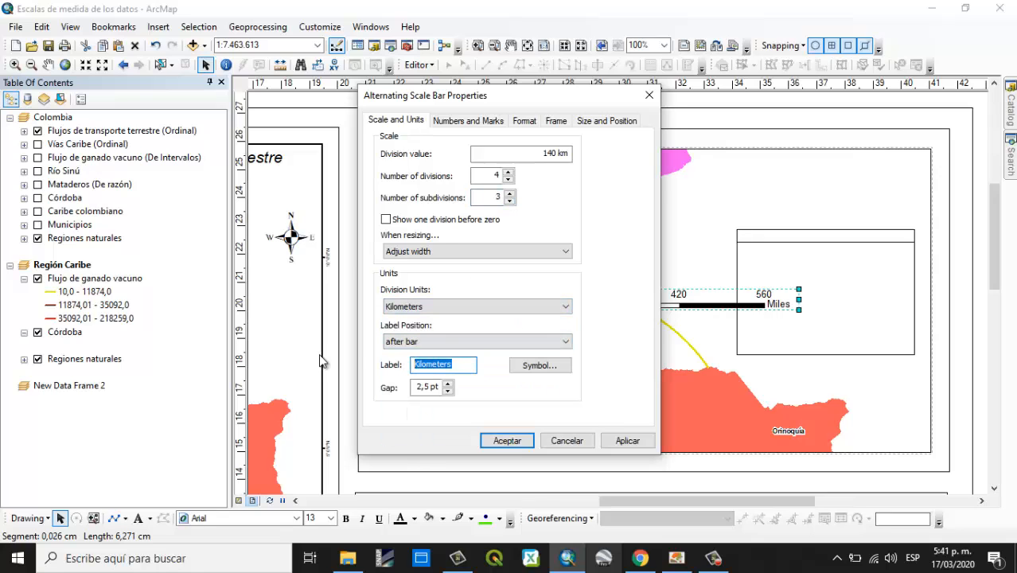
{"action": "left_click", "coordinate": [625, 442]}
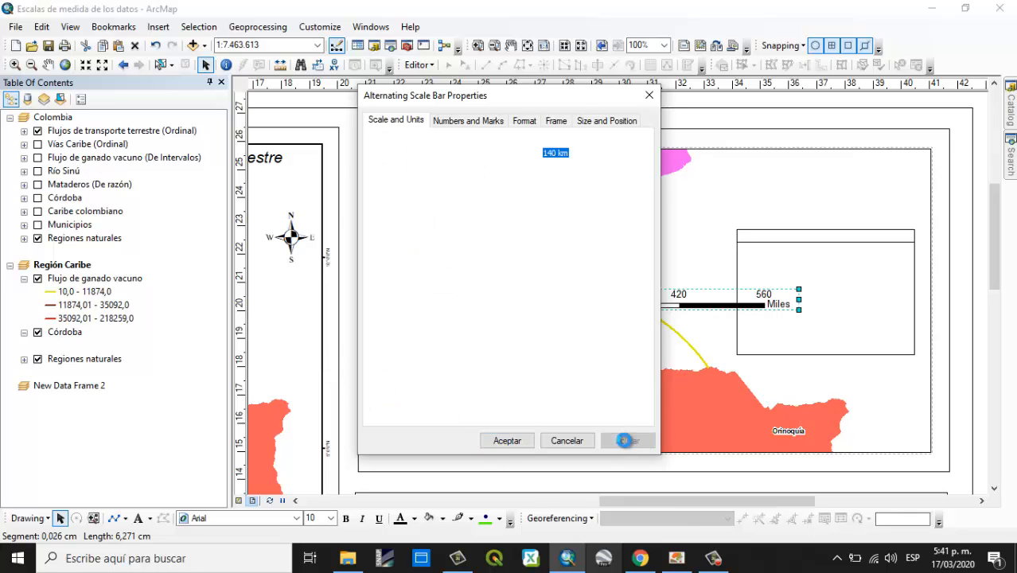
{"action": "left_click", "coordinate": [507, 441]}
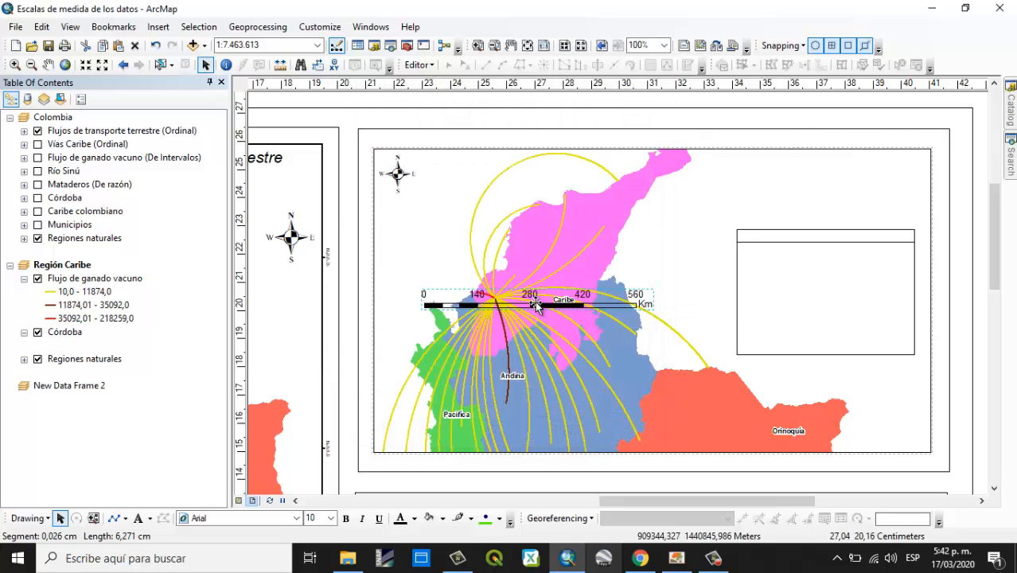
- Move the scale bar to the frame's northeast corner and set it to 3 divisions and 2 subdivisions
{"action": "left_click_drag", "start_coordinate": [547, 304], "coordinate": [812, 169]}
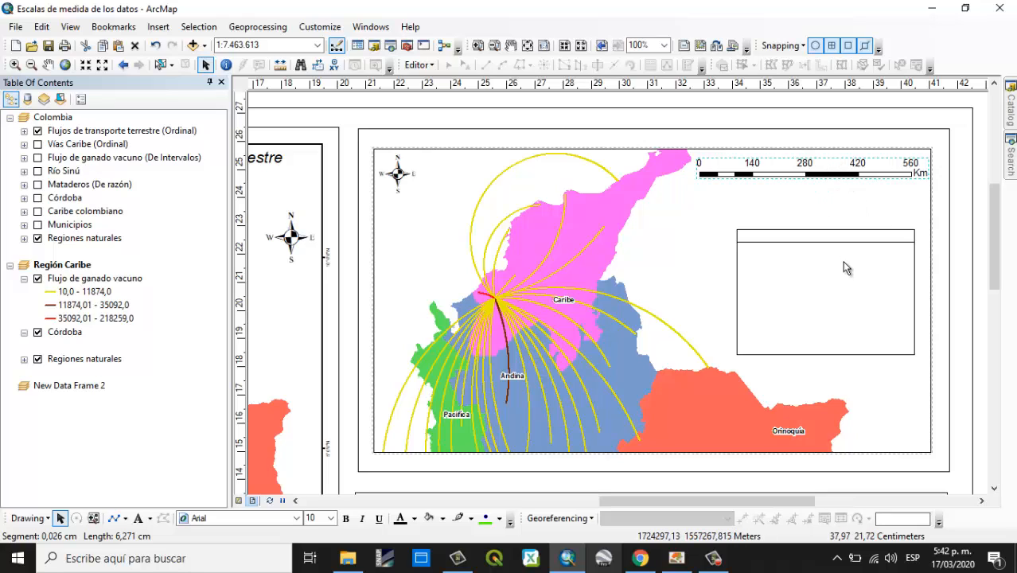
{"action": "double_click", "coordinate": [747, 170]}
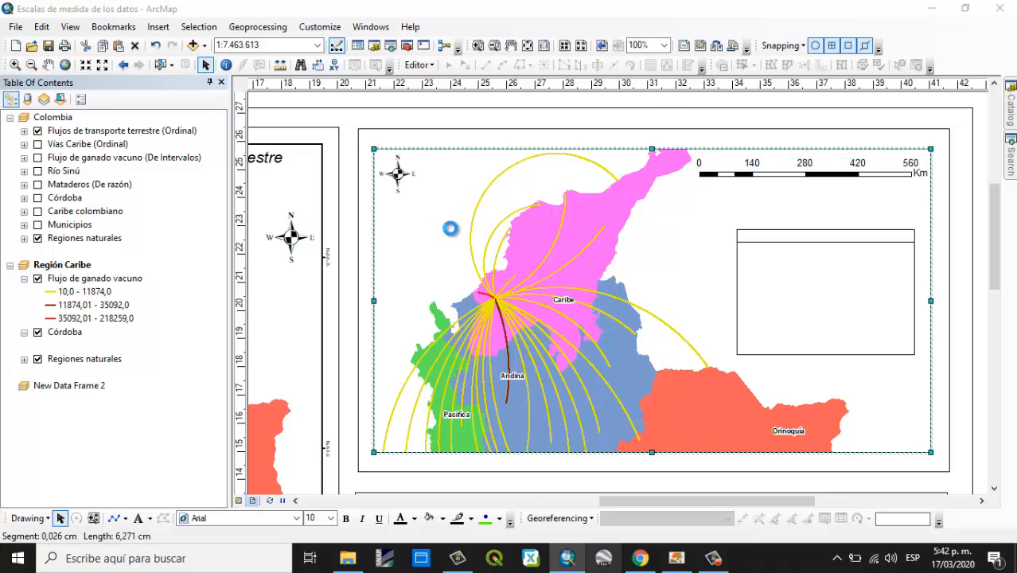
{"action": "left_click", "coordinate": [472, 123]}
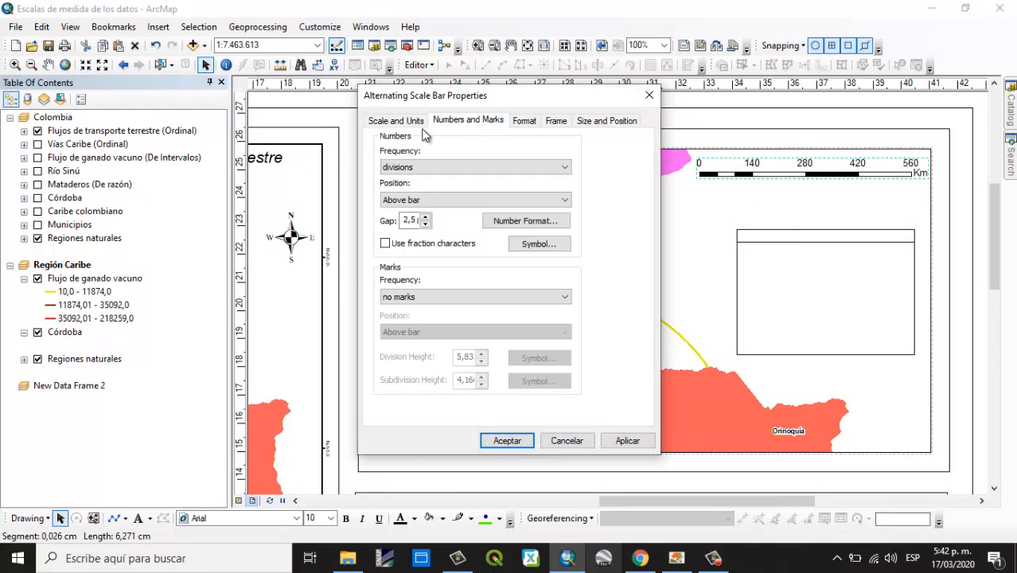
{"action": "left_click", "coordinate": [420, 123]}
{"action": "left_click", "coordinate": [507, 179]}
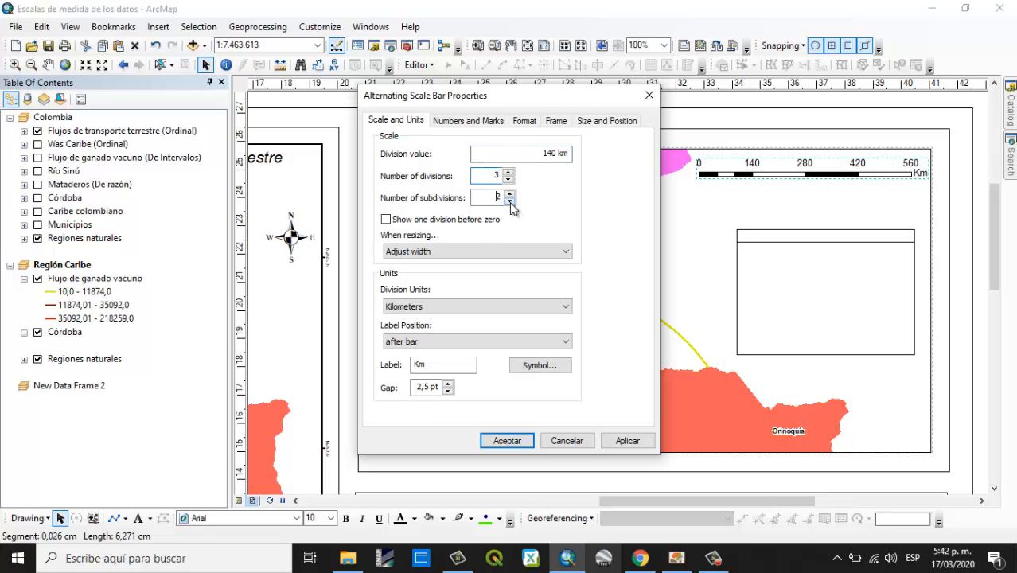
{"action": "left_click", "coordinate": [503, 441]}
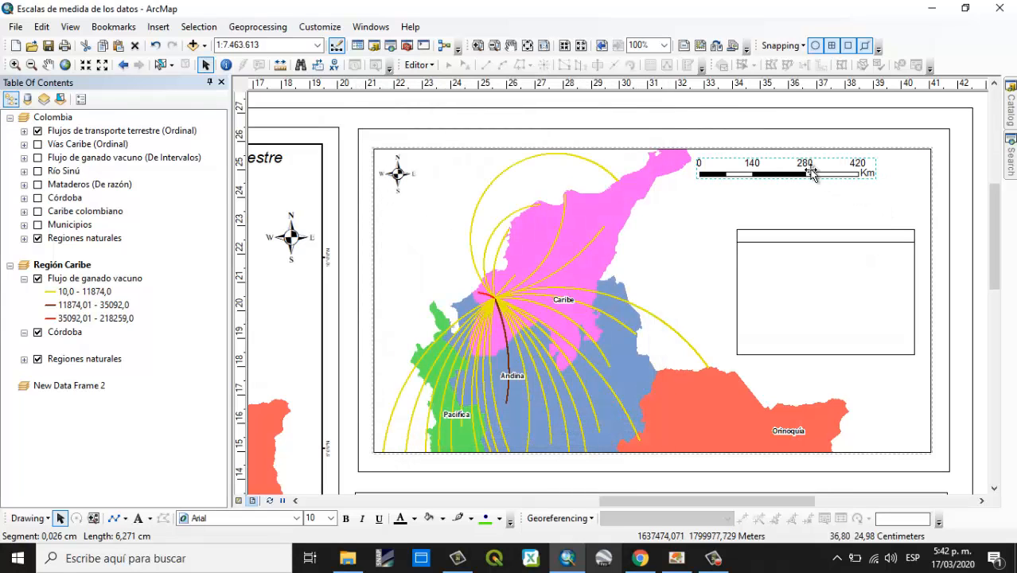
- Shift the scale bar toward the frame's east edge and align the legend box with its dividing line directly beneath it
{"action": "left_click_drag", "start_coordinate": [815, 171], "coordinate": [865, 175]}
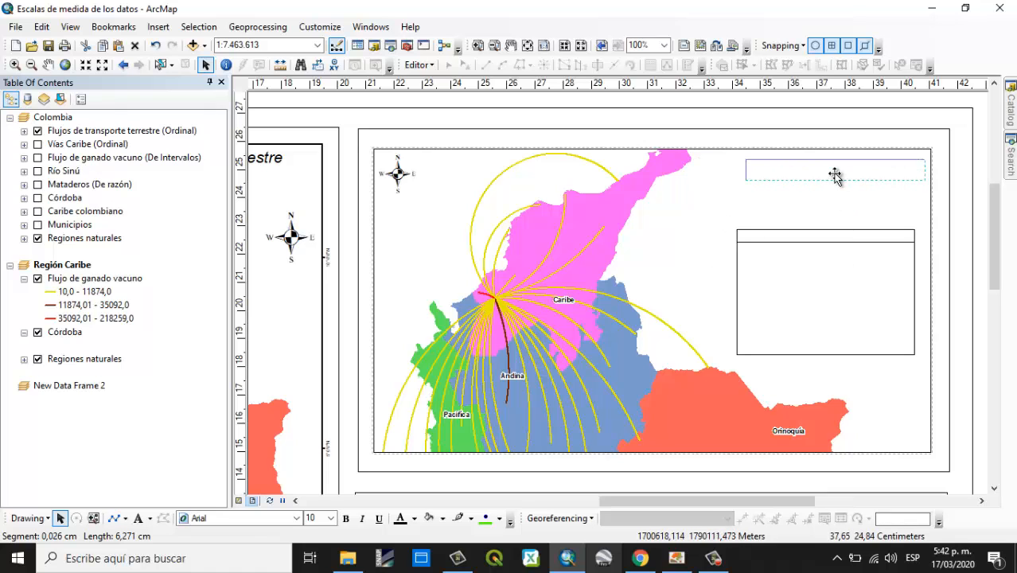
{"action": "left_click_drag", "start_coordinate": [836, 176], "coordinate": [840, 198]}
{"action": "left_click_drag", "start_coordinate": [730, 214], "coordinate": [909, 371]}
{"action": "left_click_drag", "start_coordinate": [880, 314], "coordinate": [891, 293]}
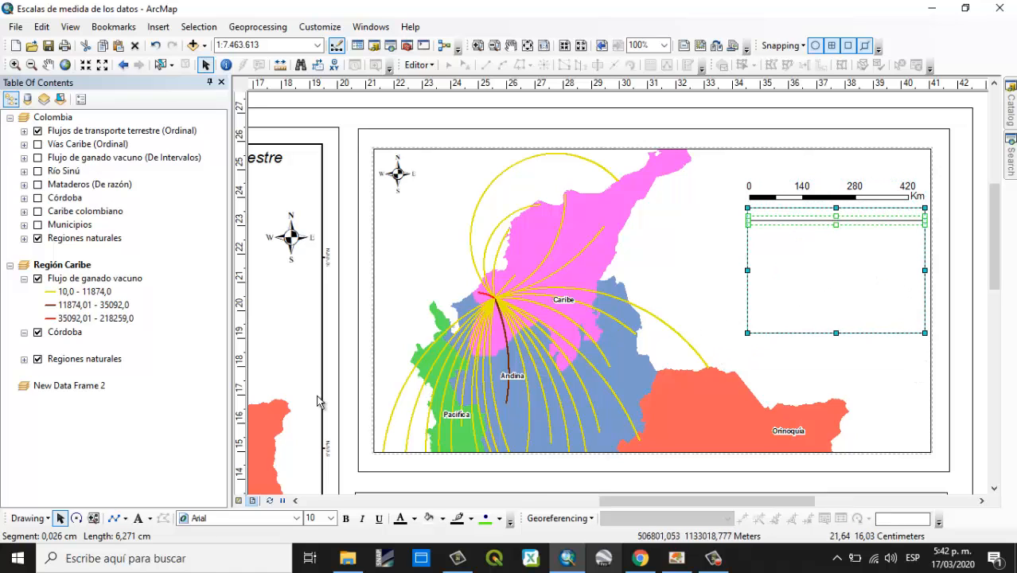
- Add the text "Escala: 1:7.400.000" above the scale bar and align it near the frame's east edge
{"action": "left_click", "coordinate": [137, 519]}
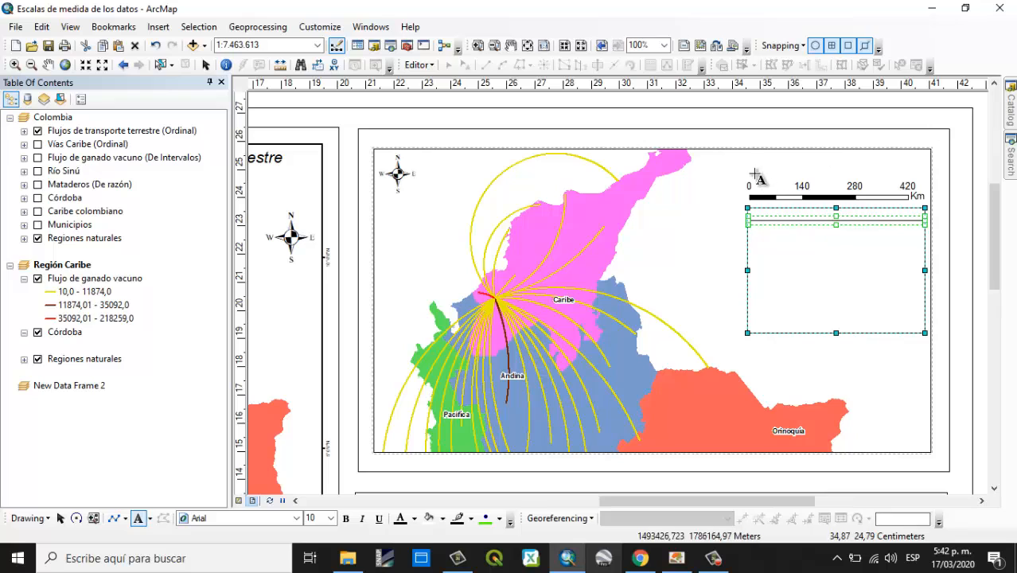
{"action": "left_click", "coordinate": [761, 160]}
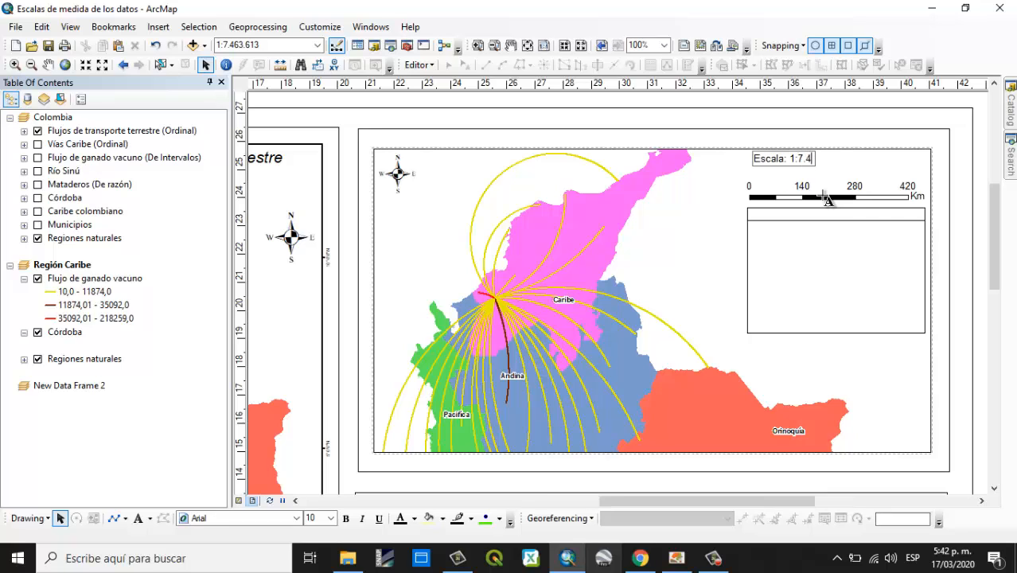
{"action": "key", "text": "Return"}
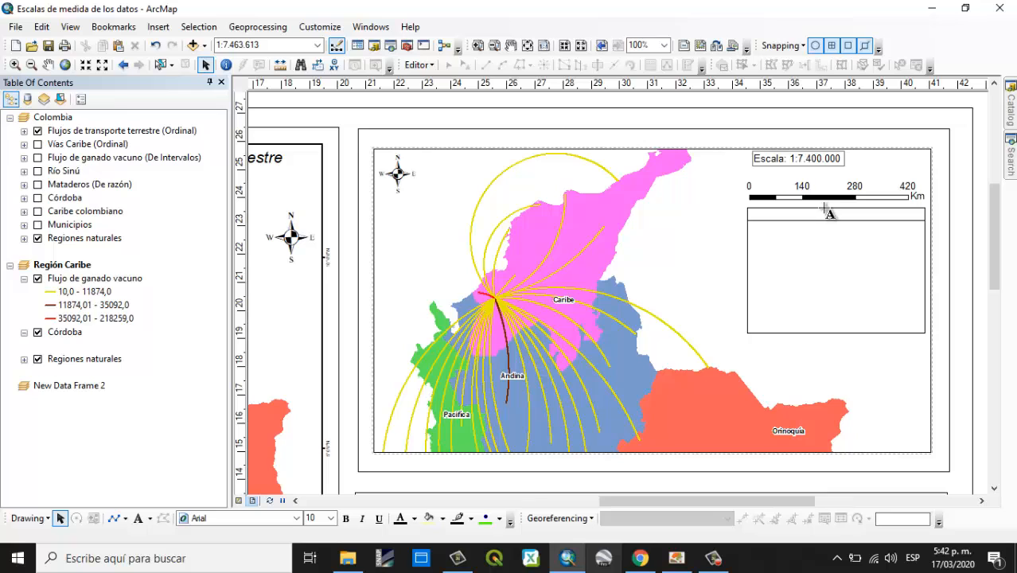
{"action": "left_click_drag", "start_coordinate": [820, 163], "coordinate": [902, 168]}
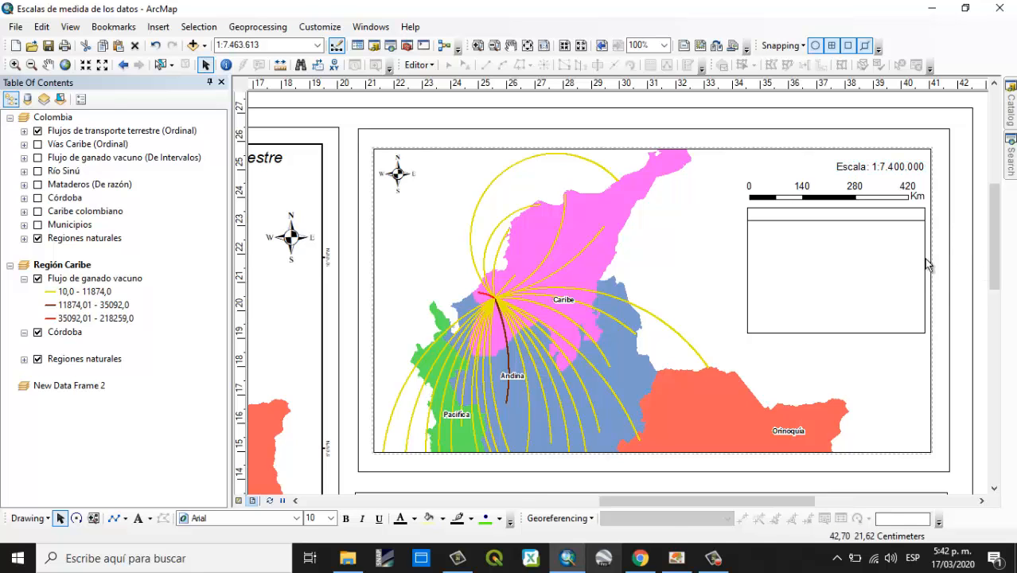
- Insert a single-column legend with Flujo de ganado vacuno, Córdoba and Regiones naturales, removing its title and keeping the remaining default settings
{"action": "left_click", "coordinate": [159, 26]}
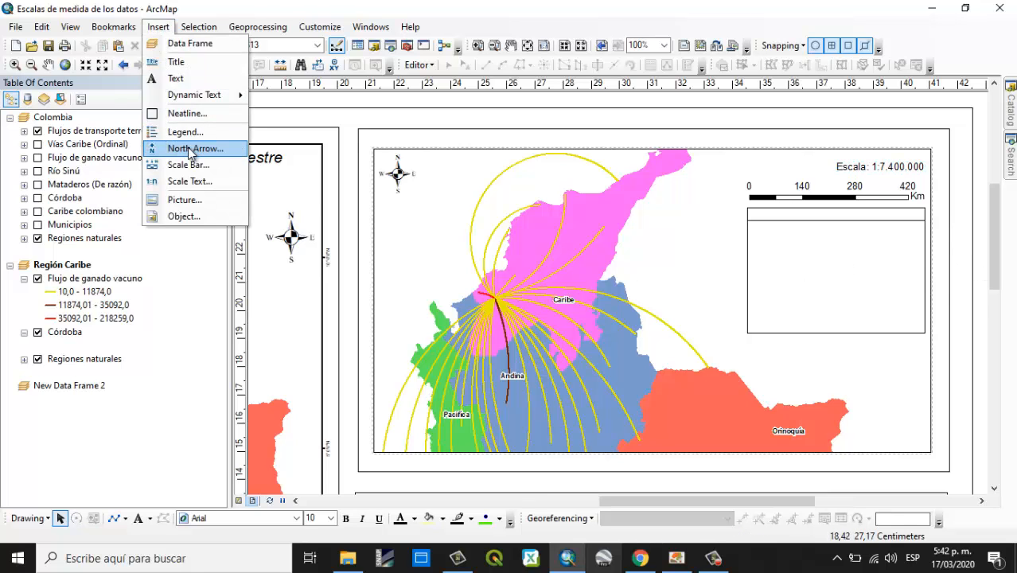
{"action": "left_click", "coordinate": [187, 132]}
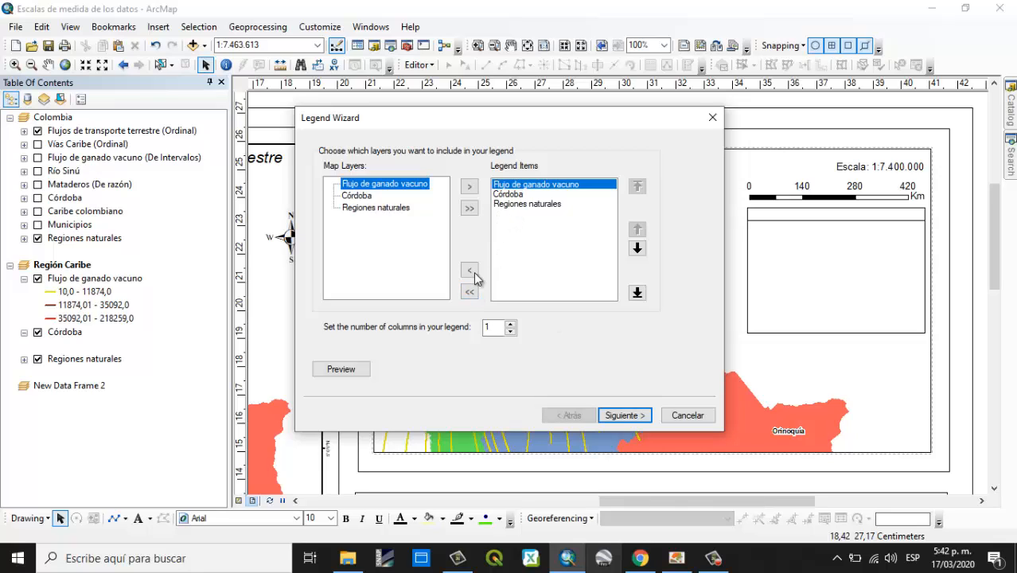
{"action": "left_click", "coordinate": [618, 414]}
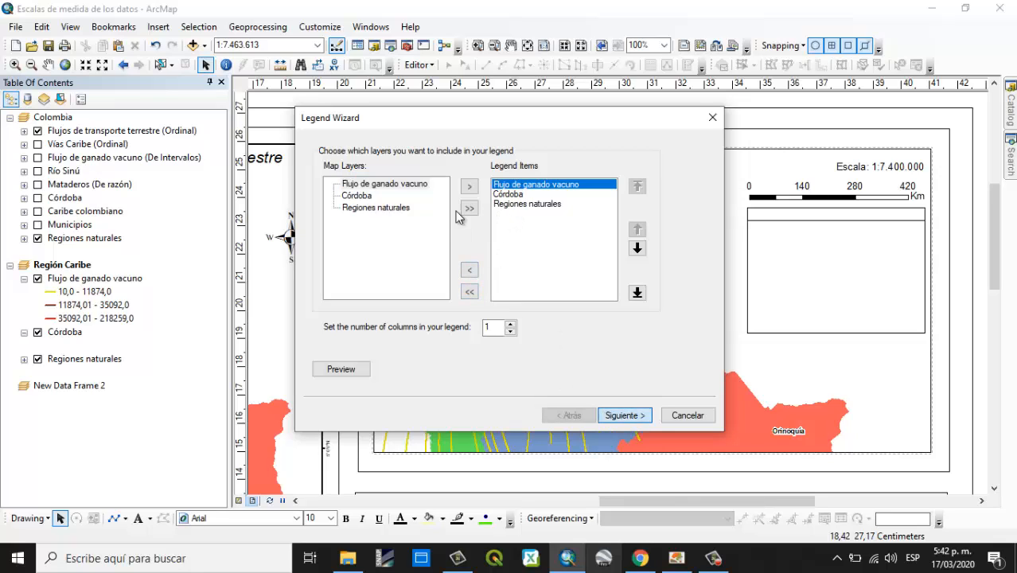
{"action": "left_click", "coordinate": [347, 167]}
{"action": "left_click_drag", "start_coordinate": [347, 166], "coordinate": [279, 168]}
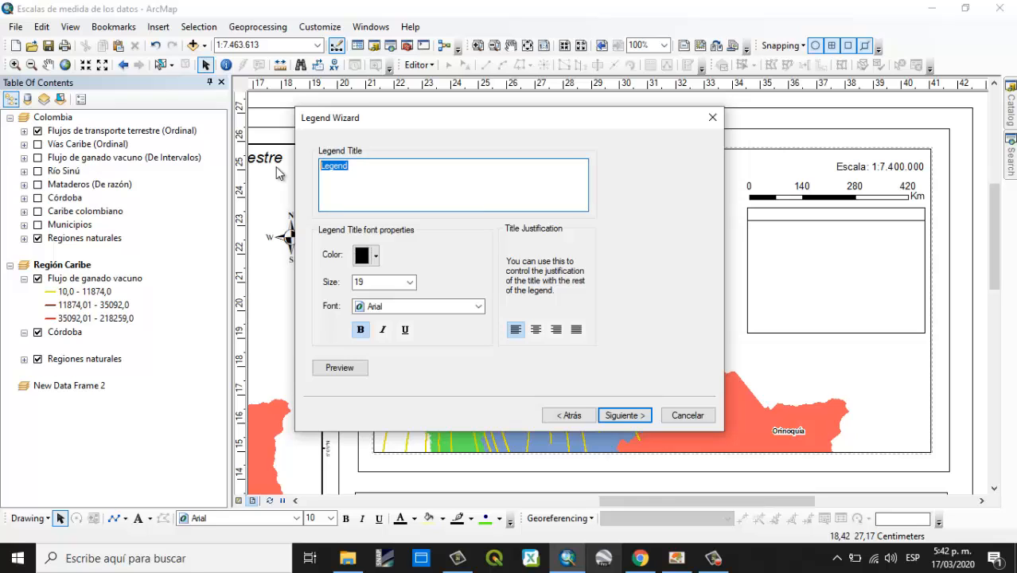
{"action": "right_click", "coordinate": [278, 168]}
{"action": "left_click", "coordinate": [537, 182]}
{"action": "left_click", "coordinate": [637, 416]}
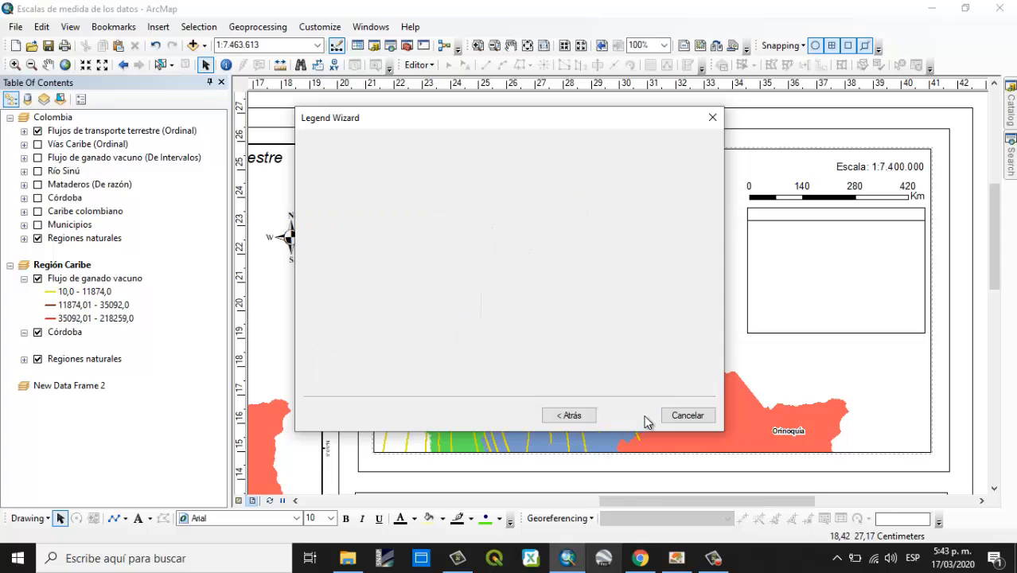
{"action": "left_click", "coordinate": [637, 415]}
{"action": "left_click", "coordinate": [636, 415]}
{"action": "left_click", "coordinate": [640, 416]}
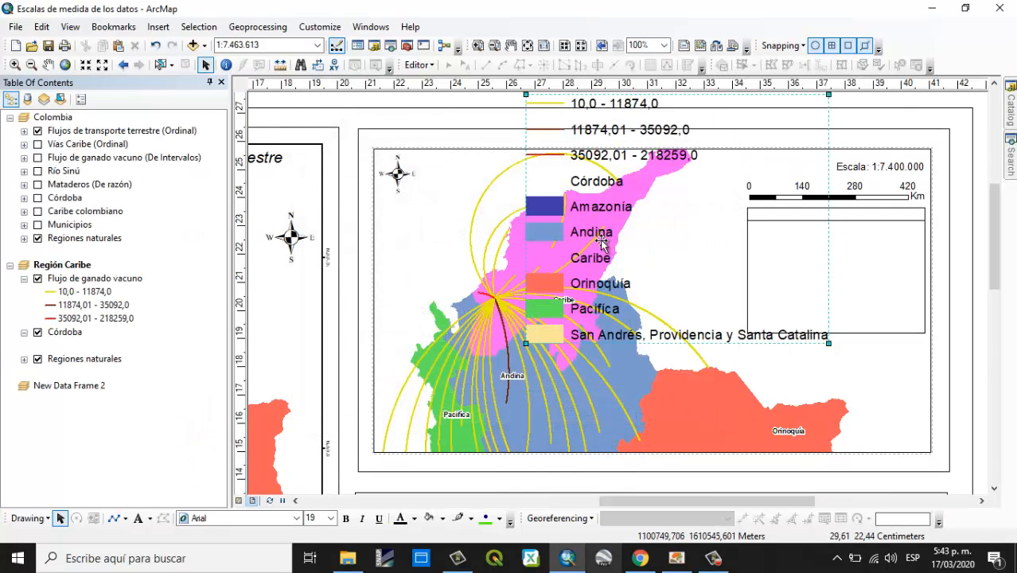
- Move the new legend off the layout page into the empty area east of the page edge
{"action": "left_click_drag", "start_coordinate": [590, 238], "coordinate": [802, 333]}
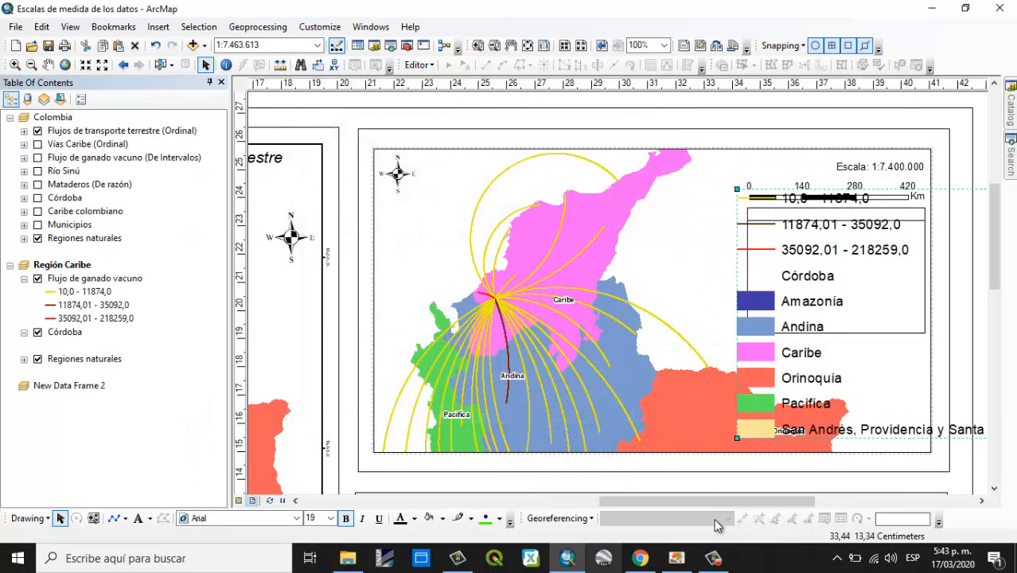
{"action": "left_click_drag", "start_coordinate": [716, 500], "coordinate": [806, 500]}
{"action": "mouse_move", "coordinate": [460, 279]}
{"action": "left_mouse_down"}
{"action": "mouse_move", "coordinate": [782, 261]}
{"action": "mouse_move", "coordinate": [724, 246]}
{"action": "left_mouse_up"}
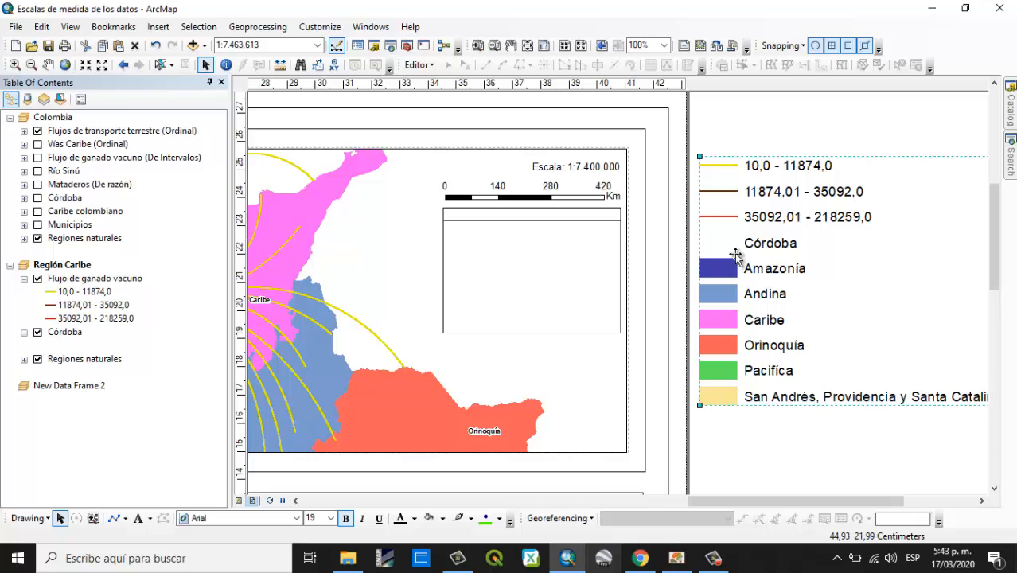
- Convert the legend to graphics and ungroup it twice so that each legend entry can be selected separately
{"action": "right_click", "coordinate": [741, 263]}
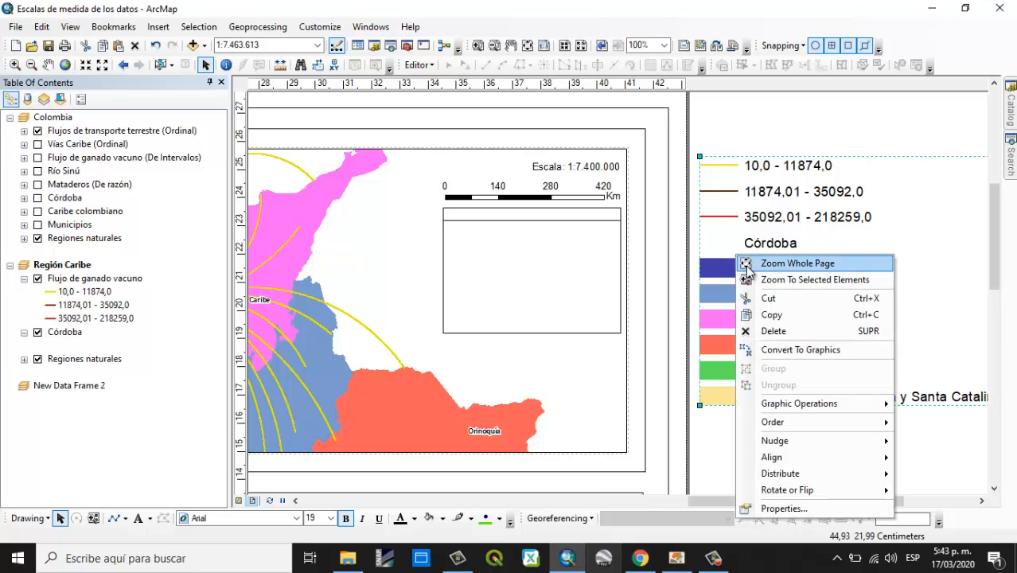
{"action": "left_click", "coordinate": [774, 350]}
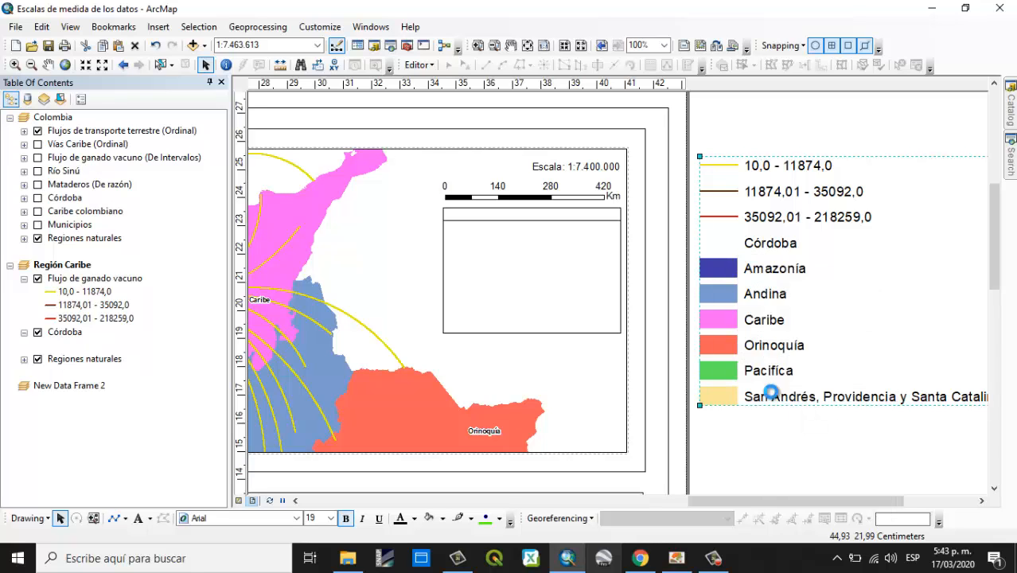
{"action": "left_click", "coordinate": [775, 436]}
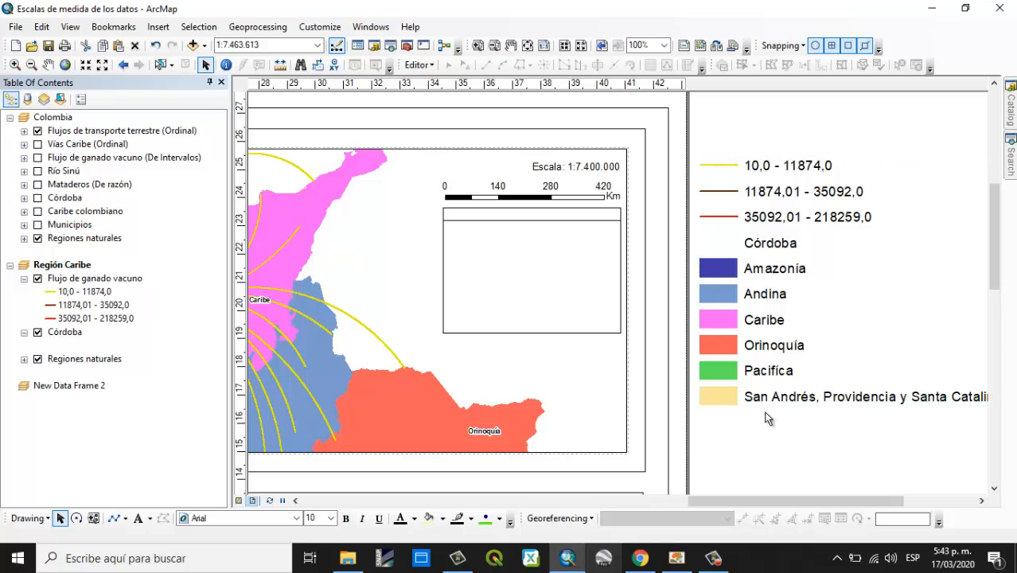
{"action": "right_click", "coordinate": [745, 315]}
{"action": "left_click", "coordinate": [784, 176]}
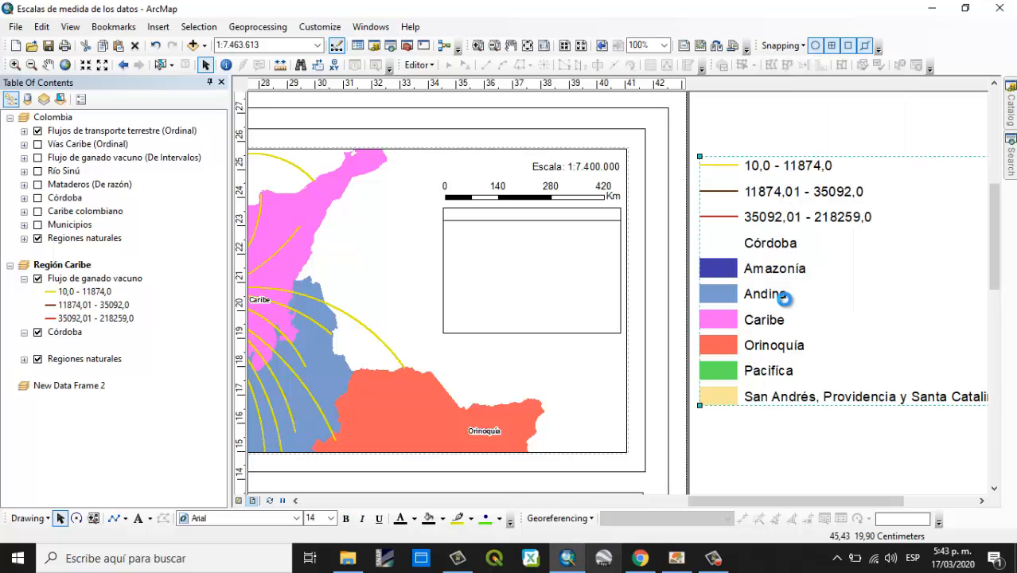
{"action": "left_click", "coordinate": [788, 432]}
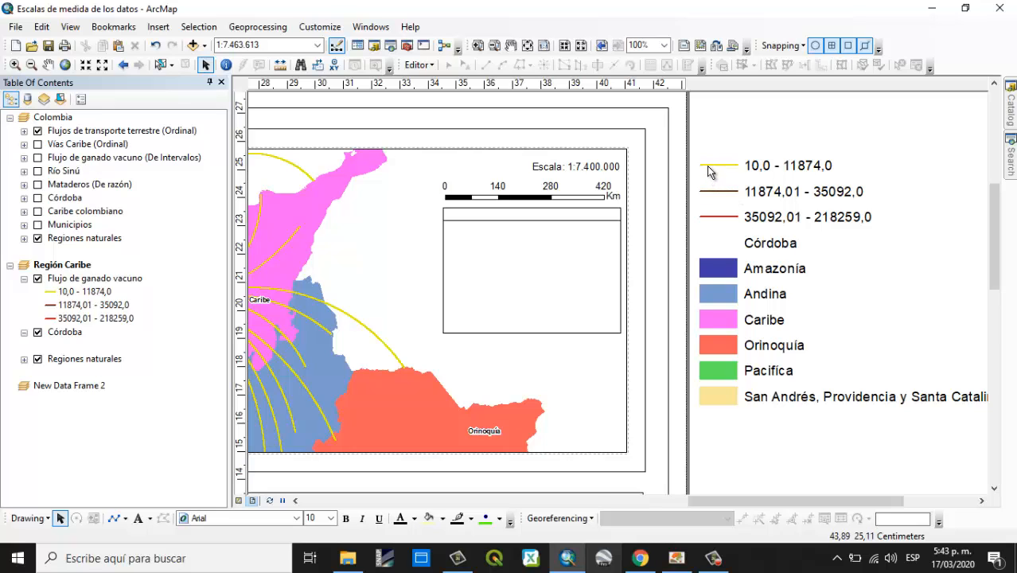
{"action": "left_click", "coordinate": [767, 244]}
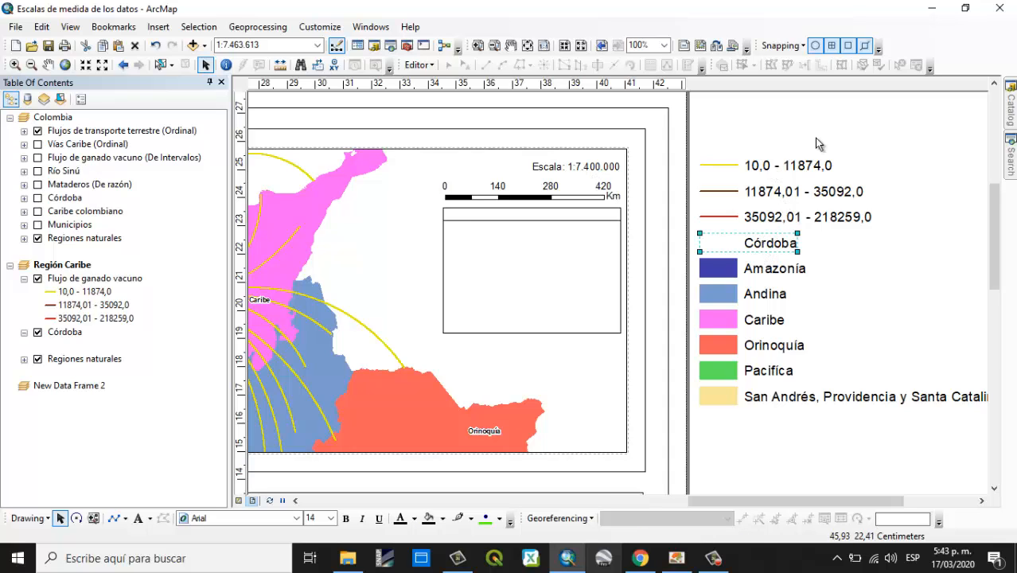
- Duplicate the scale text, place the copy in the legend box's header strip and change its text to "LEYENDA"
{"action": "left_click", "coordinate": [596, 166]}
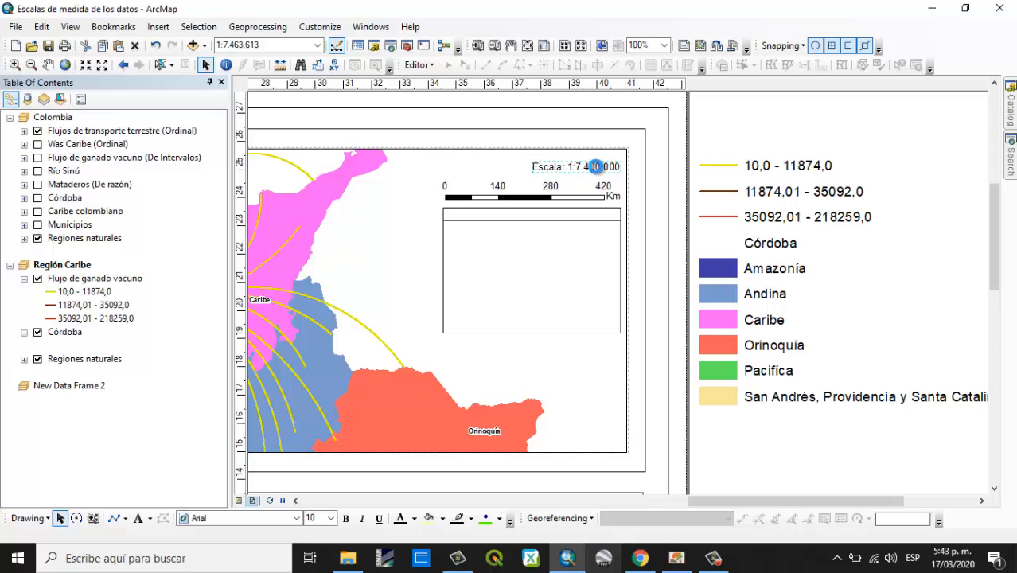
{"action": "key", "text": "ctrl+v"}
{"action": "left_click_drag", "start_coordinate": [601, 185], "coordinate": [539, 215]}
{"action": "double_click", "coordinate": [539, 213]}
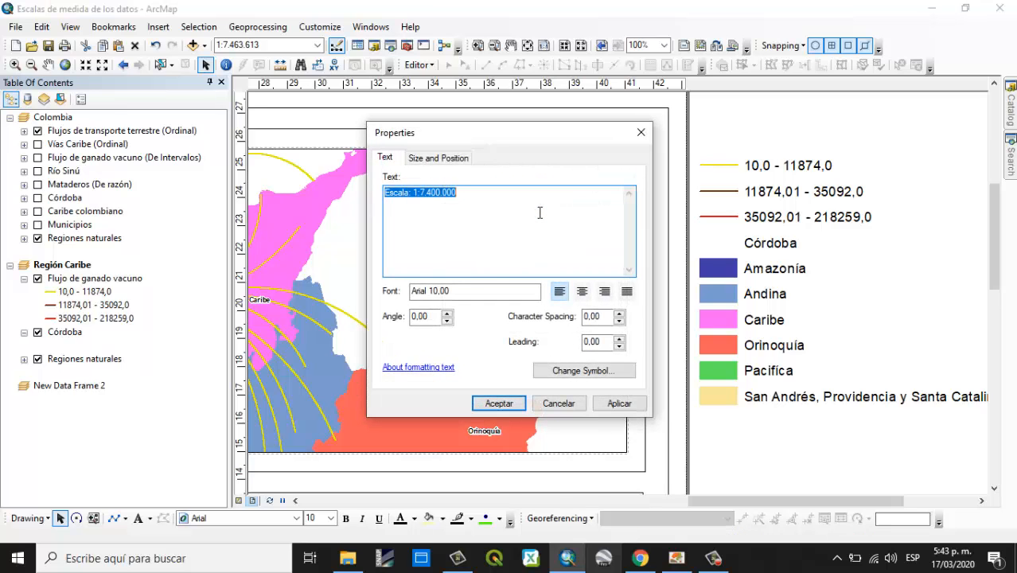
{"action": "type", "text": "LEYENDA"}
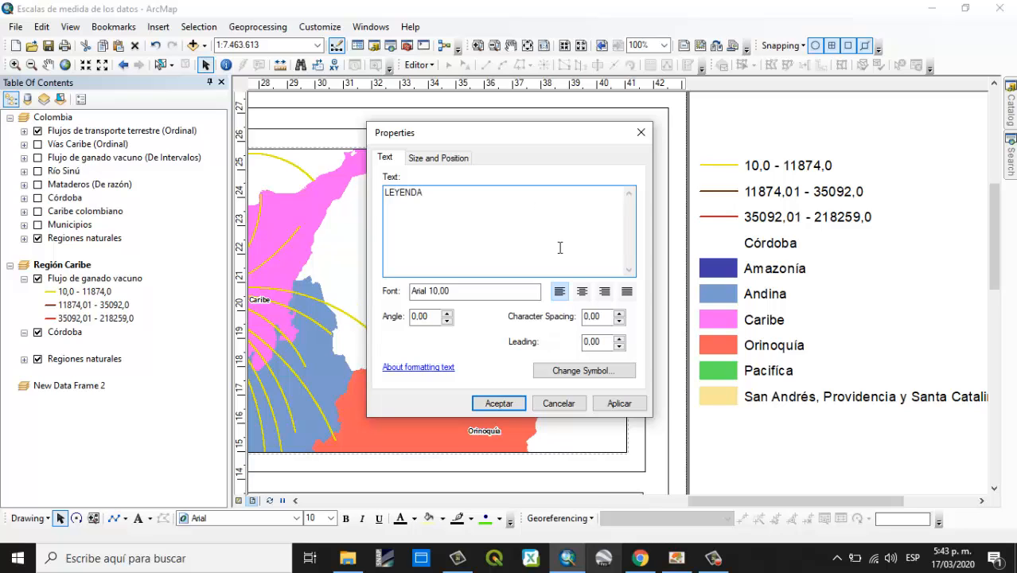
{"action": "left_click", "coordinate": [498, 403]}
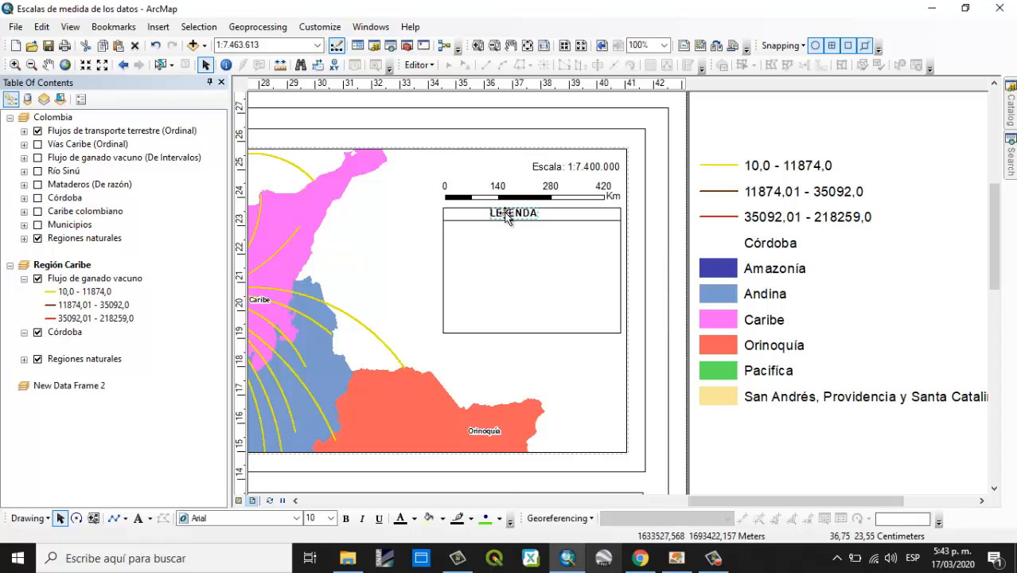
- Centre the LEYENDA title in the header row of the legend box
{"action": "left_click_drag", "start_coordinate": [519, 216], "coordinate": [540, 215]}
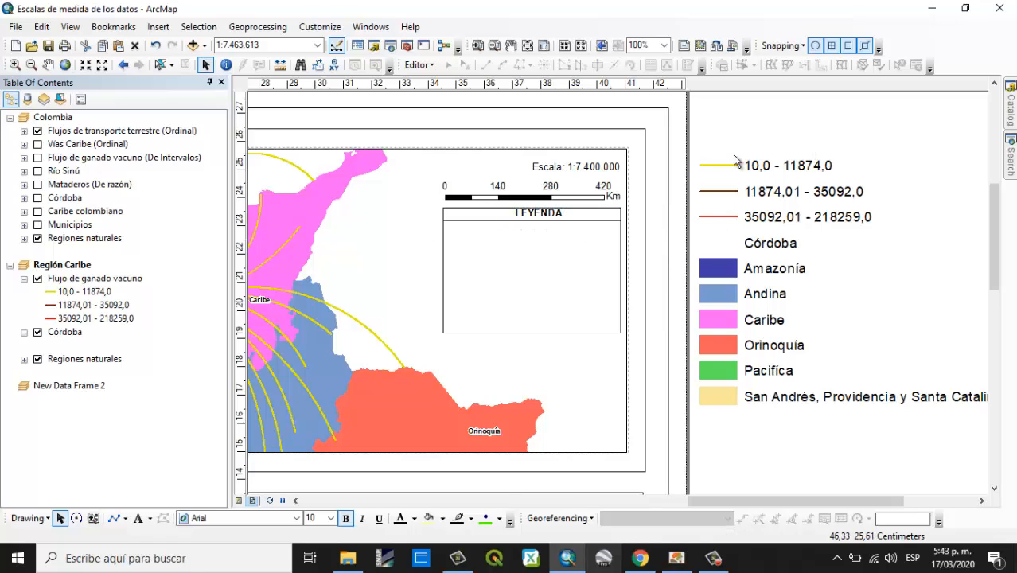
- Group the three cattle-flow class entries beside the page, scale the group down slightly, and ungroup it
{"action": "left_click_drag", "start_coordinate": [699, 149], "coordinate": [884, 234]}
{"action": "right_click", "coordinate": [820, 167]}
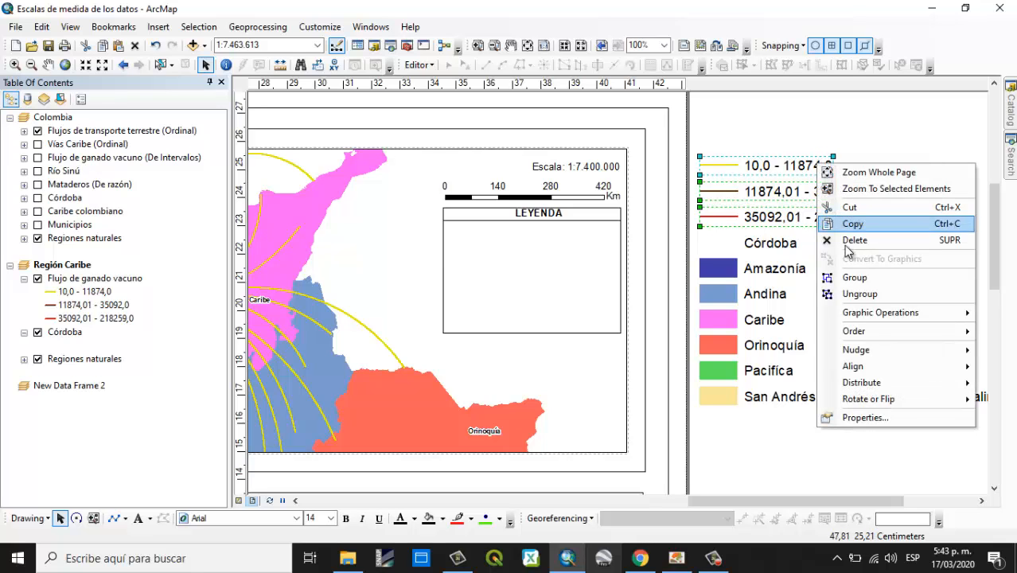
{"action": "left_click", "coordinate": [845, 275]}
{"action": "left_click_drag", "start_coordinate": [865, 164], "coordinate": [828, 177]}
{"action": "right_click", "coordinate": [800, 199]}
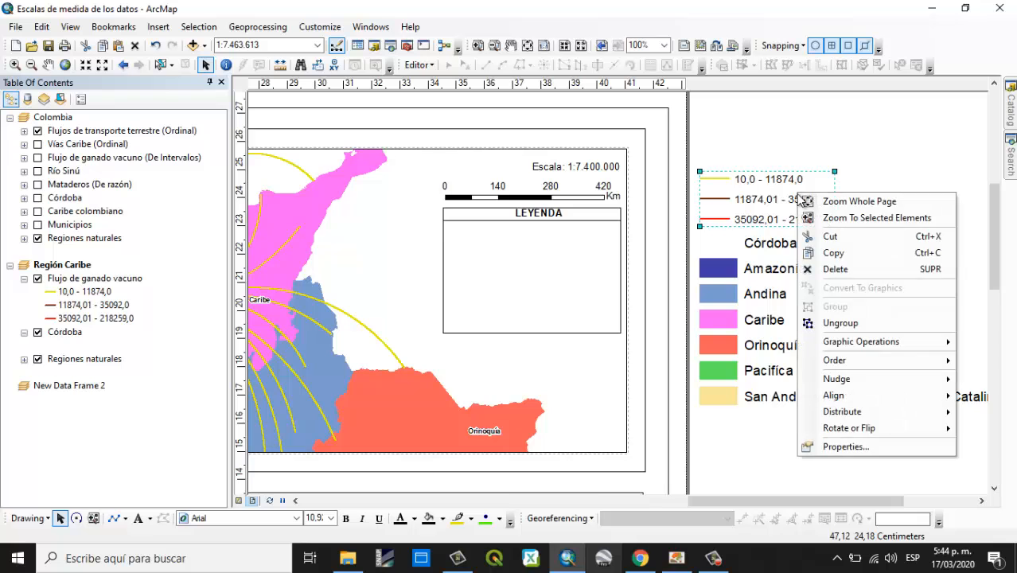
{"action": "left_click", "coordinate": [810, 320]}
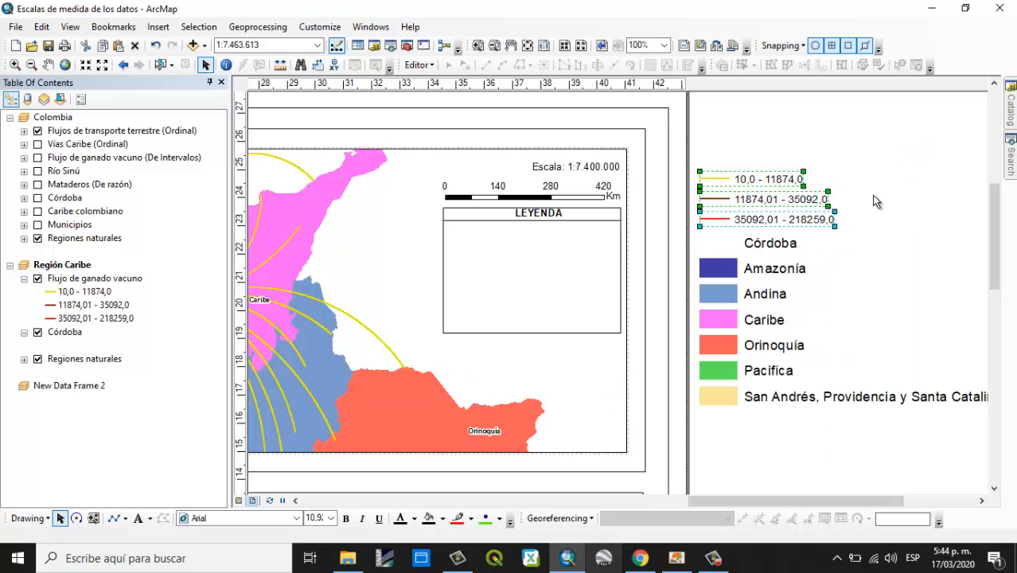
- Tighten the vertical spacing by moving the second and third cattle-flow class entries up toward the first
{"action": "left_click", "coordinate": [814, 195]}
{"action": "left_click_drag", "start_coordinate": [816, 200], "coordinate": [807, 205]}
{"action": "left_click", "coordinate": [809, 219]}
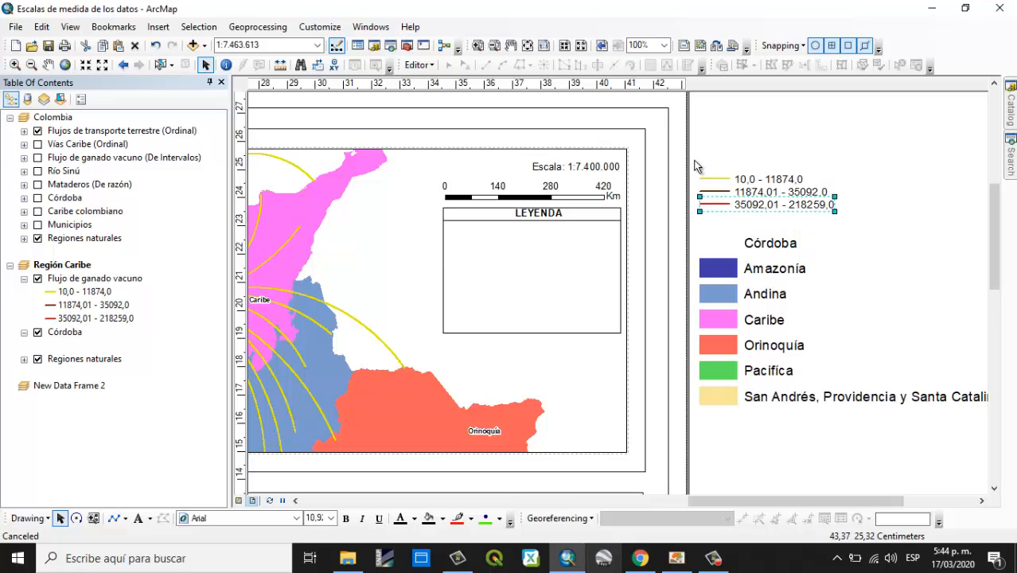
- Regroup the three cattle-flow class entries and place them inside the legend box below the LEYENDA header
{"action": "left_click_drag", "start_coordinate": [694, 161], "coordinate": [934, 306]}
{"action": "right_click", "coordinate": [786, 197]}
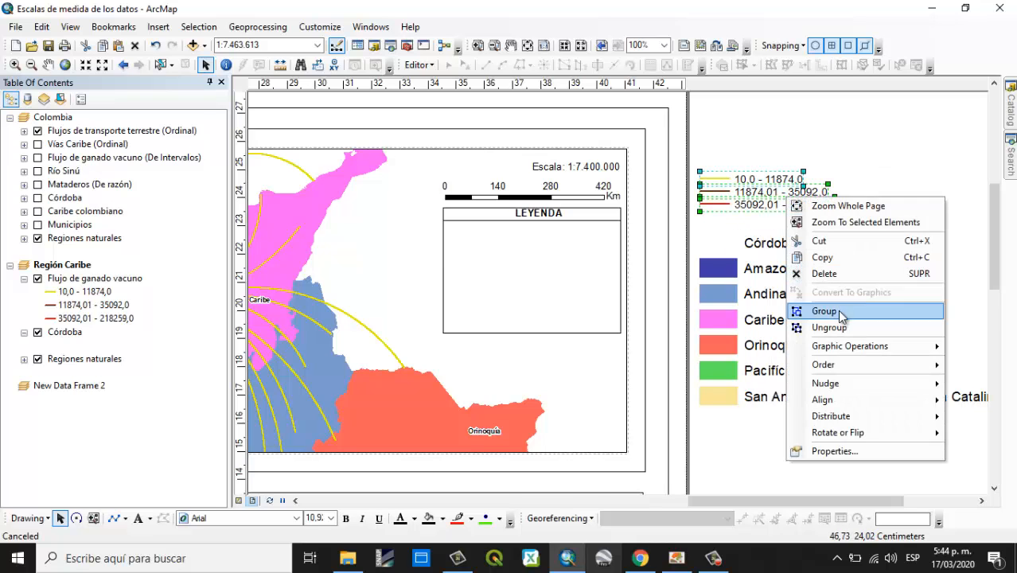
{"action": "left_click", "coordinate": [841, 314]}
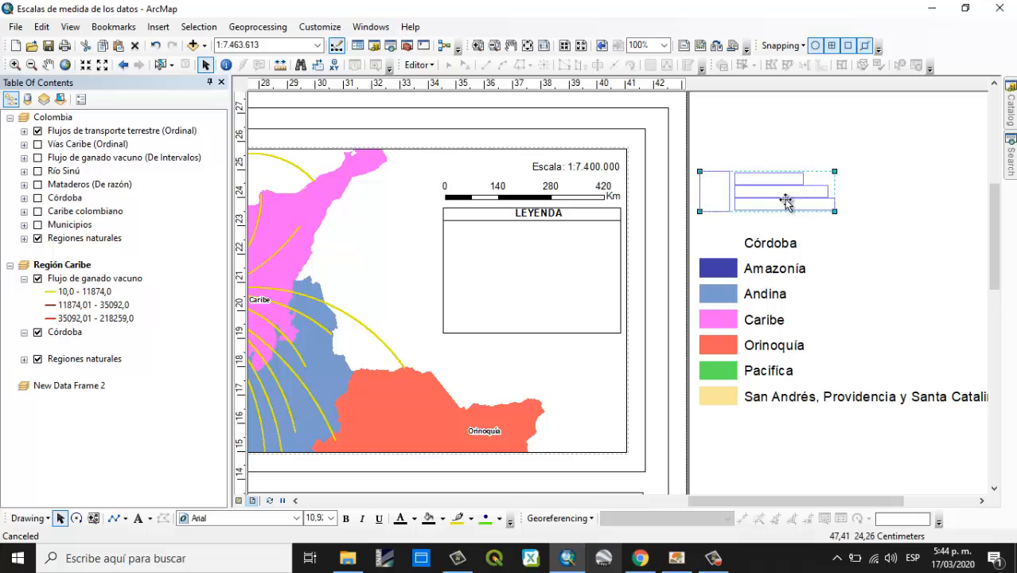
{"action": "left_click_drag", "start_coordinate": [785, 202], "coordinate": [463, 232]}
- Duplicate the LEYENDA title as a non-bold heading reading "Flujo de ganado vacuno" above the flow class entries
{"action": "left_click", "coordinate": [543, 215]}
{"action": "key", "text": "ctrl+c"}
{"action": "key", "text": "ctrl+v"}
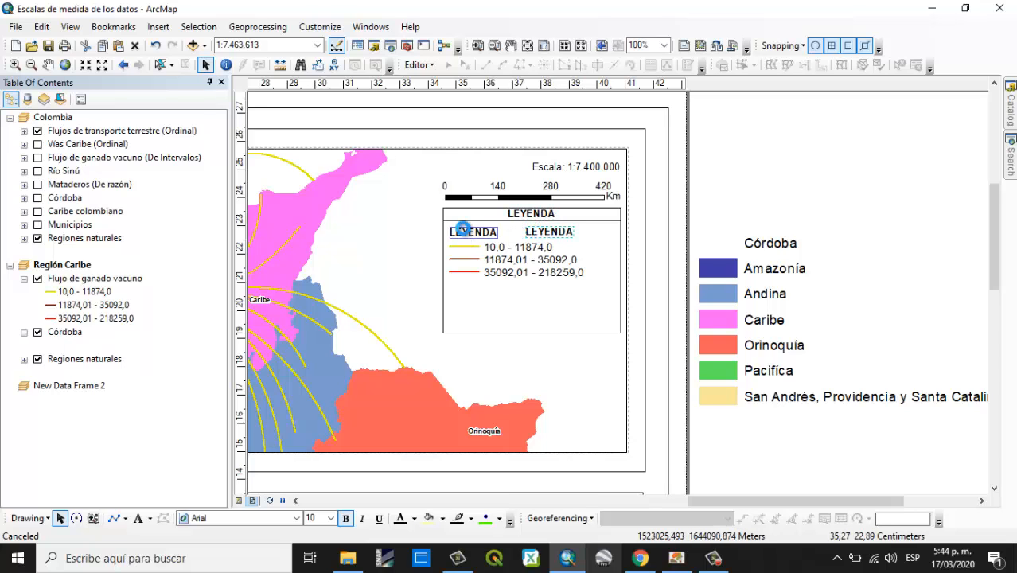
{"action": "double_click", "coordinate": [466, 232]}
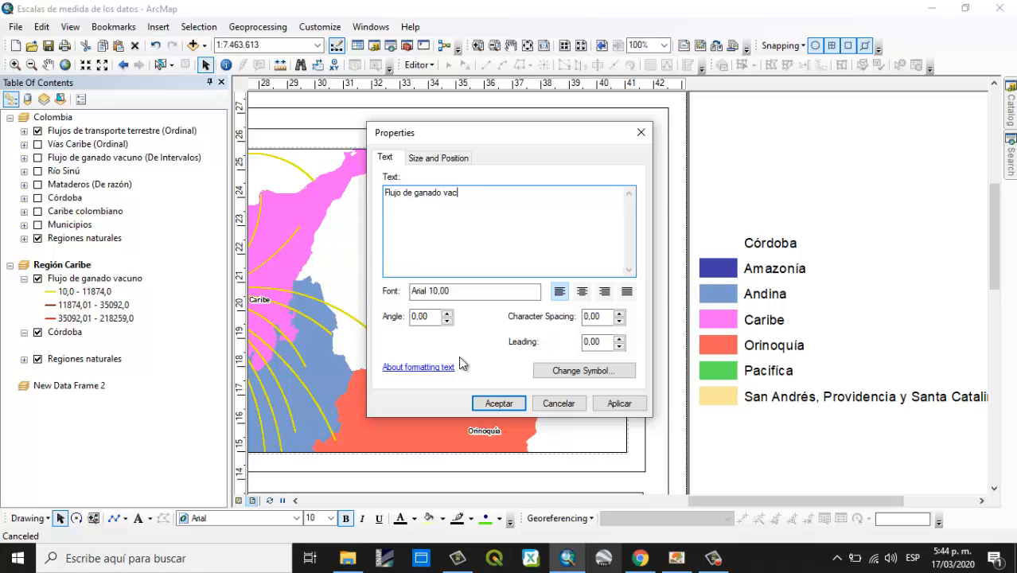
{"action": "left_click", "coordinate": [499, 403]}
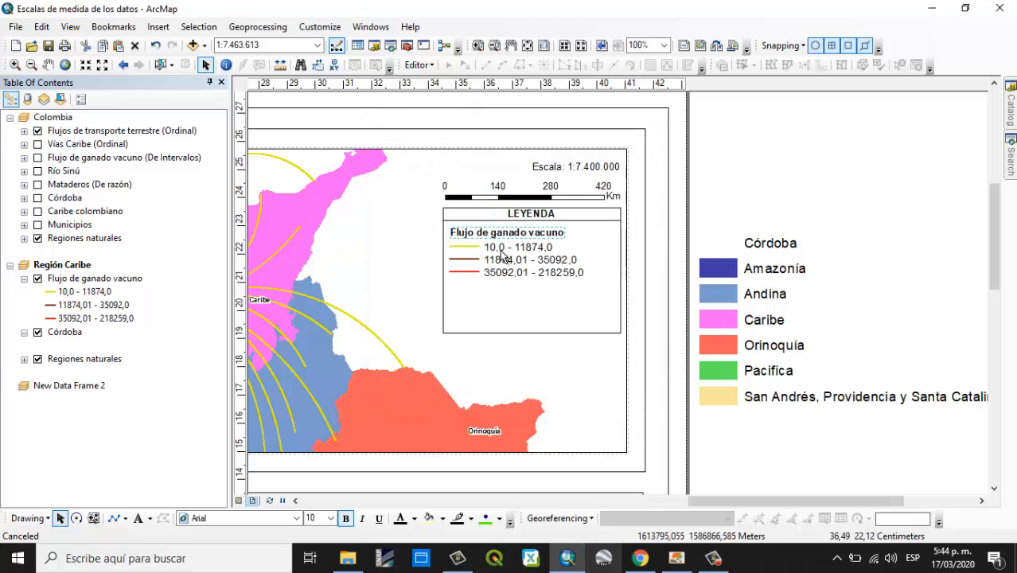
{"action": "left_click_drag", "start_coordinate": [513, 232], "coordinate": [512, 229]}
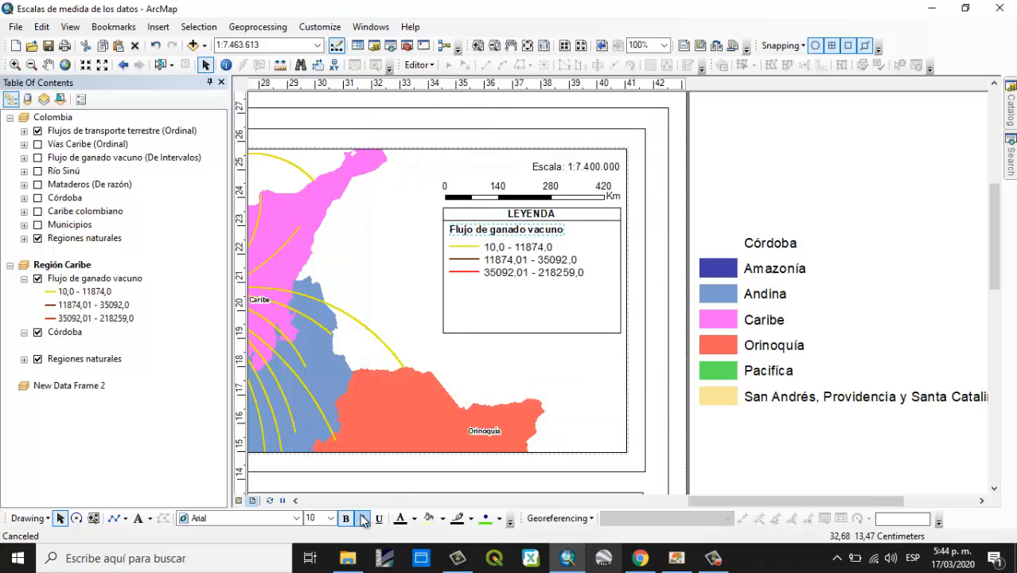
{"action": "left_click", "coordinate": [519, 470]}
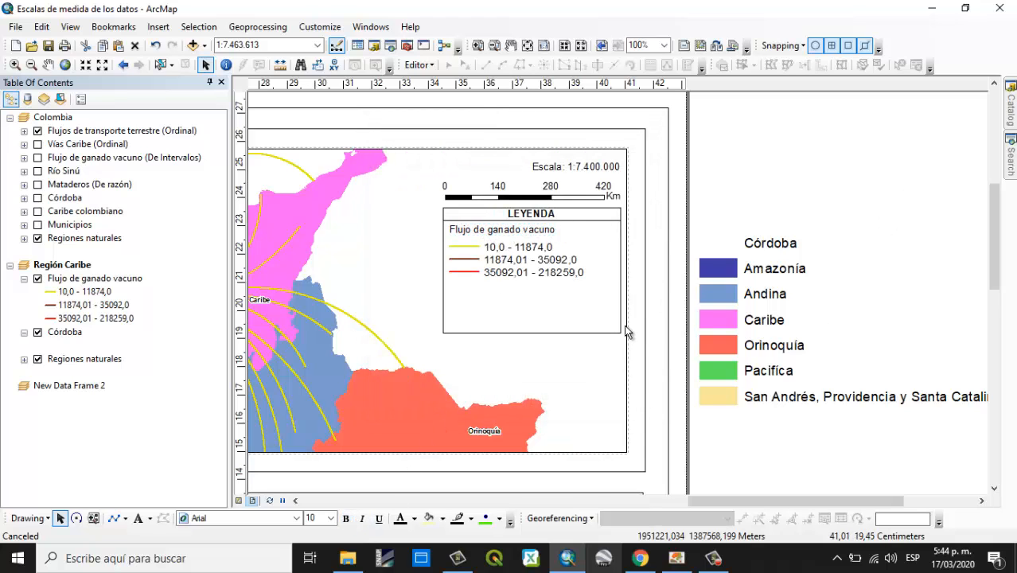
- Extend the legend box's bottom edge downward by about 1.8 cm
{"action": "left_click", "coordinate": [535, 333]}
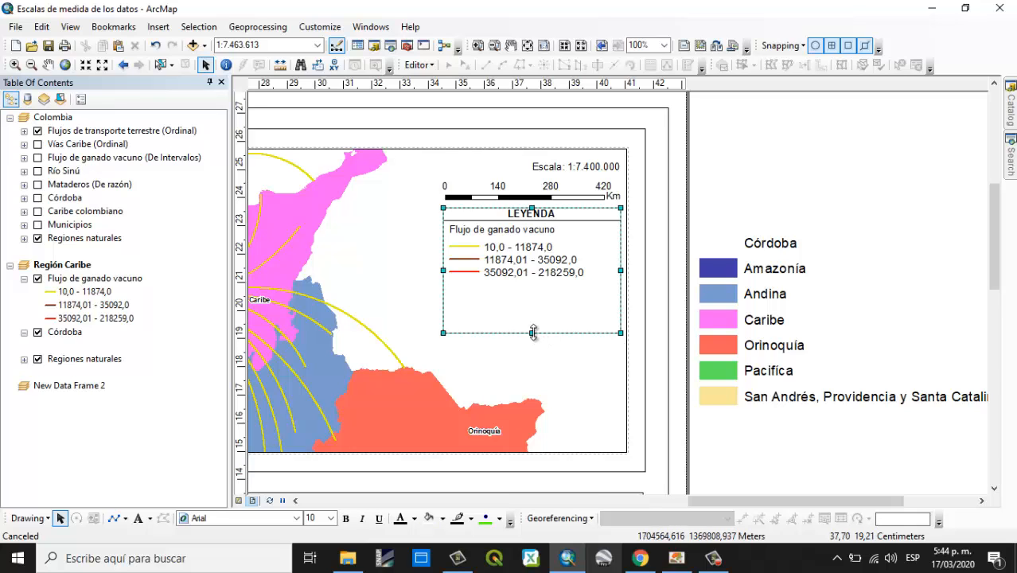
{"action": "left_click_drag", "start_coordinate": [534, 333], "coordinate": [532, 382]}
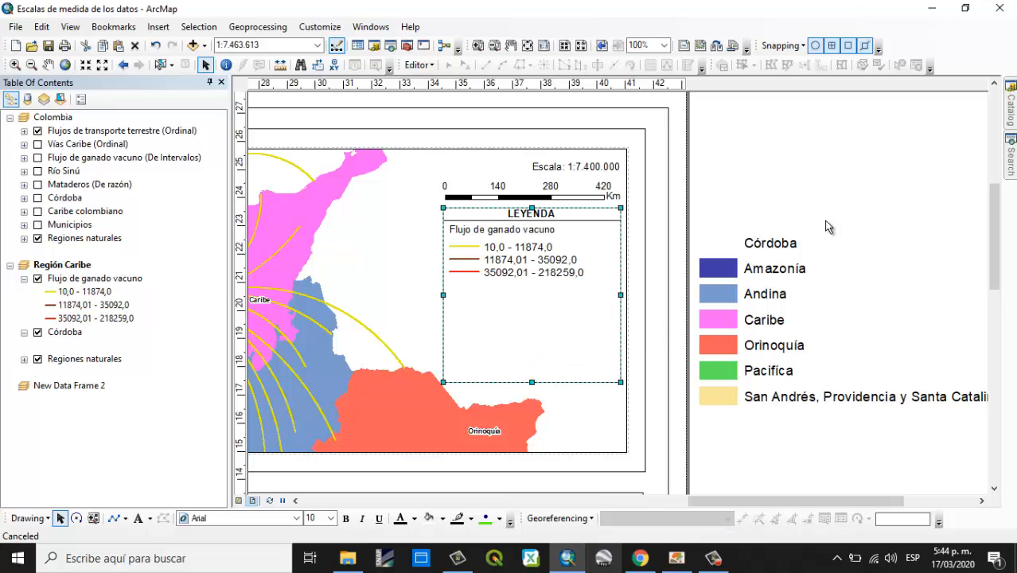
{"action": "left_click", "coordinate": [827, 222]}
{"action": "left_click", "coordinate": [113, 518]}
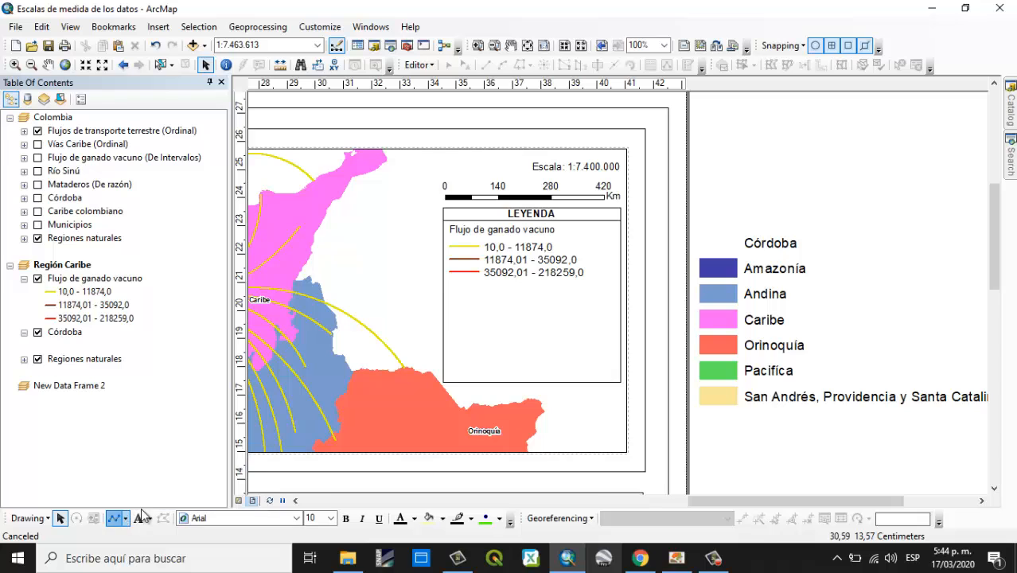
{"action": "left_click", "coordinate": [445, 283]}
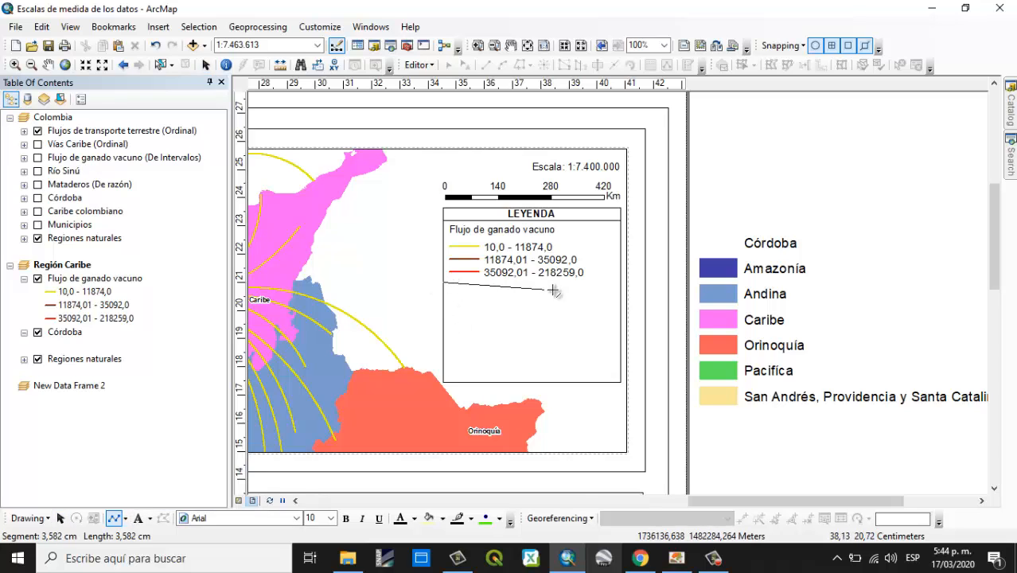
{"action": "left_click", "coordinate": [622, 282]}
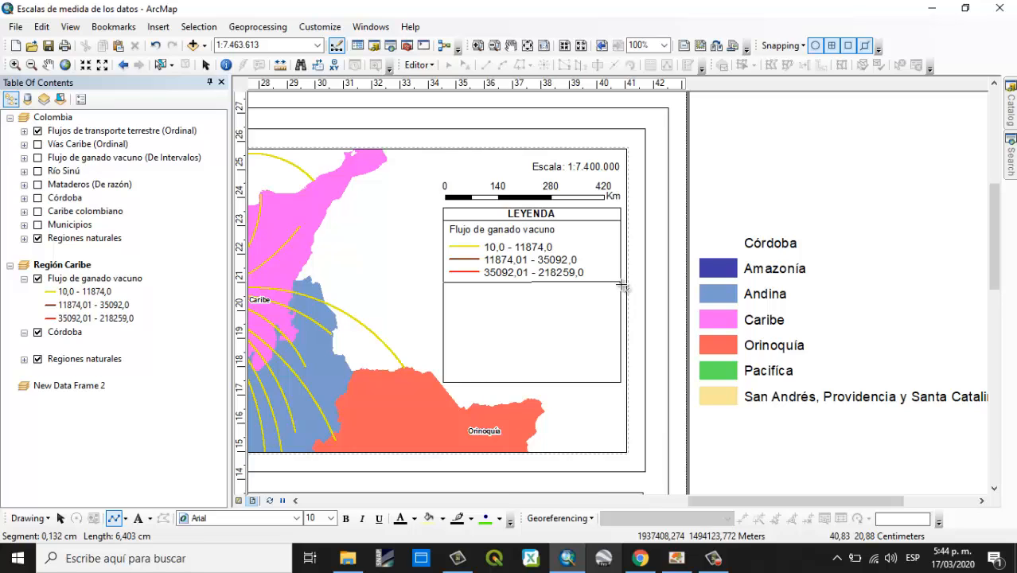
{"action": "double_click", "coordinate": [621, 285]}
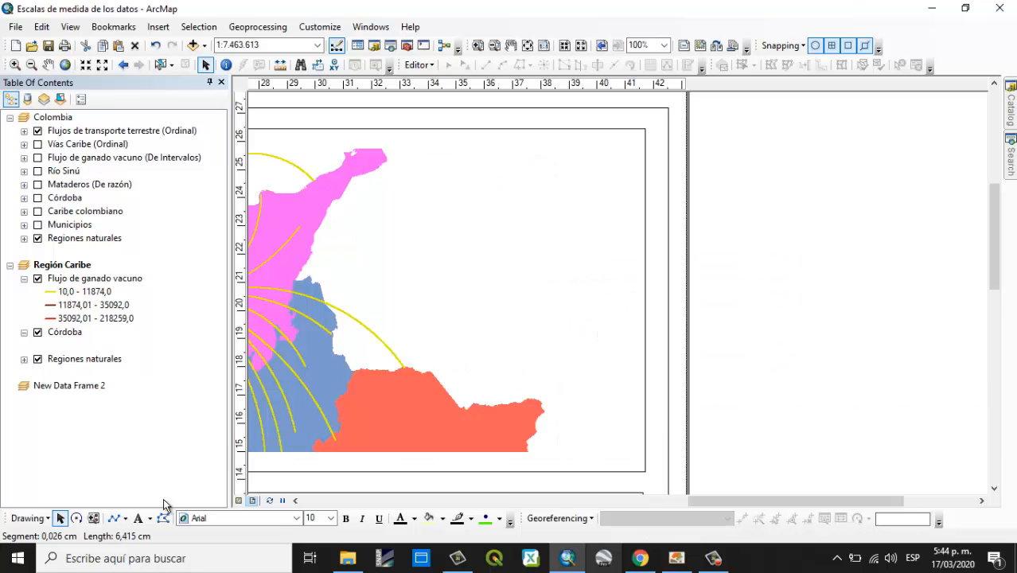
- Draw a horizontal divider line about 6.3 cm long across the legend box, just below the flow class entries
{"action": "left_click", "coordinate": [115, 518]}
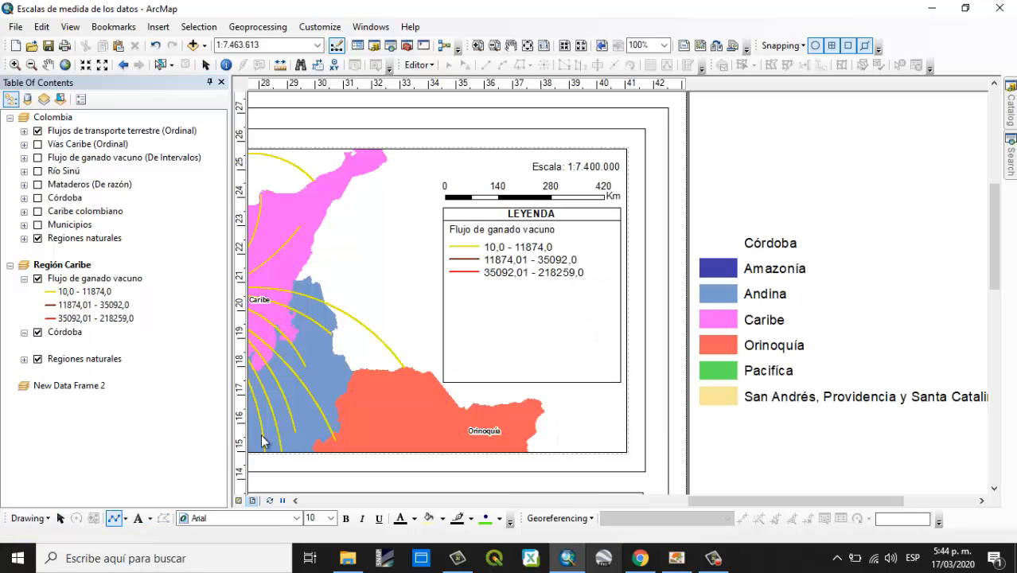
{"action": "left_click", "coordinate": [443, 281]}
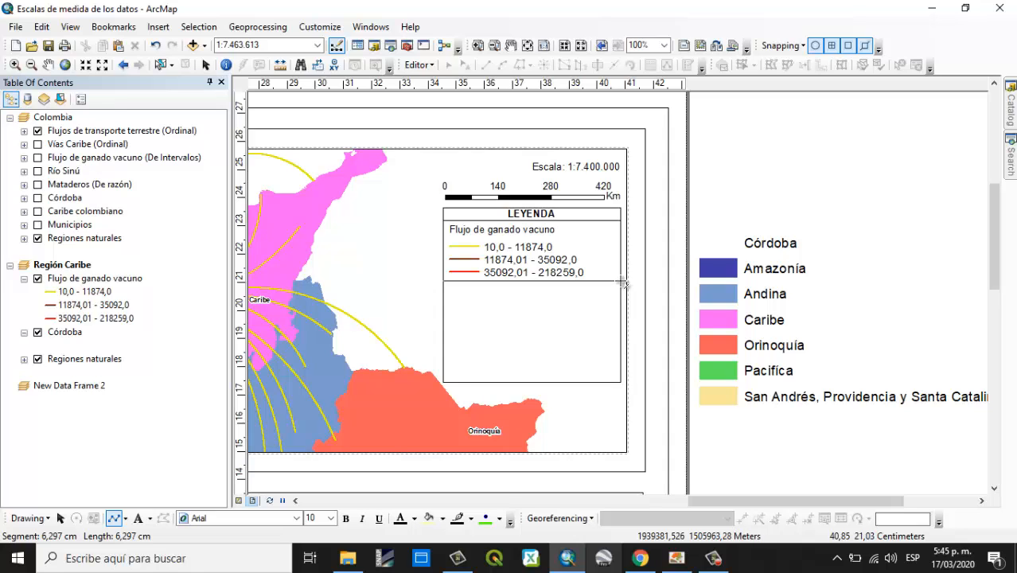
{"action": "double_click", "coordinate": [623, 281]}
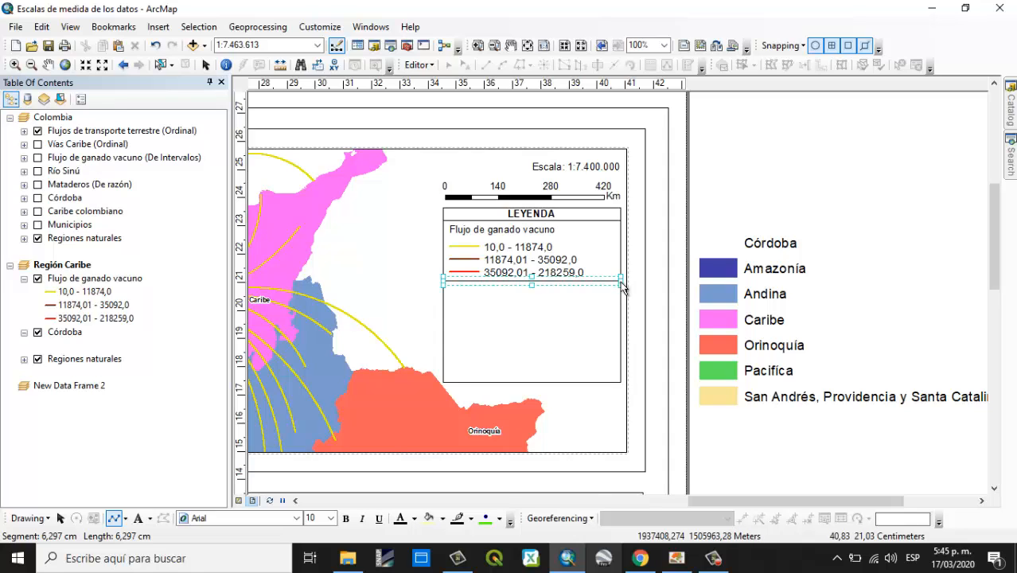
- Append "(Cabezas de ganado)" to the "Flujo de ganado vacuno" heading in the legend
{"action": "left_click", "coordinate": [528, 228]}
{"action": "left_click", "coordinate": [481, 194]}
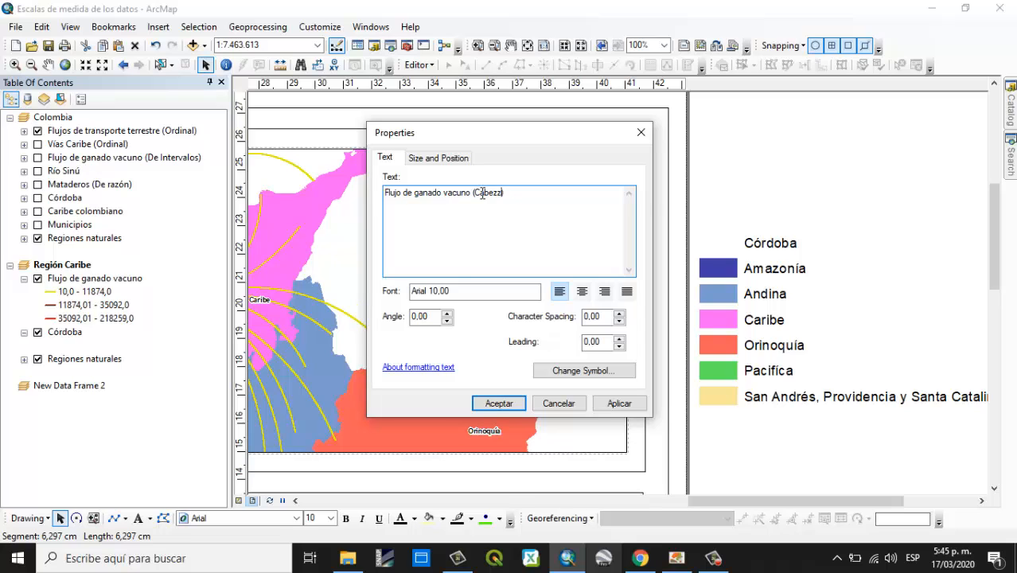
{"action": "type", "text": "(Cabezas de ganado)"}
{"action": "left_click", "coordinate": [502, 406]}
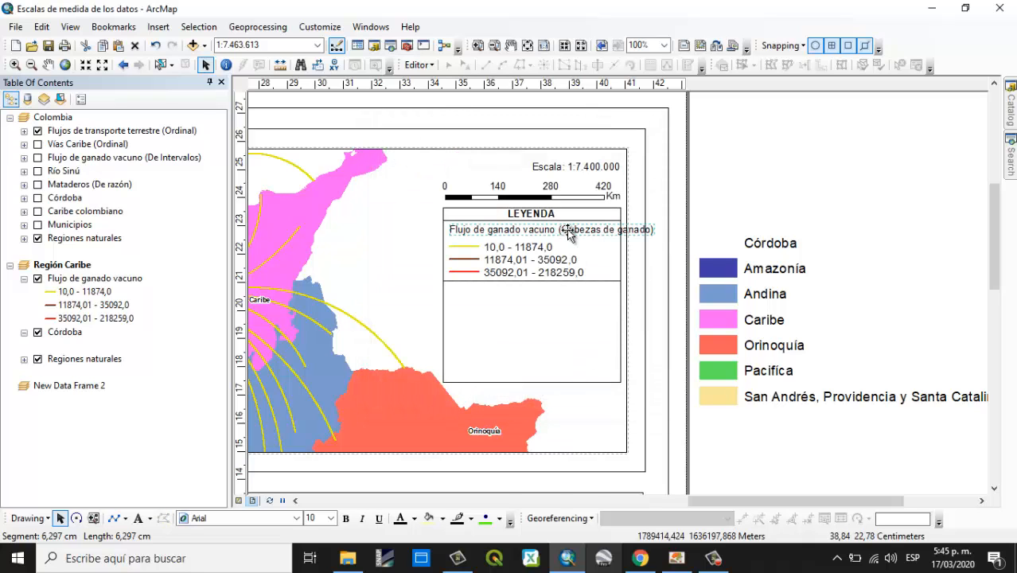
- Lower the divider line and flow entries by about 0.5 cm, and break the heading onto a second line before "(Cabezas de ganado)"
{"action": "left_click", "coordinate": [537, 280]}
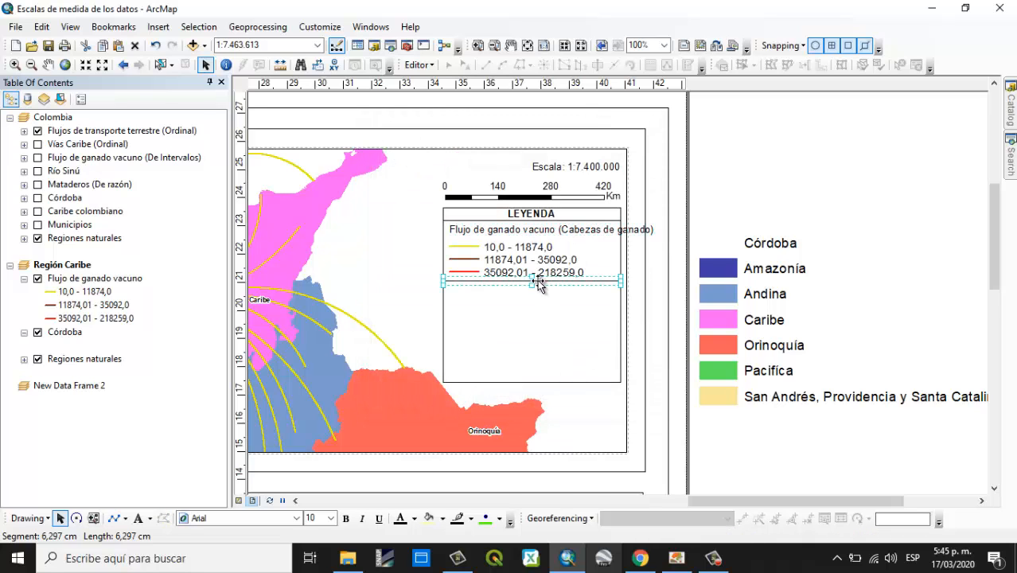
{"action": "left_click", "coordinate": [504, 251]}
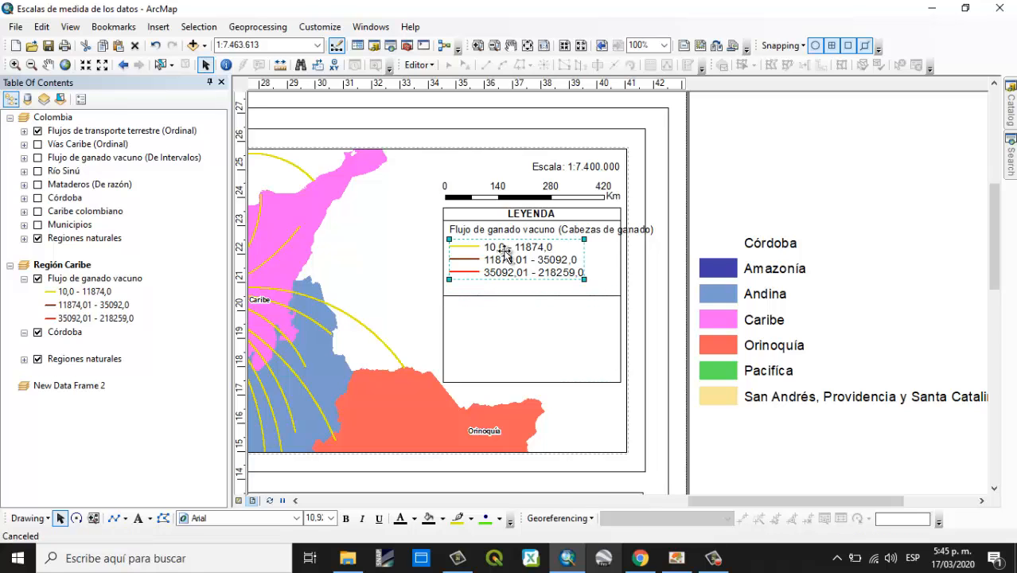
{"action": "left_click", "coordinate": [517, 229]}
{"action": "double_click", "coordinate": [515, 229]}
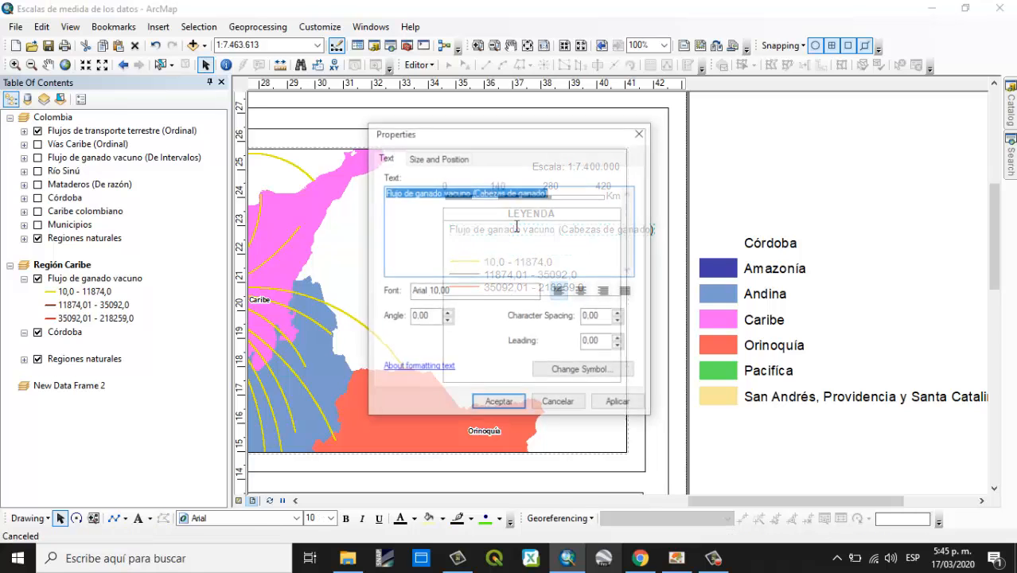
{"action": "left_click", "coordinate": [474, 194]}
{"action": "key", "text": "Return"}
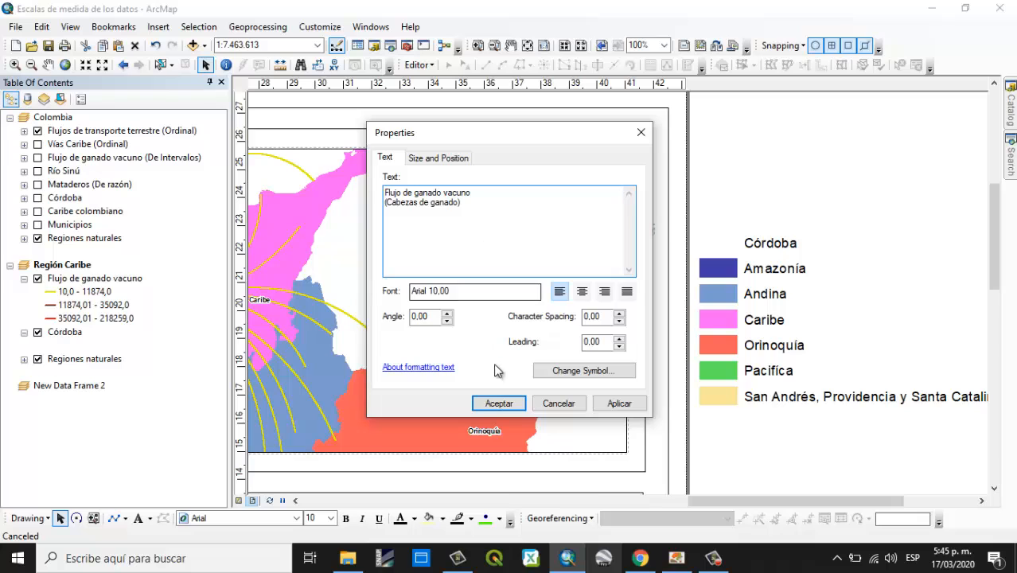
{"action": "left_click", "coordinate": [497, 403]}
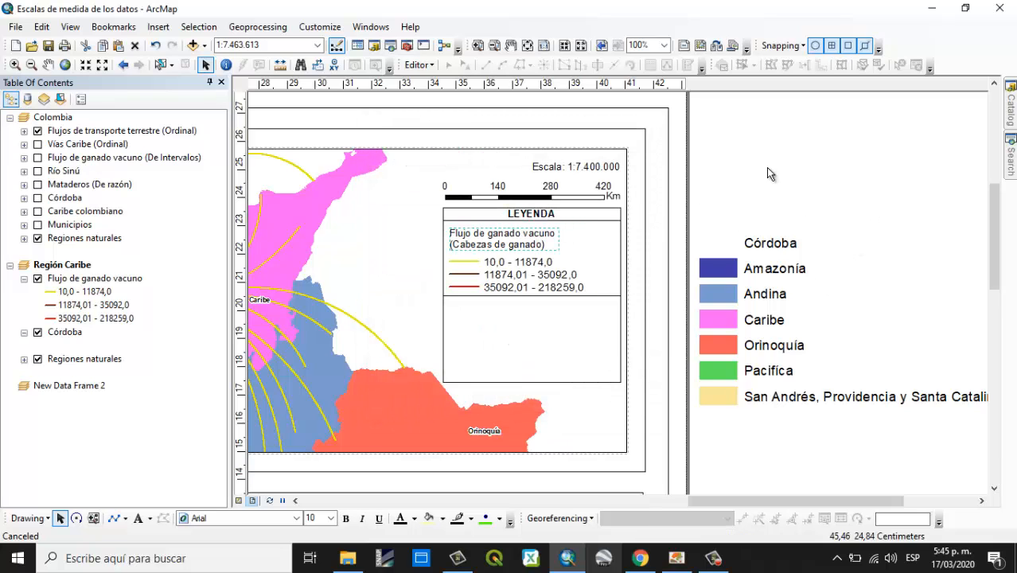
- Delete the Córdoba entry from the legend items beside the page
{"action": "left_click", "coordinate": [731, 250]}
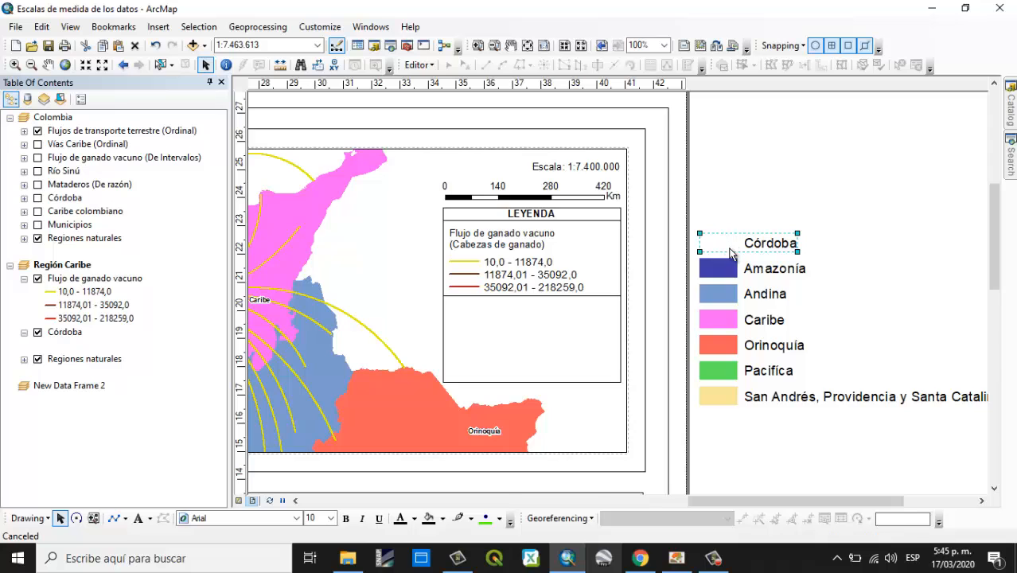
{"action": "key", "text": "Delete"}
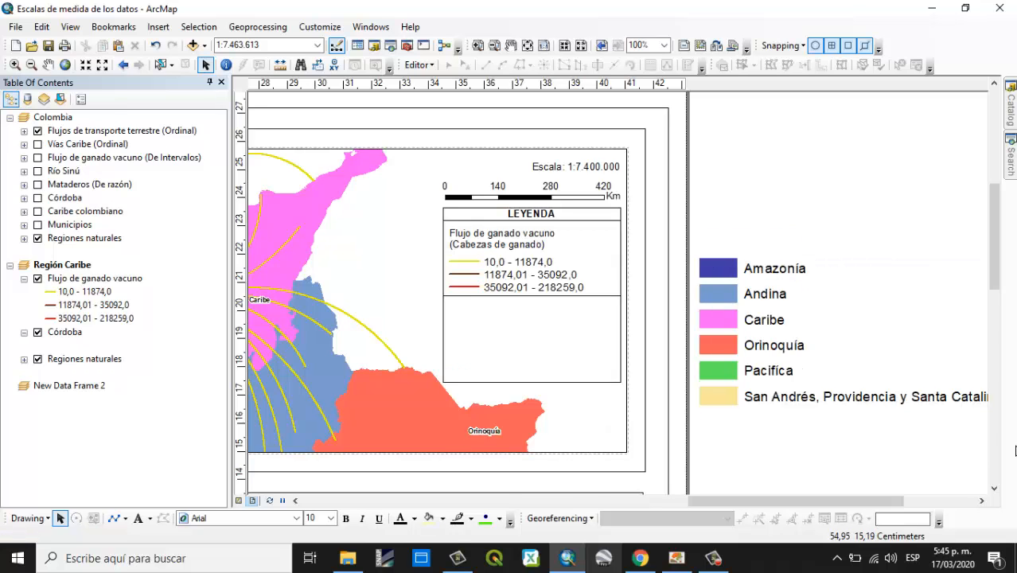
- Group the six natural-region entries, scale them down to a text size of about 8.48, and ungroup them
{"action": "left_click", "coordinate": [810, 398]}
{"action": "right_click", "coordinate": [810, 398]}
{"action": "left_click", "coordinate": [836, 257]}
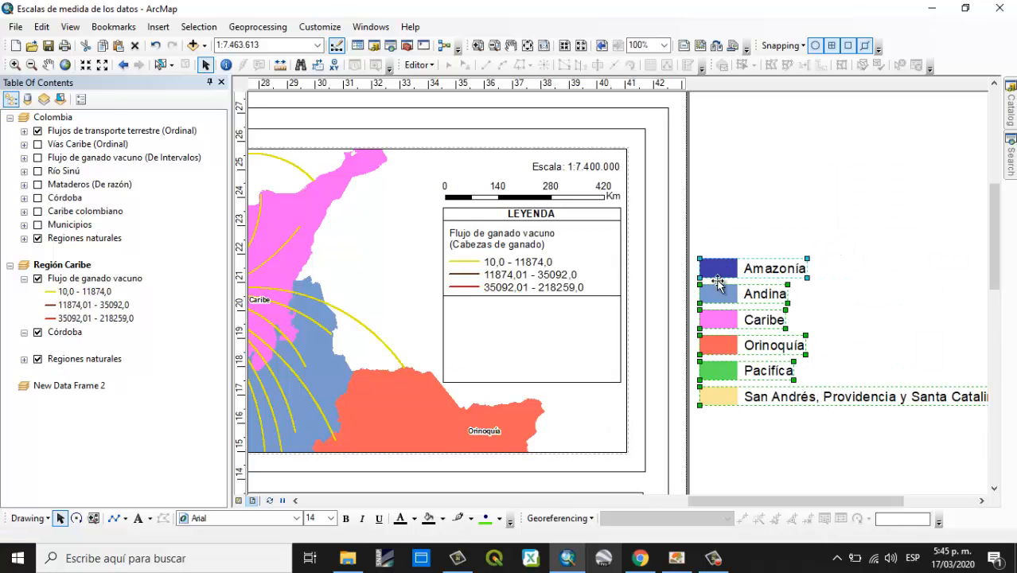
{"action": "left_click_drag", "start_coordinate": [699, 258], "coordinate": [769, 316]}
{"action": "left_click_drag", "start_coordinate": [875, 373], "coordinate": [779, 334]}
{"action": "right_click", "coordinate": [776, 333]}
{"action": "left_click", "coordinate": [863, 197]}
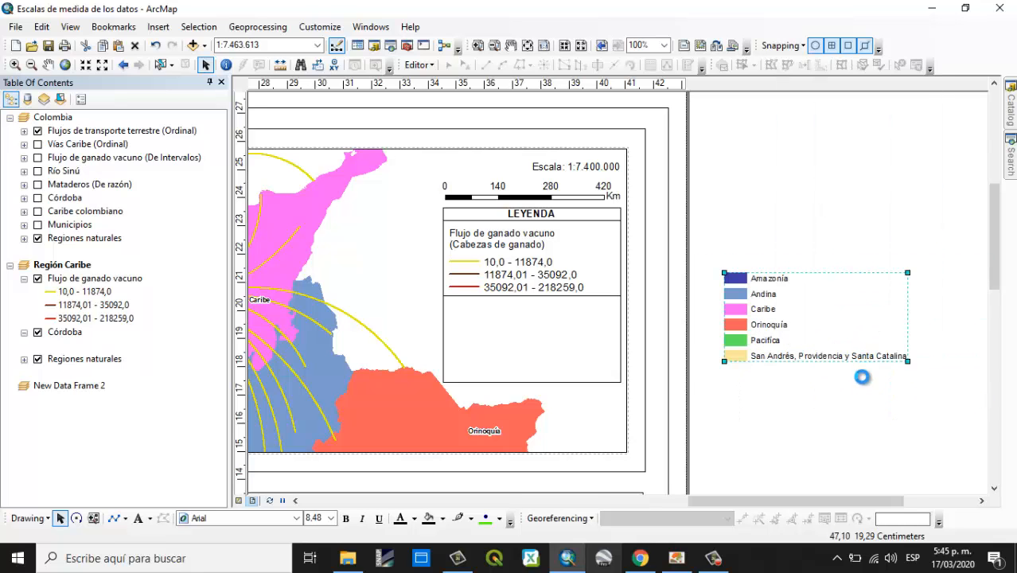
- Ungroup the San Andrés entry and break its label onto a second line before "y Santa Catalina"
{"action": "right_click", "coordinate": [827, 355]}
{"action": "left_click", "coordinate": [849, 229]}
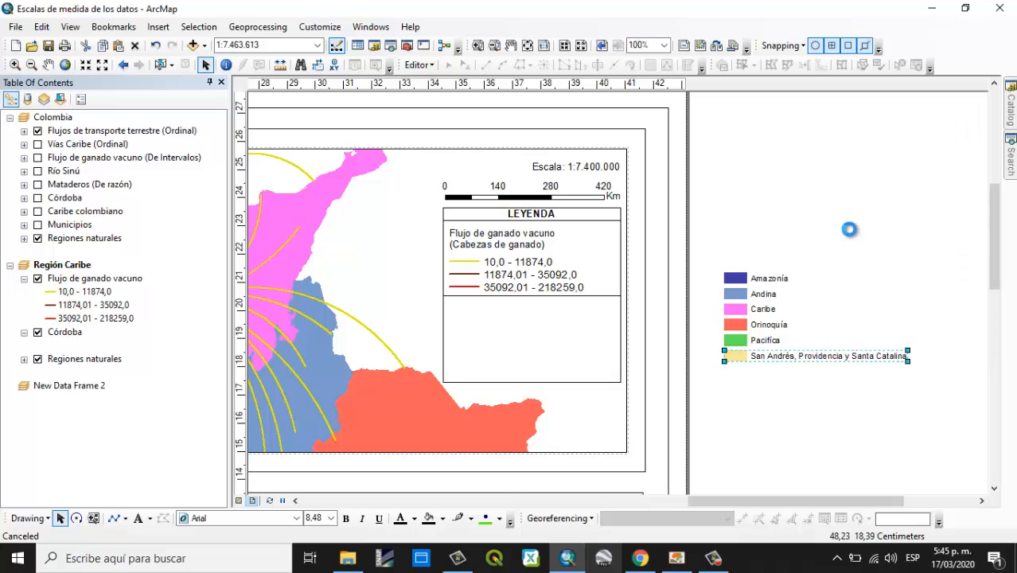
{"action": "left_click", "coordinate": [851, 389]}
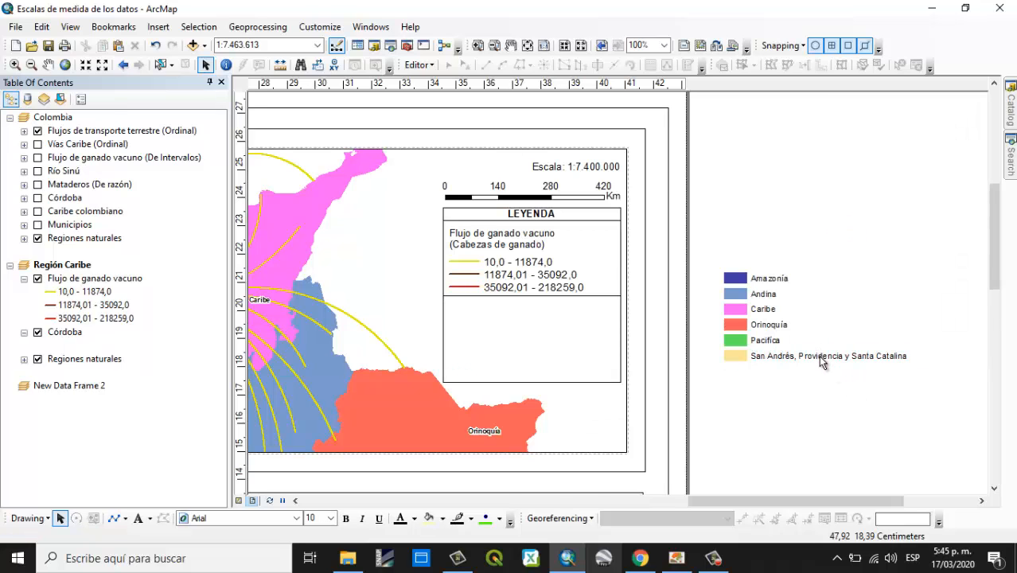
{"action": "double_click", "coordinate": [820, 356]}
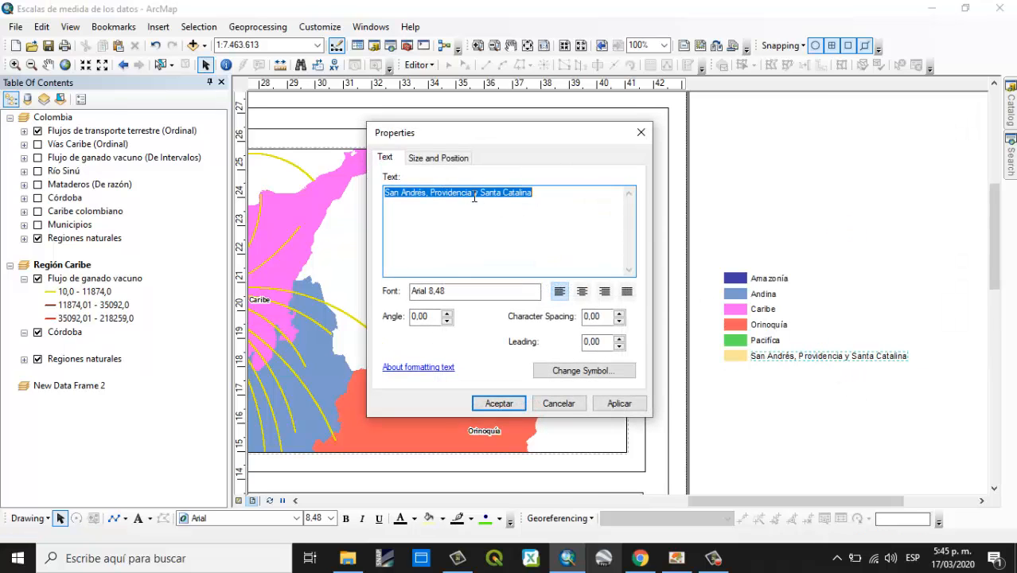
{"action": "left_click", "coordinate": [474, 197]}
{"action": "key", "text": "Return"}
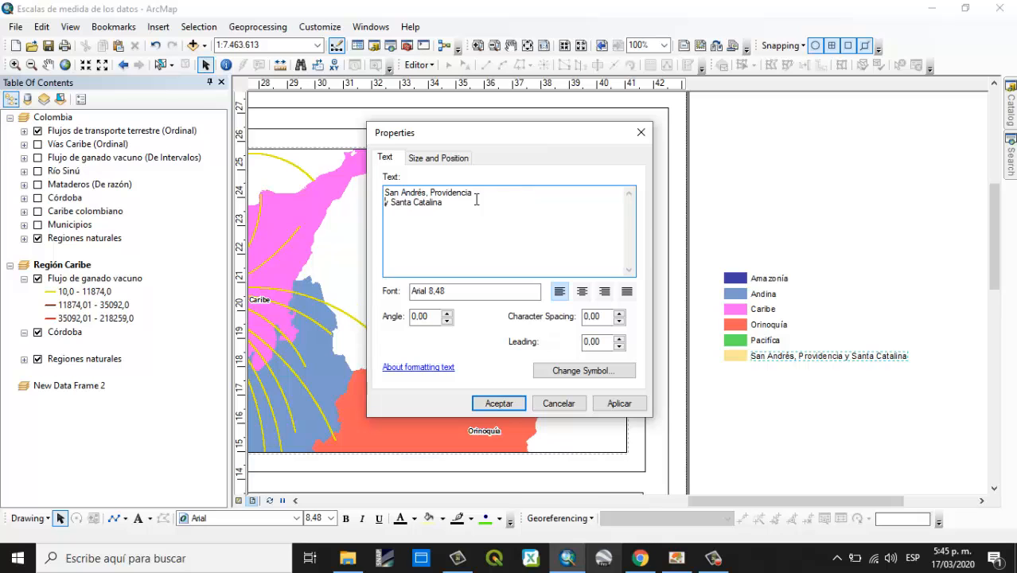
{"action": "left_click", "coordinate": [494, 404]}
- Group all six natural-region entries and place them in the empty lower part of the LEYENDA box at a text size of about 8.02
{"action": "left_click_drag", "start_coordinate": [707, 223], "coordinate": [832, 387]}
{"action": "right_click", "coordinate": [774, 316]}
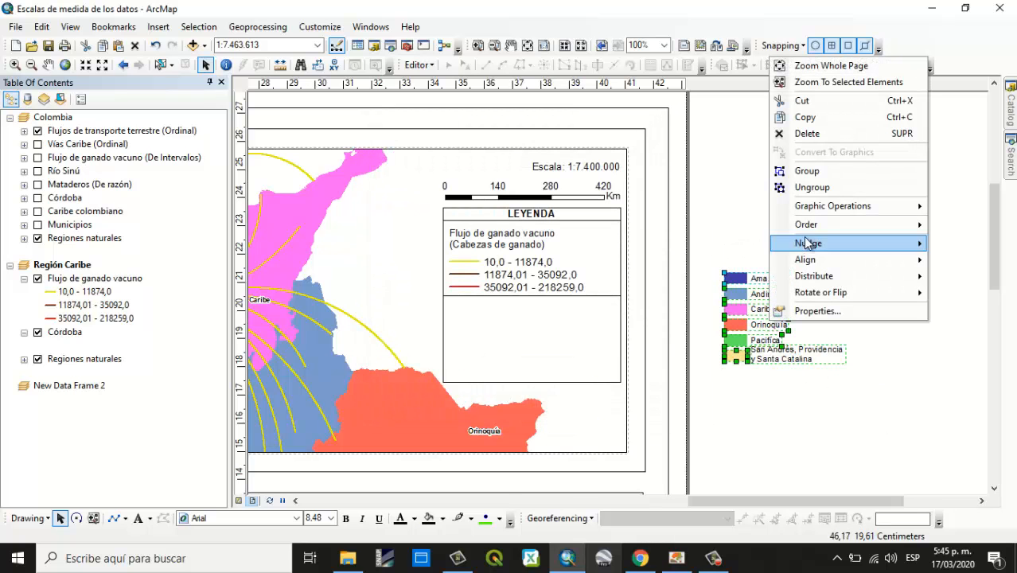
{"action": "left_click", "coordinate": [807, 171]}
{"action": "left_click_drag", "start_coordinate": [762, 330], "coordinate": [487, 339]}
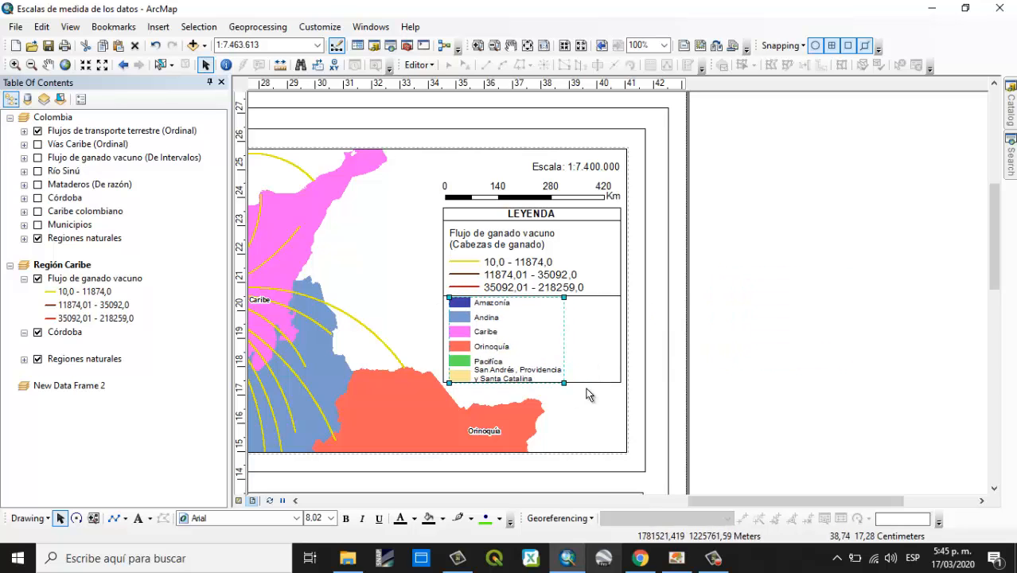
- Set the text size of the three cattle-flow class entries in the legend to 10
{"action": "left_click", "coordinate": [490, 276]}
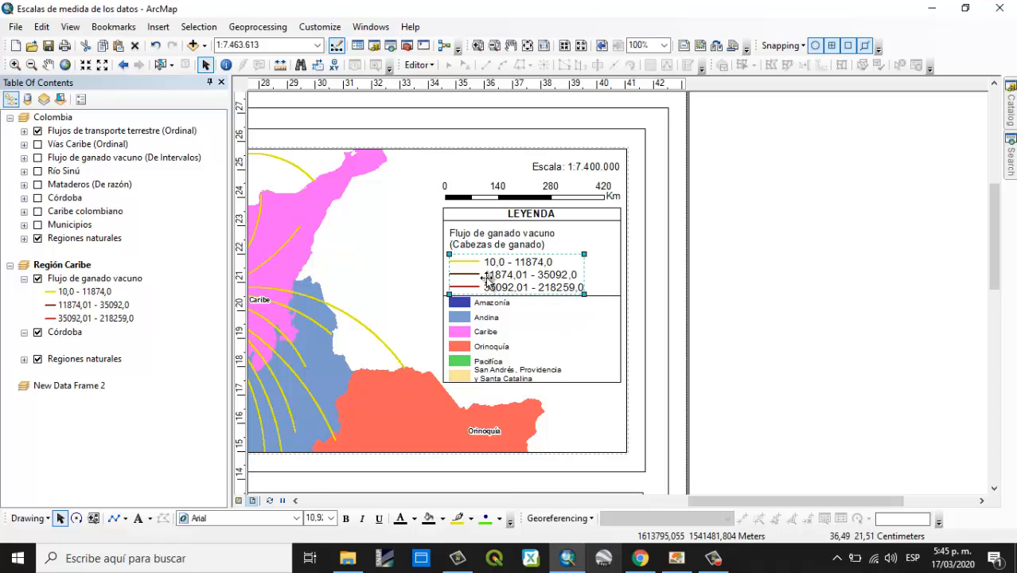
{"action": "left_click", "coordinate": [345, 520]}
{"action": "left_click", "coordinate": [345, 519]}
{"action": "left_click", "coordinate": [332, 519]}
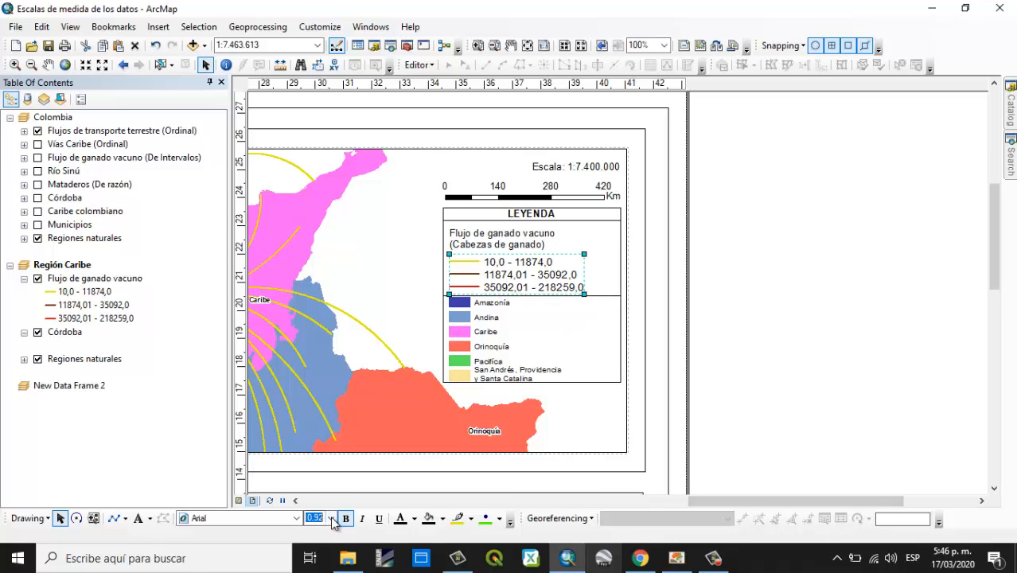
{"action": "left_click", "coordinate": [332, 519]}
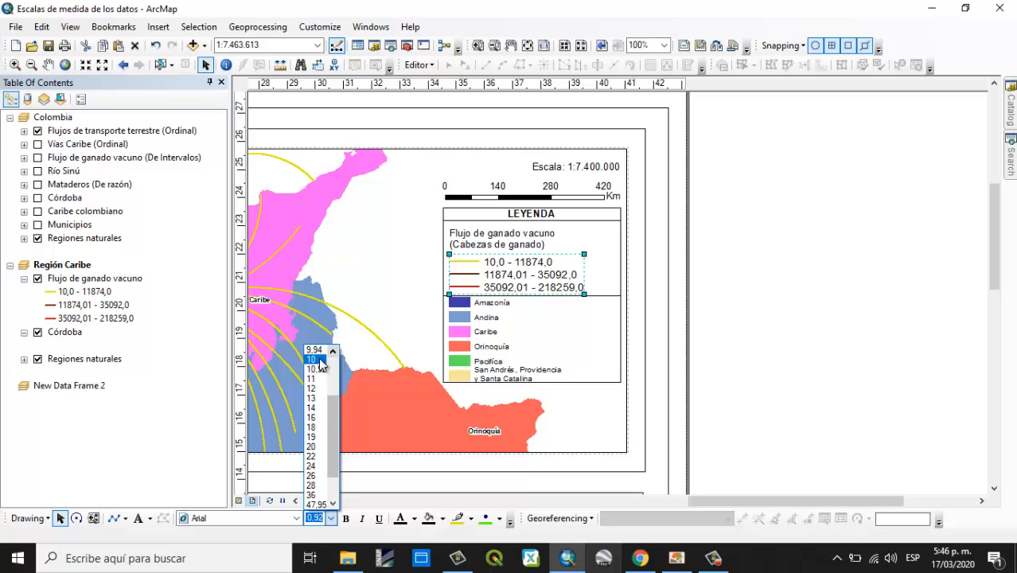
{"action": "left_click", "coordinate": [315, 360]}
{"action": "left_click", "coordinate": [720, 264]}
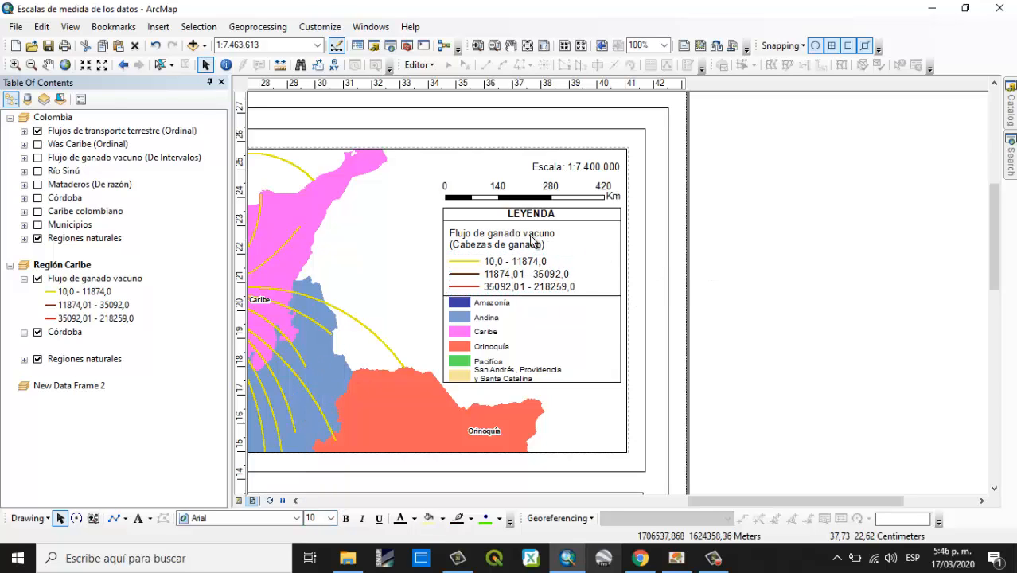
- Shift the flow heading, flow entries, divider line and region entries slightly upward inside the LEYENDA box
{"action": "left_click_drag", "start_coordinate": [522, 238], "coordinate": [517, 236]}
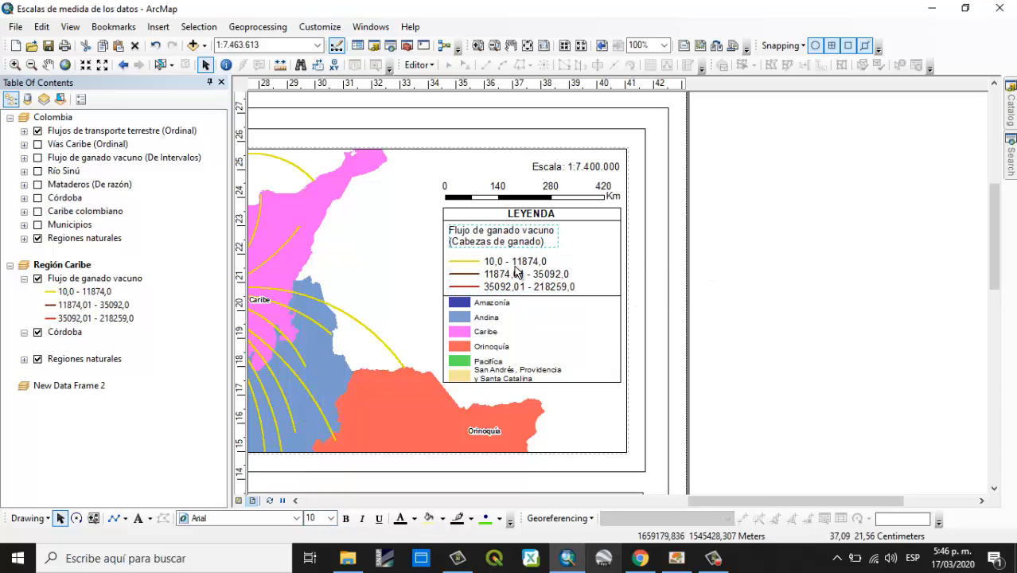
{"action": "left_click_drag", "start_coordinate": [510, 273], "coordinate": [512, 287]}
{"action": "left_click", "coordinate": [512, 295]}
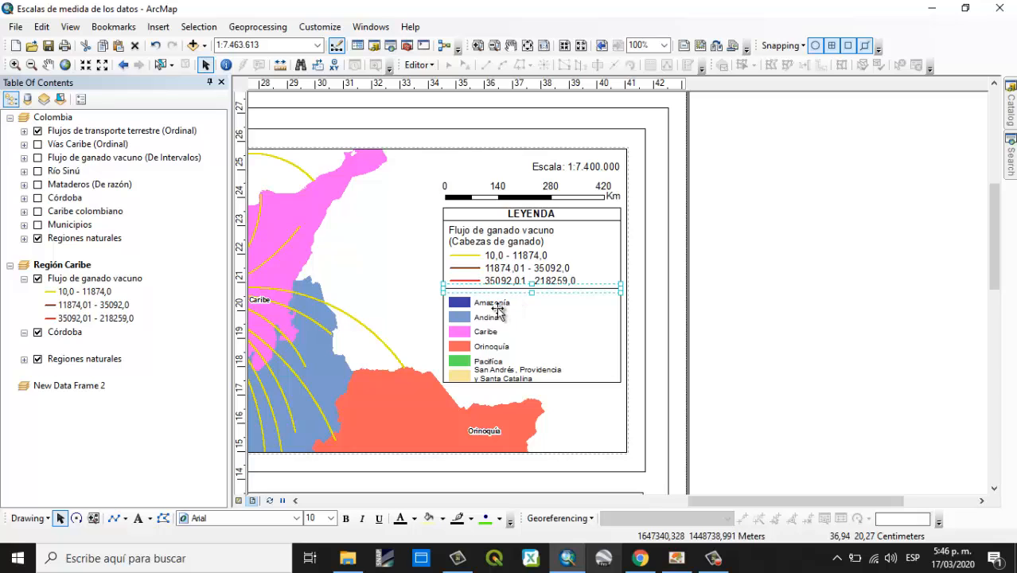
{"action": "left_click_drag", "start_coordinate": [482, 332], "coordinate": [483, 322]}
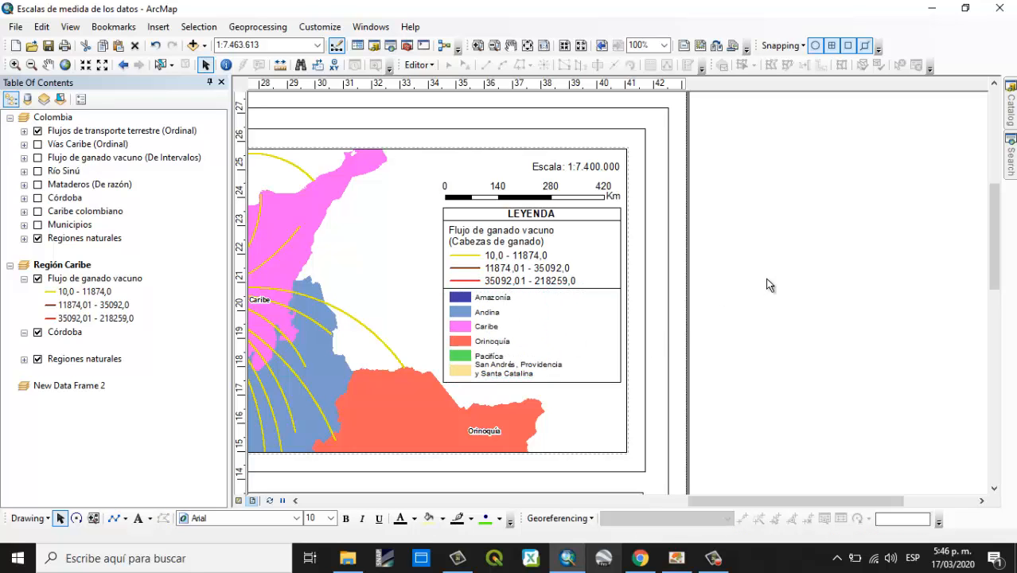
- Ungroup the natural-region entries and group the San Andrés label with its colour swatch
{"action": "left_click", "coordinate": [483, 332]}
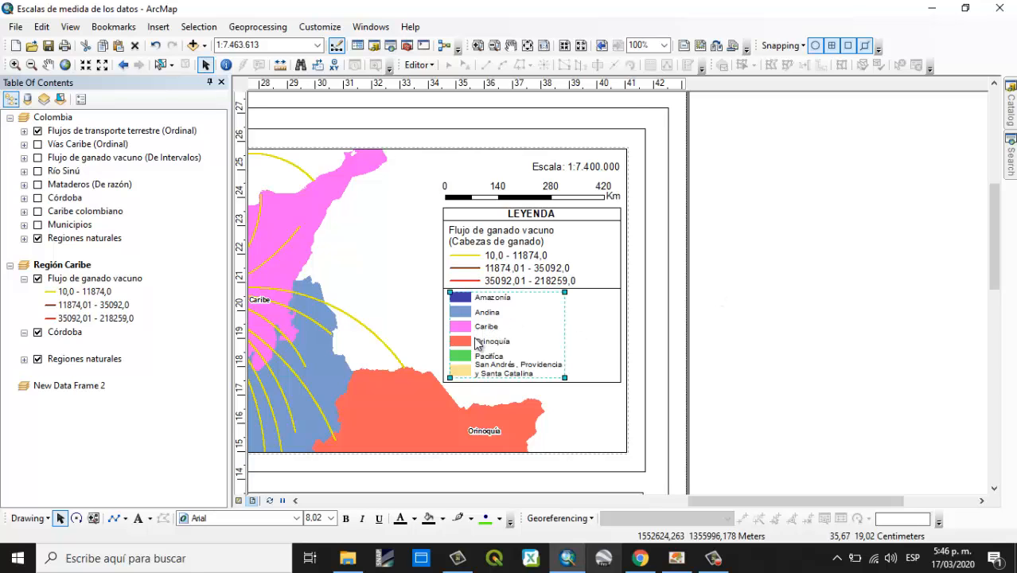
{"action": "right_click", "coordinate": [477, 343]}
{"action": "left_click", "coordinate": [508, 205]}
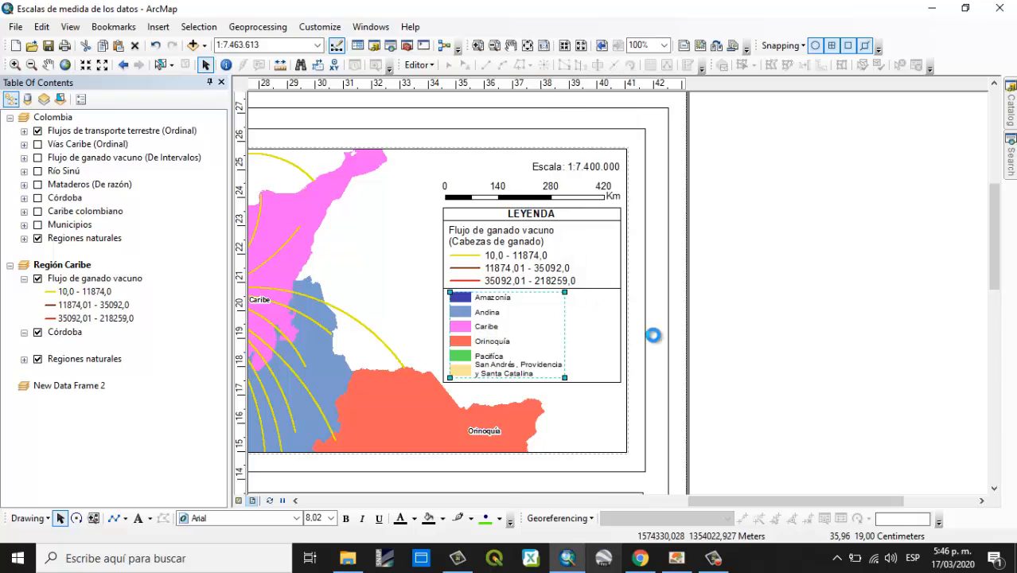
{"action": "left_click", "coordinate": [771, 346]}
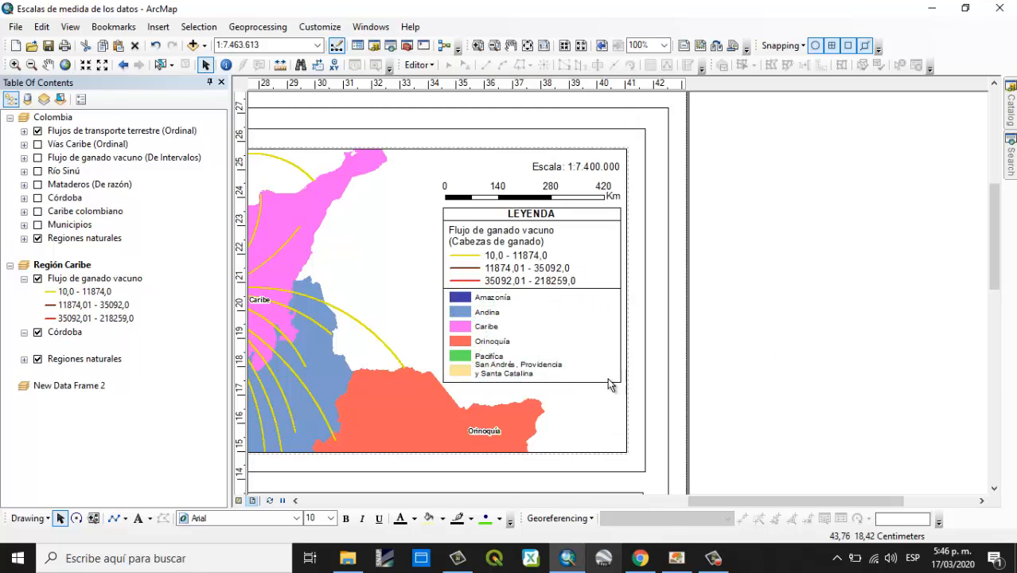
{"action": "left_click", "coordinate": [492, 373]}
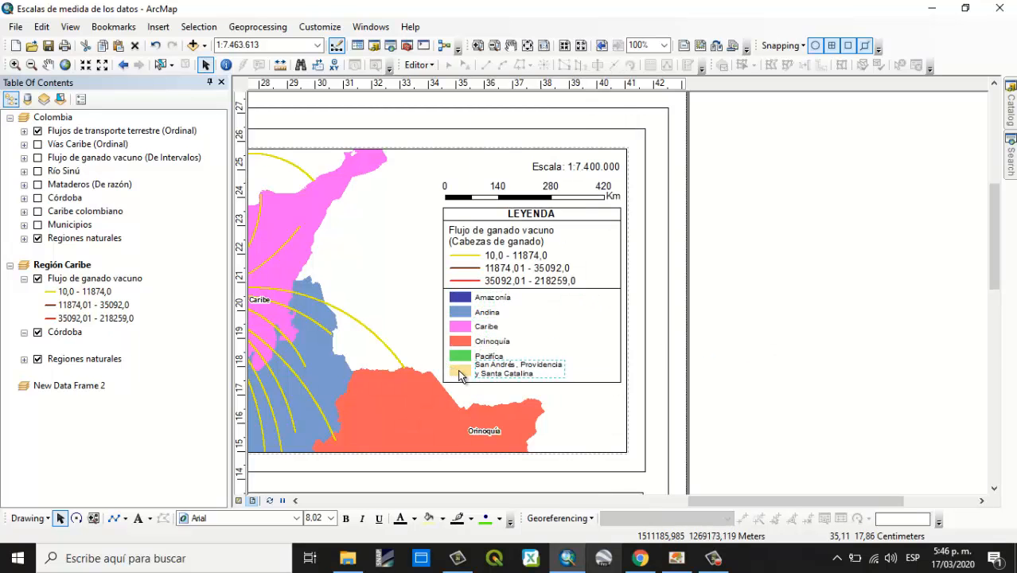
{"action": "left_click", "coordinate": [459, 373], "text": "shift"}
{"action": "right_click", "coordinate": [460, 371]}
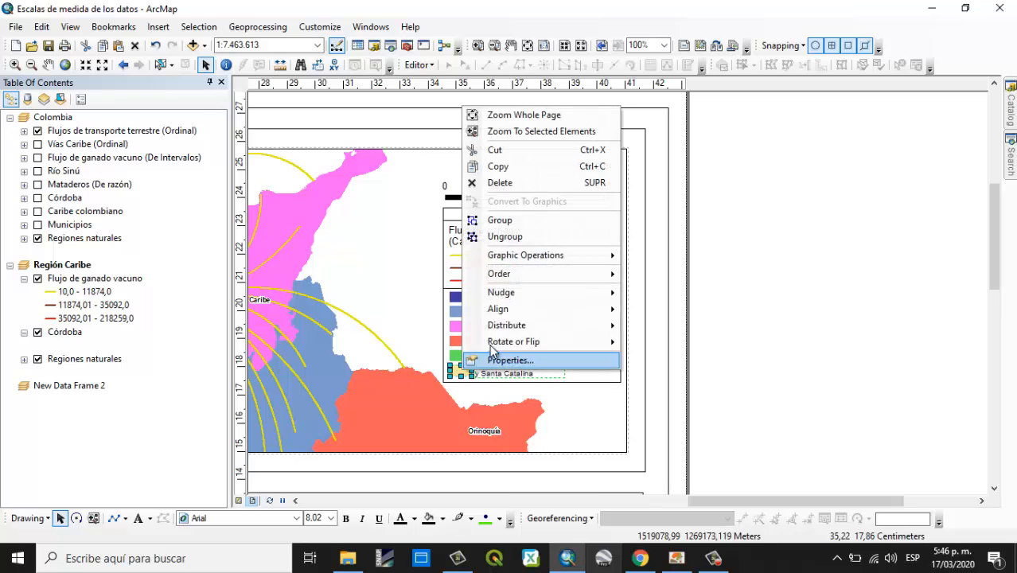
{"action": "left_click", "coordinate": [525, 220]}
- Move the San Andrés, Caribe and Amazonía entries into a second column and lower Pacífica to the bottom row beside San Andrés
{"action": "left_click_drag", "start_coordinate": [517, 365], "coordinate": [571, 363]}
{"action": "left_click_drag", "start_coordinate": [485, 356], "coordinate": [492, 374]}
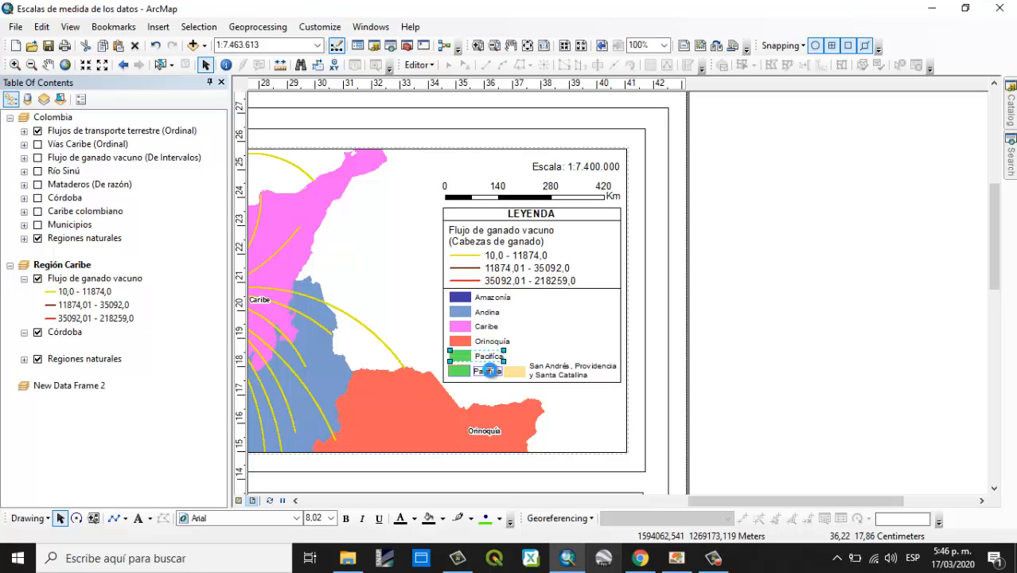
{"action": "left_click_drag", "start_coordinate": [490, 371], "coordinate": [488, 370]}
{"action": "left_click", "coordinate": [487, 341]}
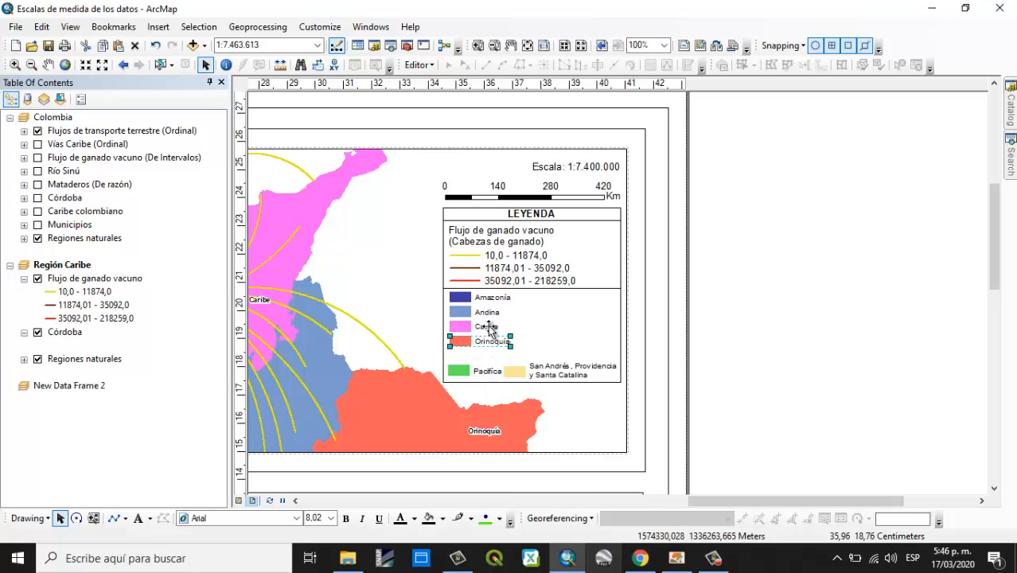
{"action": "left_click_drag", "start_coordinate": [487, 326], "coordinate": [554, 341]}
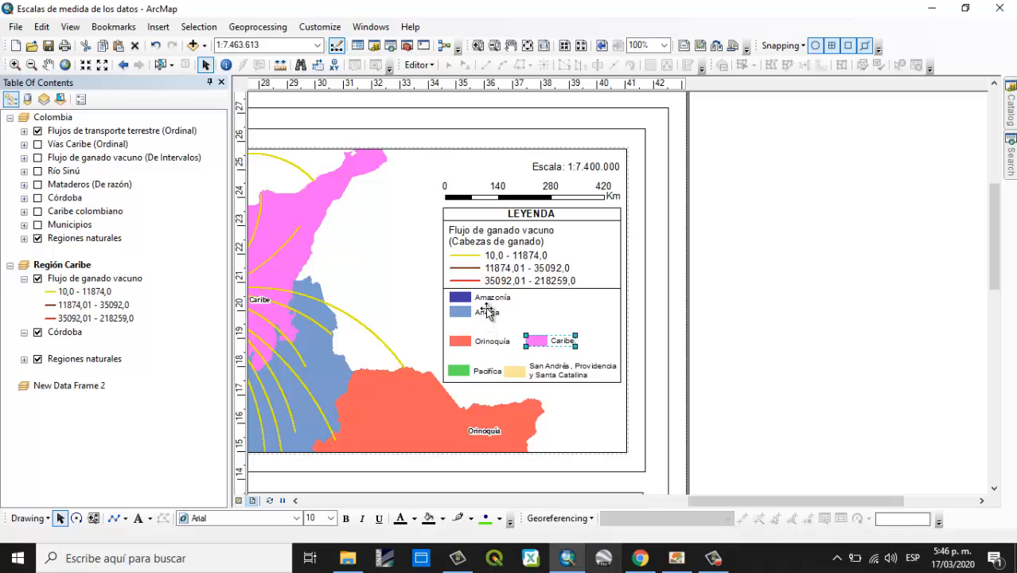
{"action": "left_click", "coordinate": [477, 300]}
{"action": "left_click_drag", "start_coordinate": [477, 301], "coordinate": [555, 316]}
- Stack Orinoquía and Andina above Pacífica, and Caribe and Amazonía above San Andrés, forming three close, aligned rows
{"action": "left_click", "coordinate": [483, 338]}
{"action": "left_click_drag", "start_coordinate": [486, 340], "coordinate": [483, 350]}
{"action": "left_click", "coordinate": [549, 340]}
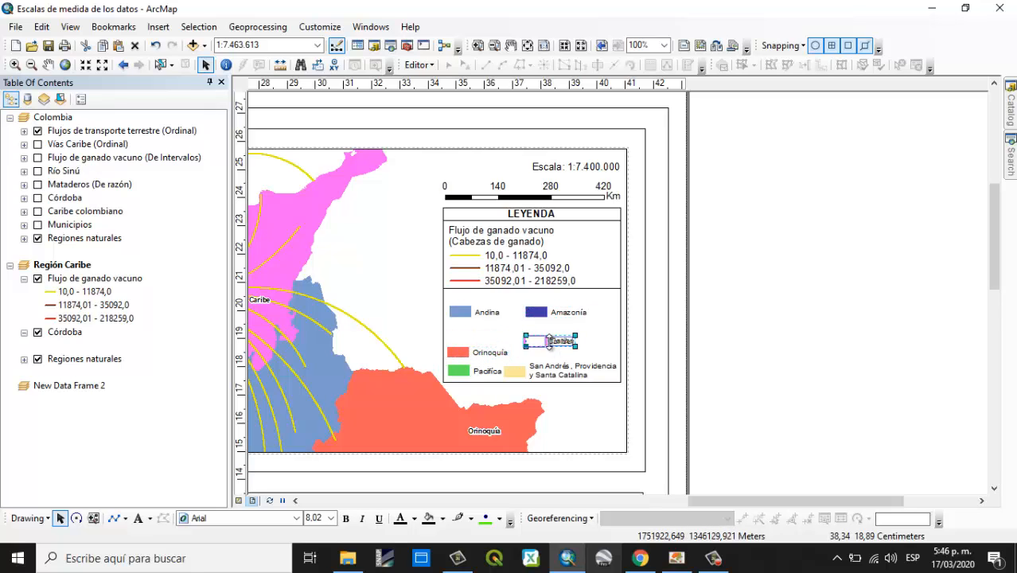
{"action": "left_click_drag", "start_coordinate": [549, 341], "coordinate": [543, 356]}
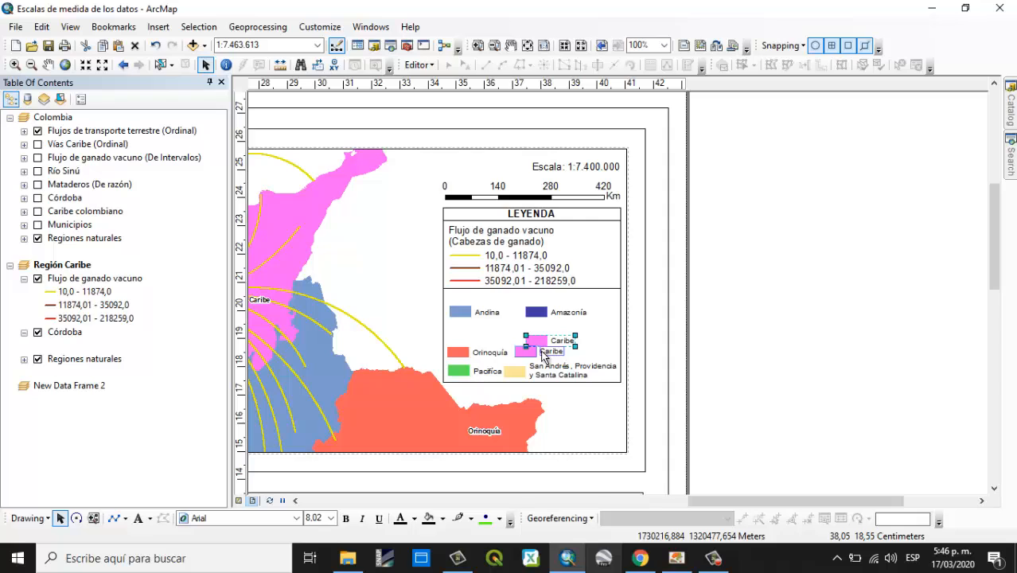
{"action": "left_click_drag", "start_coordinate": [541, 352], "coordinate": [487, 339]}
{"action": "left_click_drag", "start_coordinate": [532, 317], "coordinate": [526, 337]}
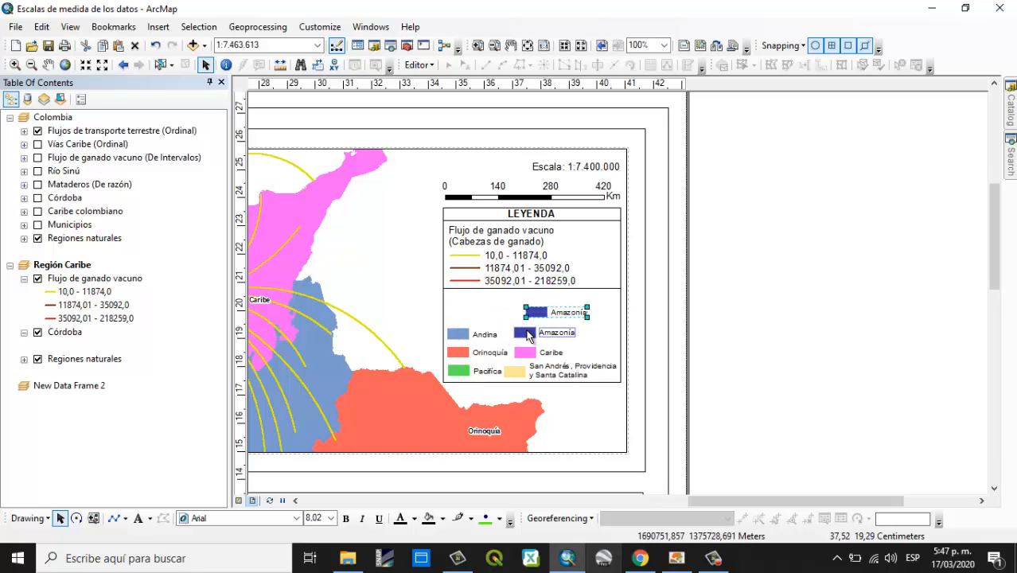
{"action": "left_click_drag", "start_coordinate": [526, 337], "coordinate": [527, 335]}
- Group the two-column region entries and raise the group slightly within the lower part of the legend box
{"action": "left_click_drag", "start_coordinate": [442, 327], "coordinate": [630, 386]}
{"action": "right_click", "coordinate": [550, 362]}
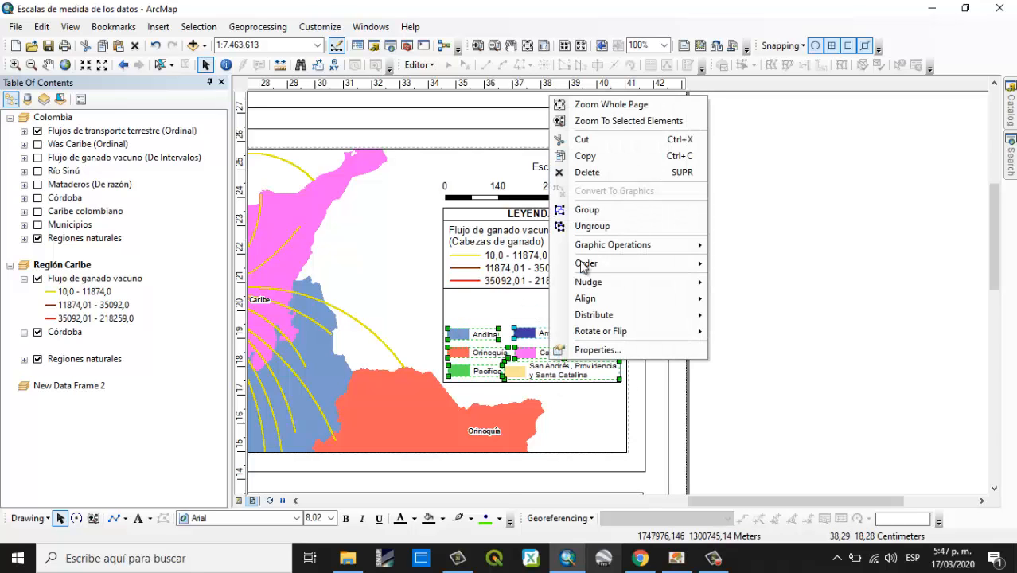
{"action": "left_click", "coordinate": [586, 209]}
{"action": "left_click_drag", "start_coordinate": [526, 360], "coordinate": [529, 333]}
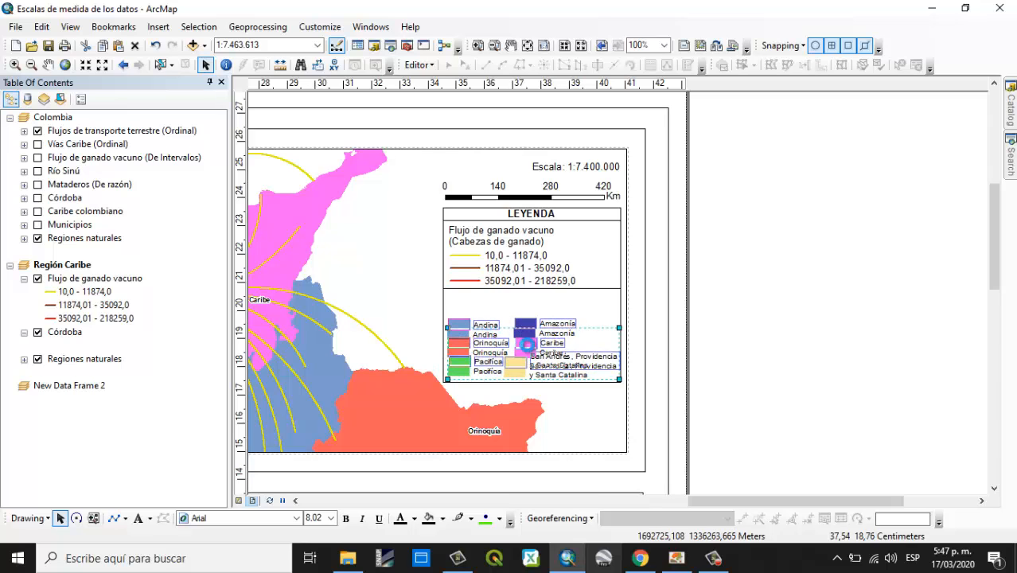
- Duplicate the LEYENDA title just below the divider line and change the copy's text to "CONVENCIONES"
{"action": "left_click", "coordinate": [515, 218]}
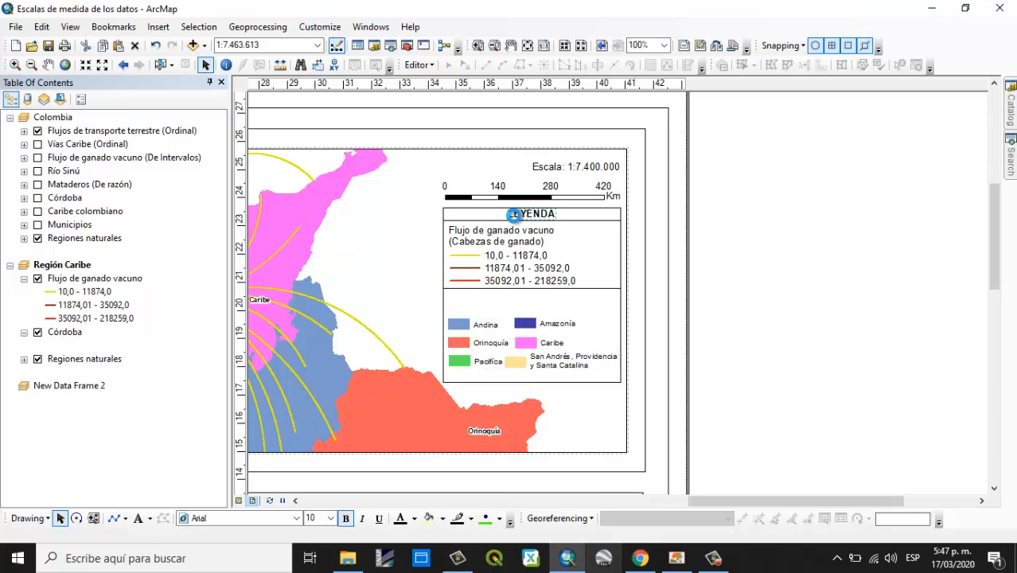
{"action": "left_click_drag", "start_coordinate": [515, 215], "coordinate": [548, 232]}
{"action": "left_click_drag", "start_coordinate": [534, 280], "coordinate": [526, 296]}
{"action": "double_click", "coordinate": [527, 296]}
{"action": "type", "text": "CONVENCIONES"}
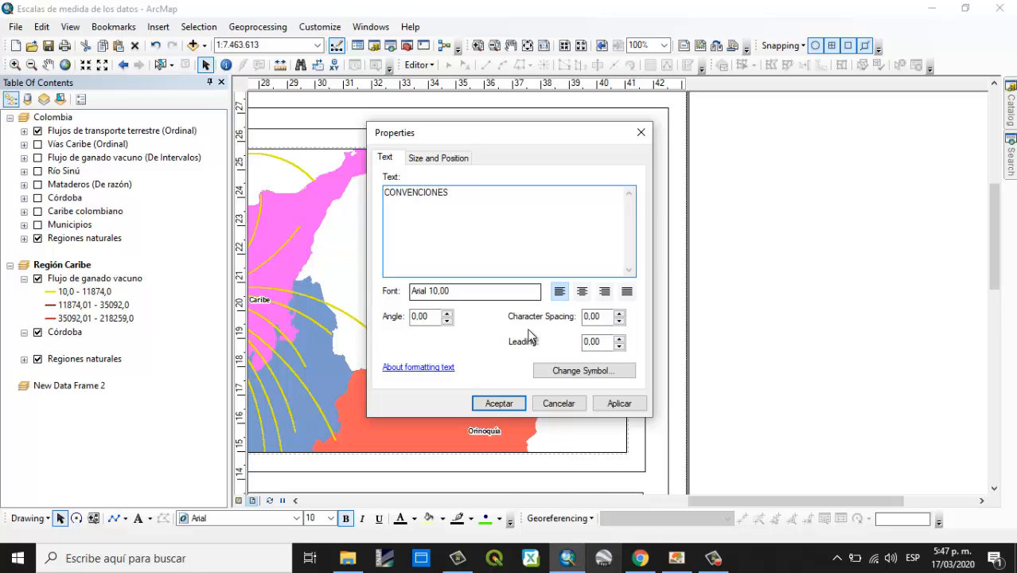
{"action": "left_click", "coordinate": [508, 406]}
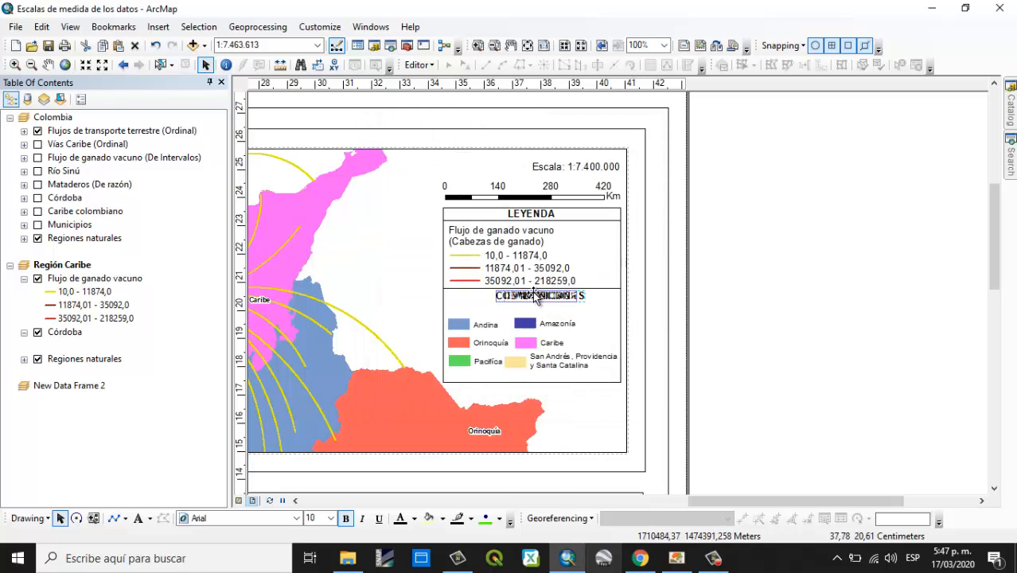
- Duplicate the divider line and place the copy directly beneath the CONVENCIONES title
{"action": "left_click", "coordinate": [513, 290]}
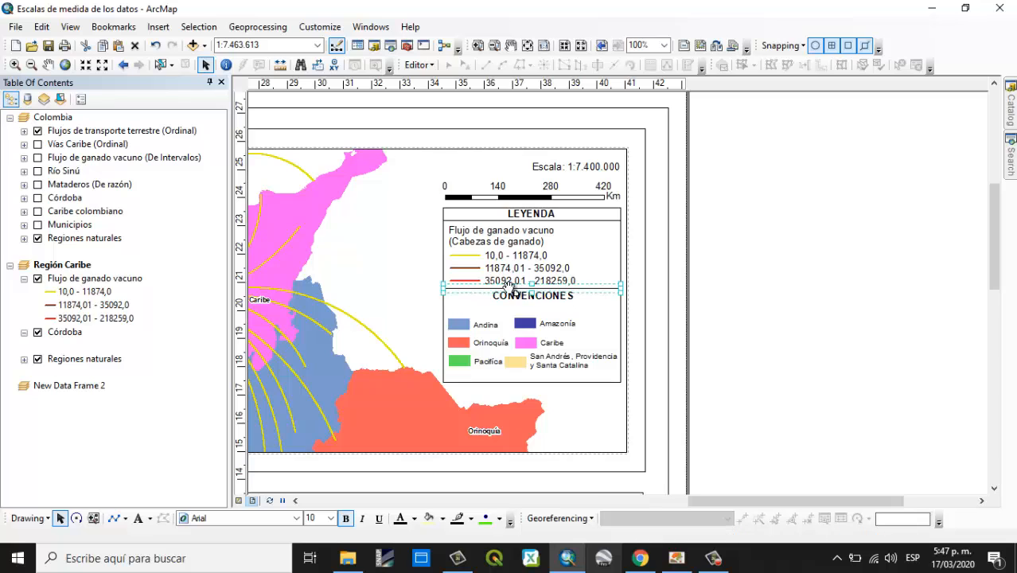
{"action": "left_click_drag", "start_coordinate": [509, 288], "coordinate": [544, 302]}
{"action": "left_click", "coordinate": [827, 270]}
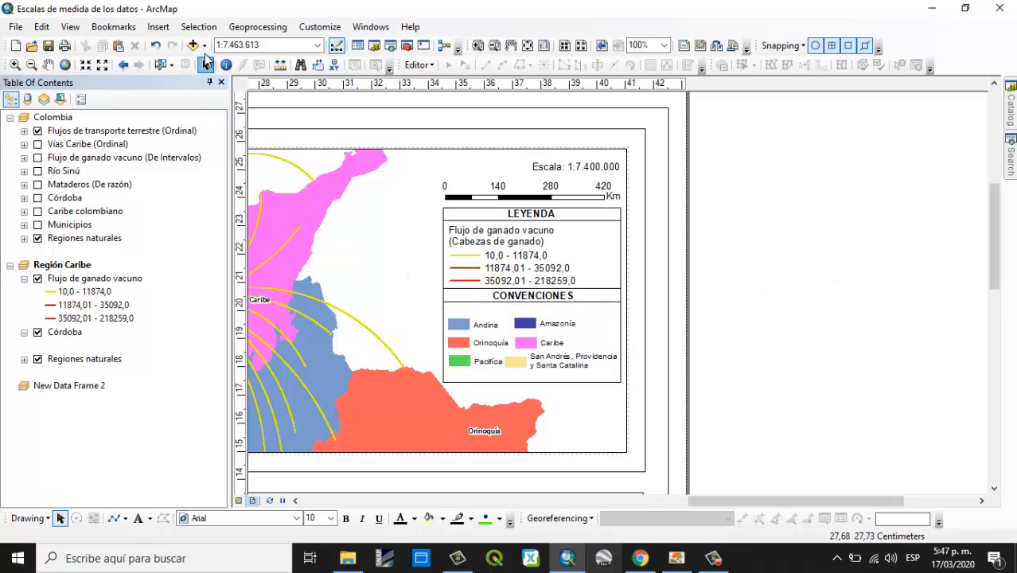
- Show the whole page and collapse the layer symbol lists under the Región Caribe data frame
{"action": "left_click", "coordinate": [527, 46]}
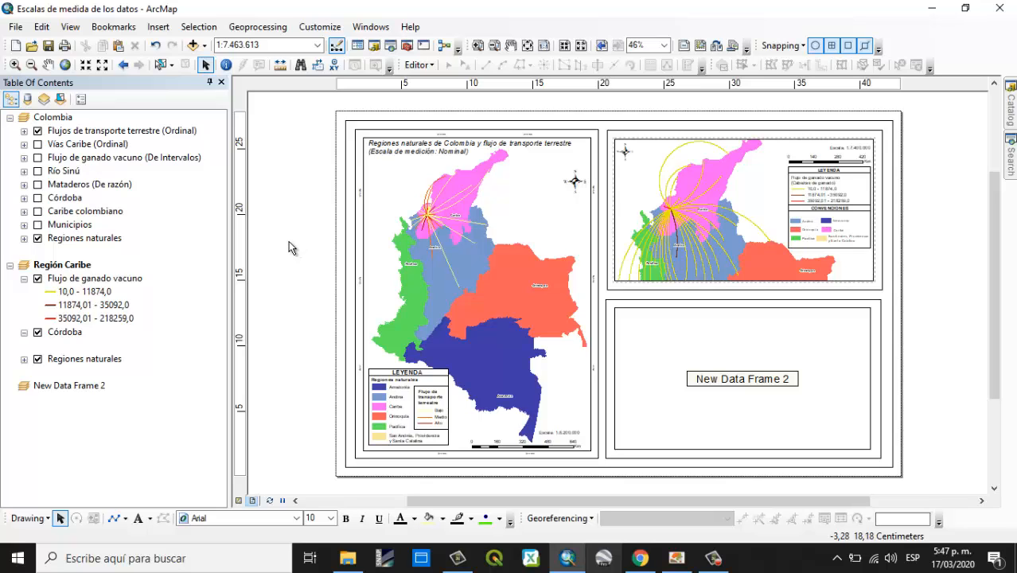
{"action": "left_click", "coordinate": [24, 278]}
{"action": "left_click", "coordinate": [24, 304]}
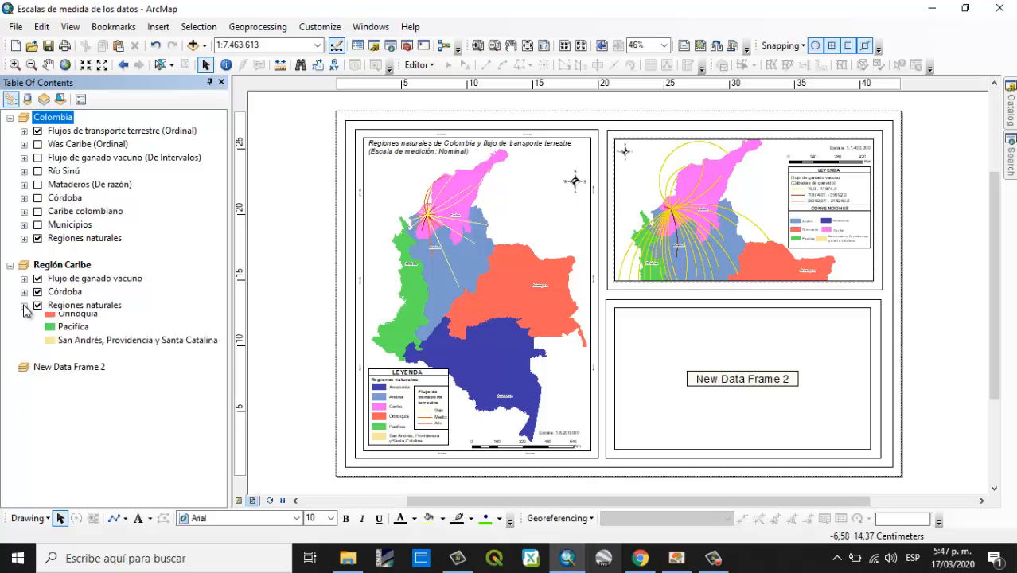
- Rename the empty third data frame as "Región Caribe 2"
{"action": "left_click", "coordinate": [70, 332]}
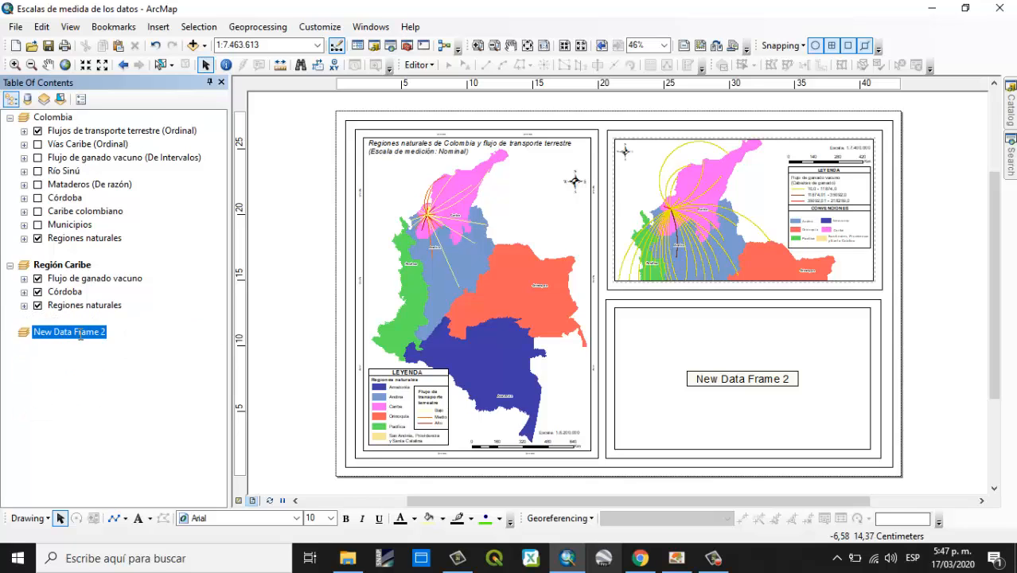
{"action": "left_click", "coordinate": [79, 333]}
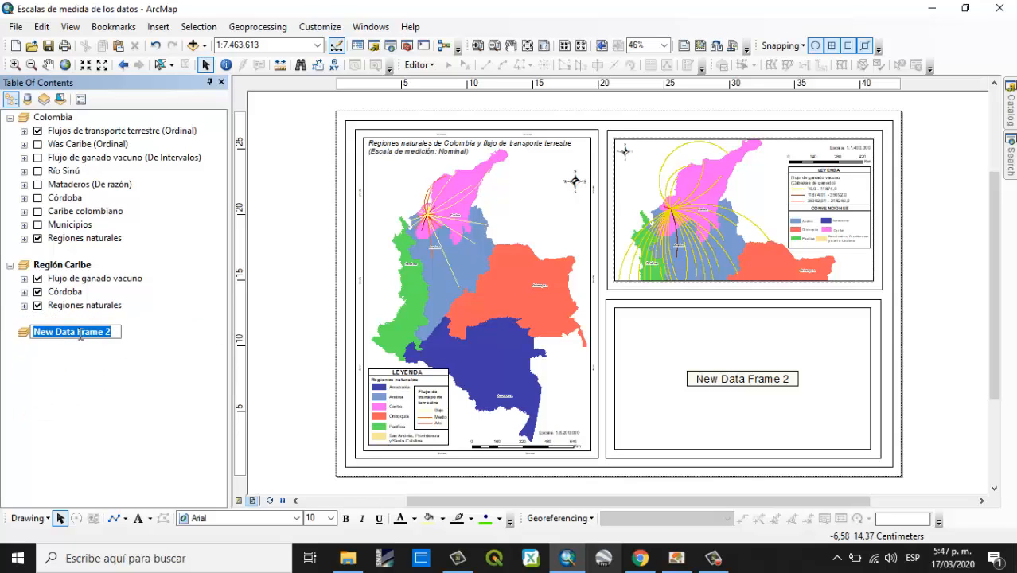
{"action": "type", "text": "Región Caribe"}
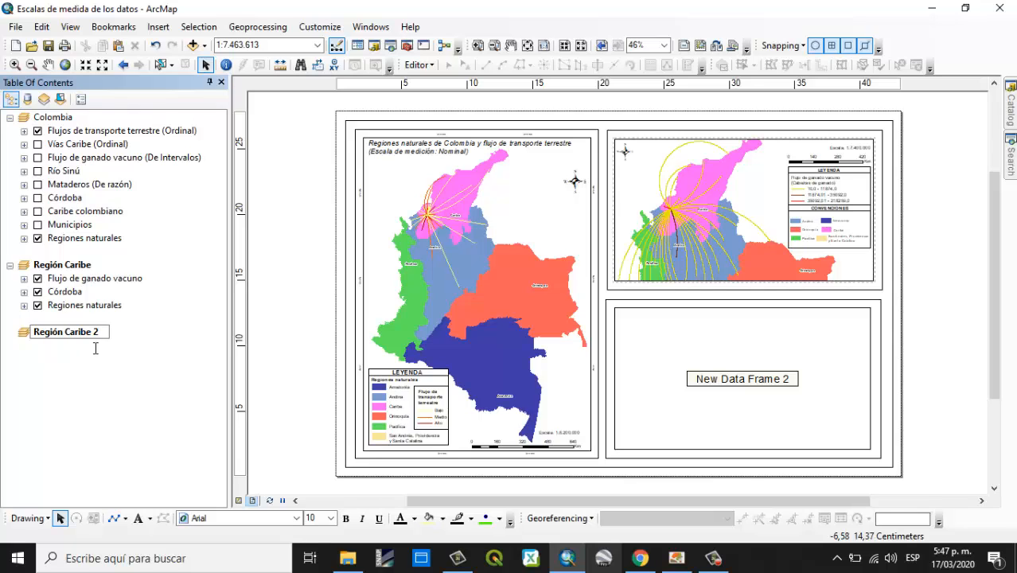
{"action": "left_click", "coordinate": [129, 391]}
- Copy the Mataderos (De razón), Regiones naturales and Caribe colombiano layers from Colombia into Región Caribe 2, and make Mataderos visible
{"action": "left_click_drag", "start_coordinate": [78, 186], "coordinate": [89, 358]}
{"action": "left_click_drag", "start_coordinate": [77, 242], "coordinate": [75, 360]}
{"action": "left_click_drag", "start_coordinate": [77, 217], "coordinate": [79, 359]}
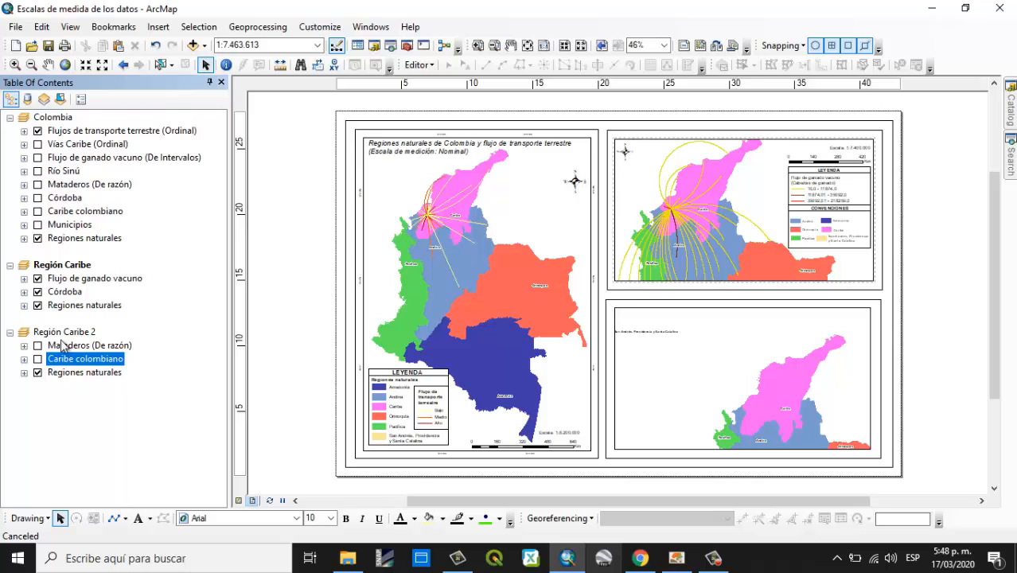
{"action": "left_click", "coordinate": [37, 345]}
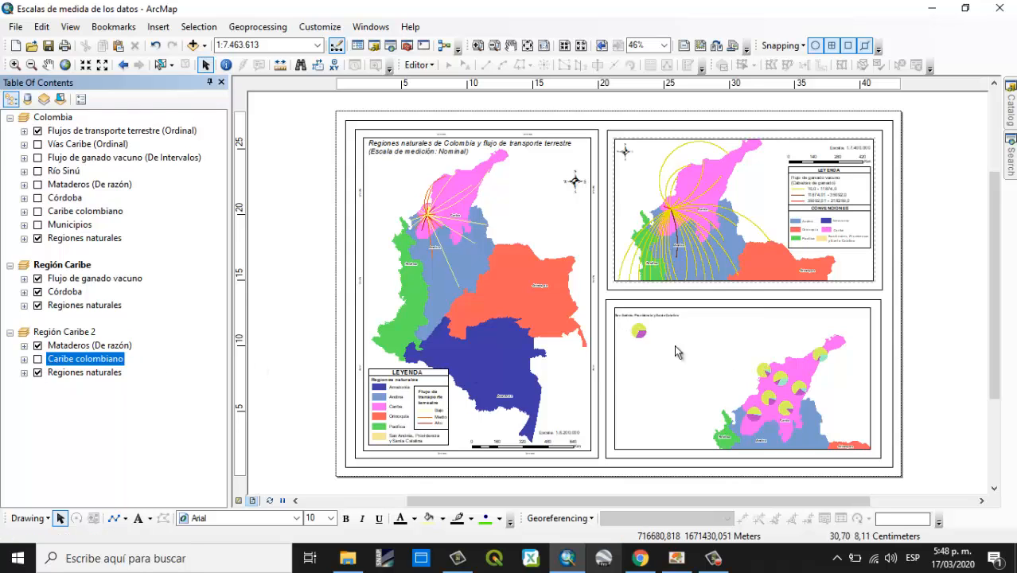
- Zoom Región Caribe 2 to the Caribe colombiano layer, activate the data frame and shift its map toward the frame's right side
{"action": "right_click", "coordinate": [88, 364]}
{"action": "left_click", "coordinate": [136, 118]}
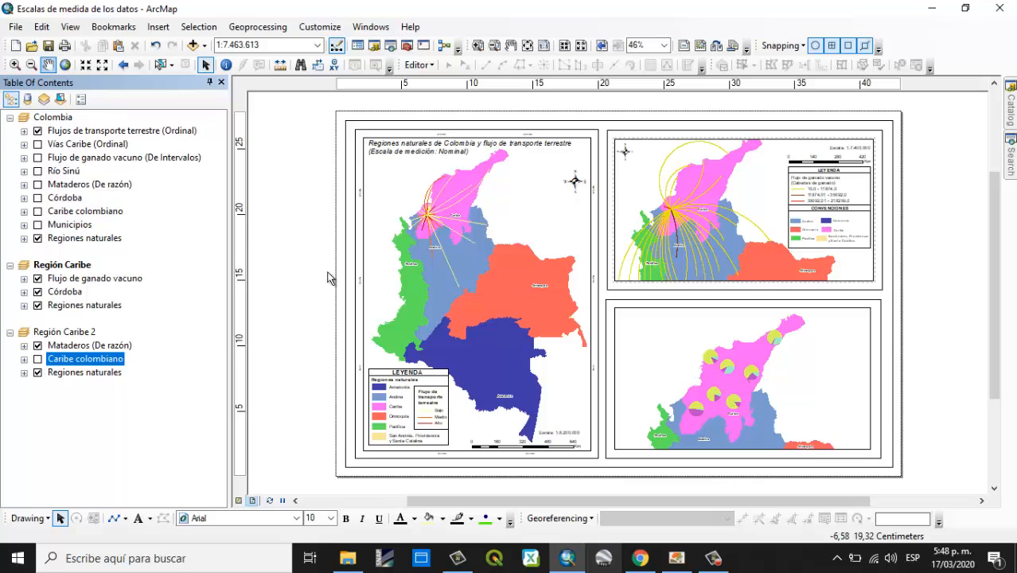
{"action": "right_click", "coordinate": [35, 332]}
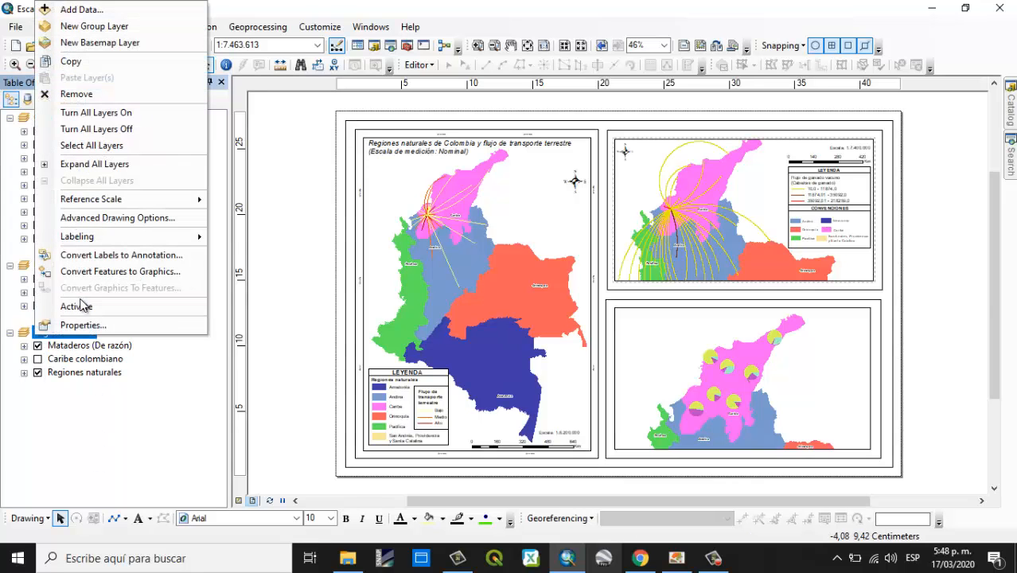
{"action": "left_click", "coordinate": [80, 306]}
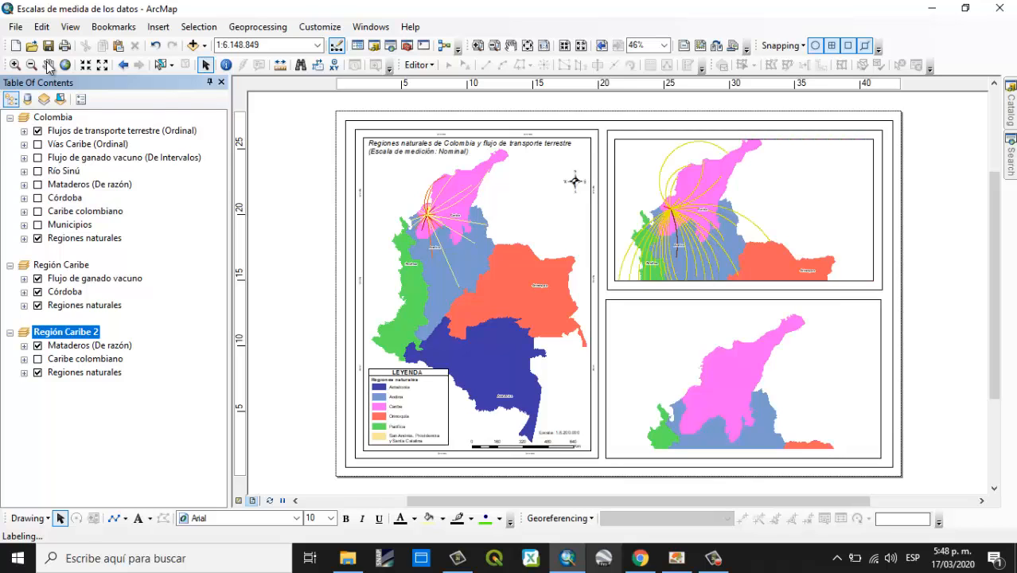
{"action": "left_click", "coordinate": [49, 66]}
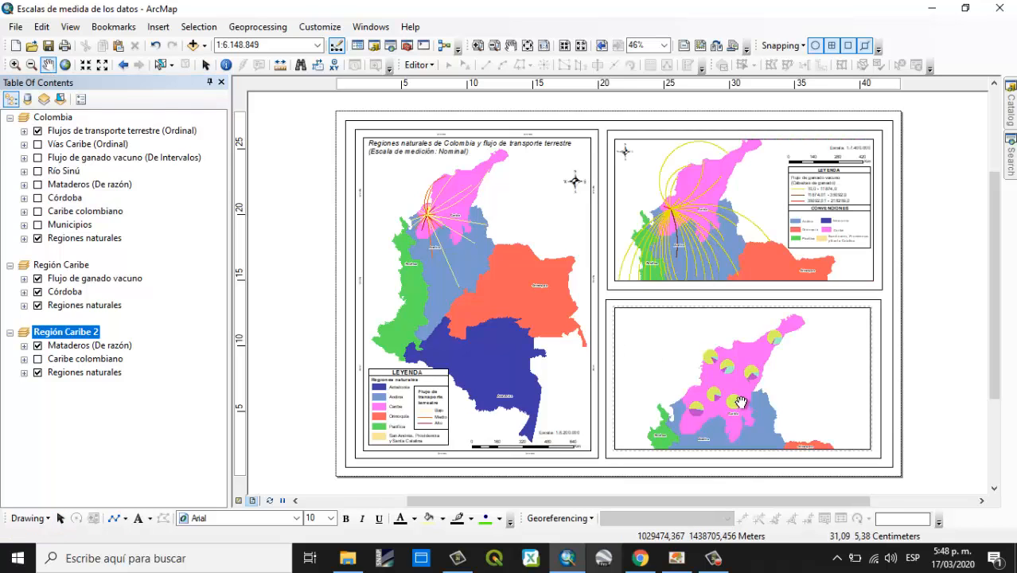
{"action": "left_click_drag", "start_coordinate": [740, 402], "coordinate": [756, 395]}
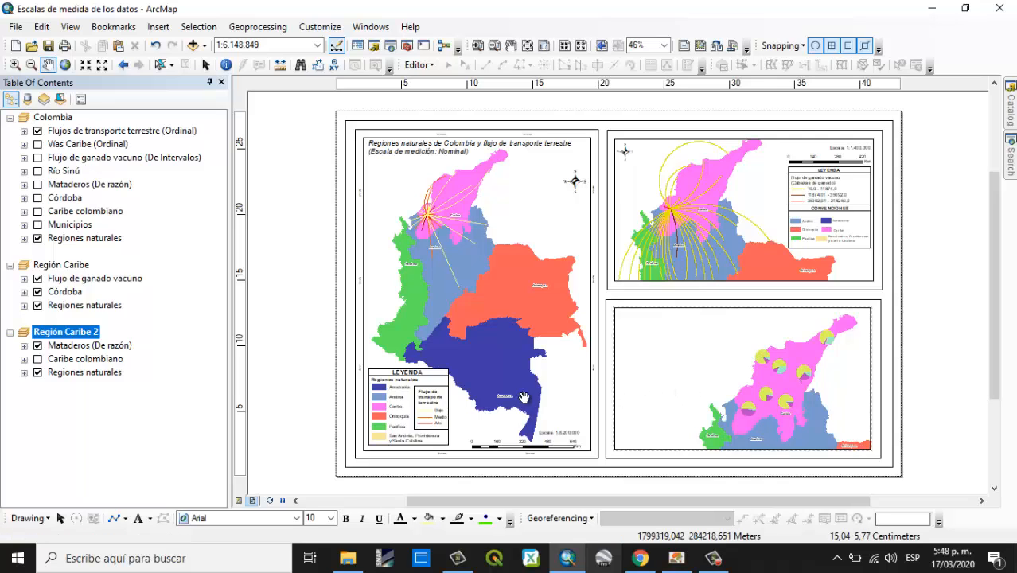
- Expand the Mataderos (De razón) and Caribe colombiano symbols in Región Caribe 2 and make Caribe colombiano visible
{"action": "left_click", "coordinate": [24, 345]}
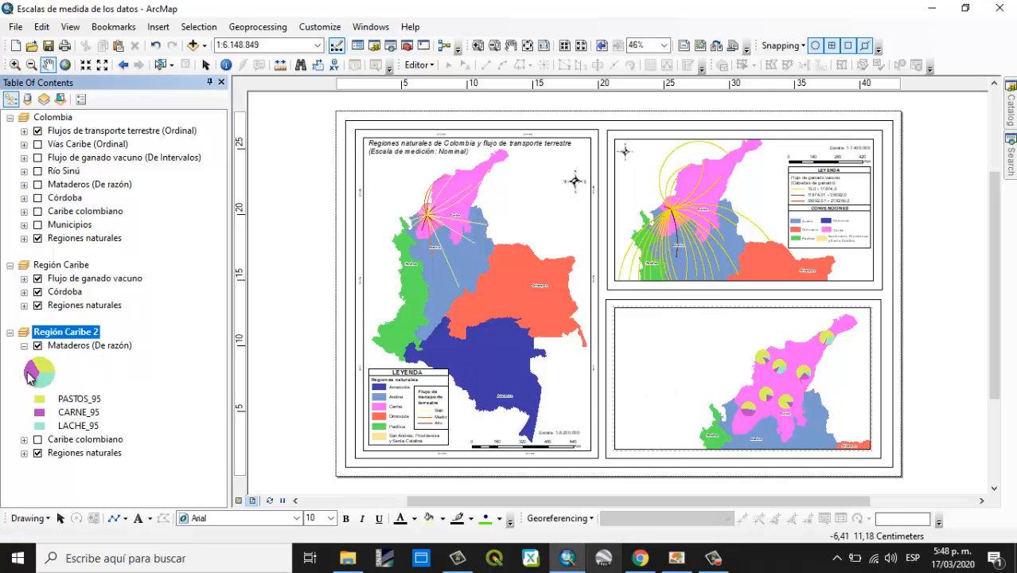
{"action": "left_click", "coordinate": [24, 439]}
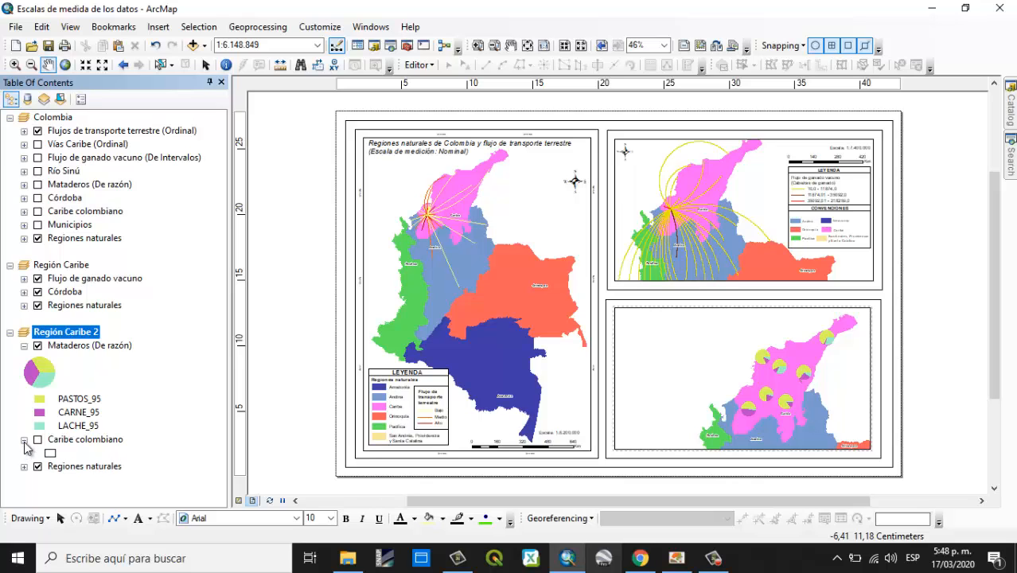
{"action": "left_click", "coordinate": [38, 441]}
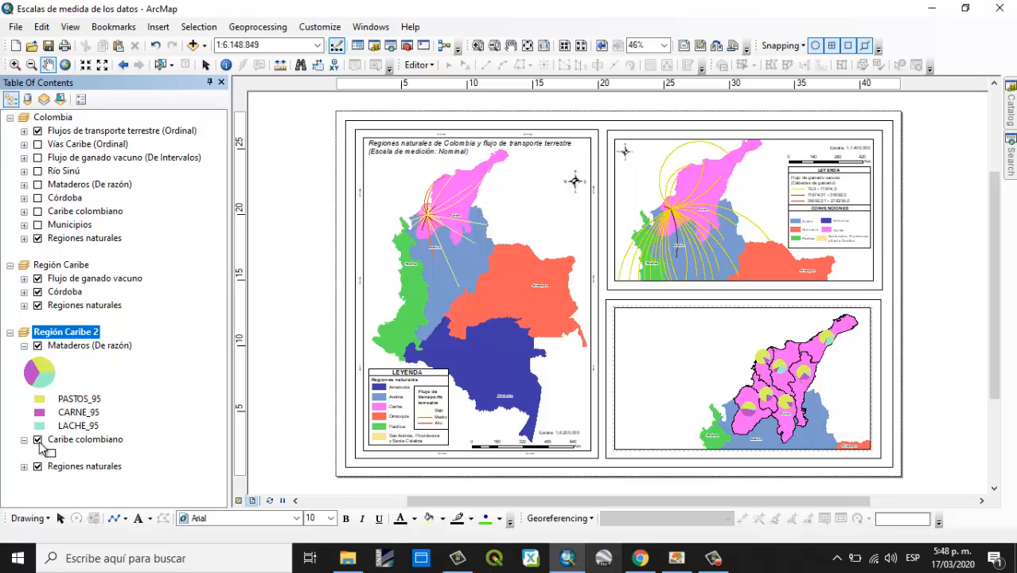
- Add a graticule without interior grid lines to the Región Caribe data frame, keeping the default axes and label styles
{"action": "left_click", "coordinate": [664, 45]}
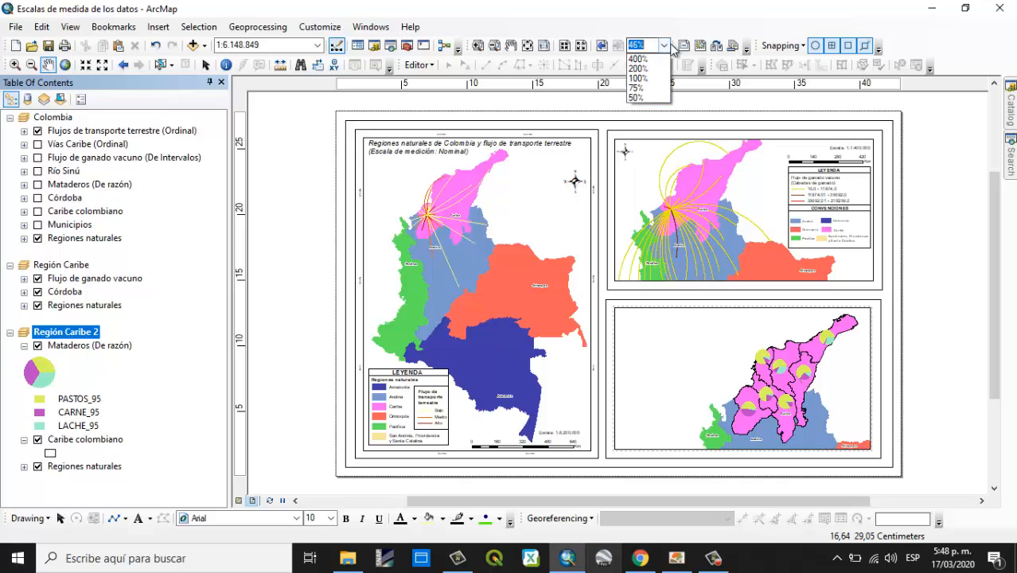
{"action": "left_click", "coordinate": [656, 79]}
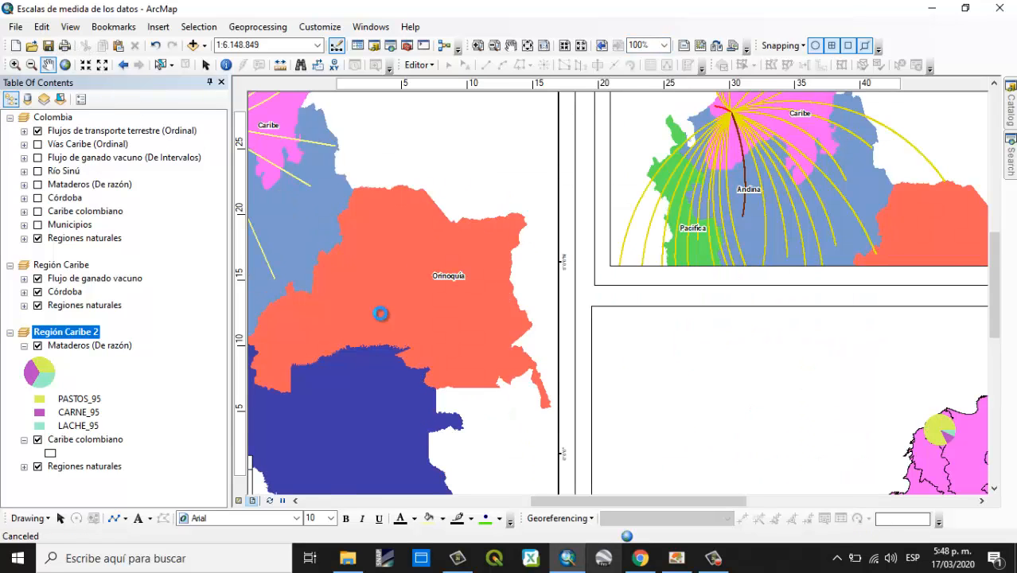
{"action": "left_click_drag", "start_coordinate": [574, 501], "coordinate": [667, 504]}
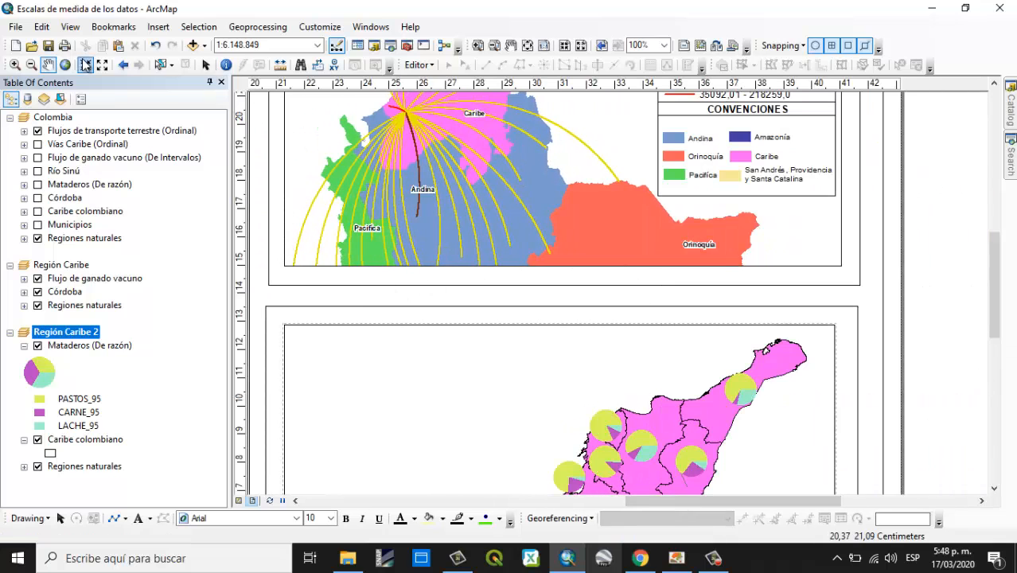
{"action": "left_click", "coordinate": [205, 65]}
{"action": "left_click", "coordinate": [286, 169]}
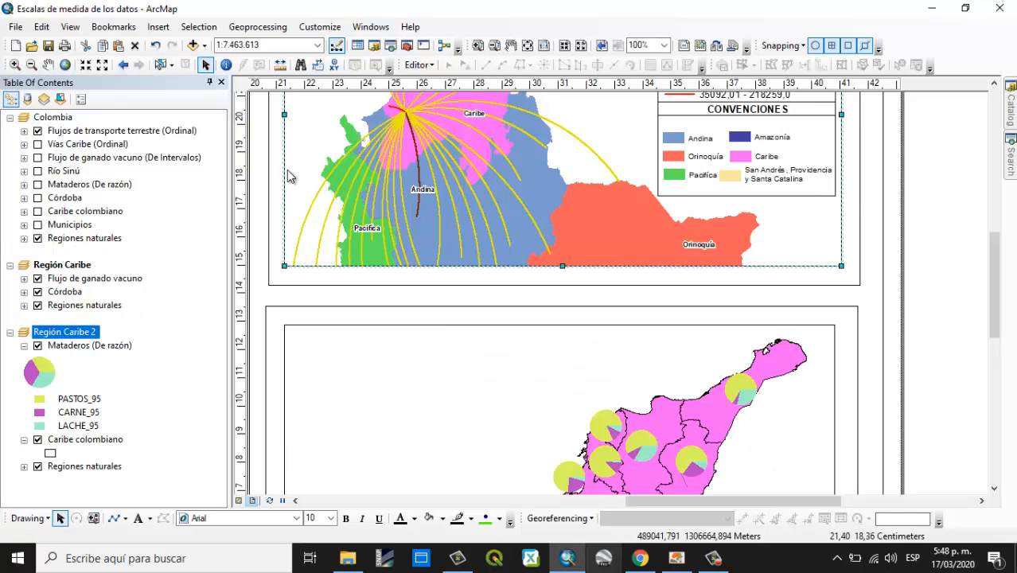
{"action": "right_click", "coordinate": [287, 172]}
{"action": "left_click", "coordinate": [70, 28]}
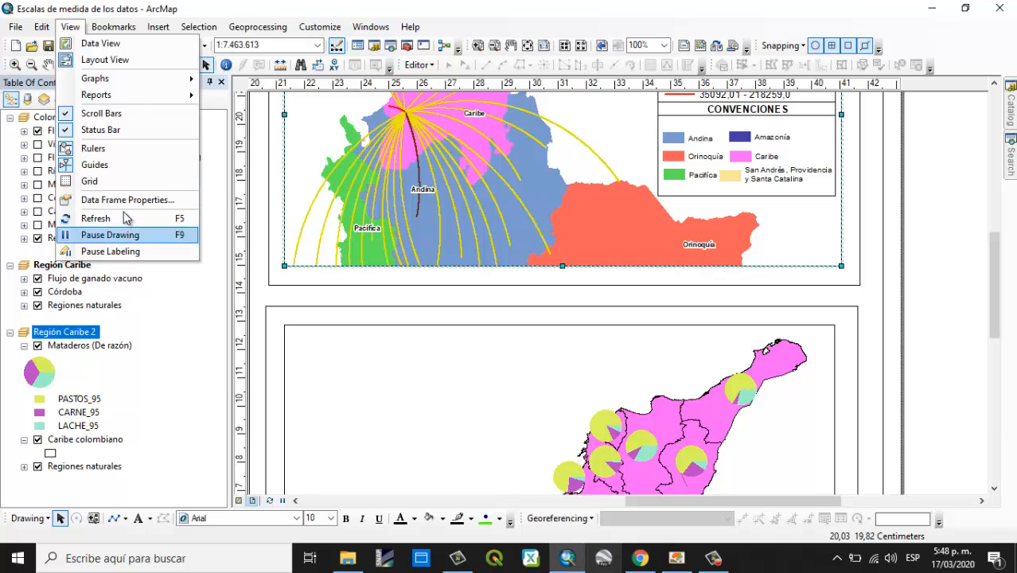
{"action": "left_click", "coordinate": [124, 199]}
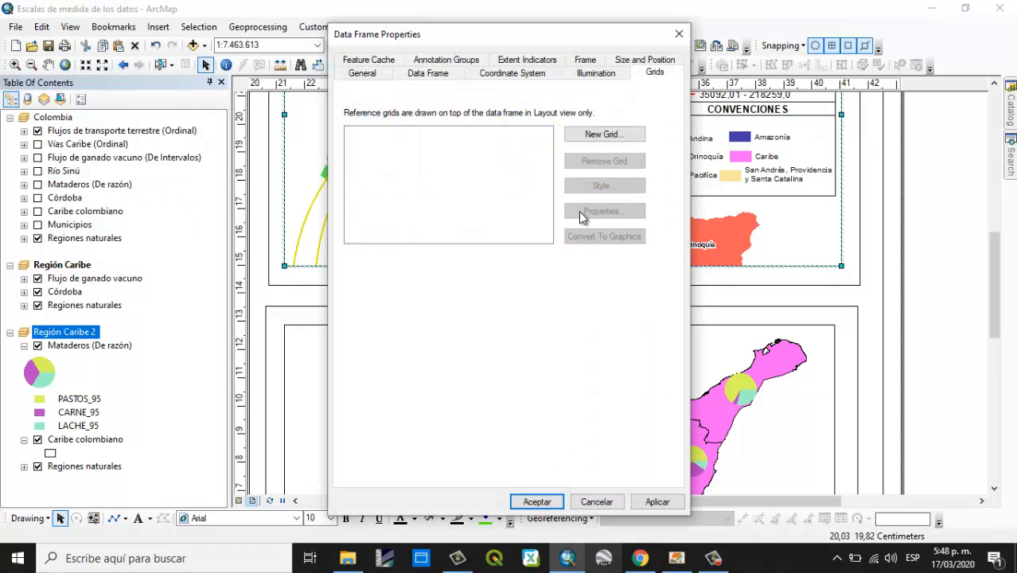
{"action": "left_click", "coordinate": [602, 136]}
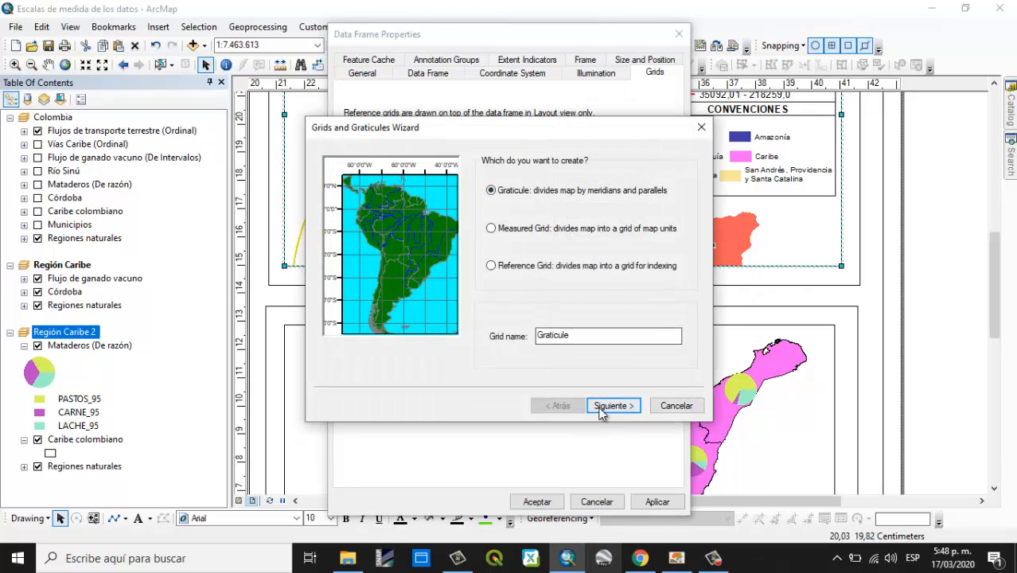
{"action": "left_click", "coordinate": [607, 406]}
{"action": "left_click", "coordinate": [527, 181]}
{"action": "left_click", "coordinate": [609, 406]}
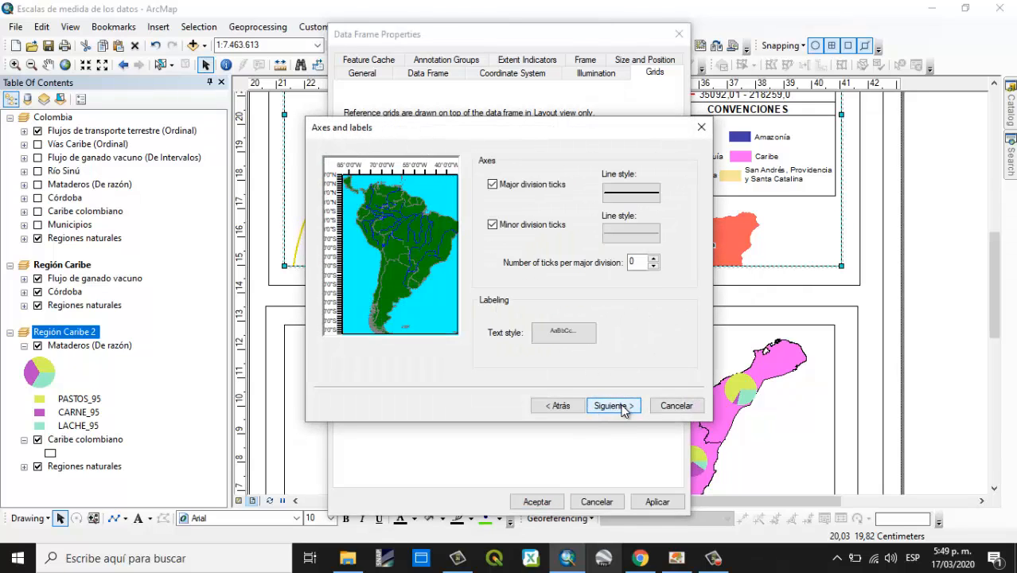
{"action": "left_click", "coordinate": [616, 405]}
{"action": "left_click", "coordinate": [619, 406]}
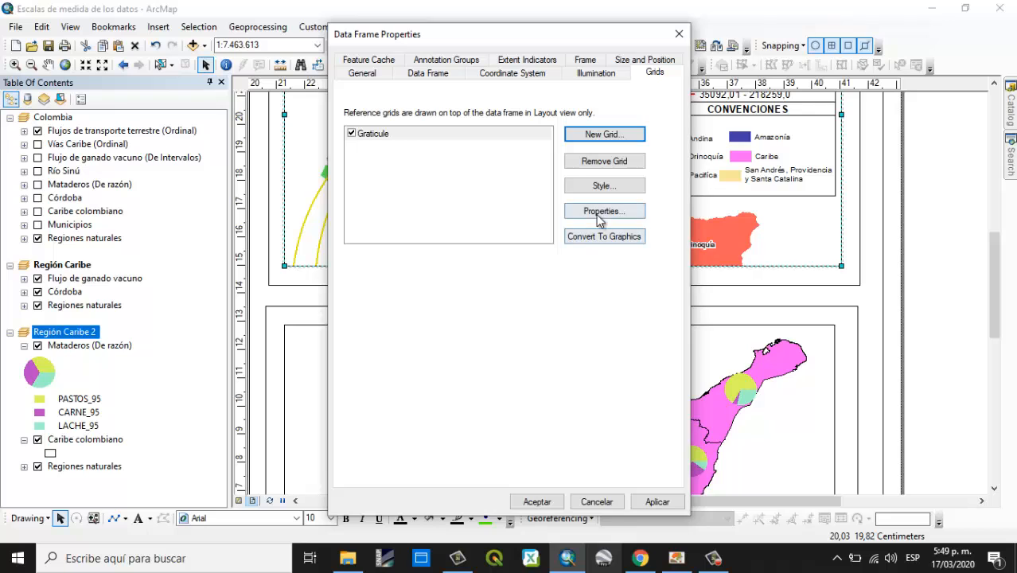
- Set the graticule's major division and subdivision tick sizes to 2 pts
{"action": "left_click", "coordinate": [598, 211]}
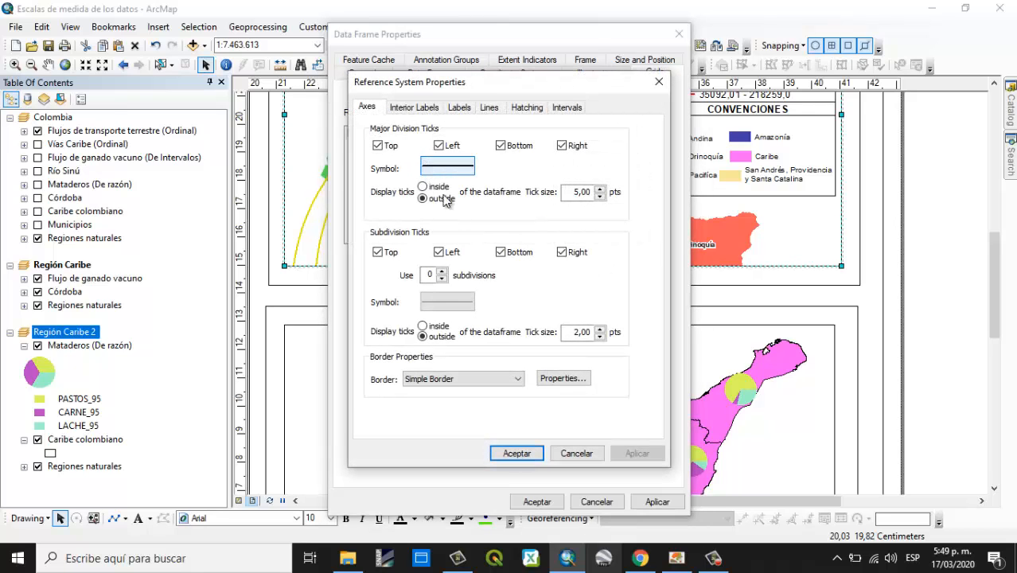
{"action": "left_click", "coordinate": [601, 197]}
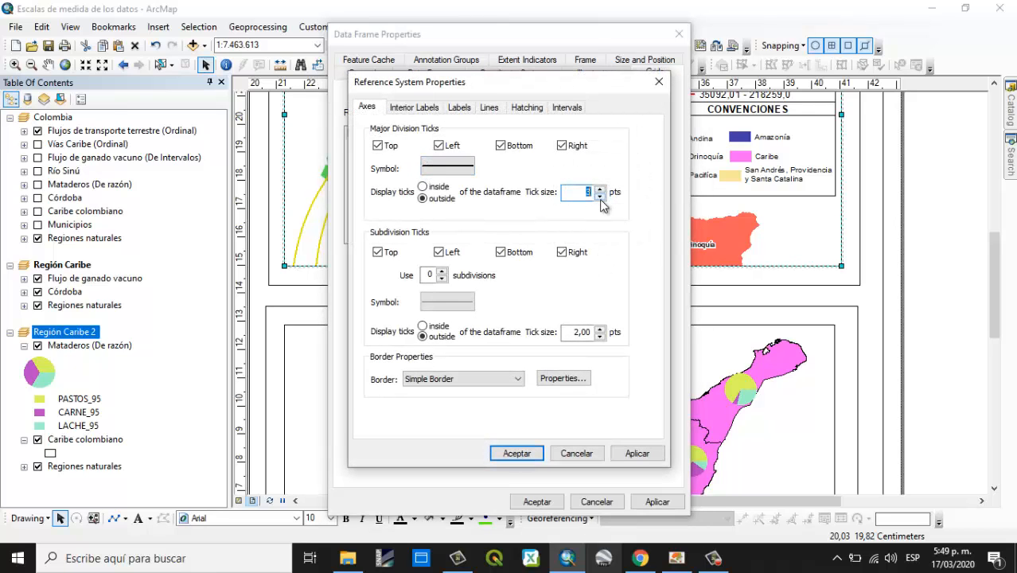
{"action": "left_click", "coordinate": [601, 197]}
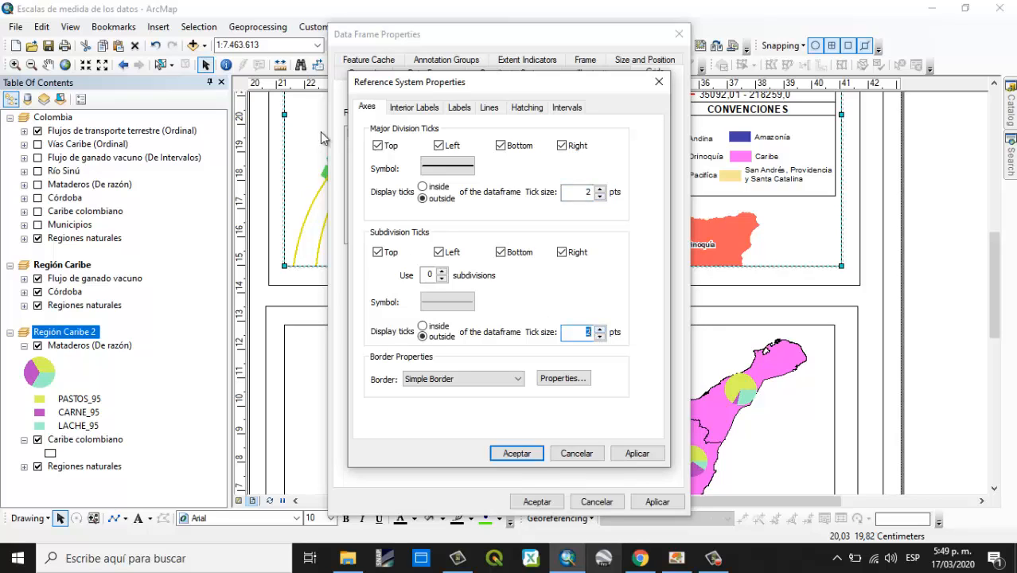
- Set the graticule labels to font size 5 with a 3 pts label offset, and apply the grid to the data frame
{"action": "left_click", "coordinate": [413, 104]}
{"action": "left_click", "coordinate": [459, 110]}
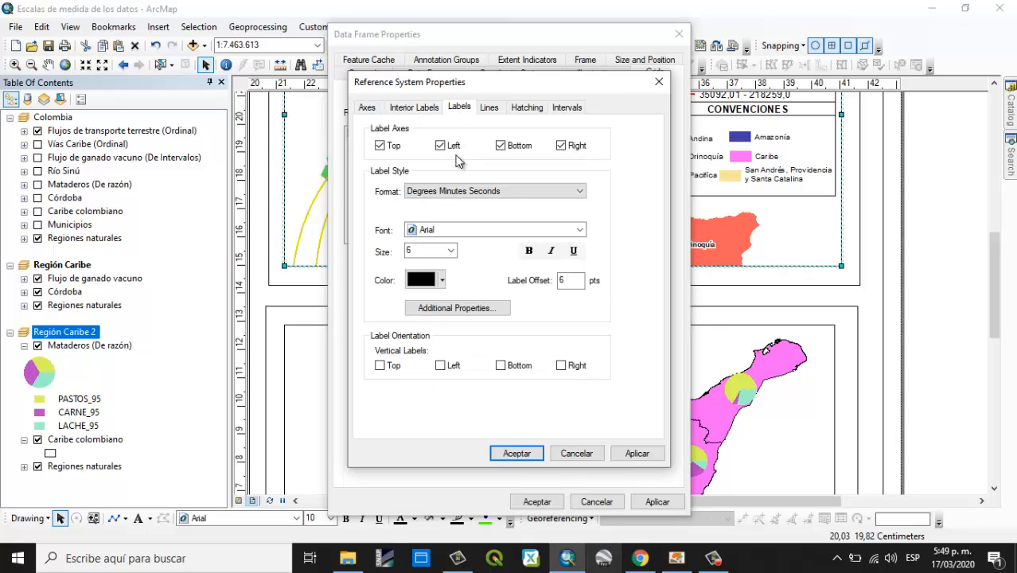
{"action": "left_click", "coordinate": [449, 250]}
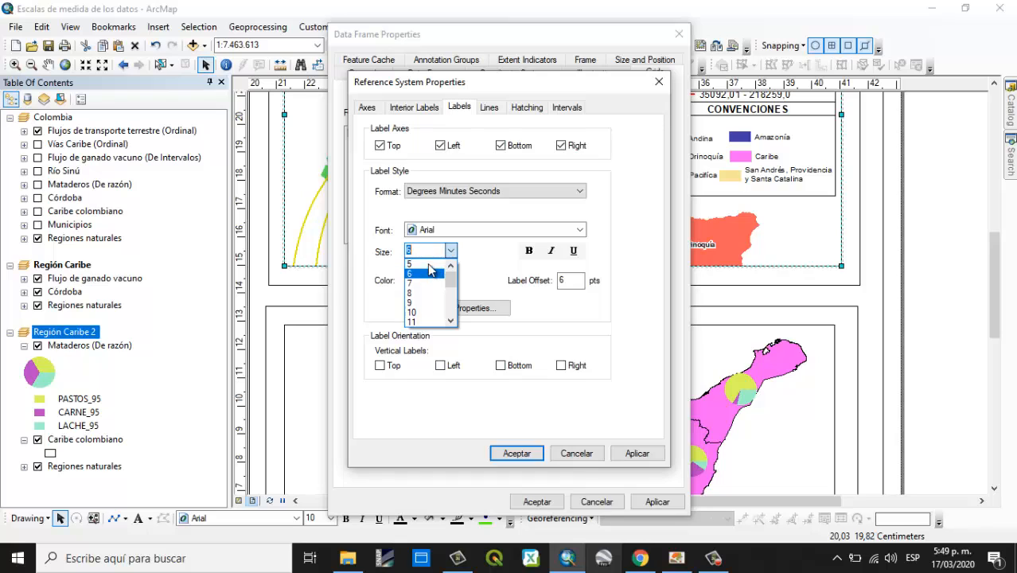
{"action": "left_click", "coordinate": [429, 265]}
{"action": "left_click", "coordinate": [565, 280]}
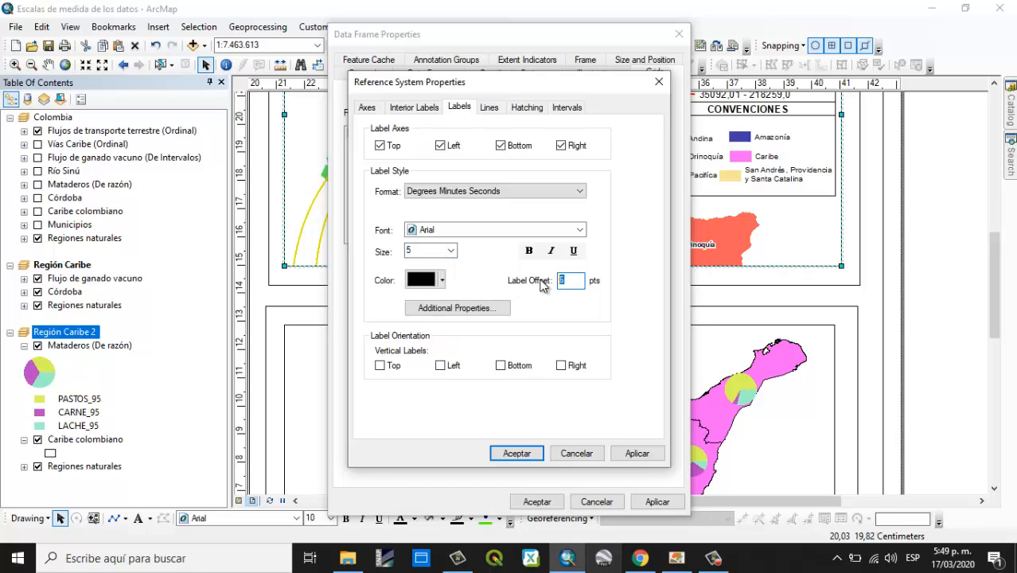
{"action": "left_click", "coordinate": [377, 108]}
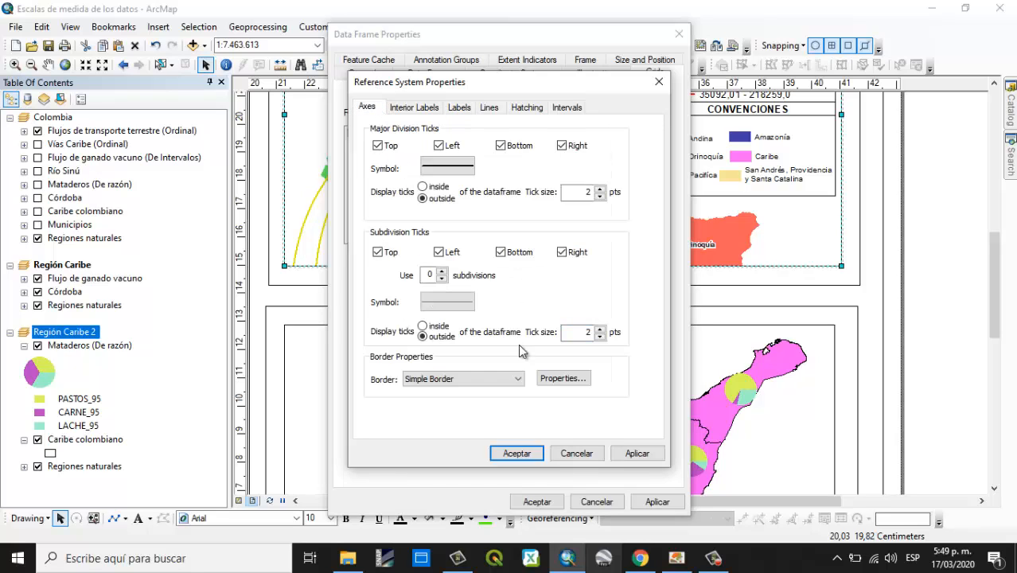
{"action": "left_click", "coordinate": [647, 453]}
{"action": "left_click", "coordinate": [517, 452]}
{"action": "left_click", "coordinate": [637, 502]}
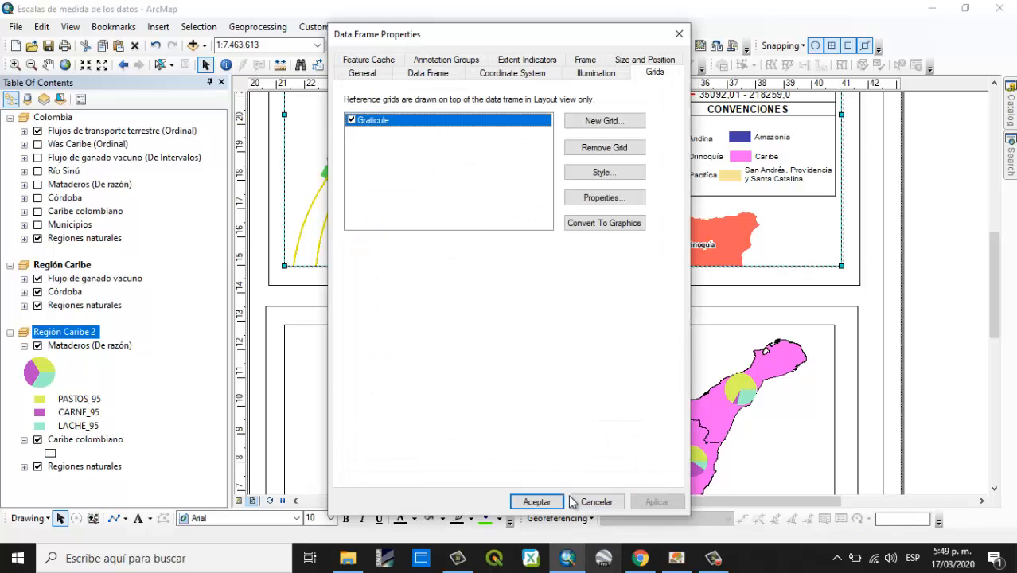
- Orient the graticule's left and right labels vertically and accept the Región Caribe data frame properties
{"action": "left_click", "coordinate": [601, 199]}
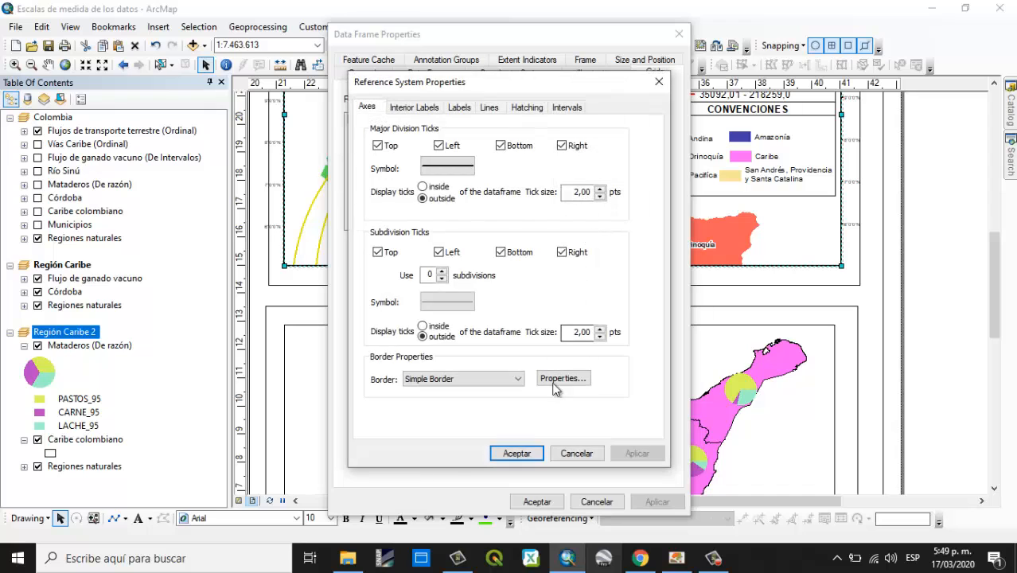
{"action": "left_click", "coordinate": [430, 109]}
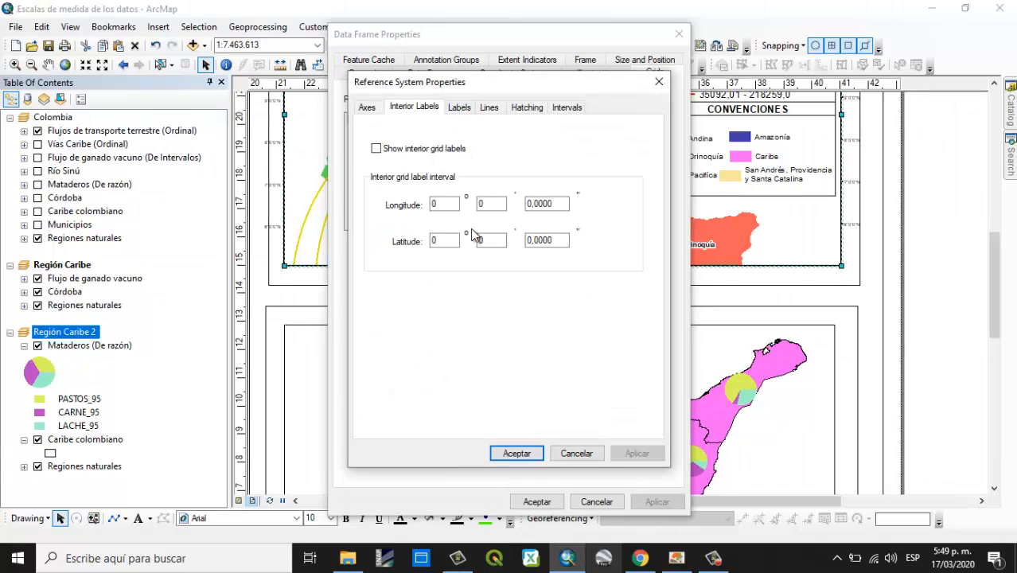
{"action": "left_click", "coordinate": [460, 108]}
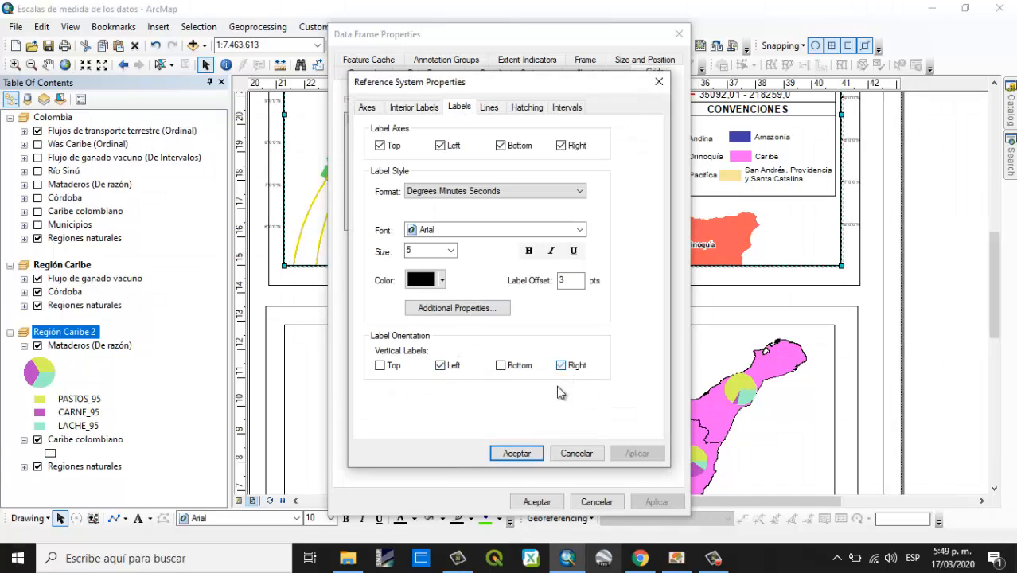
{"action": "left_click", "coordinate": [516, 452]}
{"action": "left_click", "coordinate": [549, 502]}
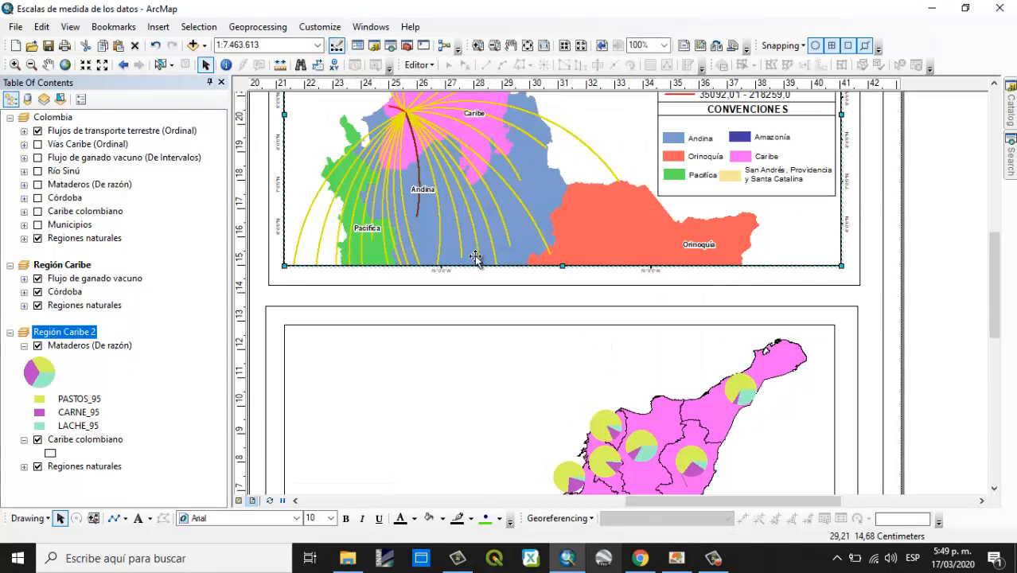
{"action": "left_click", "coordinate": [935, 273]}
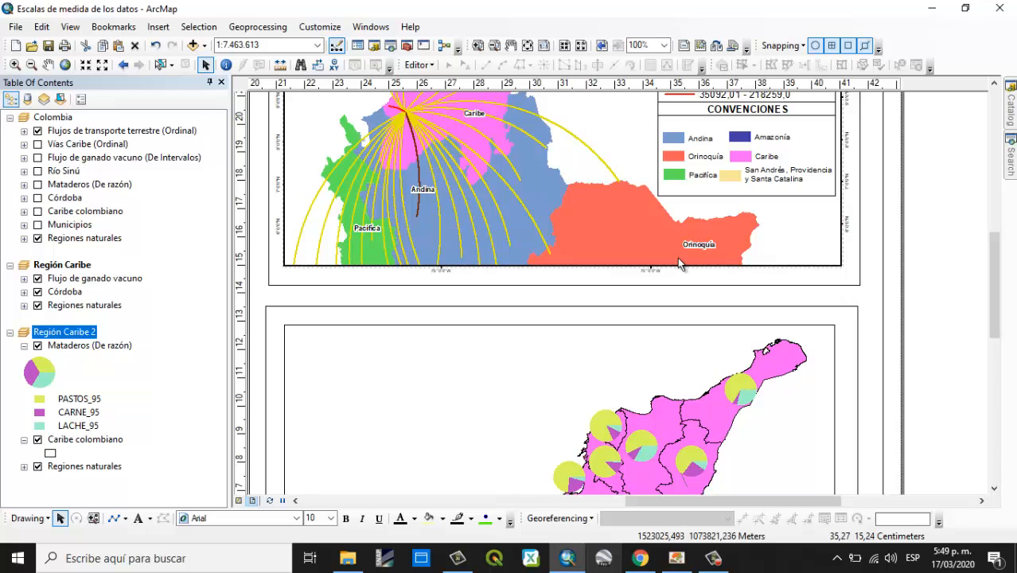
- Set the X-axis interval of the Región Caribe graticule to 7 degrees and accept the data frame properties
{"action": "left_click", "coordinate": [70, 26]}
{"action": "left_click", "coordinate": [111, 203]}
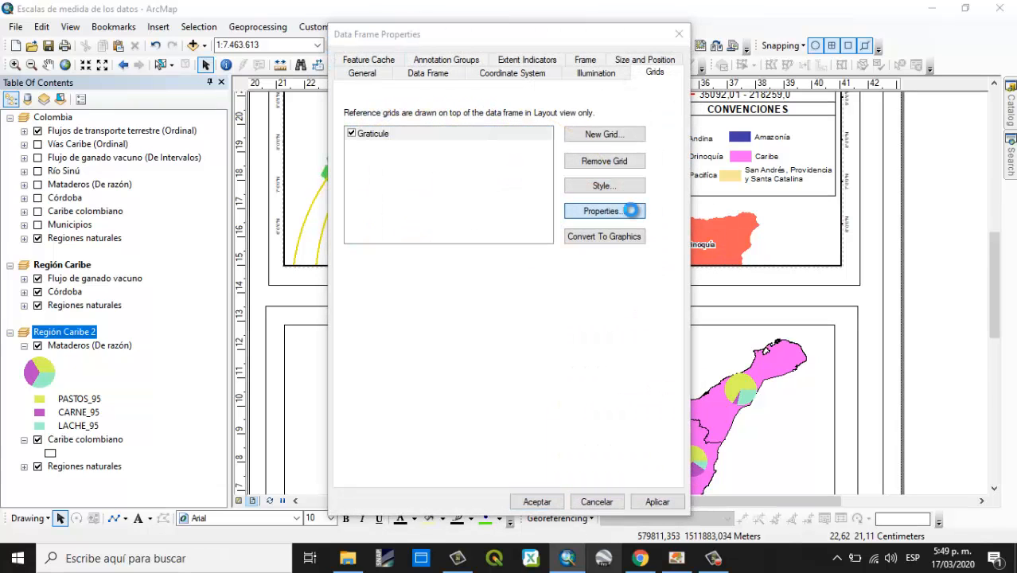
{"action": "left_click", "coordinate": [629, 211]}
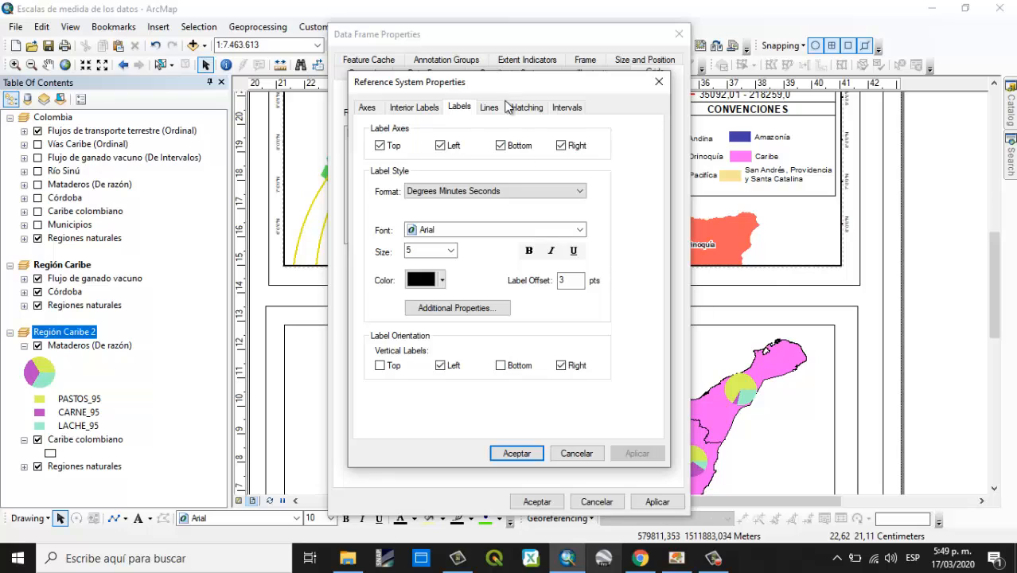
{"action": "left_click", "coordinate": [567, 107]}
{"action": "left_click", "coordinate": [416, 147]}
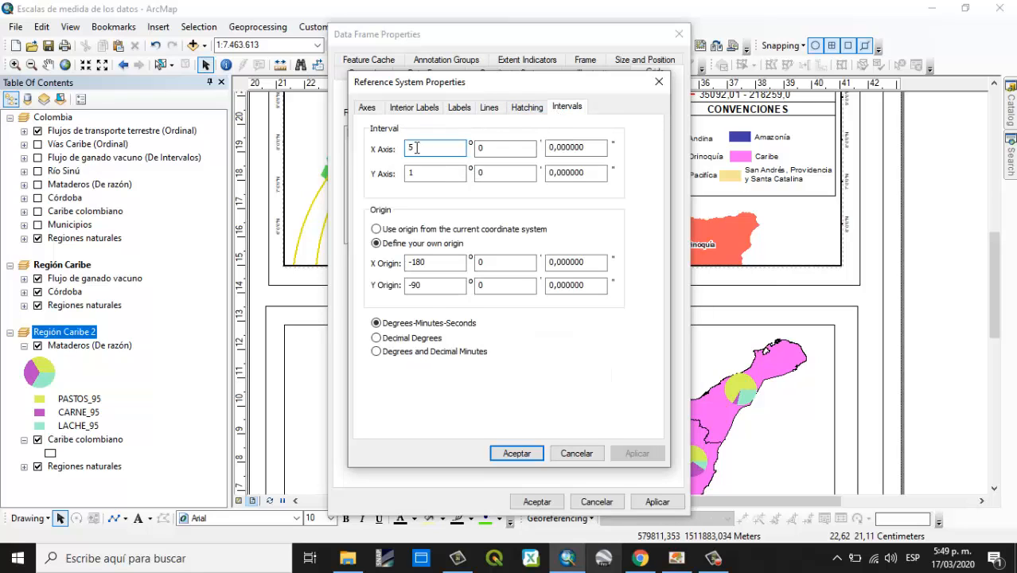
{"action": "type", "text": "3"}
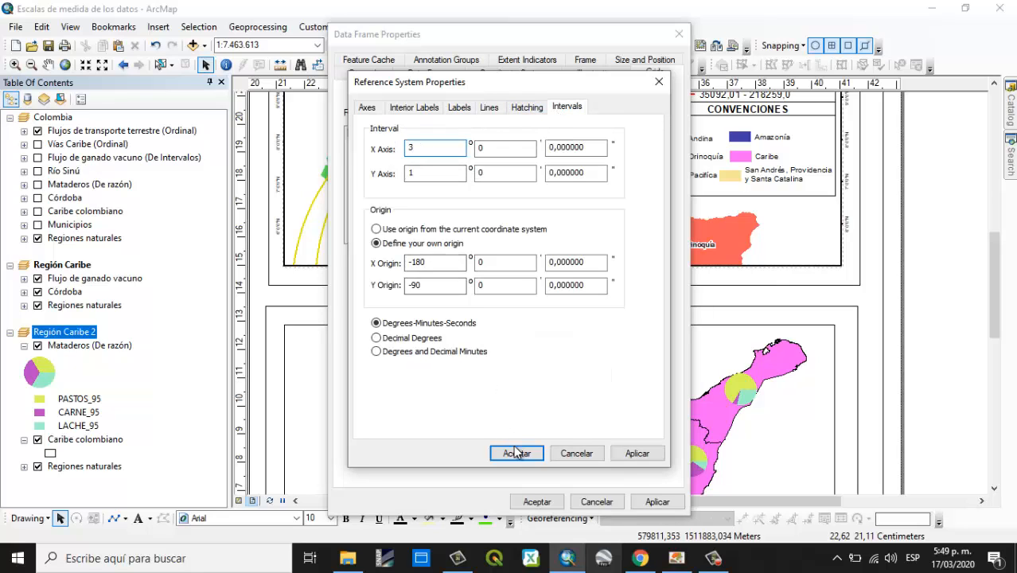
{"action": "left_click_drag", "start_coordinate": [429, 144], "coordinate": [398, 181]}
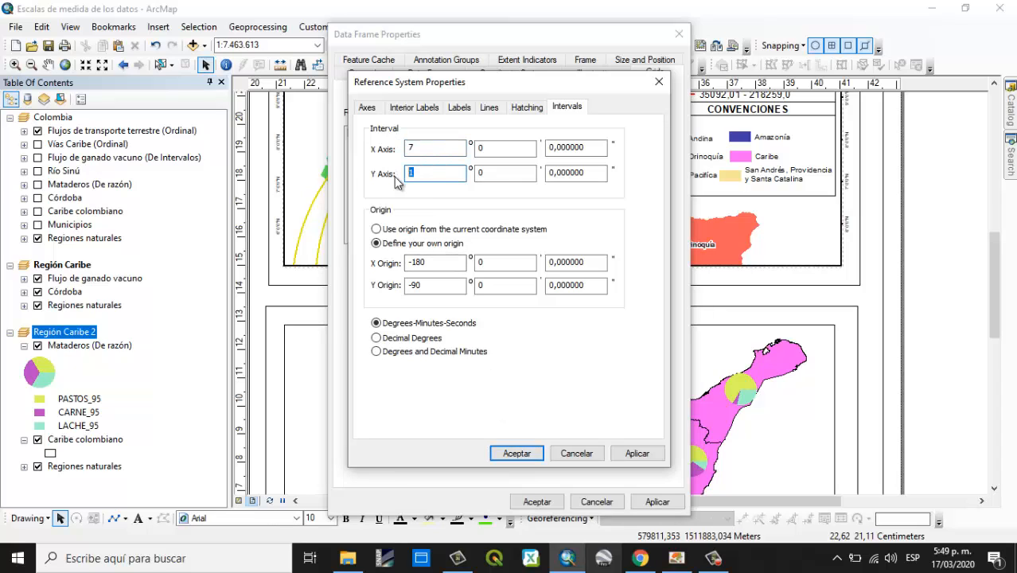
{"action": "left_click", "coordinate": [529, 454]}
{"action": "left_click", "coordinate": [634, 502]}
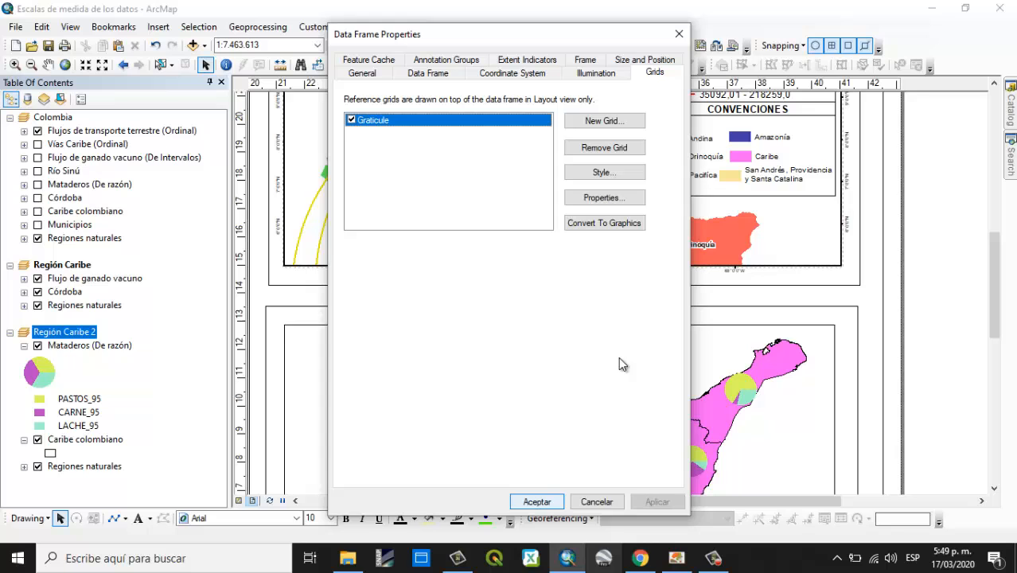
{"action": "left_click", "coordinate": [546, 502]}
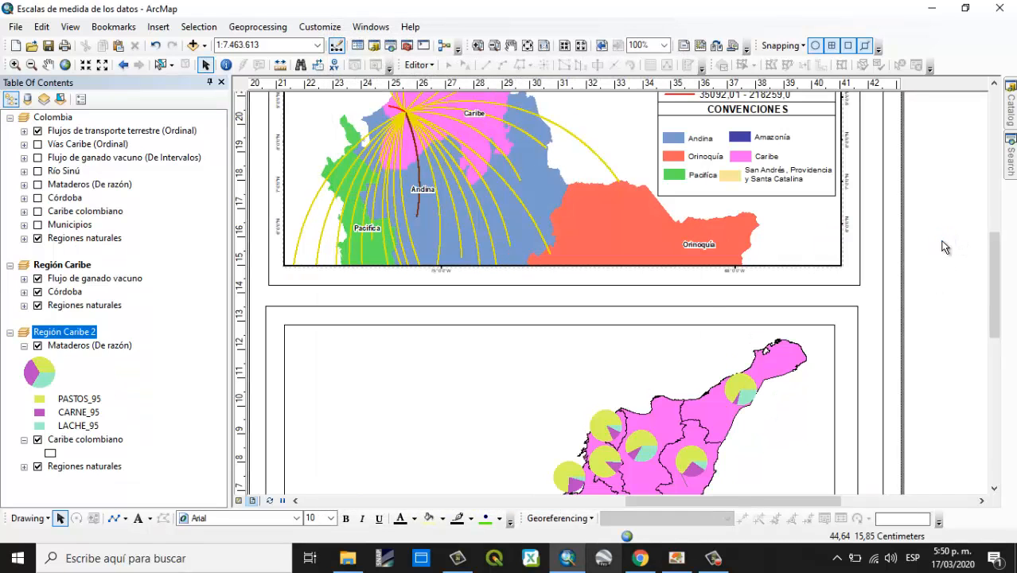
- Add a labels-only graticule to the Región Caribe 2 data frame, keeping the default intervals, axes and label styles
{"action": "scroll", "coordinate": [427, 250], "scroll_direction": "down", "scroll_amount": 3}
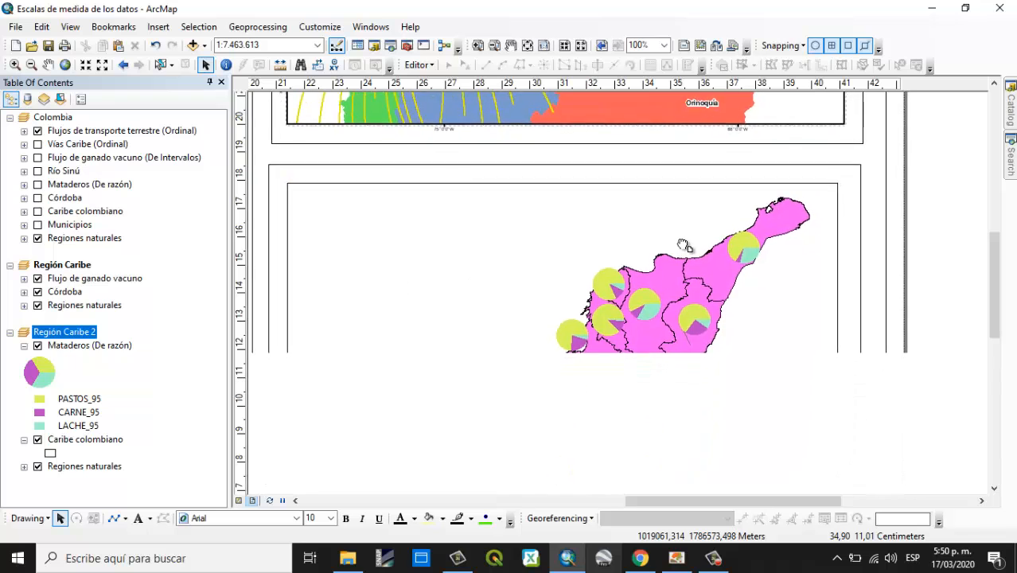
{"action": "left_click", "coordinate": [381, 176]}
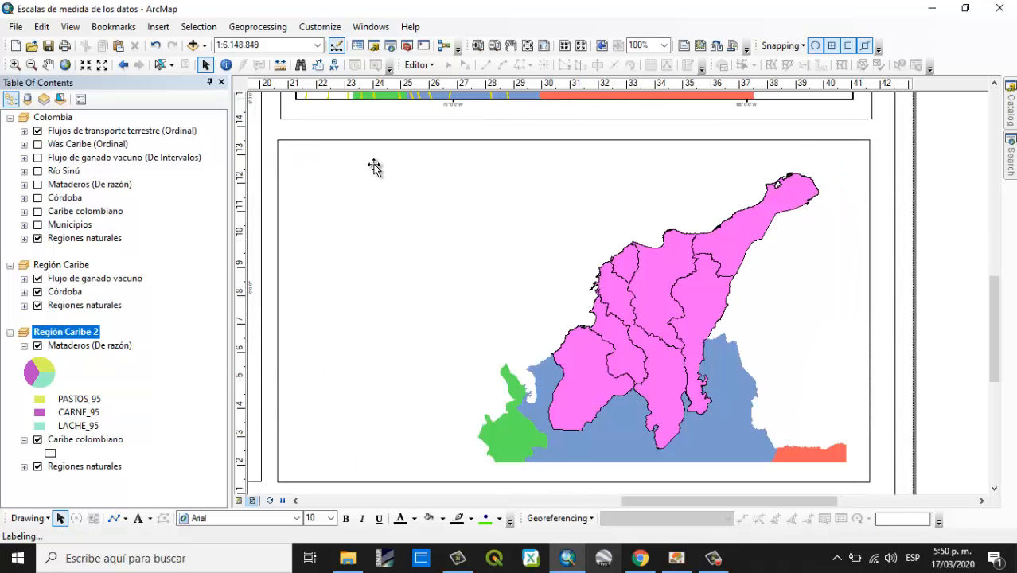
{"action": "left_click", "coordinate": [71, 28]}
{"action": "left_click", "coordinate": [179, 198]}
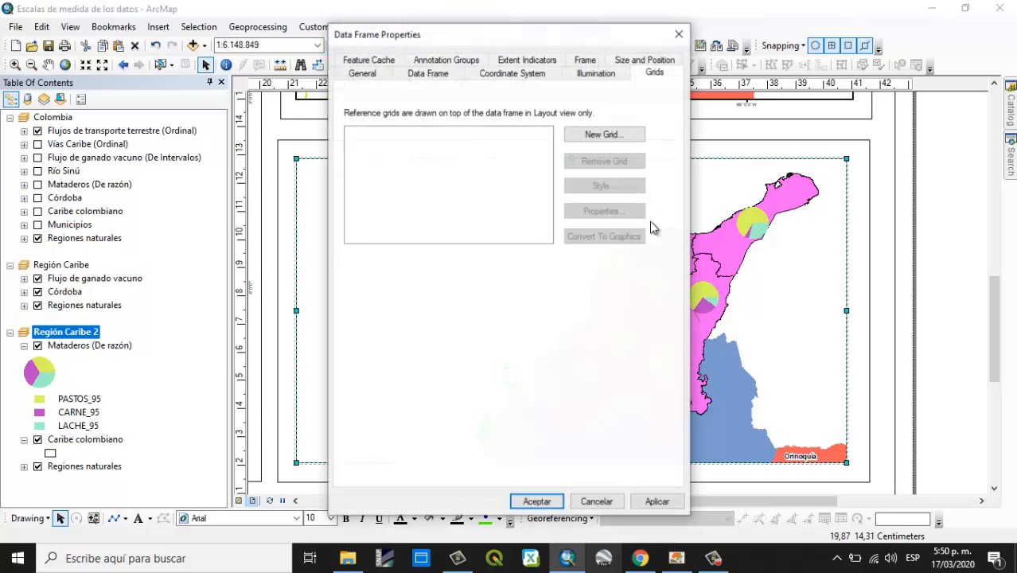
{"action": "left_click", "coordinate": [588, 138]}
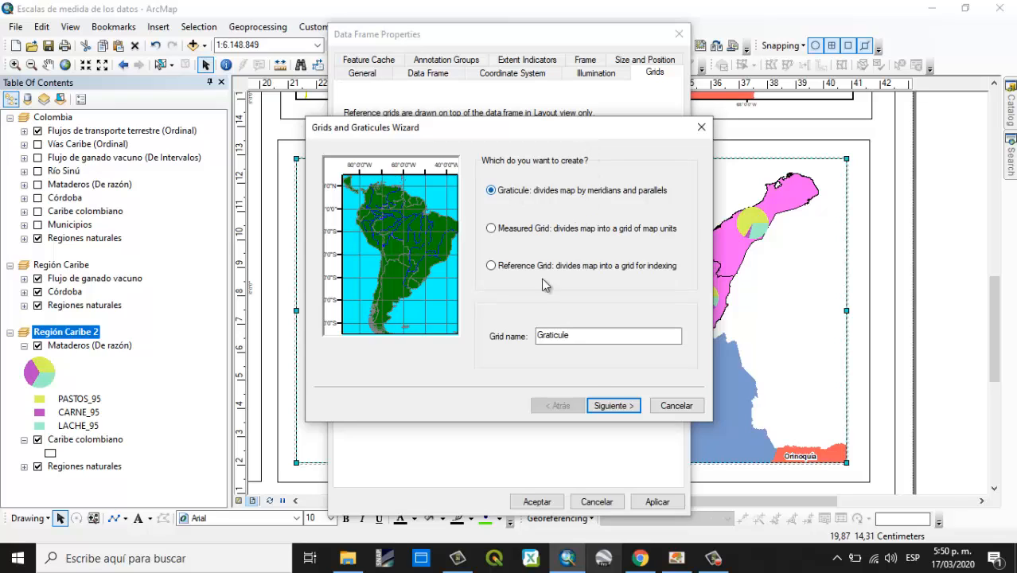
{"action": "left_click", "coordinate": [610, 405]}
{"action": "left_click", "coordinate": [495, 179]}
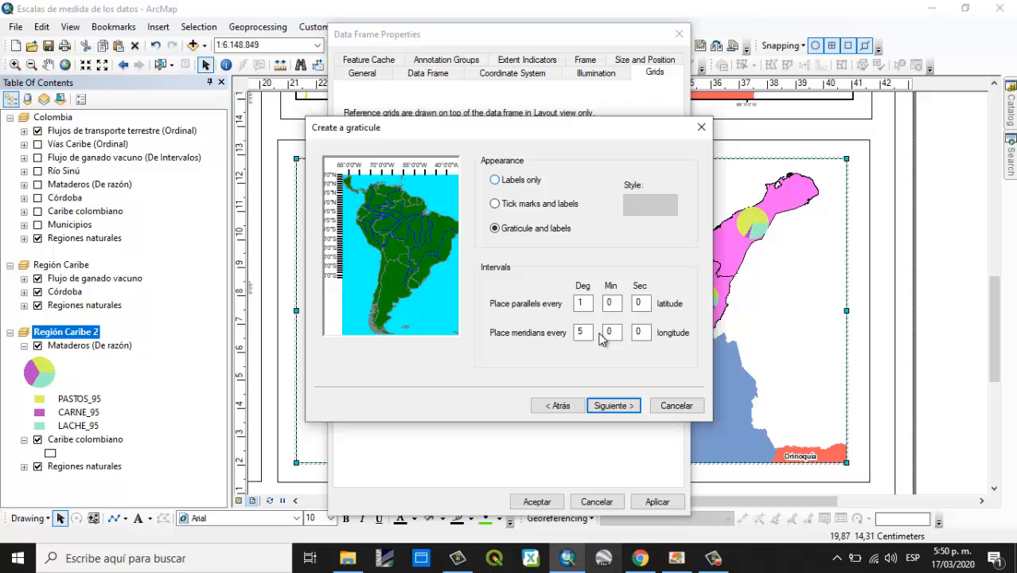
{"action": "left_click", "coordinate": [616, 405]}
{"action": "left_click", "coordinate": [613, 405]}
{"action": "left_click", "coordinate": [613, 405]}
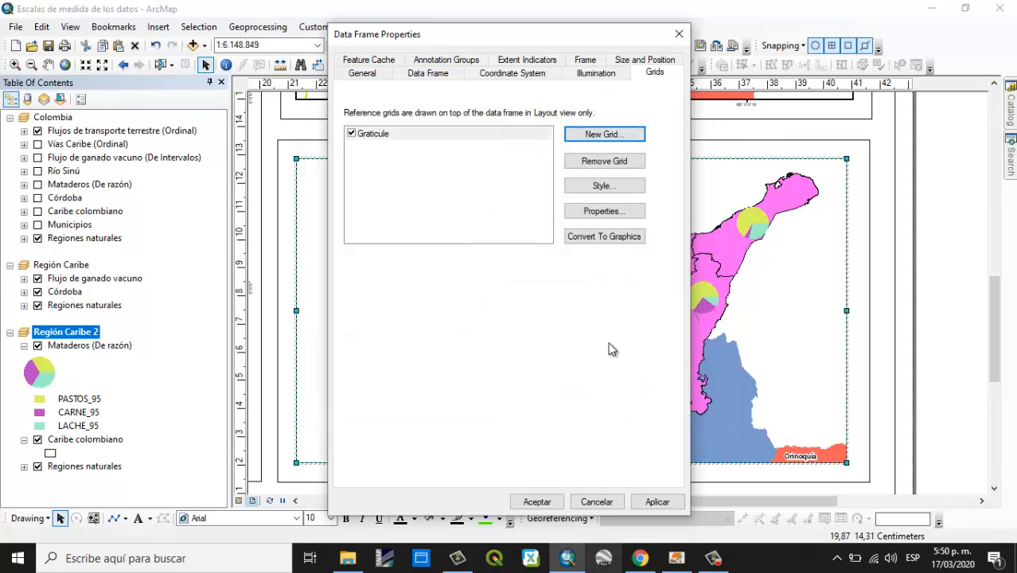
- Set the major division tick size of the Región Caribe 2 graticule to 2 pts
{"action": "left_click", "coordinate": [598, 211]}
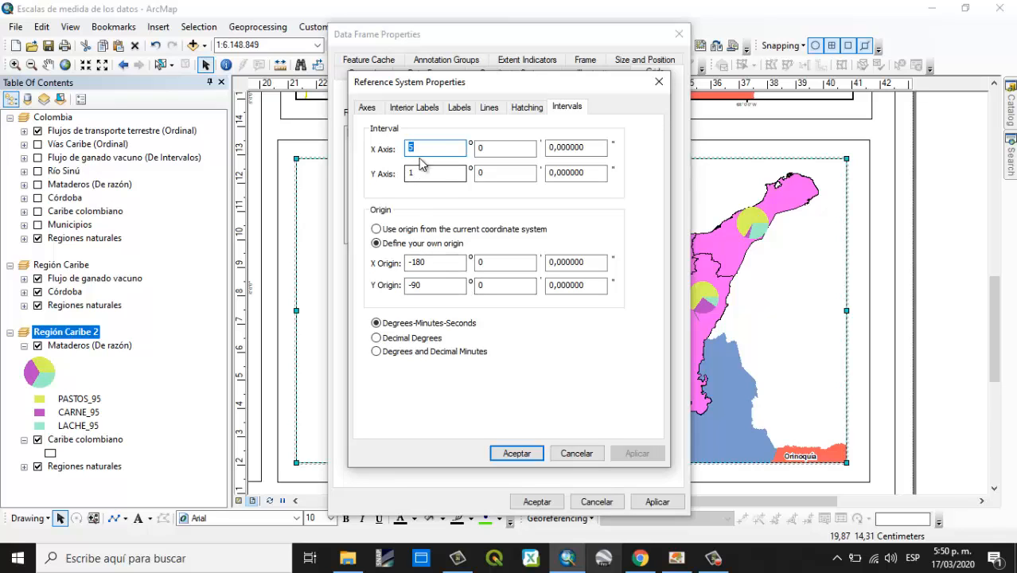
{"action": "left_click", "coordinate": [371, 109]}
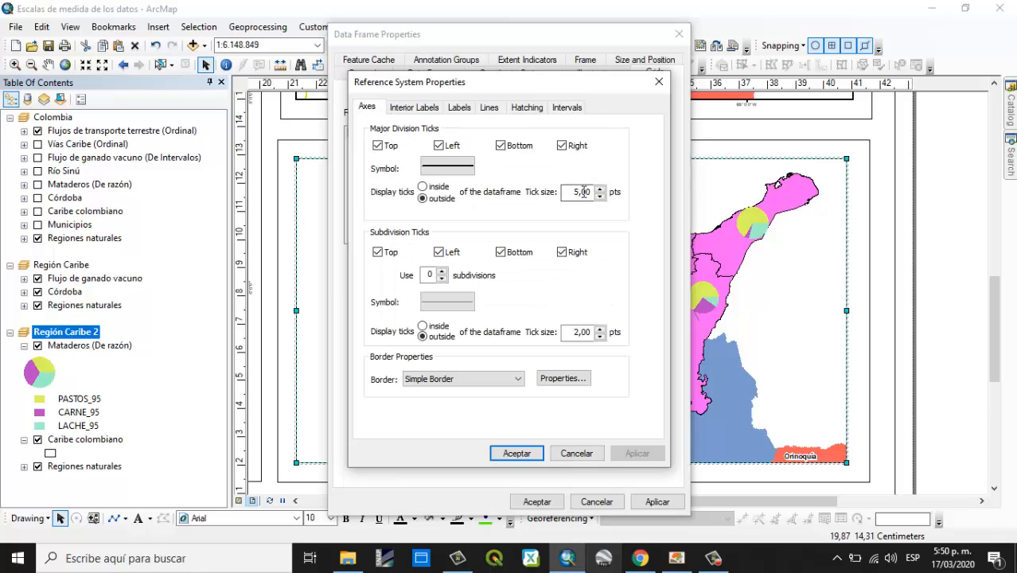
{"action": "left_click", "coordinate": [601, 197]}
{"action": "left_click", "coordinate": [601, 196]}
{"action": "left_click", "coordinate": [601, 196]}
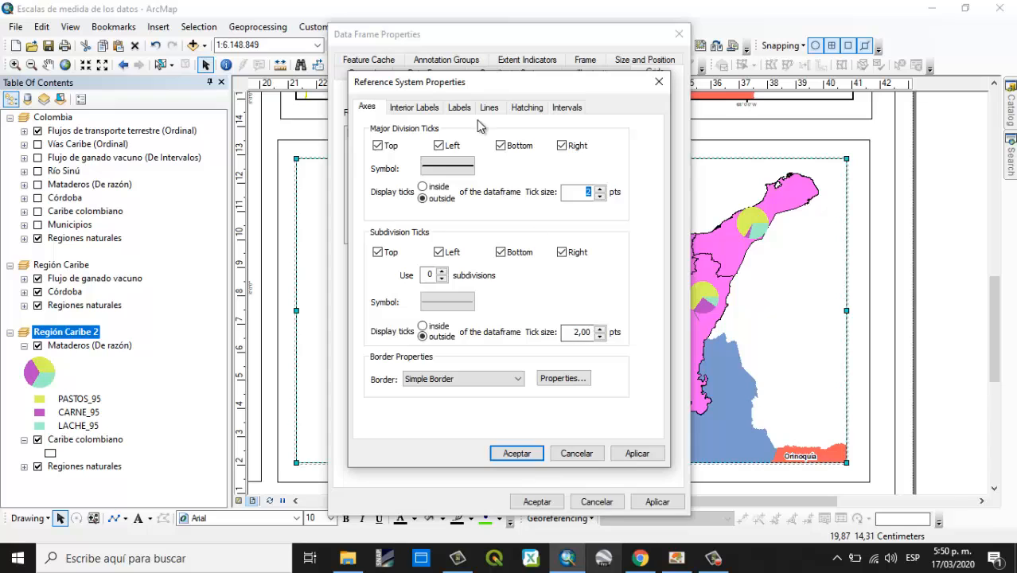
- Set the Región Caribe 2 graticule labels to font size 5 with a 3 pts label offset, and apply the grid
{"action": "left_click", "coordinate": [462, 108]}
{"action": "left_click", "coordinate": [449, 252]}
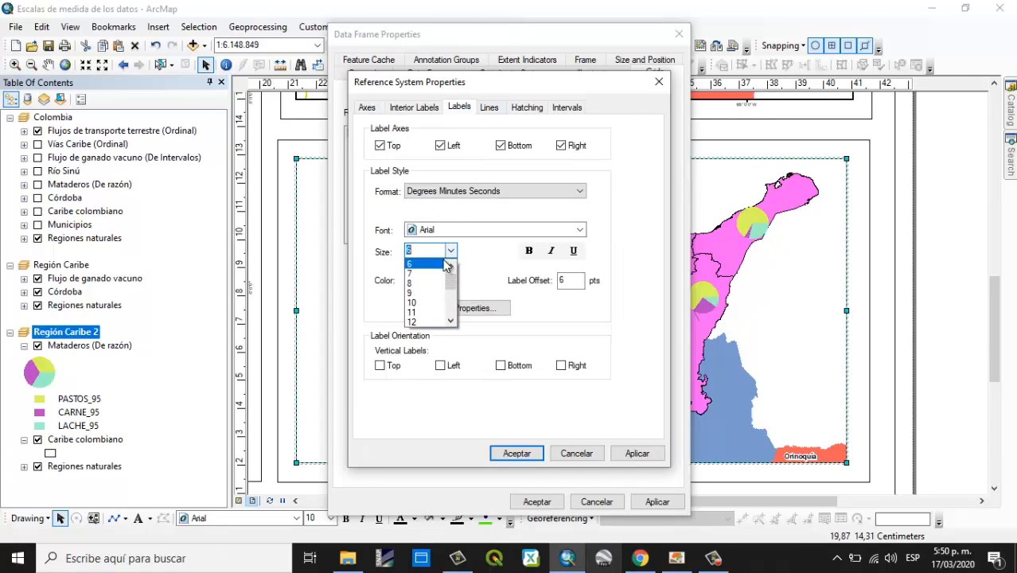
{"action": "left_click", "coordinate": [422, 262]}
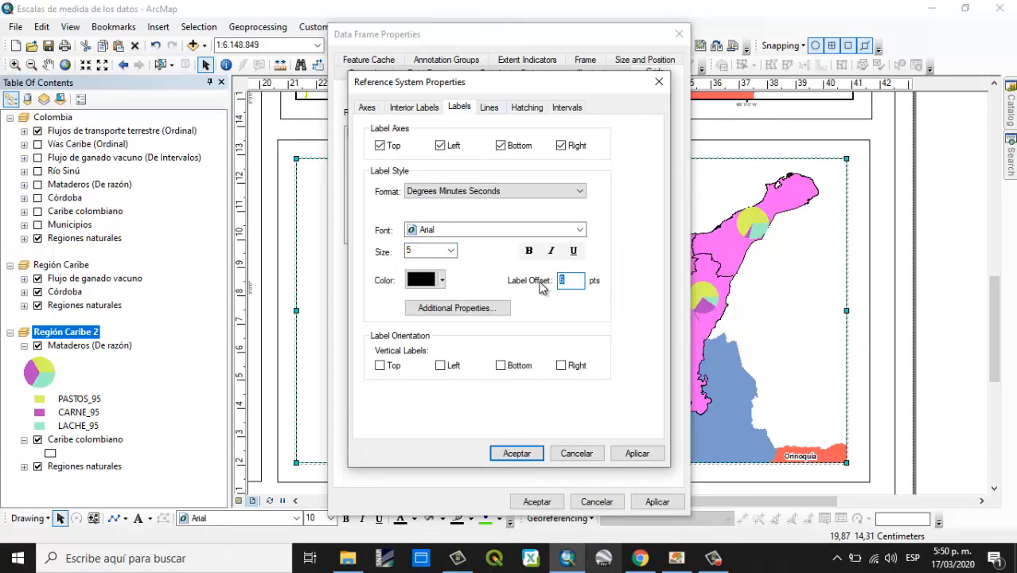
{"action": "left_click", "coordinate": [517, 453]}
{"action": "left_click", "coordinate": [656, 501]}
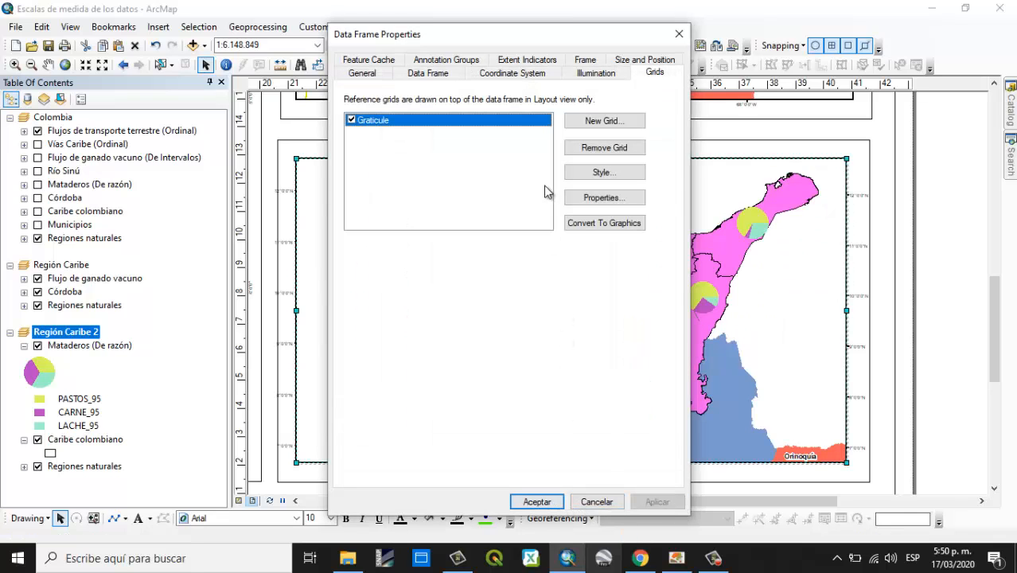
- Orient the graticule's left and right labels vertically, set its X-axis interval to 3 degrees, and accept the Región Caribe 2 data frame properties
{"action": "left_click", "coordinate": [586, 200]}
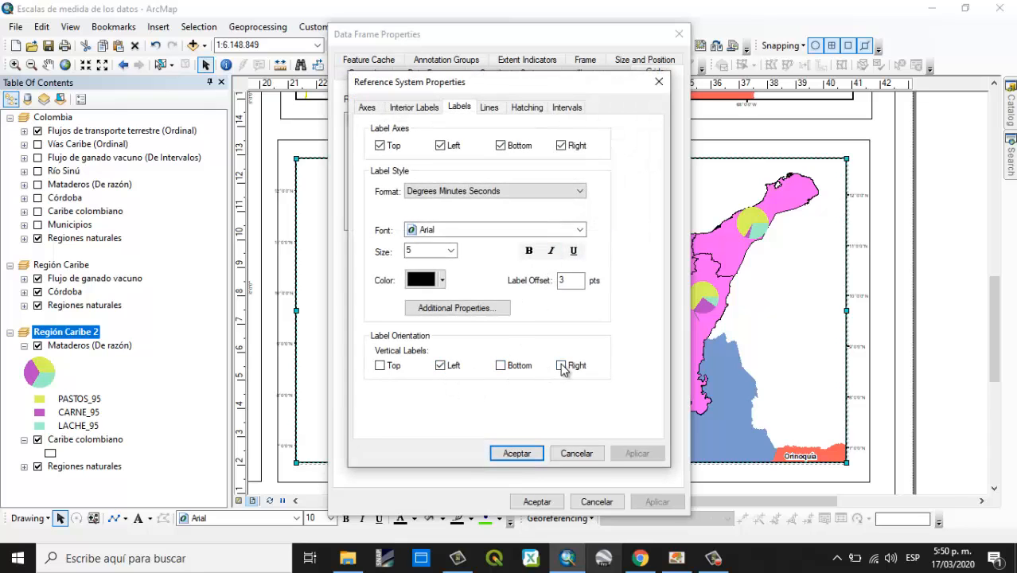
{"action": "left_click", "coordinate": [531, 112]}
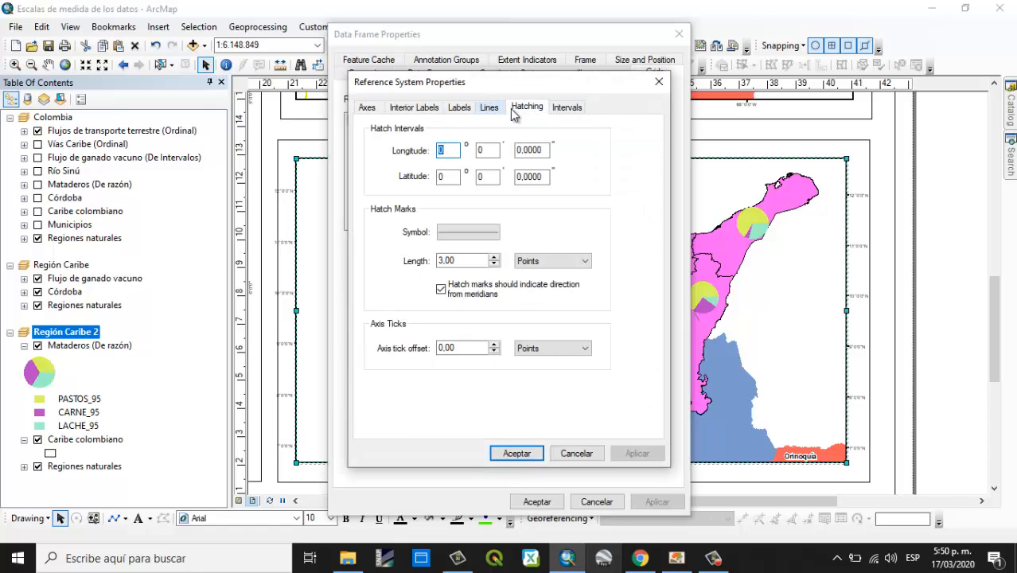
{"action": "left_click", "coordinate": [557, 111]}
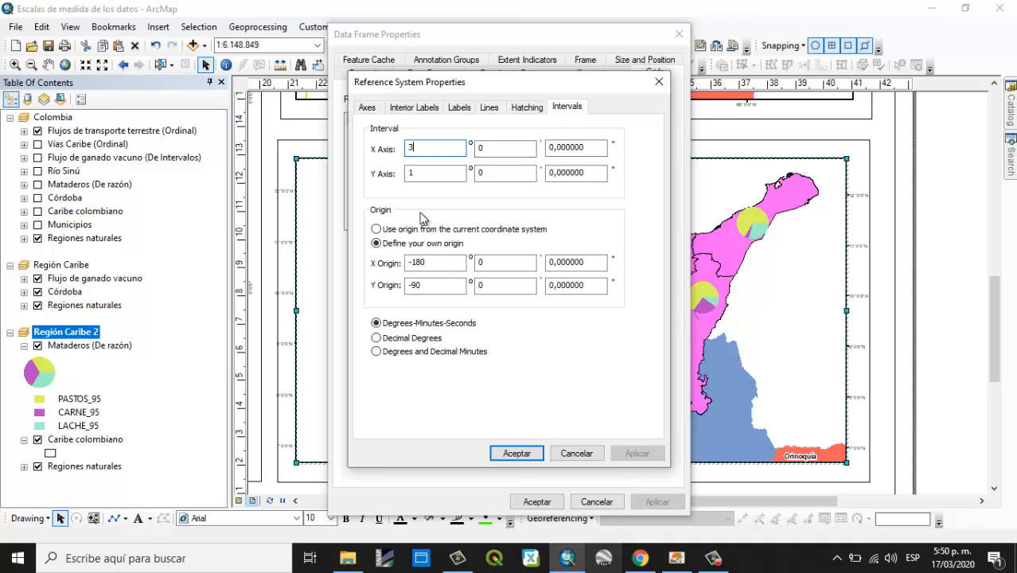
{"action": "left_click", "coordinate": [516, 452]}
{"action": "left_click", "coordinate": [656, 501]}
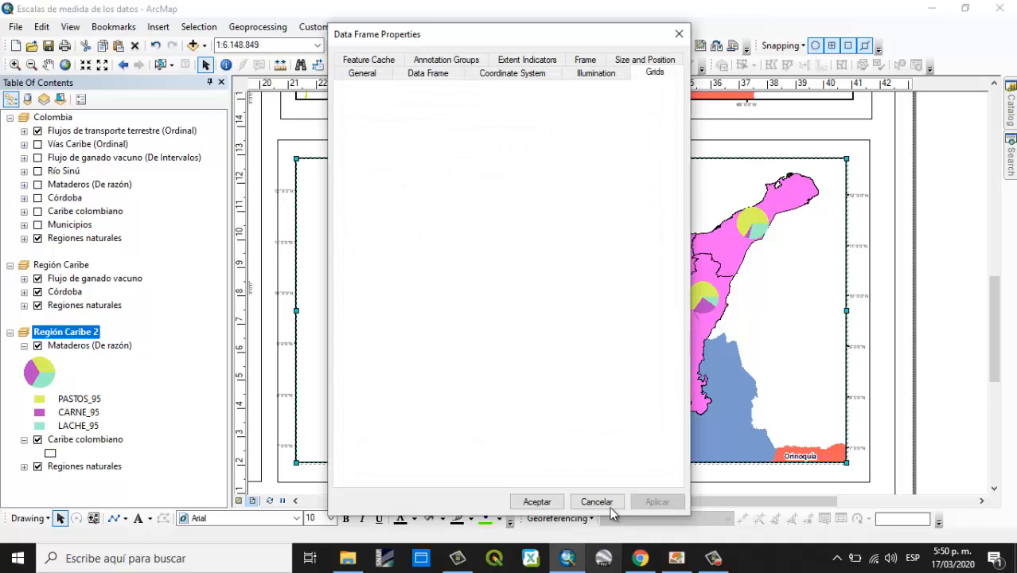
{"action": "left_click", "coordinate": [536, 502]}
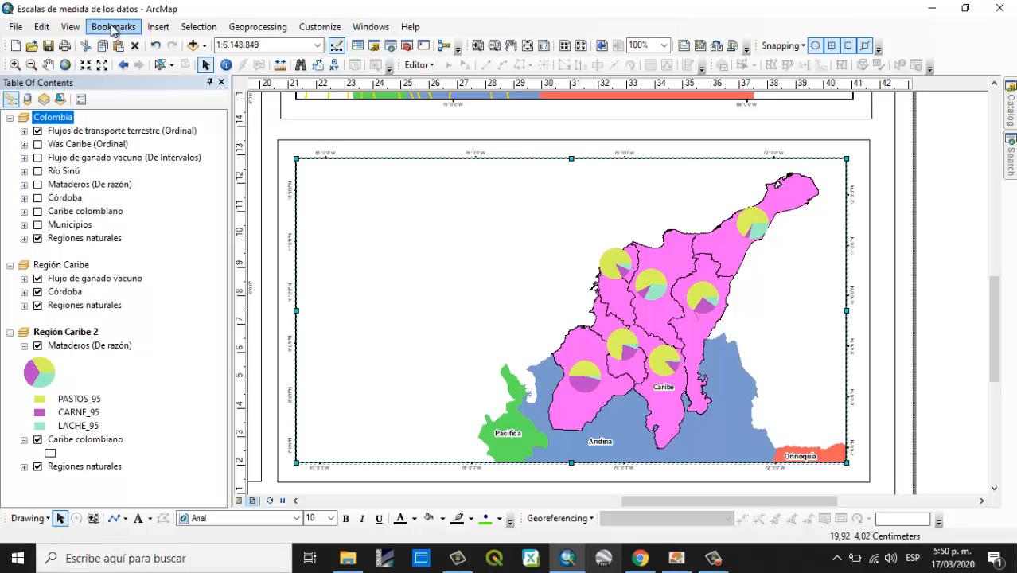
- Insert a compass-style north arrow with N, E, S and W letters, shrunk into the upper-left corner of the Región Caribe 2 map
{"action": "left_click", "coordinate": [158, 26]}
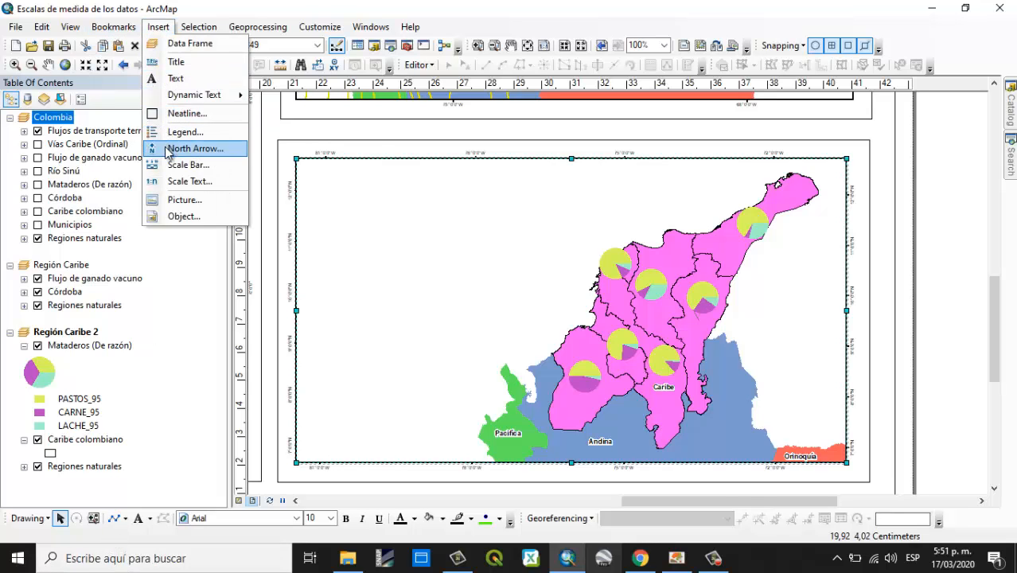
{"action": "left_click", "coordinate": [195, 149]}
{"action": "left_click", "coordinate": [277, 340]}
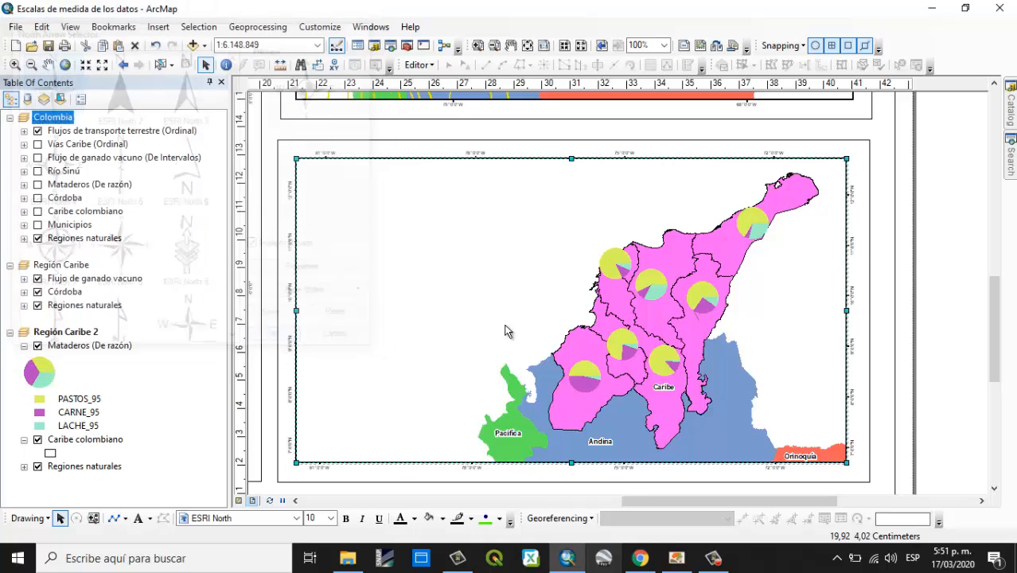
{"action": "left_click_drag", "start_coordinate": [554, 333], "coordinate": [342, 204]}
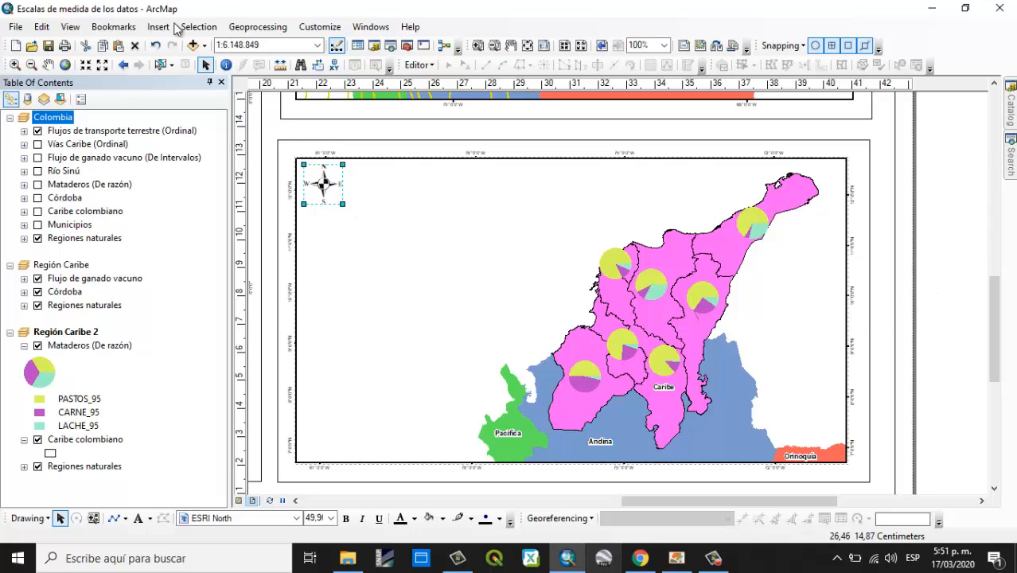
{"action": "left_click", "coordinate": [155, 45]}
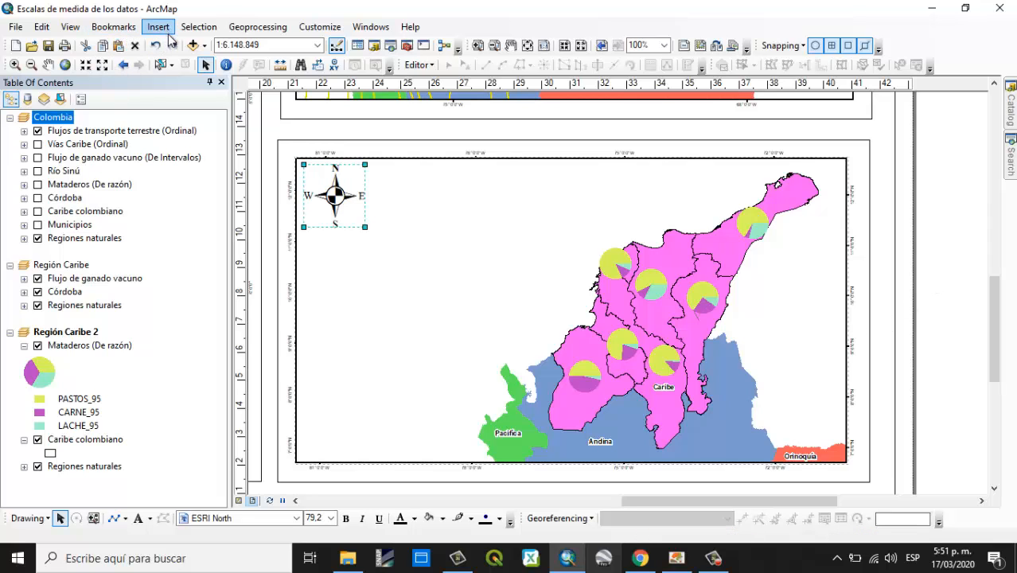
{"action": "left_click", "coordinate": [172, 45]}
- Insert an Alternating Scale Bar 1 scale bar for the Región Caribe 2 map
{"action": "left_click", "coordinate": [158, 27]}
{"action": "left_click", "coordinate": [174, 166]}
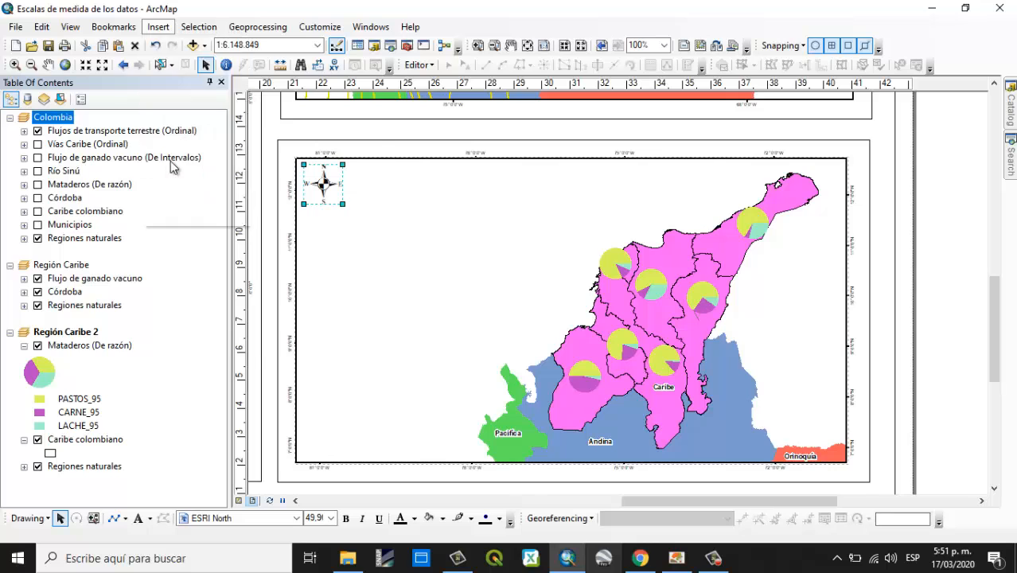
{"action": "left_click", "coordinate": [114, 248]}
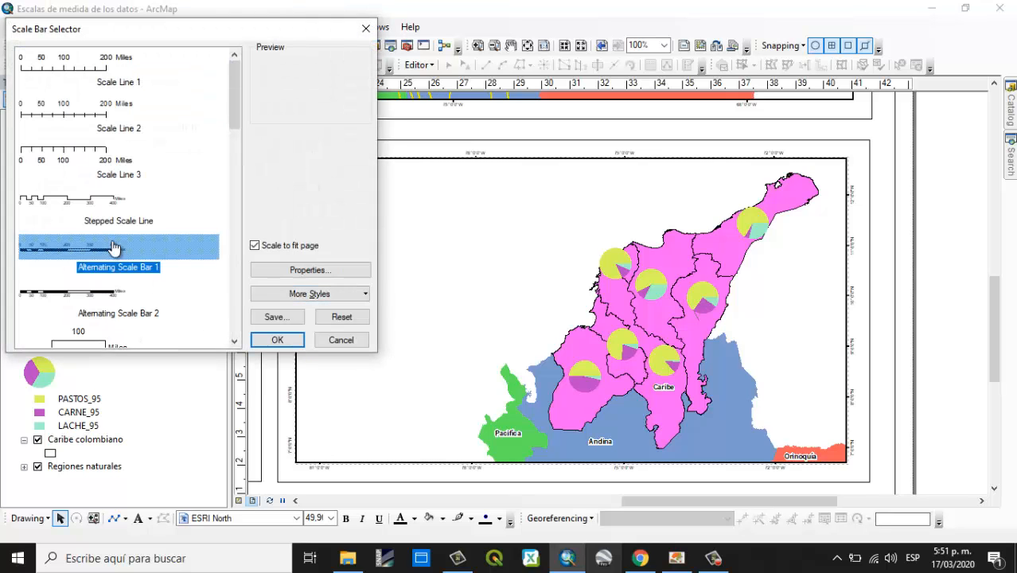
{"action": "left_click", "coordinate": [277, 340]}
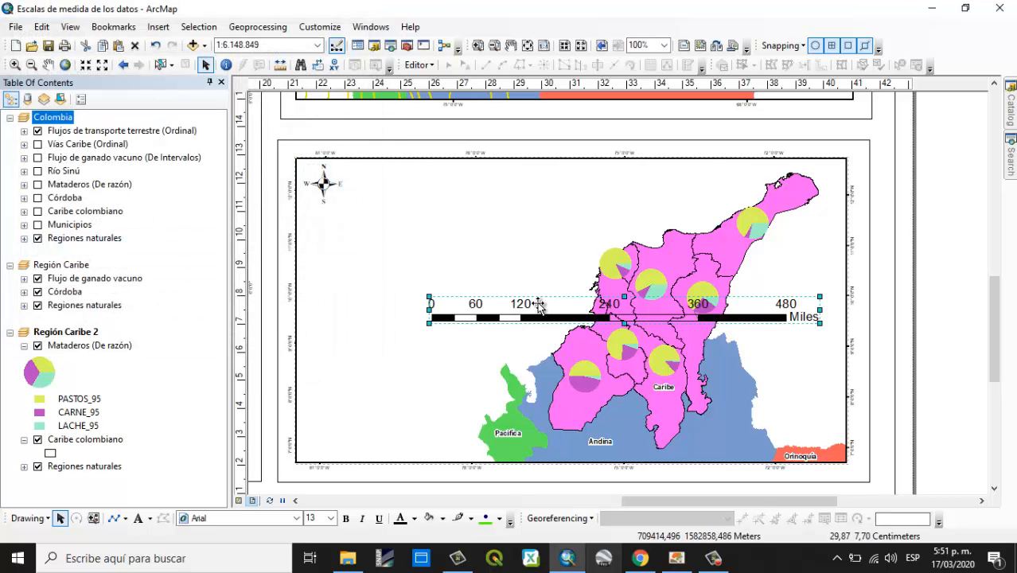
- Set the scale bar's division units to Kilometers and its unit label to km
{"action": "left_click_drag", "start_coordinate": [538, 306], "coordinate": [538, 303]}
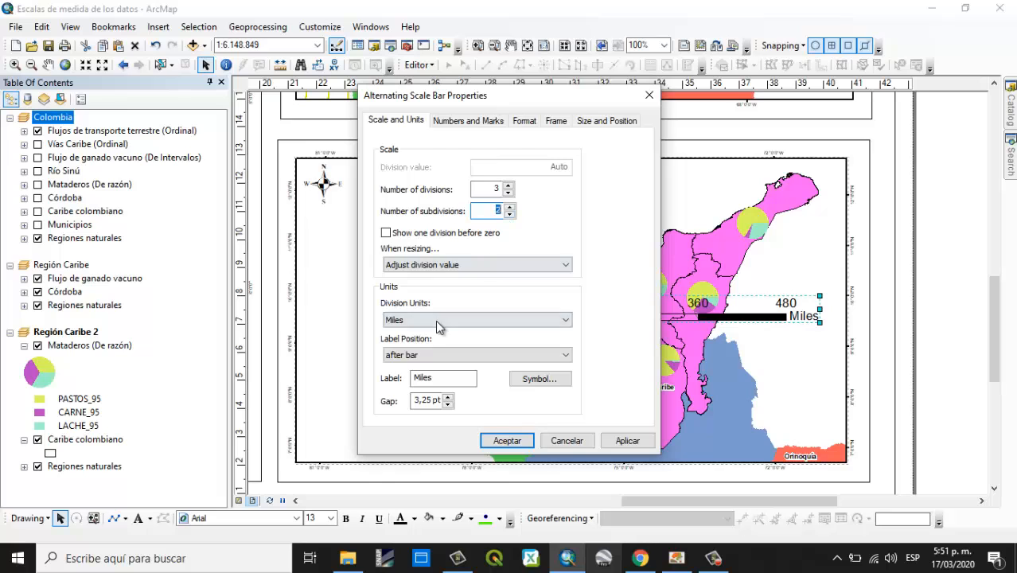
{"action": "left_click", "coordinate": [435, 320]}
{"action": "left_click", "coordinate": [422, 413]}
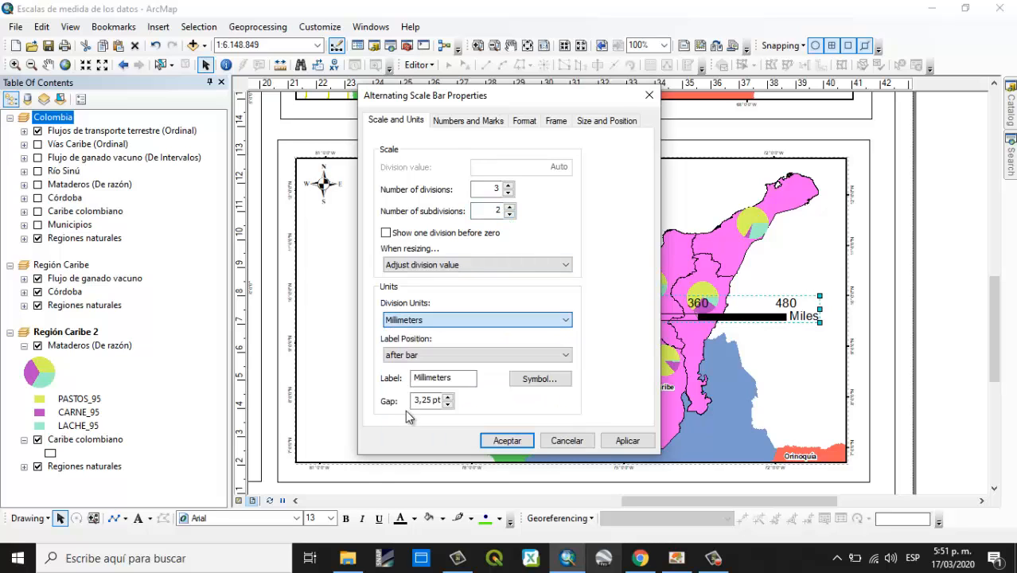
{"action": "left_click", "coordinate": [415, 320]}
{"action": "left_click", "coordinate": [446, 382]}
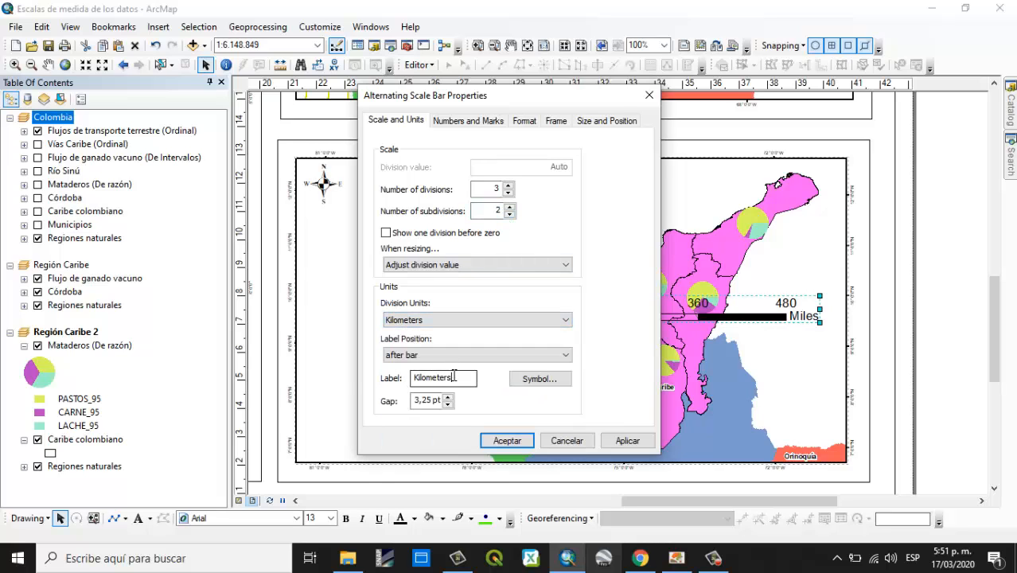
{"action": "double_click", "coordinate": [453, 377]}
{"action": "type", "text": "km"}
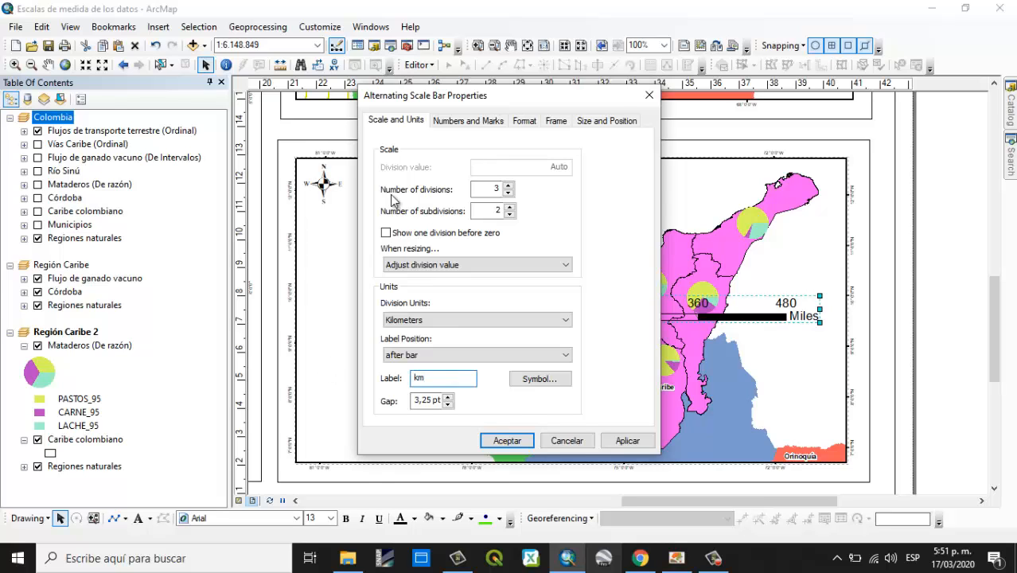
- Set the scale bar to show its numbers at divisions only and to adjust its width when resizing
{"action": "left_click", "coordinate": [485, 120]}
{"action": "left_click", "coordinate": [475, 167]}
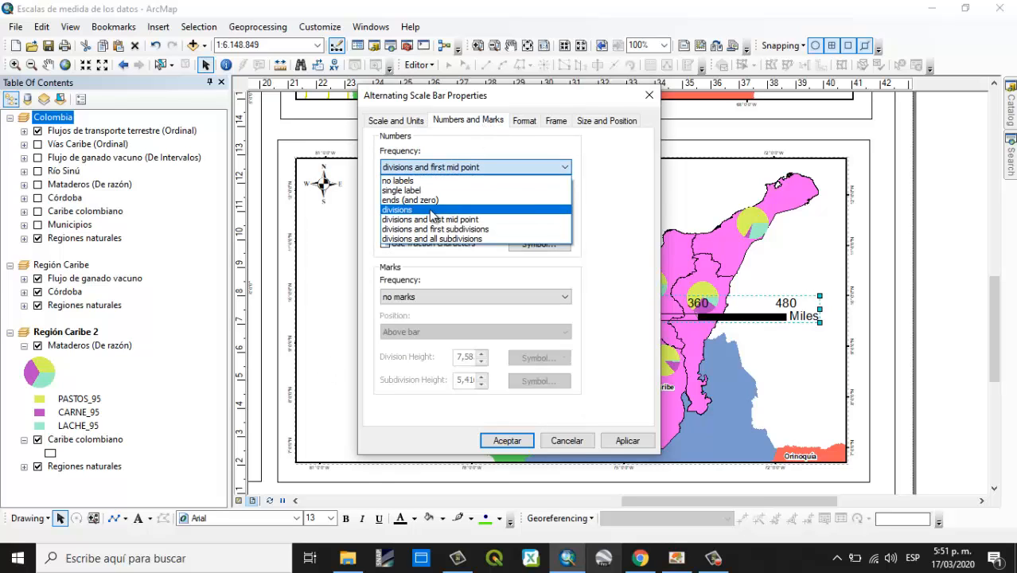
{"action": "left_click", "coordinate": [414, 205]}
{"action": "left_click", "coordinate": [415, 122]}
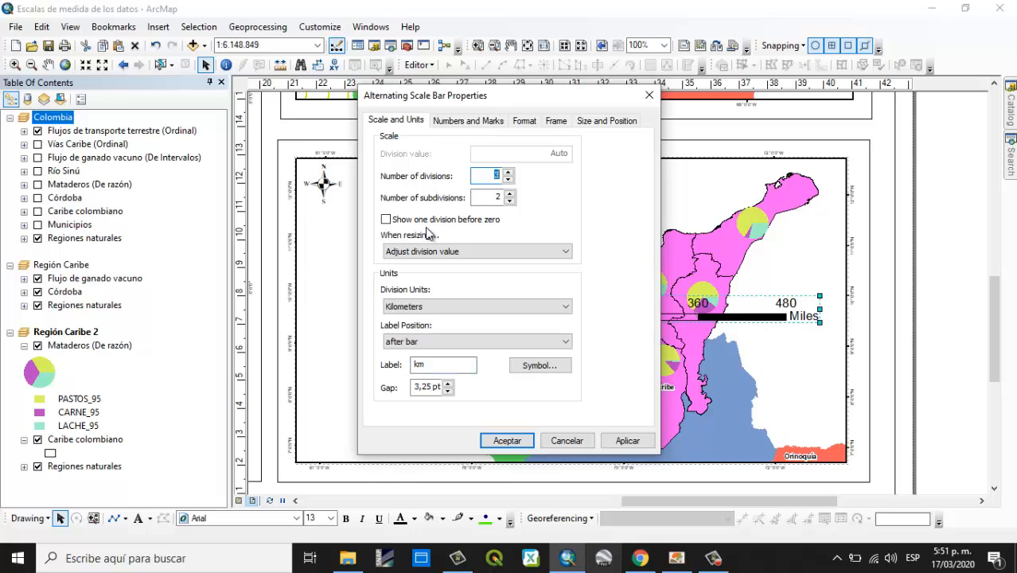
{"action": "left_click", "coordinate": [445, 251]}
{"action": "left_click", "coordinate": [421, 270]}
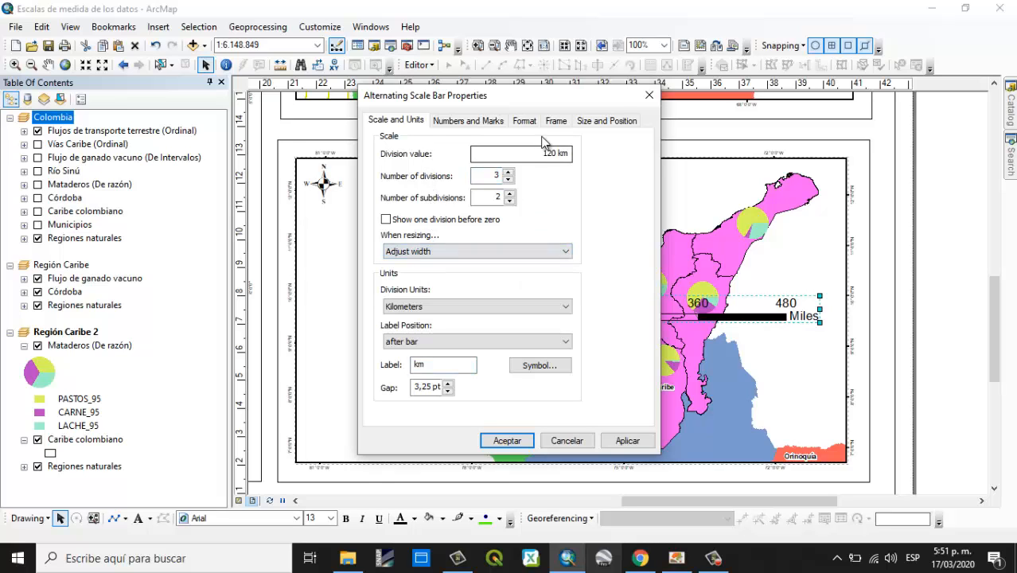
- Set the scale bar's text size to 10 and bar size to 5 pt, and move it into the map's lower-left corner
{"action": "left_click", "coordinate": [525, 120]}
{"action": "left_click", "coordinate": [430, 172]}
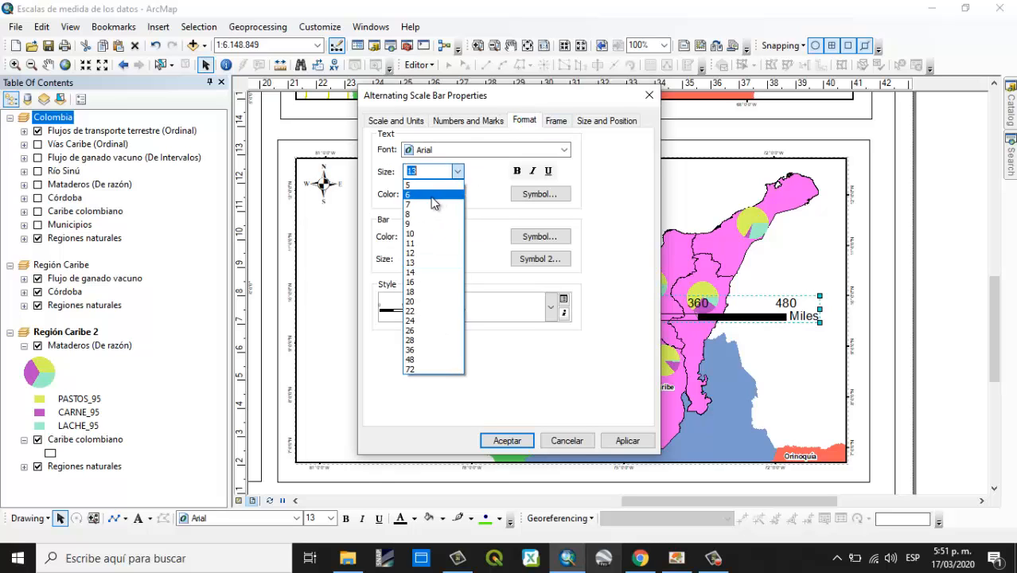
{"action": "left_click", "coordinate": [430, 234]}
{"action": "left_click", "coordinate": [436, 259]}
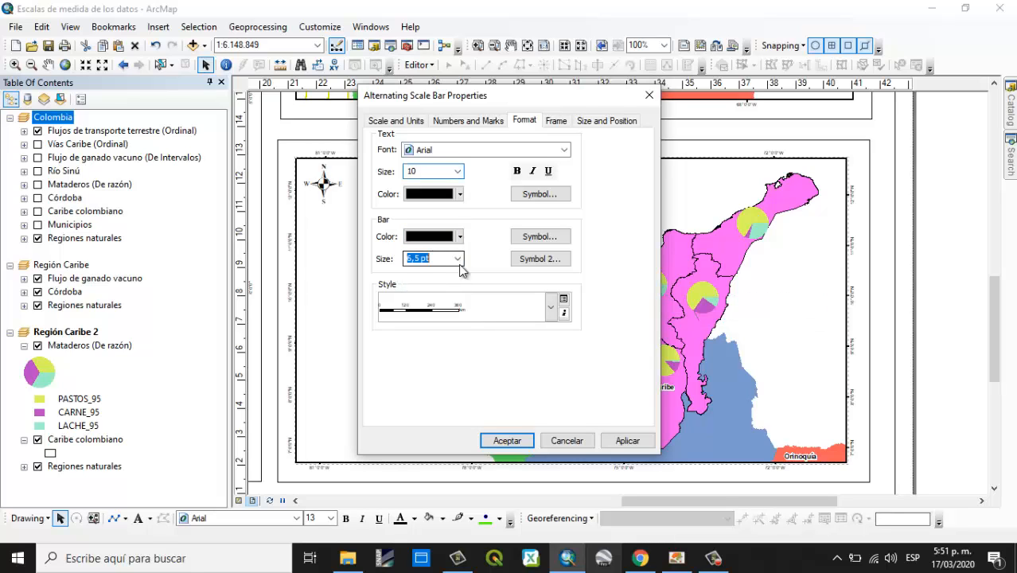
{"action": "left_click", "coordinate": [459, 263]}
{"action": "left_click", "coordinate": [422, 275]}
{"action": "left_click", "coordinate": [521, 439]}
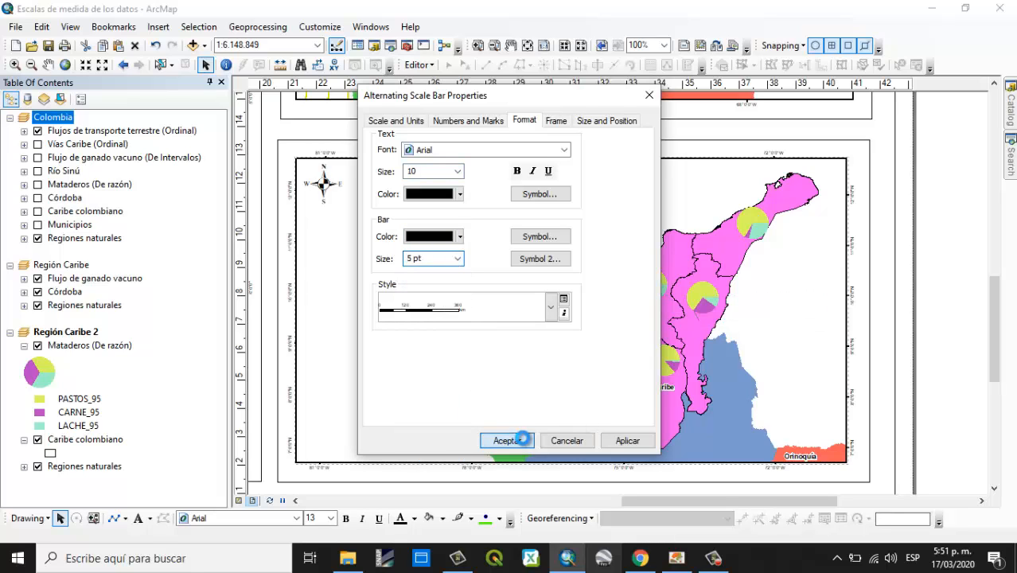
{"action": "left_click_drag", "start_coordinate": [548, 333], "coordinate": [417, 455]}
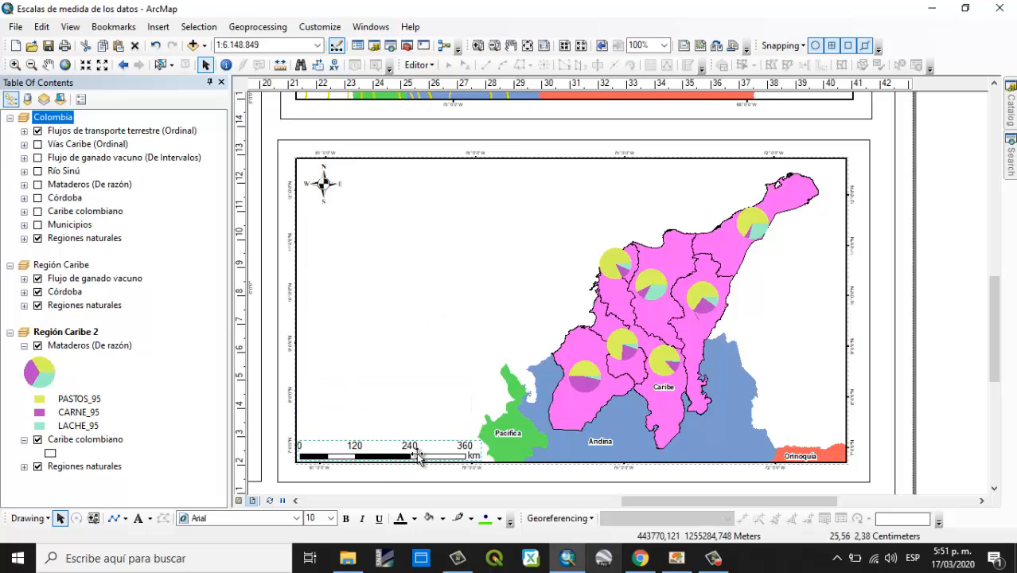
- Add the text "Escala: 1:6.100.000" and place it just above the scale bar
{"action": "left_click", "coordinate": [138, 519]}
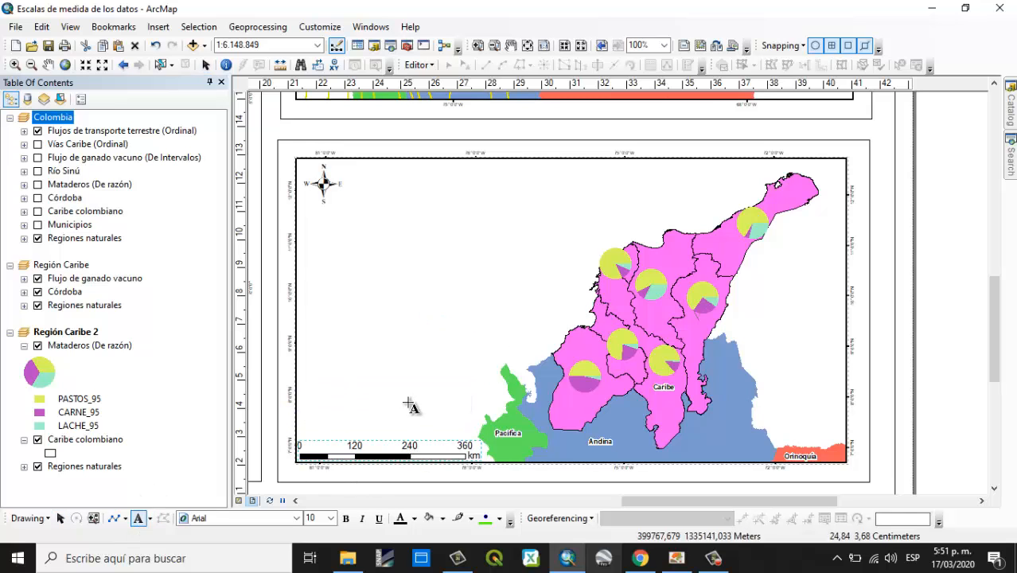
{"action": "left_click", "coordinate": [403, 388]}
{"action": "type", "text": "Esca"}
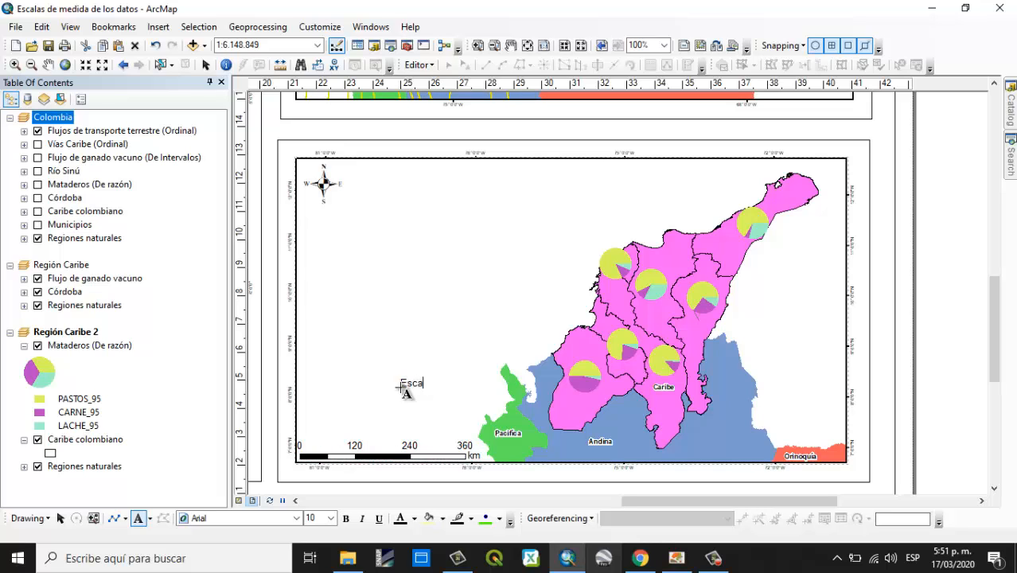
{"action": "type", "text": "la"}
{"action": "key", "text": "Return"}
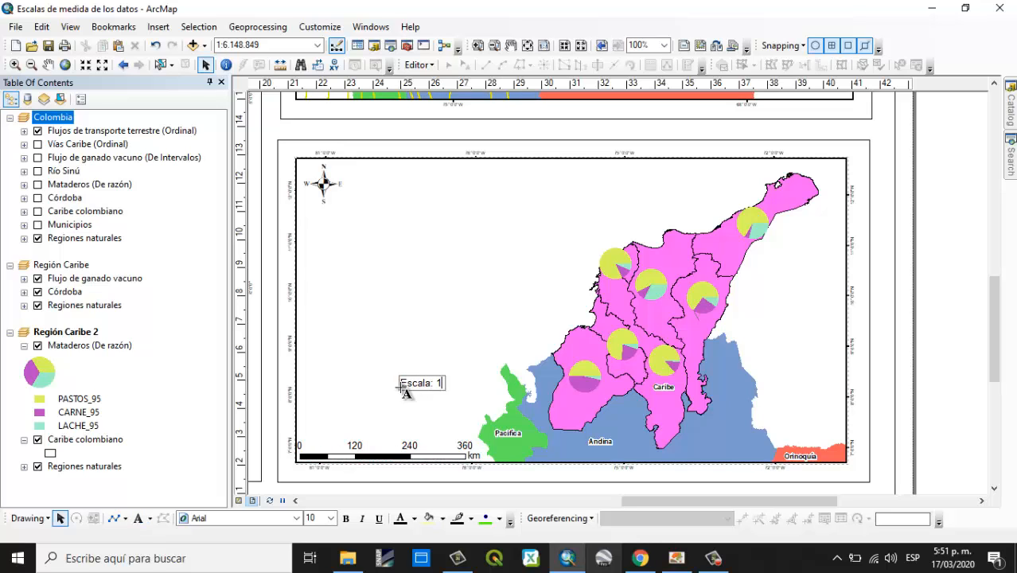
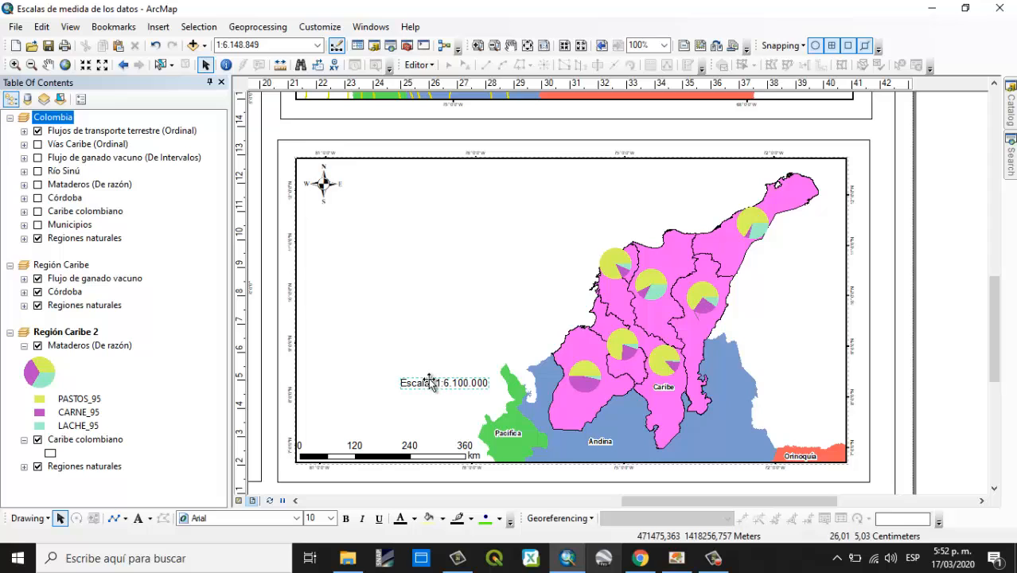
{"action": "left_click_drag", "start_coordinate": [415, 382], "coordinate": [325, 430]}
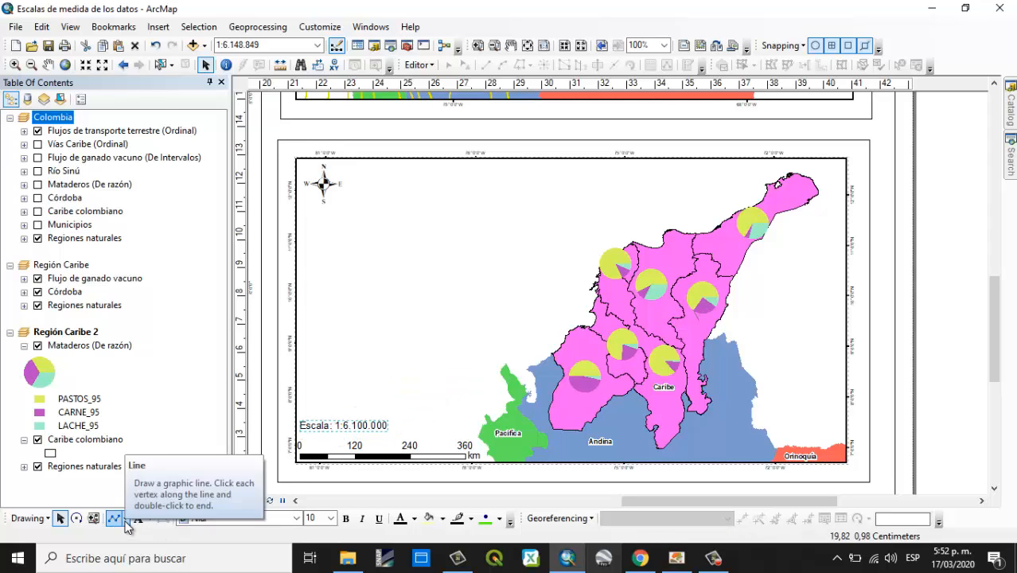
- Start a one-column legend with all three Región Caribe 2 layers, titled LEYENDA at text size 14
{"action": "left_click", "coordinate": [160, 27]}
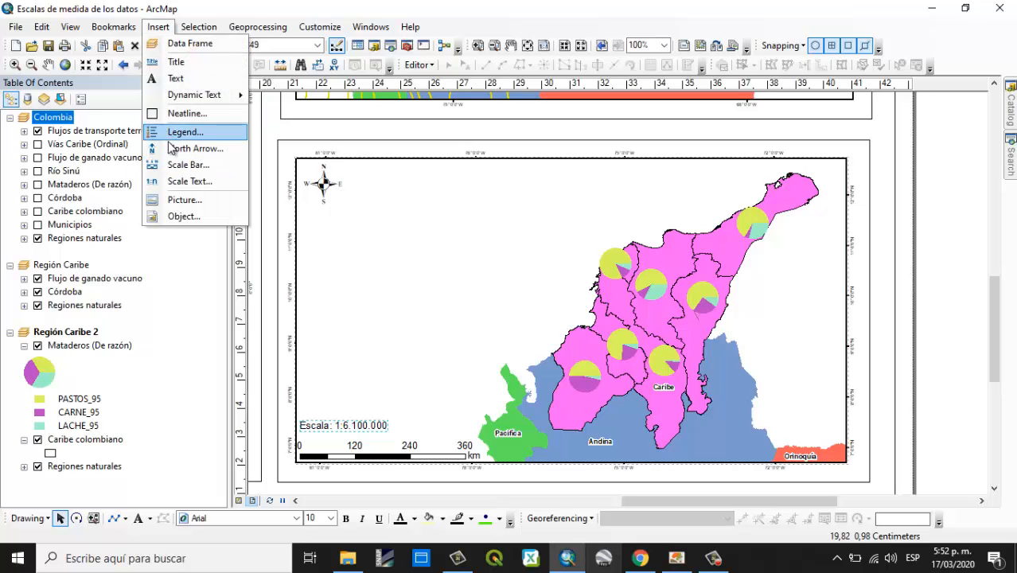
{"action": "left_click", "coordinate": [174, 132]}
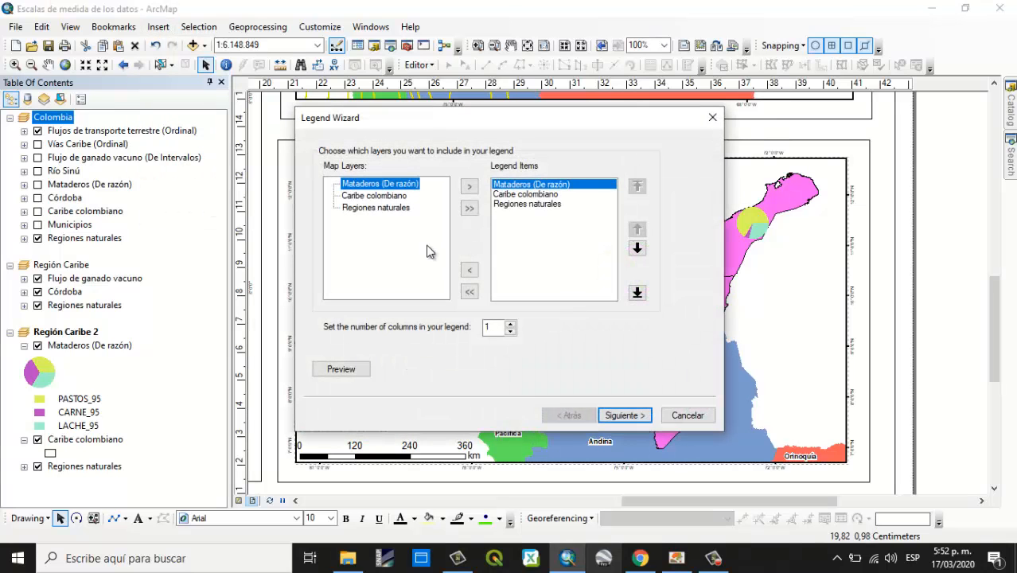
{"action": "left_click", "coordinate": [617, 415]}
{"action": "left_click_drag", "start_coordinate": [348, 177], "coordinate": [305, 176]}
{"action": "key", "text": "BackSpace"}
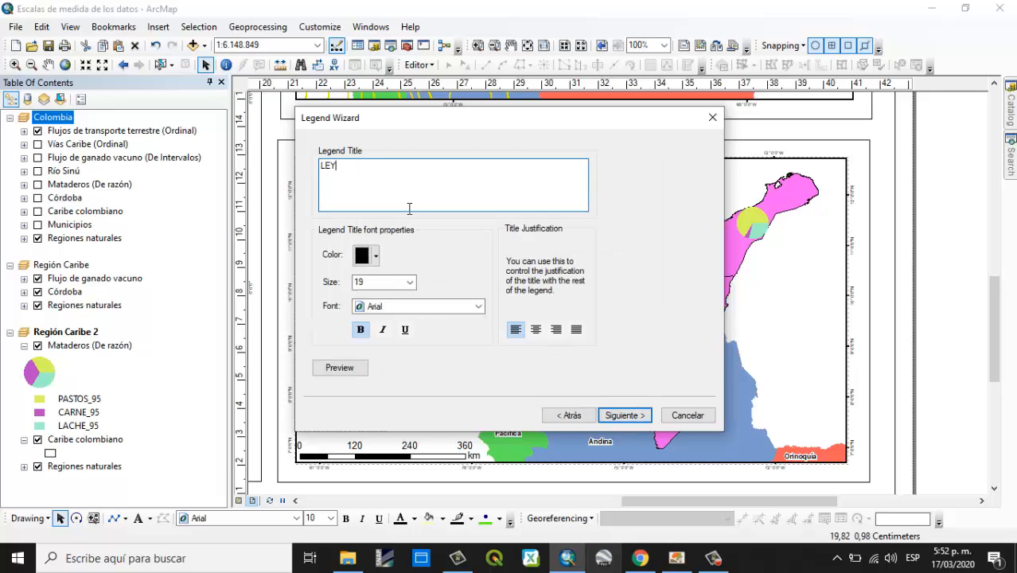
{"action": "left_click", "coordinate": [408, 281]}
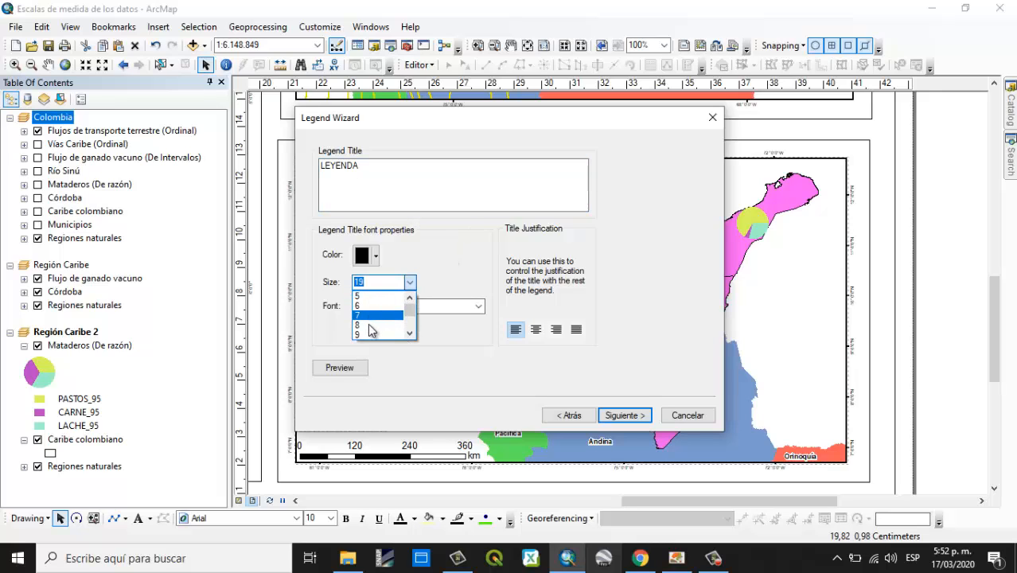
{"action": "scroll", "coordinate": [368, 331], "scroll_direction": "down", "scroll_amount": 4}
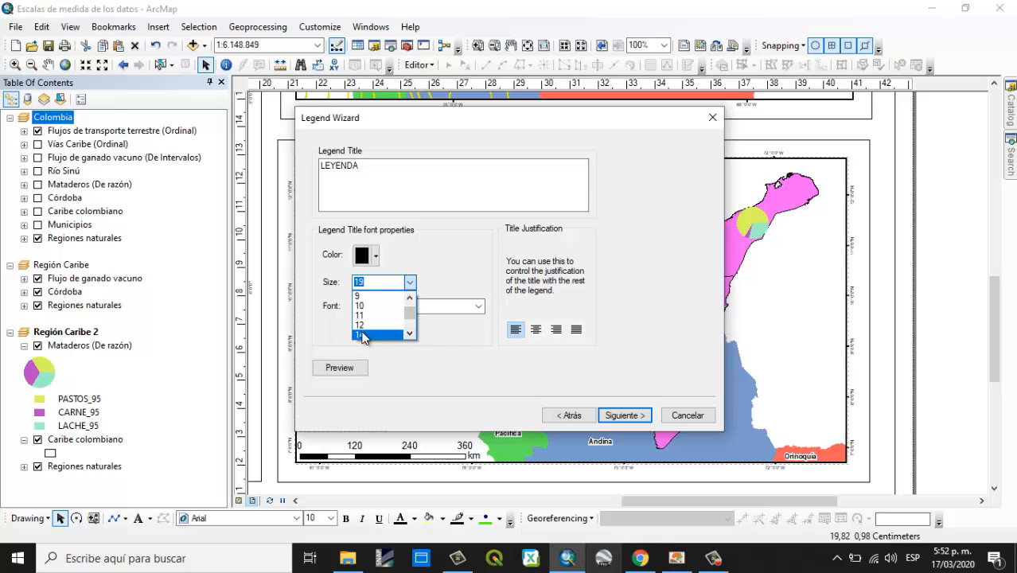
{"action": "left_click", "coordinate": [362, 335]}
{"action": "left_click", "coordinate": [620, 416]}
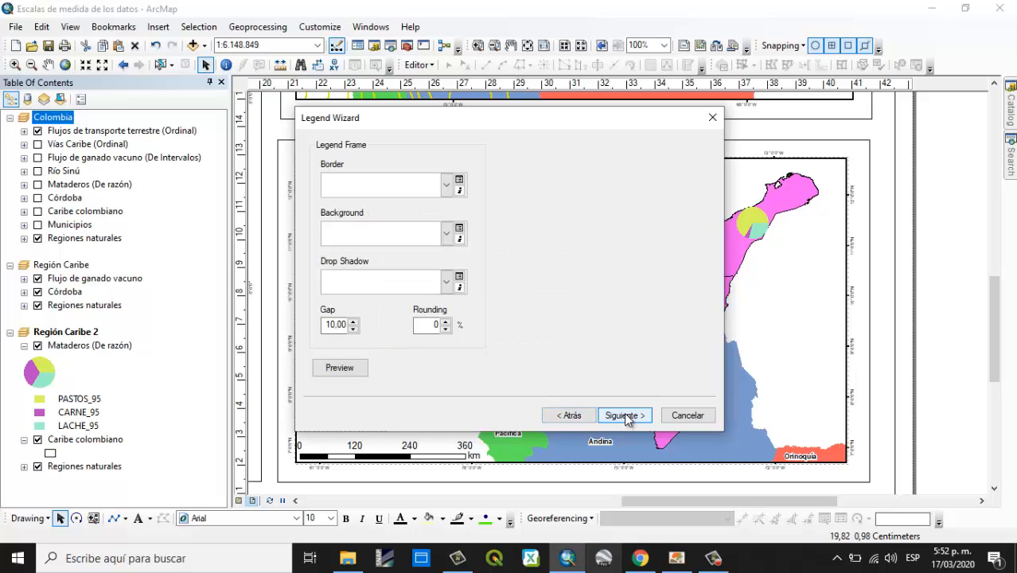
- Finish the legend with the default frame and spacing settings and move it off the page beside the Región Caribe 2 map
{"action": "left_click", "coordinate": [620, 416]}
{"action": "left_click", "coordinate": [620, 415]}
{"action": "left_click", "coordinate": [619, 415]}
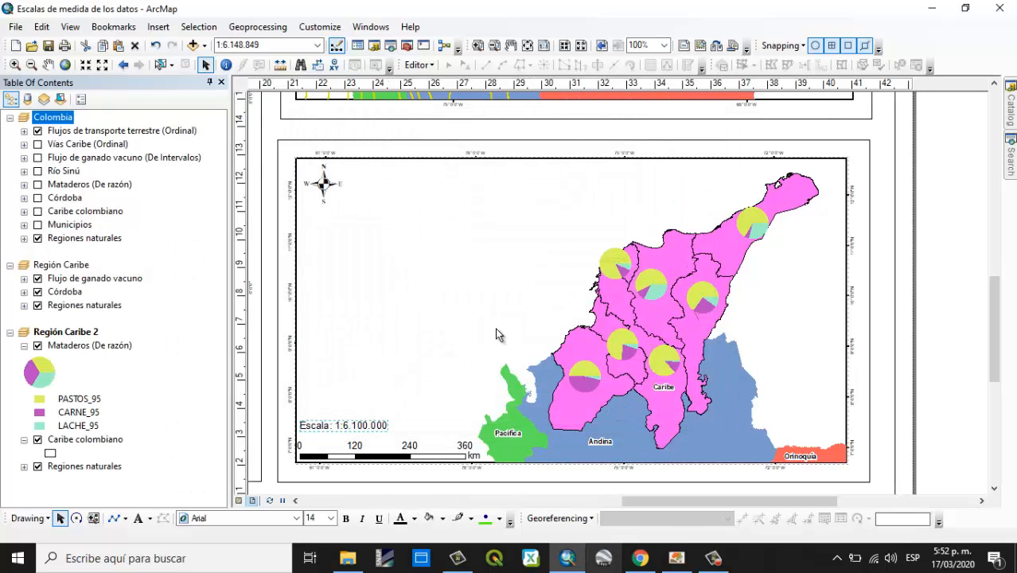
{"action": "left_click_drag", "start_coordinate": [821, 388], "coordinate": [936, 364]}
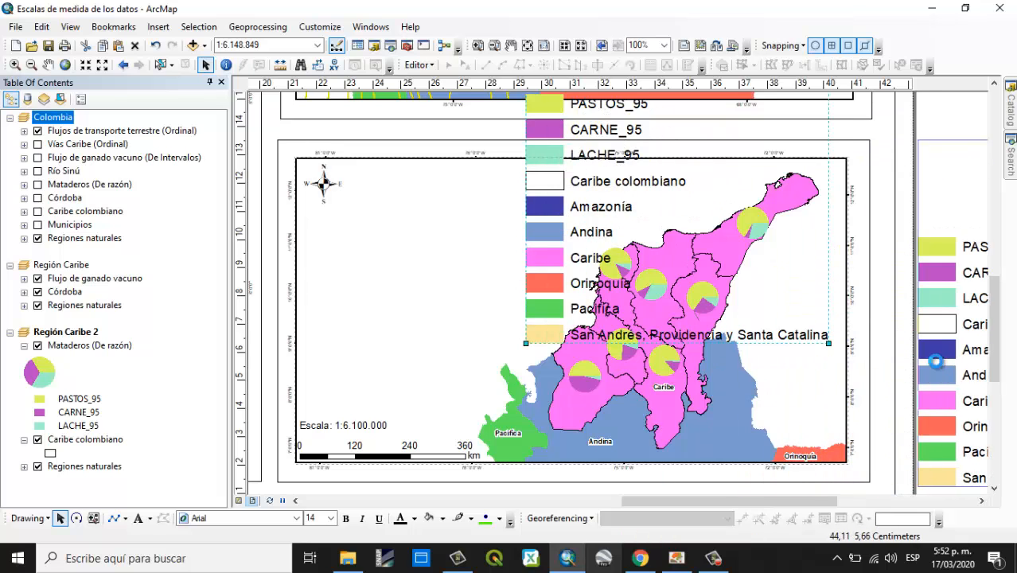
{"action": "left_click_drag", "start_coordinate": [659, 501], "coordinate": [724, 500]}
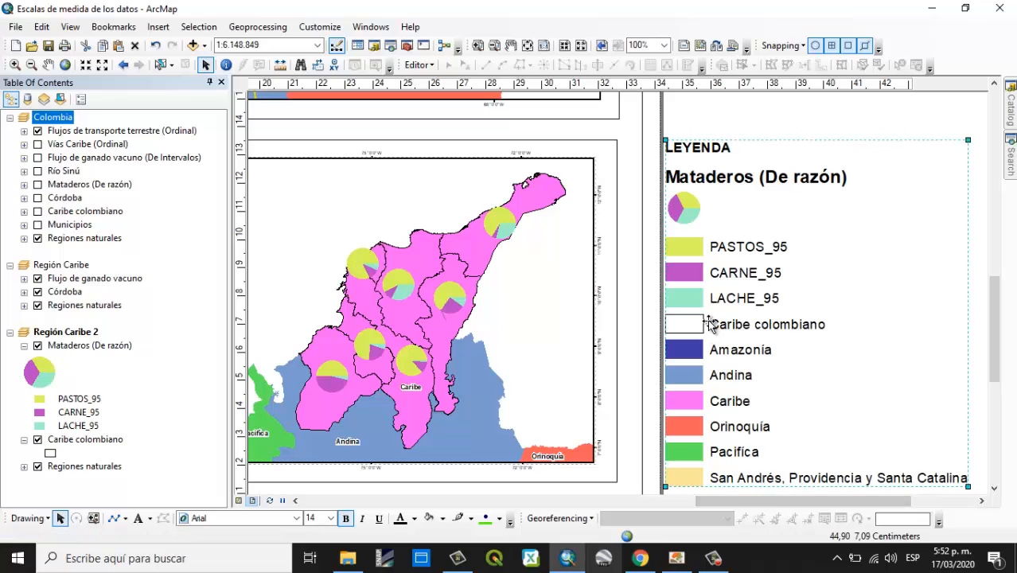
- Convert the legend to graphics and ungroup it into separately editable elements
{"action": "left_click", "coordinate": [87, 400]}
{"action": "left_click", "coordinate": [89, 401]}
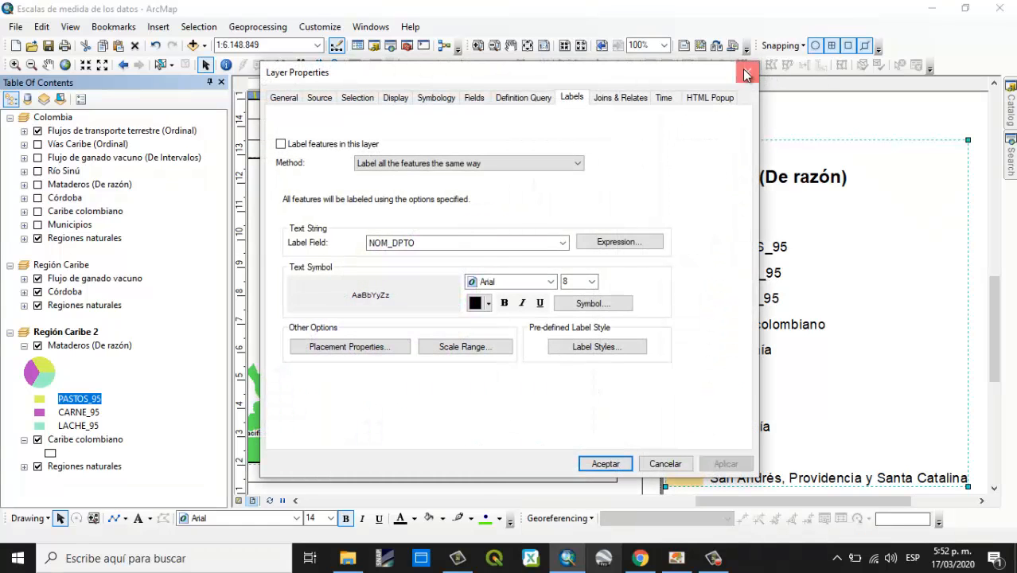
{"action": "right_click", "coordinate": [761, 193]}
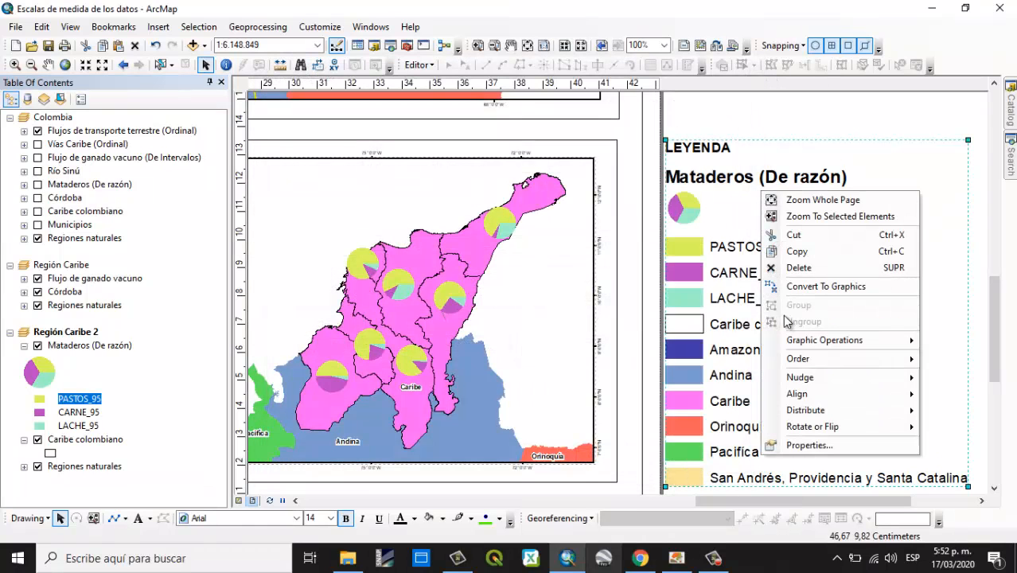
{"action": "left_click", "coordinate": [797, 287]}
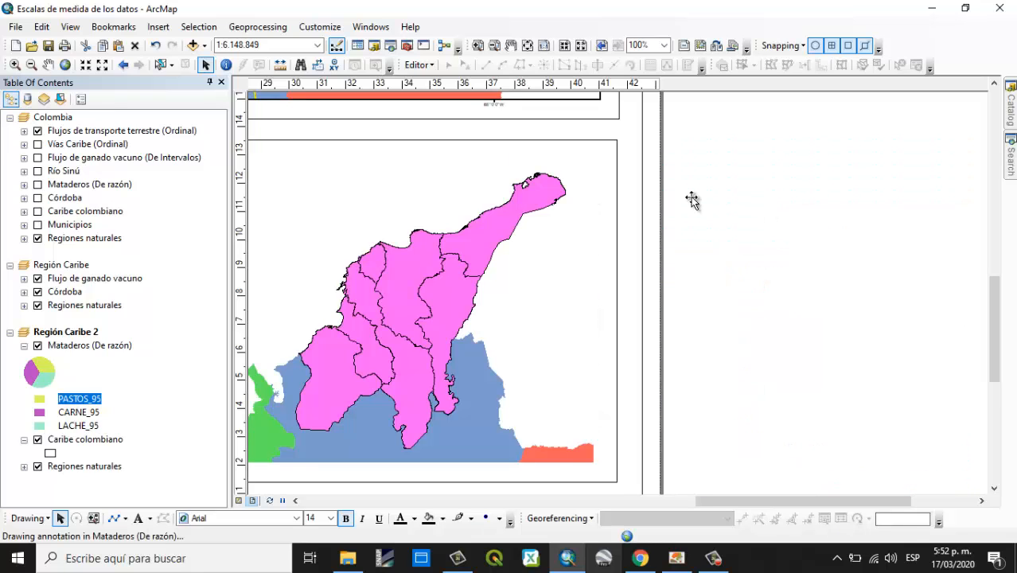
{"action": "right_click", "coordinate": [691, 198]}
{"action": "left_click", "coordinate": [736, 329]}
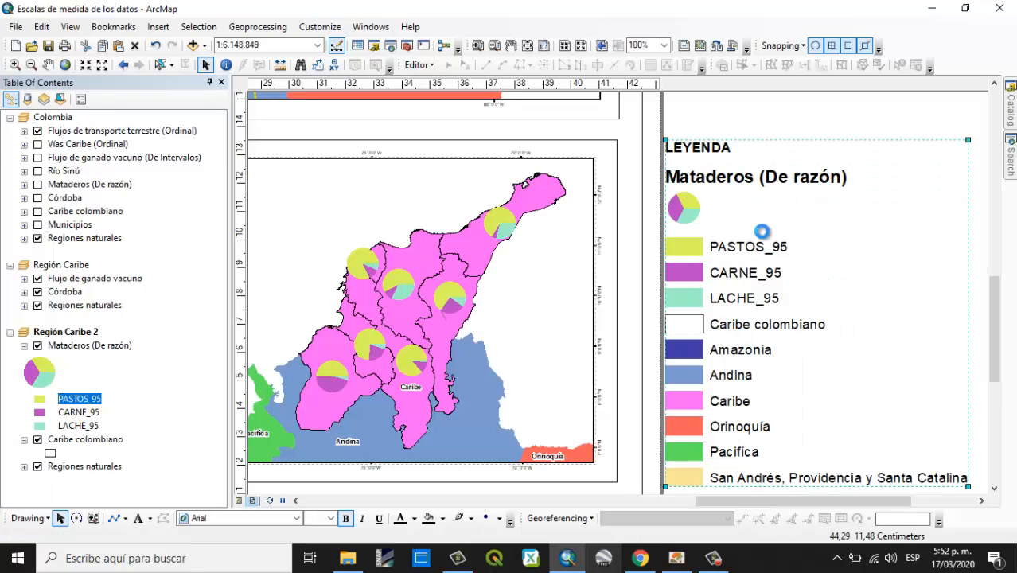
{"action": "key", "text": "Delete"}
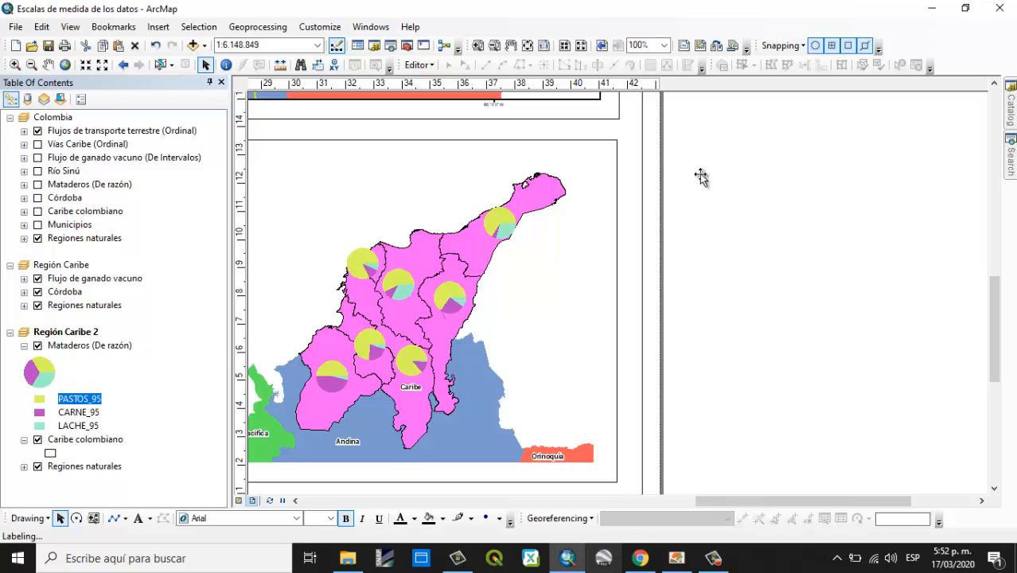
{"action": "right_click", "coordinate": [700, 177]}
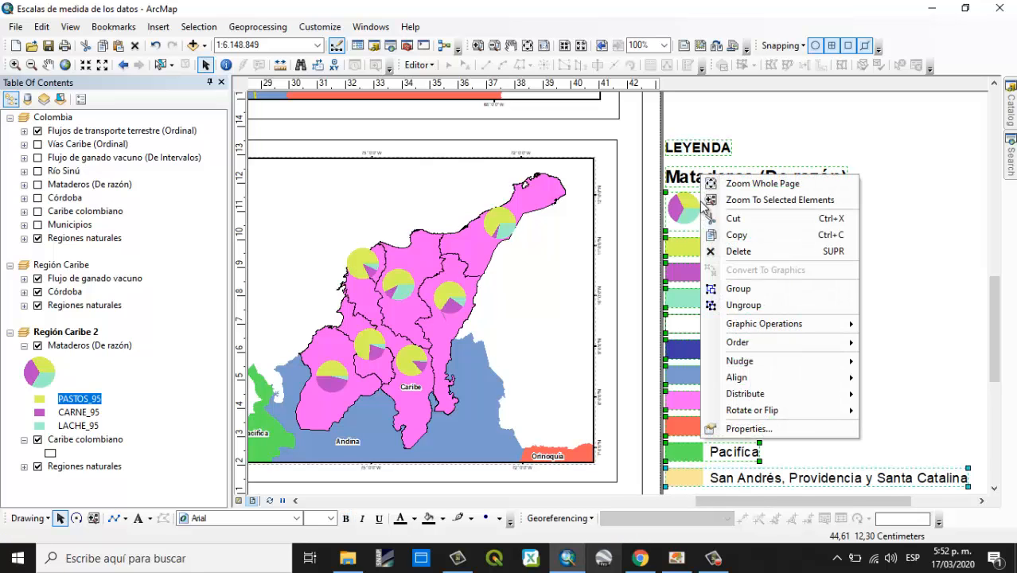
{"action": "left_click", "coordinate": [726, 289]}
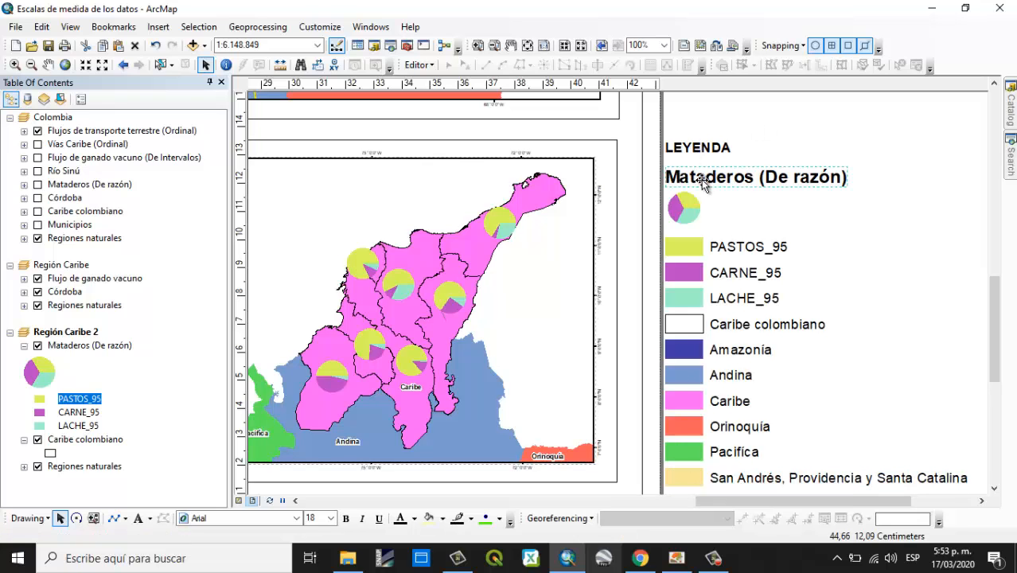
- Shorten the legend heading "Mataderos (De razón)" to "Mataderos" and set its text size to 11
{"action": "double_click", "coordinate": [700, 180]}
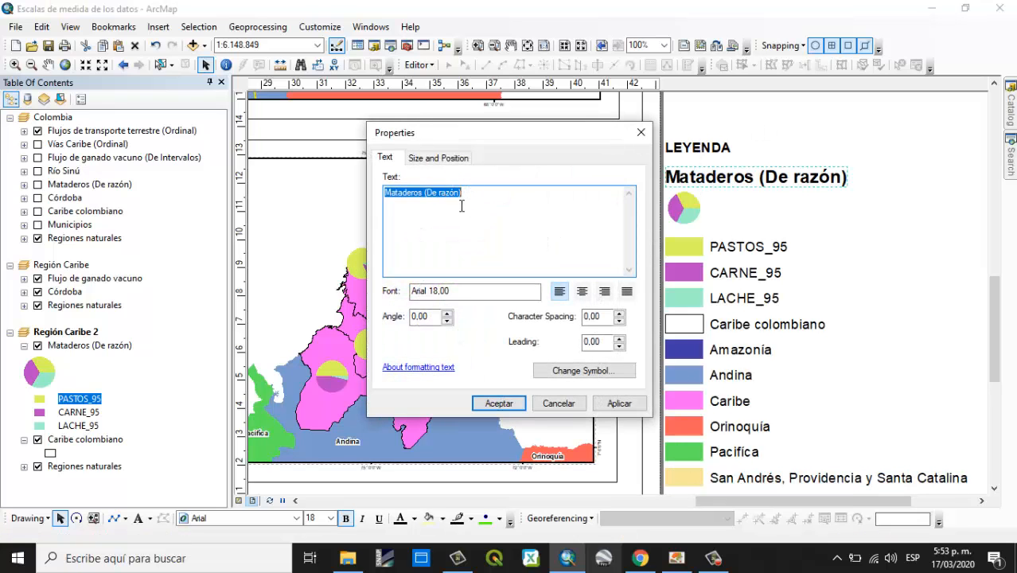
{"action": "left_click_drag", "start_coordinate": [461, 206], "coordinate": [423, 208]}
{"action": "key", "text": "BackSpace"}
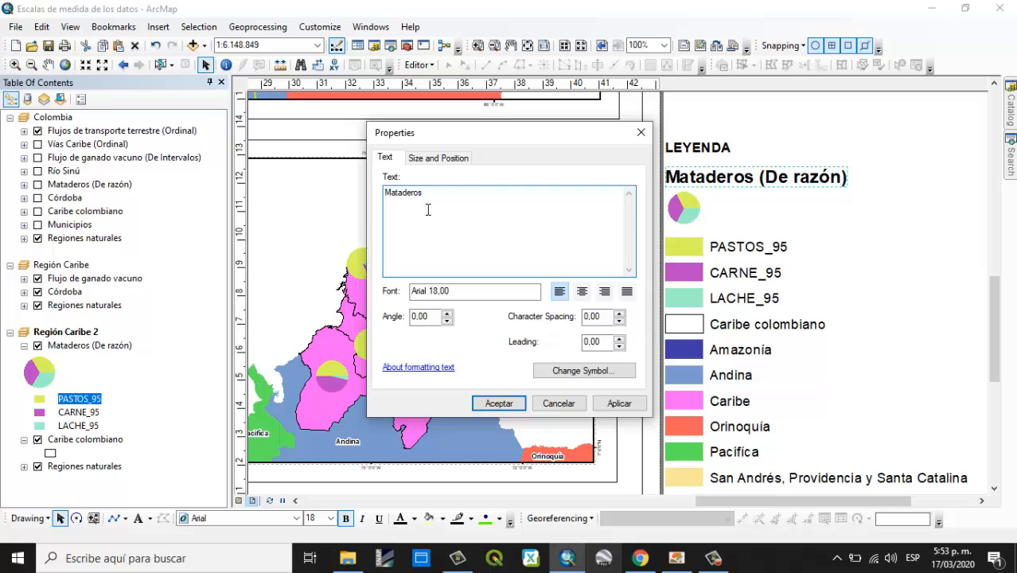
{"action": "left_click", "coordinate": [510, 410]}
{"action": "left_click", "coordinate": [331, 518]}
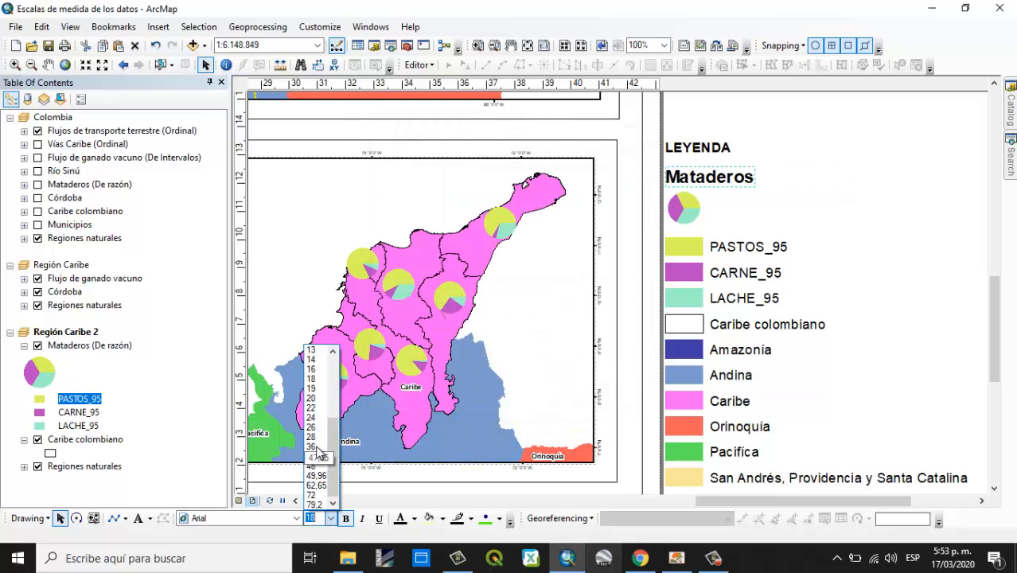
{"action": "scroll", "coordinate": [315, 358], "scroll_direction": "up", "scroll_amount": 2}
{"action": "left_click", "coordinate": [312, 359]}
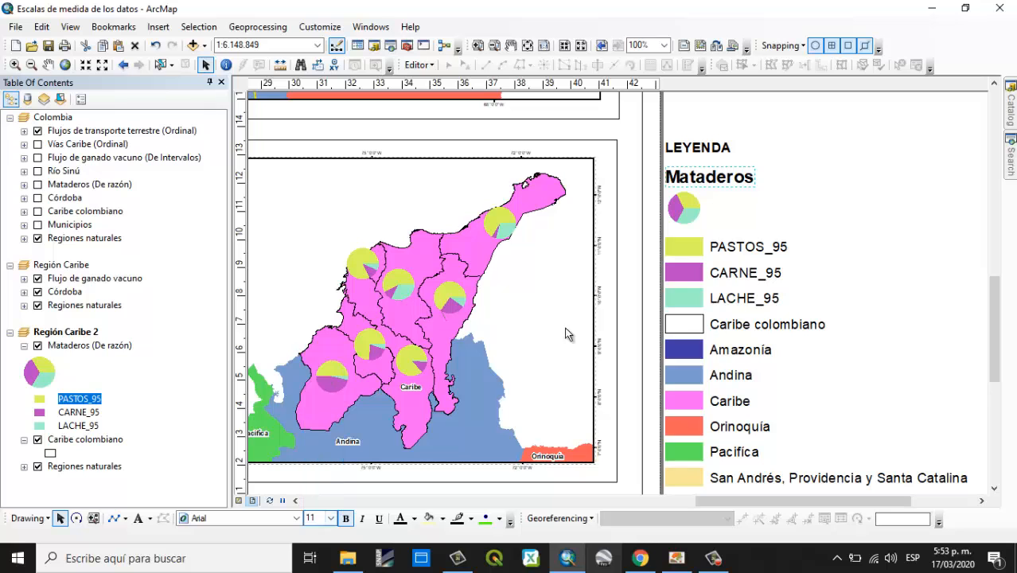
- Change the legend label PASTOS_95 to "Pastos"
{"action": "double_click", "coordinate": [731, 250]}
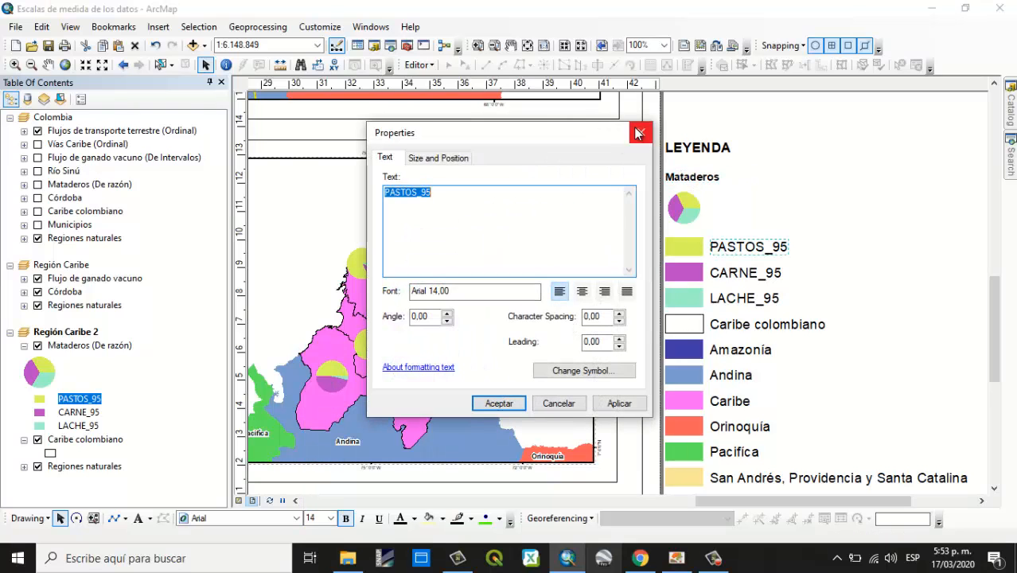
{"action": "left_click", "coordinate": [506, 192]}
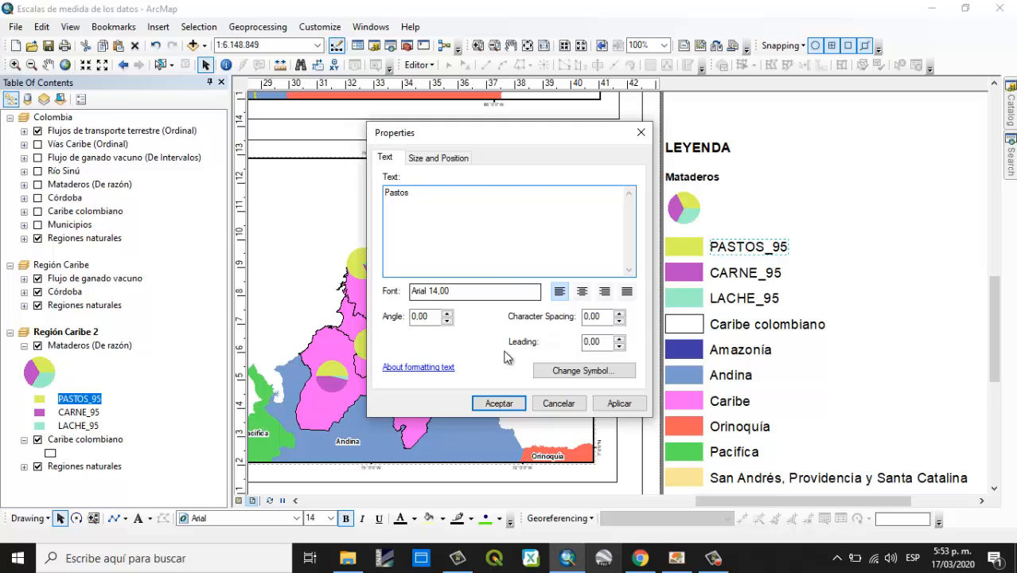
{"action": "left_click", "coordinate": [503, 404]}
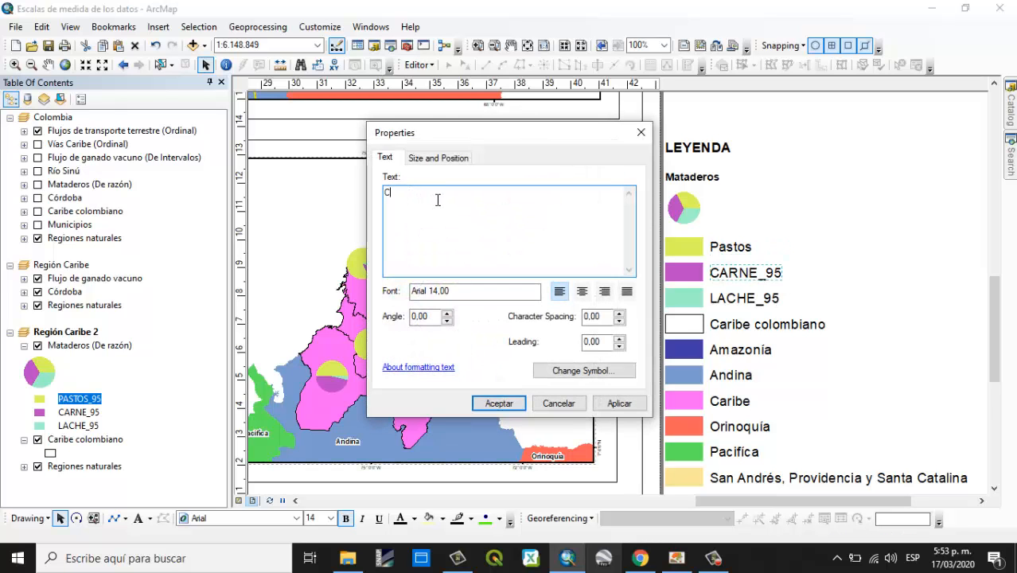
- Change the legend labels CARNE_95 and LACHE_95 to "Carne" and "Leche"
{"action": "left_click", "coordinate": [499, 403]}
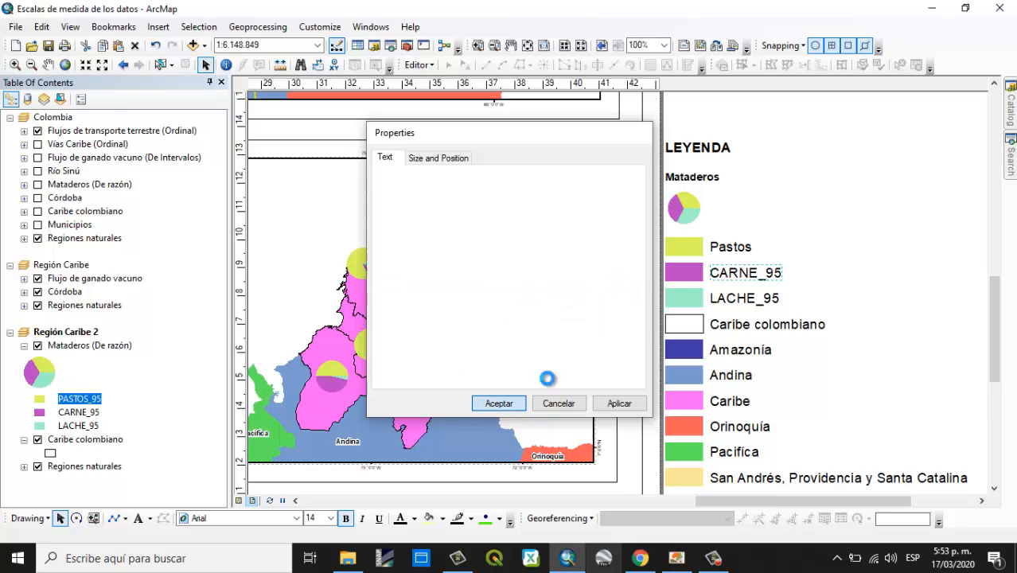
{"action": "double_click", "coordinate": [736, 296]}
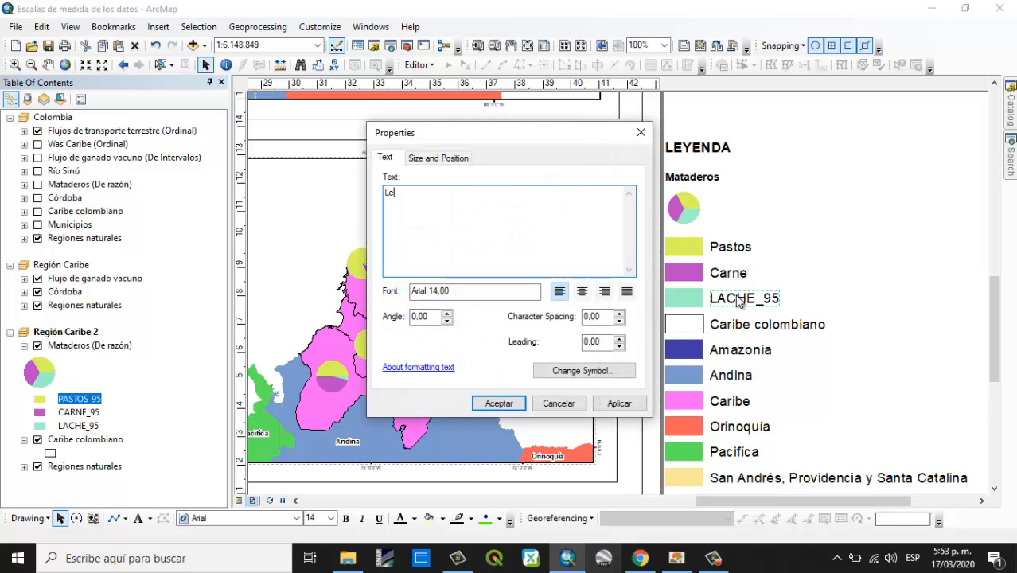
{"action": "type", "text": "Leche"}
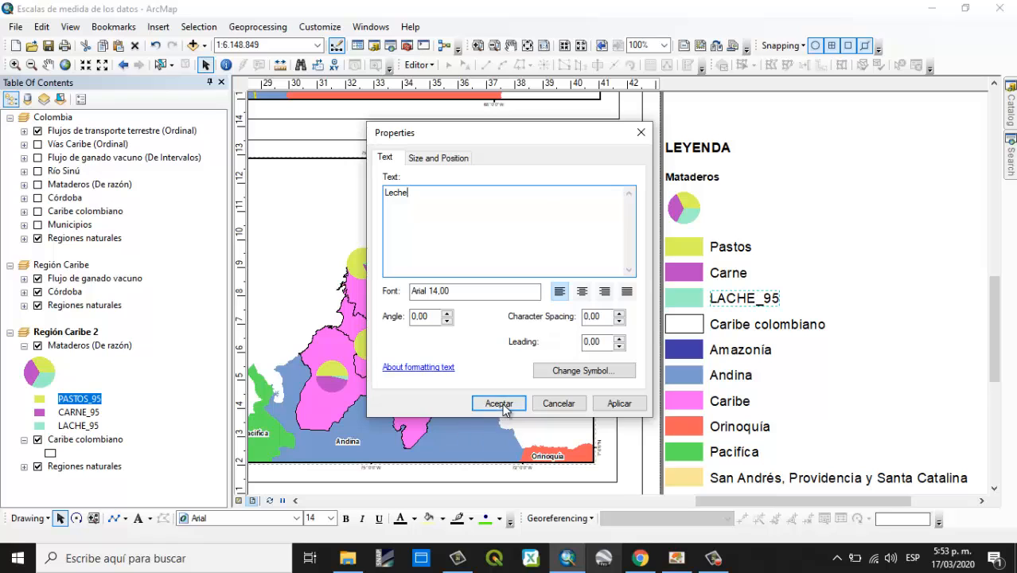
{"action": "left_click", "coordinate": [499, 403]}
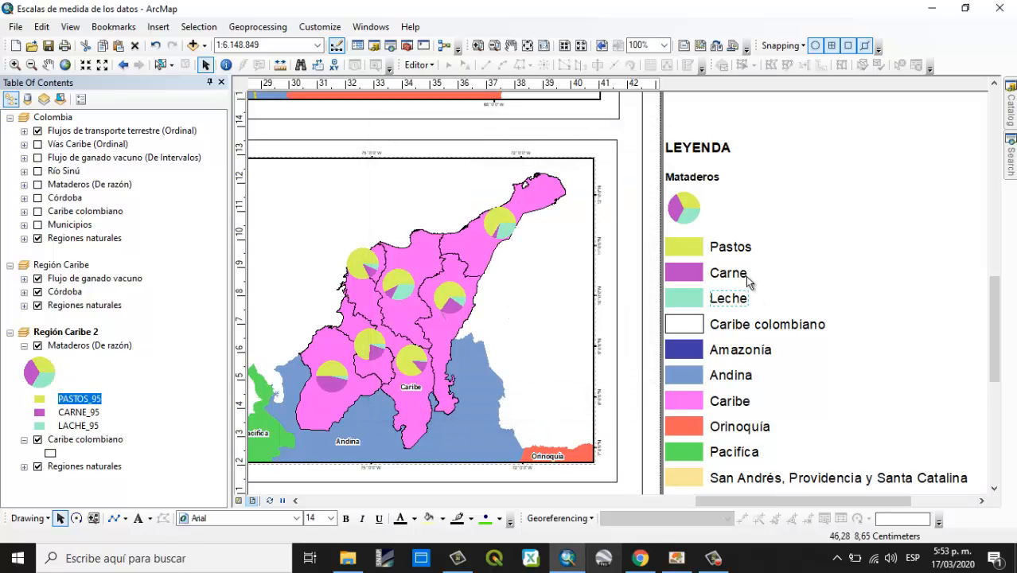
- Group the Pastos, Carne and Leche swatches with their labels, shrink the group and place it directly under the legend's pie symbol
{"action": "mouse_move", "coordinate": [755, 224]}
{"action": "left_mouse_down"}
{"action": "mouse_move", "coordinate": [715, 311]}
{"action": "mouse_move", "coordinate": [680, 329]}
{"action": "left_mouse_up"}
{"action": "left_click_drag", "start_coordinate": [771, 301], "coordinate": [730, 297]}
{"action": "scroll", "coordinate": [663, 271], "scroll_direction": "down", "scroll_amount": 1}
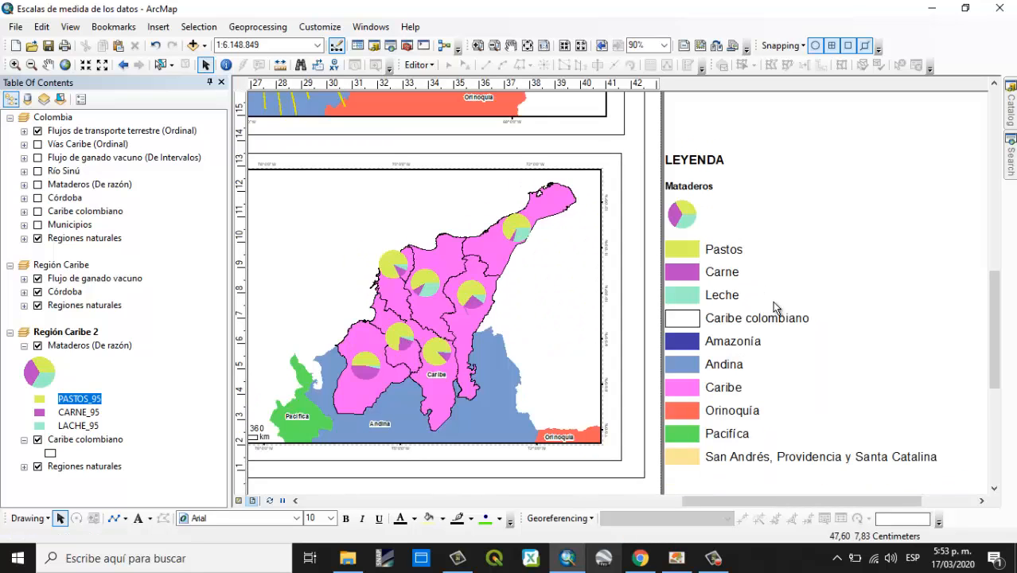
{"action": "left_click_drag", "start_coordinate": [701, 276], "coordinate": [656, 239]}
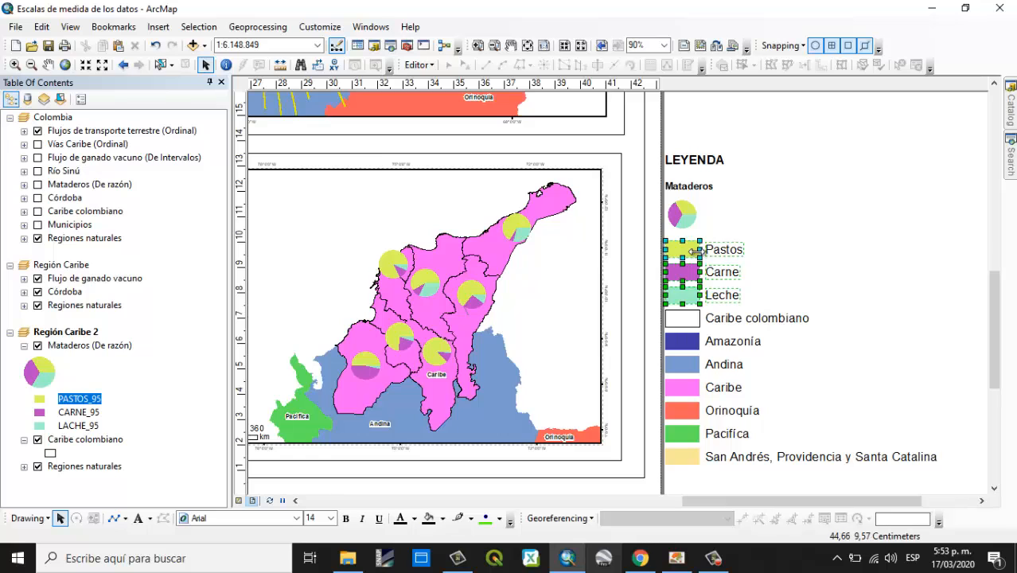
{"action": "right_click", "coordinate": [697, 254]}
{"action": "left_click", "coordinate": [732, 367]}
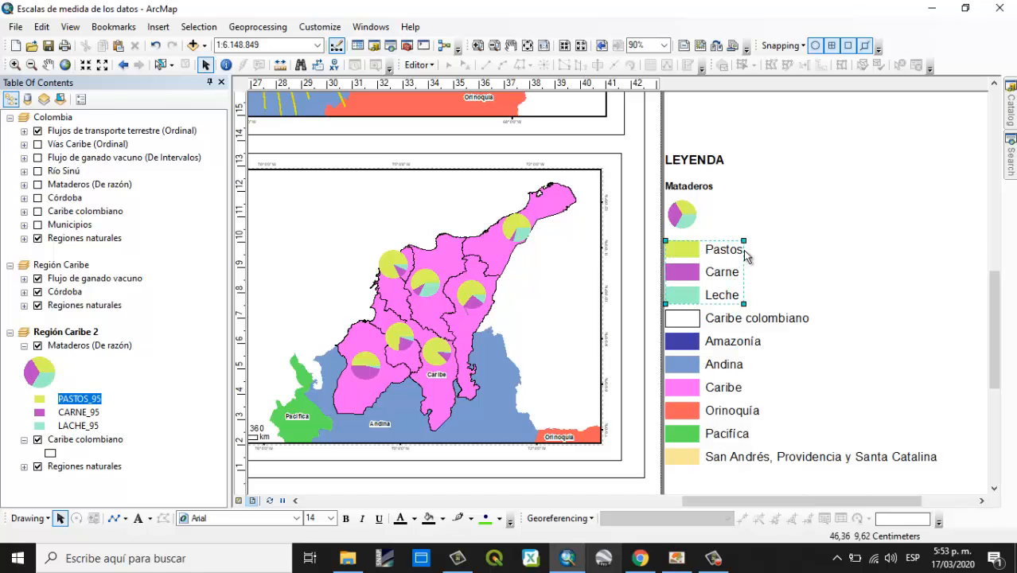
{"action": "left_click_drag", "start_coordinate": [740, 242], "coordinate": [708, 256]}
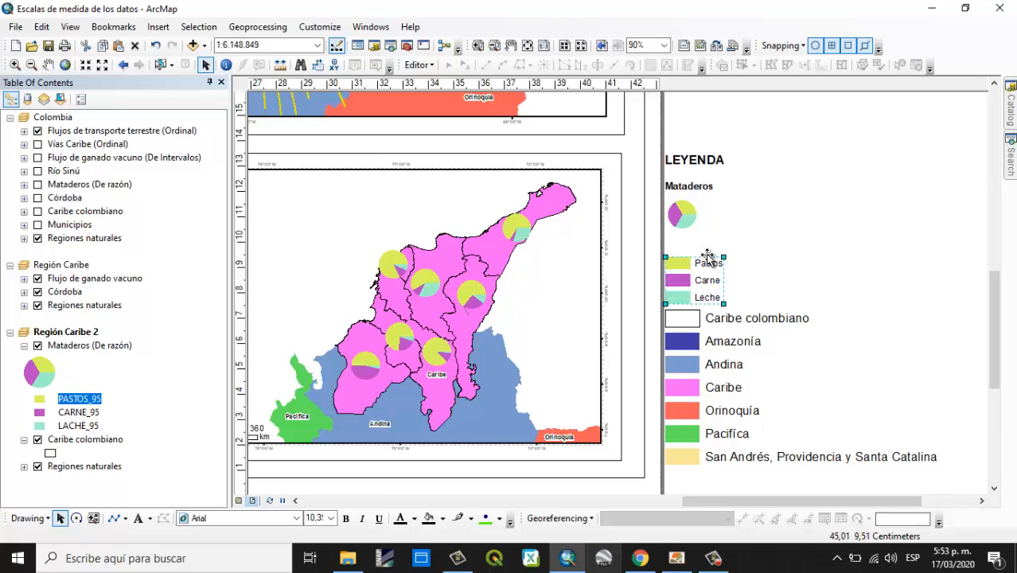
- Group the Caribe colombiano symbol with its label, shrink it to match and place it beneath the Leche entry
{"action": "left_click", "coordinate": [705, 318]}
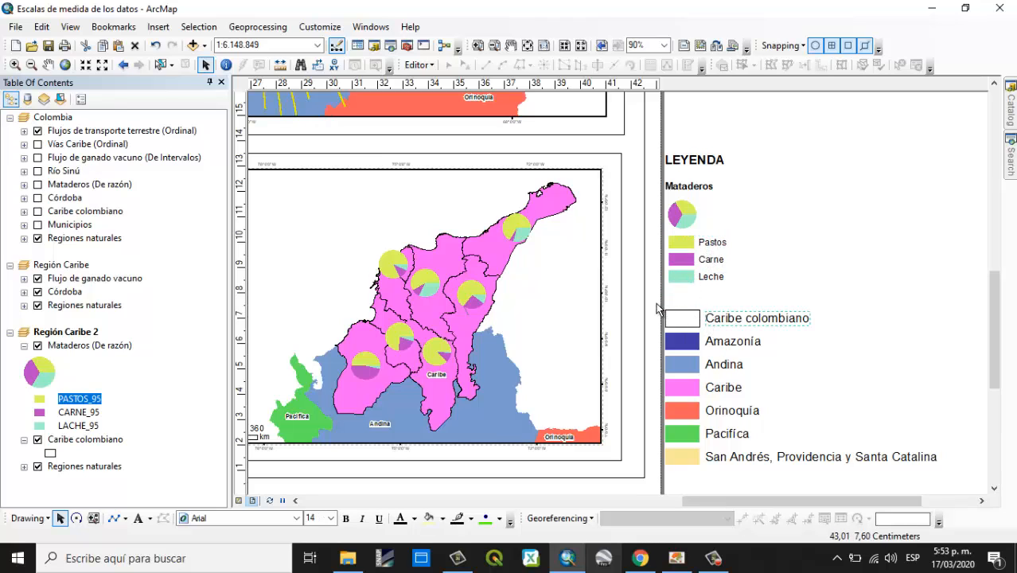
{"action": "left_click_drag", "start_coordinate": [657, 309], "coordinate": [799, 322]}
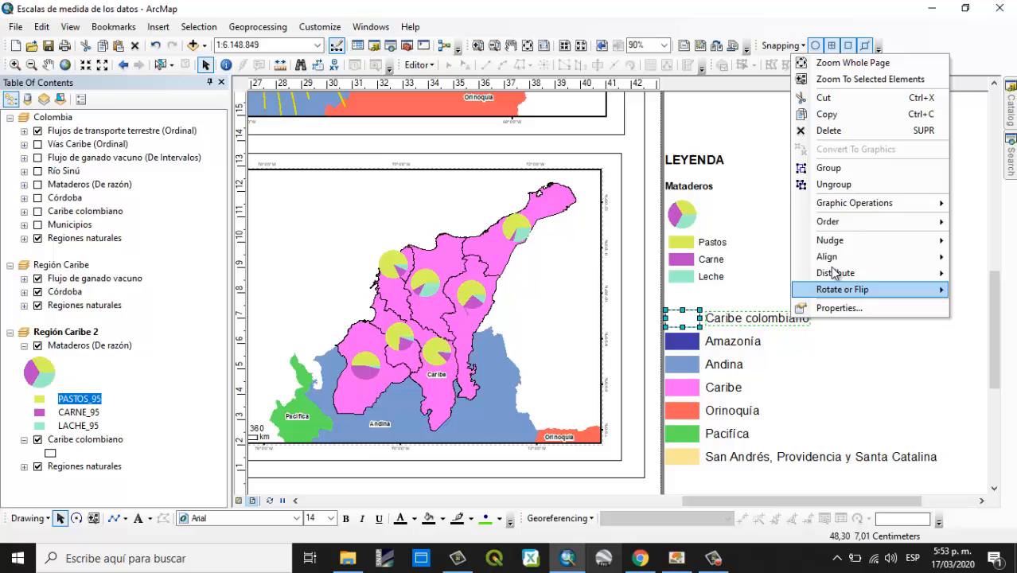
{"action": "left_click", "coordinate": [823, 168]}
{"action": "left_click_drag", "start_coordinate": [792, 312], "coordinate": [742, 301]}
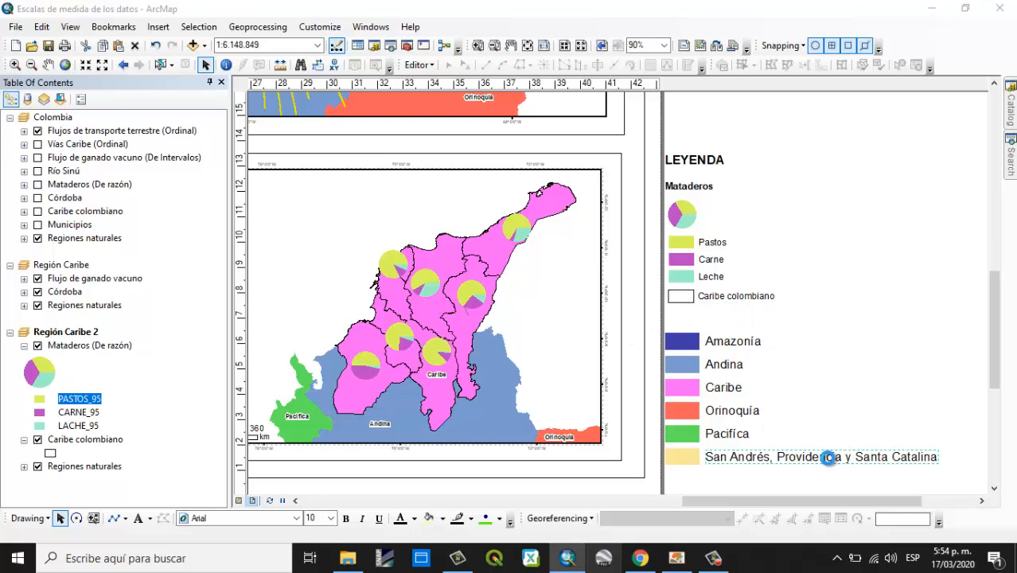
- Split the legend label "San Andrés, Providencia y Santa Catalina" into two lines before the "y"
{"action": "double_click", "coordinate": [834, 458]}
{"action": "left_click", "coordinate": [474, 198]}
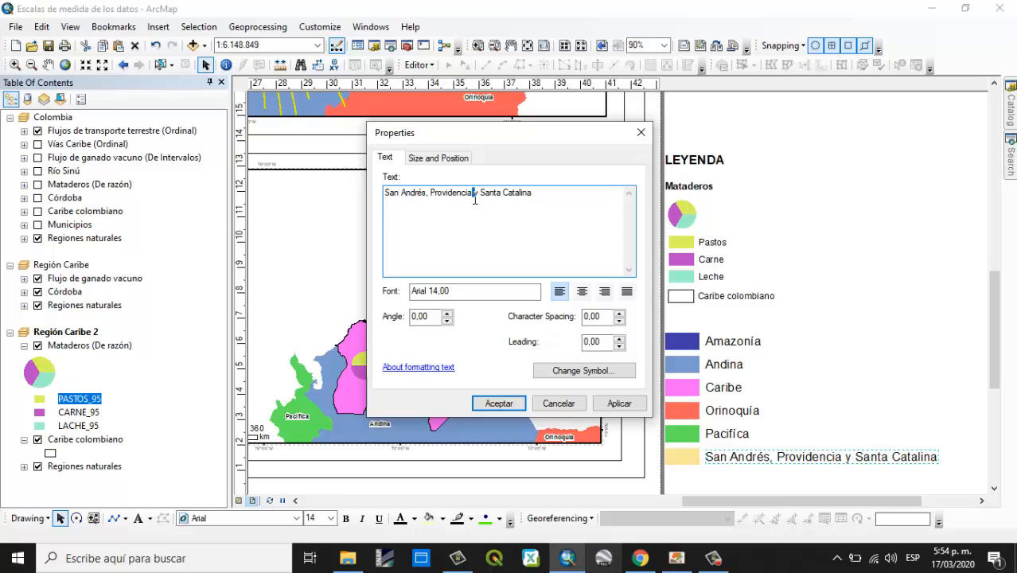
{"action": "key", "text": "Return"}
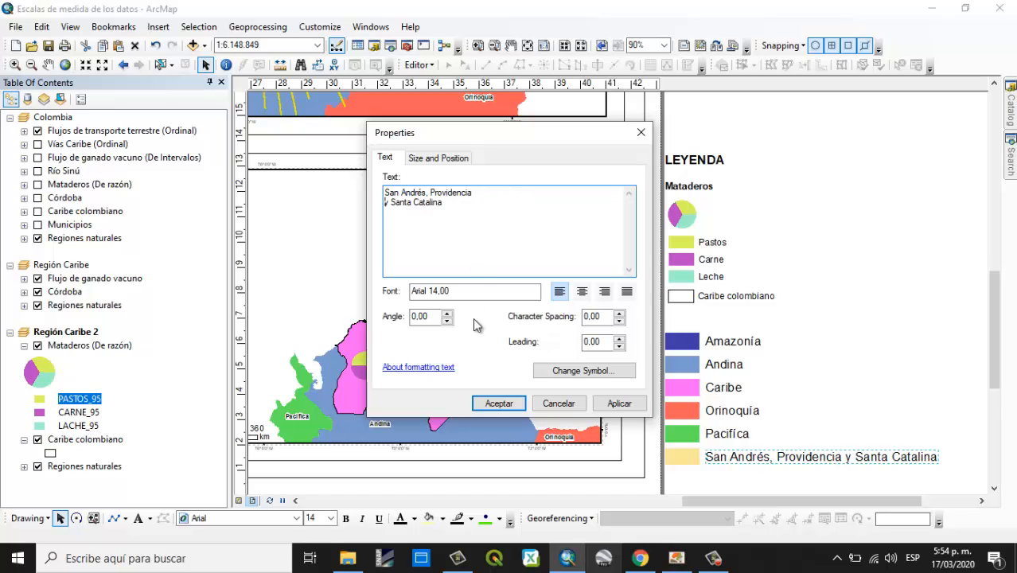
{"action": "left_click", "coordinate": [495, 403]}
- Group the six natural region swatches, from Amazonía to San Andrés, with their labels and shrink the group to match the entries above
{"action": "left_click_drag", "start_coordinate": [799, 440], "coordinate": [863, 473]}
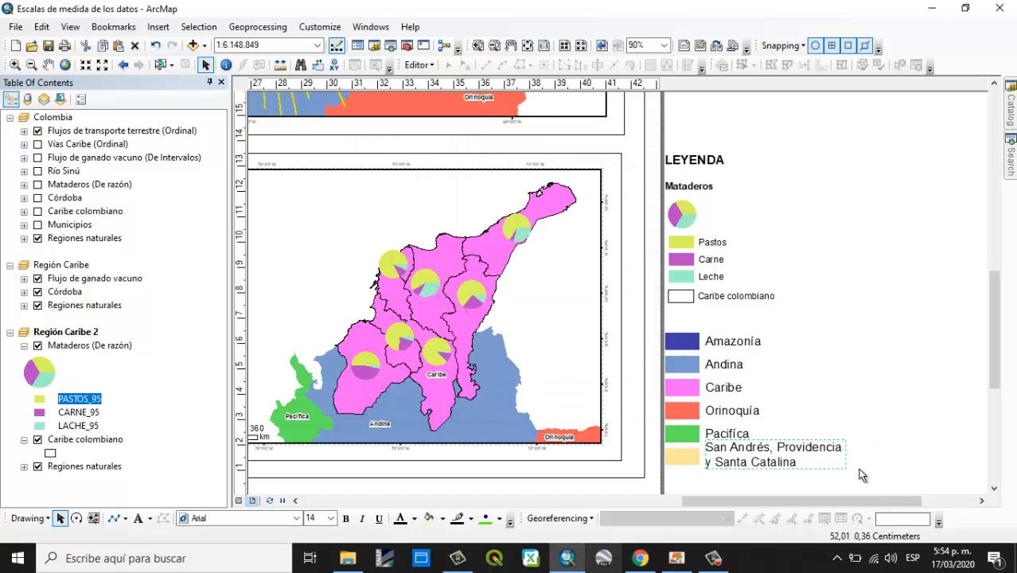
{"action": "right_click", "coordinate": [794, 465]}
{"action": "left_click", "coordinate": [825, 316]}
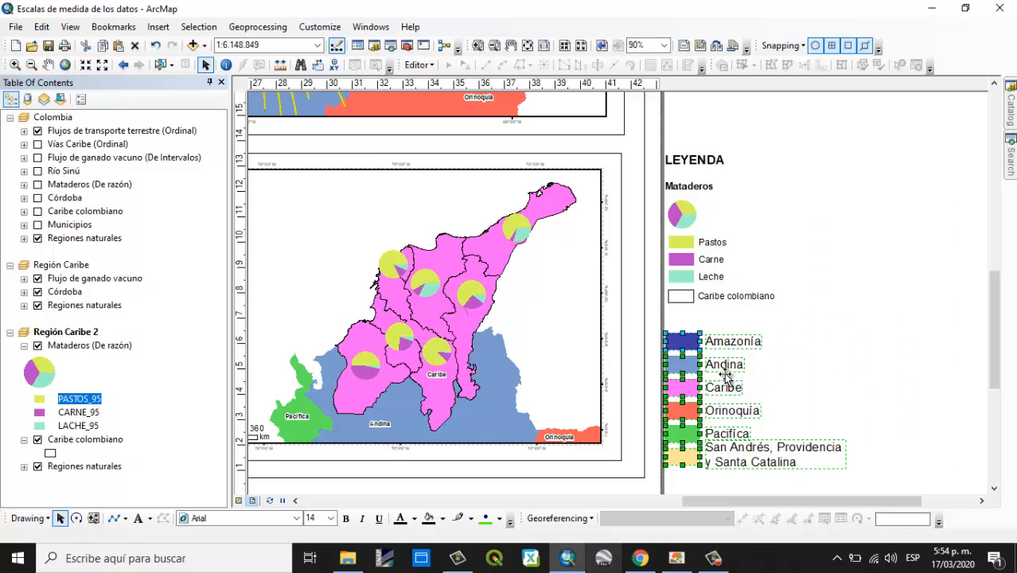
{"action": "left_click_drag", "start_coordinate": [846, 333], "coordinate": [805, 374]}
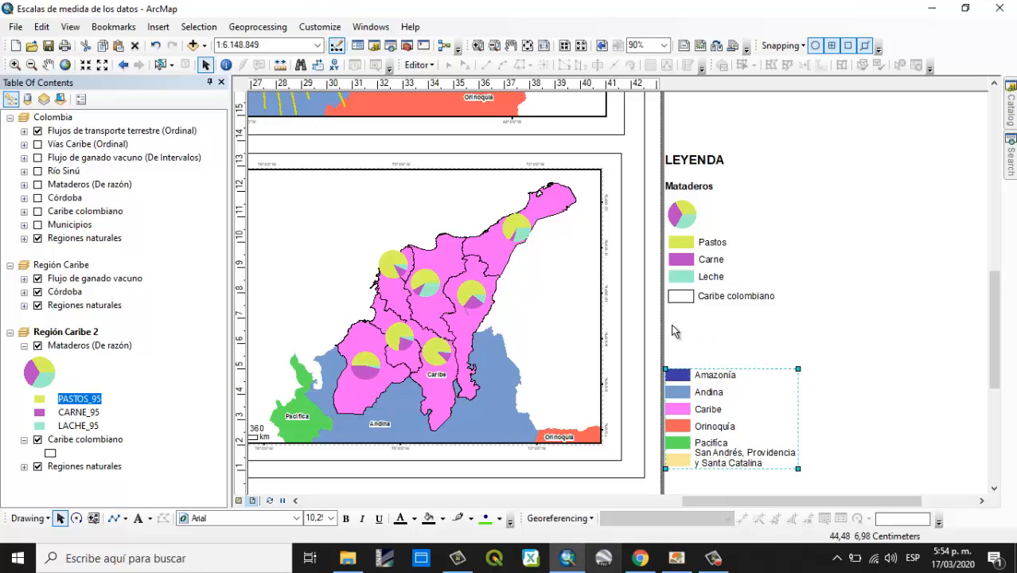
- Set the text size of the LEYENDA heading to 12
{"action": "left_click_drag", "start_coordinate": [690, 501], "coordinate": [642, 501]}
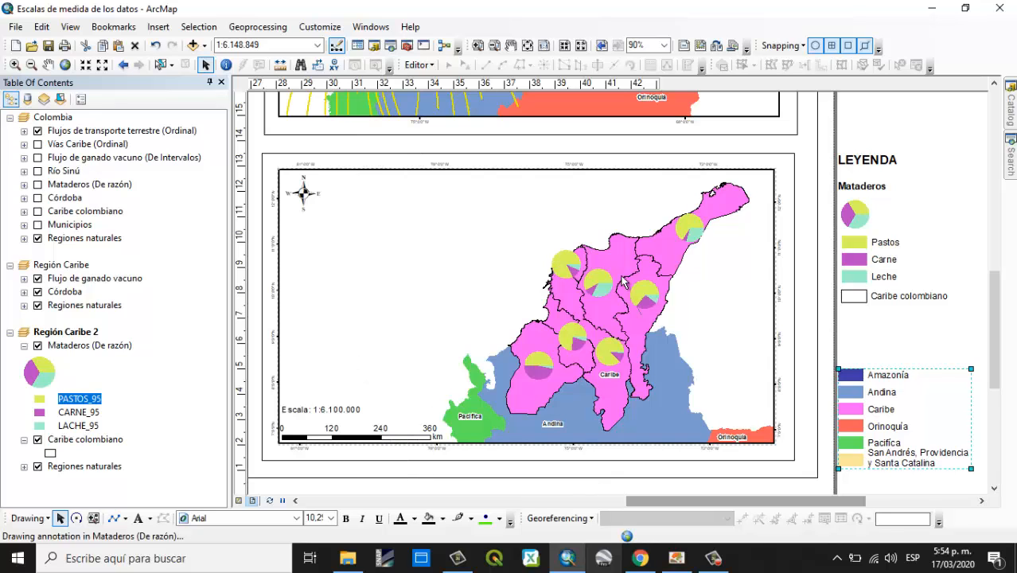
{"action": "left_click", "coordinate": [860, 163]}
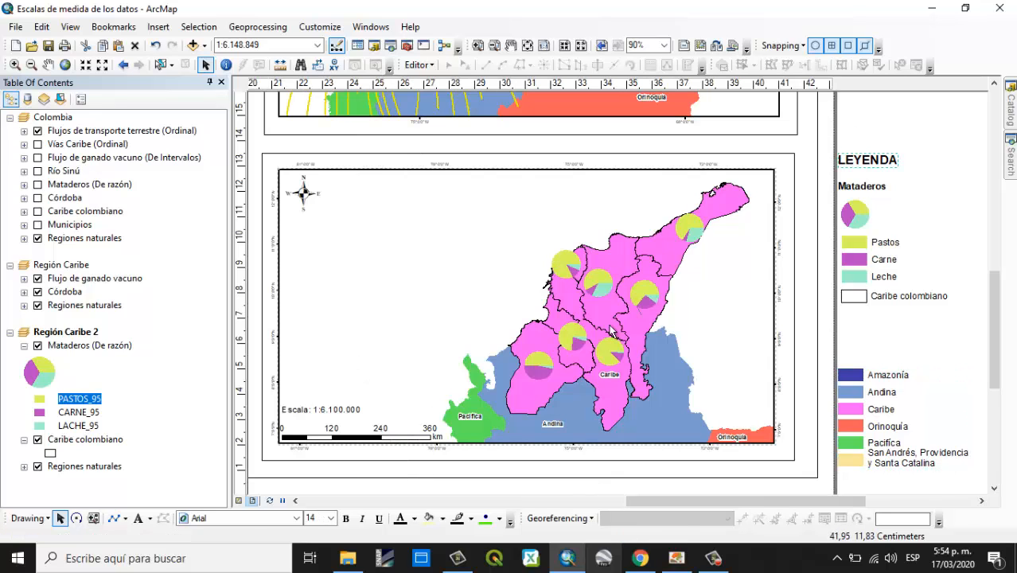
{"action": "left_click", "coordinate": [330, 518]}
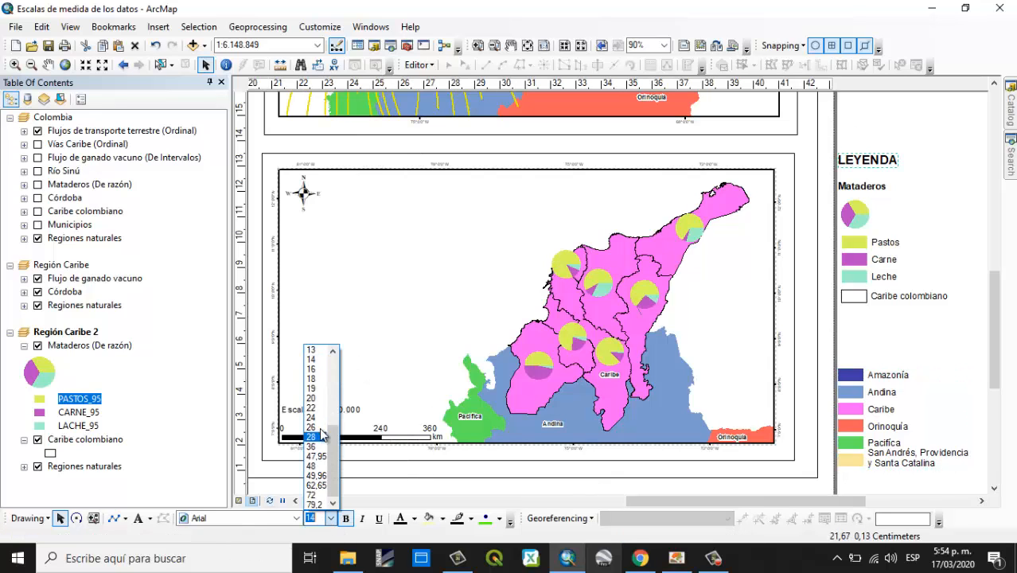
{"action": "left_click", "coordinate": [315, 351]}
{"action": "left_click", "coordinate": [331, 518]}
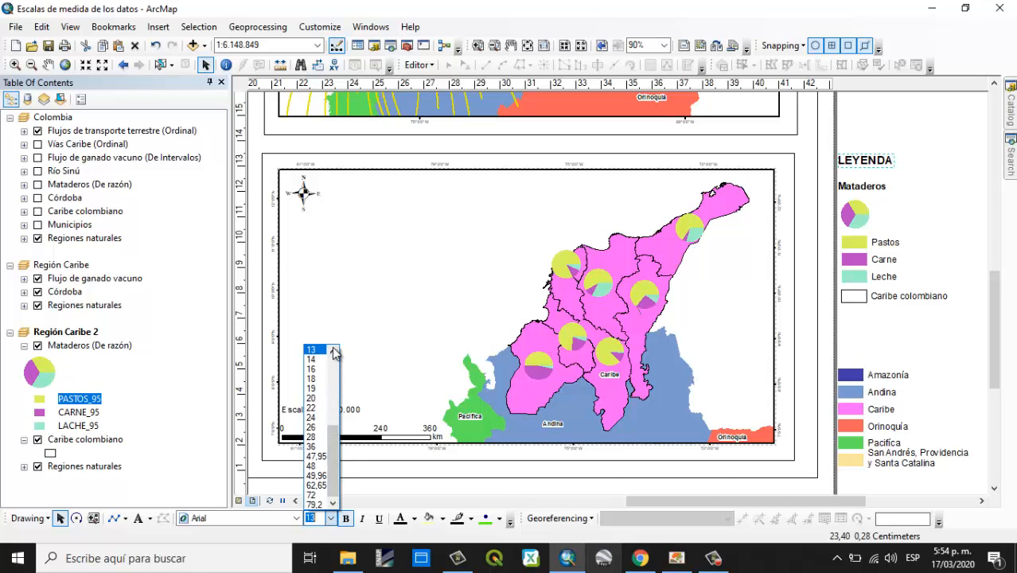
{"action": "left_click", "coordinate": [333, 350]}
{"action": "left_click", "coordinate": [311, 350]}
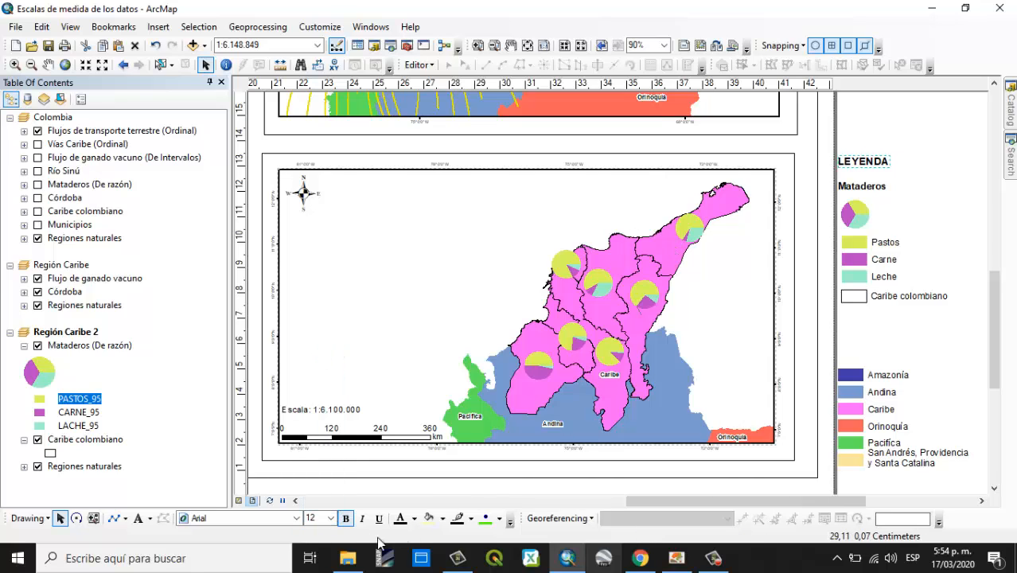
- Draw a rectangle about 6 cm wide and 6.9 cm high on the Región Caribe 2 map, between the north arrow and the scale text
{"action": "left_click", "coordinate": [119, 518]}
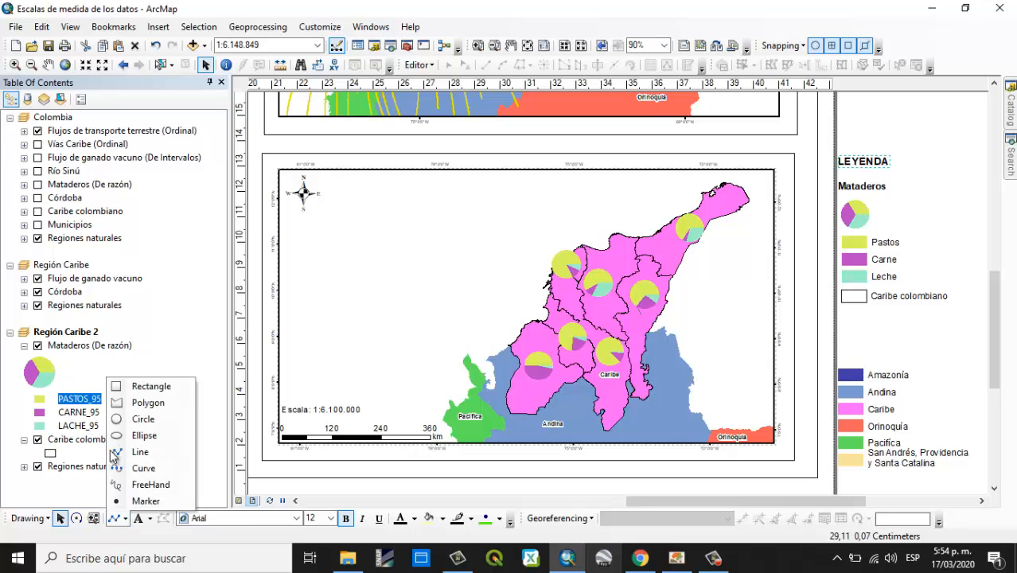
{"action": "left_click", "coordinate": [133, 388]}
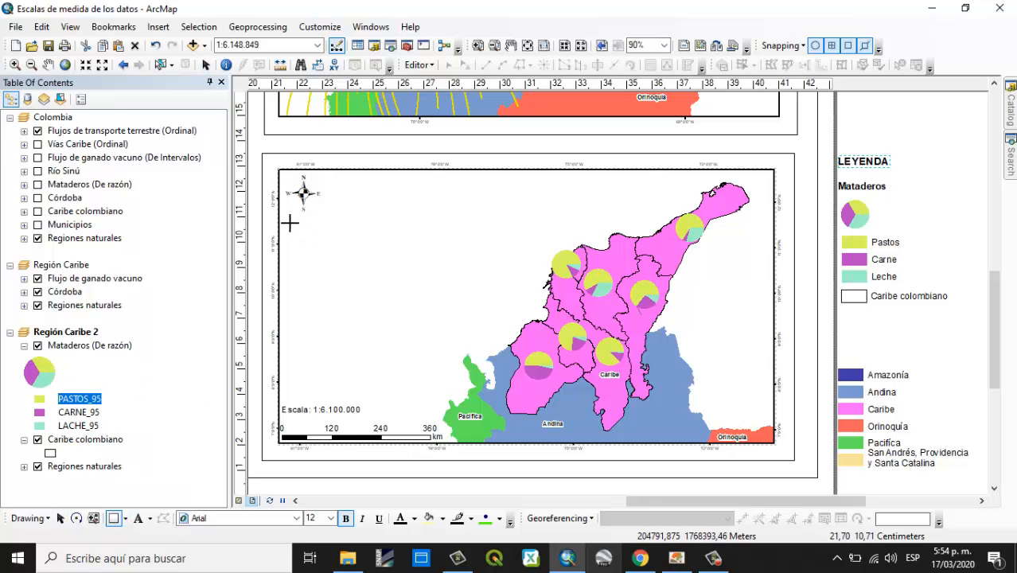
{"action": "left_click_drag", "start_coordinate": [289, 223], "coordinate": [442, 397]}
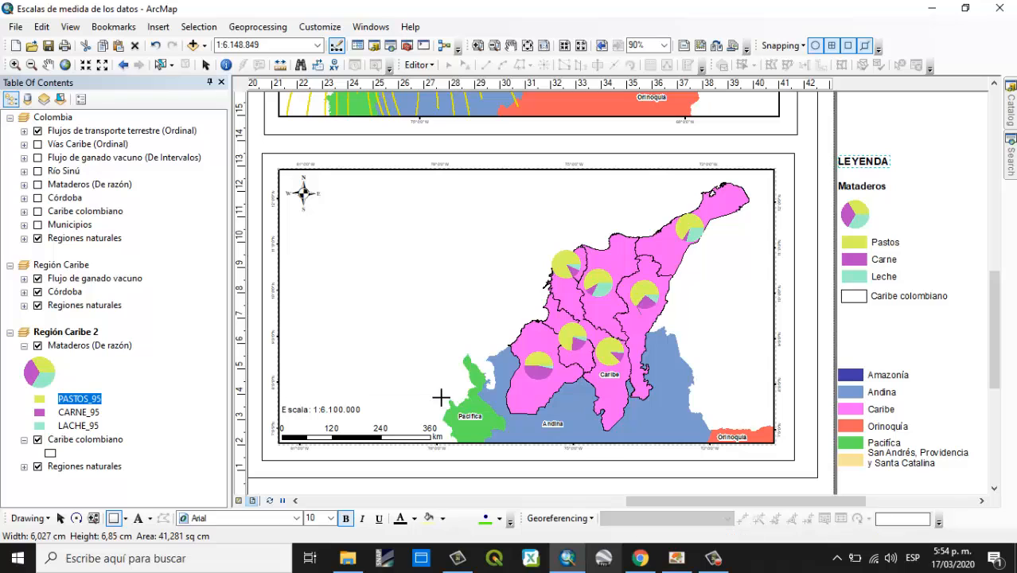
- Give the new rectangle a white fill and a black outline
{"action": "right_click", "coordinate": [383, 366]}
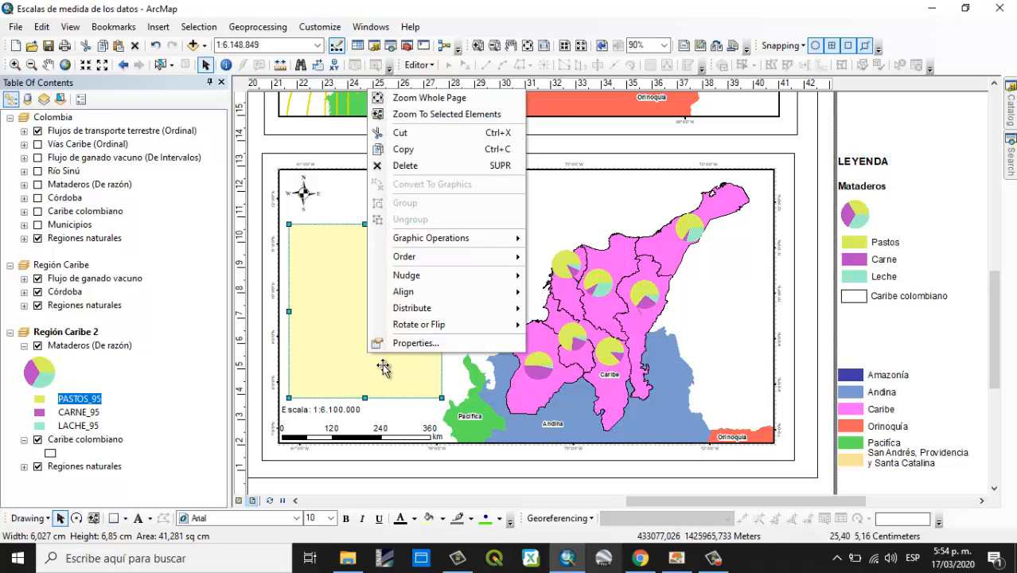
{"action": "left_click", "coordinate": [415, 343]}
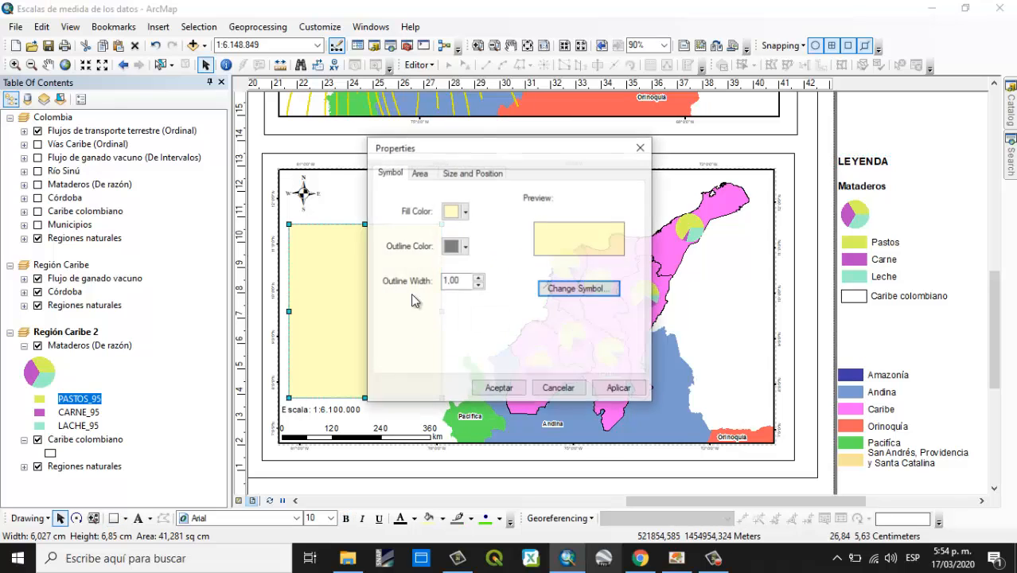
{"action": "left_click", "coordinate": [462, 210]}
{"action": "left_click", "coordinate": [457, 231]}
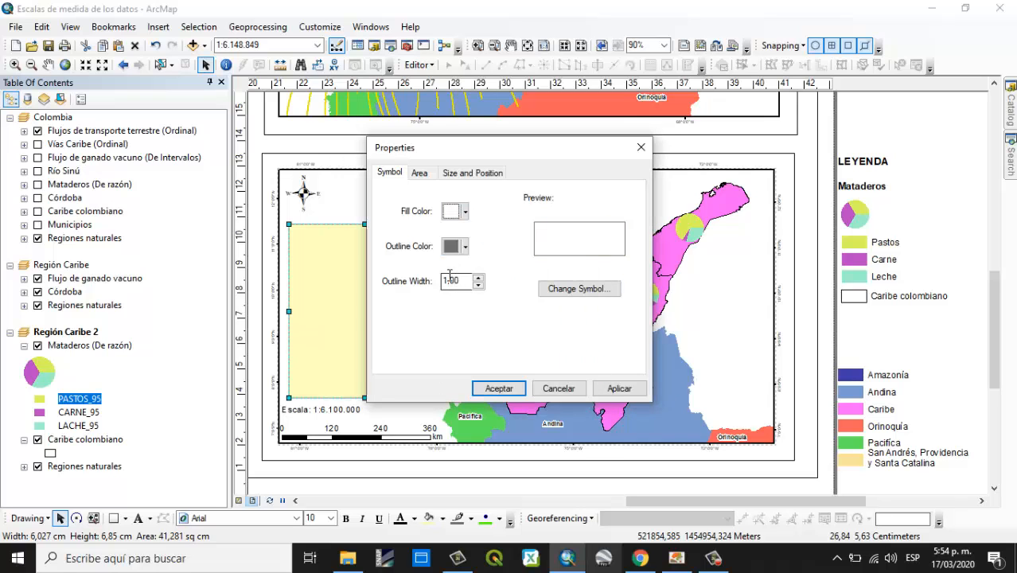
{"action": "left_click", "coordinate": [452, 246]}
{"action": "left_click", "coordinate": [448, 409]}
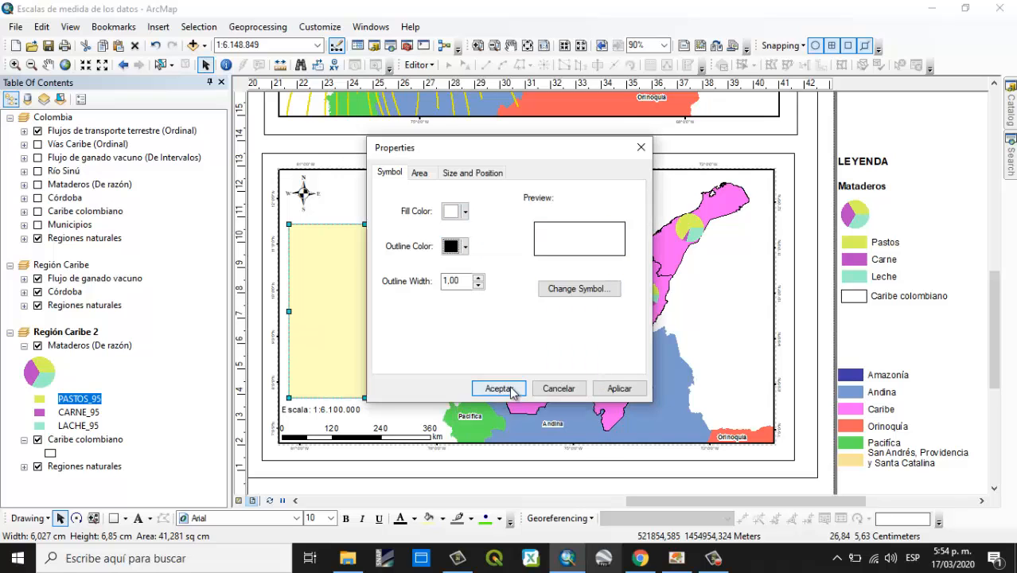
{"action": "left_click", "coordinate": [487, 388]}
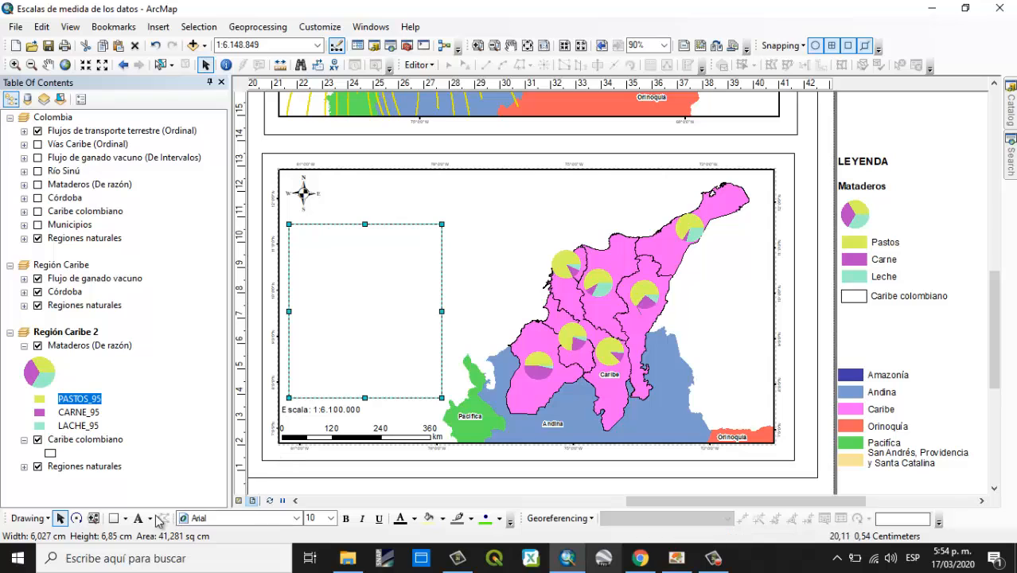
- Draw a horizontal line about 6 cm long across the rectangle just below its upper edge to form a header strip
{"action": "left_click", "coordinate": [123, 518]}
{"action": "left_click", "coordinate": [155, 458]}
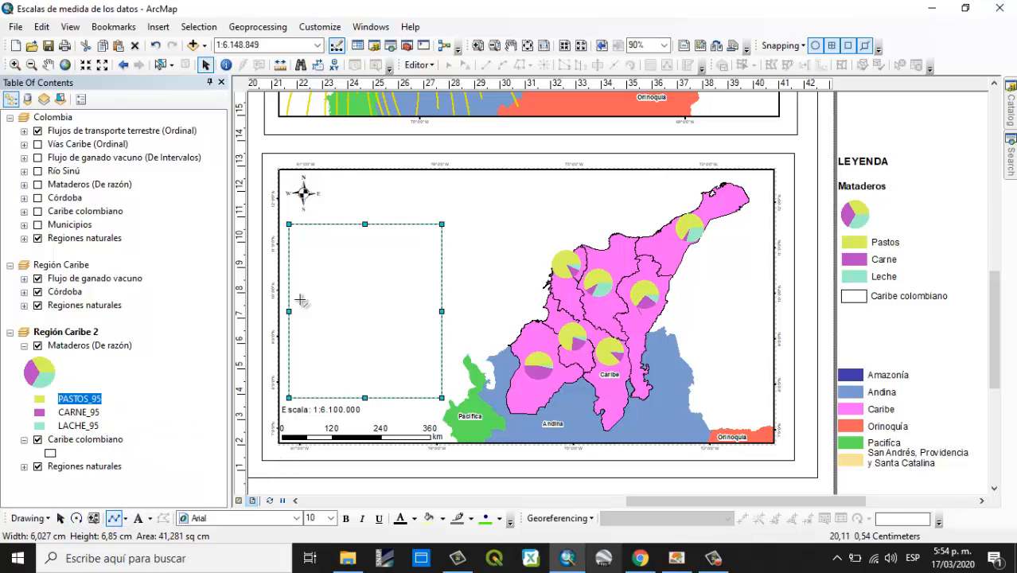
{"action": "left_click", "coordinate": [290, 235]}
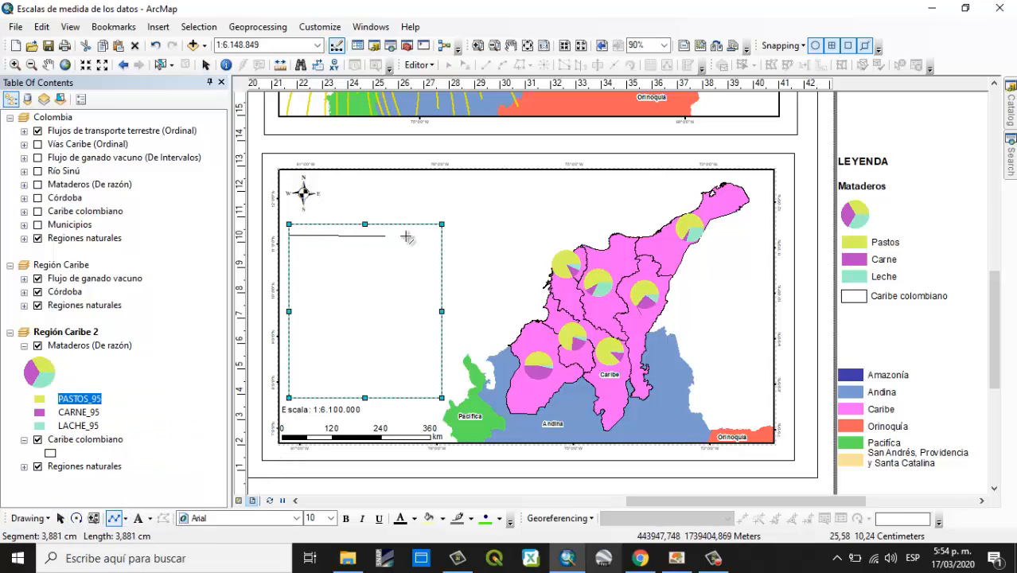
{"action": "double_click", "coordinate": [441, 234]}
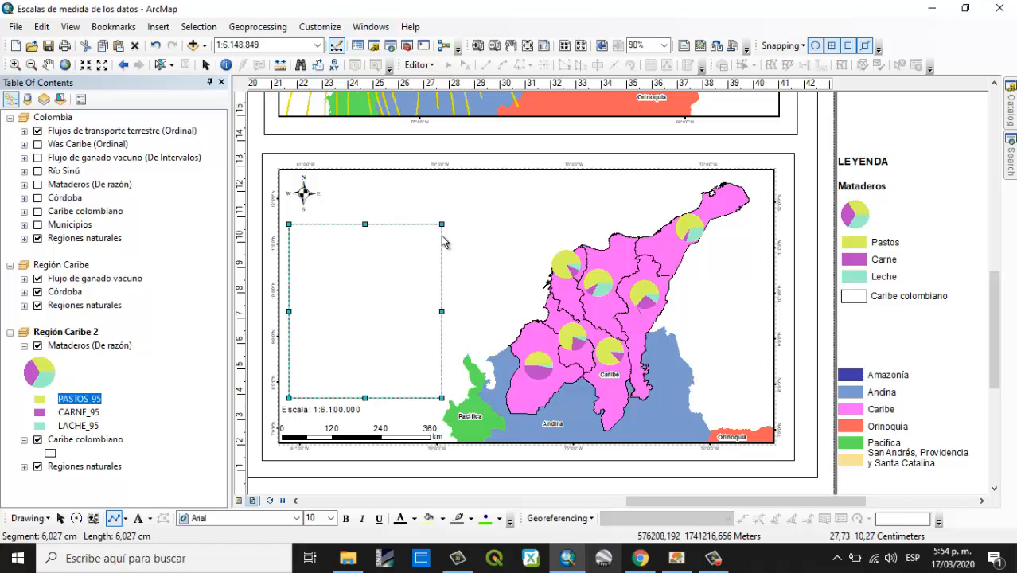
- Move the LEYENDA heading into the header strip of the framed box on the Región Caribe 2 map
{"action": "double_click", "coordinate": [880, 162]}
{"action": "key", "text": "ctrl+c"}
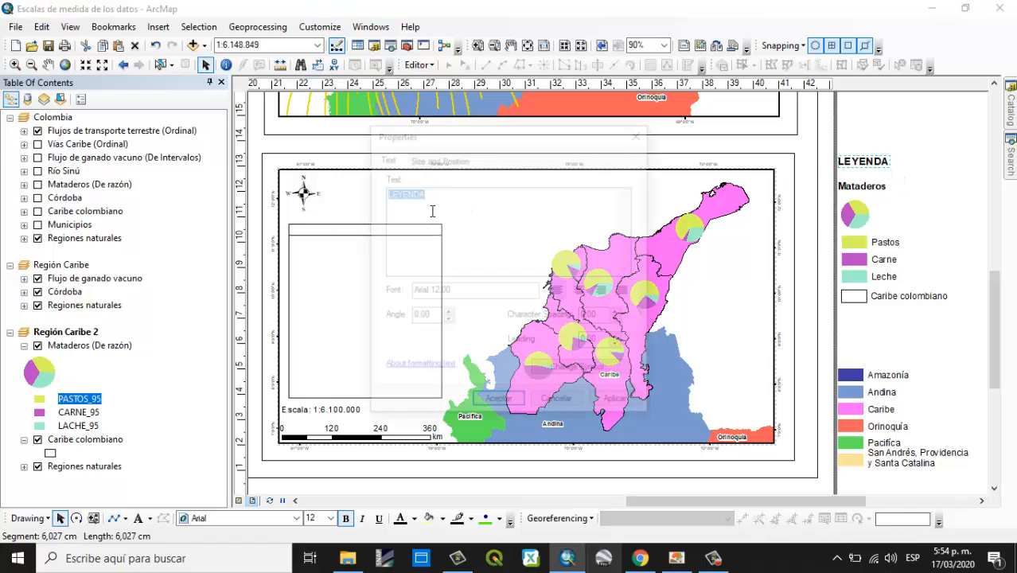
{"action": "left_click", "coordinate": [643, 136]}
{"action": "key", "text": "ctrl+v"}
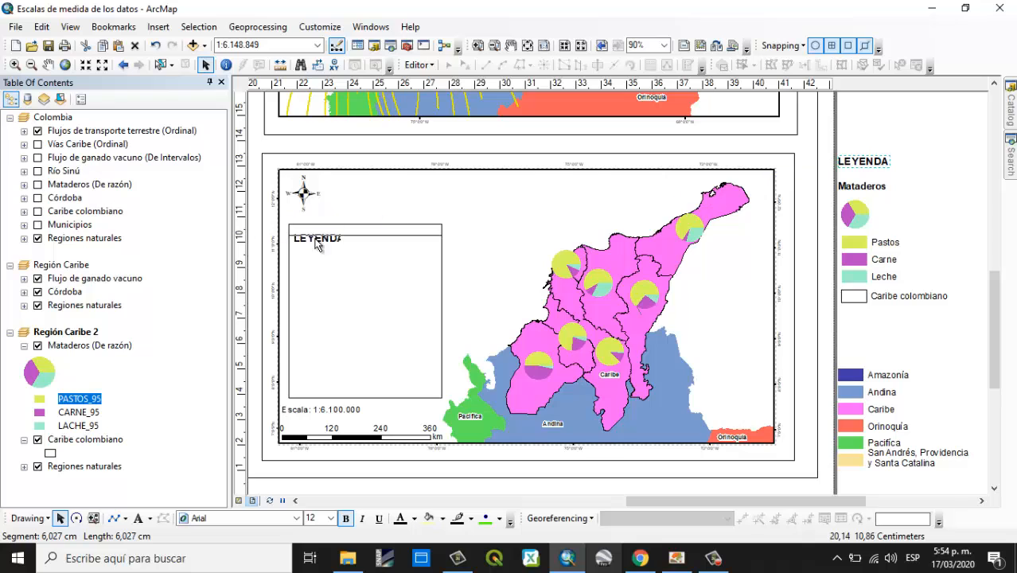
{"action": "left_click_drag", "start_coordinate": [301, 243], "coordinate": [347, 233]}
{"action": "key", "text": "Delete"}
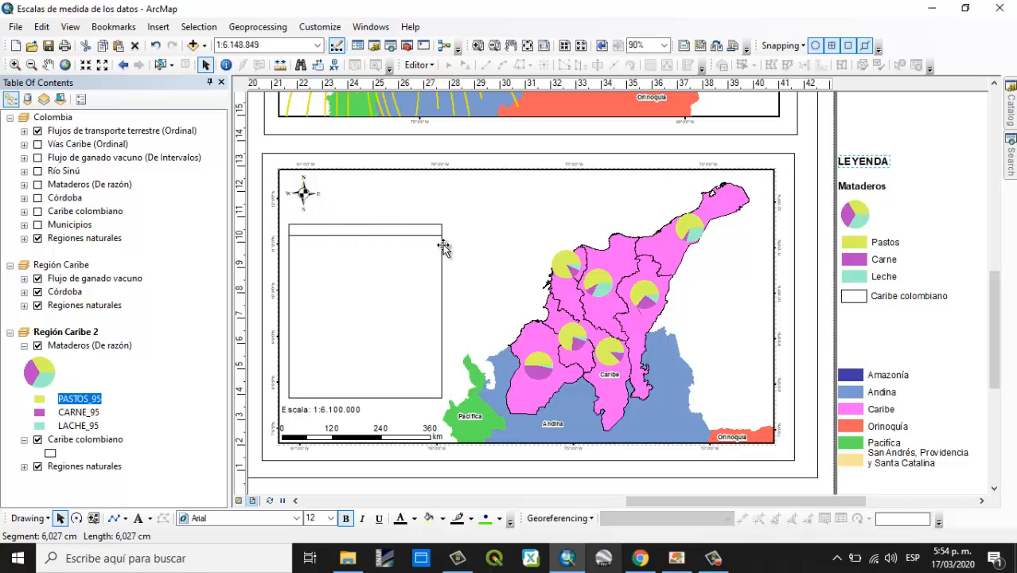
- Move the Mataderos title, its pie symbol and the Pastos, Carne and Leche entries together into the framed box below the header strip
{"action": "left_click", "coordinate": [883, 390]}
{"action": "left_click", "coordinate": [866, 265]}
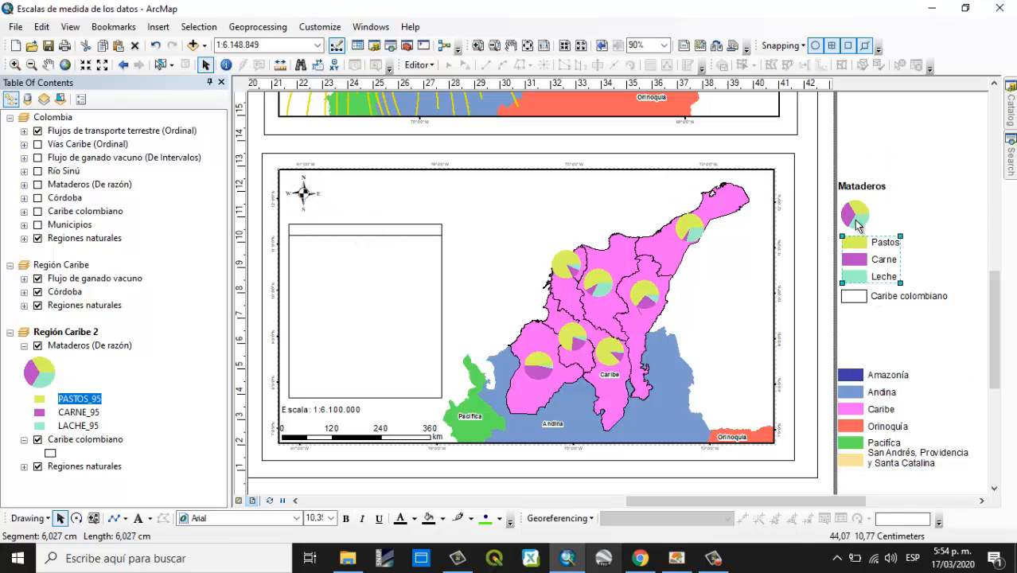
{"action": "left_click_drag", "start_coordinate": [827, 164], "coordinate": [944, 300]}
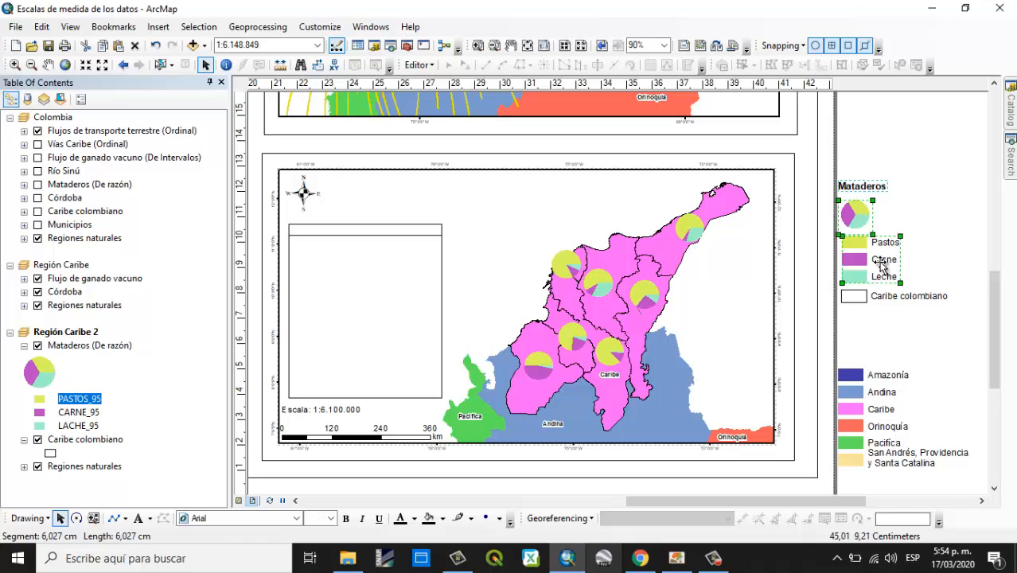
{"action": "key", "text": "ctrl+c"}
{"action": "key", "text": "ctrl+v"}
{"action": "left_click_drag", "start_coordinate": [329, 356], "coordinate": [335, 321]}
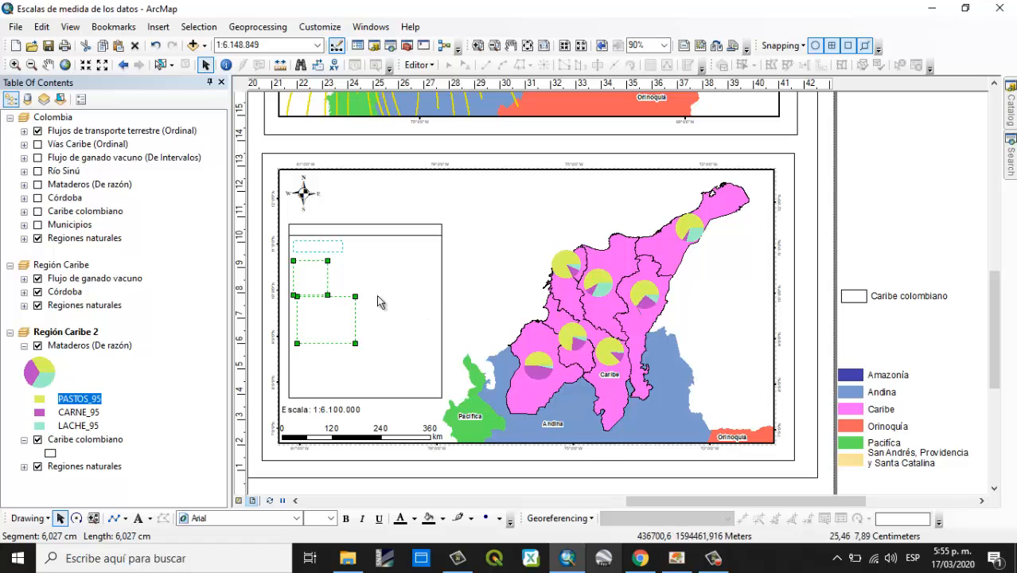
- Bring the Mataderos legend items to the front and place the Pastos, Carne and Leche entries beside the pie symbol
{"action": "right_click", "coordinate": [319, 320]}
{"action": "mouse_move", "coordinate": [366, 223]}
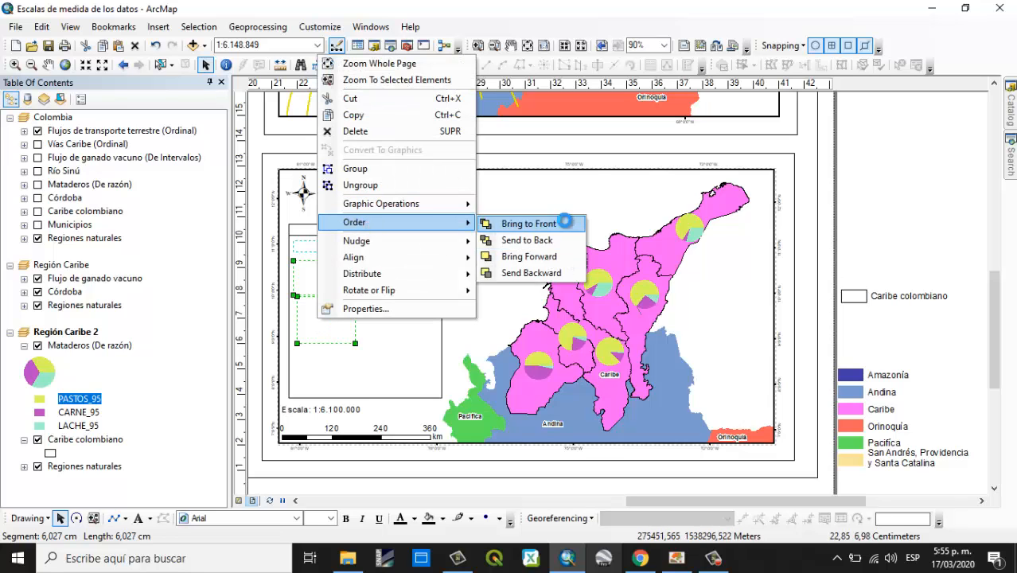
{"action": "left_click", "coordinate": [500, 223]}
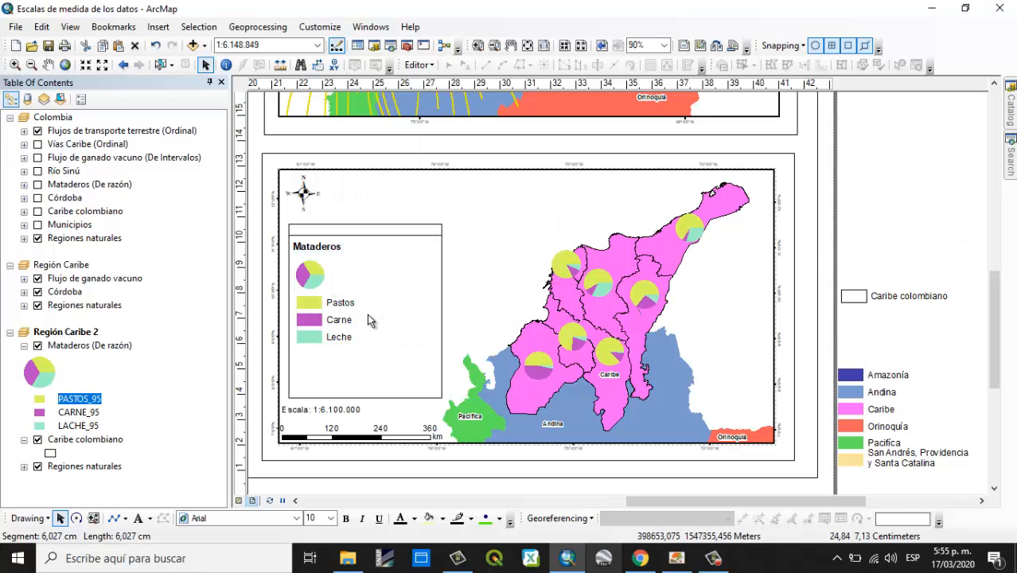
{"action": "left_click_drag", "start_coordinate": [350, 319], "coordinate": [360, 292]}
{"action": "left_click", "coordinate": [876, 315]}
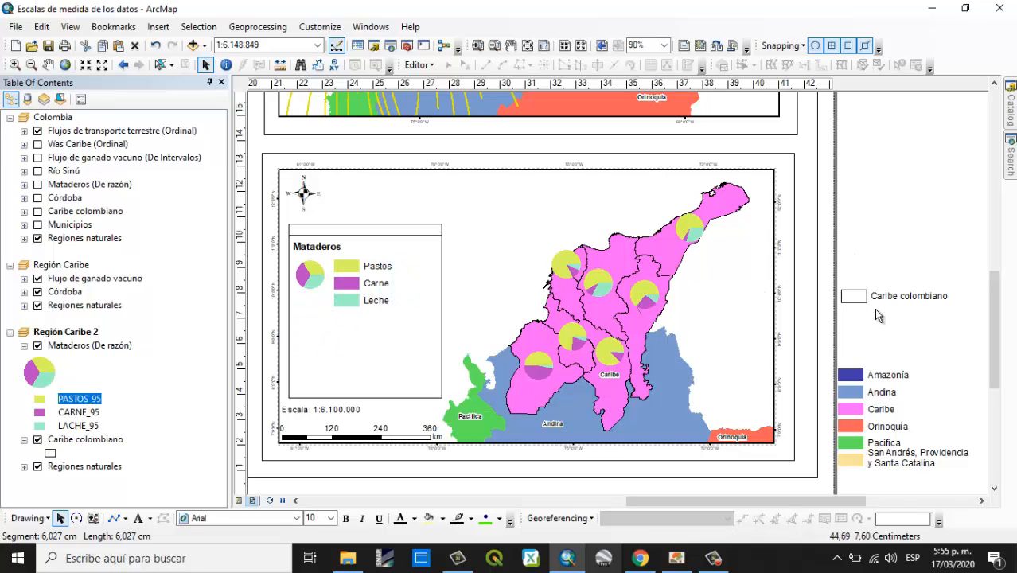
- Draw a horizontal divider line about 6 cm long across the box below the Leche entry
{"action": "left_click", "coordinate": [113, 518]}
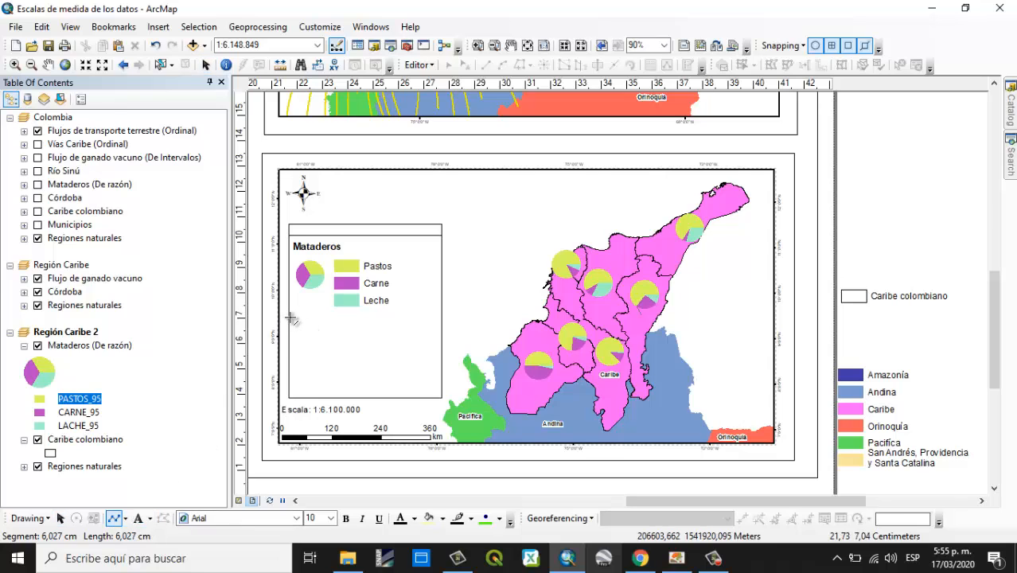
{"action": "left_click", "coordinate": [289, 318]}
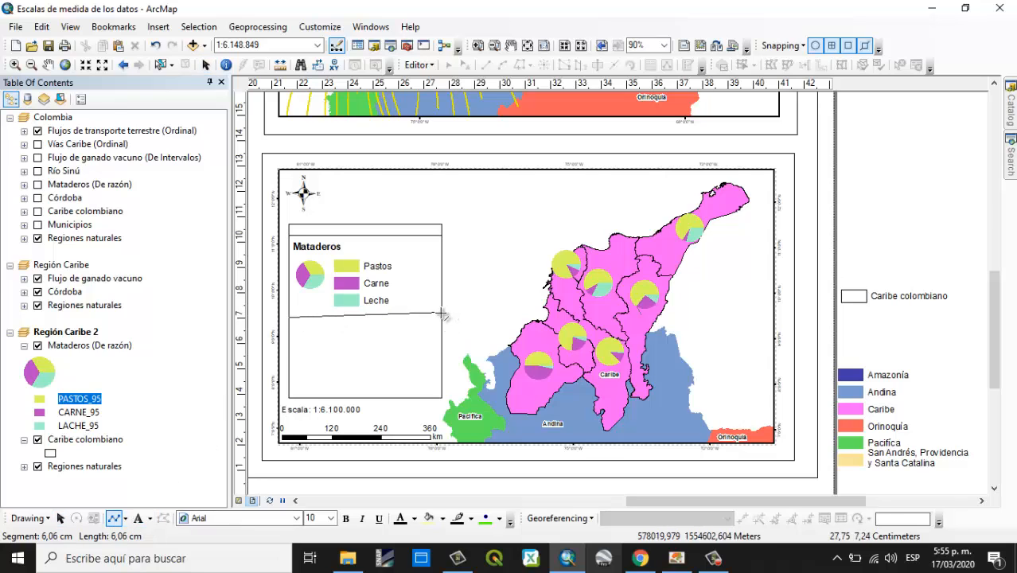
{"action": "double_click", "coordinate": [440, 317]}
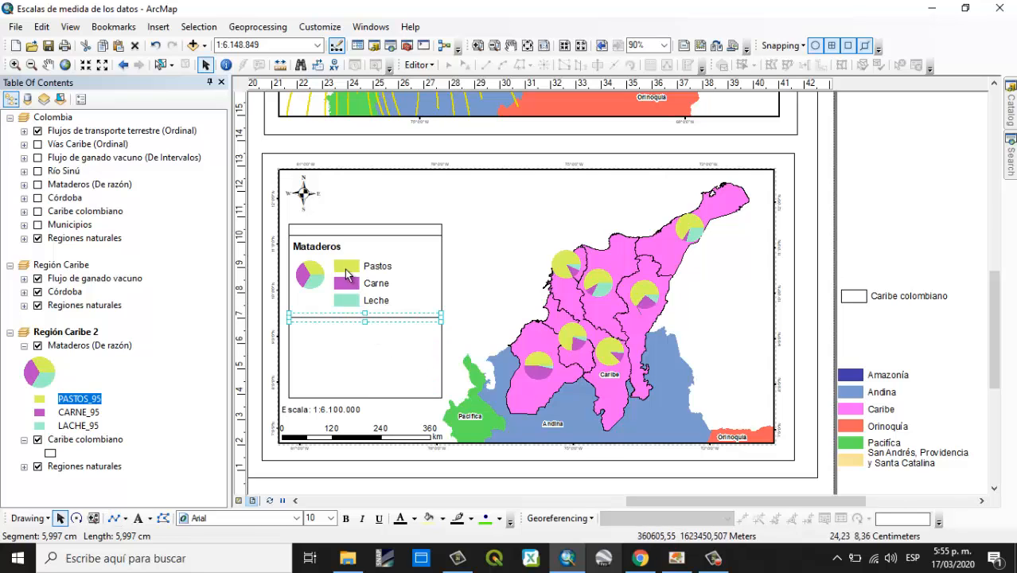
- Bring the LEYENDA heading in the header strip to the front of the white rectangle
{"action": "left_click", "coordinate": [367, 226]}
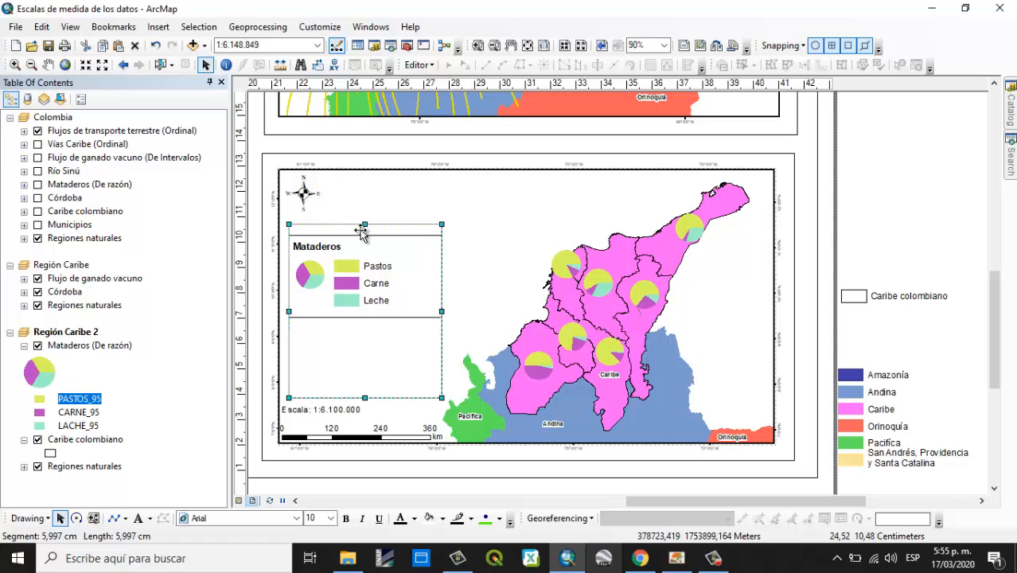
{"action": "right_click", "coordinate": [361, 230]}
{"action": "mouse_move", "coordinate": [470, 398]}
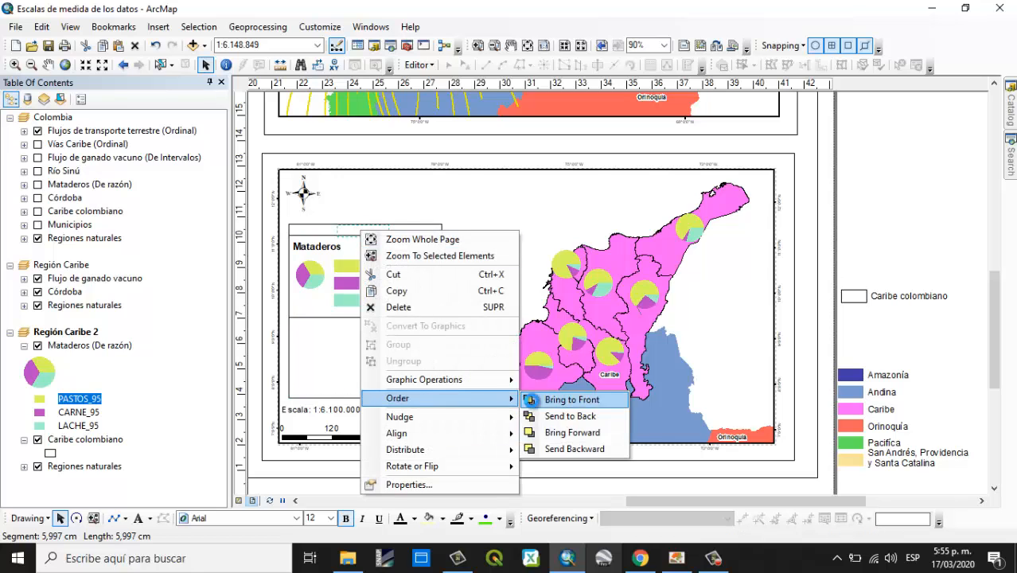
{"action": "left_click", "coordinate": [530, 401]}
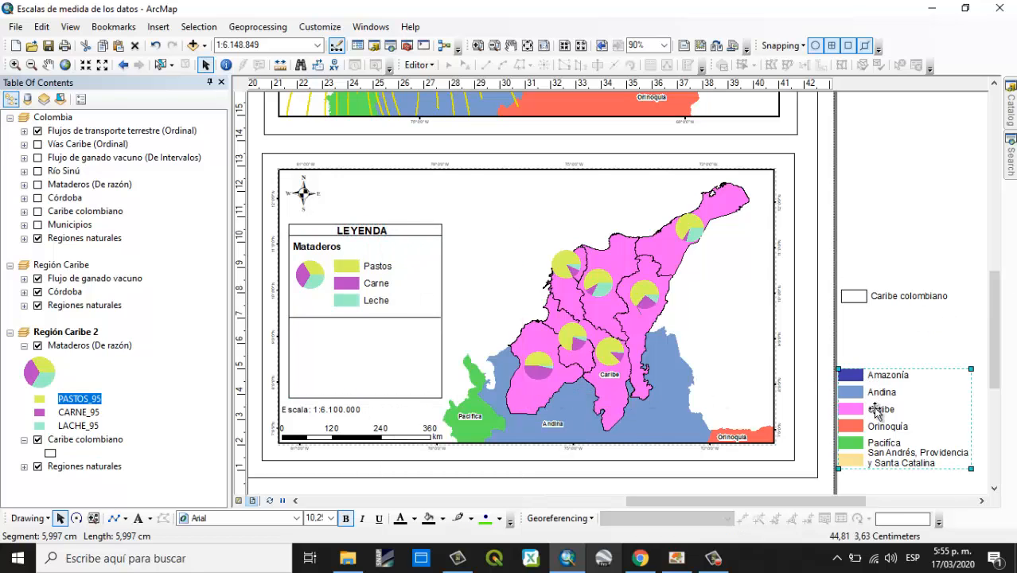
- Move the natural regions list above the Caribe colombiano entry outside the page, and the north arrow to the blank area east of the Caribe region
{"action": "left_click_drag", "start_coordinate": [877, 409], "coordinate": [881, 228]}
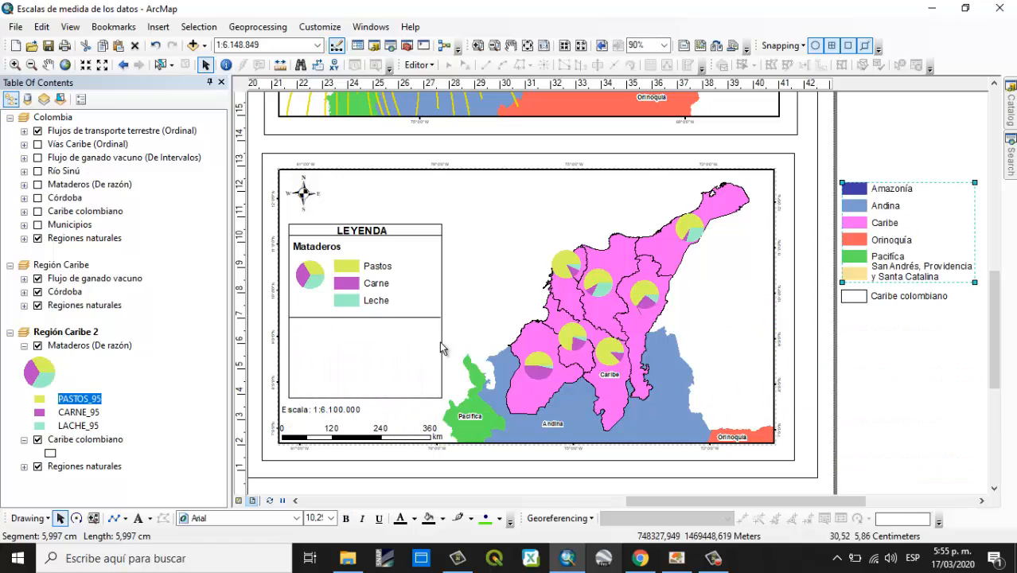
{"action": "left_click", "coordinate": [303, 192]}
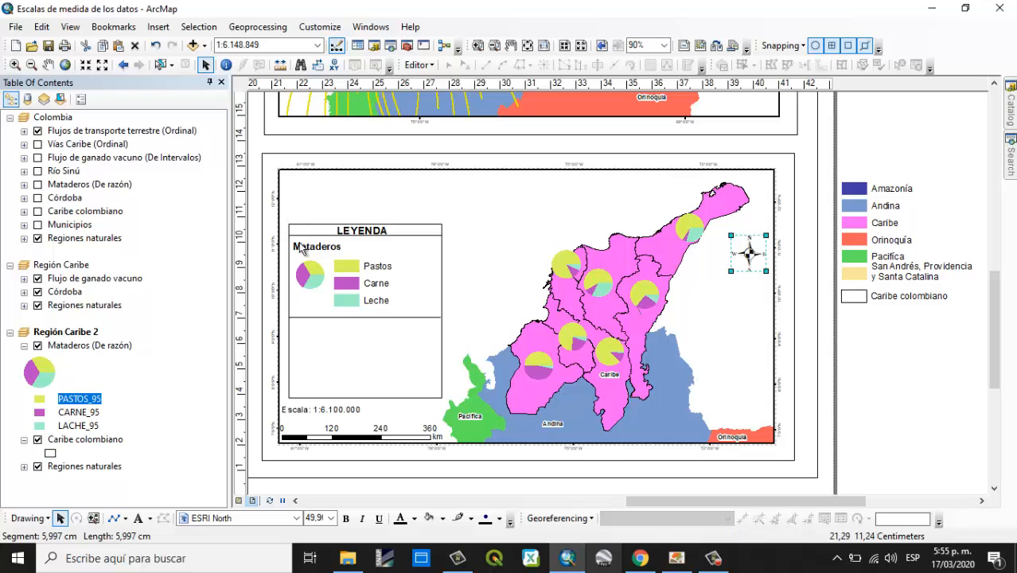
- Move the framed legend with its contents up near the map's upper border, and stretch the rectangle down to just above the scale text
{"action": "left_click_drag", "start_coordinate": [277, 211], "coordinate": [454, 406]}
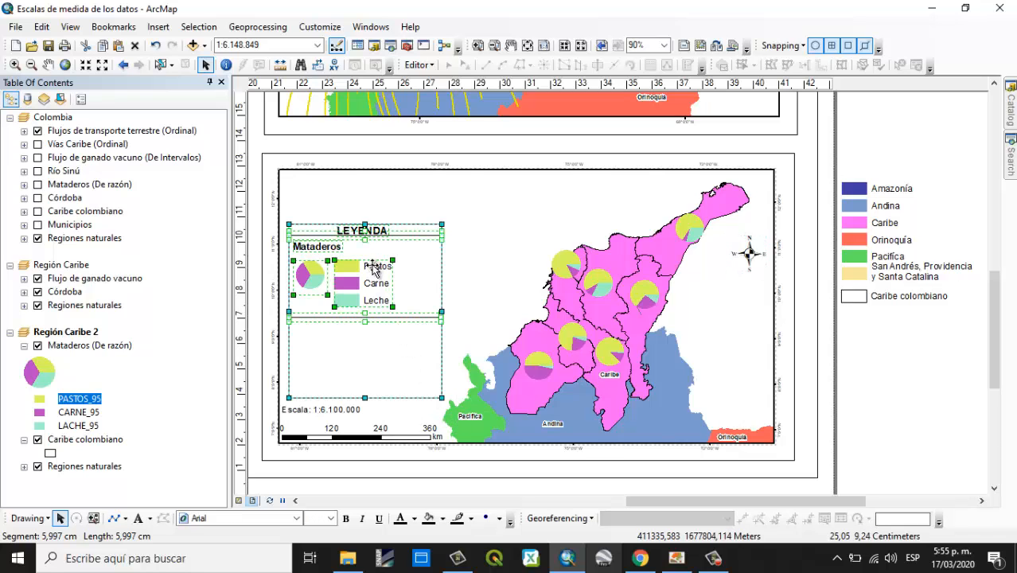
{"action": "left_click_drag", "start_coordinate": [373, 273], "coordinate": [373, 228]}
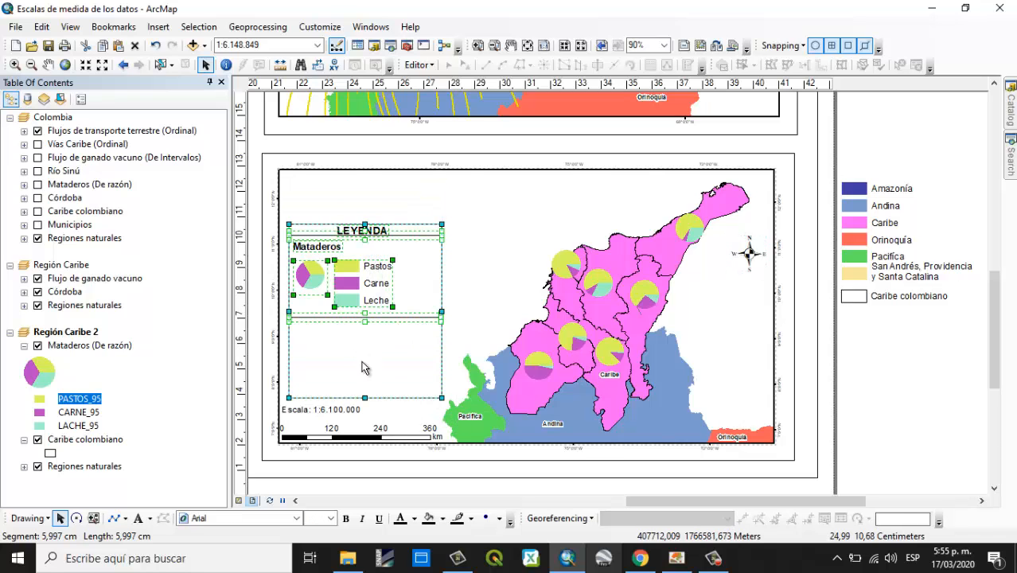
{"action": "left_click", "coordinate": [731, 378]}
{"action": "left_click", "coordinate": [349, 341]}
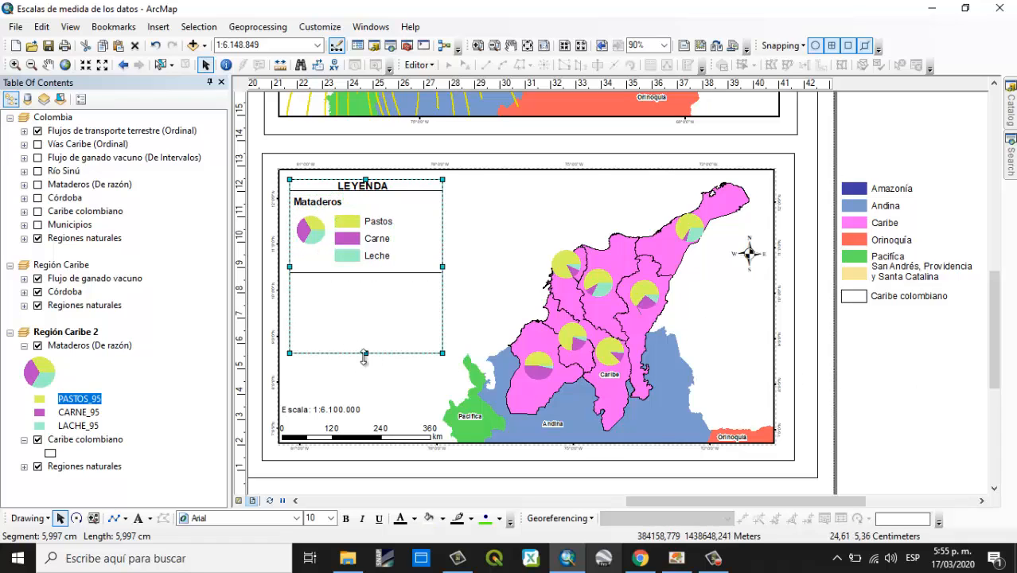
{"action": "left_click_drag", "start_coordinate": [364, 395], "coordinate": [365, 398]}
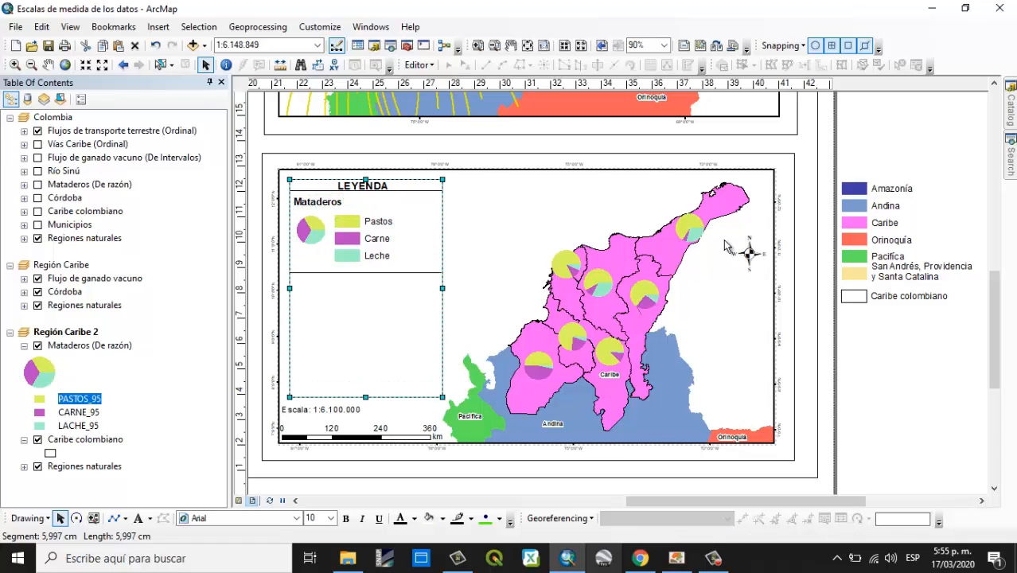
- Move the natural regions list into the box below the divider line, bring it to the front and shrink it slightly
{"action": "left_click", "coordinate": [864, 261]}
{"action": "left_click_drag", "start_coordinate": [864, 261], "coordinate": [320, 370]}
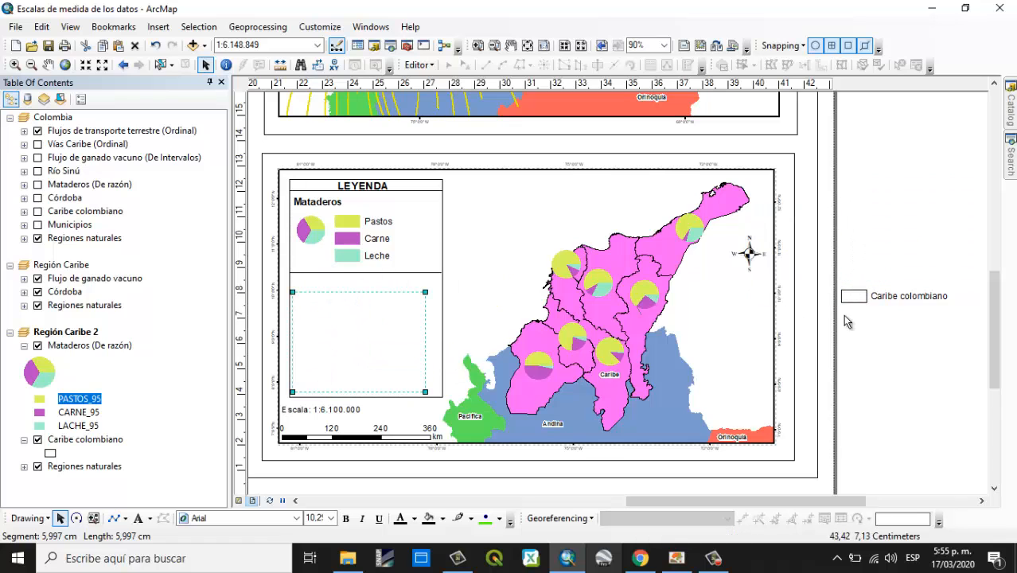
{"action": "right_click", "coordinate": [373, 317]}
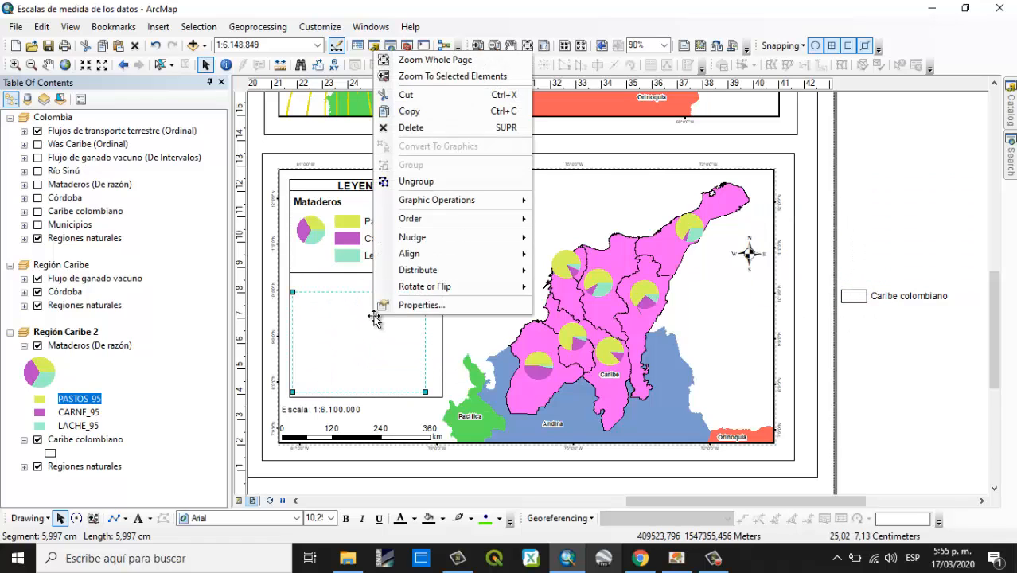
{"action": "mouse_move", "coordinate": [457, 219]}
{"action": "left_click", "coordinate": [573, 221]}
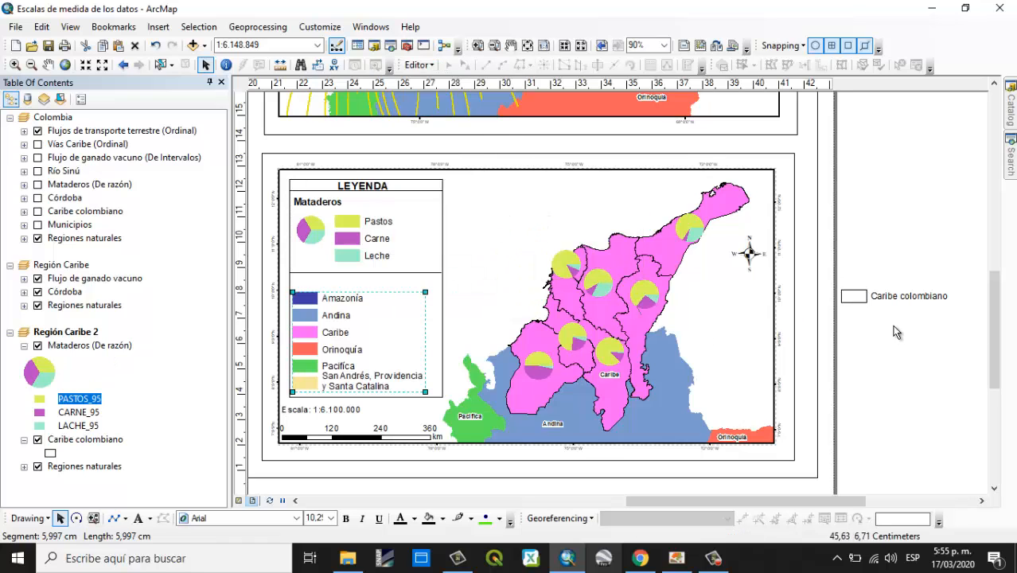
{"action": "left_click_drag", "start_coordinate": [424, 287], "coordinate": [419, 296]}
- Shrink the Caribe colombiano entry slightly, place it between the divider line and Amazonía, and bring it to the front
{"action": "left_click", "coordinate": [912, 298]}
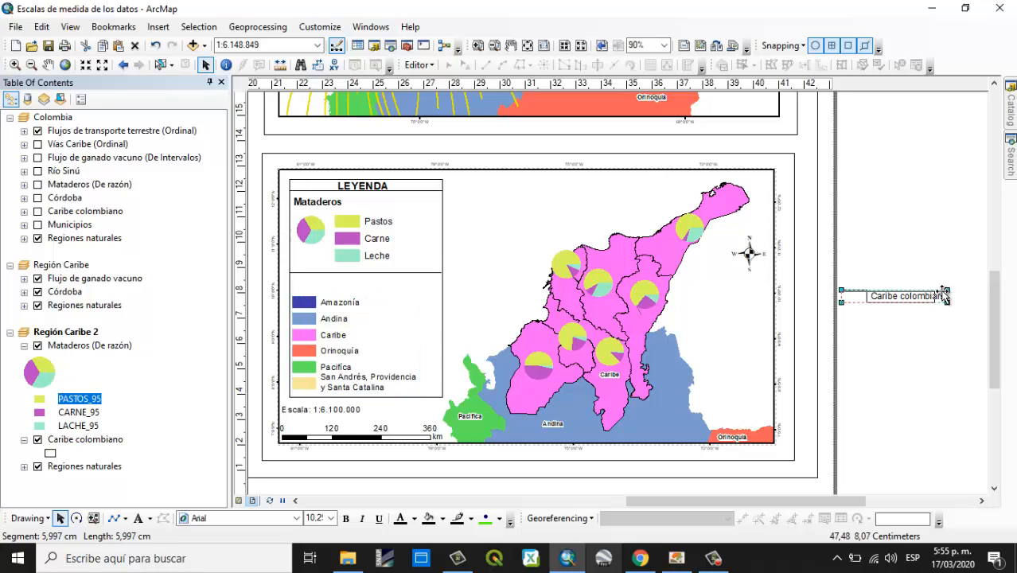
{"action": "left_click_drag", "start_coordinate": [946, 291], "coordinate": [359, 293]}
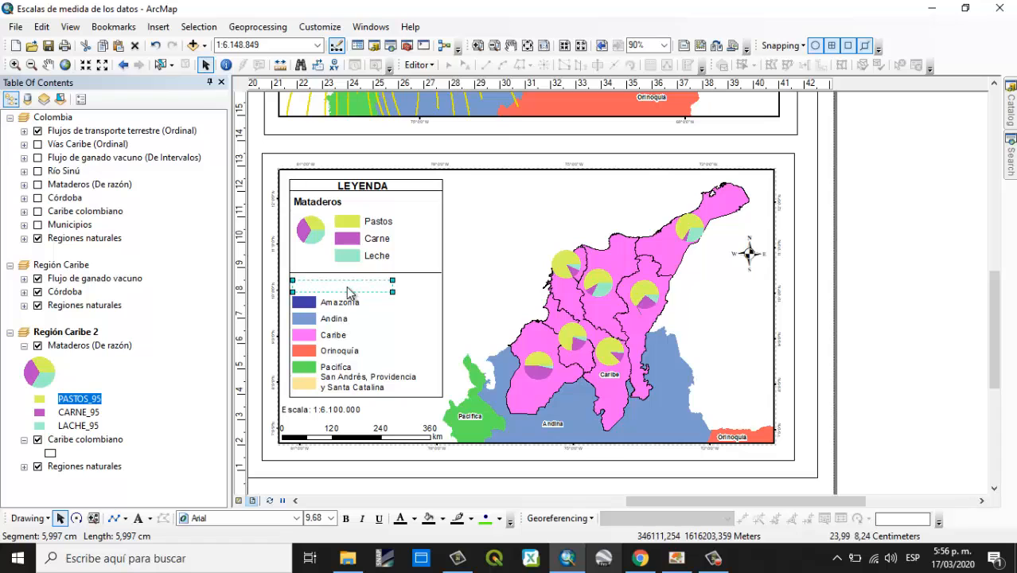
{"action": "right_click", "coordinate": [344, 290]}
{"action": "left_click", "coordinate": [520, 234]}
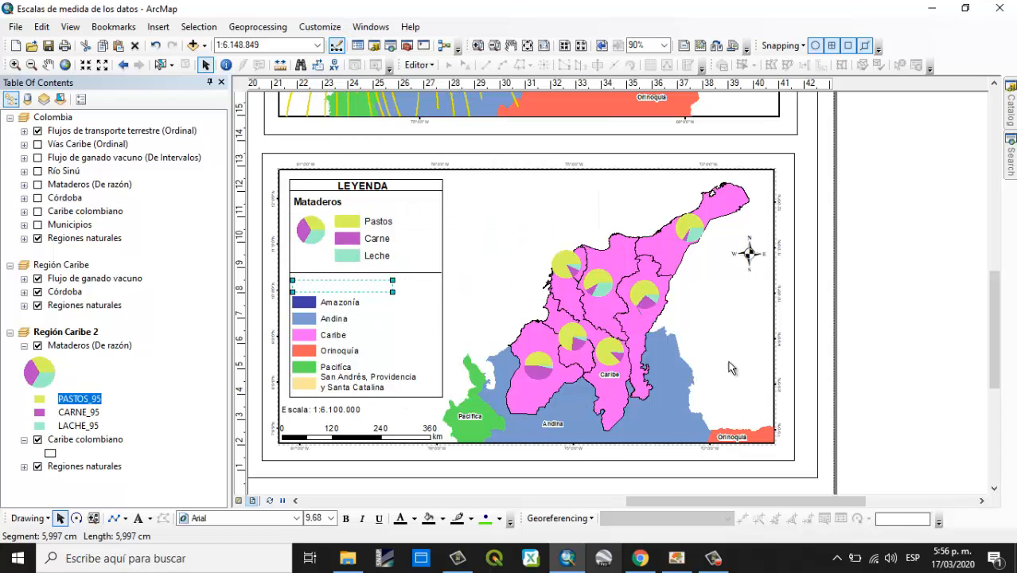
{"action": "left_click", "coordinate": [873, 308]}
- Extend the legend box's lower edge slightly downward and move the scale text below it, just above the scale bar
{"action": "left_click", "coordinate": [352, 402]}
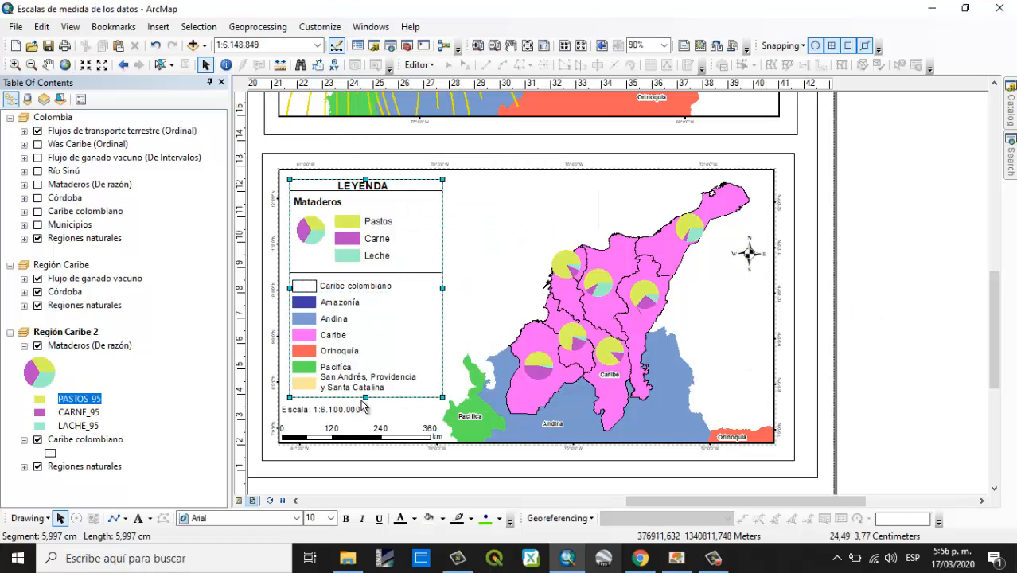
{"action": "left_click", "coordinate": [355, 414]}
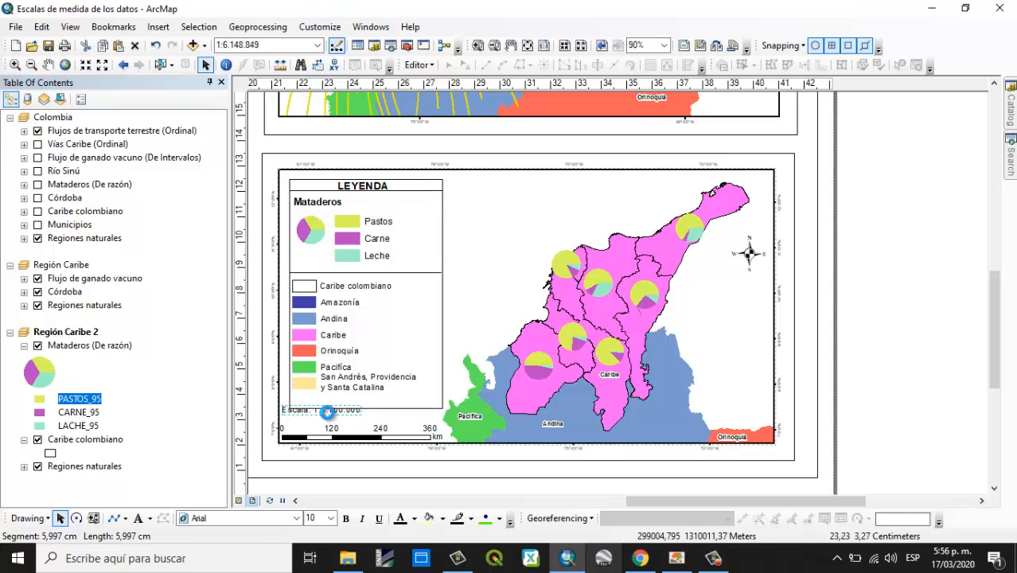
{"action": "double_click", "coordinate": [327, 416]}
{"action": "left_click", "coordinate": [640, 133]}
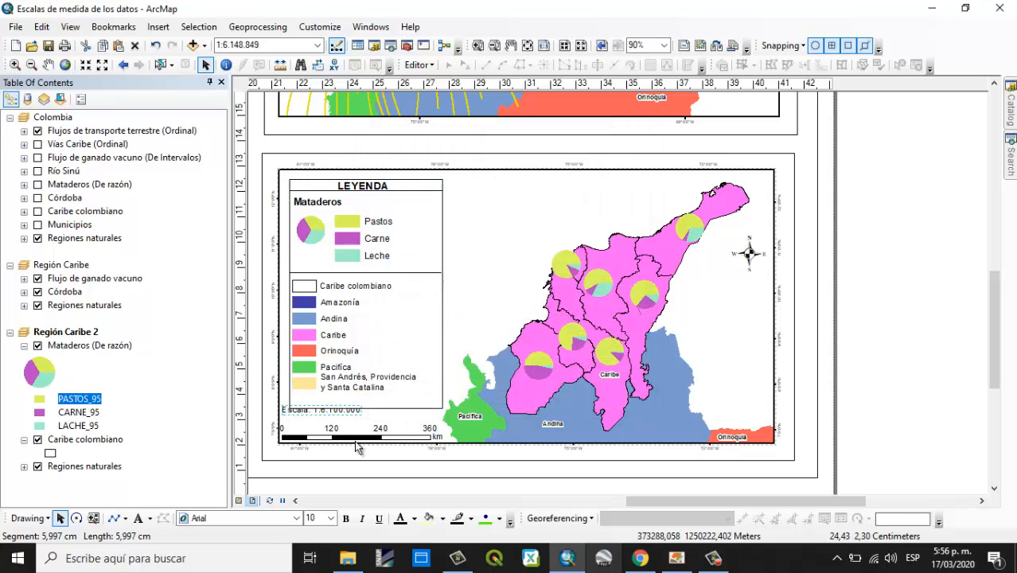
{"action": "left_click_drag", "start_coordinate": [334, 421], "coordinate": [344, 419]}
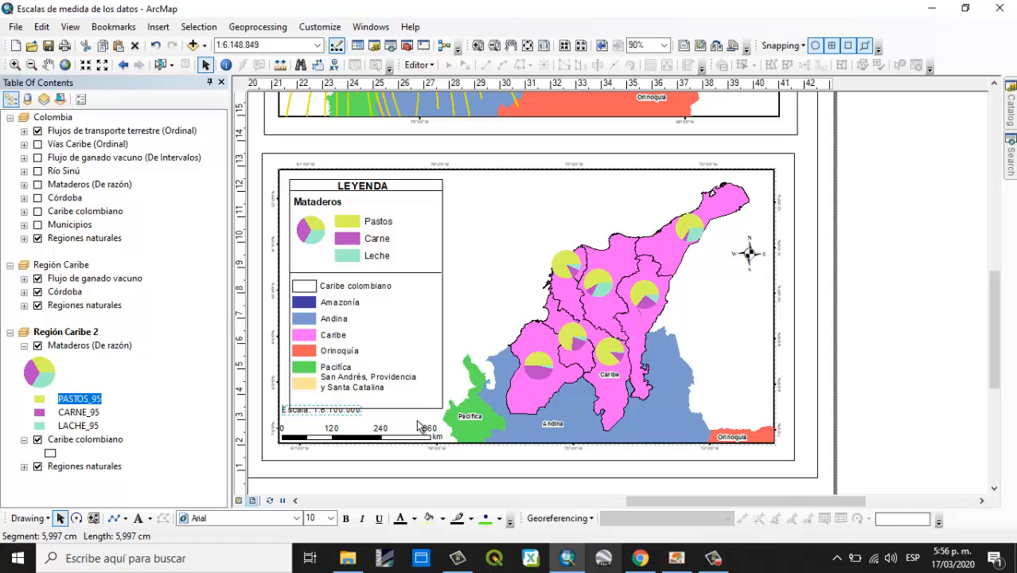
{"action": "left_click", "coordinate": [875, 276]}
- Move the divider line, the Caribe colombiano entry and the natural regions list down together towards the box's lower edge
{"action": "left_click_drag", "start_coordinate": [285, 270], "coordinate": [445, 408]}
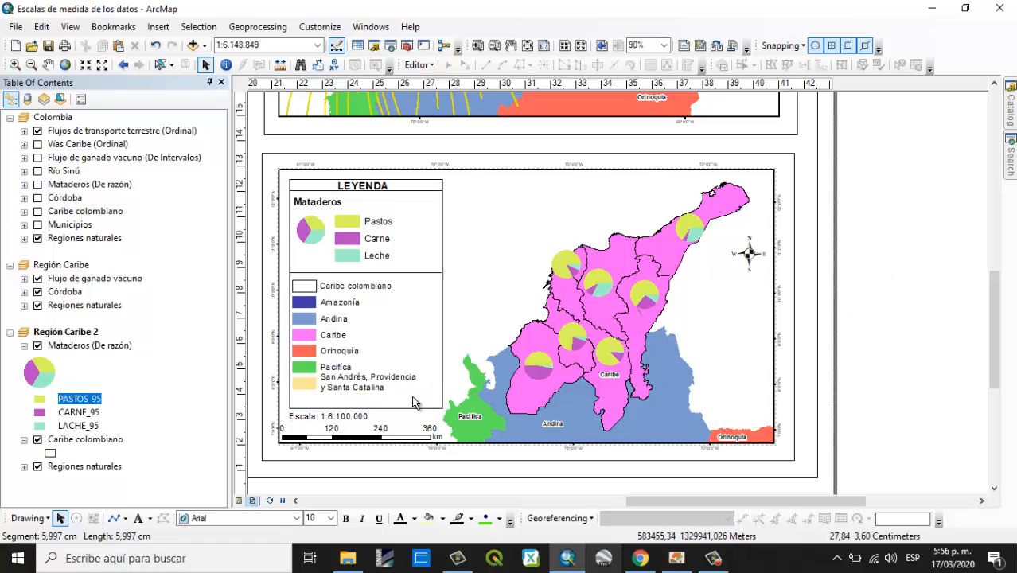
{"action": "left_click_drag", "start_coordinate": [378, 385], "coordinate": [378, 399]}
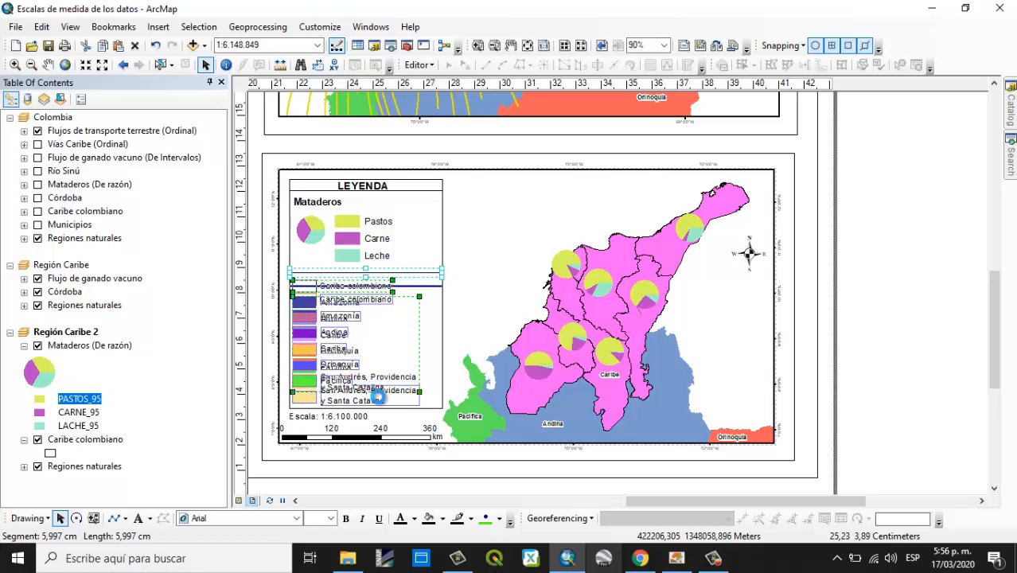
{"action": "left_click", "coordinate": [894, 291]}
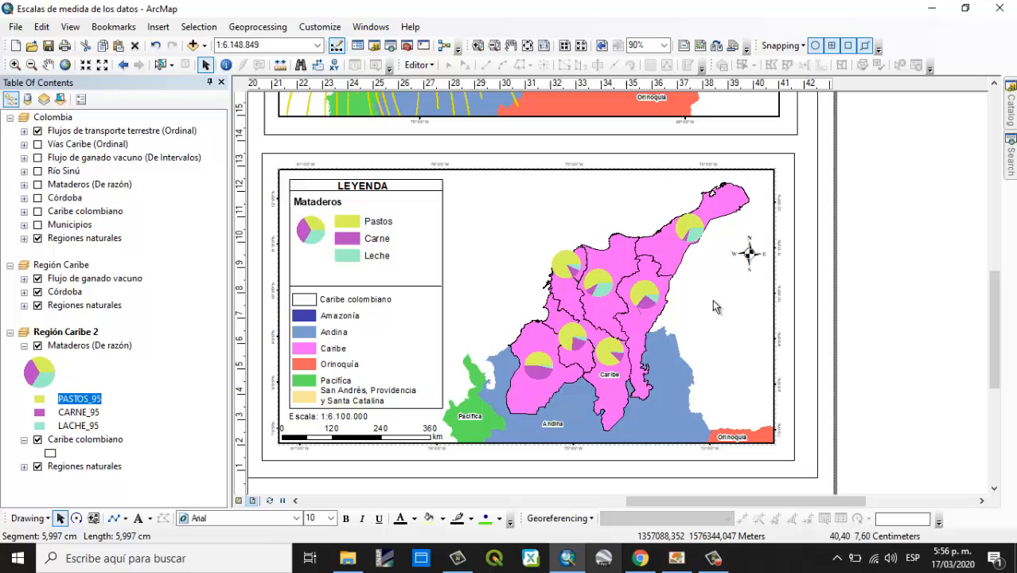
- Duplicate the legend's divider line above the existing one and add a copy of the LEYENDA heading between them, reading CONVENCIONES
{"action": "left_click", "coordinate": [342, 286]}
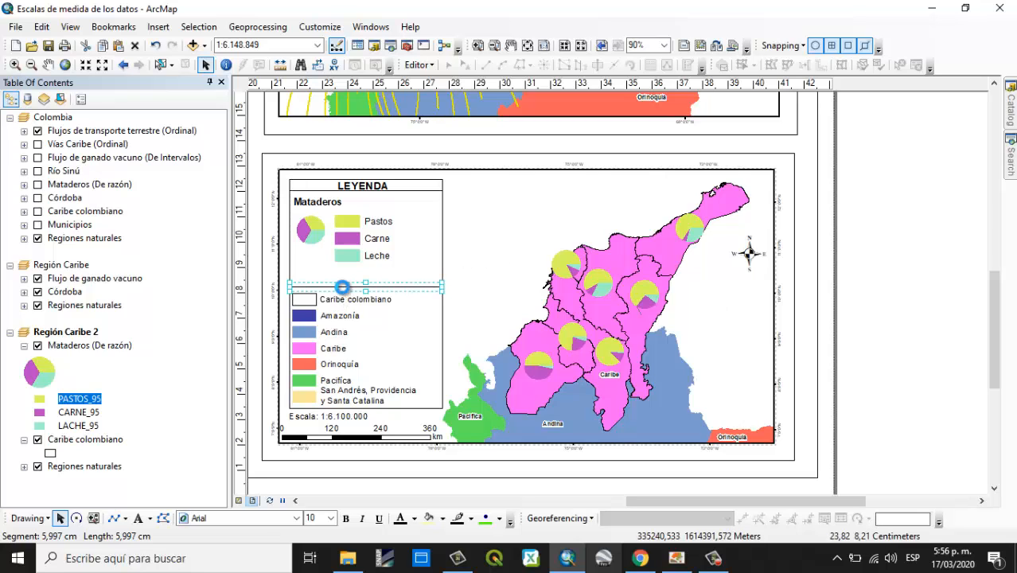
{"action": "mouse_move", "coordinate": [341, 286]}
{"action": "left_mouse_down"}
{"action": "mouse_move", "coordinate": [356, 301]}
{"action": "mouse_move", "coordinate": [342, 269]}
{"action": "left_mouse_up"}
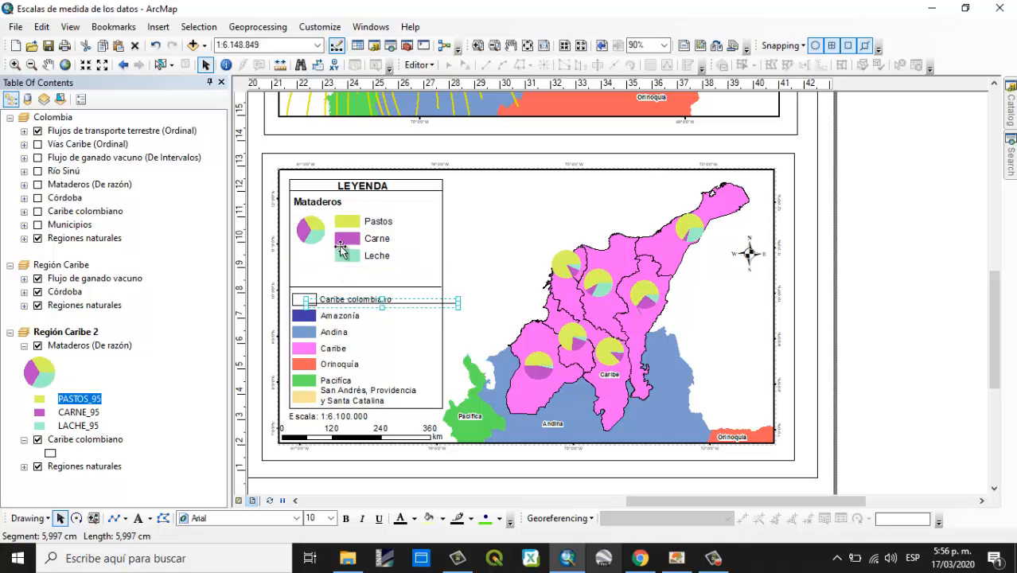
{"action": "left_click", "coordinate": [362, 188]}
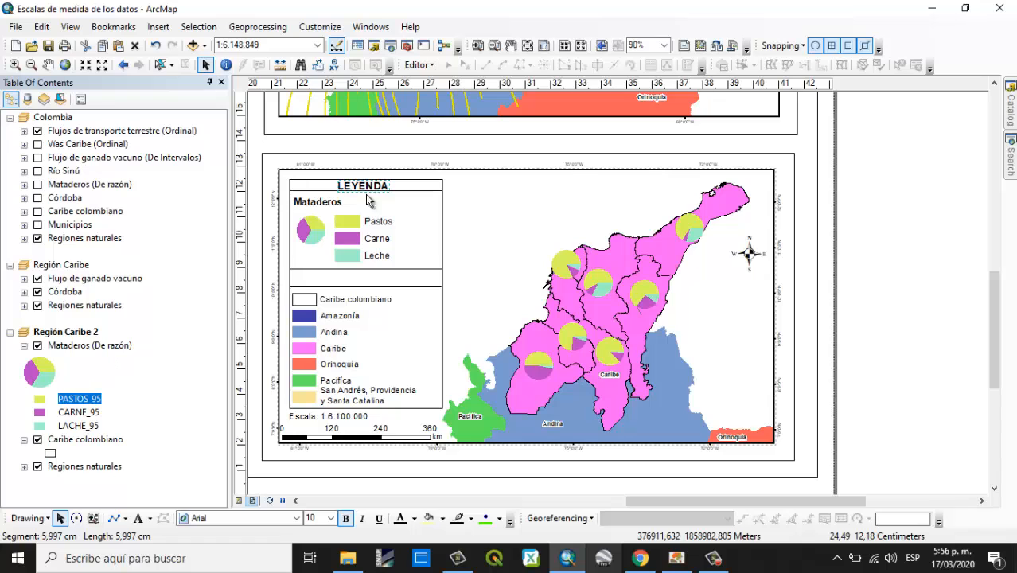
{"action": "key", "text": "ctrl+v"}
{"action": "left_click_drag", "start_coordinate": [383, 200], "coordinate": [374, 277]}
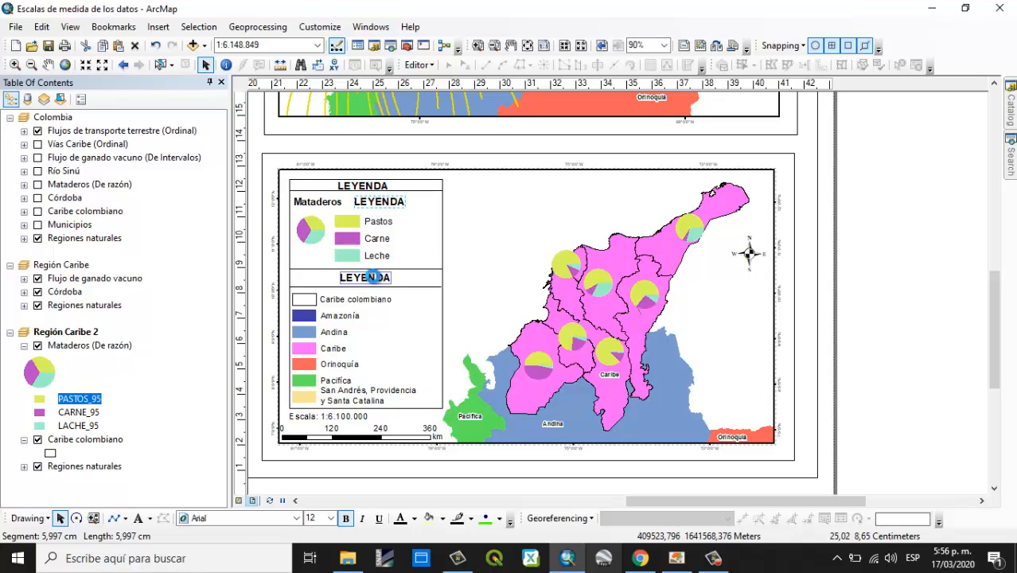
{"action": "double_click", "coordinate": [374, 277]}
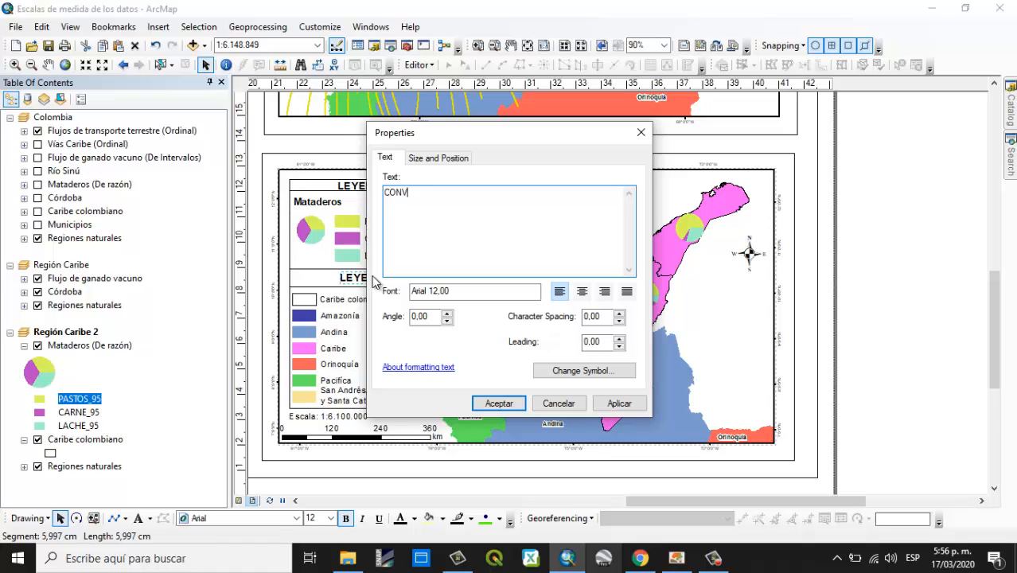
{"action": "left_click", "coordinate": [499, 403]}
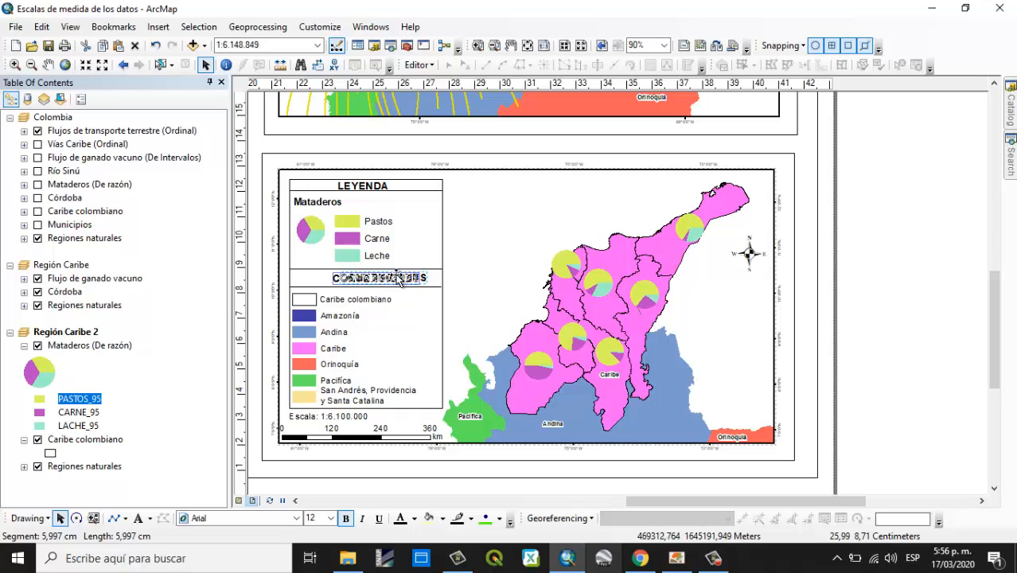
{"action": "left_click_drag", "start_coordinate": [395, 273], "coordinate": [388, 274]}
{"action": "left_click", "coordinate": [923, 275]}
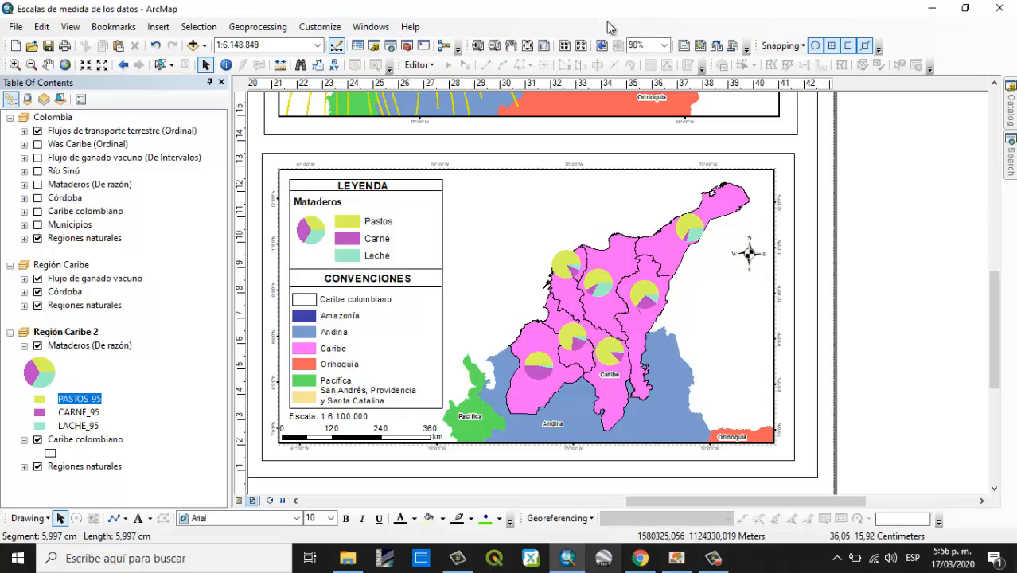
- Duplicate the Colombia map's title and place the copy beside that map's outer edge
{"action": "left_click", "coordinate": [545, 44]}
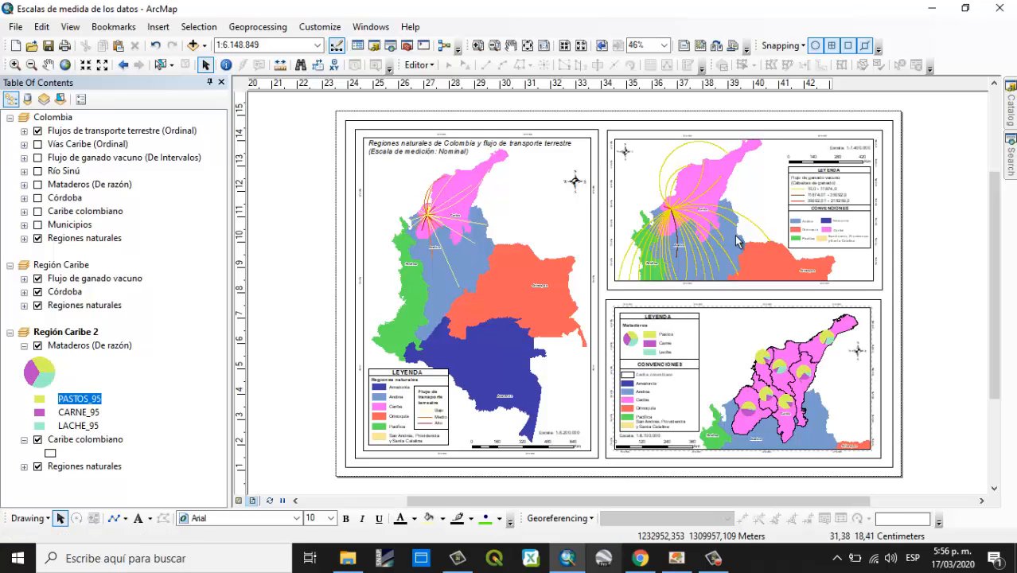
{"action": "left_click", "coordinate": [378, 148]}
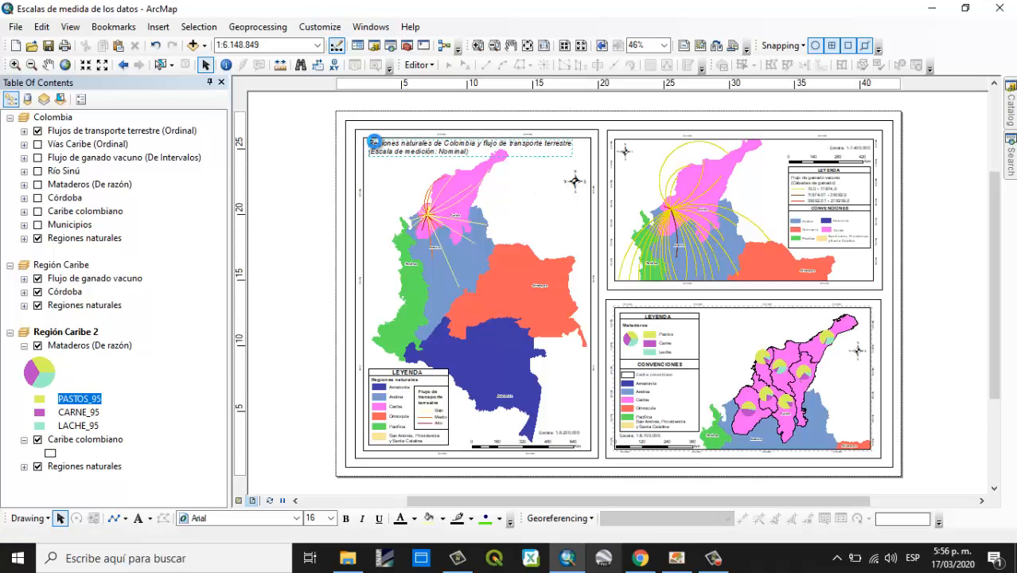
{"action": "key", "text": "ctrl+c"}
{"action": "key", "text": "ctrl+v"}
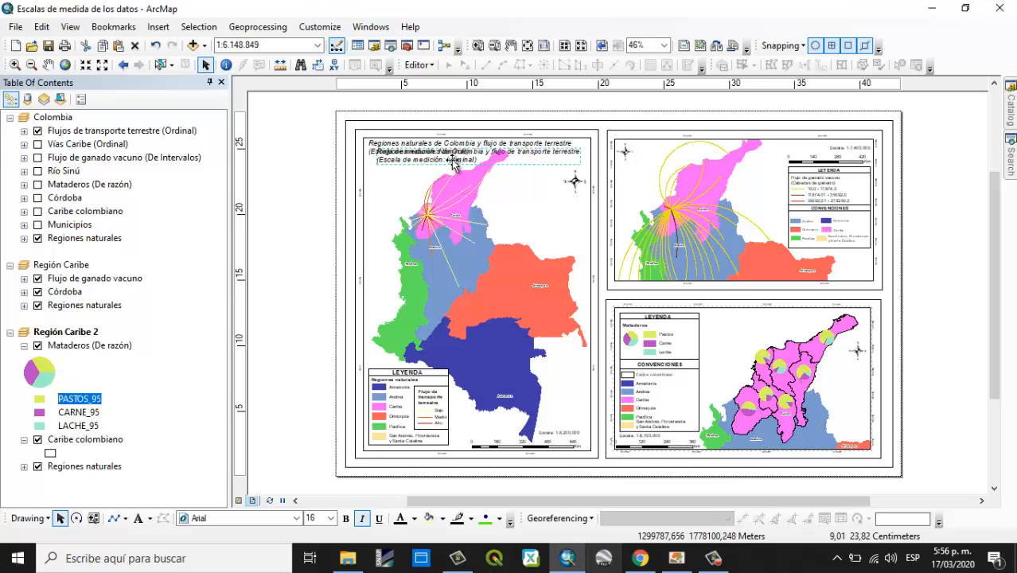
{"action": "left_click_drag", "start_coordinate": [454, 162], "coordinate": [375, 240]}
{"action": "left_click", "coordinate": [374, 239]}
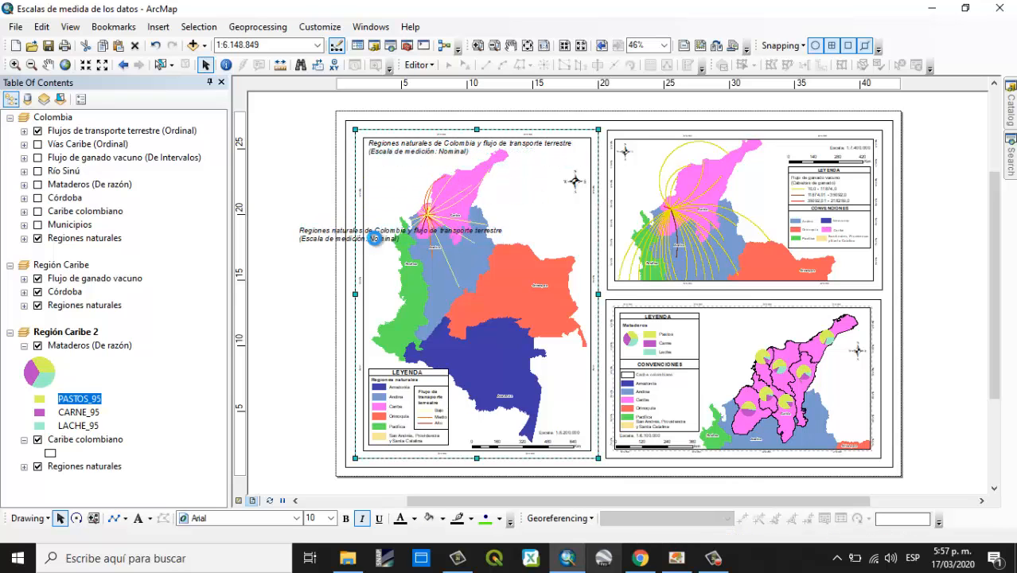
- Change the copied title's text to "Flujo de ganado vacuno Montería - Colombia (Escala de medición: Intervalos)"
{"action": "double_click", "coordinate": [374, 239]}
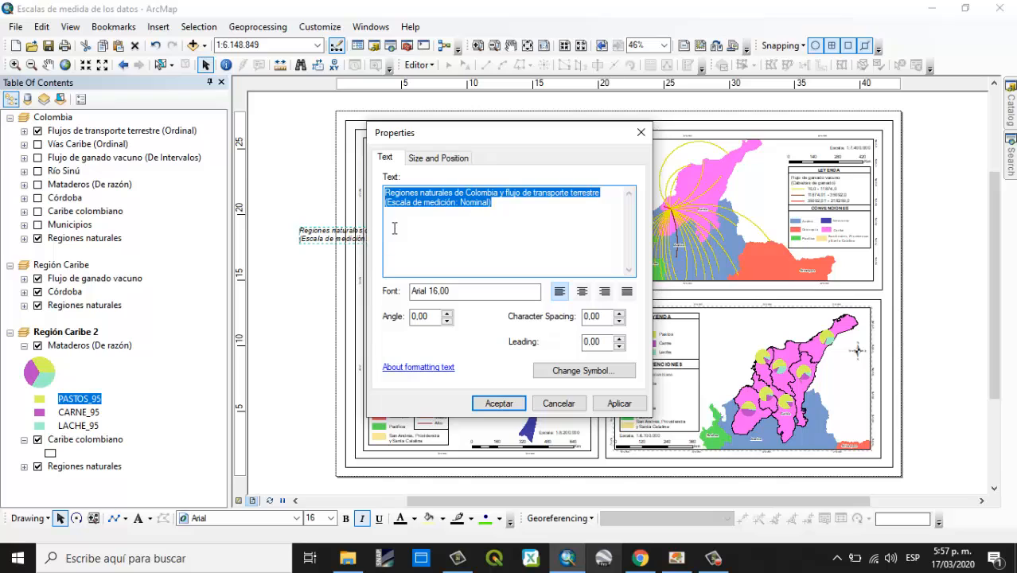
{"action": "left_click_drag", "start_coordinate": [602, 193], "coordinate": [360, 195]}
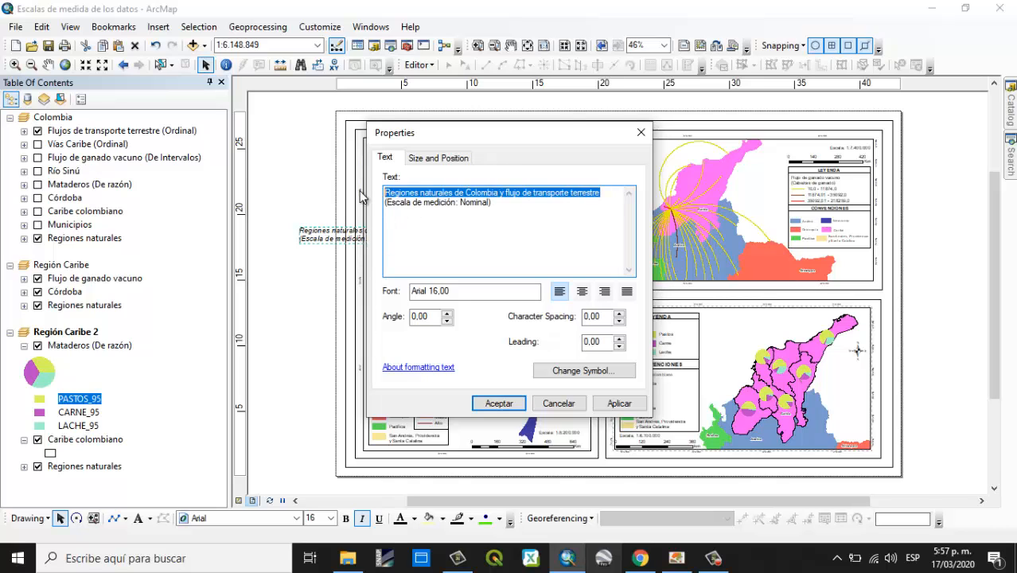
{"action": "type", "text": "Flujo de ganado vacuno Montería"}
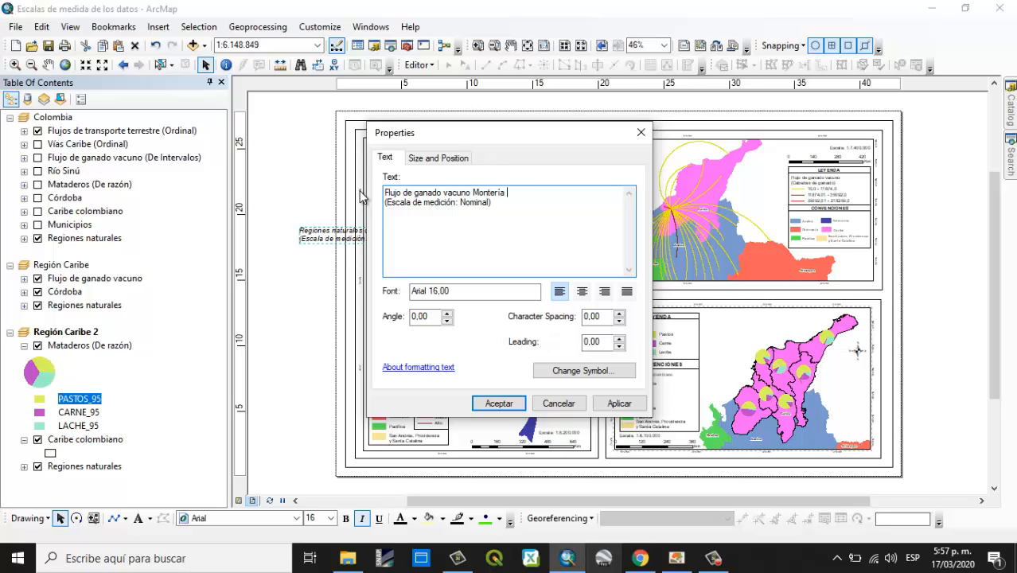
{"action": "type", "text": "- Colombia"}
{"action": "left_click", "coordinate": [493, 205]}
{"action": "key", "text": "BackSpace"}
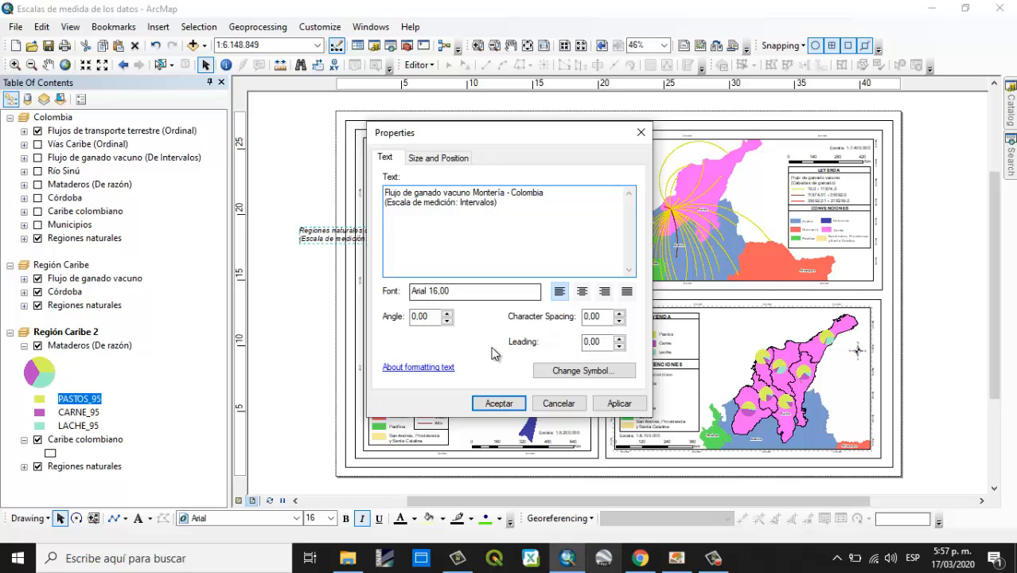
{"action": "left_click", "coordinate": [495, 403]}
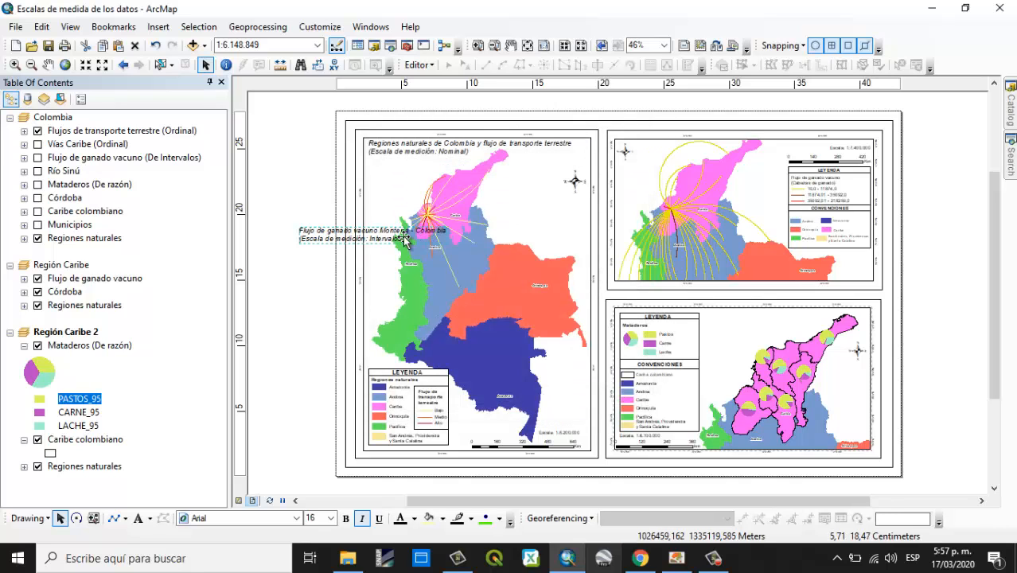
- Try the cattle flow title at the top of the Región Caribe map, and set it aside outside the page
{"action": "left_click_drag", "start_coordinate": [400, 241], "coordinate": [739, 157]}
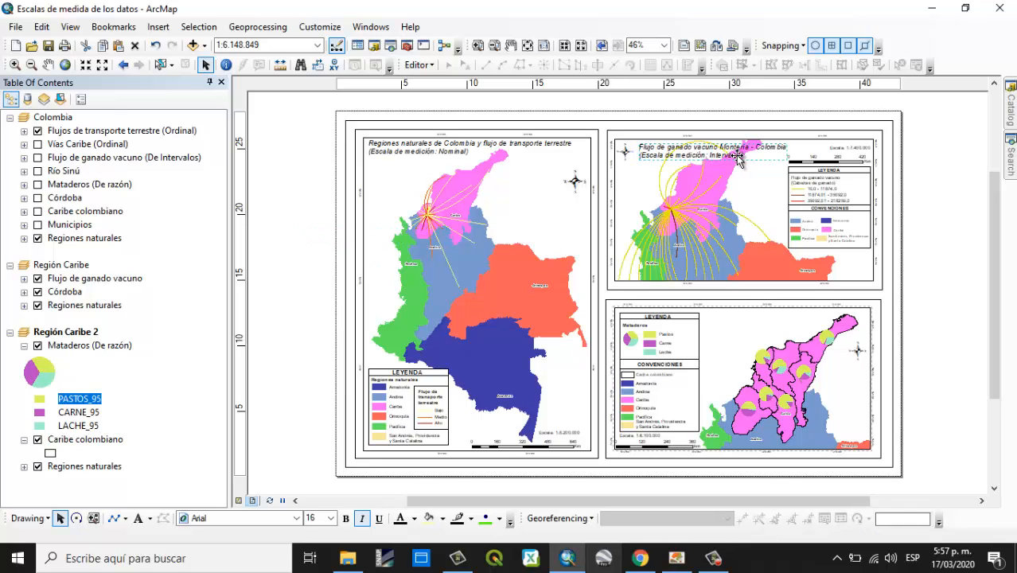
{"action": "left_click", "coordinate": [848, 149]}
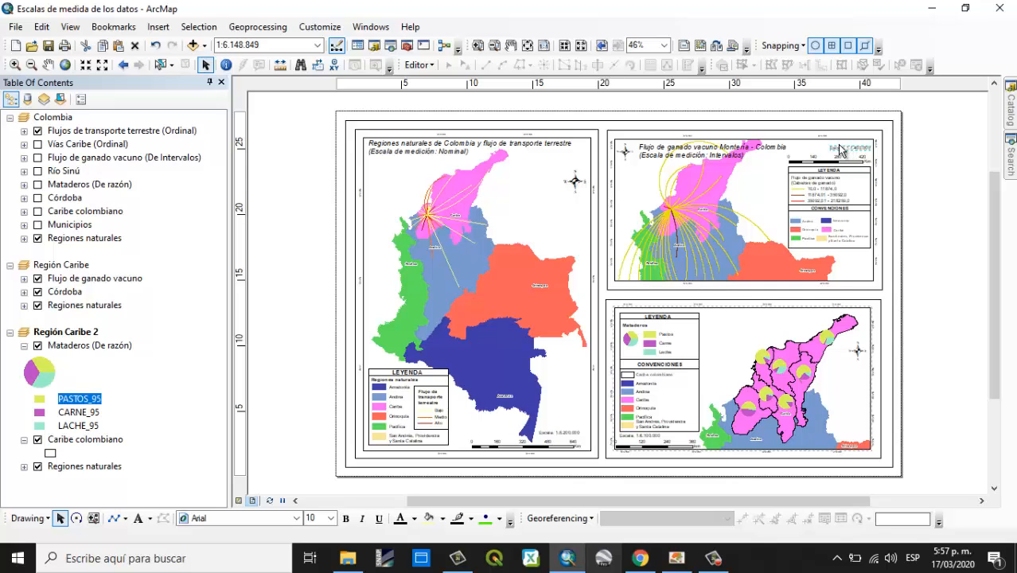
{"action": "left_click", "coordinate": [706, 154]}
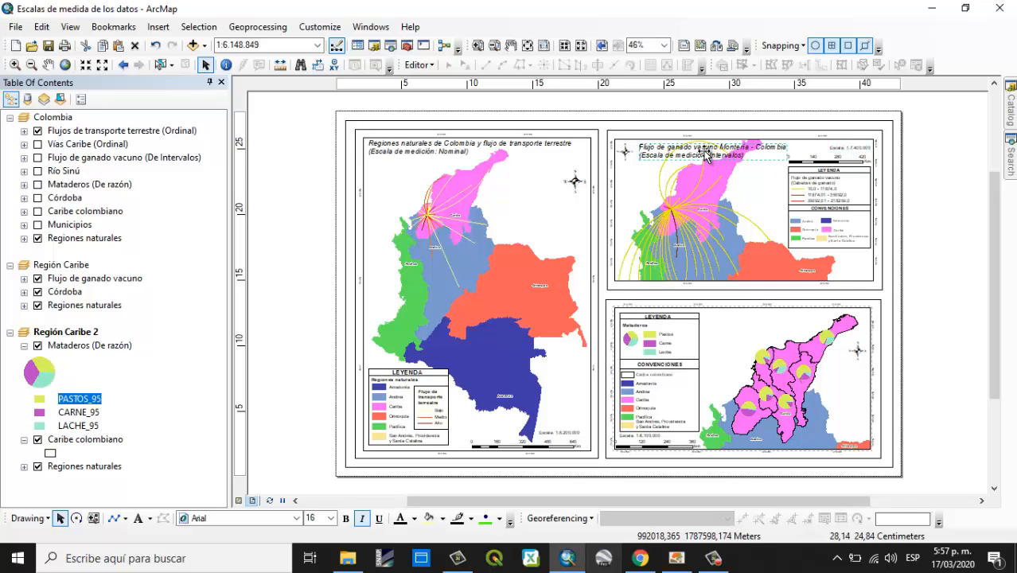
{"action": "left_click_drag", "start_coordinate": [706, 154], "coordinate": [991, 235]}
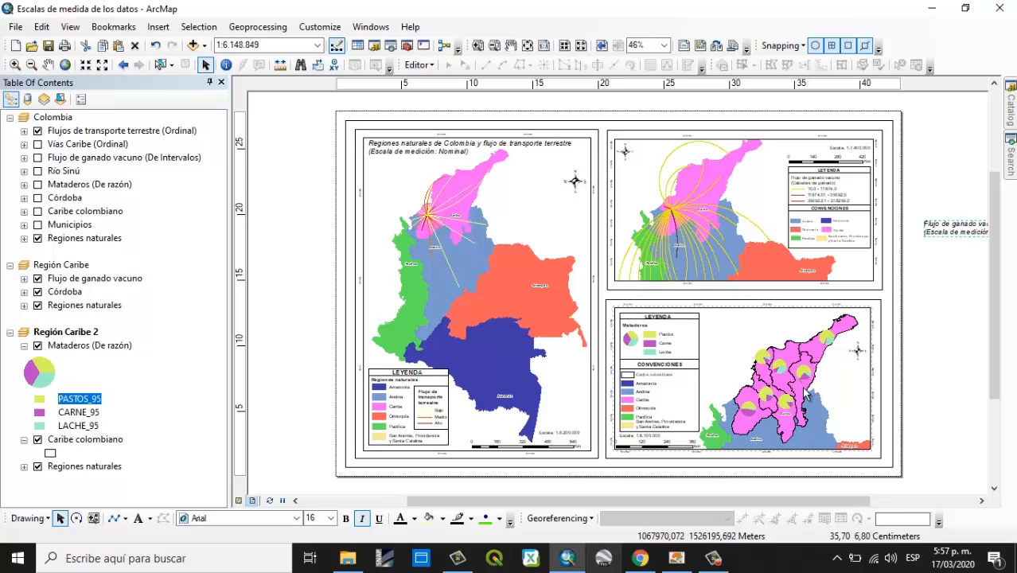
- Change the set-aside title to "Mataderos en el Caribe colombiano (Escala de medición: De razón)" and place it at the top of the Región Caribe 2 map
{"action": "left_click", "coordinate": [951, 232]}
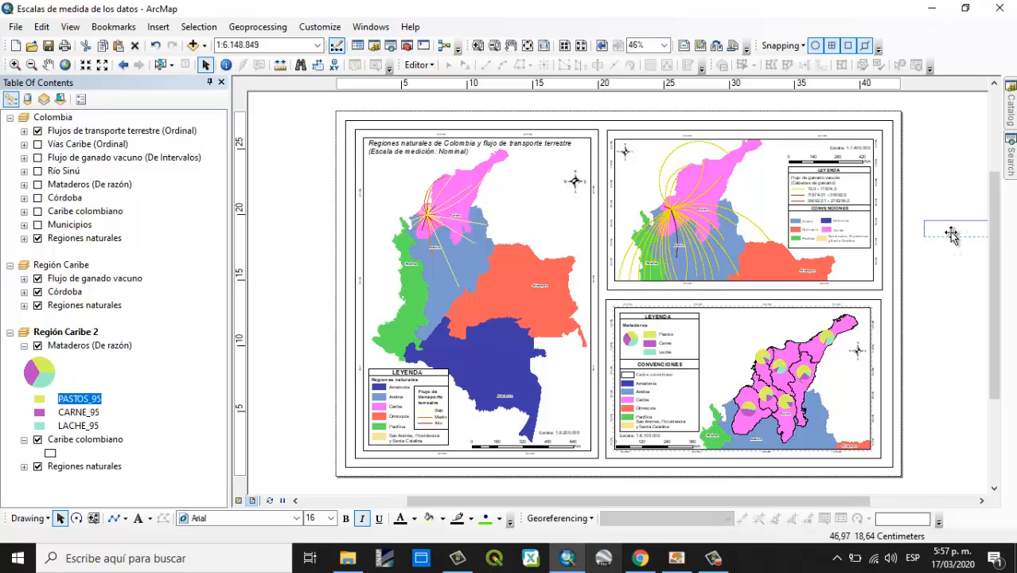
{"action": "left_click_drag", "start_coordinate": [552, 196], "coordinate": [379, 189]}
{"action": "type", "text": "Matad"}
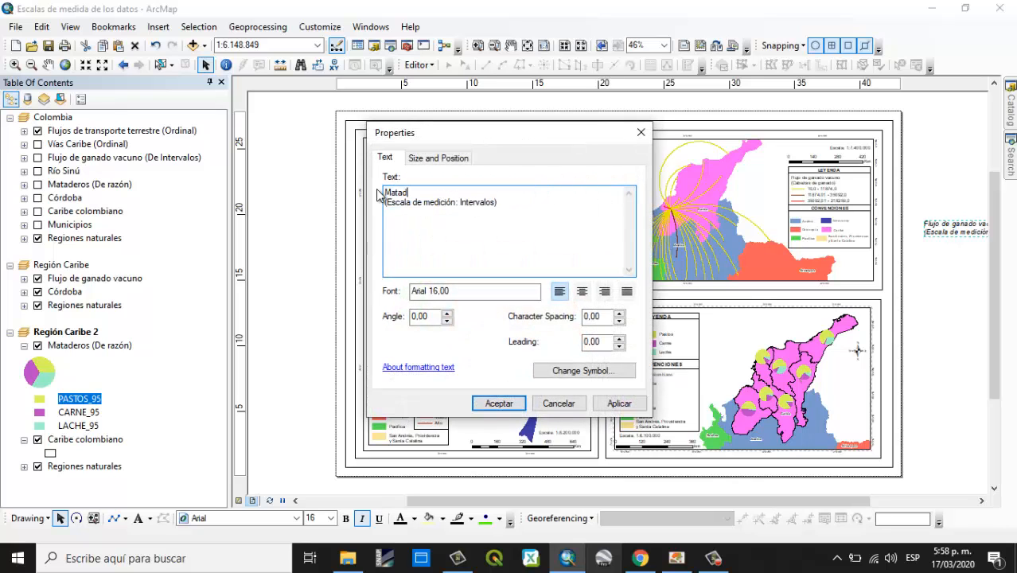
{"action": "type", "text": "eros en el Caribe colombiano"}
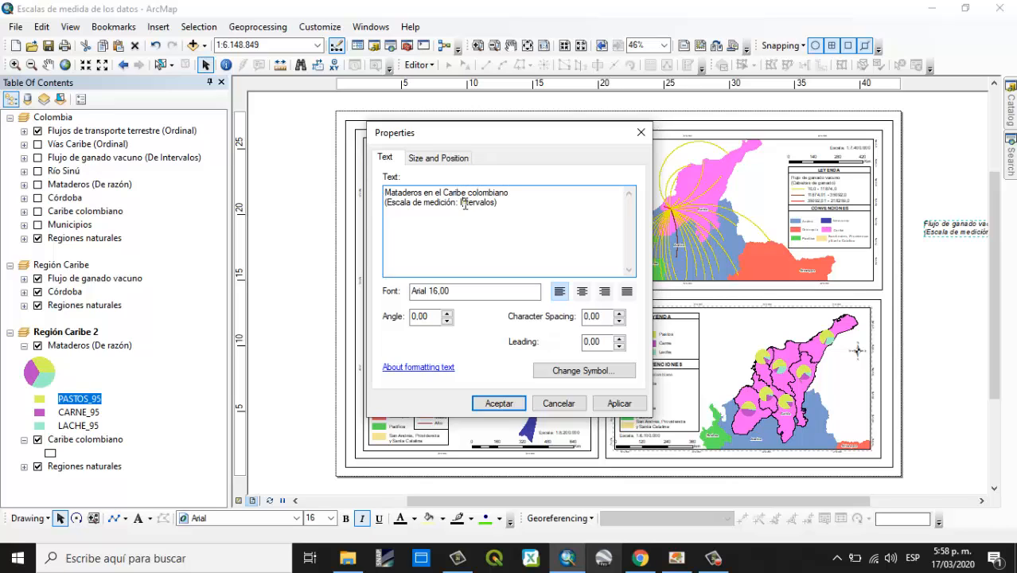
{"action": "left_click_drag", "start_coordinate": [461, 203], "coordinate": [483, 203]}
{"action": "key", "text": "BackSpace"}
{"action": "left_click", "coordinate": [510, 403]}
{"action": "left_click_drag", "start_coordinate": [972, 229], "coordinate": [752, 317]}
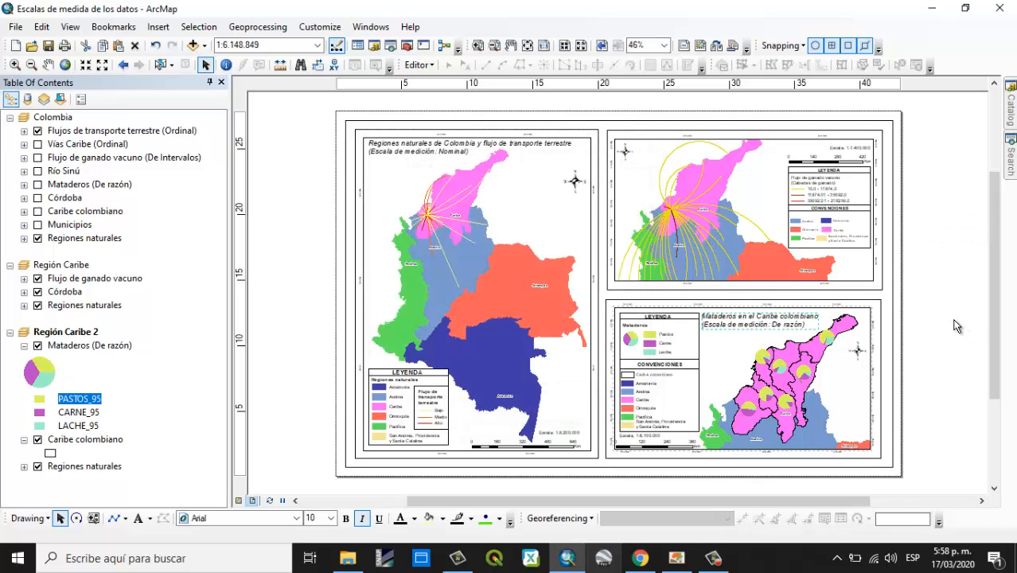
- Shift the map content of the Región Caribe data frame slightly rightward within its frame
{"action": "left_click", "coordinate": [738, 170]}
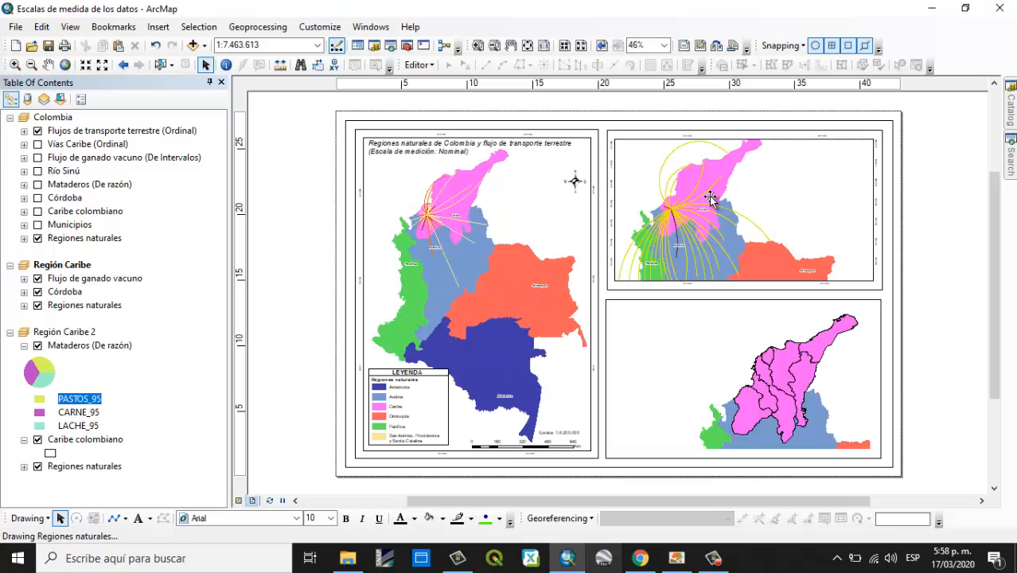
{"action": "left_click", "coordinate": [48, 64]}
{"action": "left_click_drag", "start_coordinate": [717, 234], "coordinate": [731, 240]}
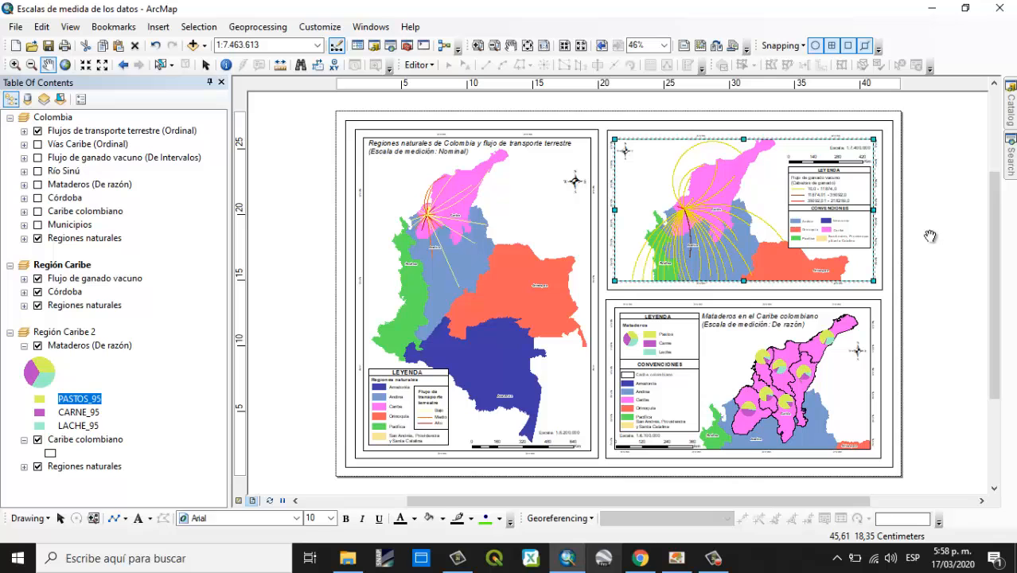
- Duplicate the Mataderos en el Caribe colombiano title and place the copy beside the Colombia map, partly outside the page
{"action": "left_click", "coordinate": [205, 64]}
{"action": "double_click", "coordinate": [740, 322]}
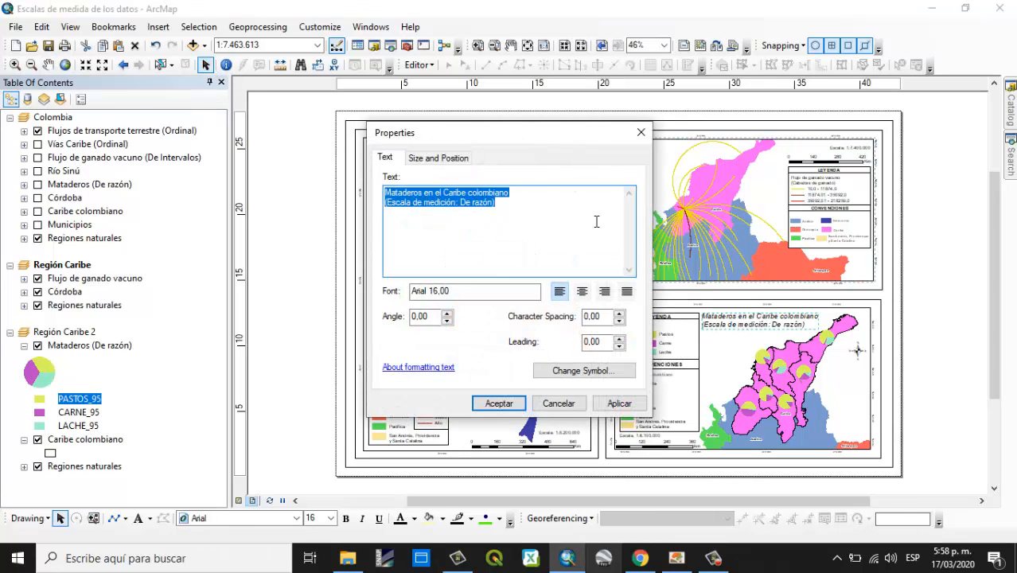
{"action": "left_click", "coordinate": [640, 132]}
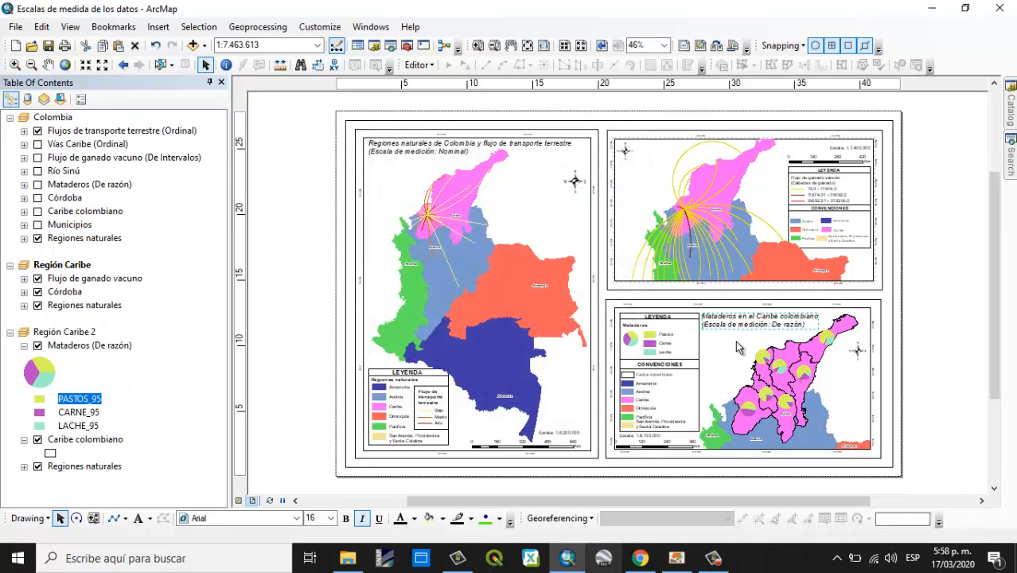
{"action": "left_click_drag", "start_coordinate": [740, 322], "coordinate": [288, 302]}
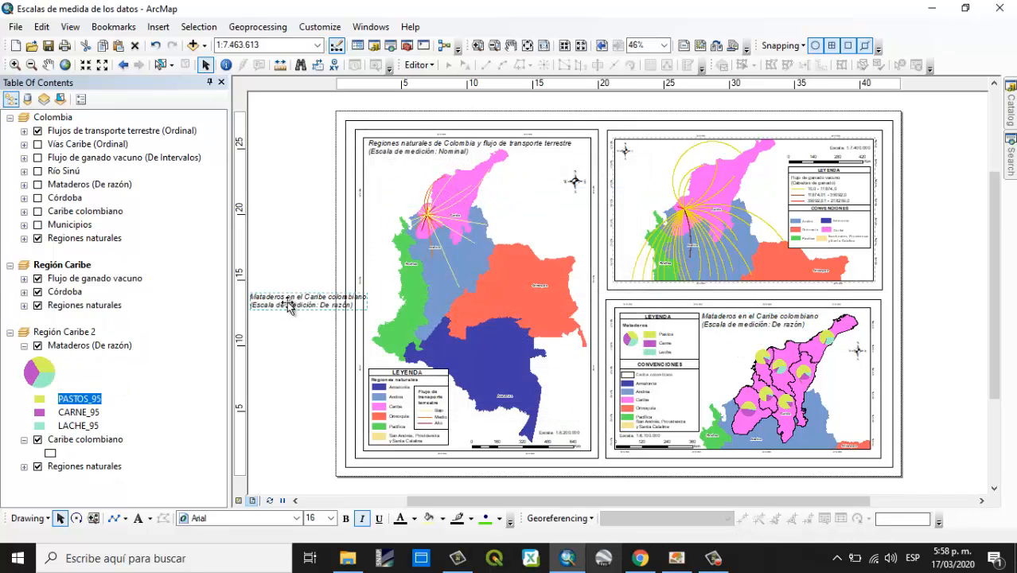
- Replace the copied title's first line with "Flujo de ganado vacuno" and "Montería - Colombia" on two separate lines
{"action": "double_click", "coordinate": [288, 304]}
{"action": "left_click_drag", "start_coordinate": [509, 192], "coordinate": [362, 195]}
{"action": "type", "text": "Flu"}
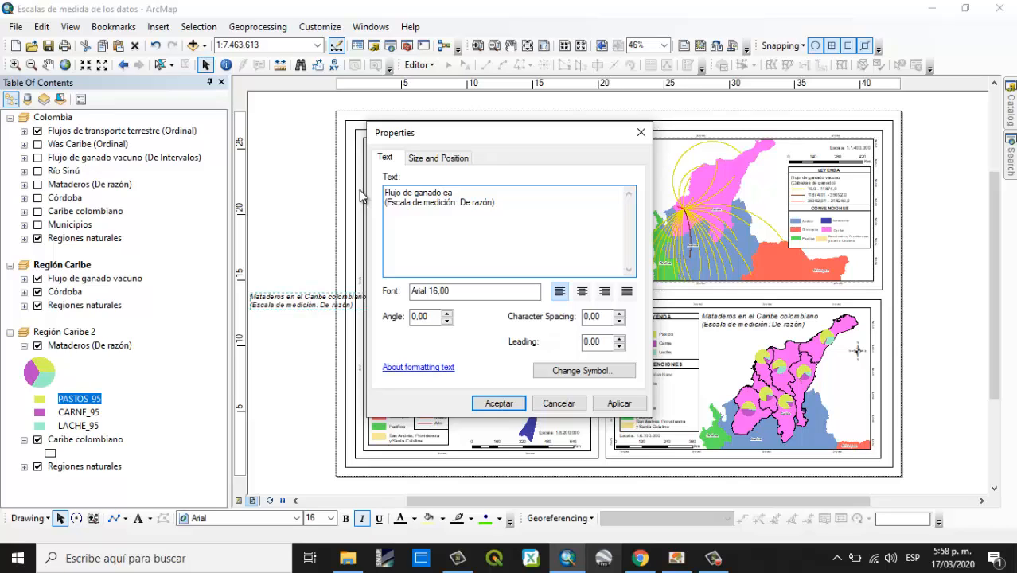
{"action": "type", "text": "jo de ganado vacuno"}
{"action": "key", "text": "Return"}
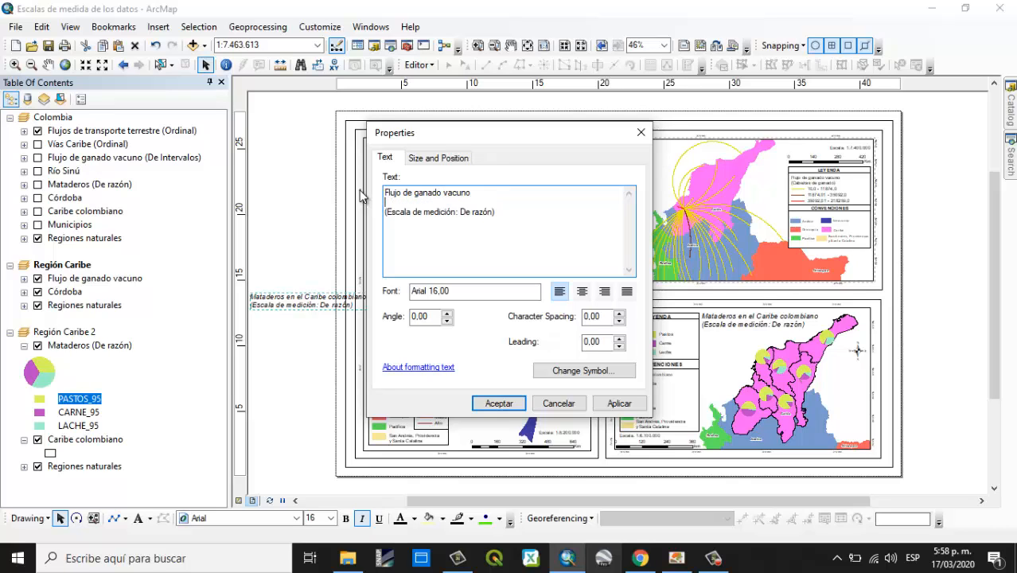
{"action": "type", "text": "Montería - Colombia"}
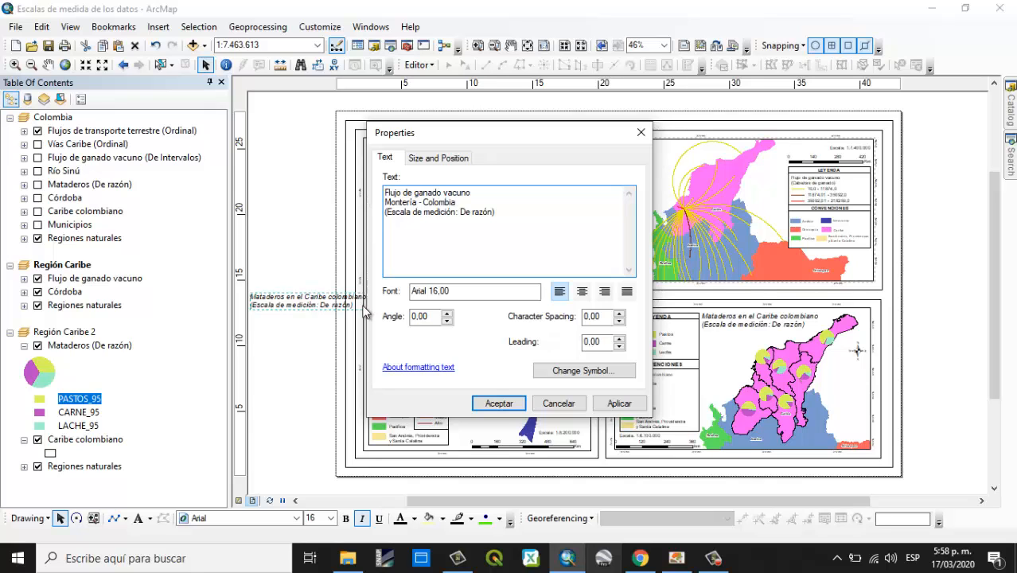
{"action": "left_click", "coordinate": [499, 404]}
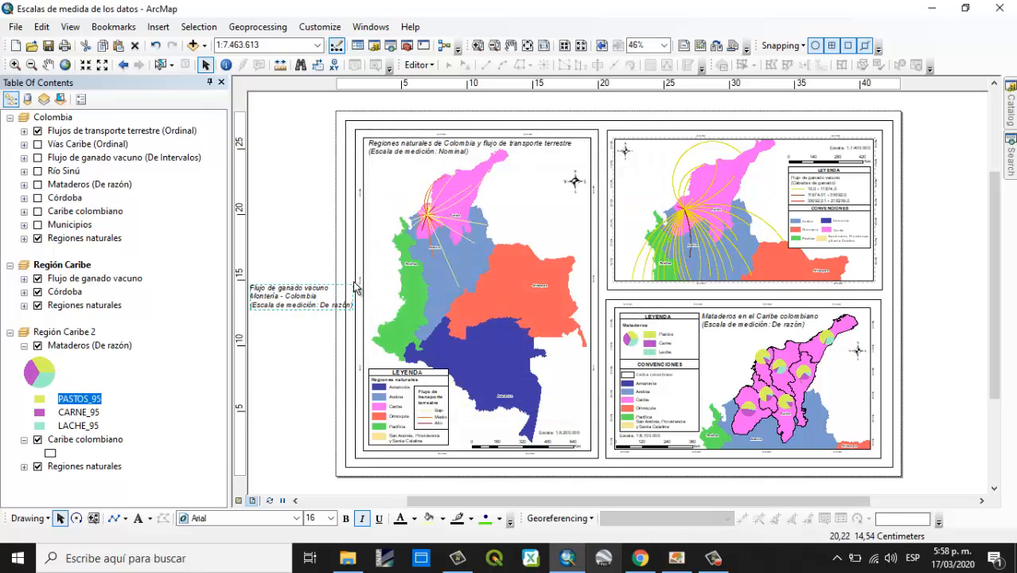
- Place the cattle flow title in the Región Caribe map's upper-left corner and move the north arrow below it
{"action": "left_click_drag", "start_coordinate": [291, 310], "coordinate": [662, 170]}
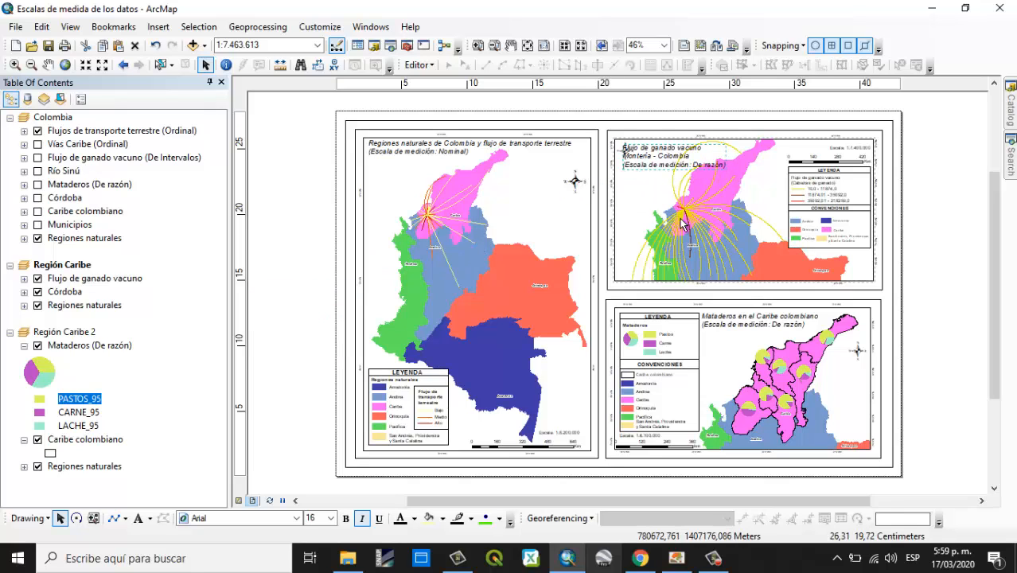
{"action": "left_click_drag", "start_coordinate": [674, 163], "coordinate": [651, 158]}
{"action": "left_click", "coordinate": [657, 173]}
{"action": "left_click", "coordinate": [936, 243]}
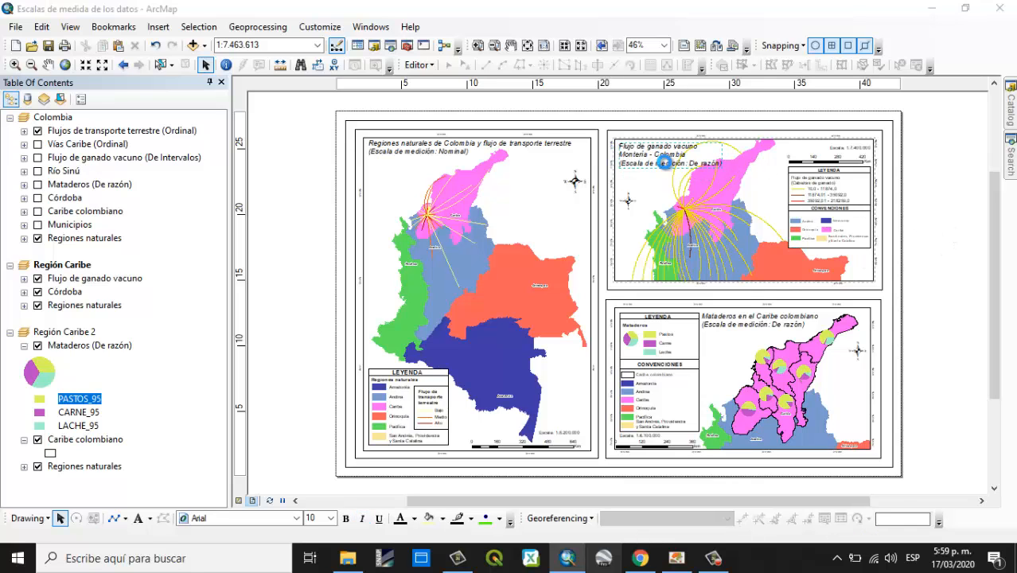
- Shorten the cattle flow title's last line to "(Escala: De razón)" and save the map document
{"action": "double_click", "coordinate": [669, 163]}
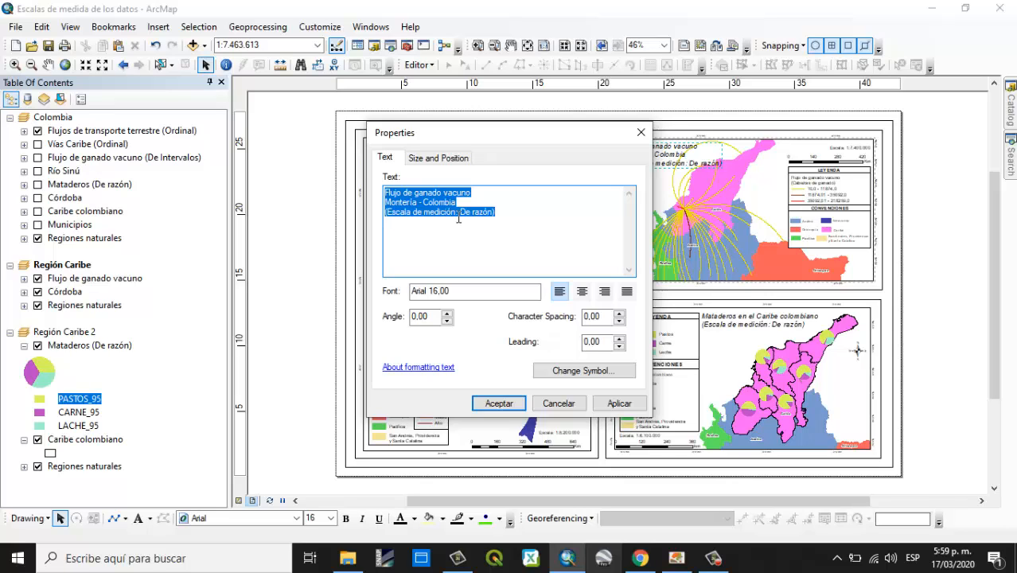
{"action": "left_click", "coordinate": [457, 213]}
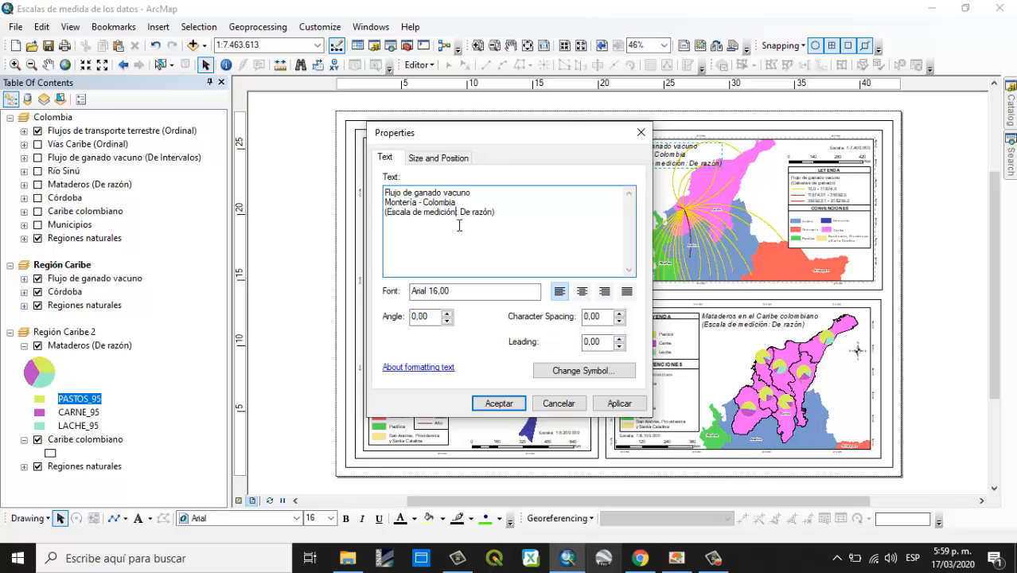
{"action": "key", "text": "BackSpace"}
{"action": "key", "text": "BackSpace"}
{"action": "key", "text": "BackSpace"}
{"action": "key", "text": "BackSpace"}
{"action": "key", "text": "BackSpace"}
{"action": "key", "text": "BackSpace"}
{"action": "key", "text": "BackSpace"}
{"action": "key", "text": "BackSpace"}
{"action": "key", "text": "BackSpace"}
{"action": "key", "text": "BackSpace"}
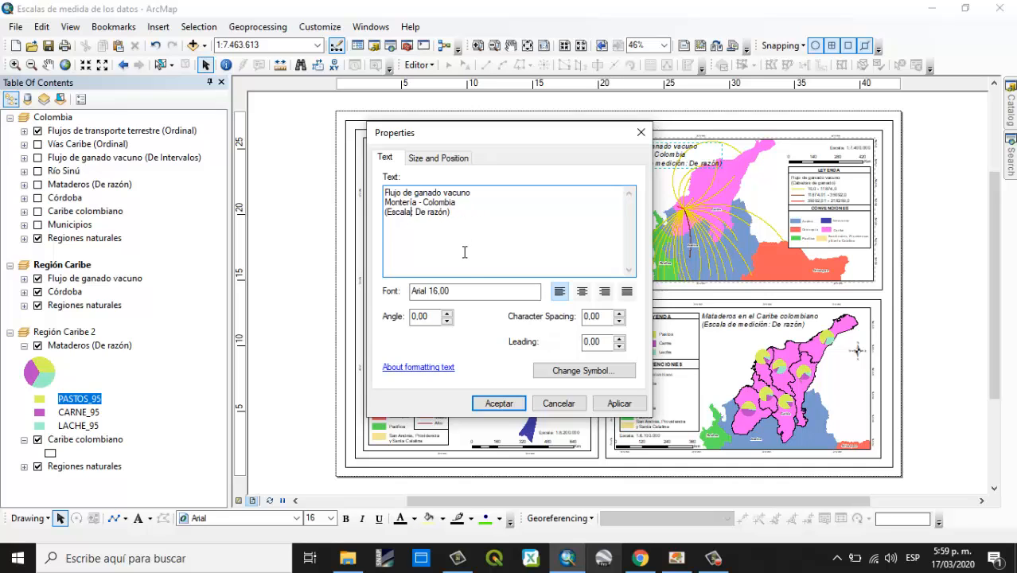
{"action": "left_click", "coordinate": [493, 402]}
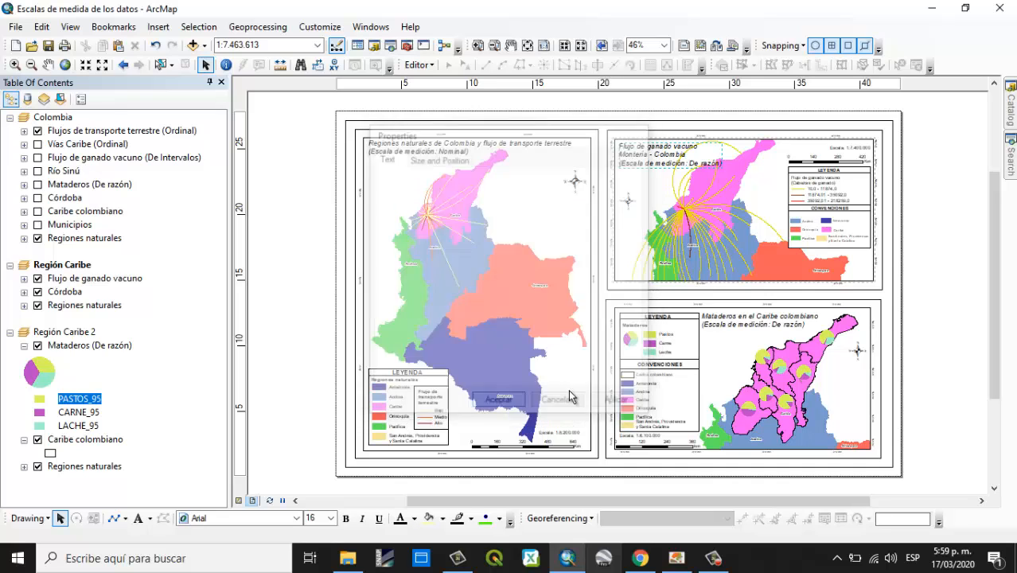
{"action": "left_click", "coordinate": [960, 221]}
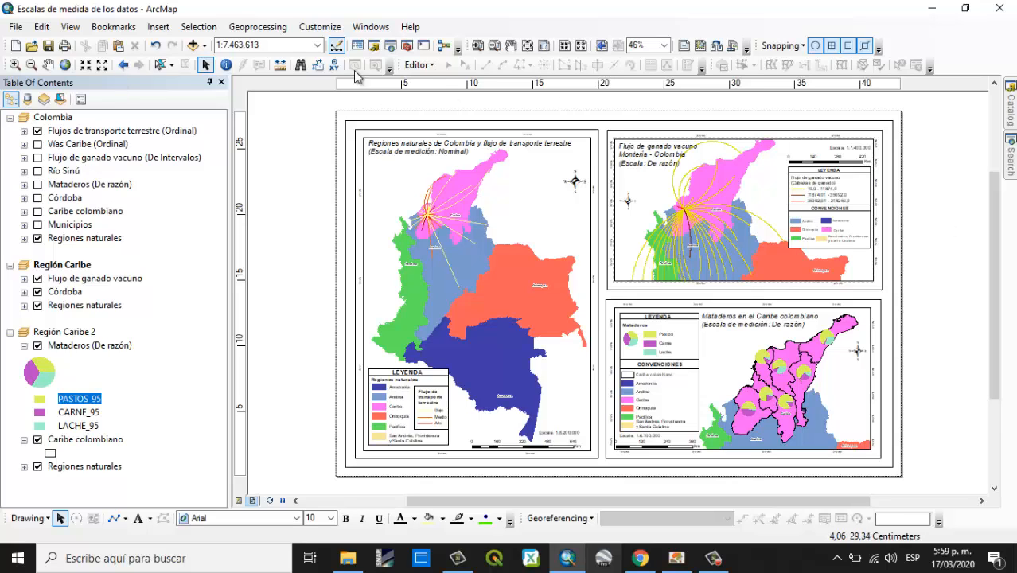
{"action": "left_click", "coordinate": [49, 45]}
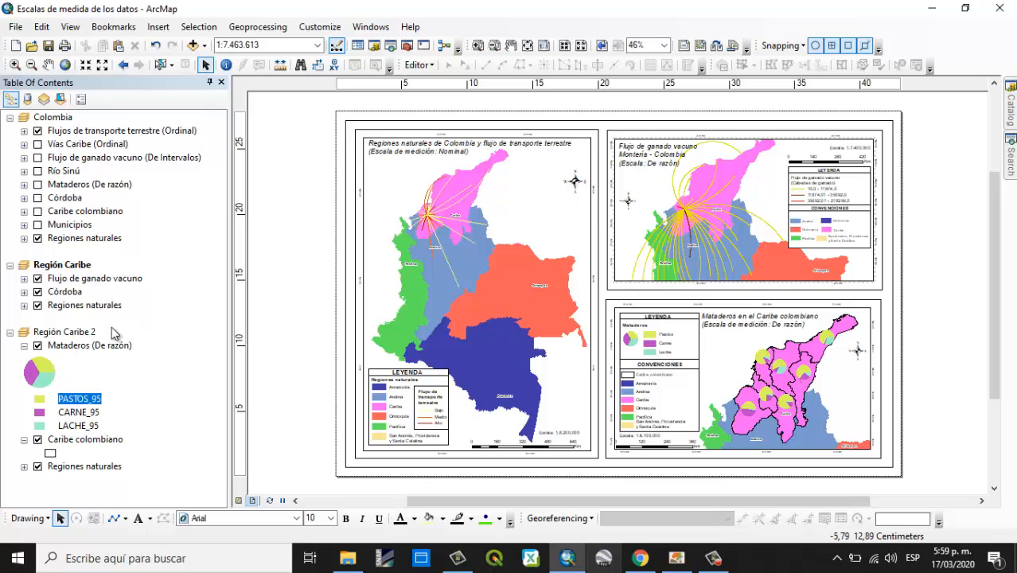
- Collapse the Región Caribe 2 layer legends and all three data frames in the table of contents, and save the map document
{"action": "left_click", "coordinate": [24, 344]}
{"action": "left_click", "coordinate": [24, 358]}
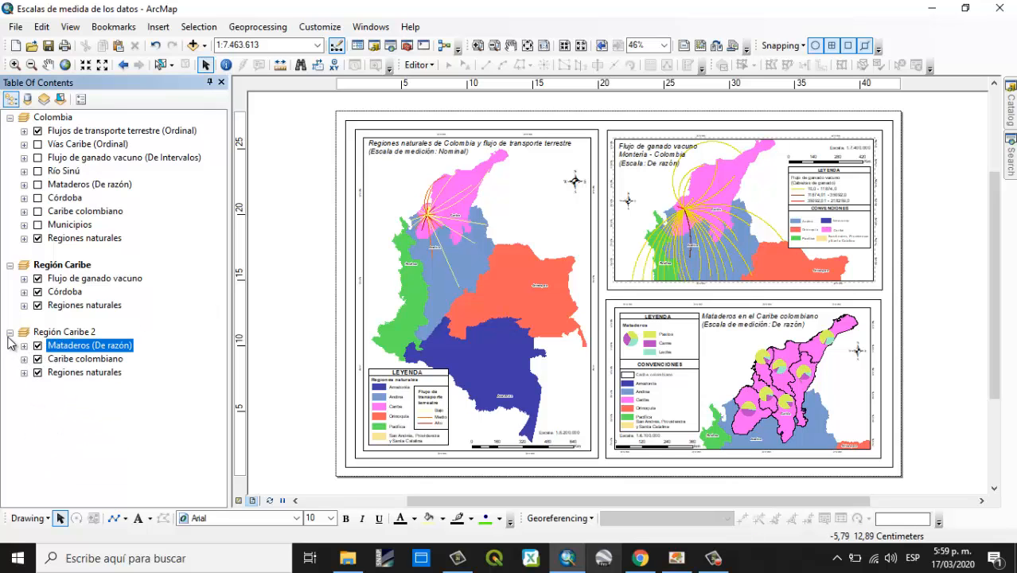
{"action": "left_click", "coordinate": [9, 331]}
{"action": "left_click", "coordinate": [9, 264]}
{"action": "left_click", "coordinate": [9, 117]}
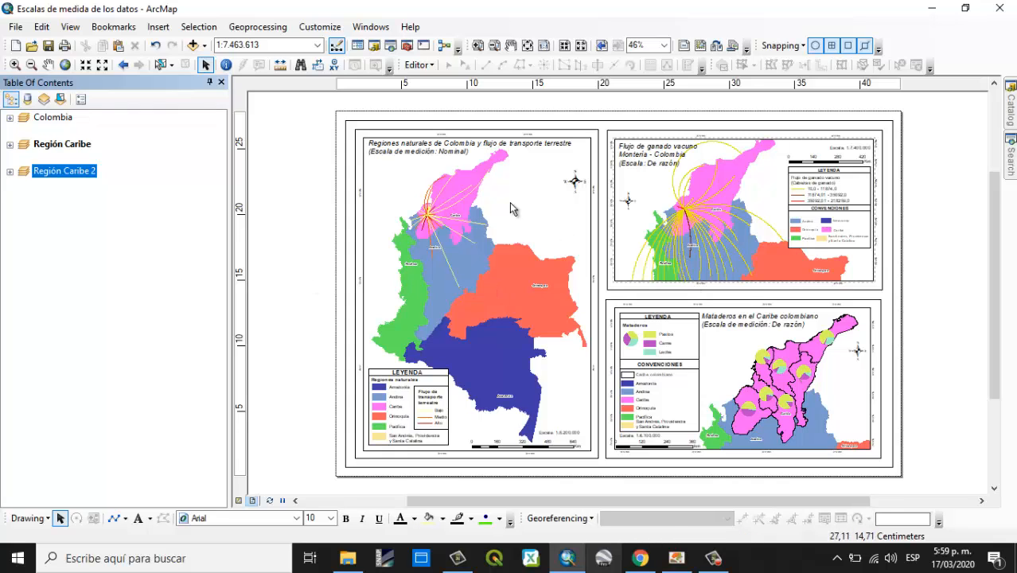
{"action": "left_click", "coordinate": [49, 46]}
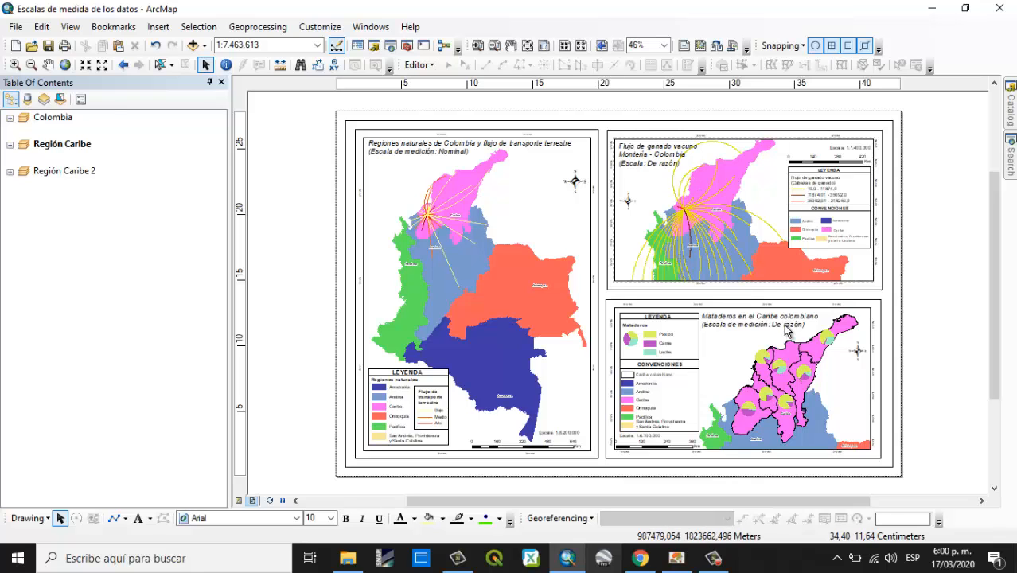
- Change the measurement scale in the cattle flow title's last line to "De intervalos"
{"action": "double_click", "coordinate": [671, 165]}
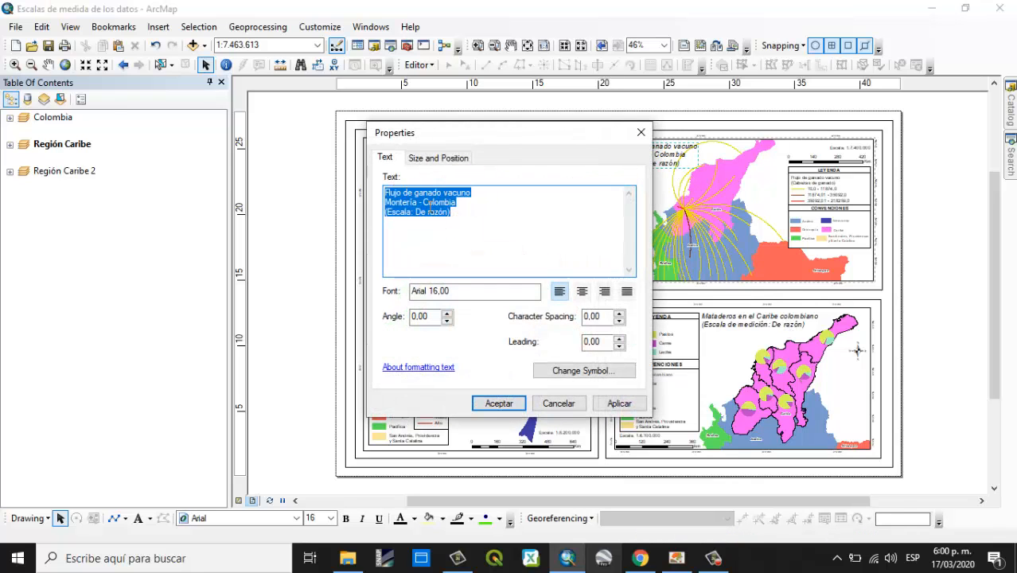
{"action": "left_click_drag", "start_coordinate": [444, 218], "coordinate": [421, 217]}
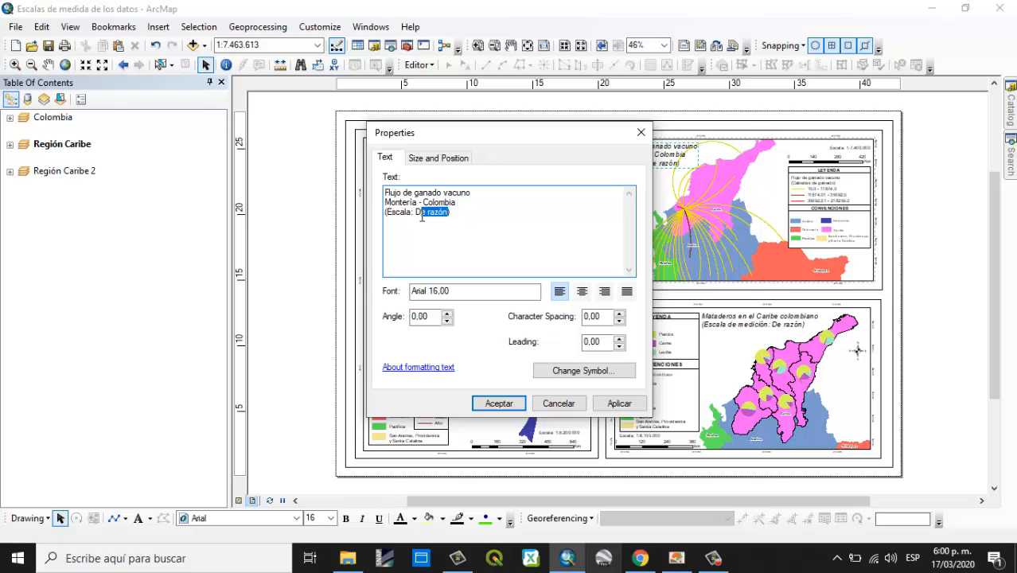
{"action": "key", "text": "BackSpace"}
{"action": "left_click", "coordinate": [509, 406]}
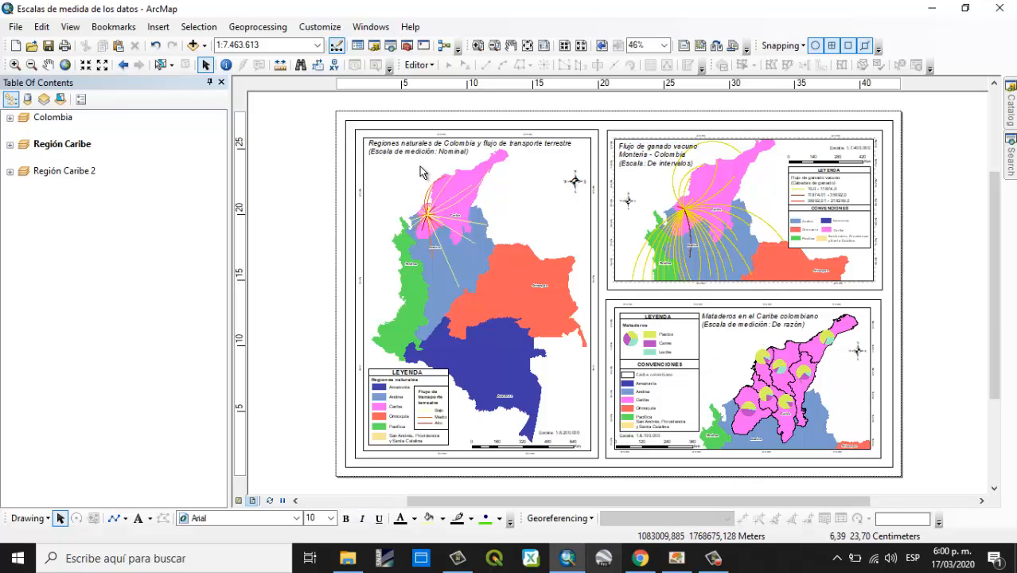
- Change the measurement scale in the Colombia map's title to "Nominal y Ordinal"
{"action": "double_click", "coordinate": [440, 153]}
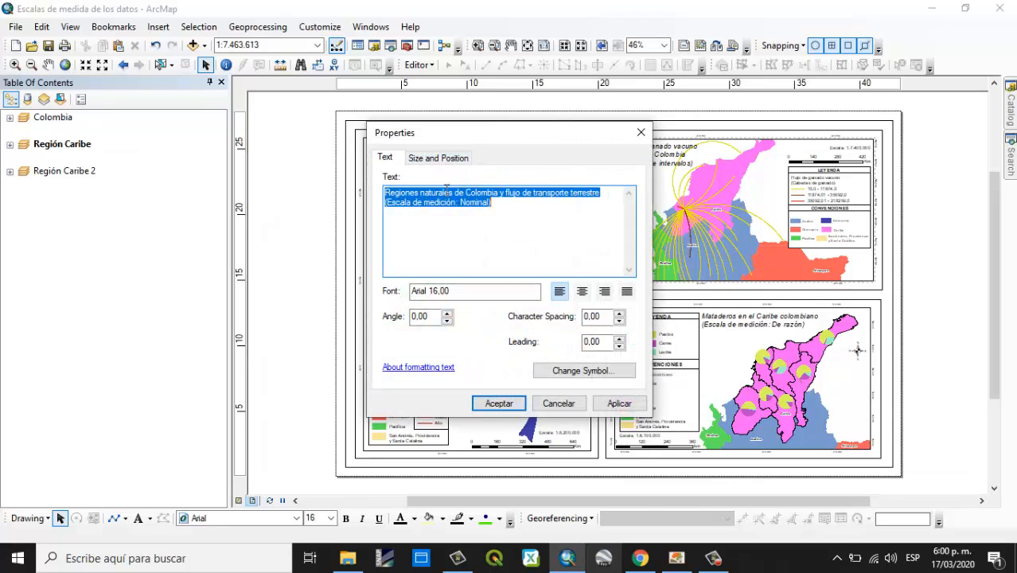
{"action": "left_click", "coordinate": [462, 204]}
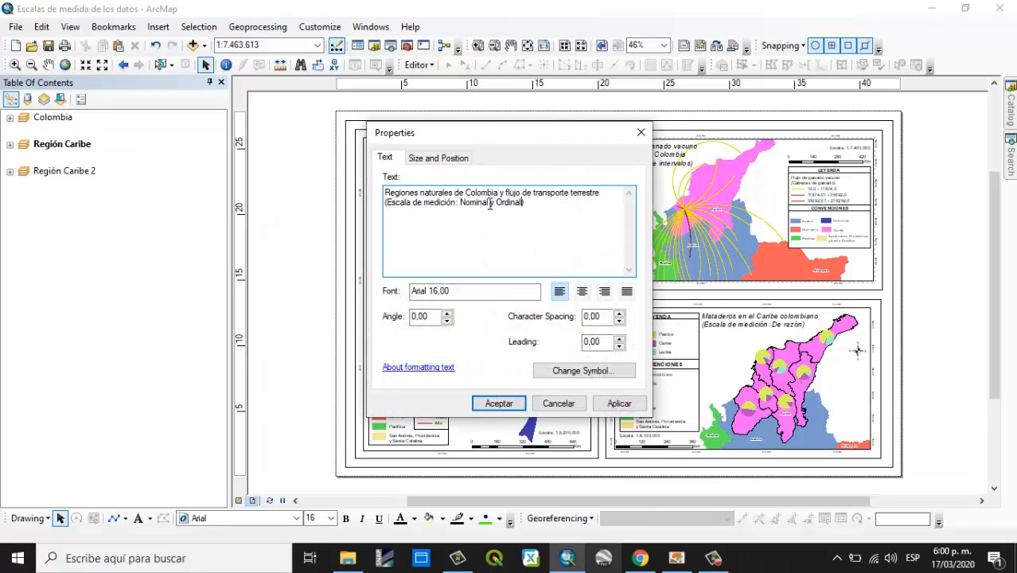
{"action": "left_click", "coordinate": [498, 403]}
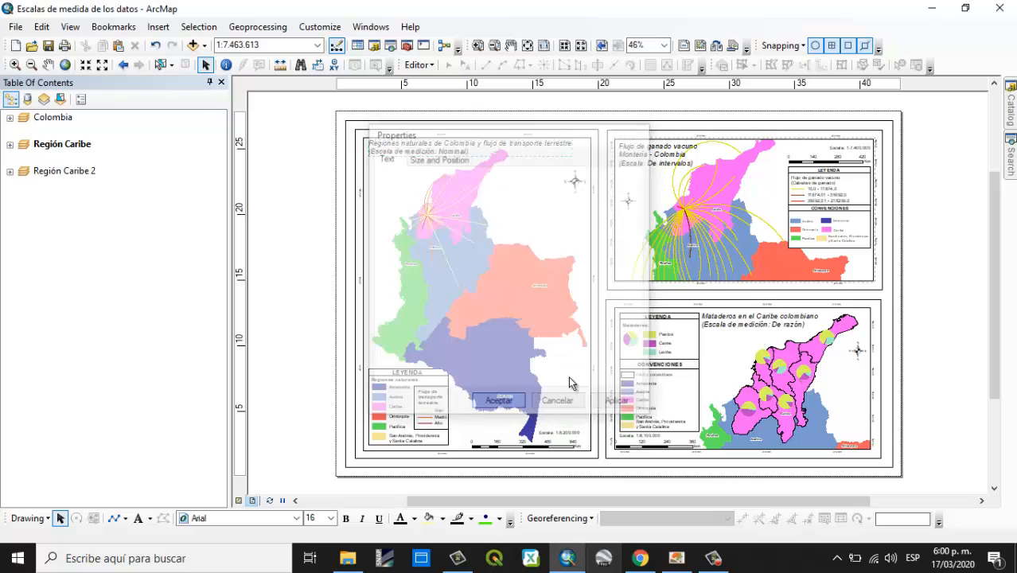
{"action": "left_click", "coordinate": [936, 282]}
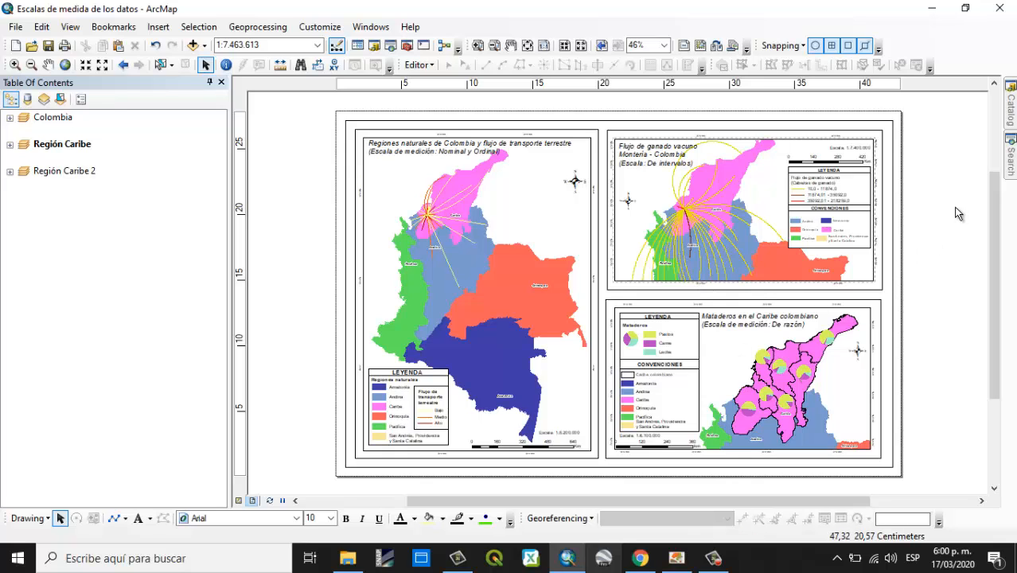
- Put "Nominal y Ordinal" on its own line in the Colombia map's title and move the title down inside the map frame
{"action": "double_click", "coordinate": [455, 156]}
{"action": "left_click", "coordinate": [461, 206]}
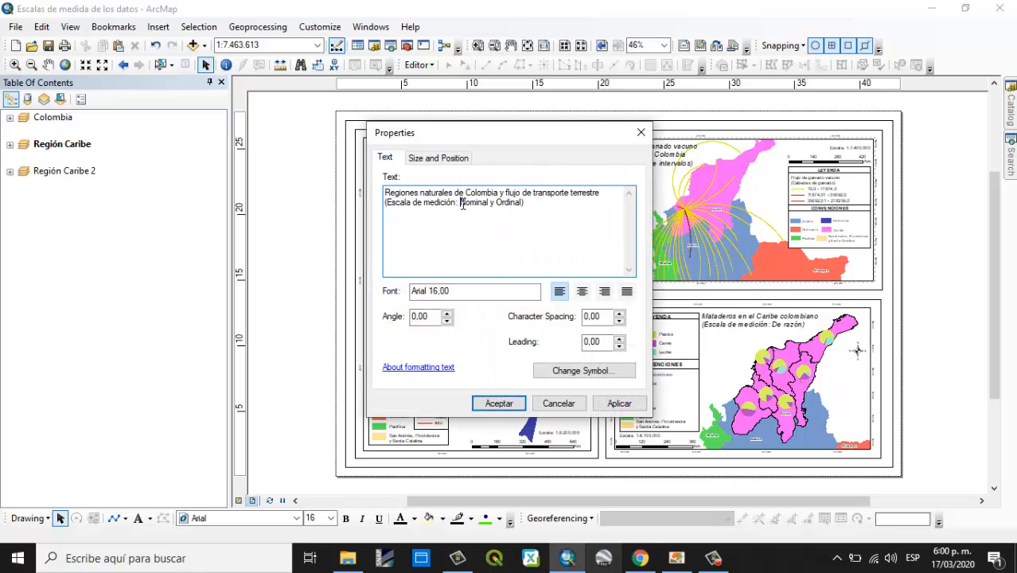
{"action": "key", "text": "Return"}
{"action": "left_click", "coordinate": [514, 406]}
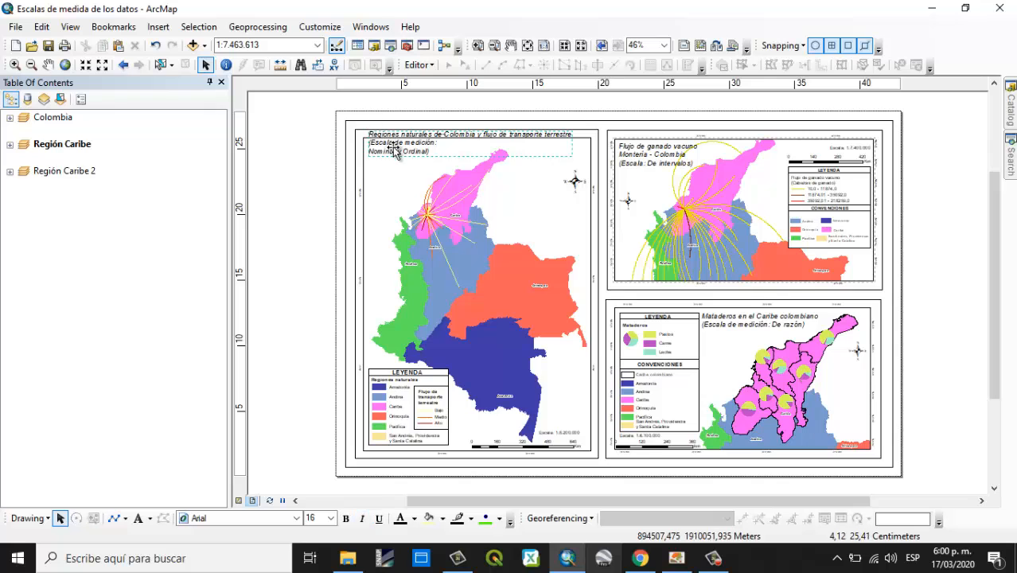
{"action": "left_click_drag", "start_coordinate": [391, 155], "coordinate": [394, 158]}
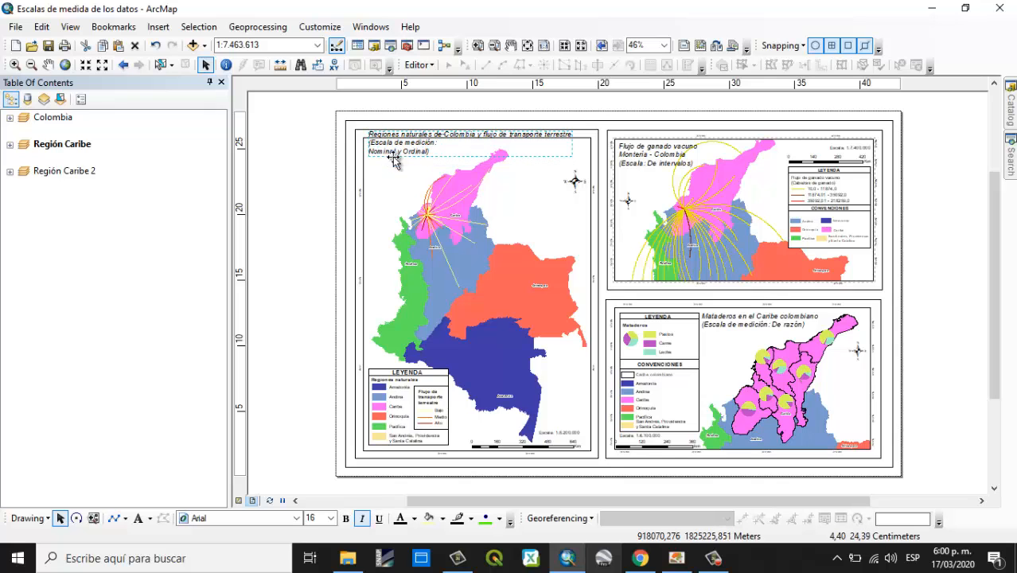
{"action": "left_click", "coordinate": [949, 240]}
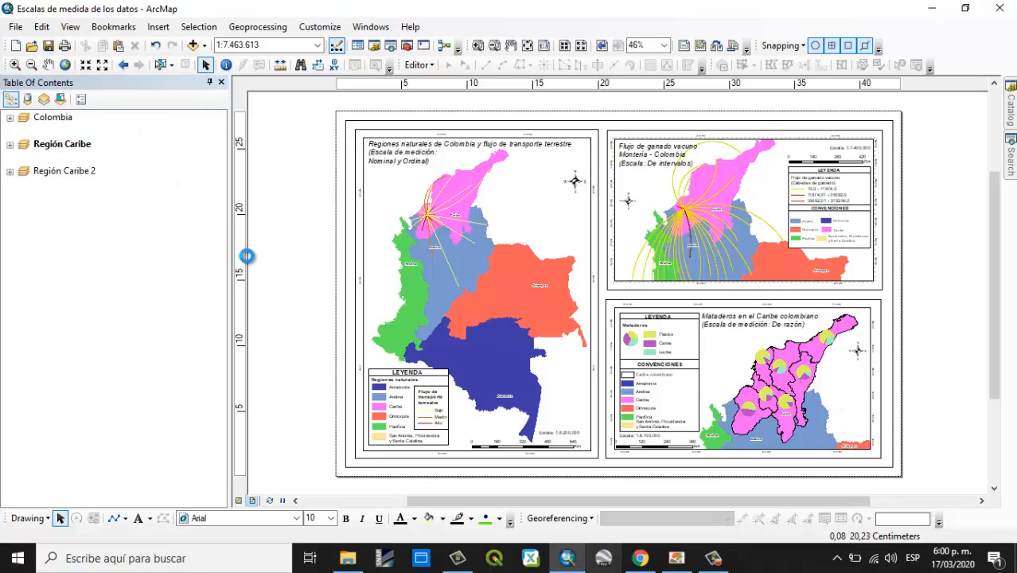
- Narrow the table of contents to about half its width to give the layout more room
{"action": "left_click_drag", "start_coordinate": [229, 271], "coordinate": [117, 263]}
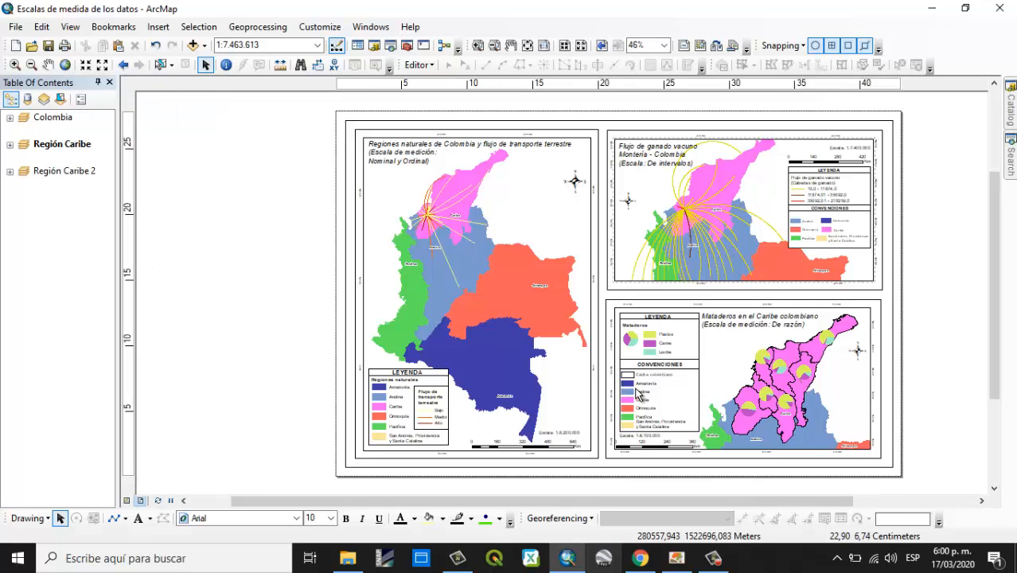